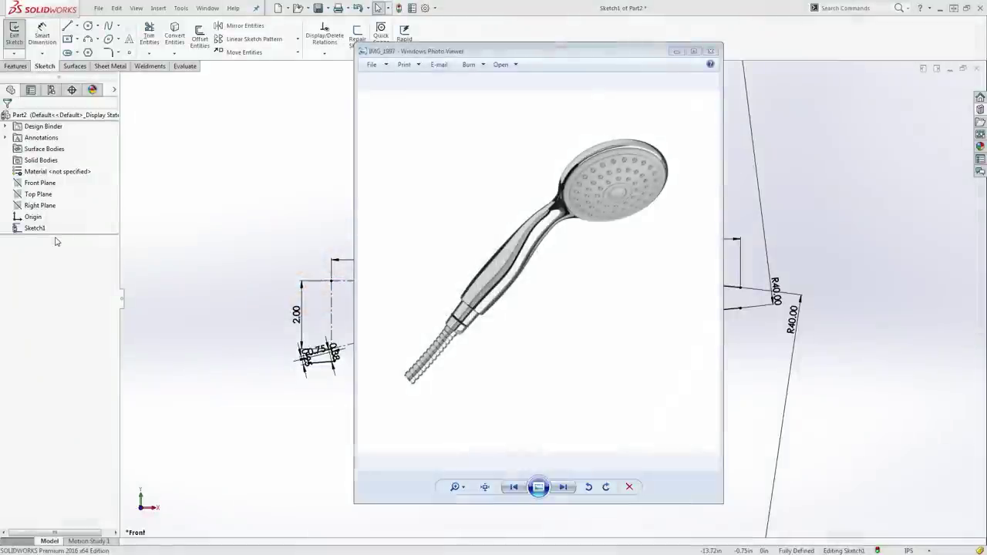
Move the 0.75, 0.25 and 0.38 dimensions clear of the small angled profile so they are readable
{"action": "left_click", "coordinate": [252, 210]}
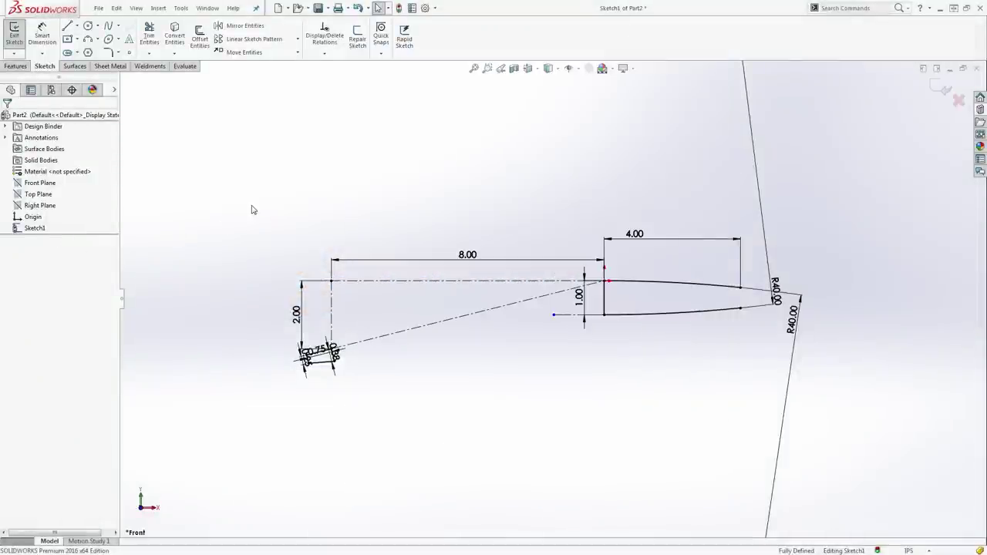
{"action": "scroll", "coordinate": [361, 350], "scroll_direction": "down", "scroll_amount": 2}
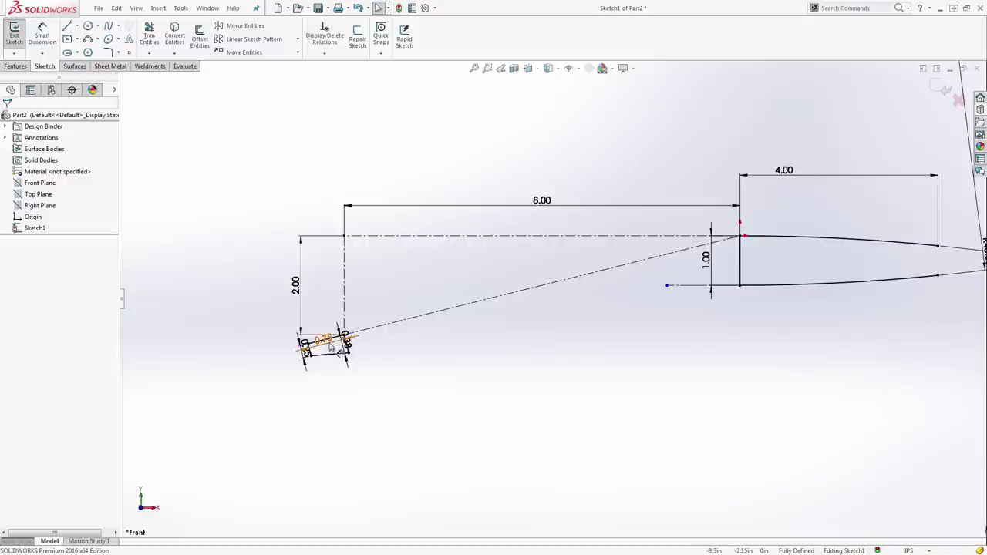
{"action": "left_click_drag", "start_coordinate": [328, 341], "coordinate": [289, 351]}
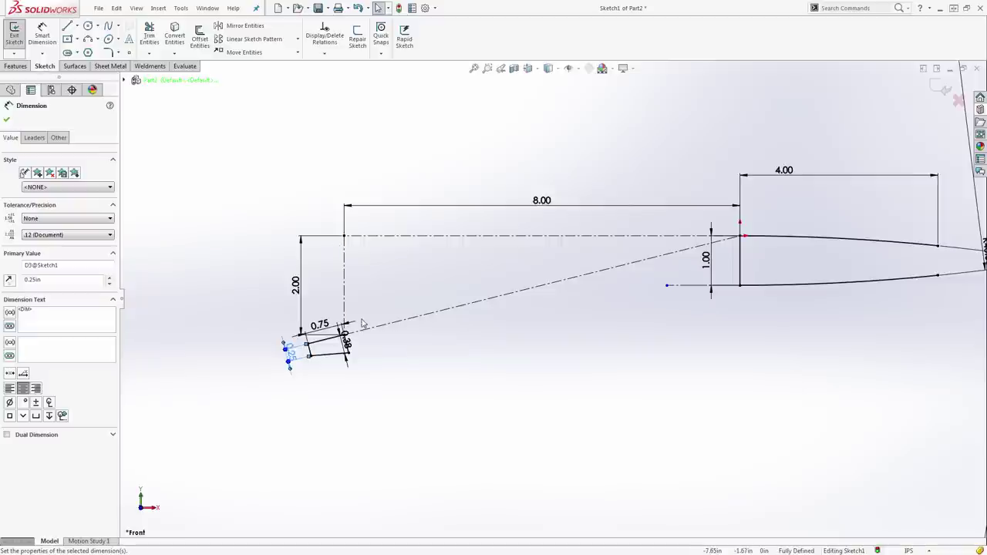
{"action": "scroll", "coordinate": [356, 345], "scroll_direction": "down", "scroll_amount": 3}
{"action": "scroll", "coordinate": [380, 341], "scroll_direction": "down", "scroll_amount": 1}
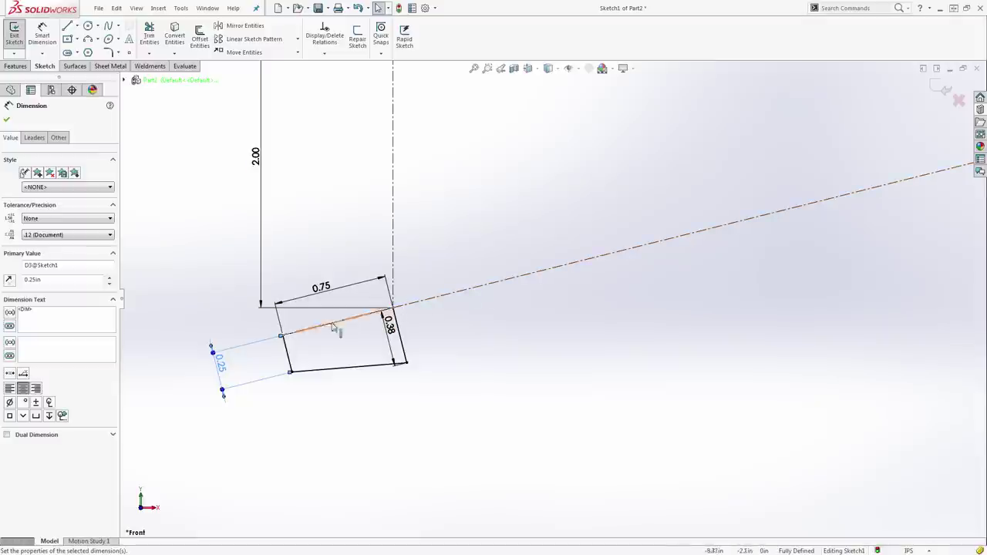
{"action": "left_click_drag", "start_coordinate": [390, 325], "coordinate": [426, 318]}
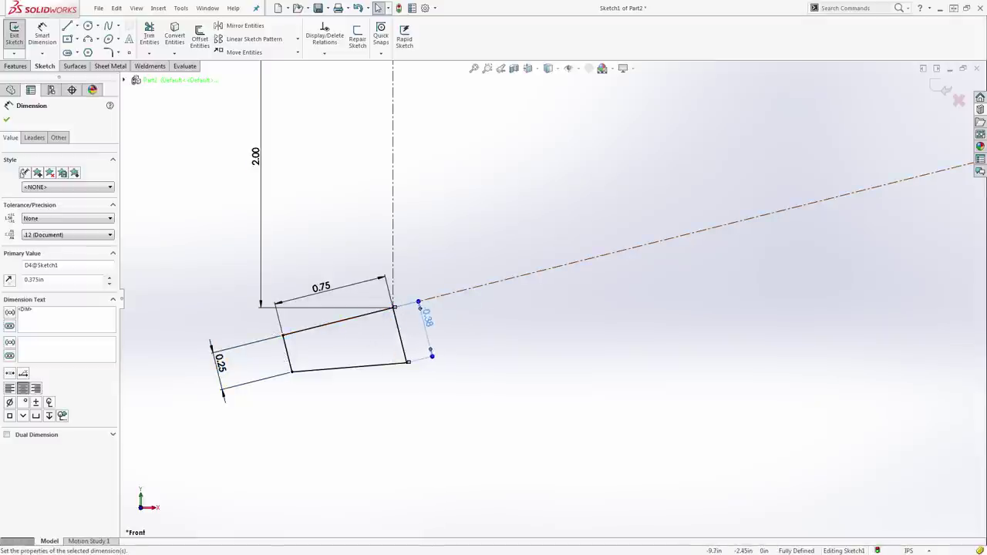
Check the shower head reference photo, then examine the 4.00 in profile and the relation between its two open endpoints
{"action": "key", "text": "alt+Tab"}
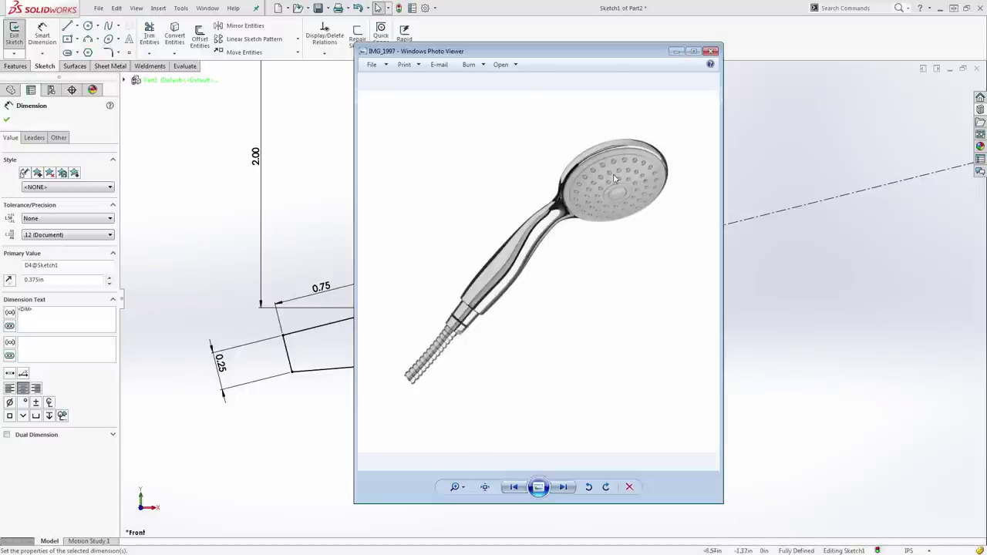
{"action": "key", "text": "alt+Tab"}
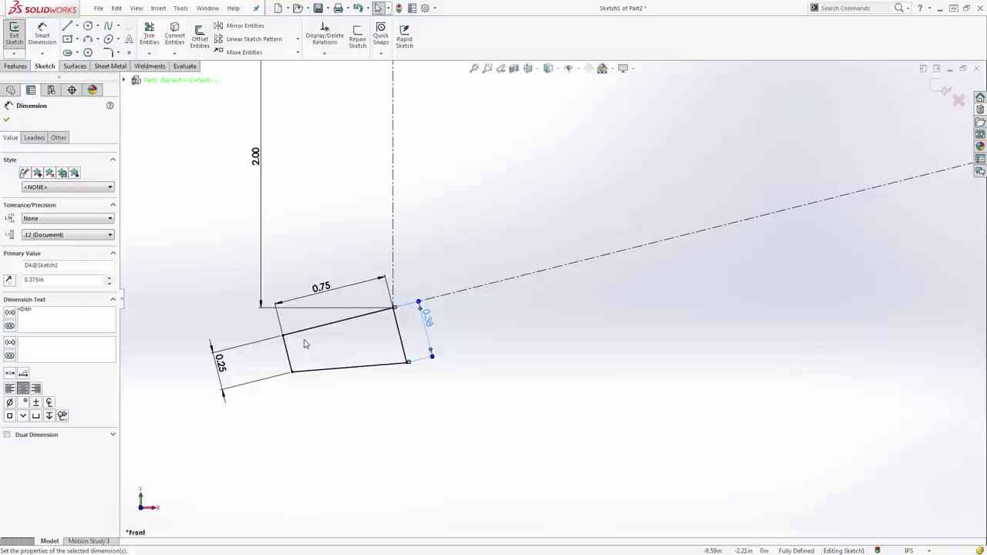
{"action": "scroll", "coordinate": [272, 361], "scroll_direction": "up", "scroll_amount": 5}
{"action": "scroll", "coordinate": [668, 275], "scroll_direction": "up", "scroll_amount": 4}
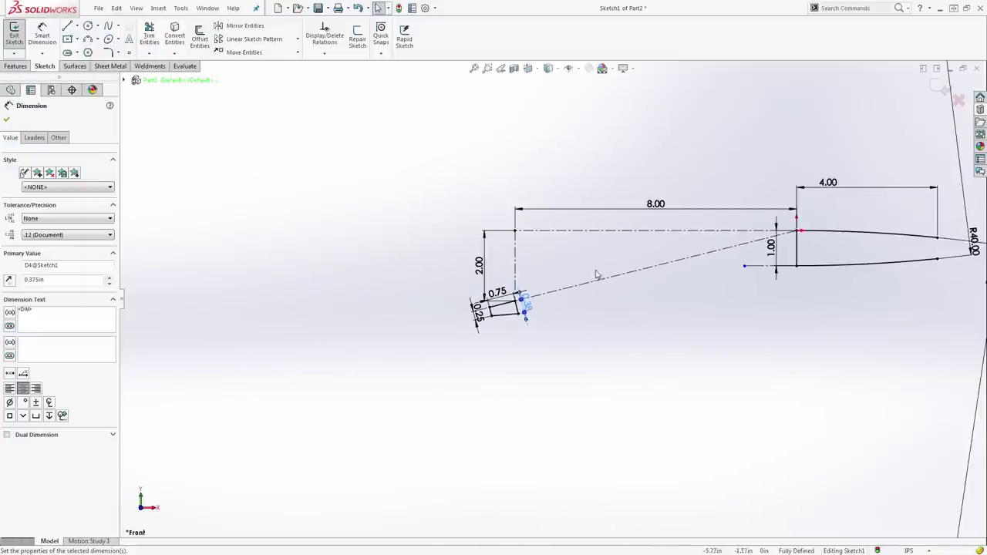
{"action": "scroll", "coordinate": [944, 258], "scroll_direction": "down", "scroll_amount": 4}
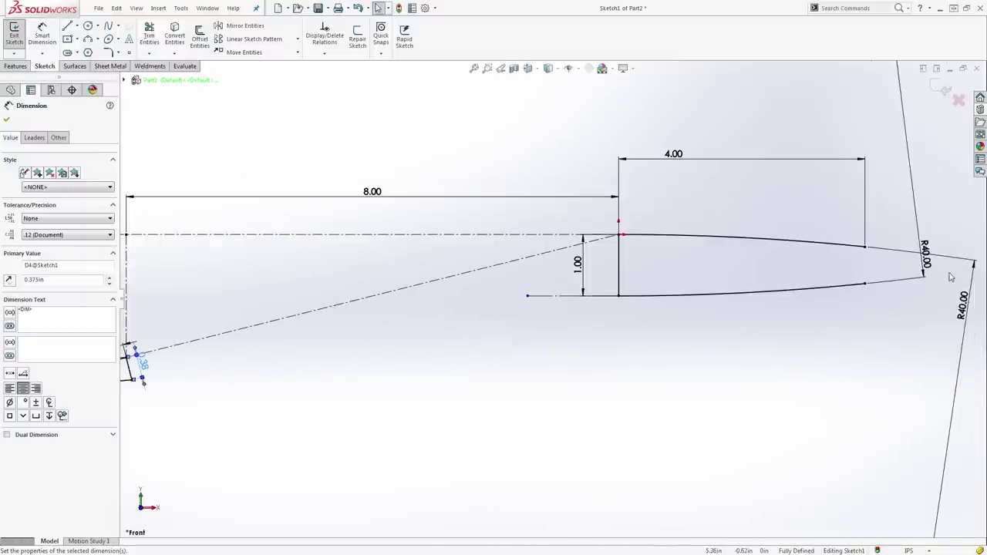
{"action": "scroll", "coordinate": [950, 277], "scroll_direction": "down", "scroll_amount": 2}
{"action": "scroll", "coordinate": [947, 279], "scroll_direction": "down", "scroll_amount": 1}
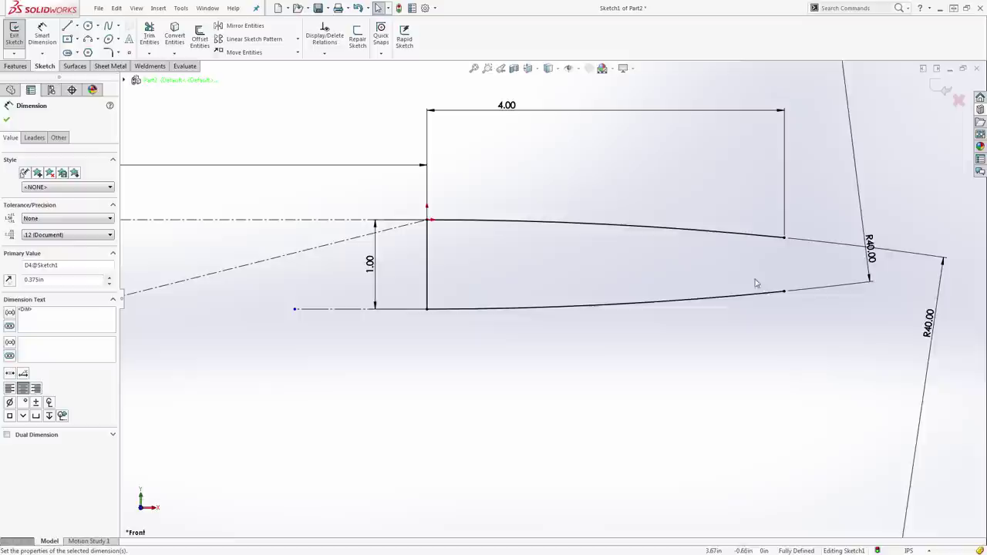
{"action": "left_click", "coordinate": [784, 238]}
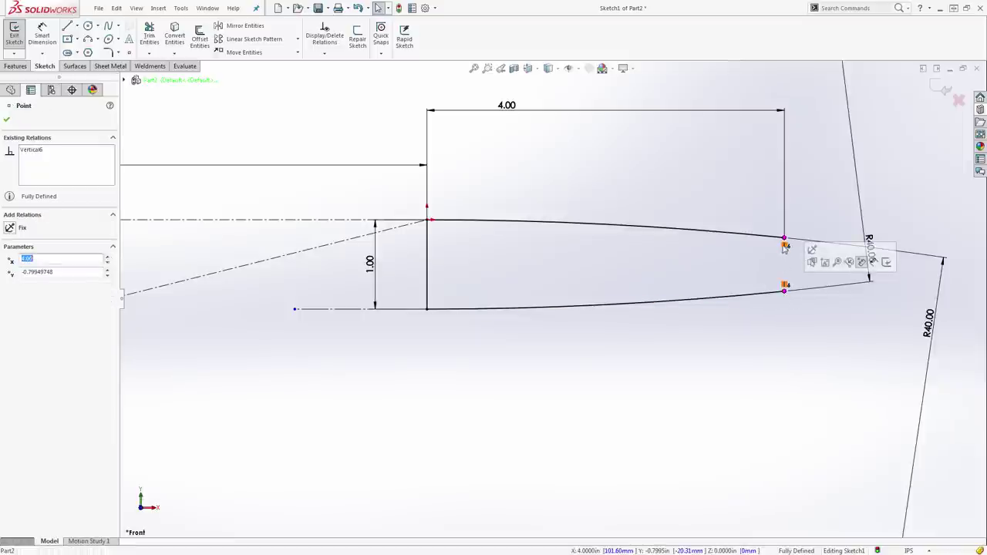
{"action": "left_click", "coordinate": [767, 361]}
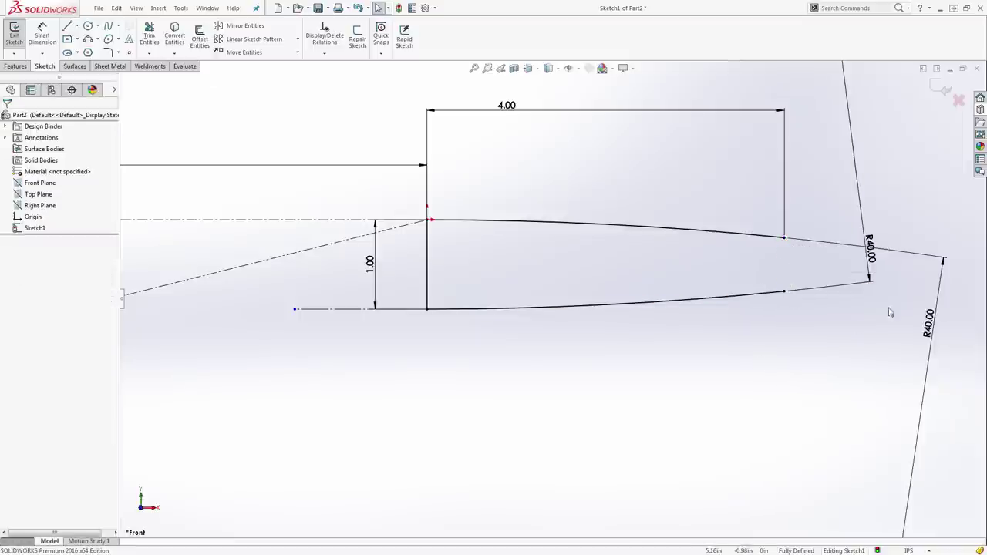
Try a 50 in radius on the upper arc of the profile and restore it to 40 in
{"action": "left_click", "coordinate": [869, 254]}
{"action": "mouse_move", "coordinate": [868, 251]}
{"action": "left_mouse_down"}
{"action": "mouse_move", "coordinate": [724, 265]}
{"action": "mouse_move", "coordinate": [872, 237]}
{"action": "left_mouse_up"}
{"action": "left_click_drag", "start_coordinate": [922, 320], "coordinate": [730, 314]}
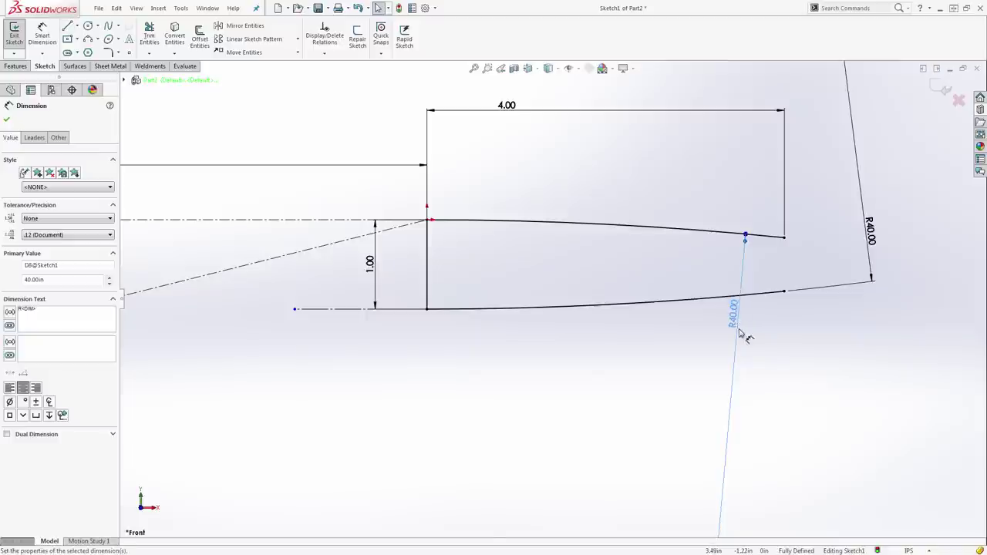
{"action": "left_click", "coordinate": [736, 322]}
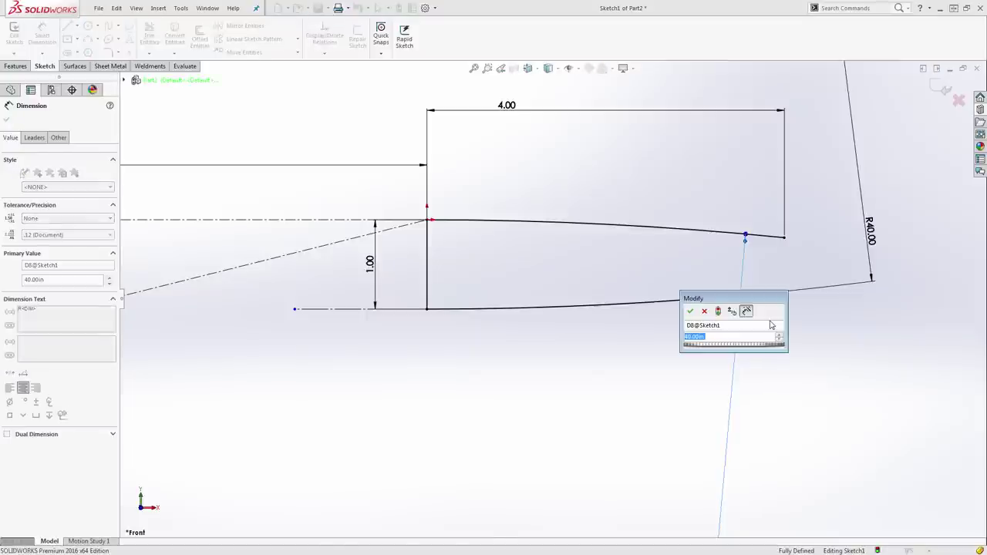
{"action": "type", "text": "50"}
{"action": "key", "text": "Return"}
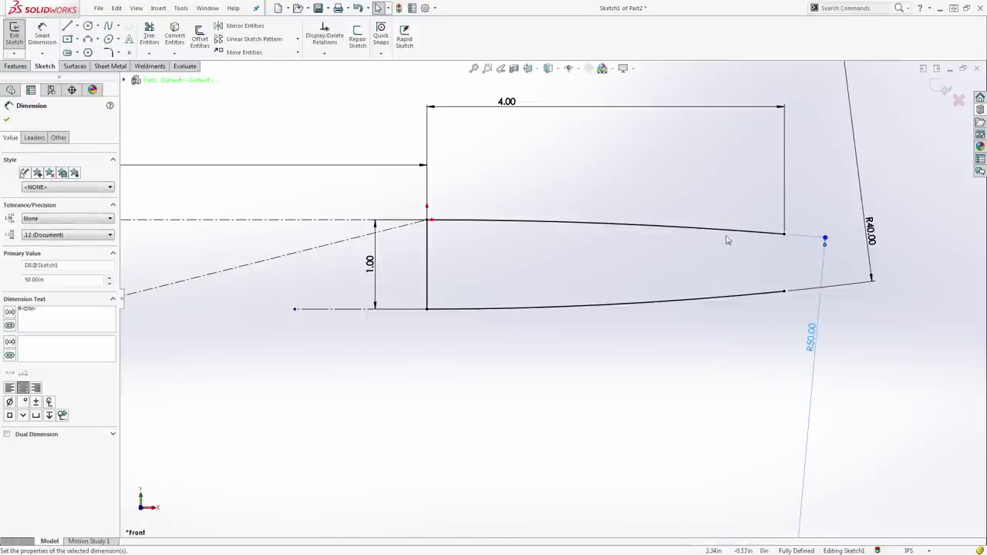
{"action": "double_click", "coordinate": [810, 337]}
{"action": "type", "text": "40"}
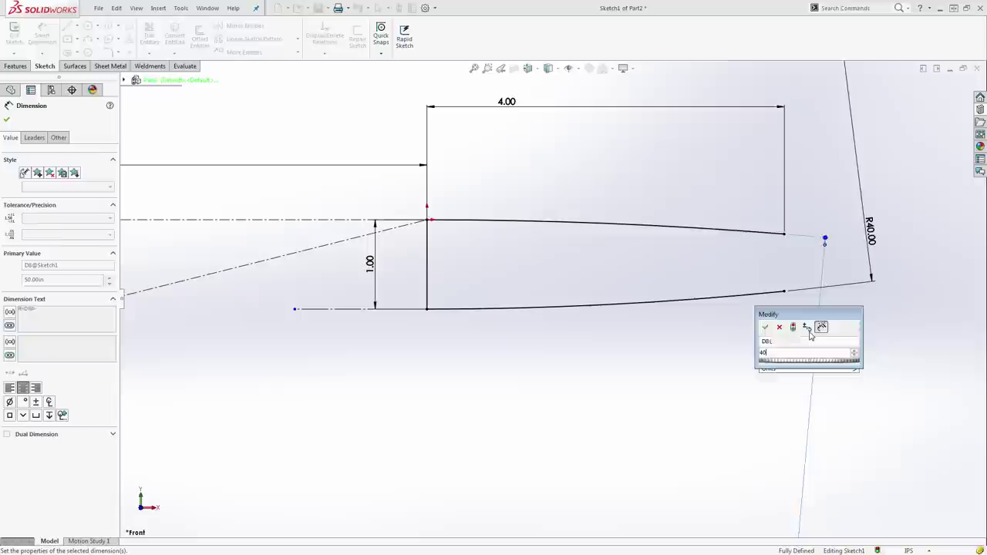
{"action": "key", "text": "Return"}
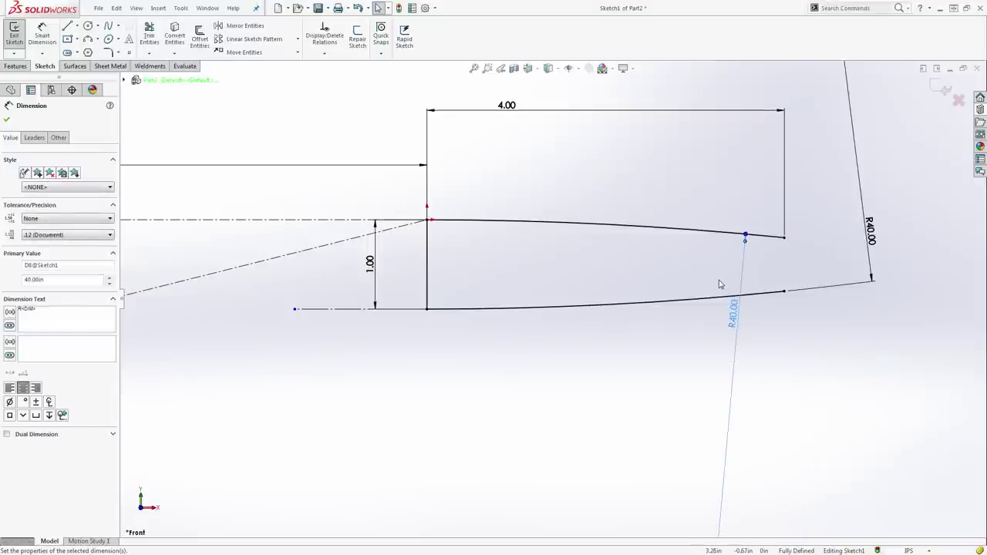
Move both R40.00 dimensions to the inside of the profile, between the upper and lower arcs
{"action": "left_click_drag", "start_coordinate": [729, 322], "coordinate": [543, 299]}
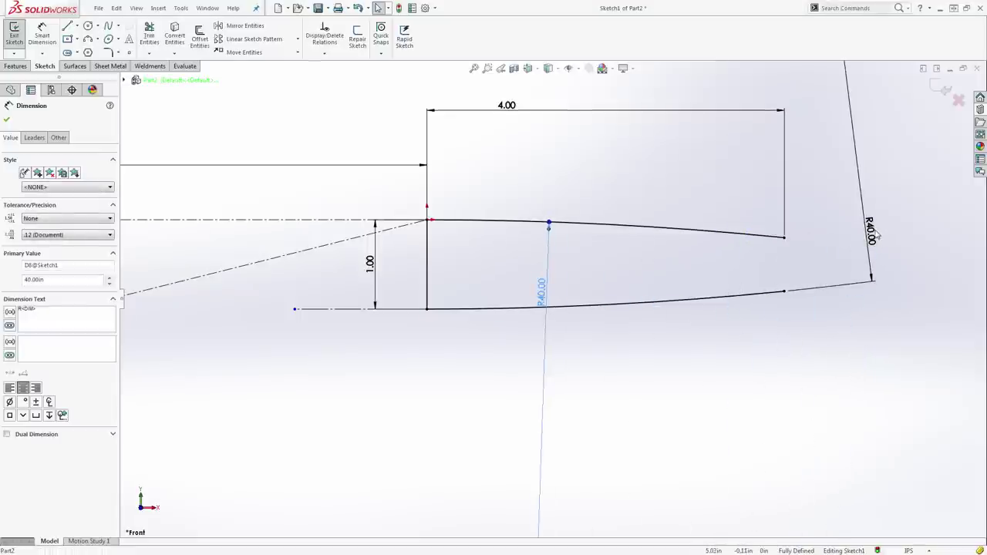
{"action": "left_click_drag", "start_coordinate": [876, 235], "coordinate": [577, 249]}
{"action": "left_click", "coordinate": [596, 347]}
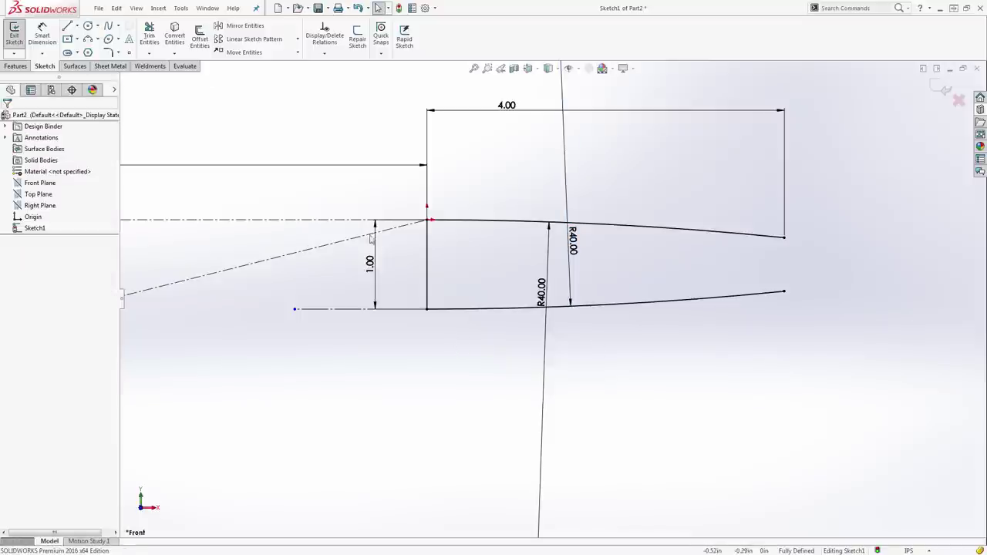
Sketch a Bezier style spline with nine control vertices from the upper arc's open end, looping back to just beside the lower arc's open end
{"action": "left_click", "coordinate": [119, 26]}
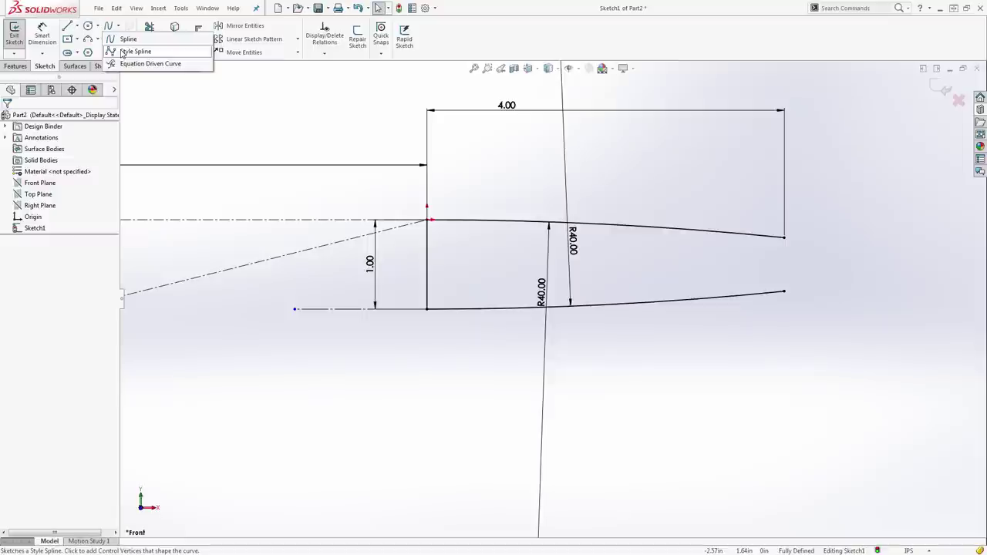
{"action": "left_click", "coordinate": [123, 52]}
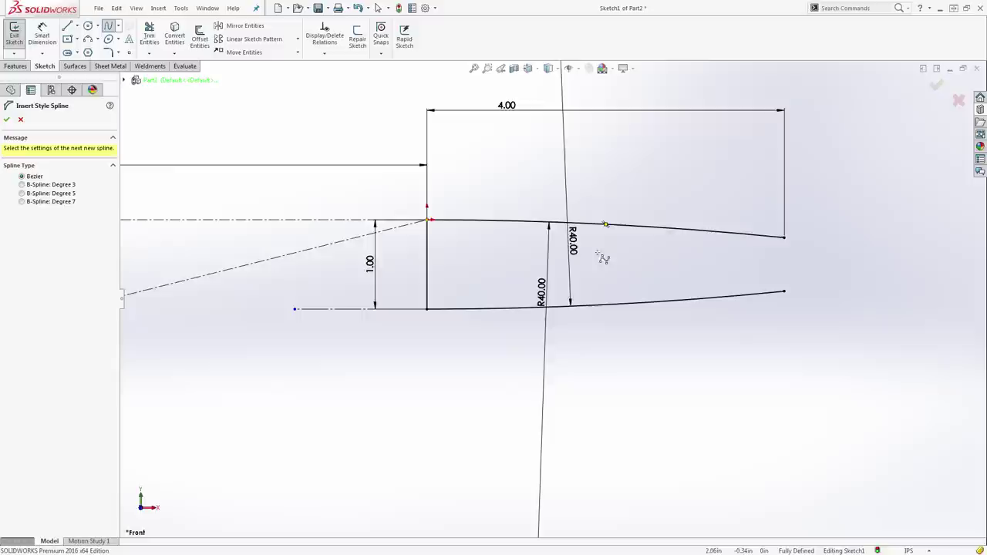
{"action": "scroll", "coordinate": [352, 319], "scroll_direction": "up", "scroll_amount": 3}
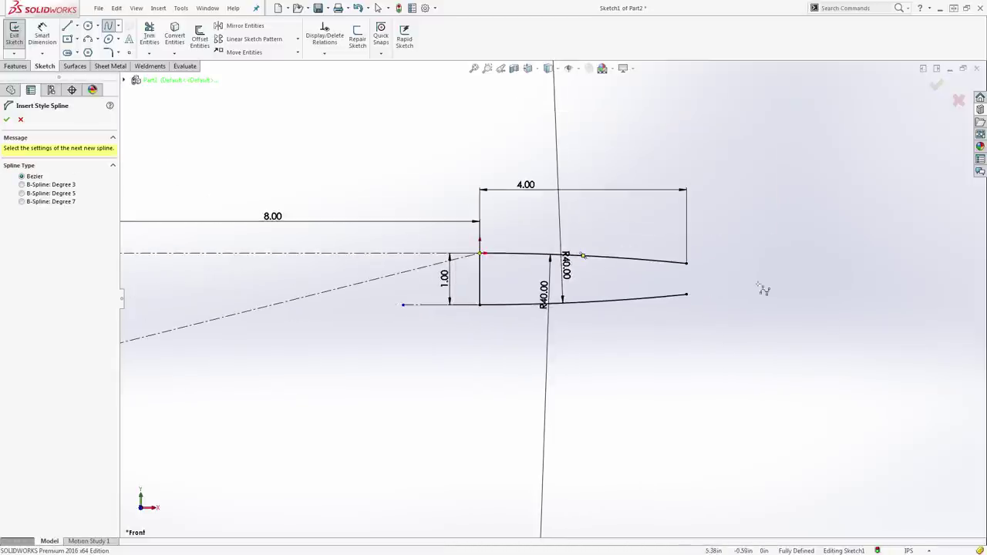
{"action": "scroll", "coordinate": [802, 293], "scroll_direction": "down", "scroll_amount": 3}
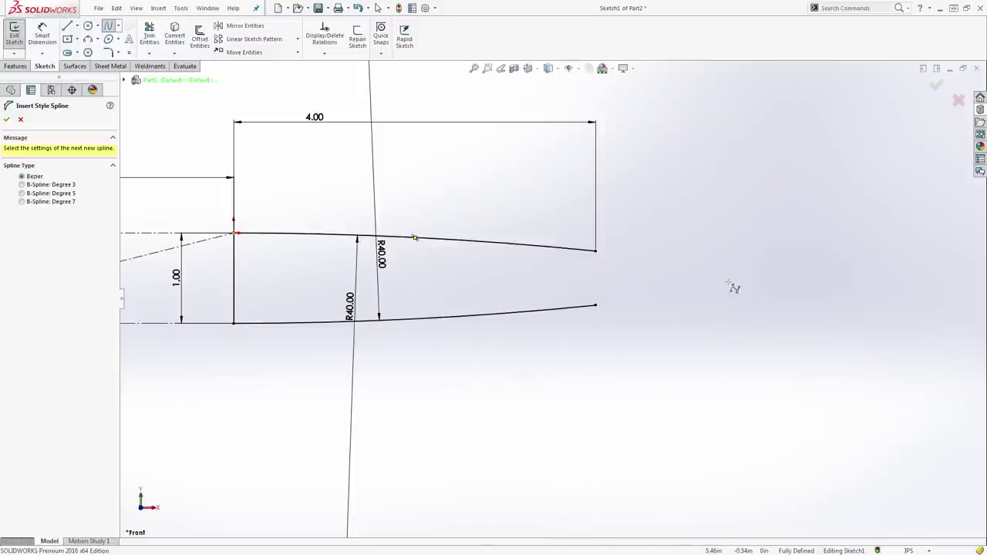
{"action": "left_click", "coordinate": [599, 252]}
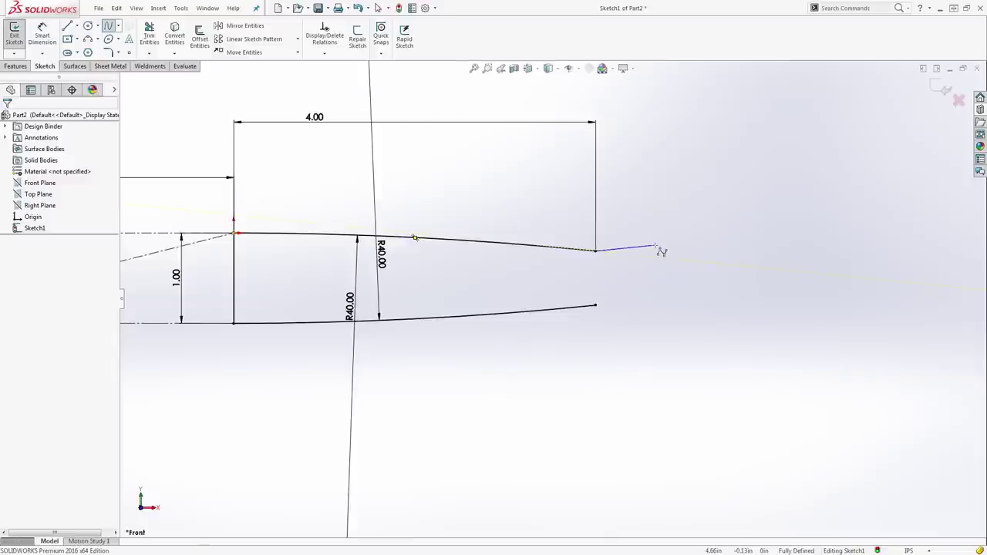
{"action": "left_click", "coordinate": [656, 246]}
{"action": "left_click", "coordinate": [721, 238]}
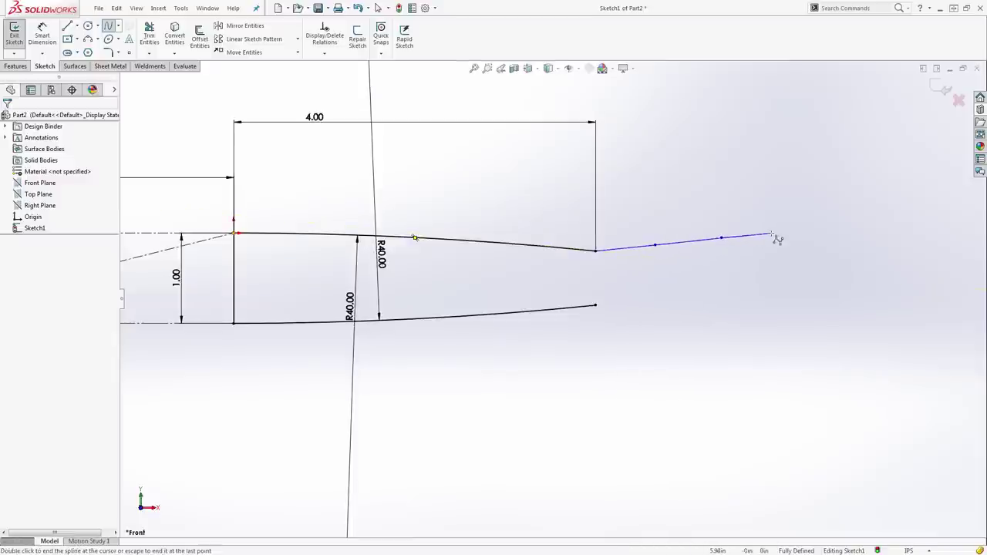
{"action": "left_click", "coordinate": [778, 233]}
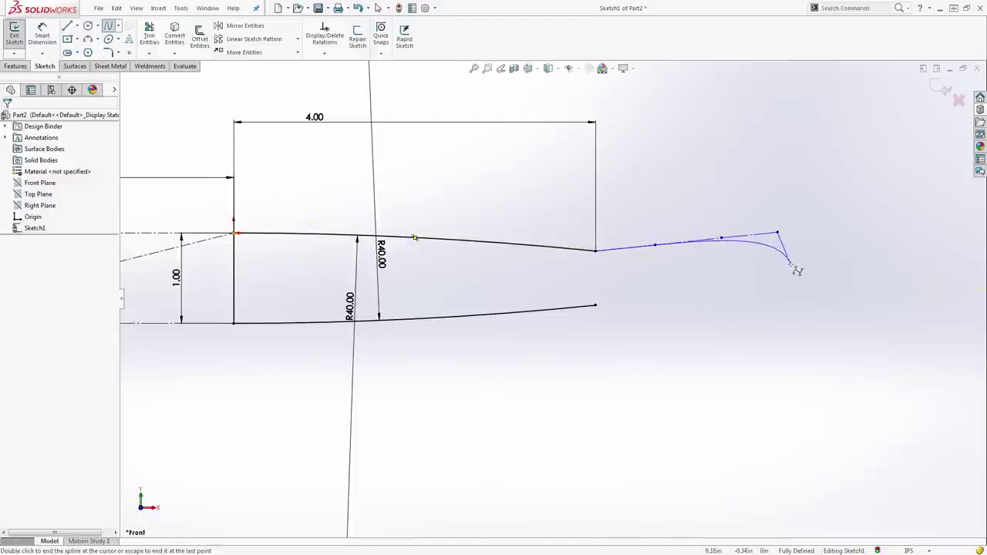
{"action": "left_click", "coordinate": [792, 267]}
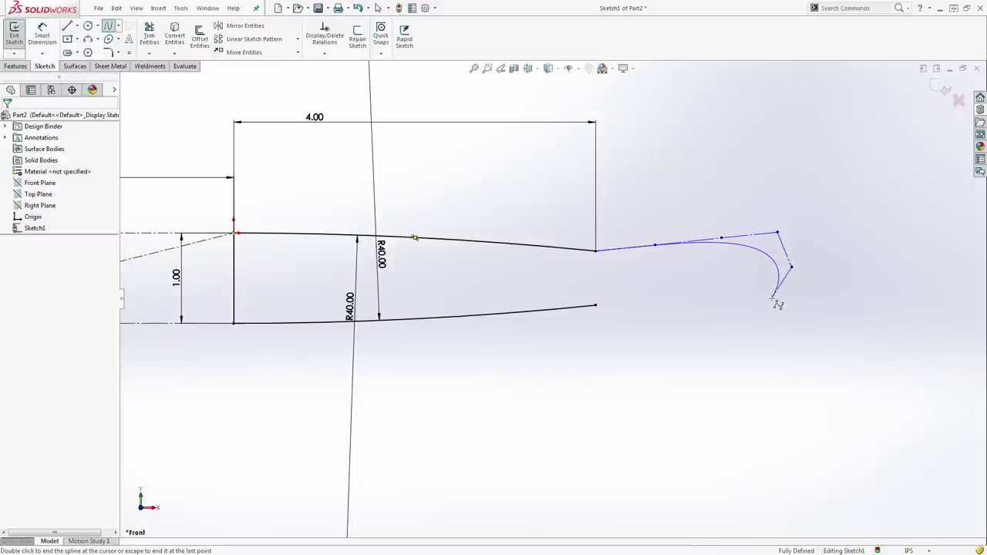
{"action": "left_click", "coordinate": [772, 297]}
{"action": "left_click", "coordinate": [722, 304]}
{"action": "left_click", "coordinate": [663, 310]}
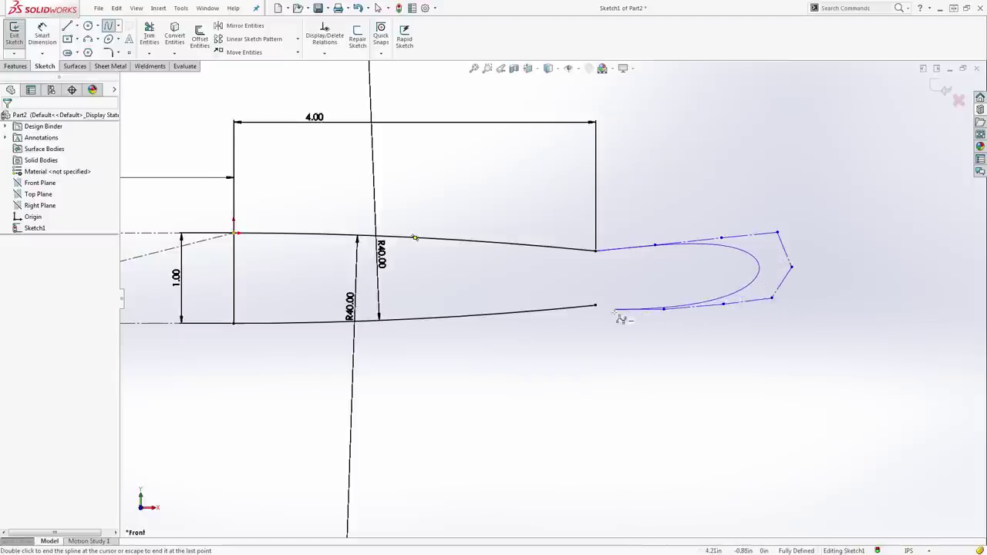
{"action": "left_click", "coordinate": [614, 313]}
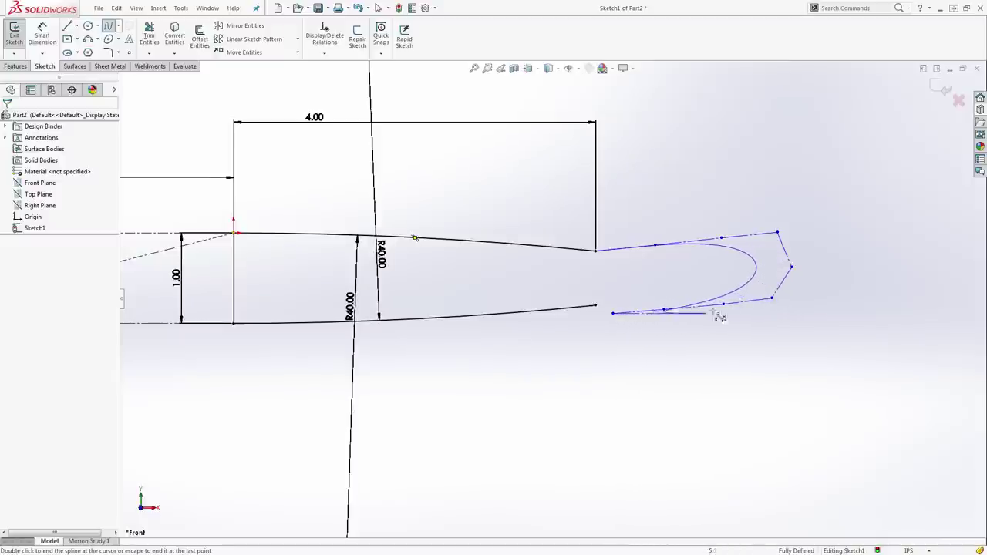
{"action": "key", "text": "Escape"}
Merge the style spline's free end with the lower arc's endpoint and make its adjoining control line tangent to the lower arc
{"action": "left_click", "coordinate": [613, 312]}
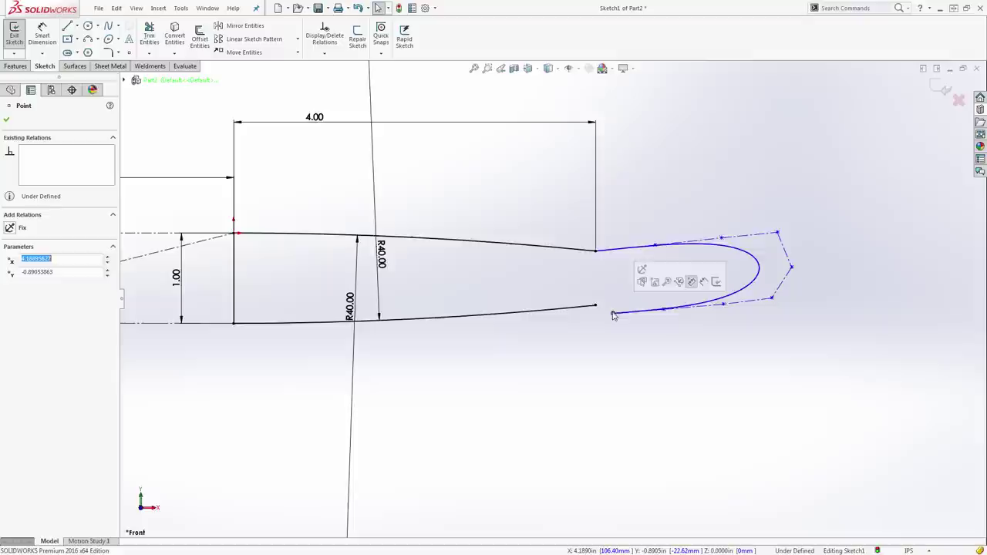
{"action": "left_click", "coordinate": [595, 306], "text": "ctrl"}
{"action": "left_click", "coordinate": [661, 275]}
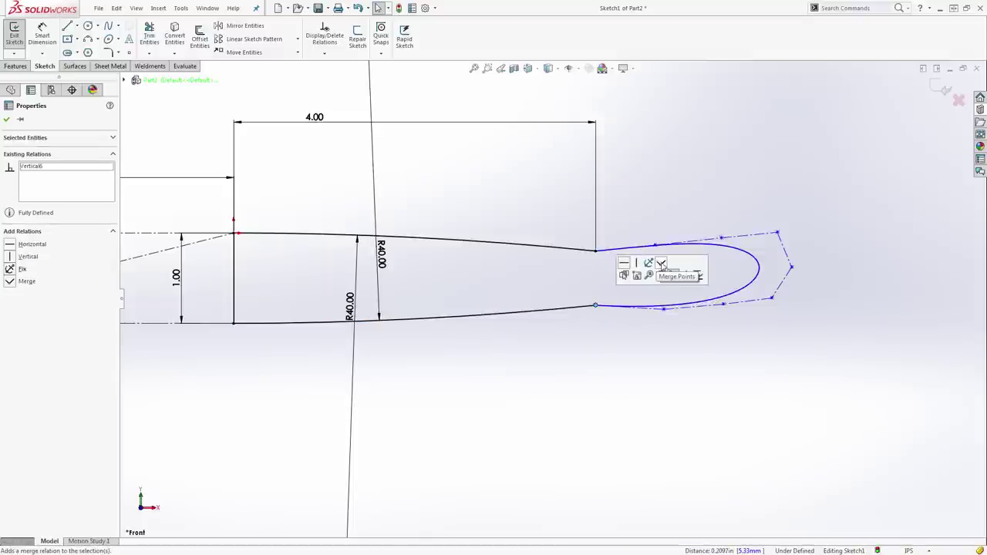
{"action": "left_click", "coordinate": [646, 309]}
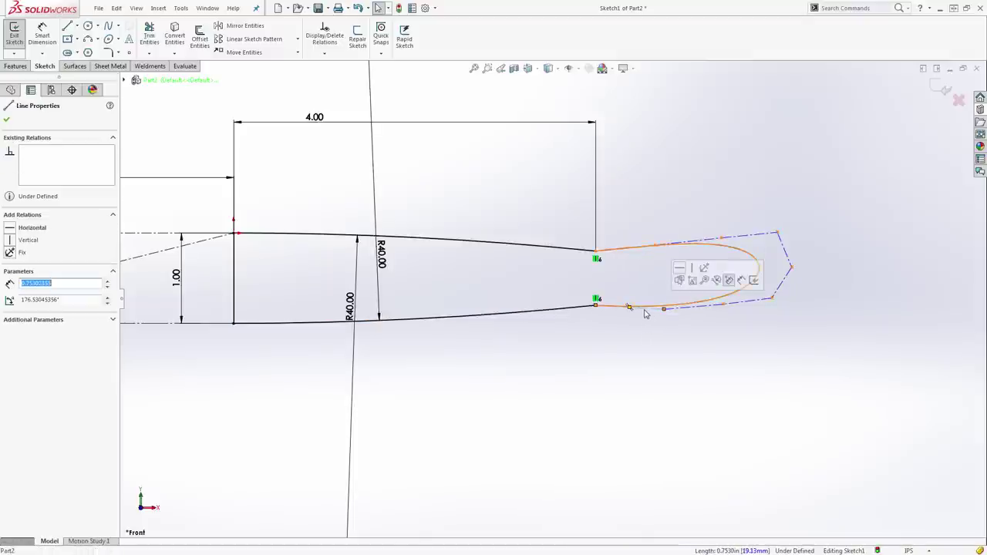
{"action": "left_click", "coordinate": [585, 312], "text": "ctrl"}
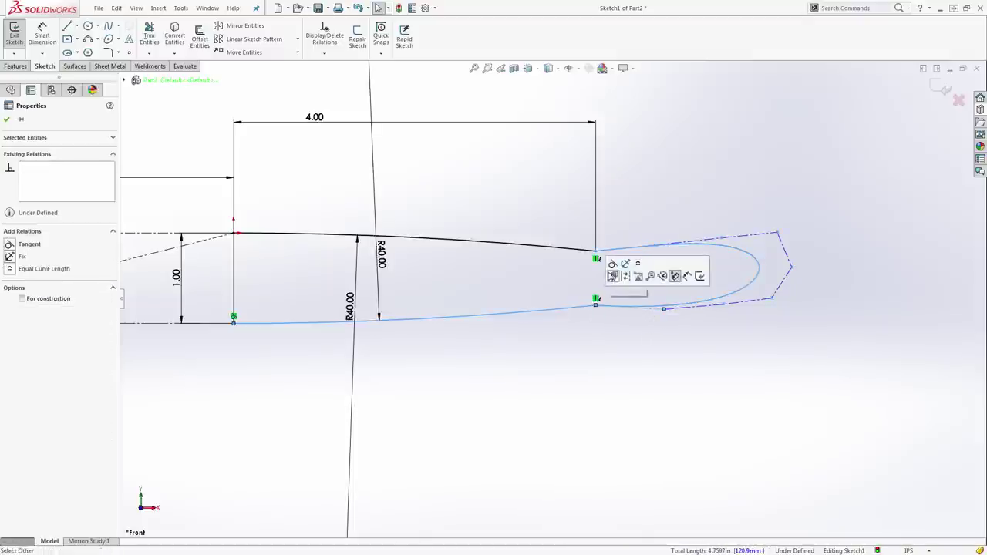
{"action": "left_click", "coordinate": [613, 263]}
{"action": "left_click", "coordinate": [658, 214]}
Make the style spline's control line at the upper arc's endpoint tangent to the upper arc
{"action": "scroll", "coordinate": [667, 251], "scroll_direction": "down", "scroll_amount": 8}
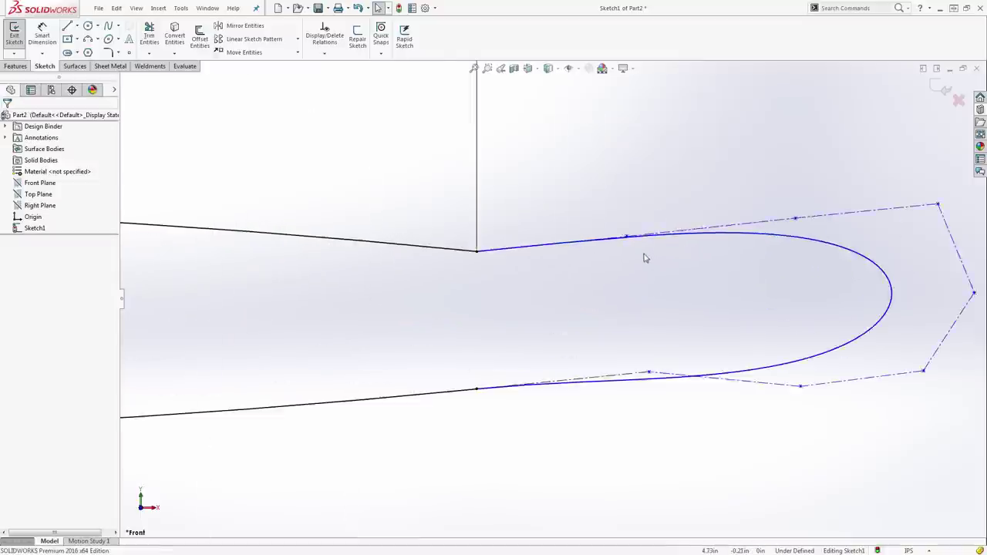
{"action": "left_click", "coordinate": [617, 312]}
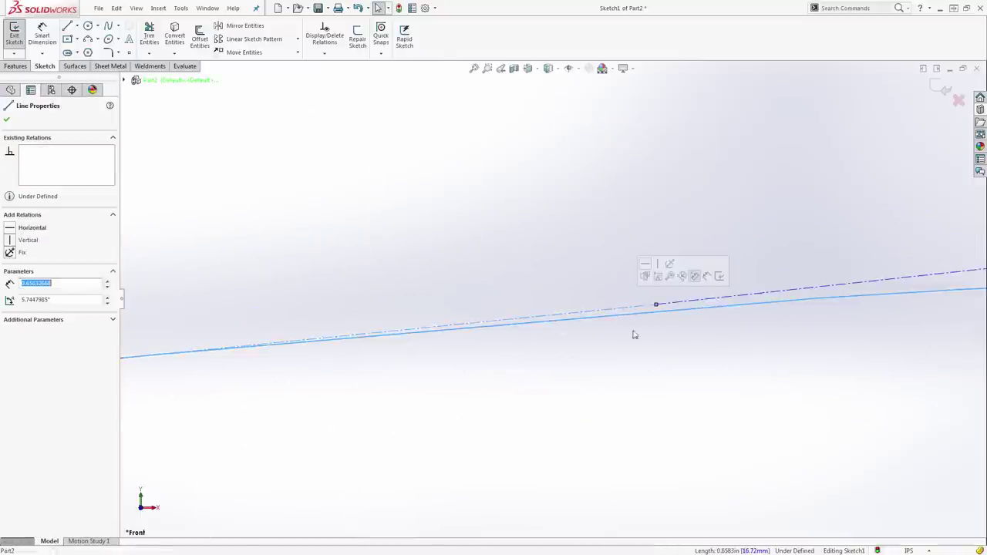
{"action": "scroll", "coordinate": [639, 353], "scroll_direction": "up", "scroll_amount": 5}
{"action": "left_click", "coordinate": [422, 314], "text": "ctrl"}
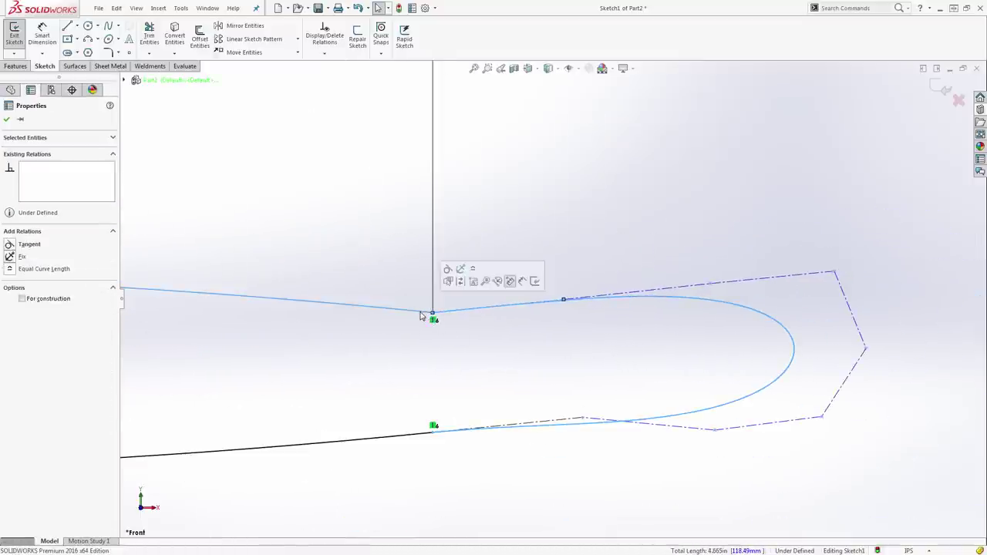
{"action": "left_click", "coordinate": [456, 280]}
{"action": "left_click", "coordinate": [604, 209]}
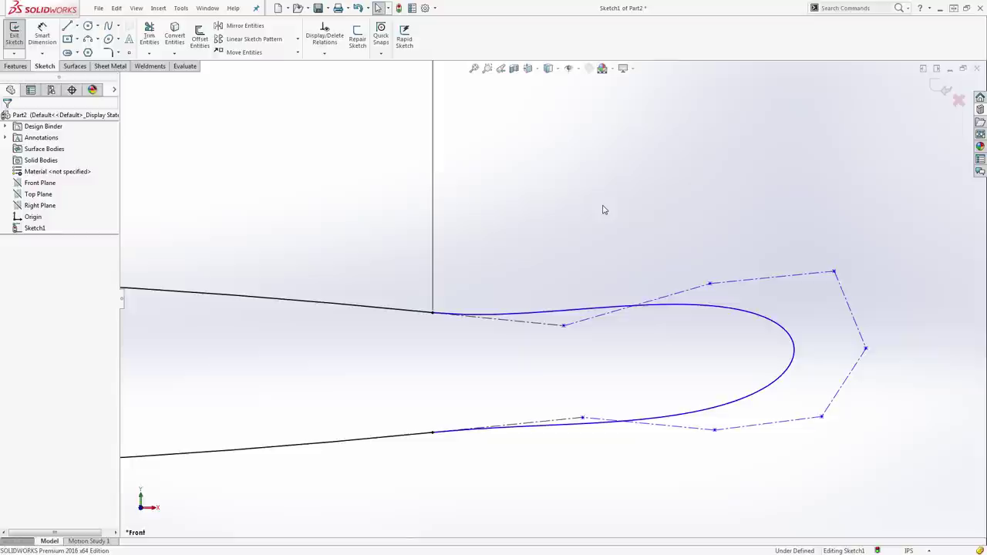
Make the three control polygon lines running from the upper arc's endpoint collinear and equal in length
{"action": "left_click", "coordinate": [548, 328]}
{"action": "left_click", "coordinate": [745, 282]}
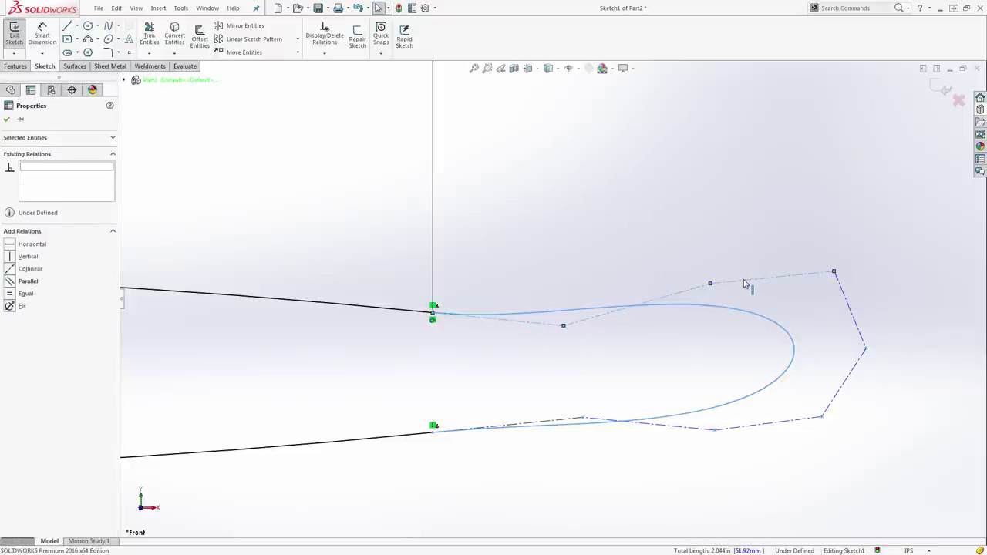
{"action": "left_click", "coordinate": [802, 240]}
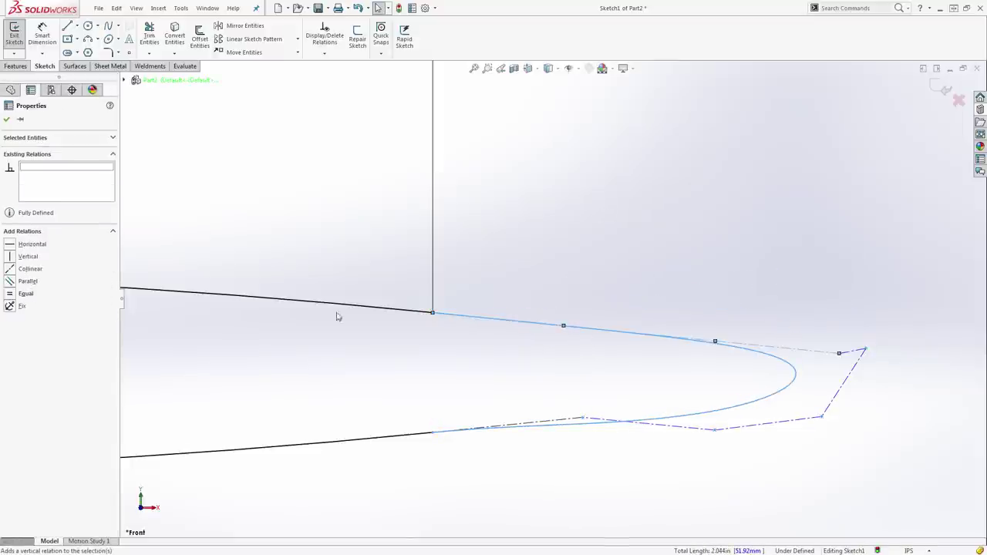
{"action": "left_click", "coordinate": [10, 295]}
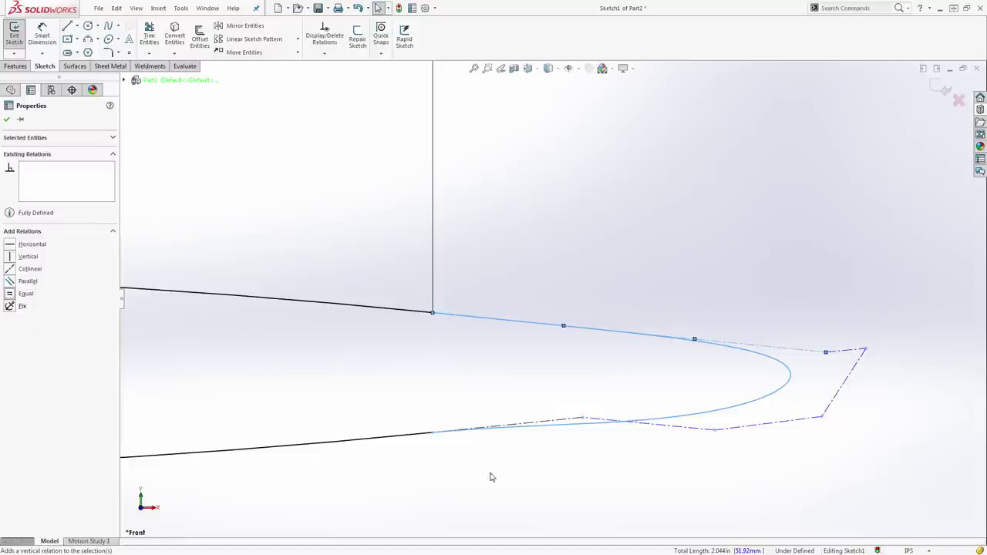
Make the three control polygon lines running from the lower arc's endpoint collinear and equal in length
{"action": "left_click", "coordinate": [560, 420]}
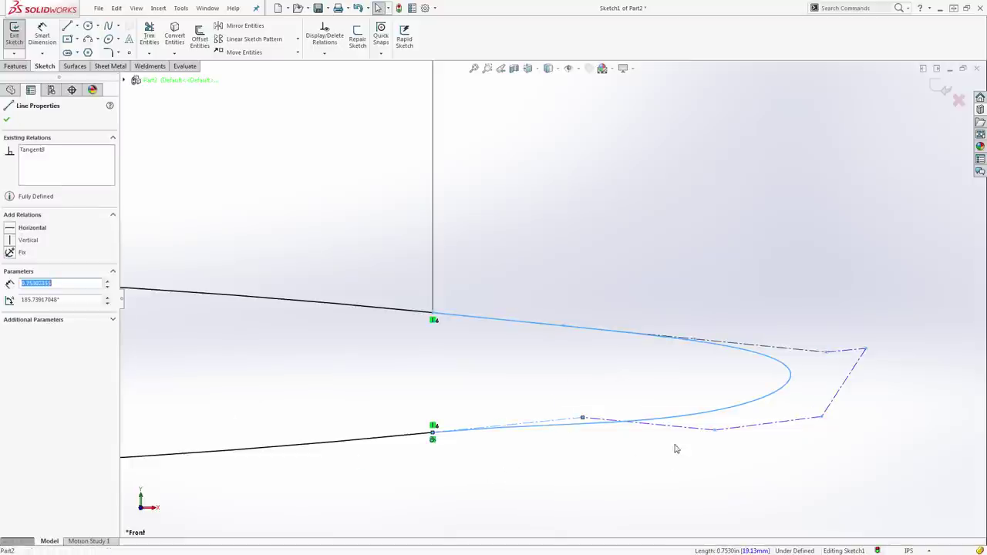
{"action": "left_click", "coordinate": [754, 426], "text": "ctrl"}
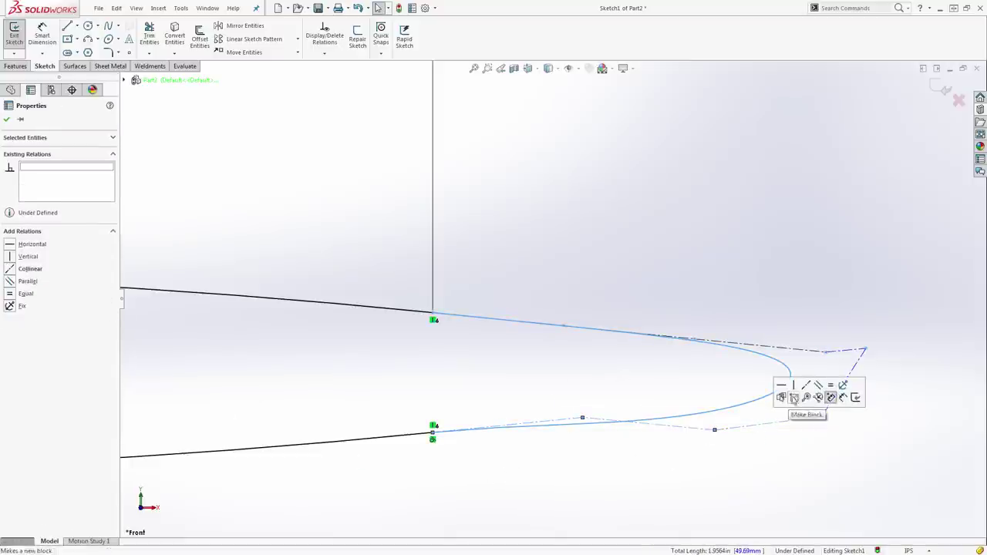
{"action": "left_click", "coordinate": [806, 394]}
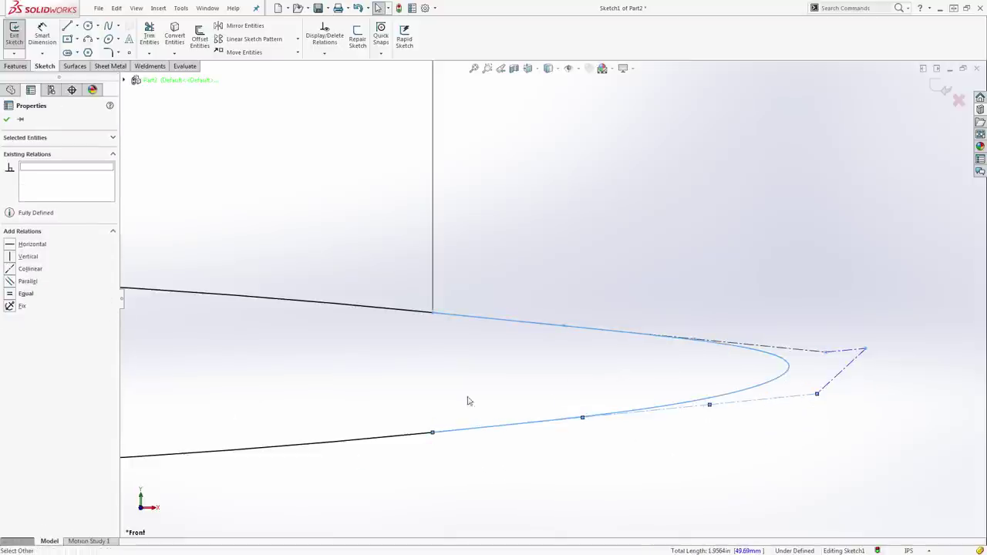
{"action": "left_click", "coordinate": [9, 293]}
{"action": "left_click", "coordinate": [714, 278]}
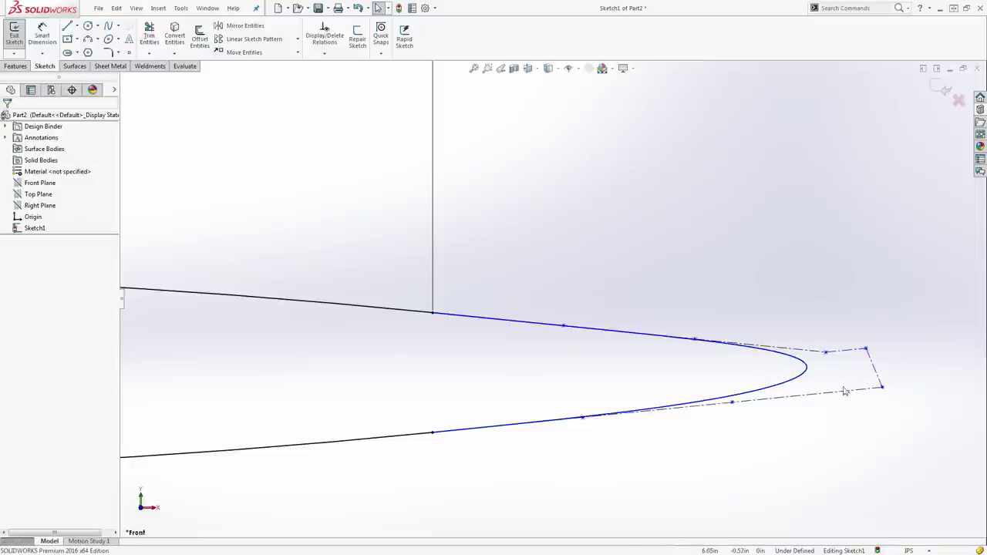
Pull the spline's lower, upper and middle outer control vertices in toward the arcs to form a short, rounded handle end
{"action": "left_click_drag", "start_coordinate": [883, 389], "coordinate": [661, 436]}
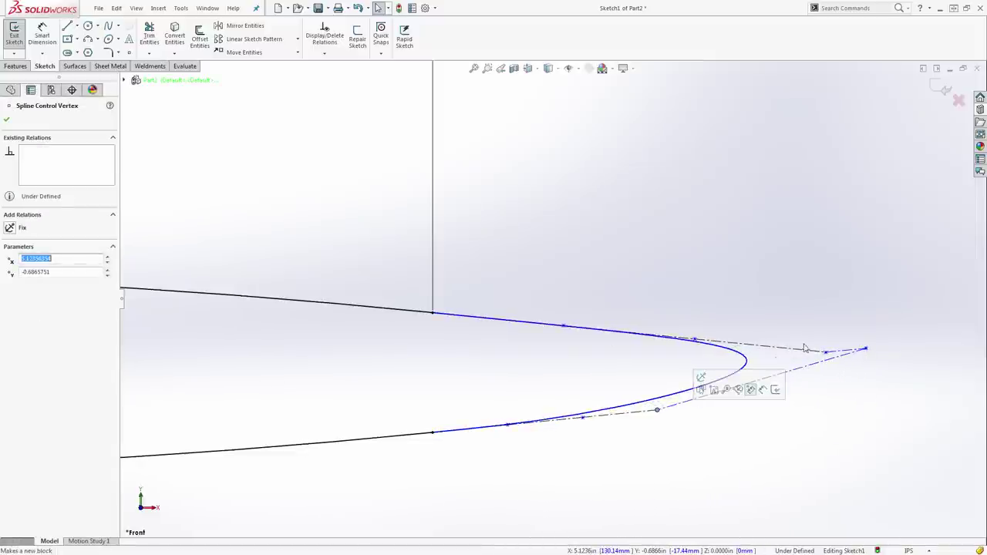
{"action": "left_click_drag", "start_coordinate": [825, 351], "coordinate": [600, 325]}
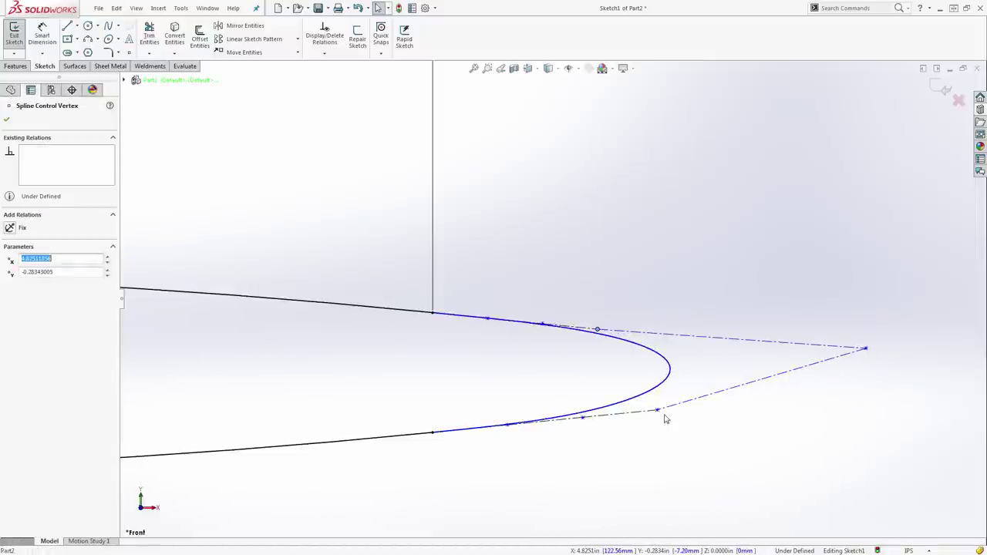
{"action": "left_click_drag", "start_coordinate": [660, 411], "coordinate": [590, 416]}
{"action": "left_click_drag", "start_coordinate": [865, 349], "coordinate": [614, 374]}
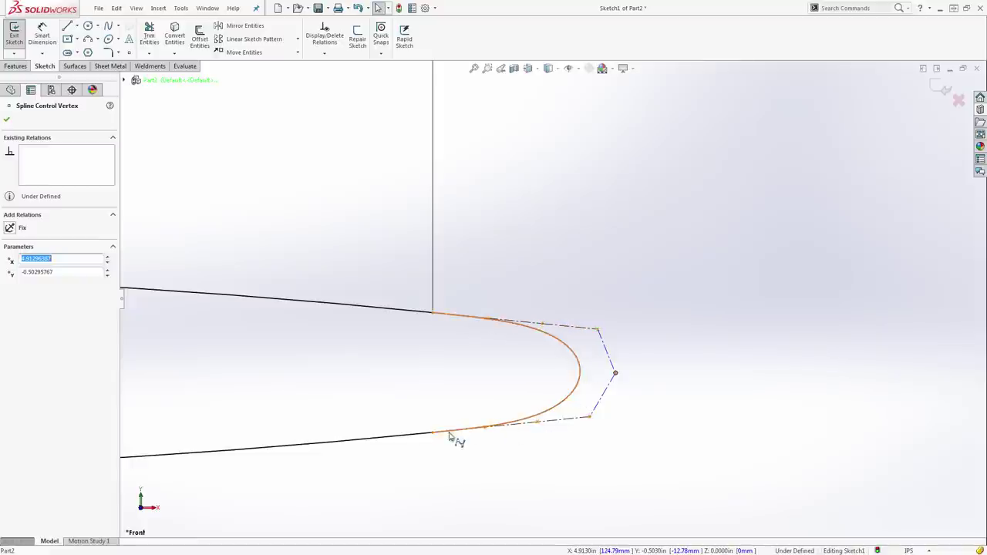
Show the curvature comb on the style spline, keeping scale 100, and view the whole comb
{"action": "left_click", "coordinate": [548, 415]}
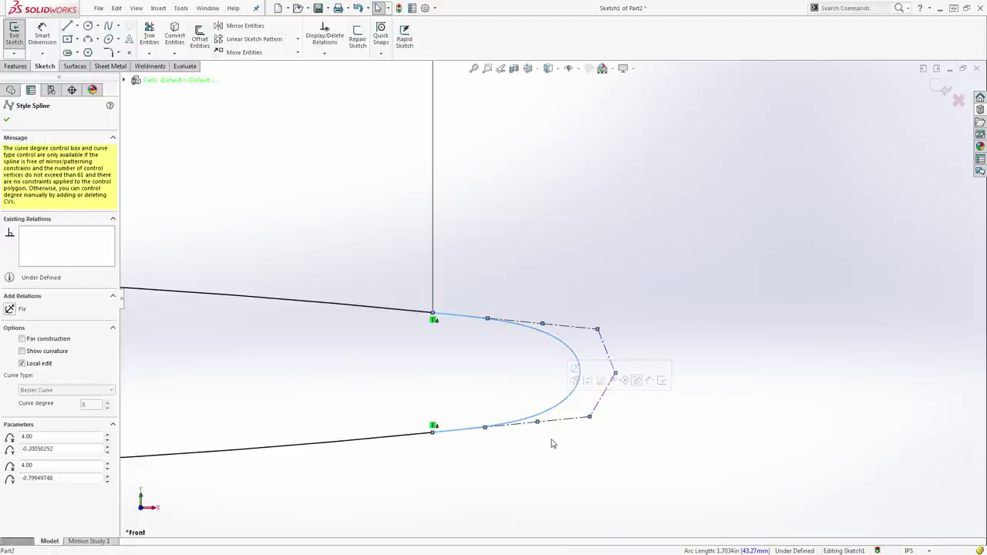
{"action": "left_click", "coordinate": [35, 354]}
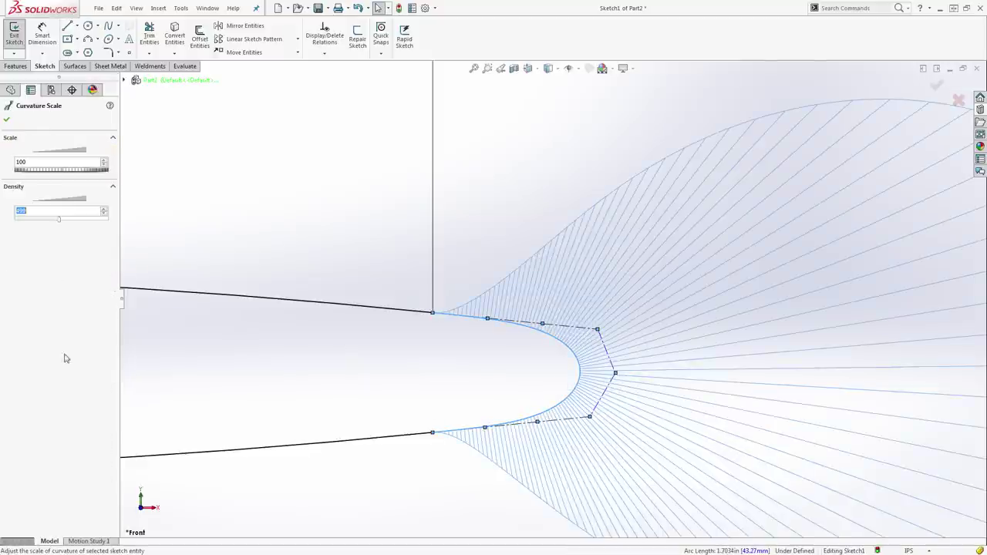
{"action": "key", "text": "z"}
{"action": "key", "text": "z"}
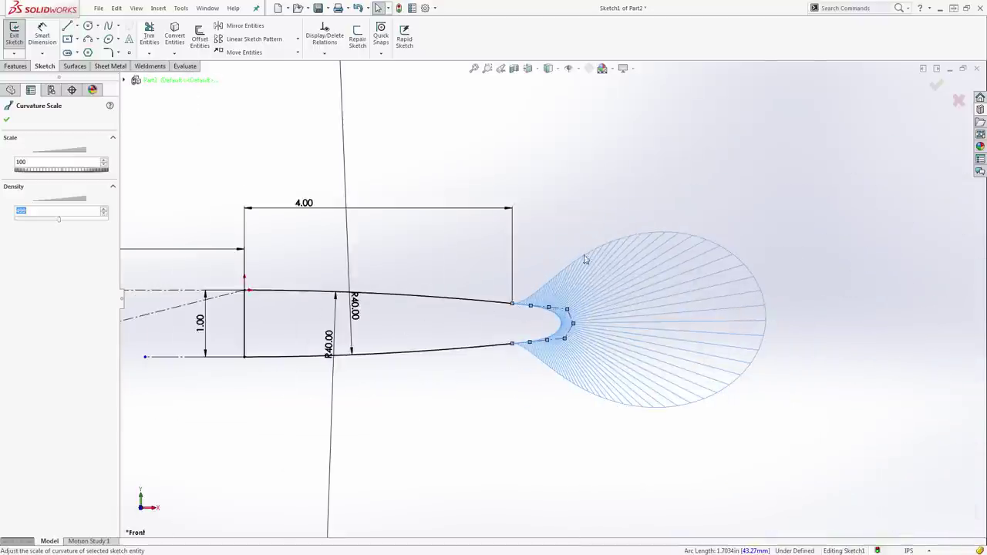
{"action": "left_click", "coordinate": [616, 235]}
Try different positions for the spline's middle tip vertex and upper corner vertex to see their effect on the curvature comb
{"action": "scroll", "coordinate": [555, 309], "scroll_direction": "down", "scroll_amount": 5}
{"action": "mouse_move", "coordinate": [598, 351]}
{"action": "left_mouse_down"}
{"action": "mouse_move", "coordinate": [580, 339]}
{"action": "mouse_move", "coordinate": [571, 349]}
{"action": "mouse_move", "coordinate": [576, 358]}
{"action": "mouse_move", "coordinate": [617, 352]}
{"action": "mouse_move", "coordinate": [584, 352]}
{"action": "left_mouse_up"}
{"action": "scroll", "coordinate": [518, 309], "scroll_direction": "up", "scroll_amount": 4}
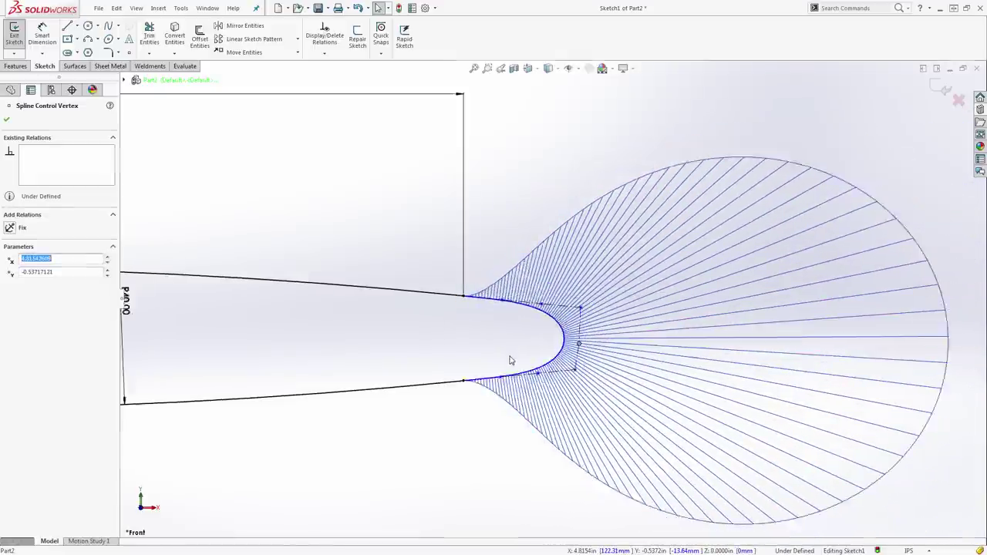
{"action": "left_click_drag", "start_coordinate": [569, 306], "coordinate": [528, 310]}
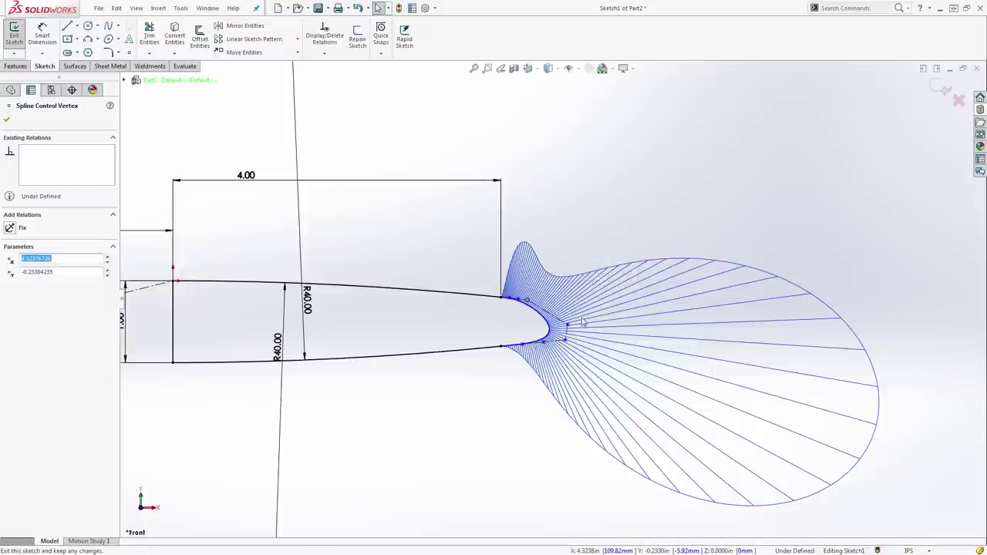
{"action": "scroll", "coordinate": [583, 322], "scroll_direction": "down", "scroll_amount": 4}
{"action": "left_click_drag", "start_coordinate": [465, 277], "coordinate": [545, 284]}
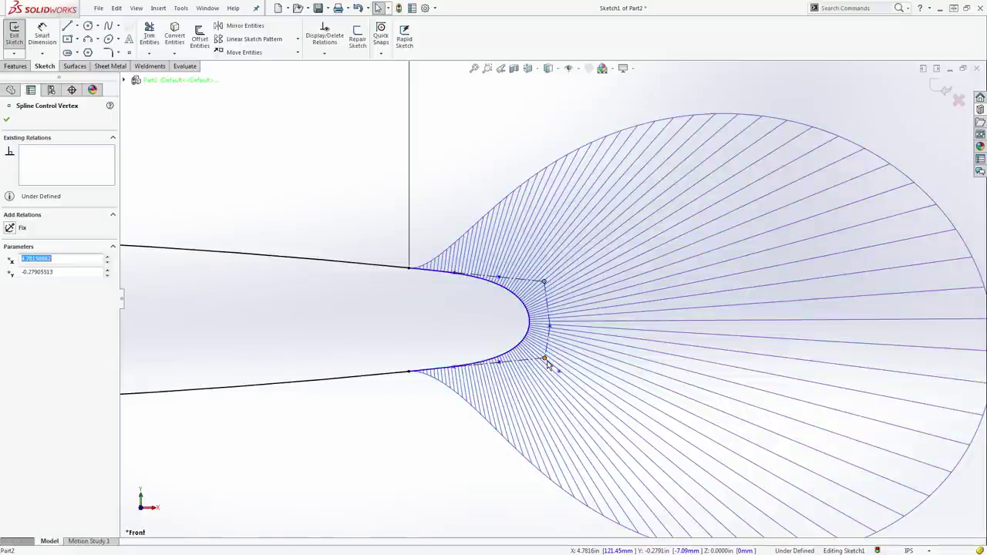
Pull the lower corner, upper corner and middle control vertices inward to about X 4.51, 4.54 and 4.51 in
{"action": "left_click_drag", "start_coordinate": [545, 358], "coordinate": [497, 363]}
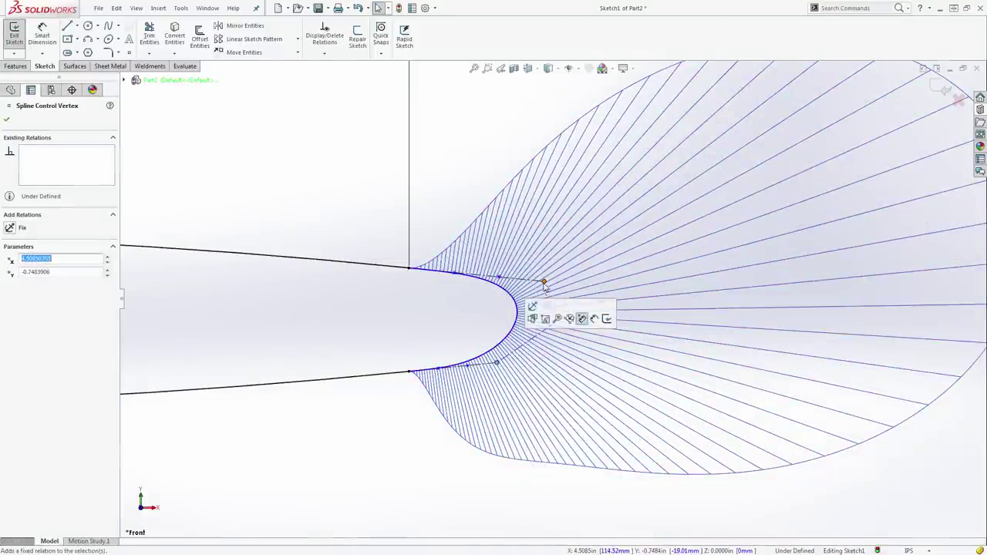
{"action": "left_click_drag", "start_coordinate": [544, 282], "coordinate": [502, 276]}
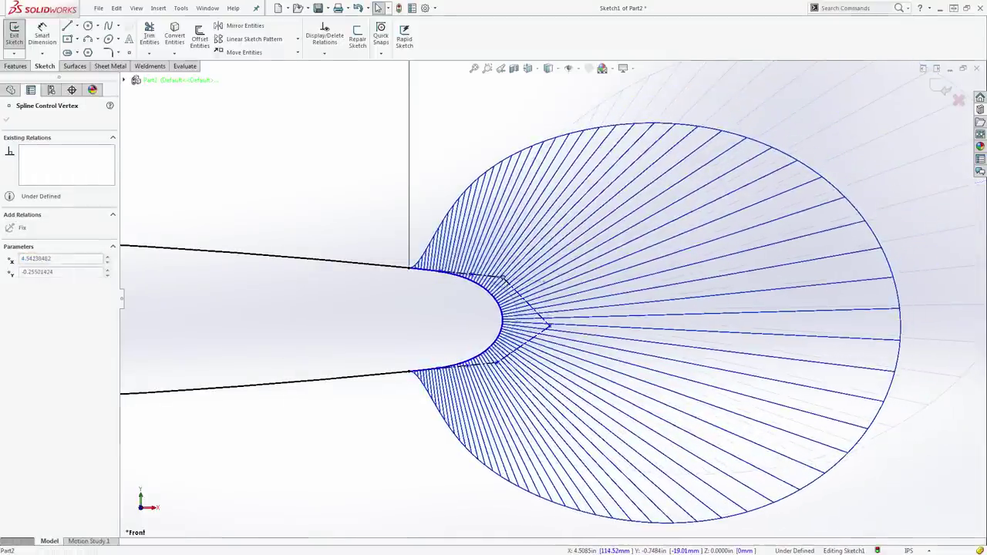
{"action": "left_click_drag", "start_coordinate": [540, 330], "coordinate": [497, 327]}
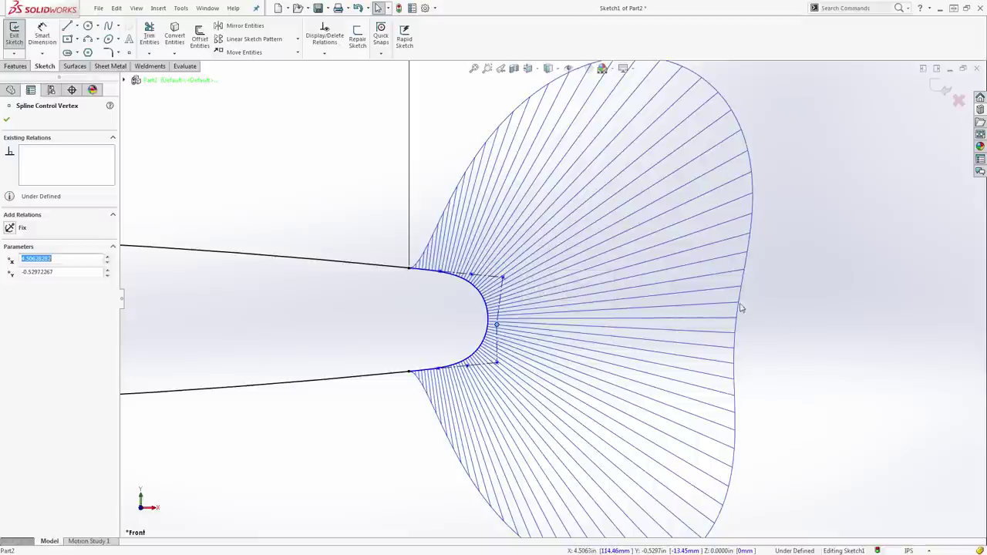
Nudge the middle tip vertex slightly outward to smooth the dip in the curvature comb
{"action": "scroll", "coordinate": [508, 321], "scroll_direction": "down", "scroll_amount": 2}
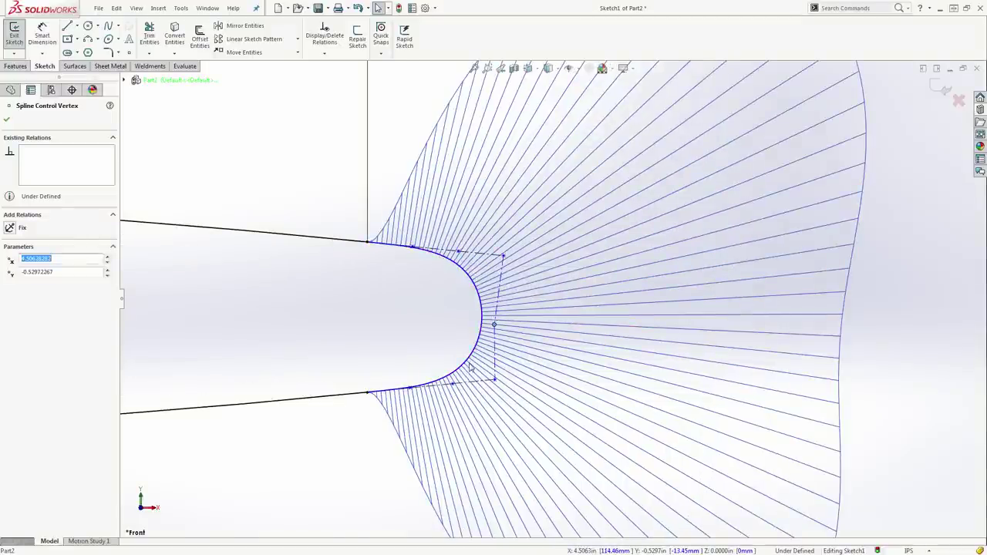
{"action": "scroll", "coordinate": [591, 365], "scroll_direction": "up", "scroll_amount": 5}
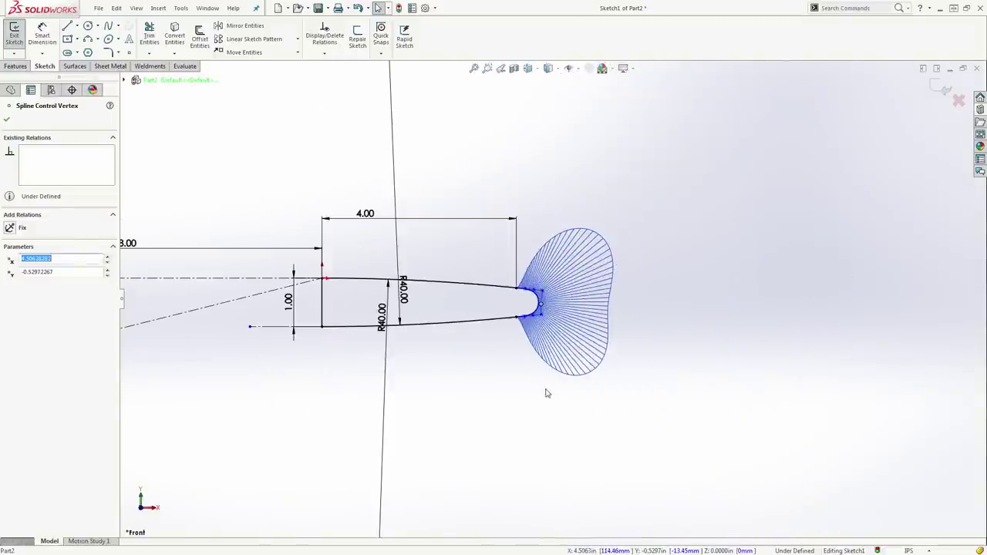
{"action": "left_click", "coordinate": [545, 393]}
{"action": "scroll", "coordinate": [549, 307], "scroll_direction": "down", "scroll_amount": 3}
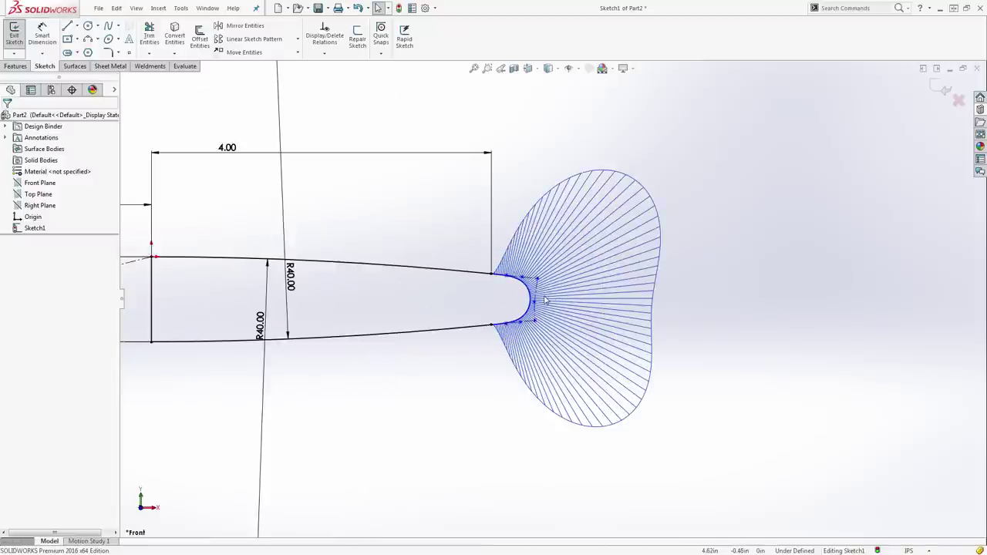
{"action": "left_click_drag", "start_coordinate": [544, 301], "coordinate": [539, 306]}
{"action": "left_click", "coordinate": [487, 300]}
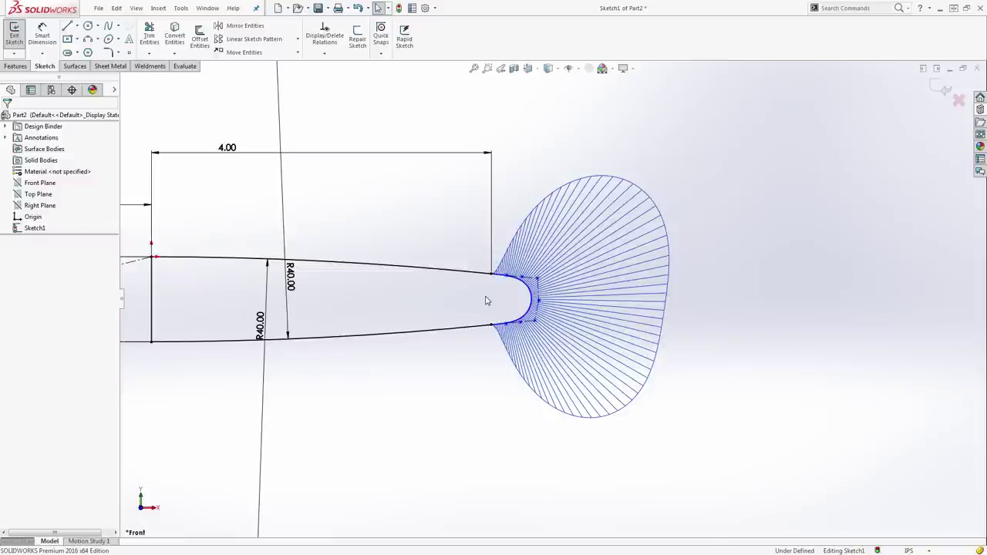
Hide the style spline's curvature comb and review the complete sketch profile
{"action": "left_click", "coordinate": [529, 297]}
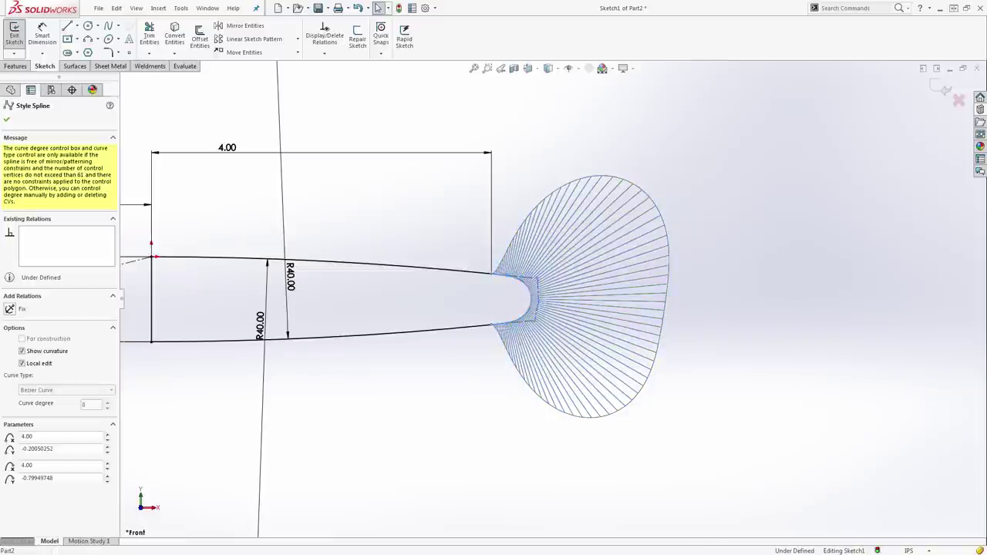
{"action": "left_click", "coordinate": [45, 356]}
{"action": "left_click", "coordinate": [399, 378]}
{"action": "scroll", "coordinate": [540, 376], "scroll_direction": "up", "scroll_amount": 4}
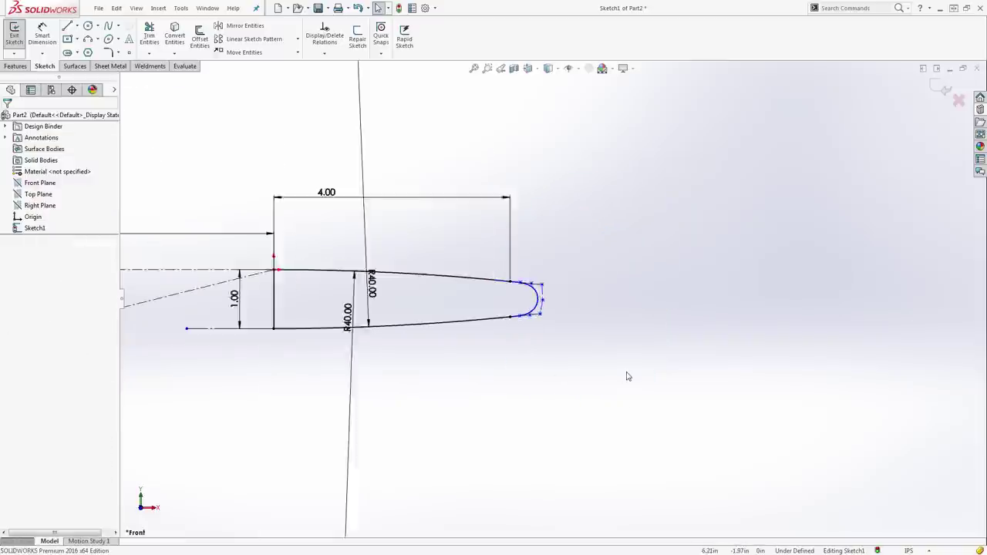
{"action": "scroll", "coordinate": [366, 316], "scroll_direction": "up", "scroll_amount": 3}
{"action": "scroll", "coordinate": [425, 327], "scroll_direction": "down", "scroll_amount": 2}
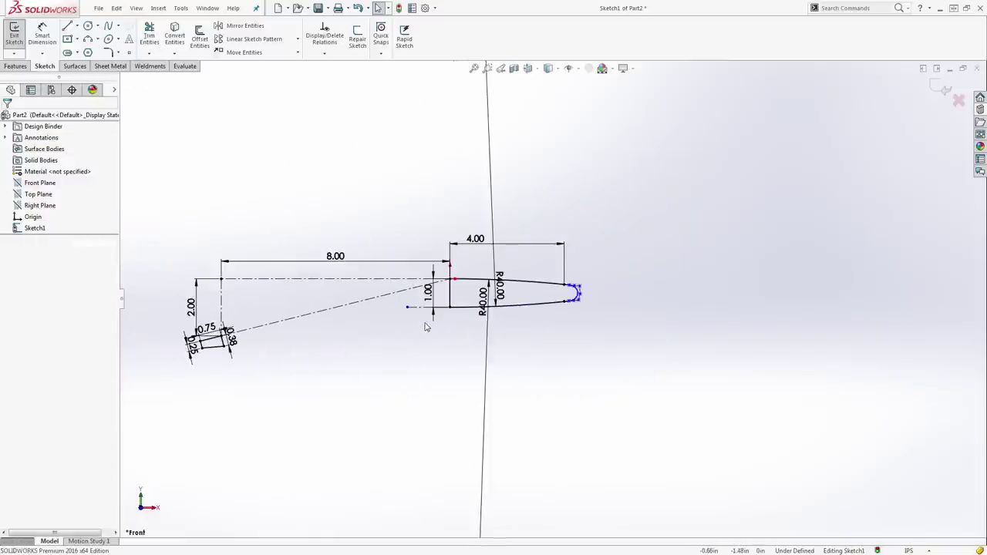
Dimension the outermost of the spline's upper collinear control lines to 0.18 in
{"action": "scroll", "coordinate": [559, 298], "scroll_direction": "down", "scroll_amount": 11}
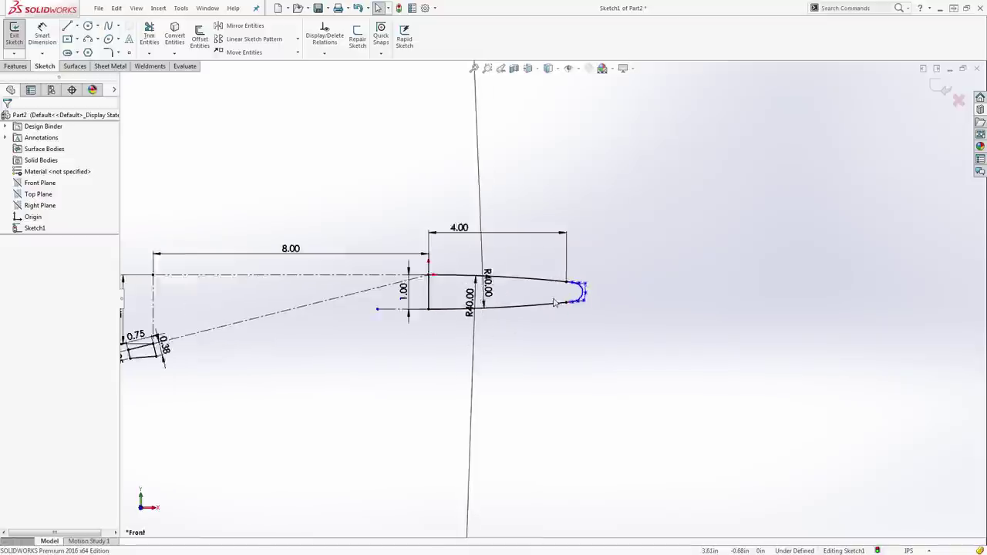
{"action": "key", "text": "s"}
{"action": "left_click", "coordinate": [609, 289]}
{"action": "left_click", "coordinate": [590, 254]}
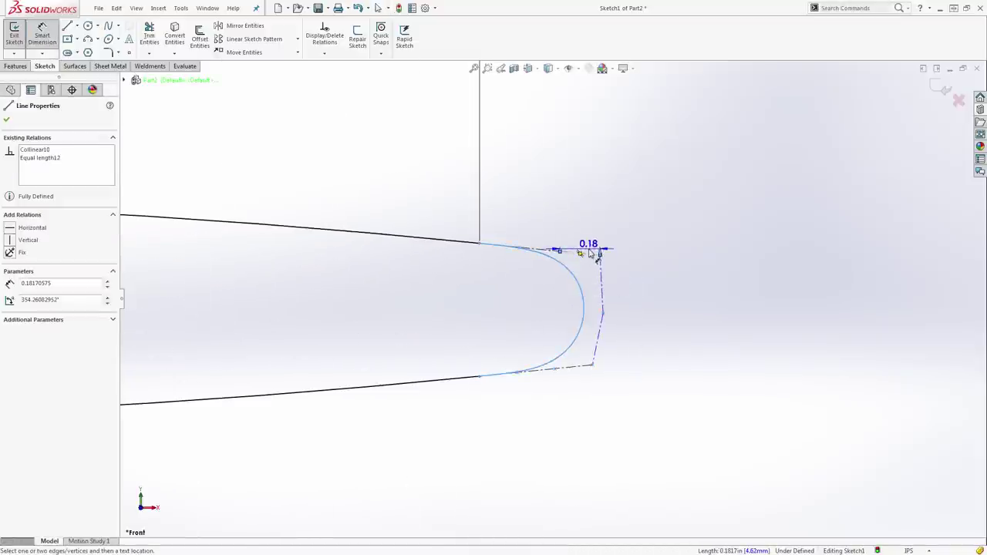
{"action": "left_click", "coordinate": [592, 243]}
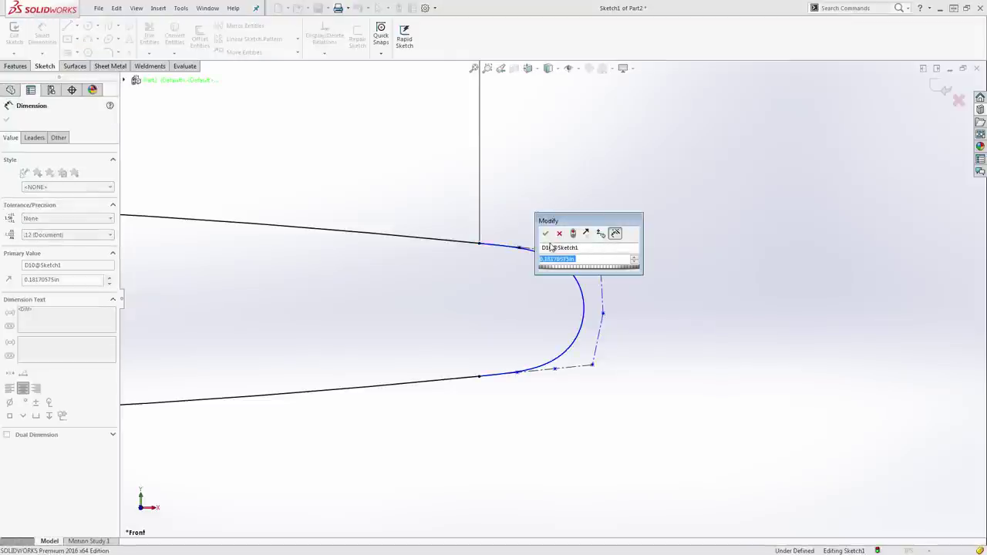
{"action": "type", "text": "0.18"}
{"action": "key", "text": "Return"}
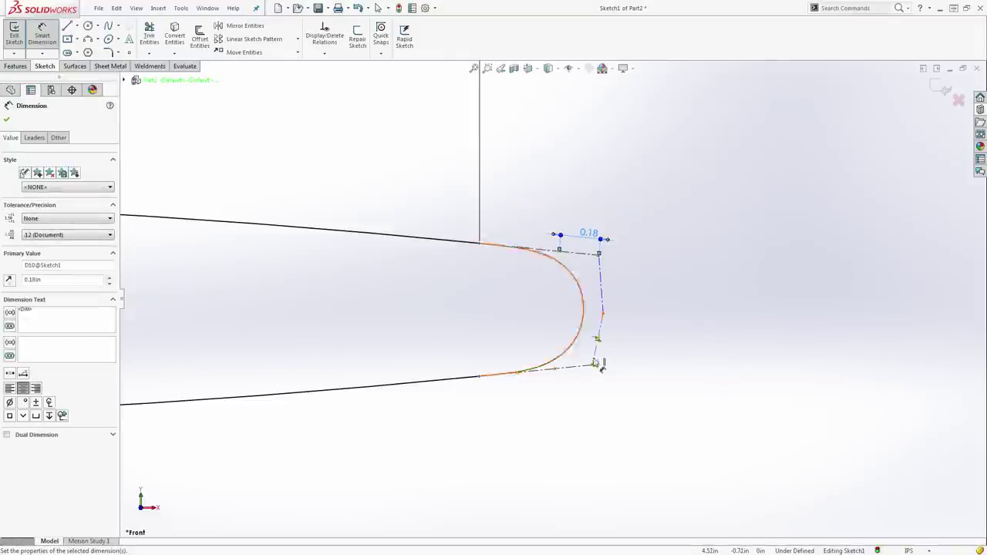
Dimension the outermost of the spline's lower collinear control lines to 0.17 in
{"action": "left_click", "coordinate": [590, 368]}
{"action": "left_click", "coordinate": [586, 381]}
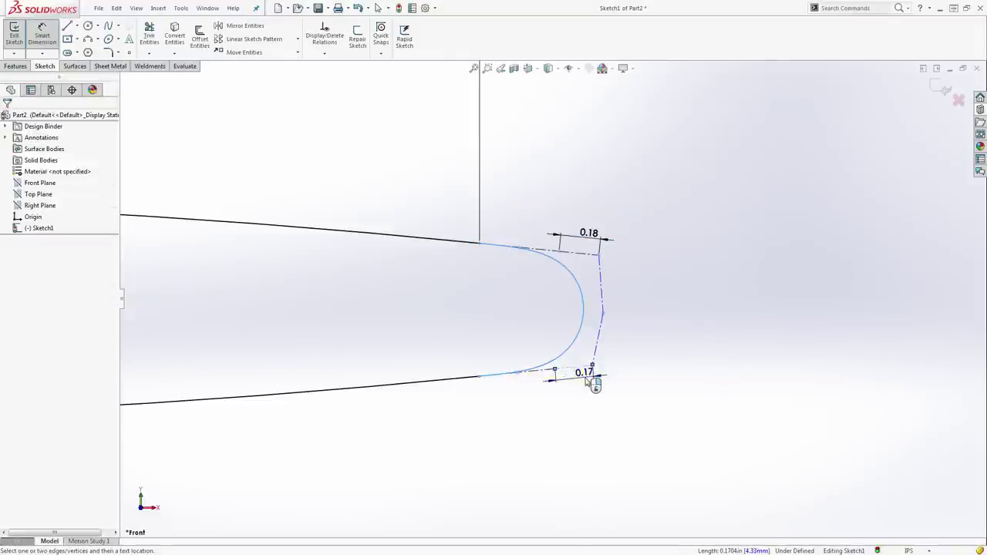
{"action": "type", "text": ".17"}
{"action": "key", "text": "Return"}
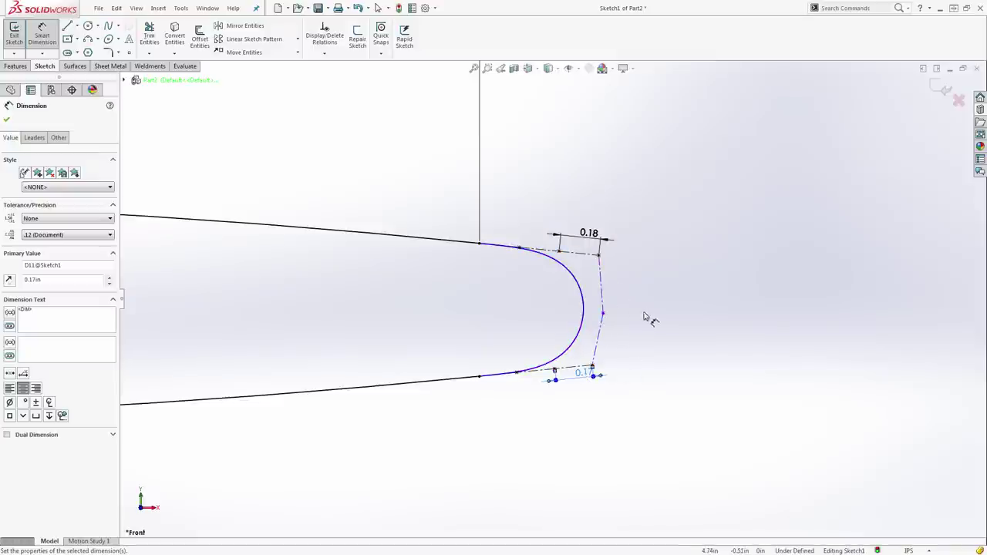
{"action": "scroll", "coordinate": [666, 333], "scroll_direction": "up", "scroll_amount": 2}
{"action": "scroll", "coordinate": [672, 337], "scroll_direction": "up", "scroll_amount": 1}
{"action": "key", "text": "Escape"}
{"action": "scroll", "coordinate": [639, 328], "scroll_direction": "up", "scroll_amount": 3}
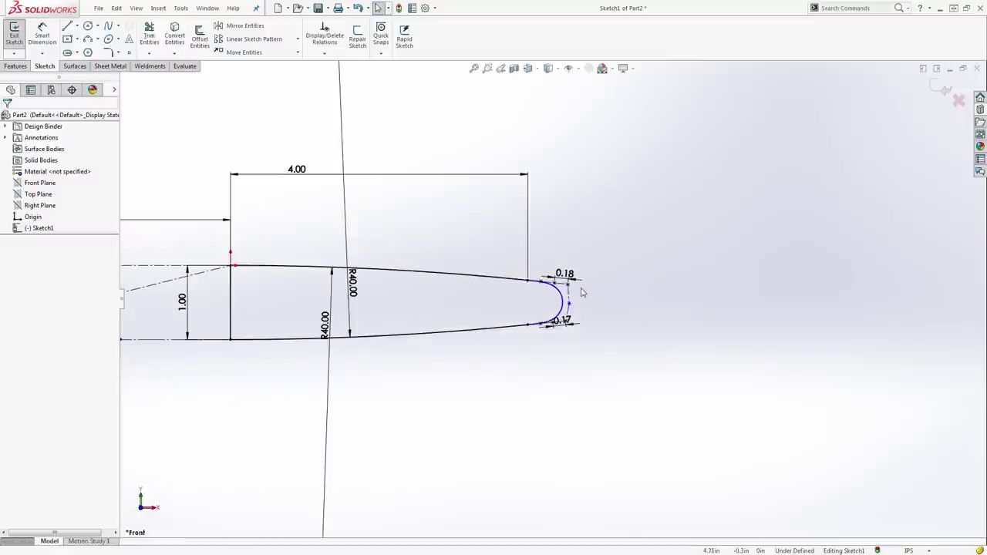
Nudge the style spline's middle control vertex slightly outward to about X 4.57 in and exit the sketch
{"action": "scroll", "coordinate": [563, 282], "scroll_direction": "down", "scroll_amount": 5}
{"action": "left_click", "coordinate": [590, 279]}
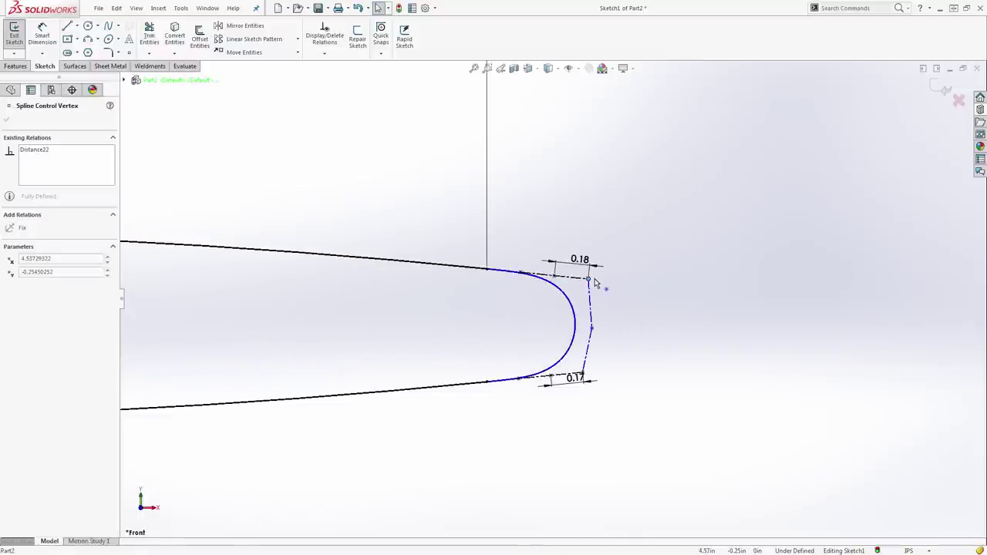
{"action": "left_click", "coordinate": [610, 330]}
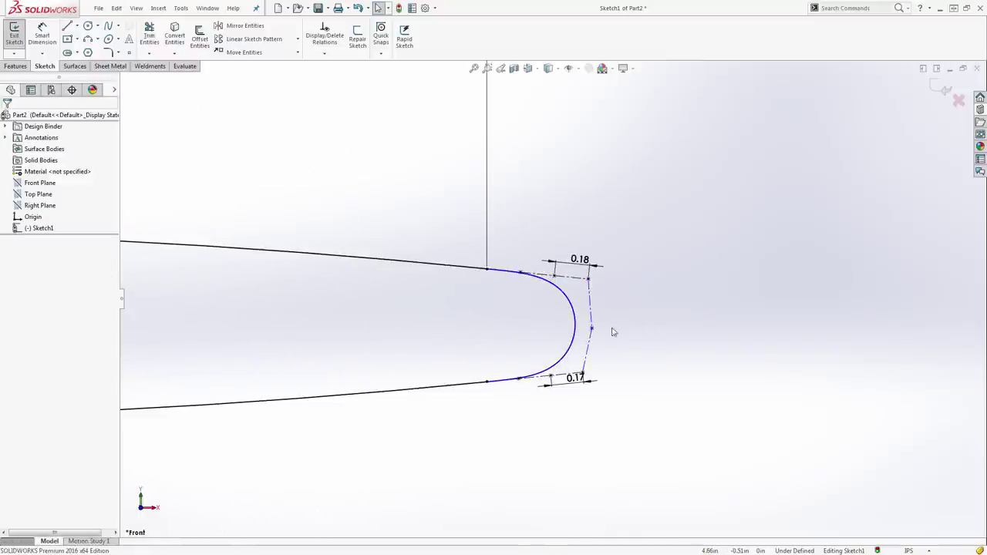
{"action": "mouse_move", "coordinate": [592, 328]}
{"action": "left_mouse_down"}
{"action": "mouse_move", "coordinate": [620, 333]}
{"action": "mouse_move", "coordinate": [600, 335]}
{"action": "left_mouse_up"}
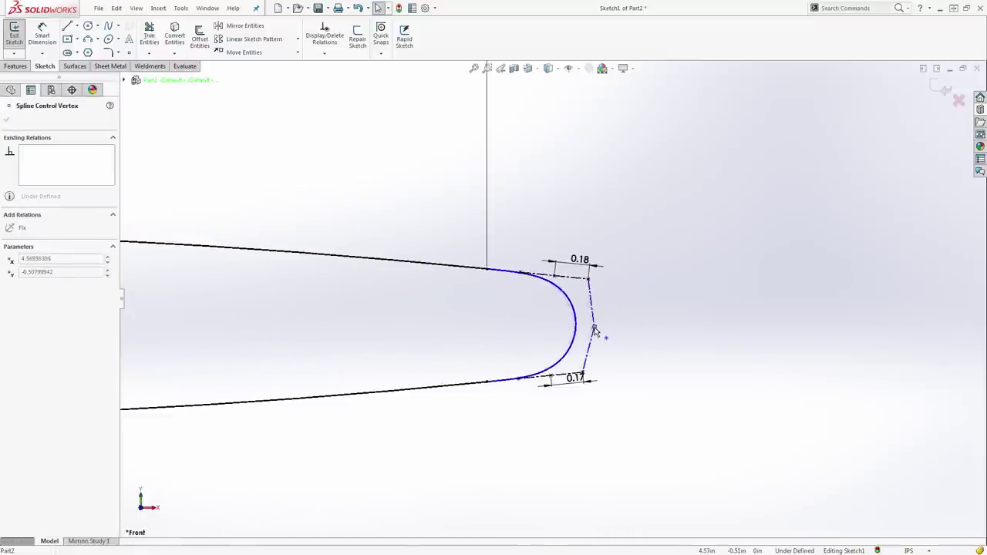
{"action": "left_click", "coordinate": [681, 375]}
{"action": "scroll", "coordinate": [710, 370], "scroll_direction": "up", "scroll_amount": 3}
{"action": "scroll", "coordinate": [706, 362], "scroll_direction": "up", "scroll_amount": 3}
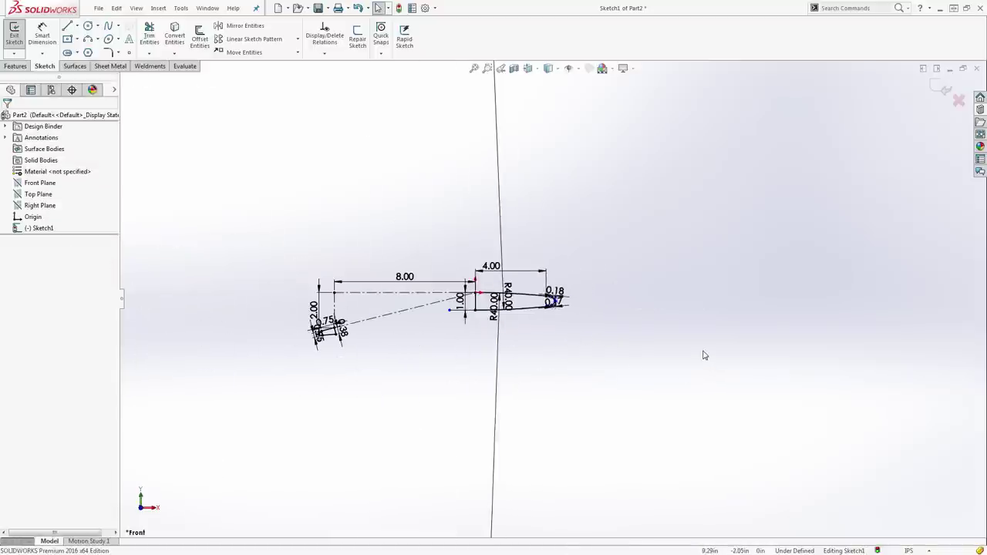
{"action": "key", "text": "f"}
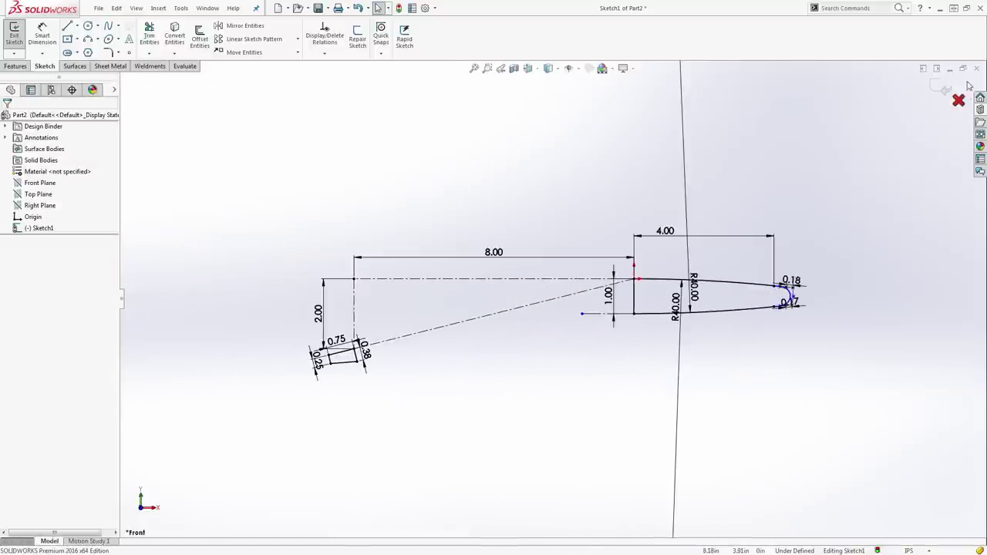
{"action": "left_click", "coordinate": [939, 89]}
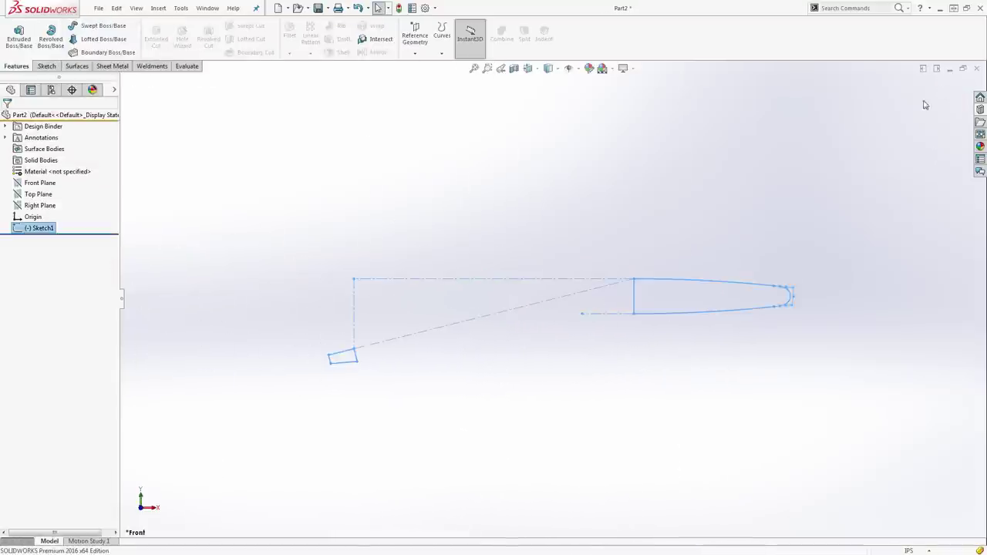
Revolve the large shower head profile region 360° about its vertical inner line
{"action": "left_click", "coordinate": [55, 51]}
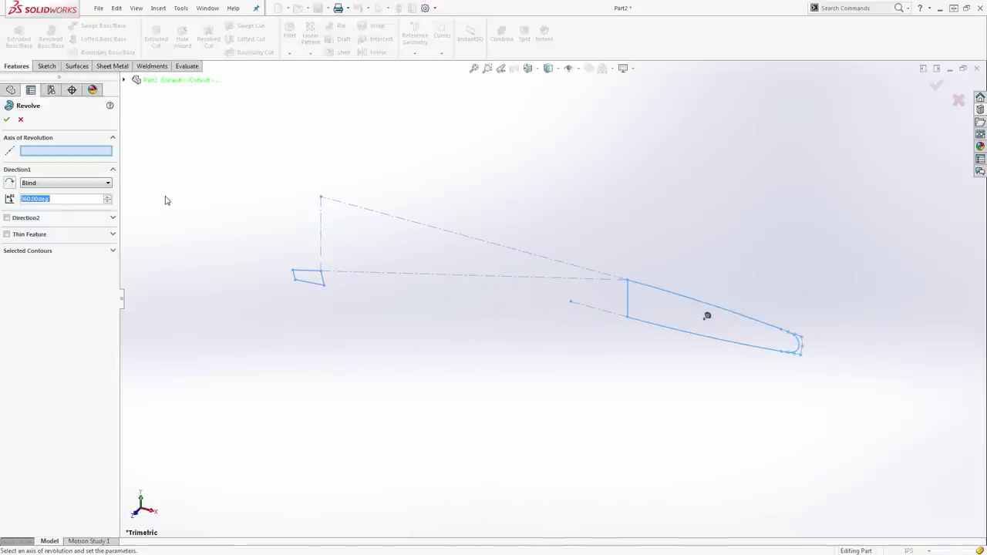
{"action": "left_click", "coordinate": [42, 252]}
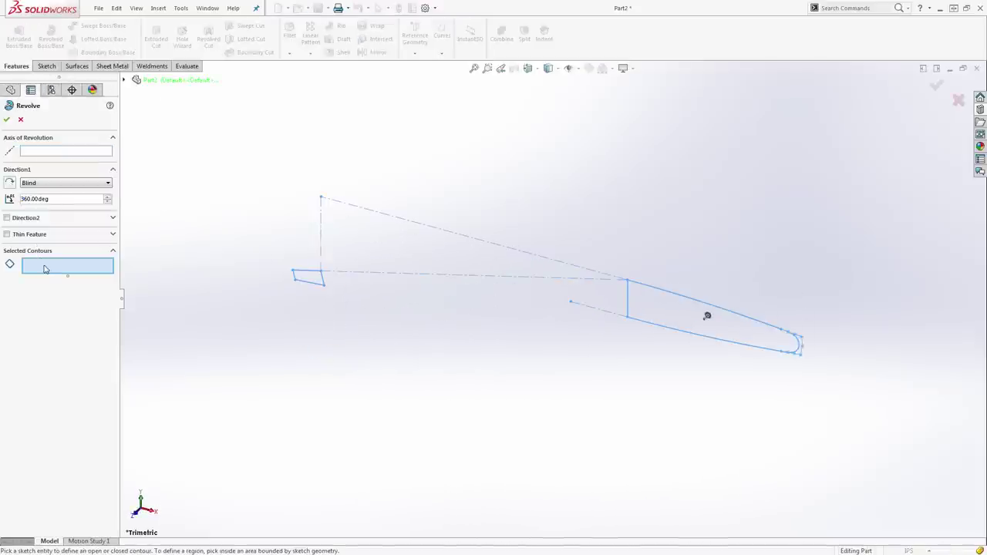
{"action": "left_click", "coordinate": [640, 307]}
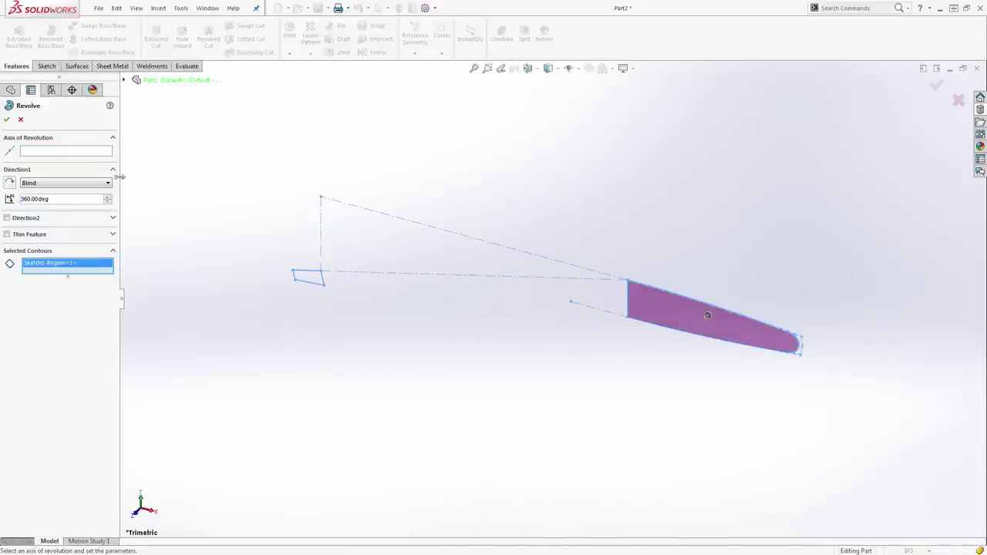
{"action": "left_click", "coordinate": [628, 290]}
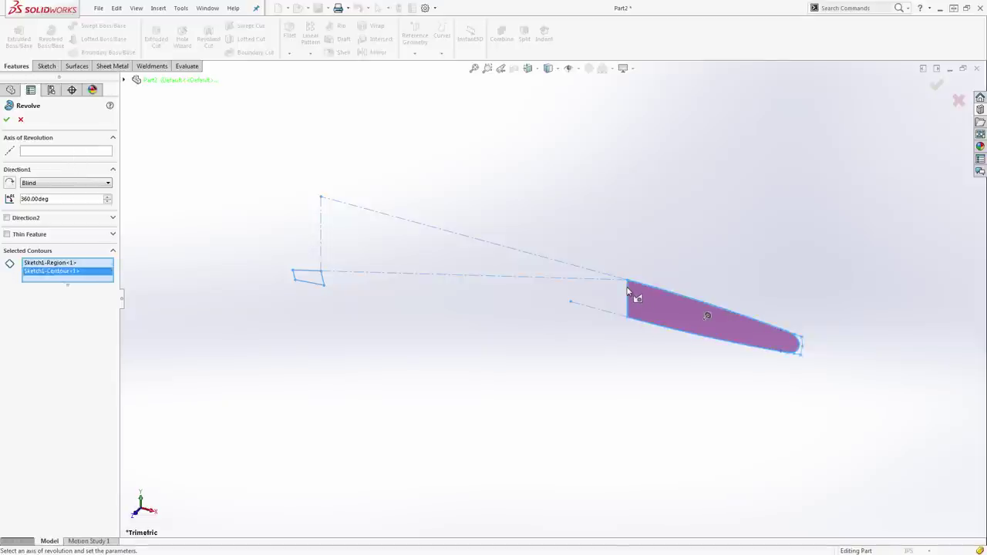
{"action": "left_click", "coordinate": [628, 293]}
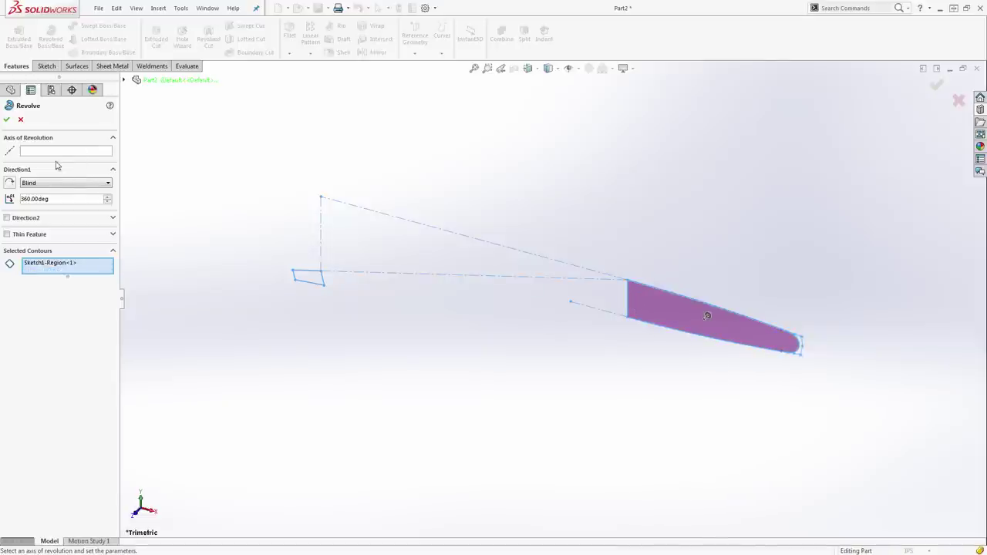
{"action": "left_click", "coordinate": [60, 154]}
{"action": "left_click", "coordinate": [628, 296]}
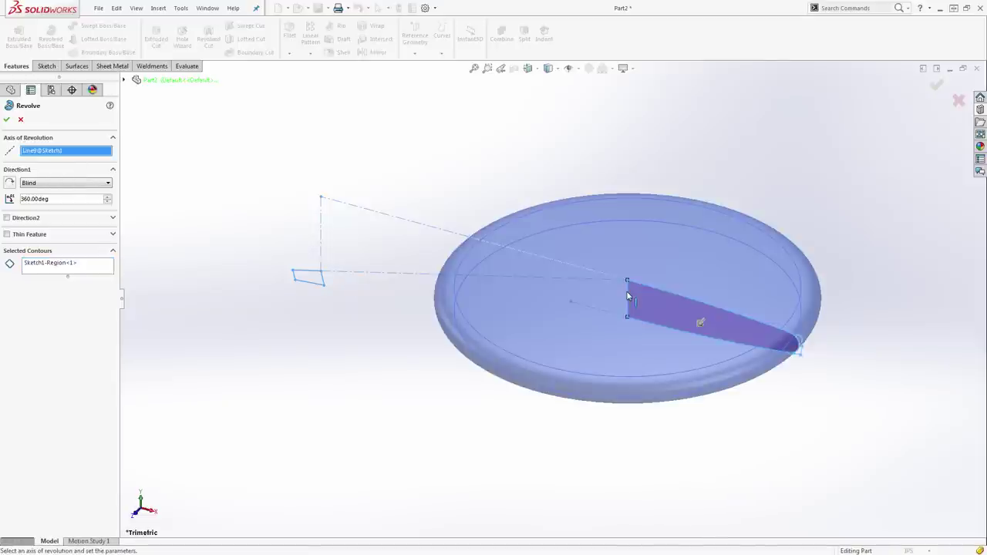
{"action": "middle_click_drag", "start_coordinate": [582, 406], "coordinate": [604, 338]}
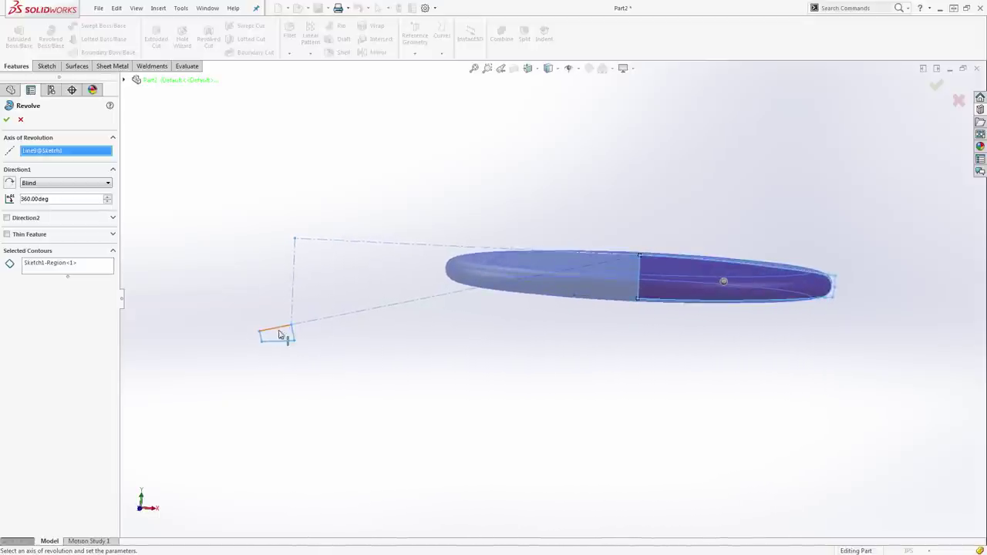
{"action": "left_click", "coordinate": [7, 119]}
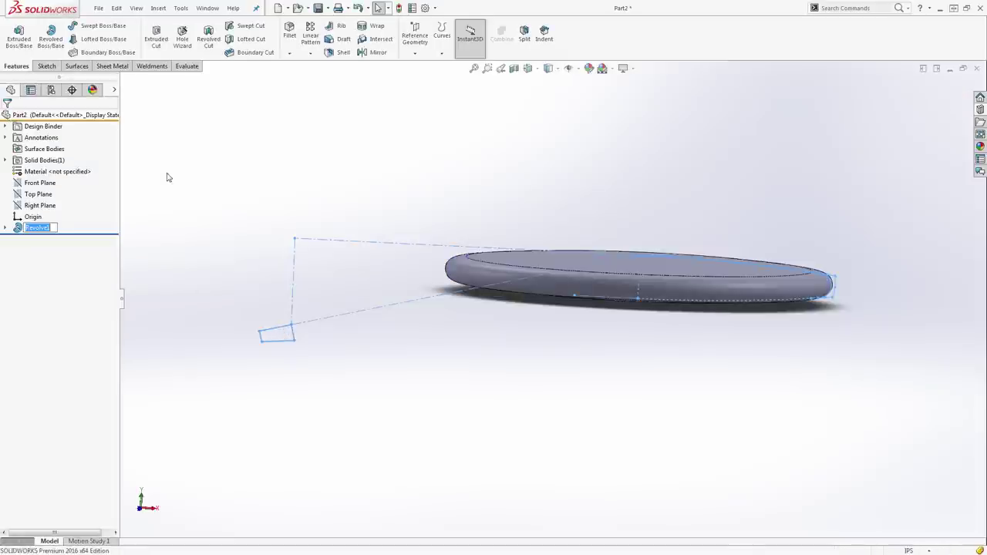
Make the revolved head's source sketch visible and expand the feature tree's display states to check its visibility toggle
{"action": "left_click", "coordinate": [5, 227]}
{"action": "left_click", "coordinate": [32, 239]}
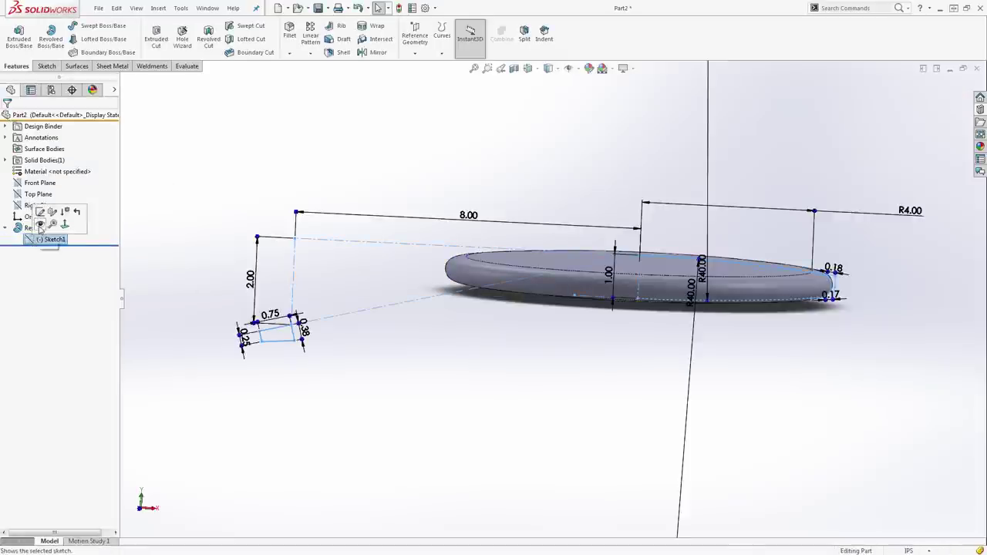
{"action": "left_click", "coordinate": [39, 226]}
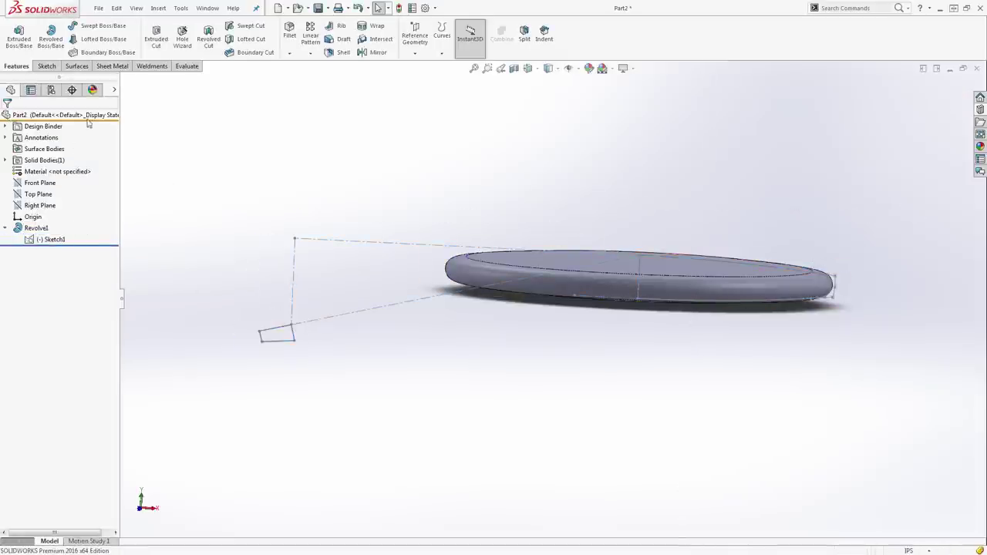
{"action": "left_click", "coordinate": [113, 91]}
{"action": "left_click", "coordinate": [127, 241]}
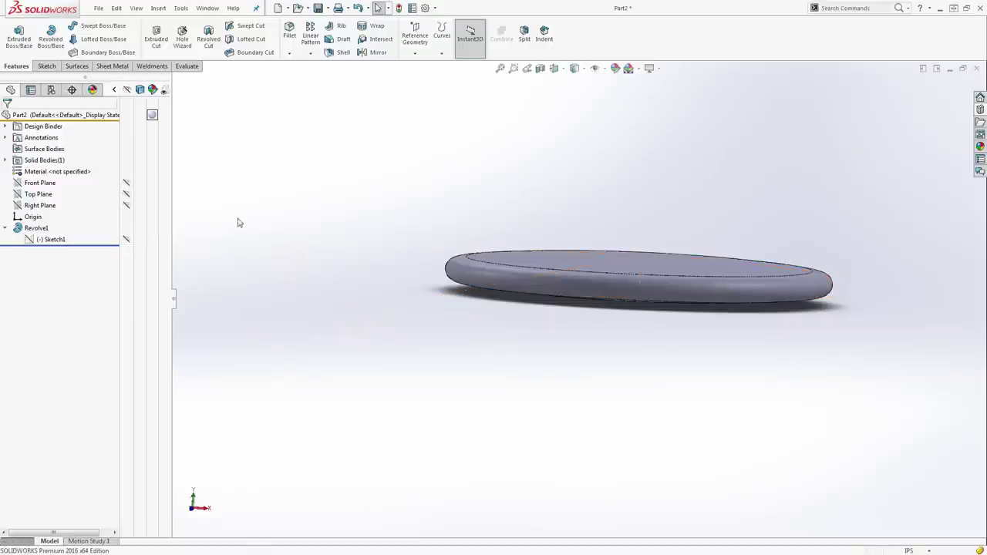
{"action": "left_click", "coordinate": [125, 241]}
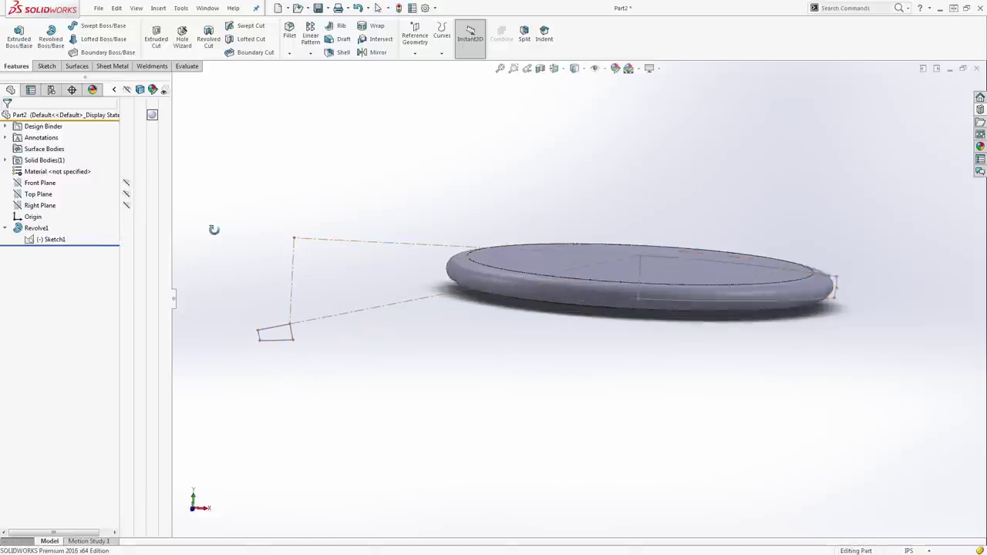
Revolve the small handle-end profile region 360° about its 0.75 in line as a separate body, with Merge result off
{"action": "left_click", "coordinate": [51, 35]}
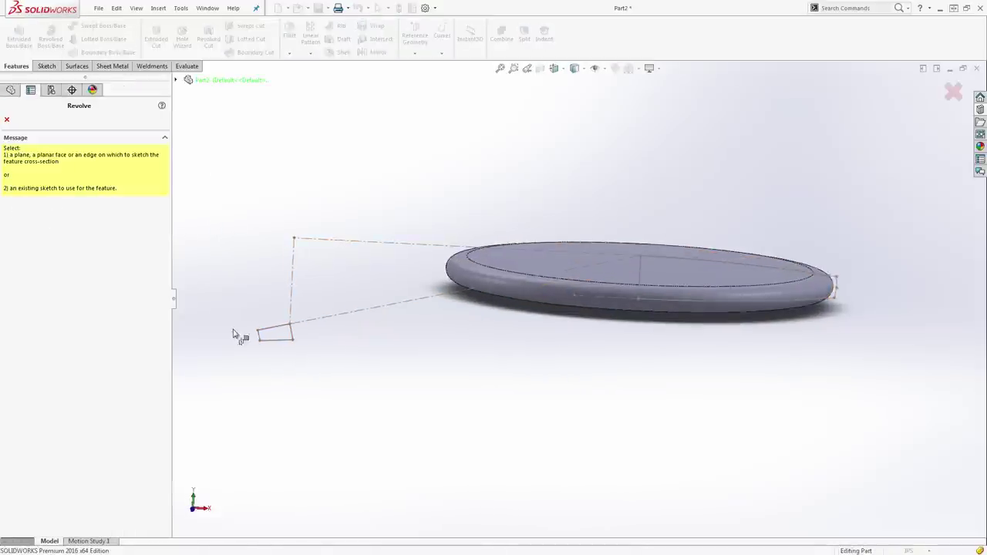
{"action": "left_click", "coordinate": [272, 332]}
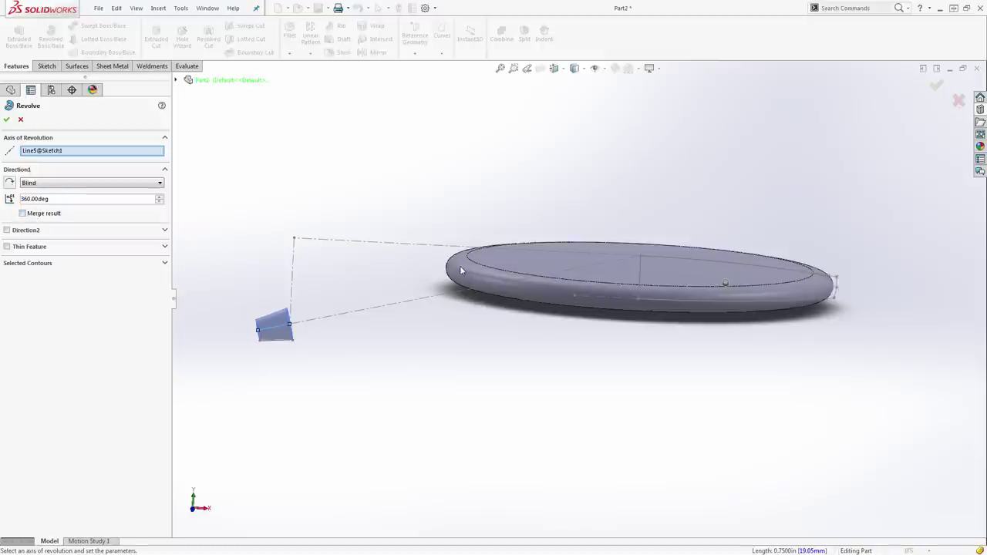
{"action": "left_click", "coordinate": [7, 120]}
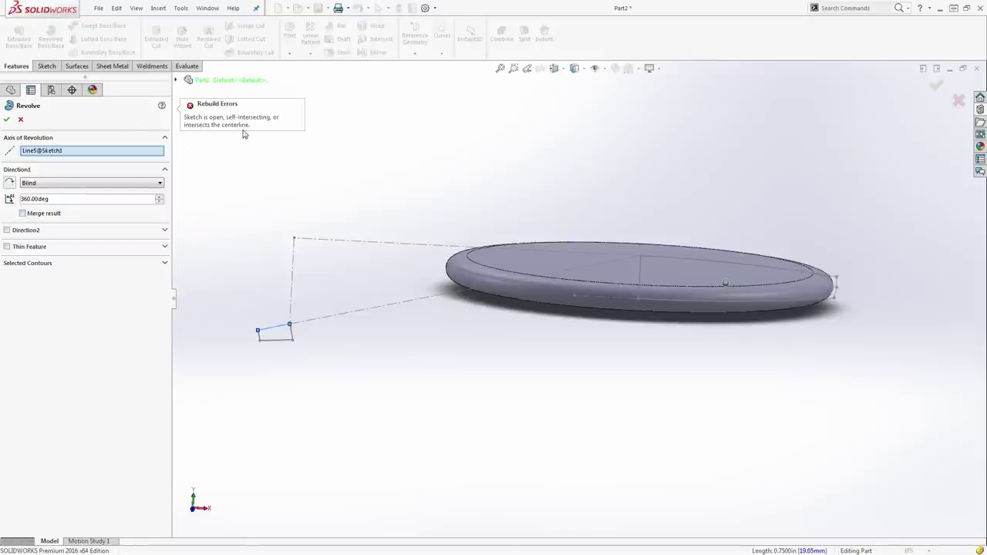
{"action": "left_click", "coordinate": [87, 264]}
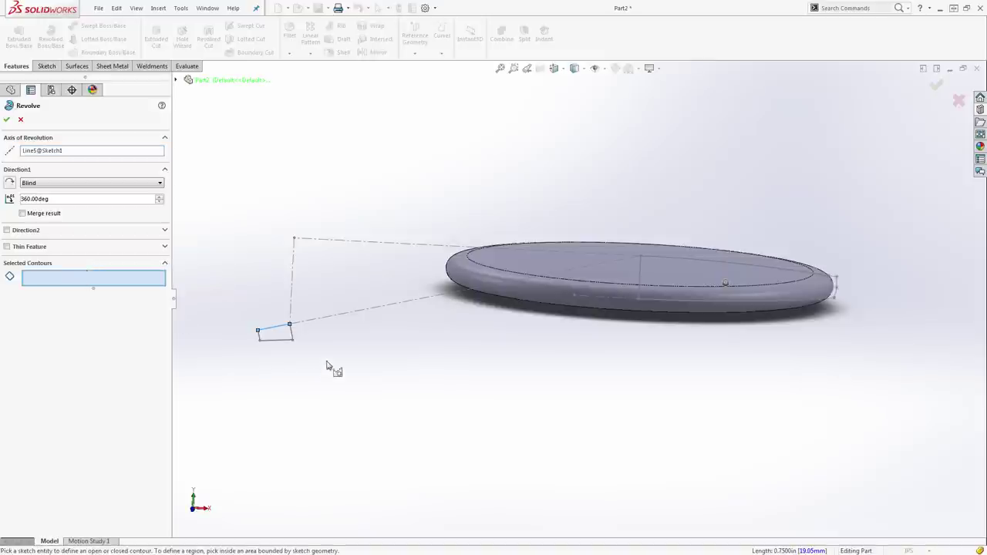
{"action": "left_click", "coordinate": [286, 340]}
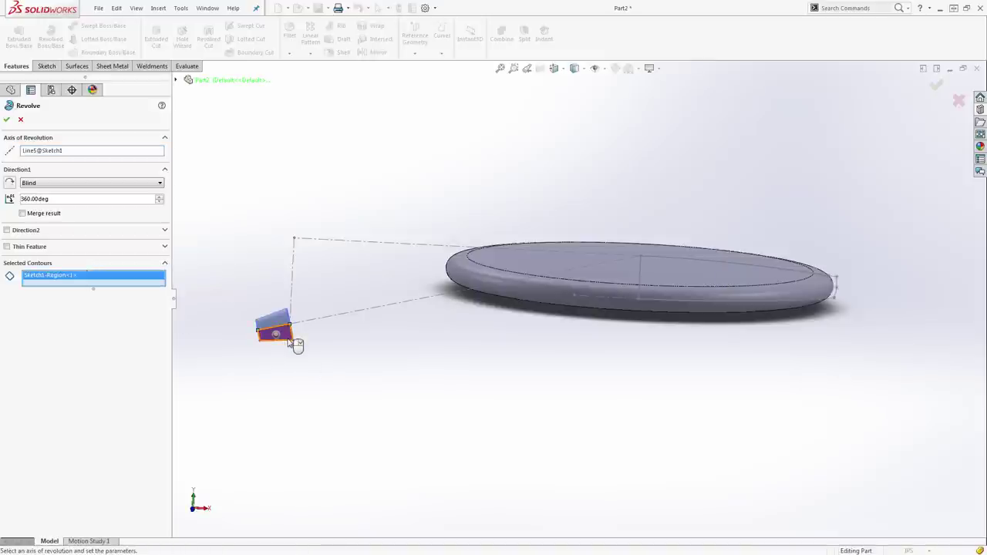
{"action": "left_click", "coordinate": [8, 120]}
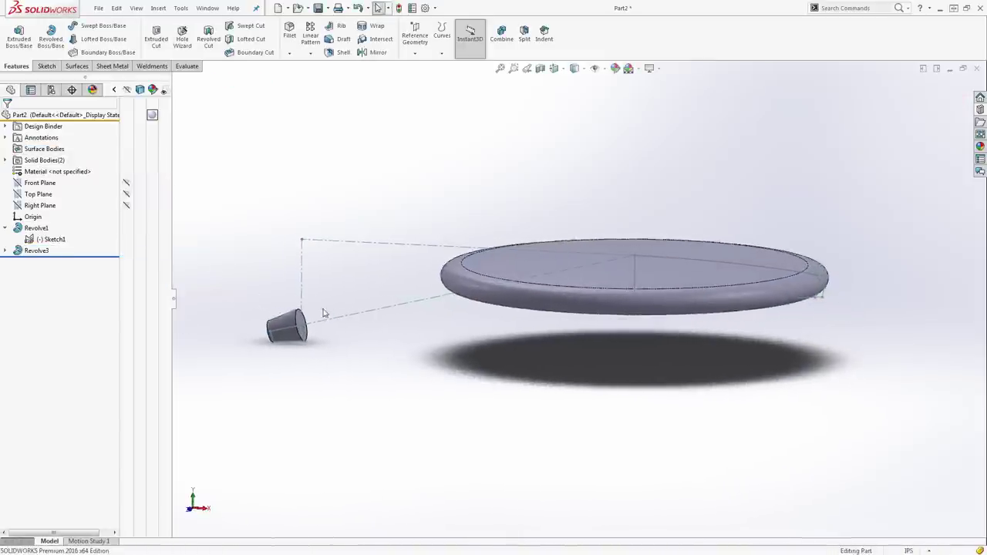
Set the horizontal distance between the head's axis and the handle end to 16 in in the shared sketch
{"action": "key", "text": "ctrl+1"}
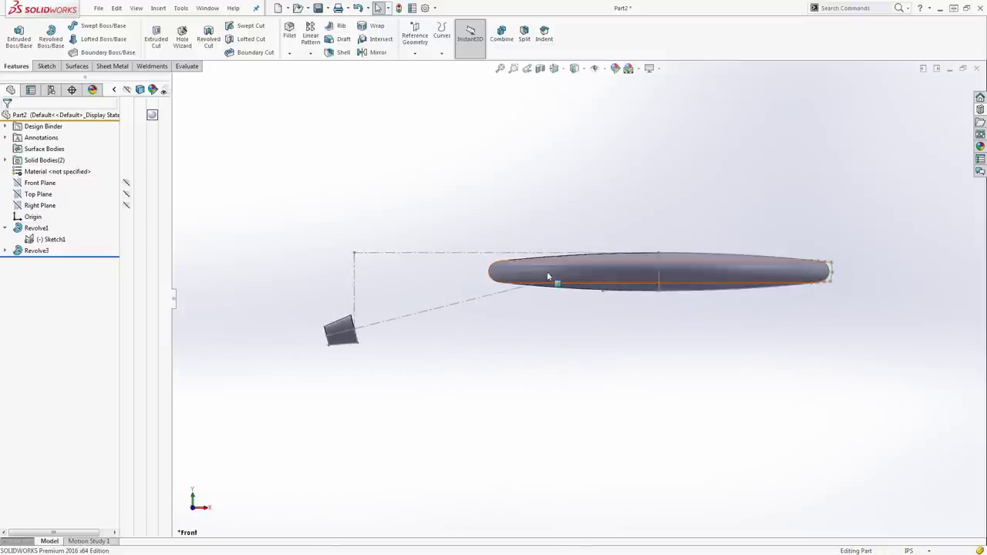
{"action": "left_click", "coordinate": [41, 240]}
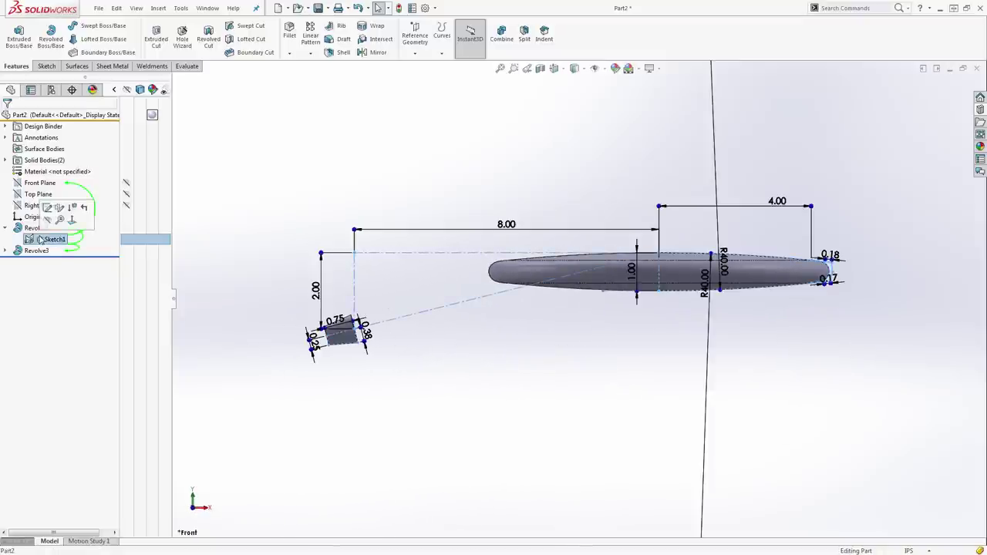
{"action": "left_click", "coordinate": [509, 226]}
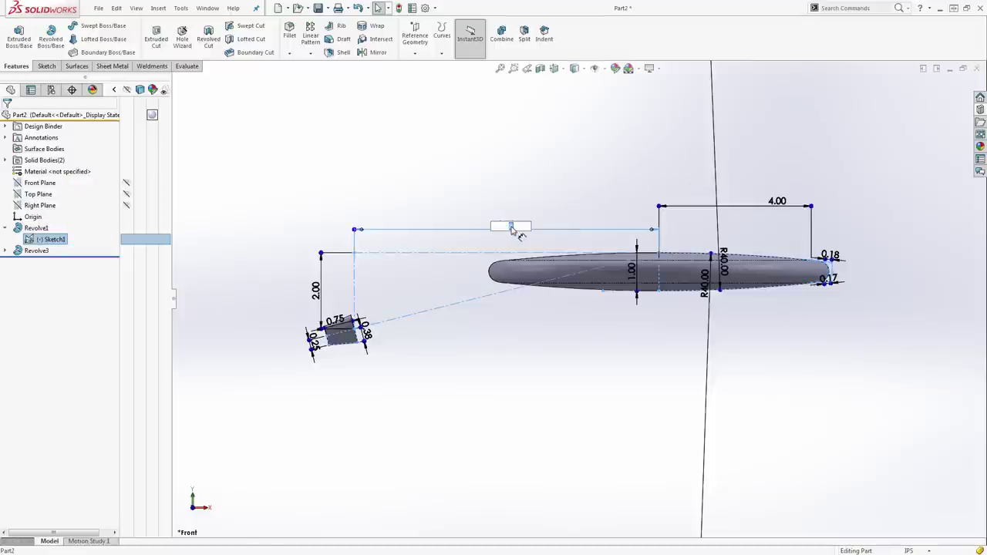
{"action": "key", "text": "Return"}
{"action": "left_click", "coordinate": [615, 357]}
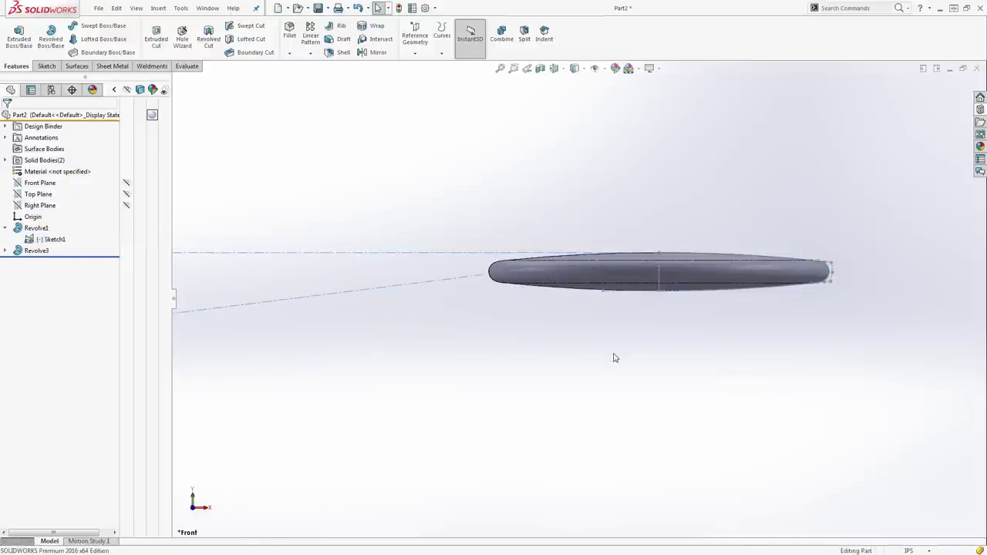
{"action": "scroll", "coordinate": [712, 365], "scroll_direction": "up", "scroll_amount": 3}
{"action": "scroll", "coordinate": [436, 286], "scroll_direction": "down", "scroll_amount": 1}
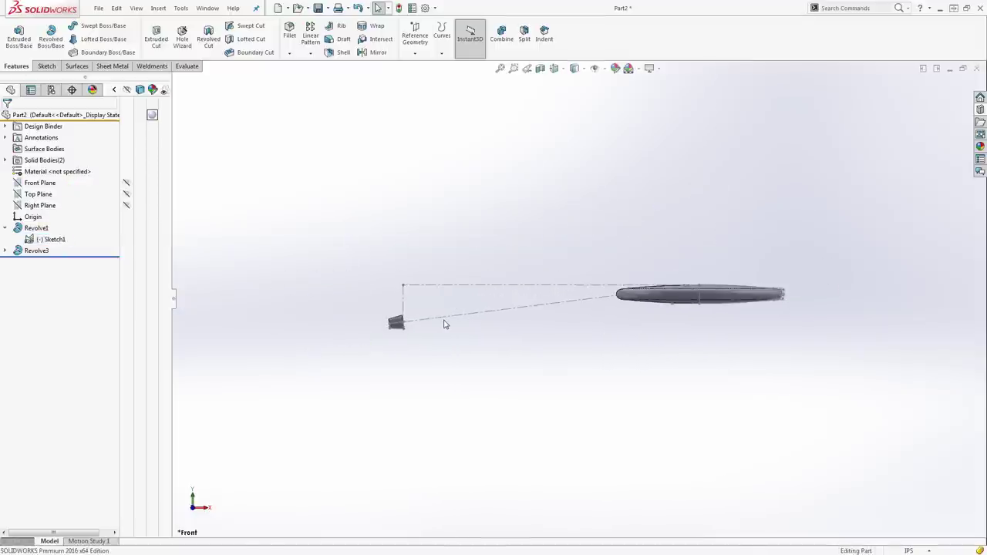
Edit the shared sketch and set the handle end's vertical drop below the horizontal construction line to 5 in
{"action": "double_click", "coordinate": [54, 239]}
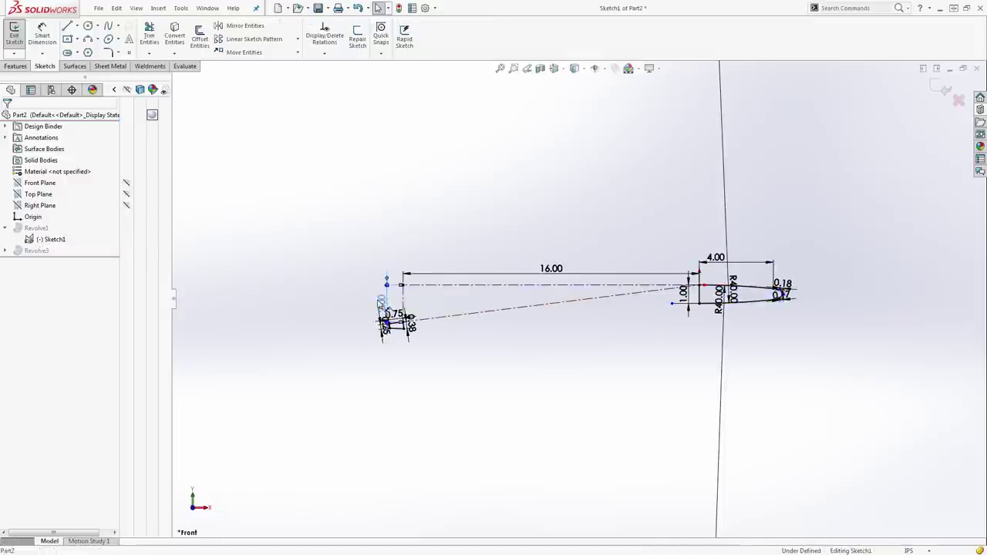
{"action": "double_click", "coordinate": [381, 300]}
{"action": "type", "text": "4"}
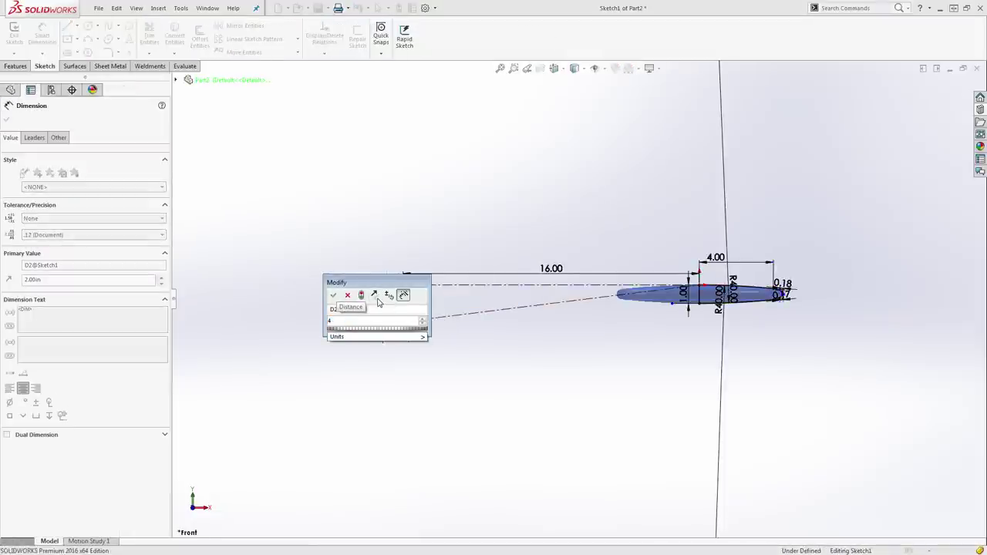
{"action": "key", "text": "Return"}
{"action": "left_click", "coordinate": [343, 268]}
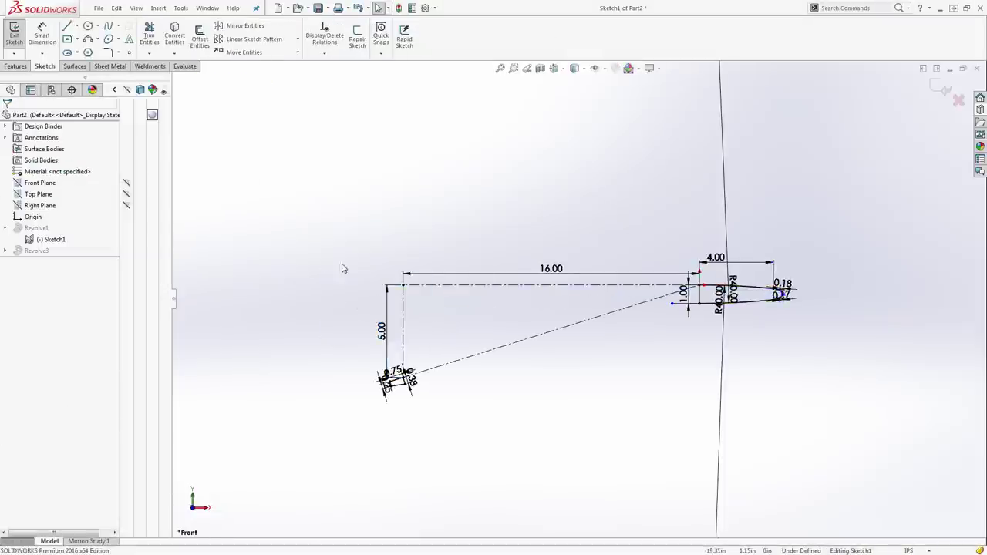
Exit the shared sketch, hide it to view only the two revolved bodies, and show it again
{"action": "left_click", "coordinate": [14, 39]}
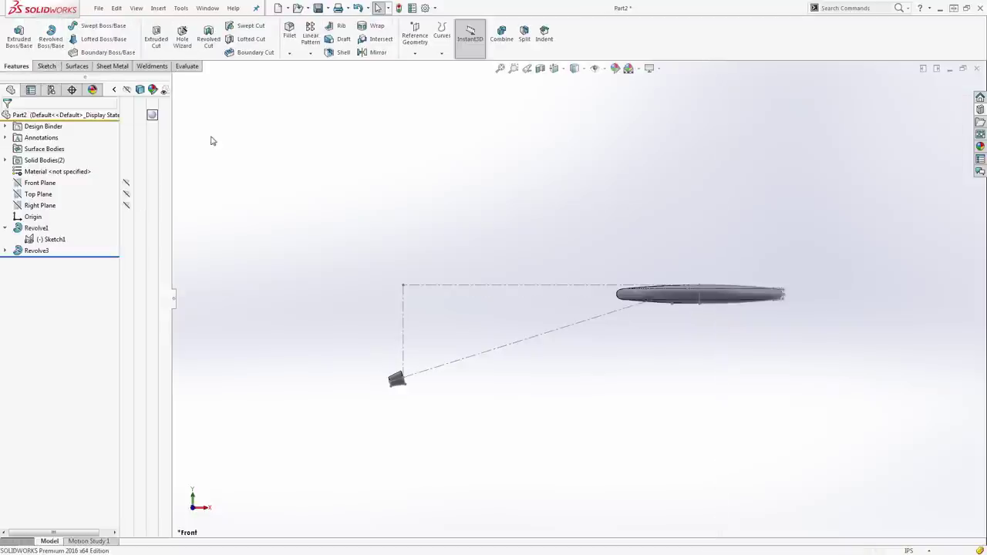
{"action": "left_click", "coordinate": [127, 239]}
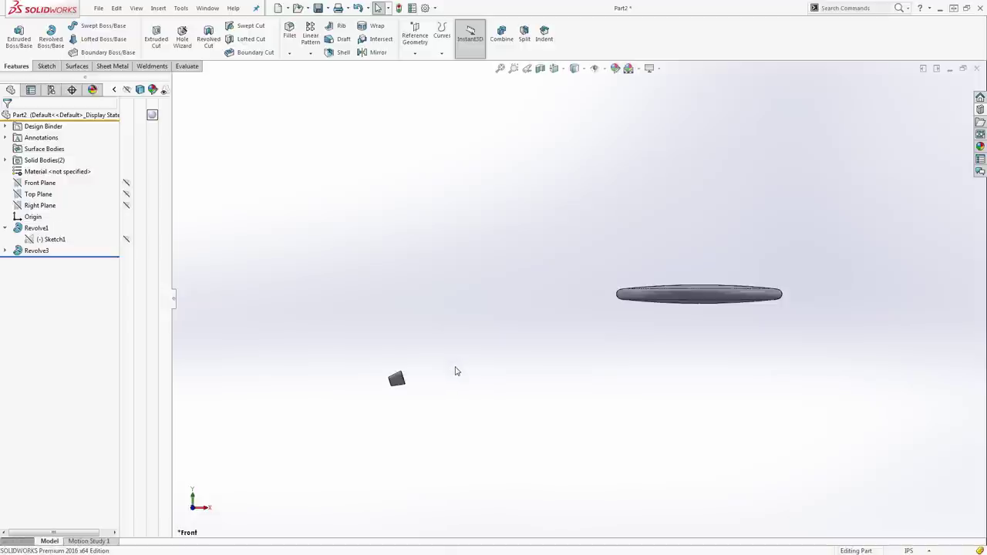
{"action": "left_click", "coordinate": [128, 242]}
Start a new sketch on the Front Plane and draw a 0.5 in line from the handle end's centre along its inner face
{"action": "left_click", "coordinate": [39, 185]}
{"action": "left_click", "coordinate": [49, 173]}
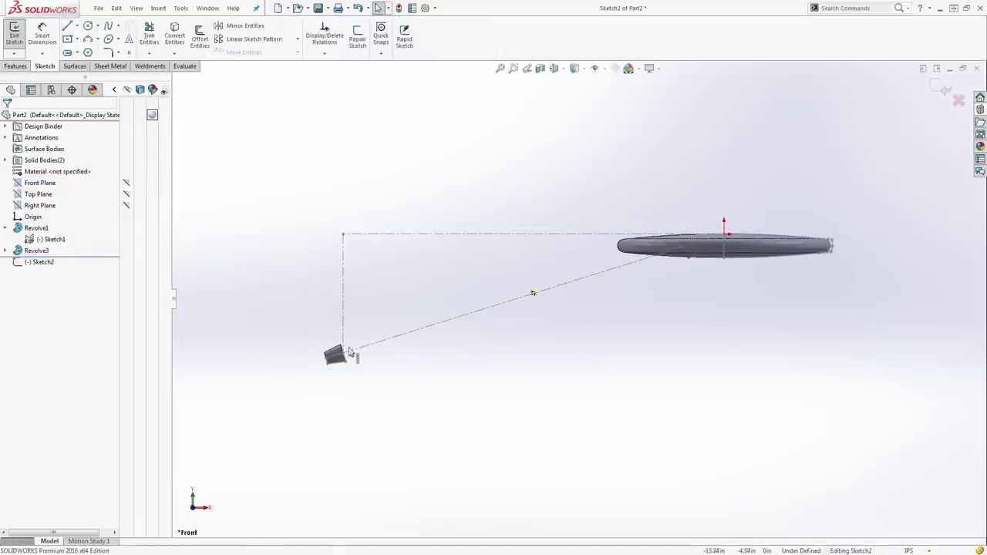
{"action": "scroll", "coordinate": [428, 317], "scroll_direction": "down", "scroll_amount": 5}
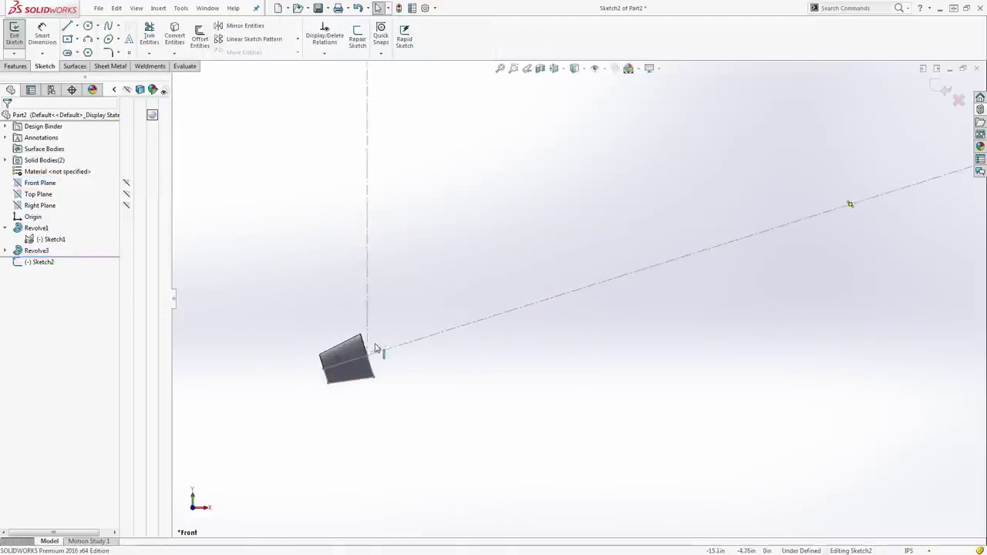
{"action": "key", "text": "l"}
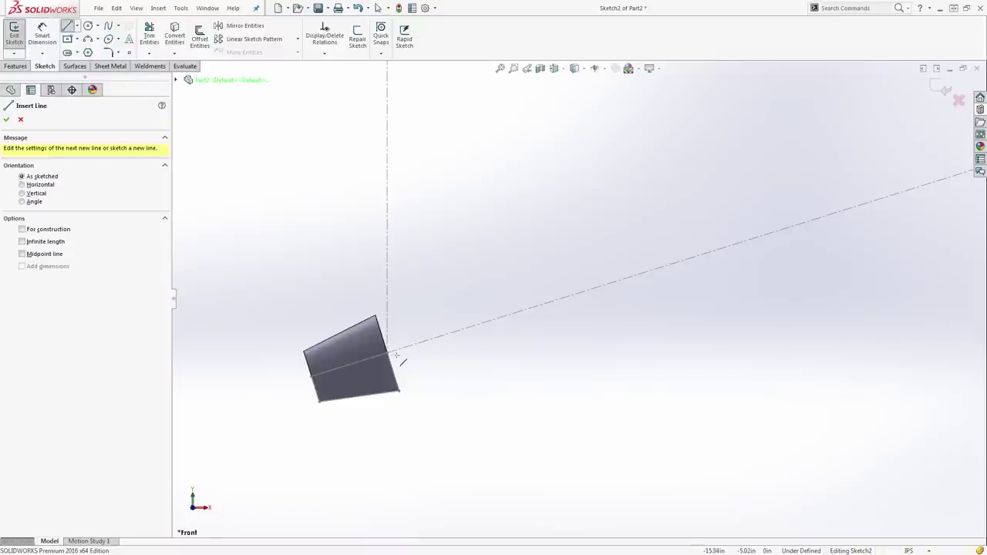
{"action": "left_click", "coordinate": [387, 352]}
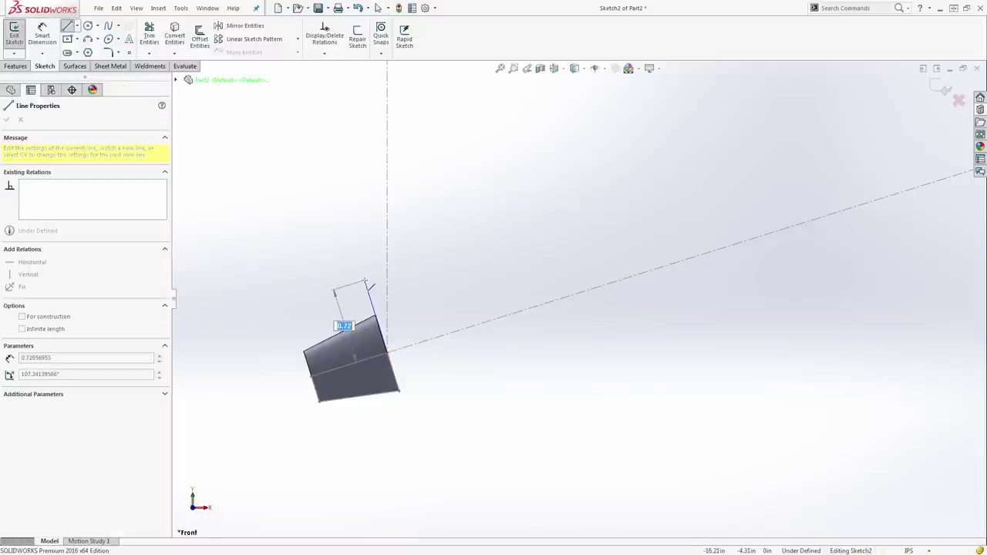
{"action": "type", "text": ".5"}
{"action": "key", "text": "Return"}
{"action": "key", "text": "Escape"}
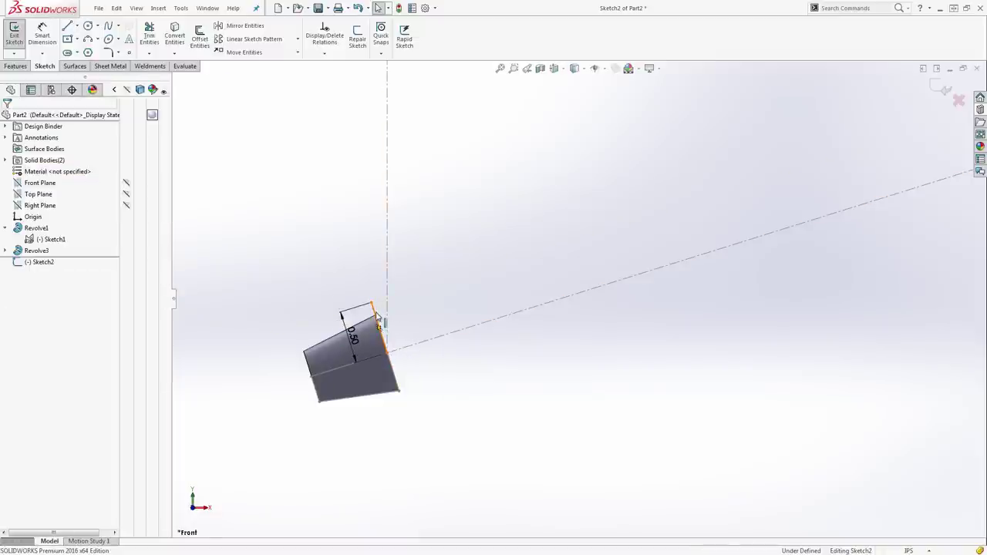
Fully constrain the new 0.5 in line by adding a relation to the handle end's inner profile edge
{"action": "left_click", "coordinate": [377, 316]}
{"action": "left_click", "coordinate": [392, 370], "text": "ctrl"}
{"action": "left_click", "coordinate": [422, 326]}
{"action": "left_click", "coordinate": [434, 413]}
{"action": "left_click", "coordinate": [410, 347]}
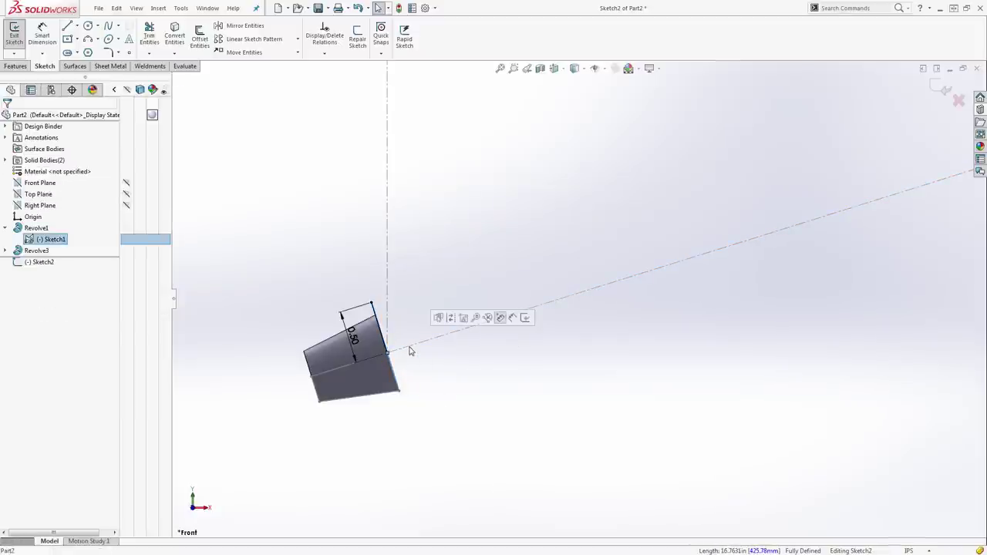
{"action": "left_click", "coordinate": [414, 372]}
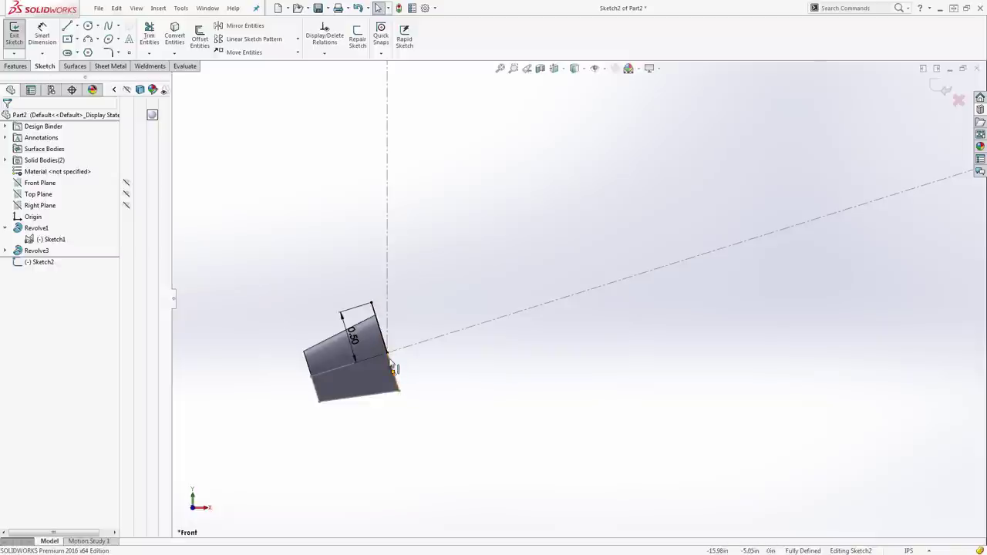
Move the short line's length dimension clear of the handle end, out beyond its far side
{"action": "scroll", "coordinate": [389, 376], "scroll_direction": "up", "scroll_amount": 3}
{"action": "scroll", "coordinate": [393, 382], "scroll_direction": "up", "scroll_amount": 1}
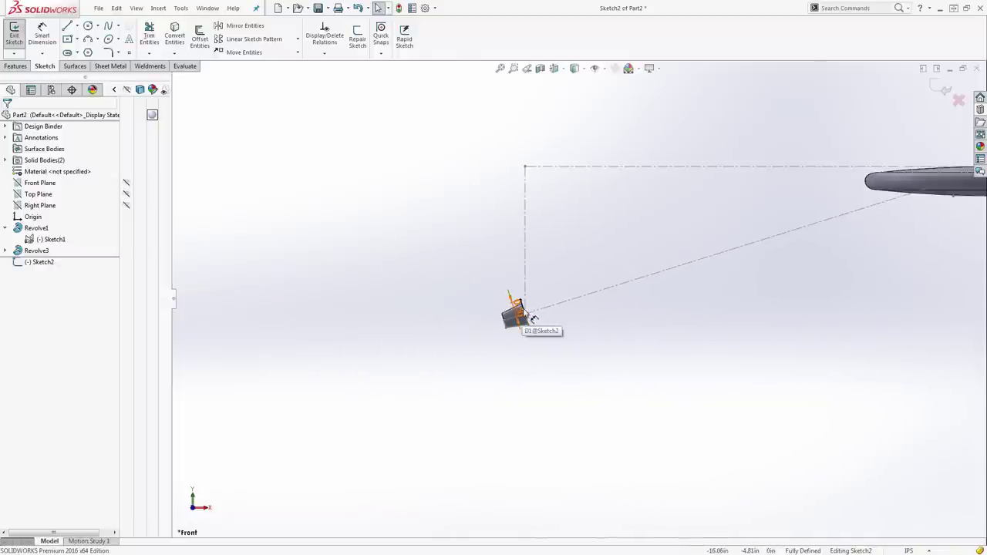
{"action": "mouse_move", "coordinate": [534, 317]}
{"action": "left_mouse_down"}
{"action": "mouse_move", "coordinate": [483, 308]}
{"action": "mouse_move", "coordinate": [467, 287]}
{"action": "left_mouse_up"}
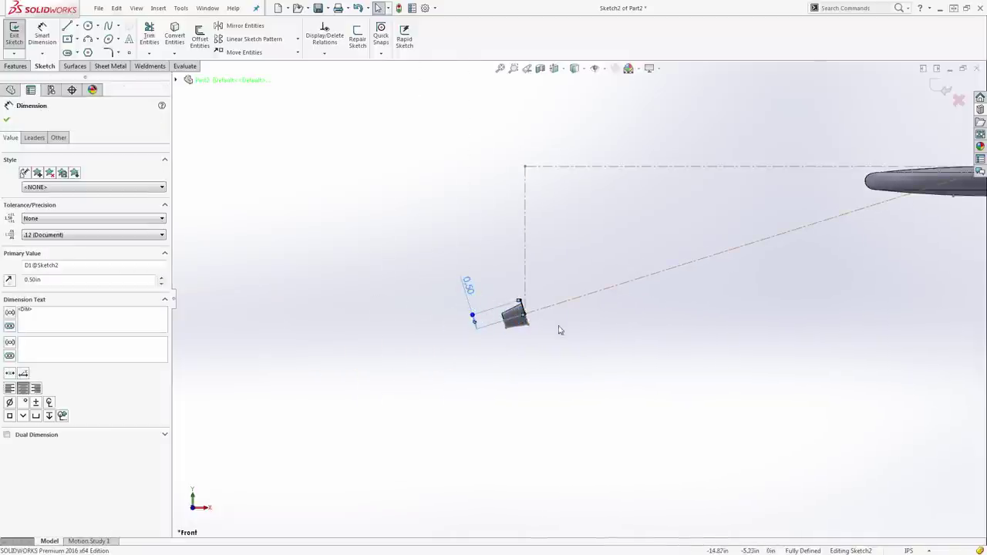
{"action": "left_click", "coordinate": [560, 331]}
Draw a three-point spline from the handle end's centre, arching above the angled construction line and ending just short of the head
{"action": "scroll", "coordinate": [617, 275], "scroll_direction": "up", "scroll_amount": 3}
{"action": "scroll", "coordinate": [610, 290], "scroll_direction": "down", "scroll_amount": 3}
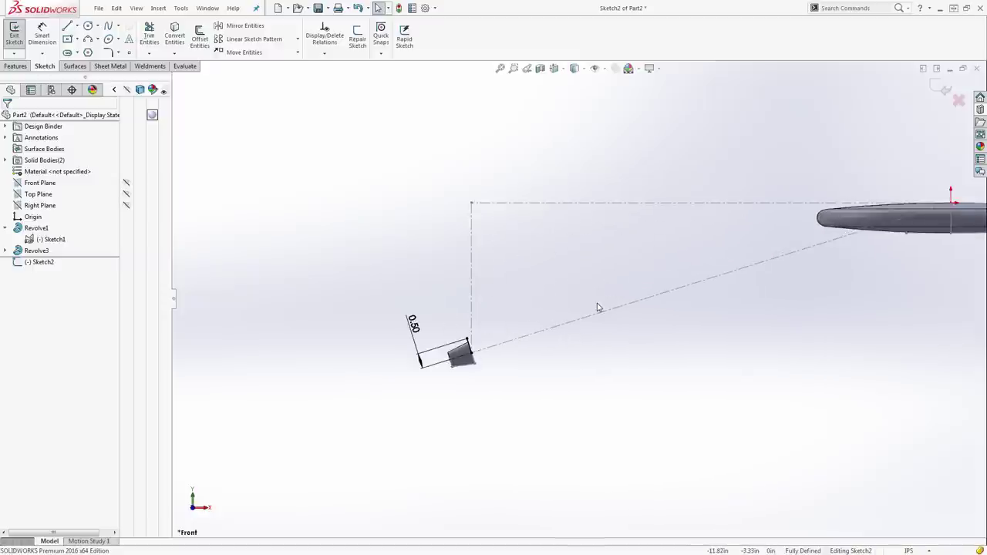
{"action": "key", "text": "s"}
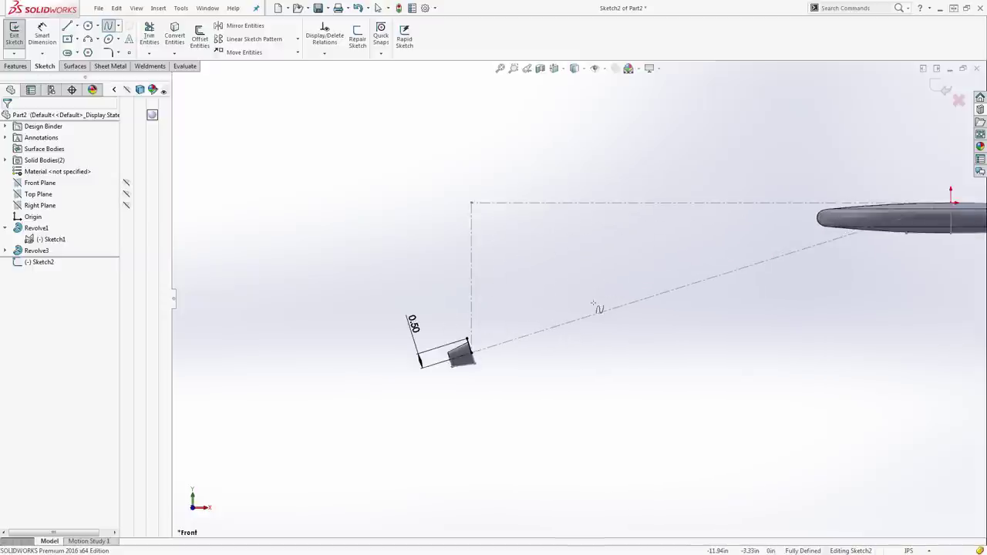
{"action": "left_click", "coordinate": [118, 25]}
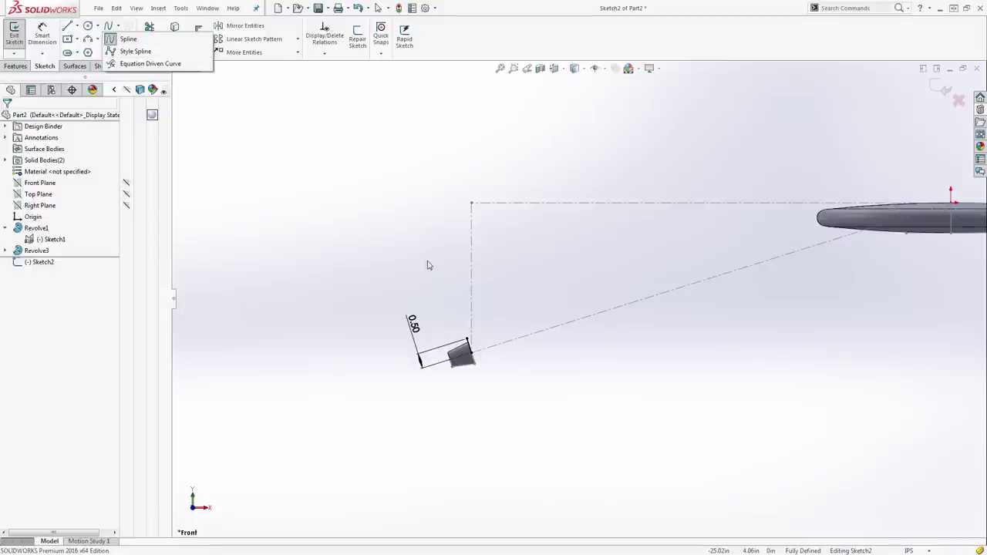
{"action": "left_click", "coordinate": [475, 357]}
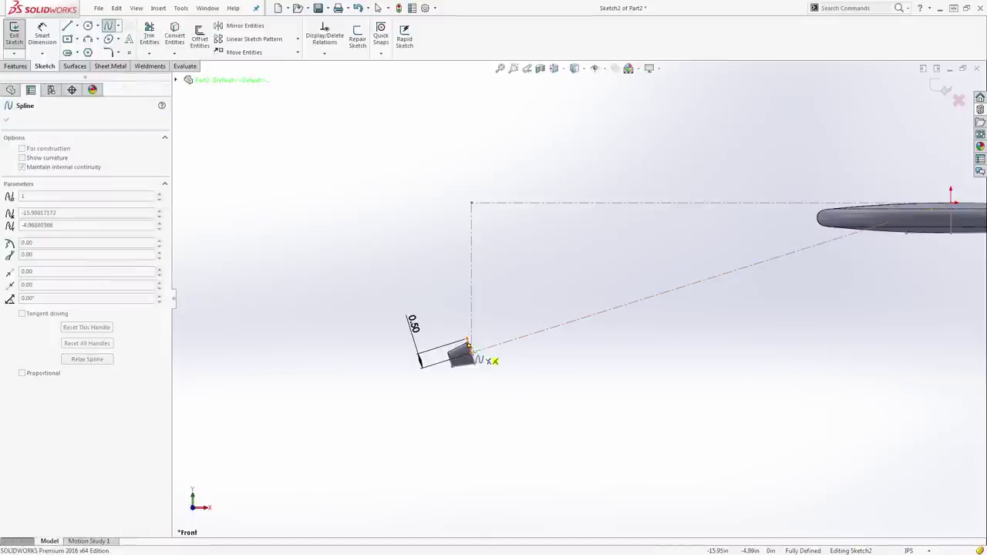
{"action": "scroll", "coordinate": [500, 351], "scroll_direction": "down", "scroll_amount": 2}
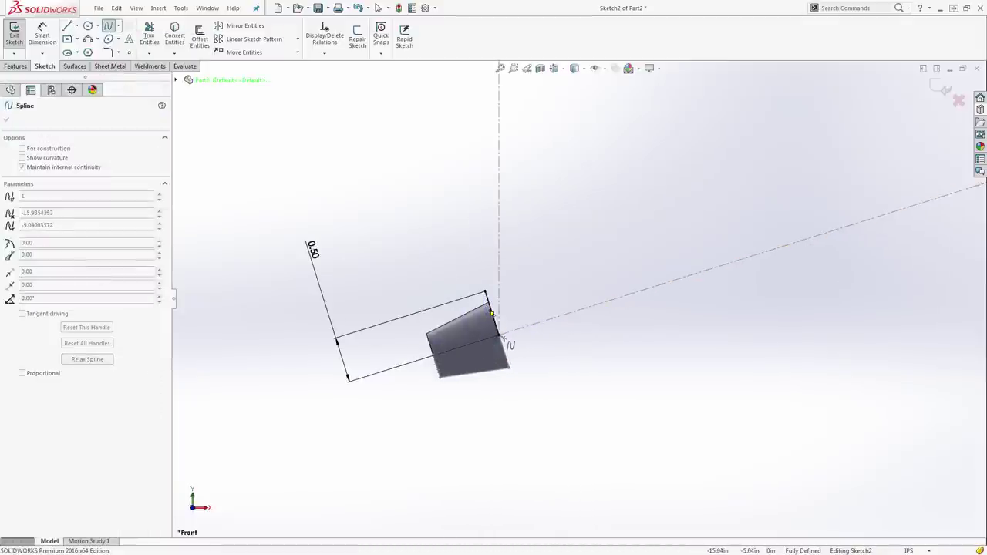
{"action": "scroll", "coordinate": [515, 348], "scroll_direction": "up", "scroll_amount": 3}
{"action": "scroll", "coordinate": [609, 297], "scroll_direction": "up", "scroll_amount": 3}
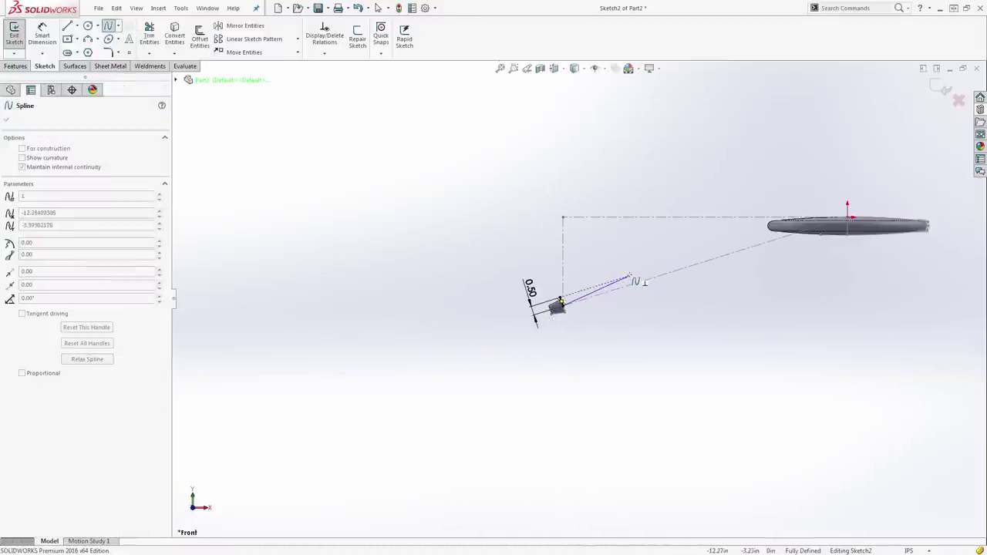
{"action": "left_click", "coordinate": [669, 259]}
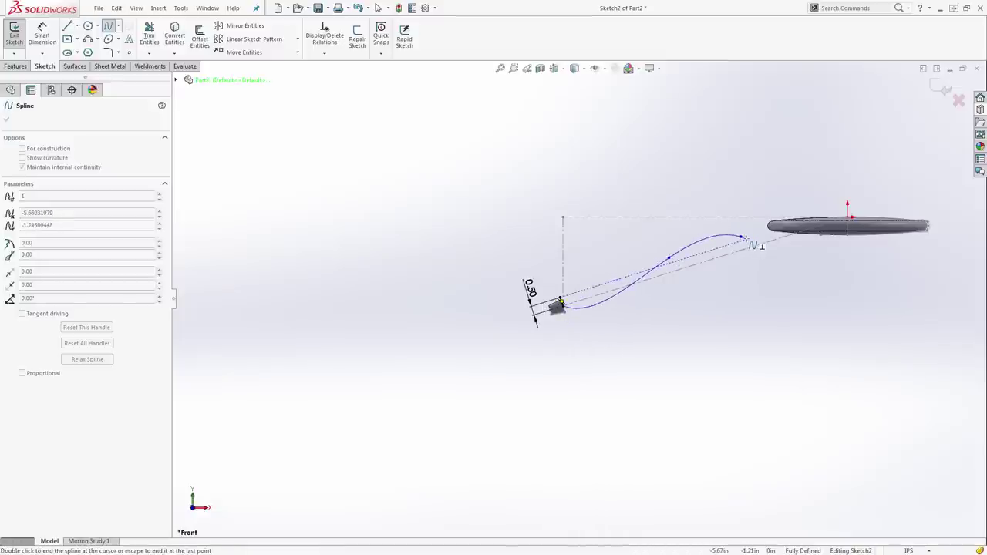
{"action": "double_click", "coordinate": [743, 238]}
{"action": "scroll", "coordinate": [723, 255], "scroll_direction": "down", "scroll_amount": 1}
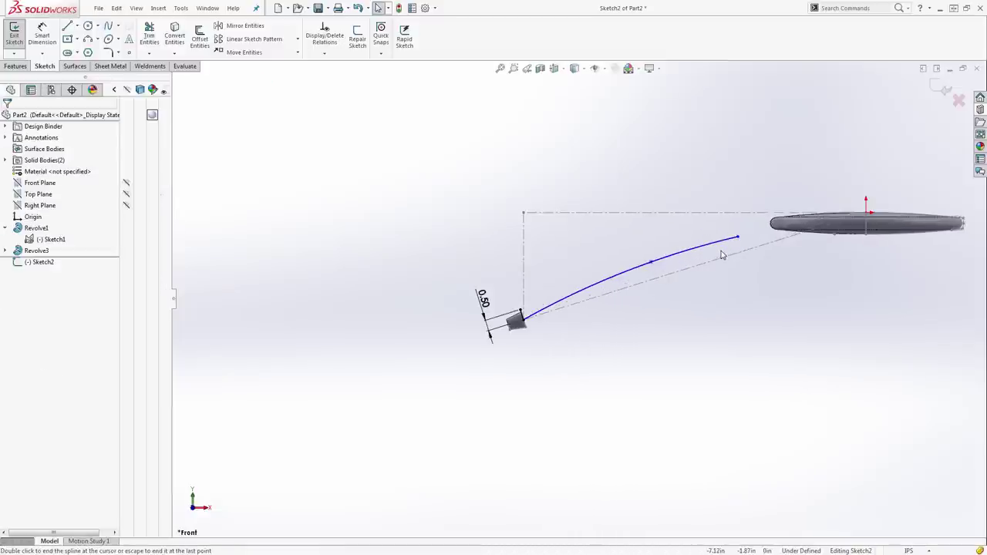
{"action": "left_click", "coordinate": [652, 264]}
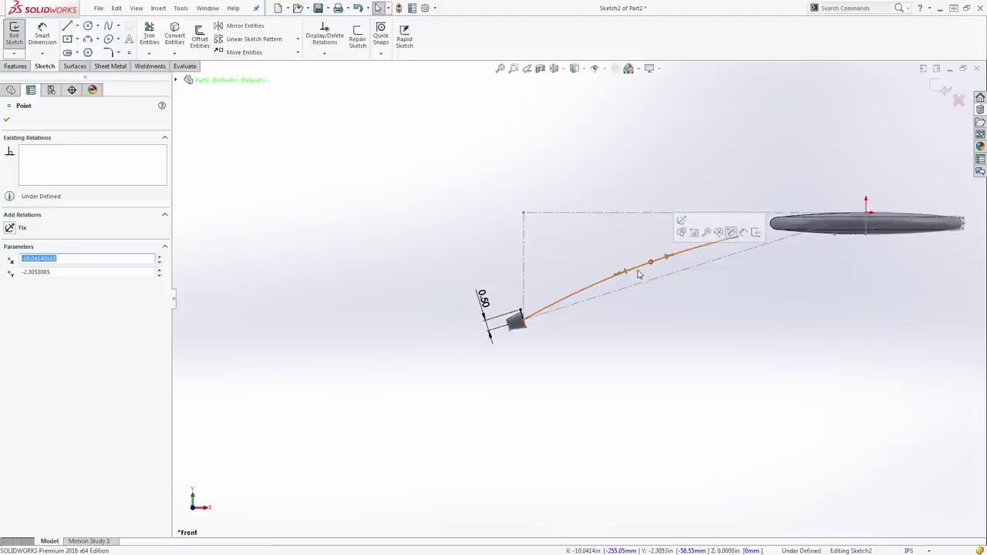
{"action": "left_click", "coordinate": [600, 324]}
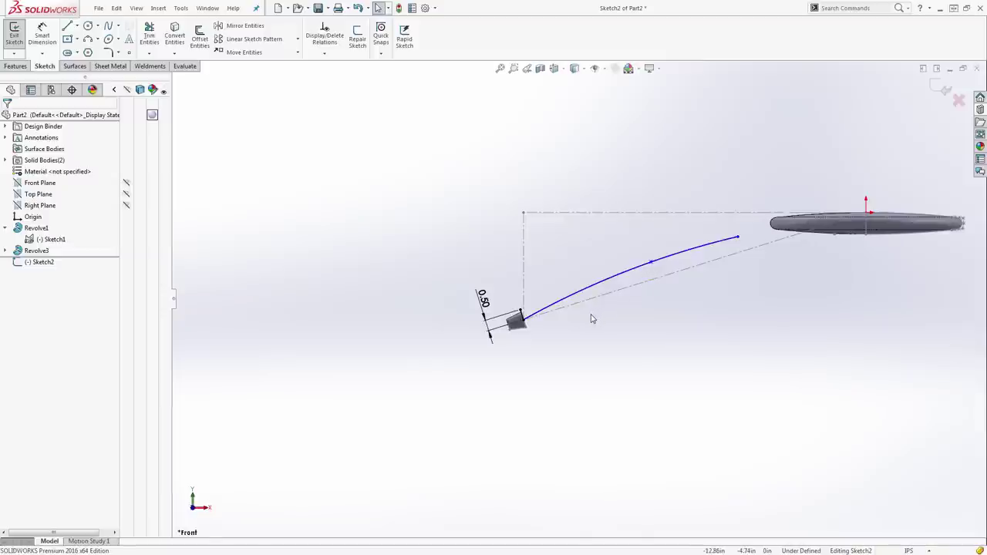
Make the spline tangent to the angled construction line at the handle end
{"action": "scroll", "coordinate": [532, 312], "scroll_direction": "down", "scroll_amount": 2}
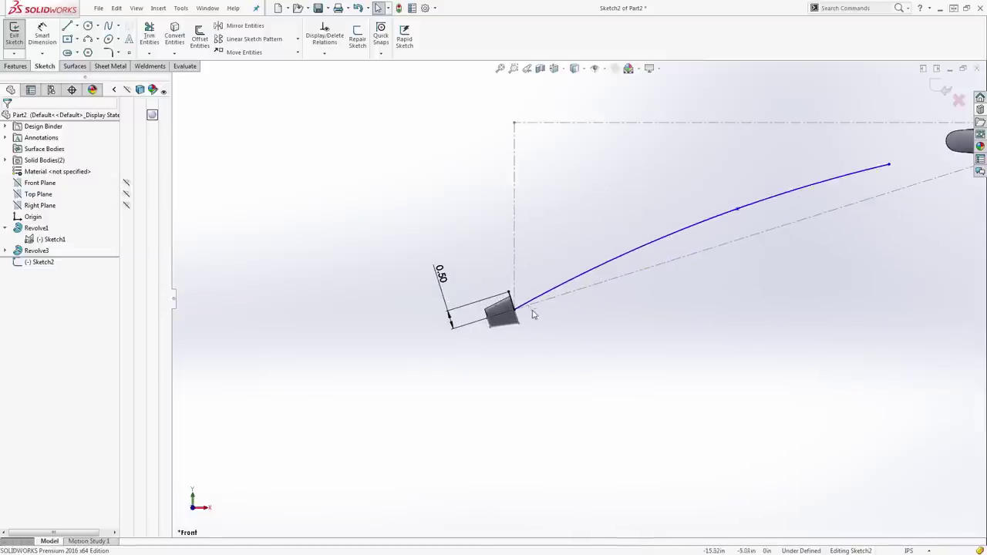
{"action": "left_click", "coordinate": [532, 307]}
{"action": "left_click", "coordinate": [551, 296], "text": "ctrl"}
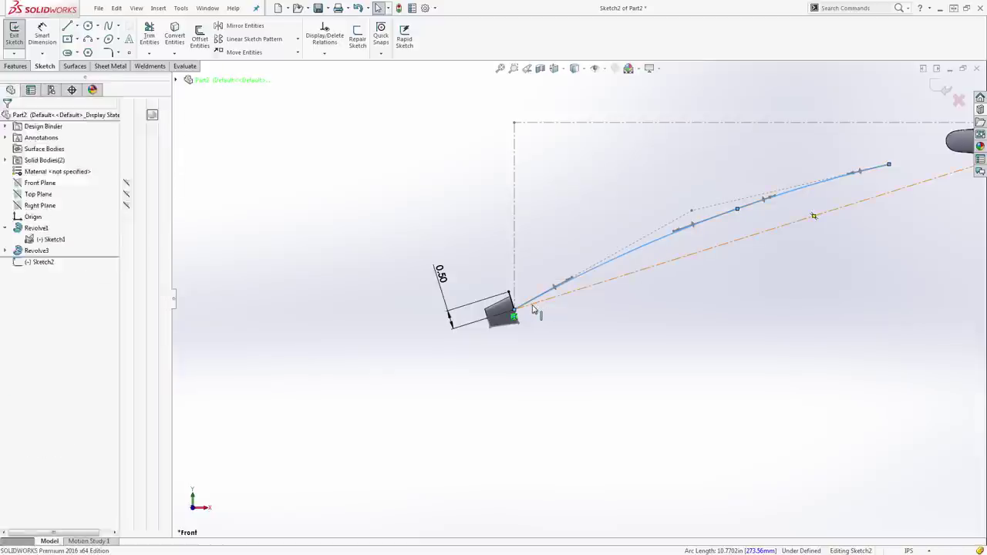
{"action": "left_click", "coordinate": [572, 262]}
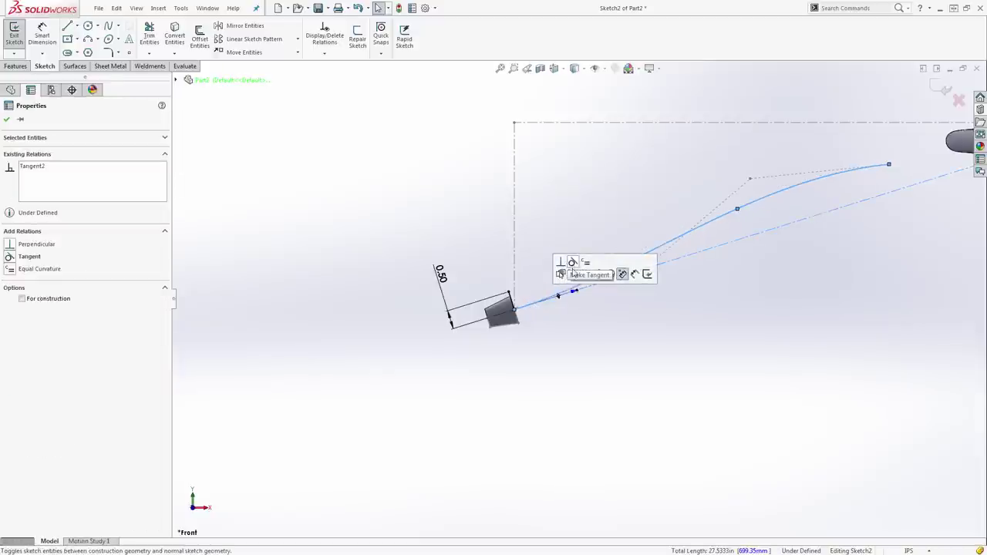
{"action": "left_click", "coordinate": [612, 329]}
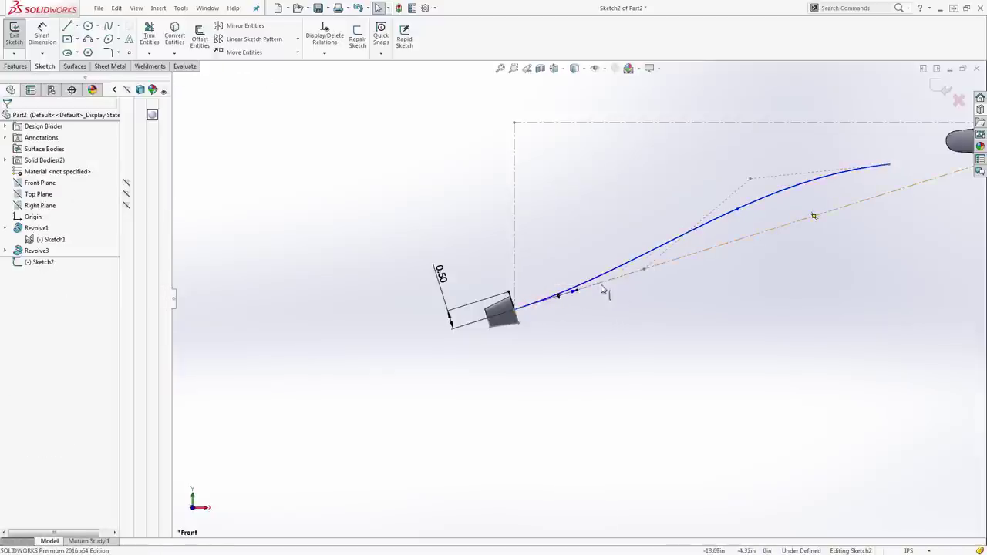
Delete the spline's middle point and reshape it into a gentle S-curve by adjusting its head-side tangent handle and raising its end point
{"action": "left_click", "coordinate": [737, 210]}
{"action": "key", "text": "Delete"}
{"action": "left_click", "coordinate": [743, 229]}
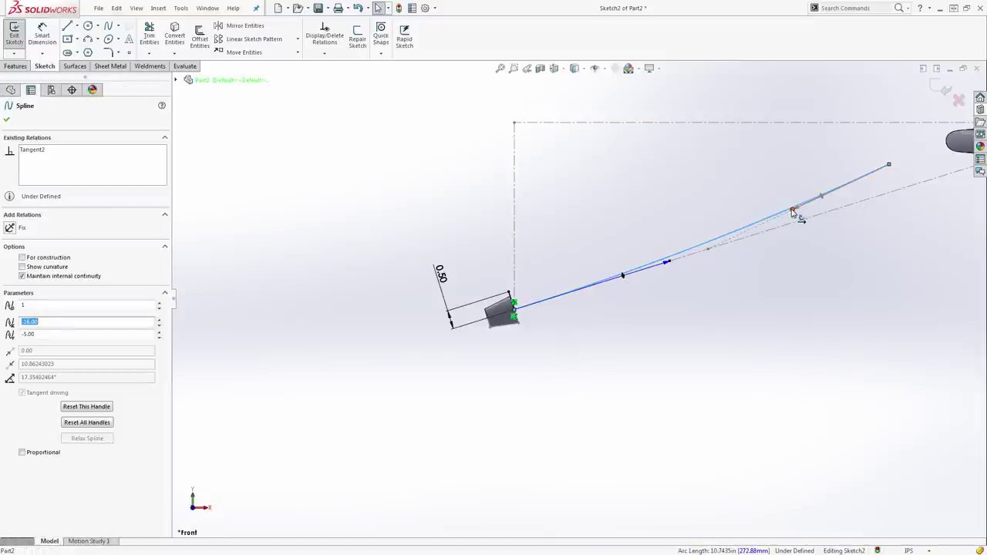
{"action": "left_click_drag", "start_coordinate": [798, 212], "coordinate": [760, 182]}
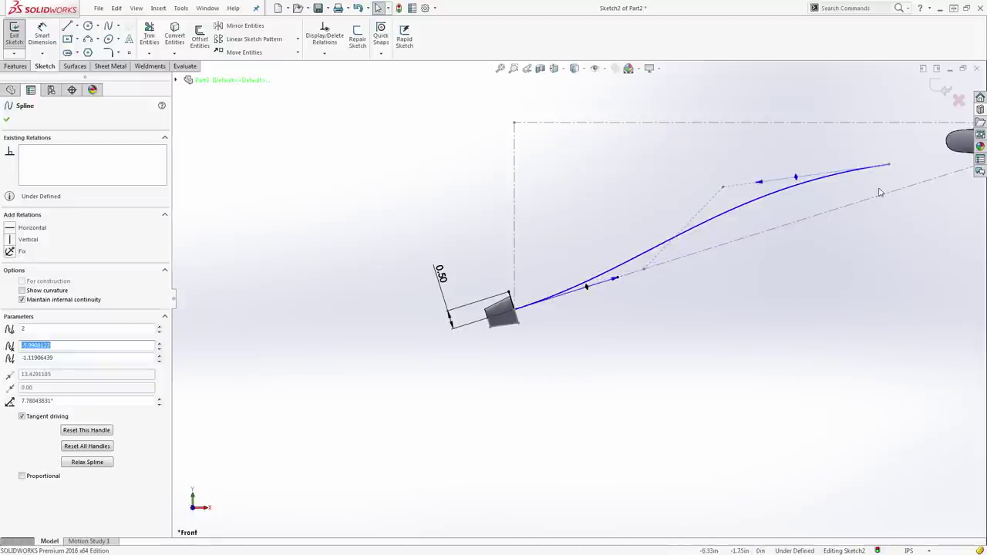
{"action": "left_click_drag", "start_coordinate": [892, 166], "coordinate": [882, 143]}
Dimension the spline's head-side end point 0.5 in below the horizontal construction line
{"action": "key", "text": "s"}
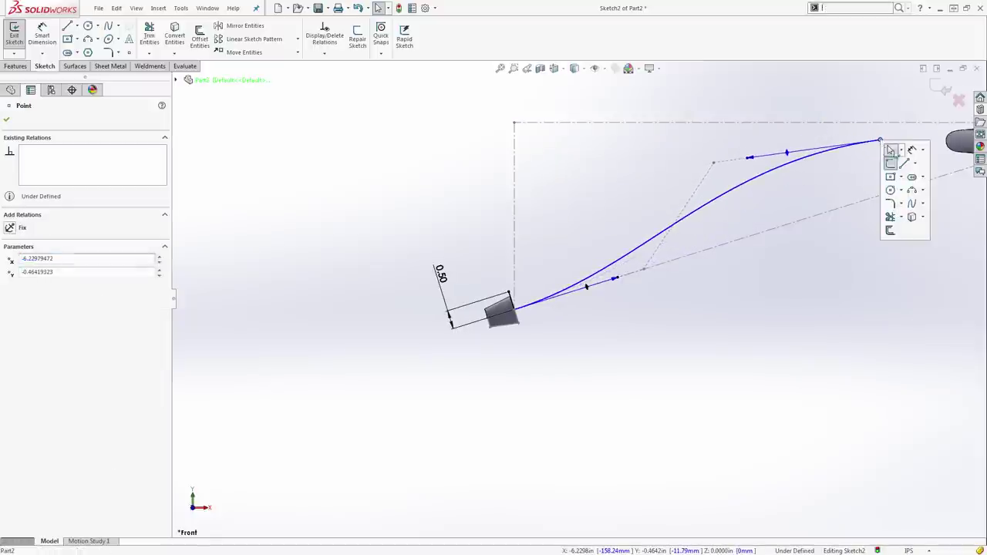
{"action": "left_click", "coordinate": [891, 148]}
{"action": "left_click", "coordinate": [885, 123]}
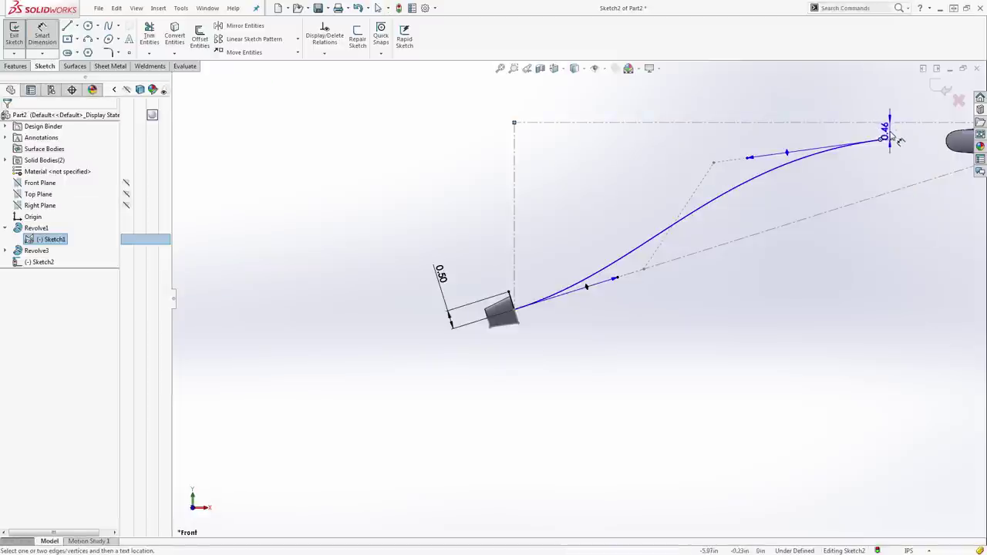
{"action": "left_click", "coordinate": [893, 133]}
{"action": "type", "text": ".5"}
{"action": "key", "text": "Return"}
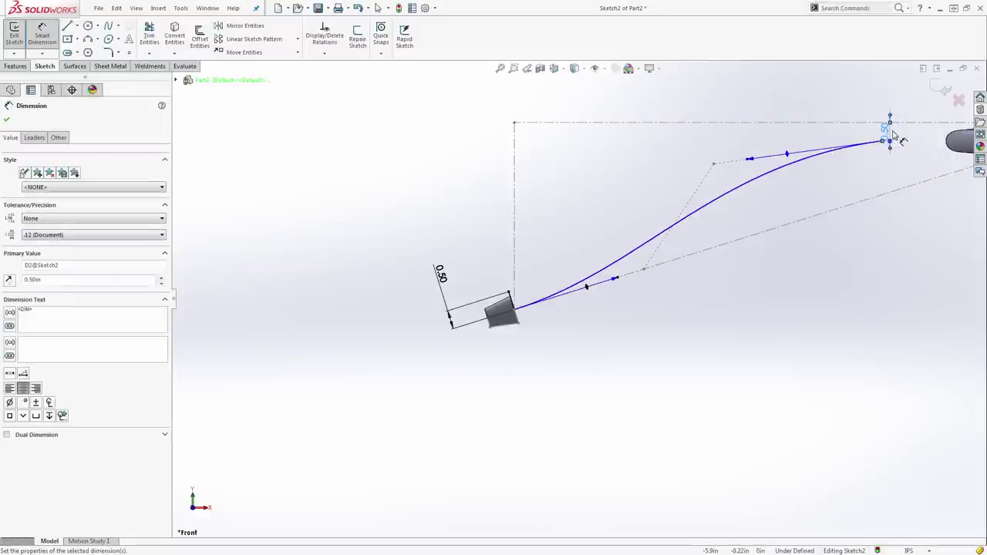
Move the end point's 0.5 in dimension text above the horizontal construction line and finish dimensioning
{"action": "scroll", "coordinate": [830, 202], "scroll_direction": "up", "scroll_amount": 4}
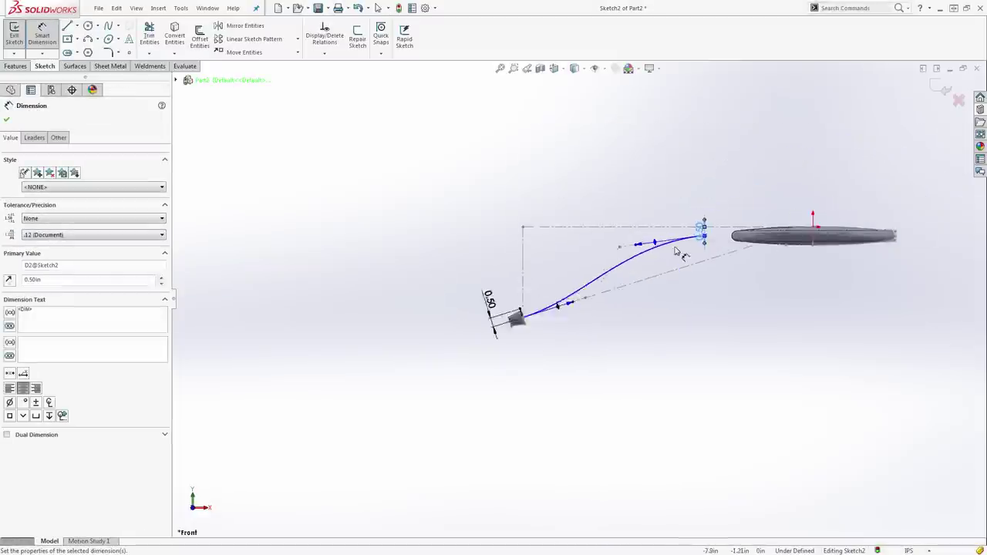
{"action": "scroll", "coordinate": [698, 235], "scroll_direction": "down", "scroll_amount": 3}
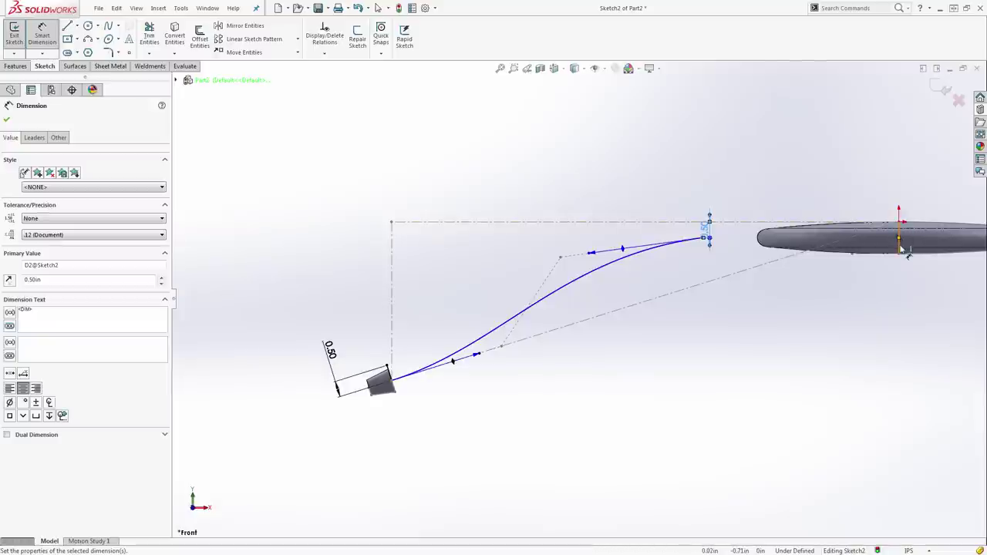
{"action": "scroll", "coordinate": [698, 231], "scroll_direction": "down", "scroll_amount": 4}
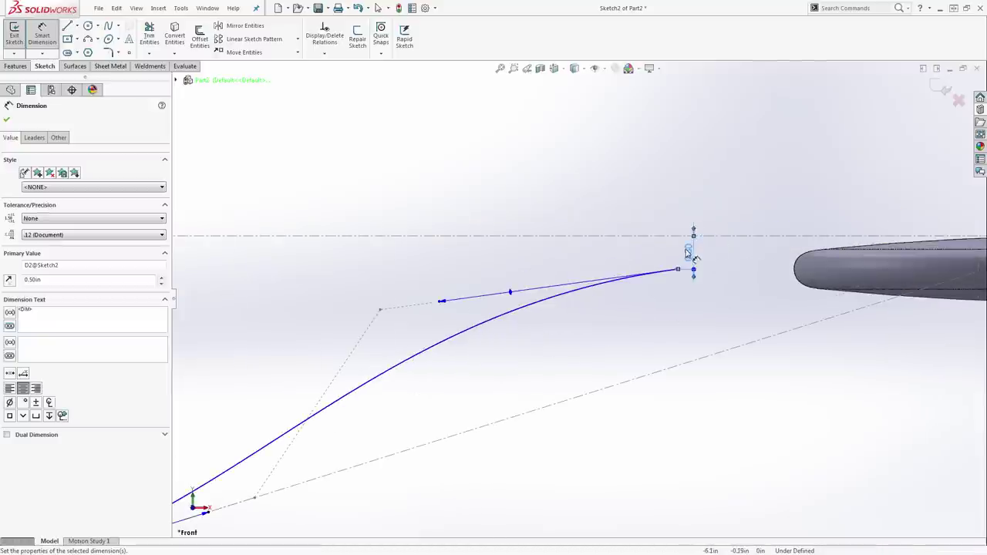
{"action": "left_click", "coordinate": [702, 202]}
{"action": "scroll", "coordinate": [705, 281], "scroll_direction": "up", "scroll_amount": 2}
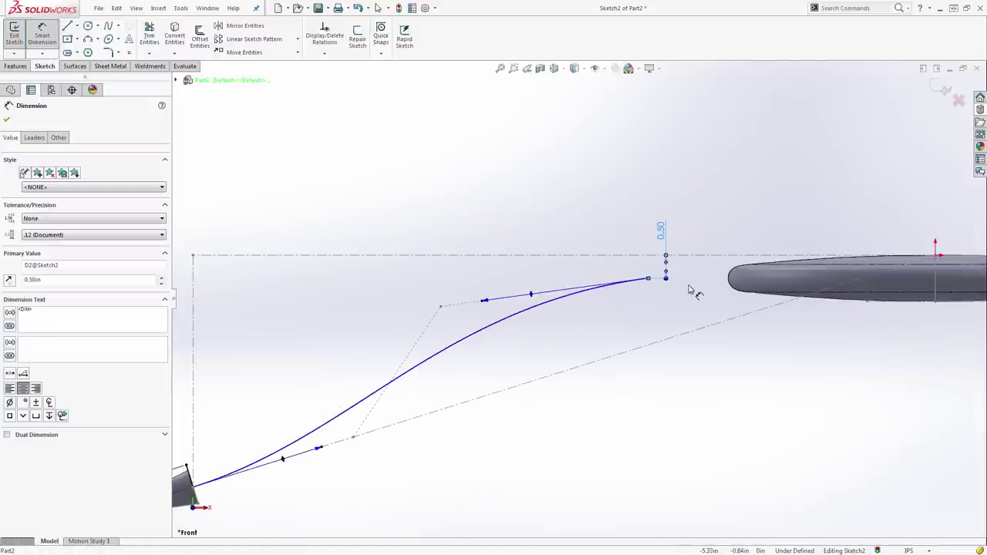
{"action": "key", "text": "Escape"}
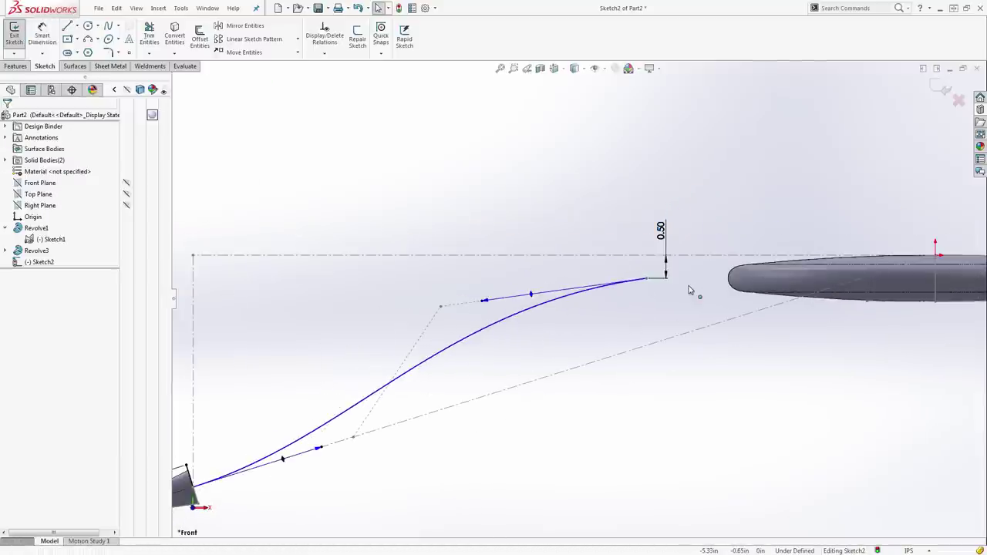
Make the tangent handle at the spline's head-side end horizontal
{"action": "scroll", "coordinate": [694, 297], "scroll_direction": "up", "scroll_amount": 2}
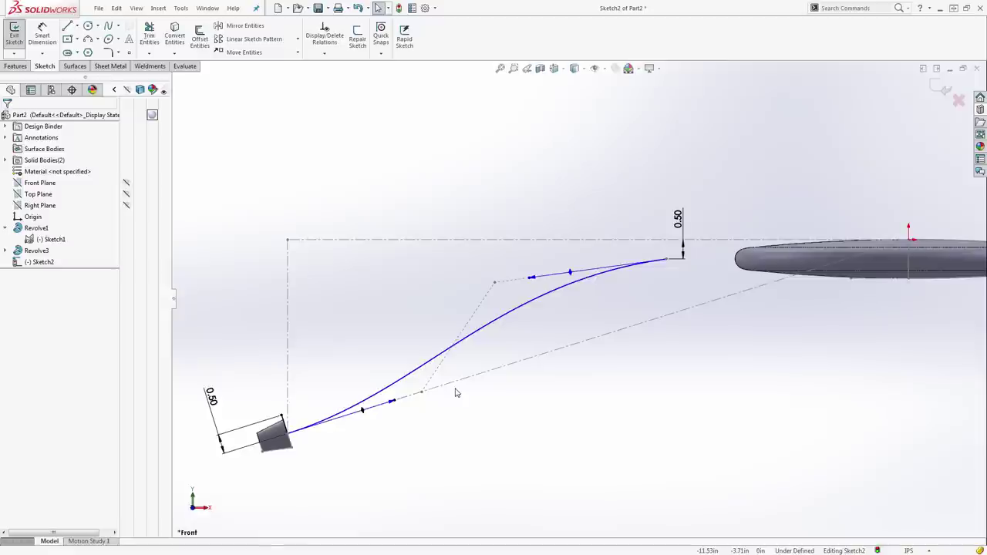
{"action": "left_click_drag", "start_coordinate": [571, 272], "coordinate": [570, 267]}
{"action": "left_click", "coordinate": [10, 228]}
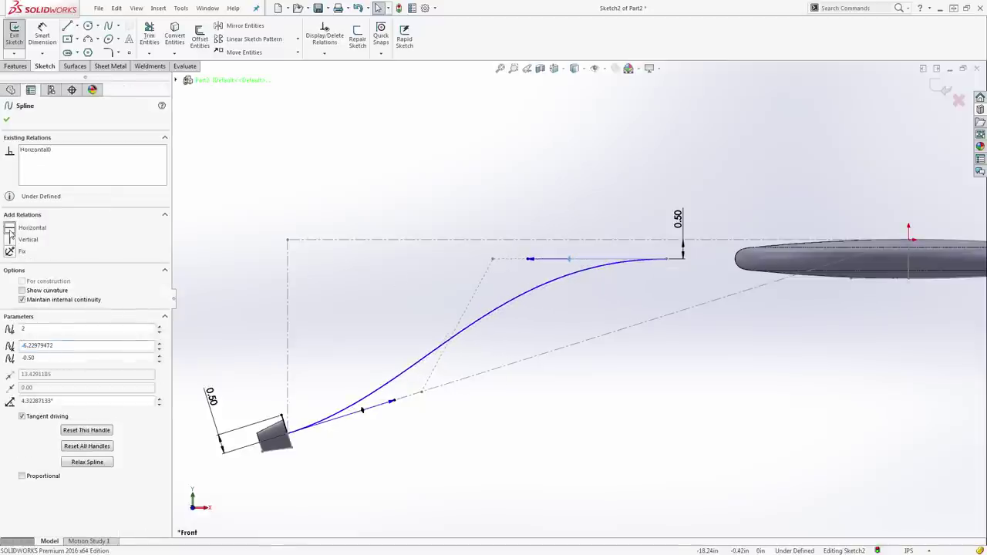
{"action": "left_click", "coordinate": [546, 322]}
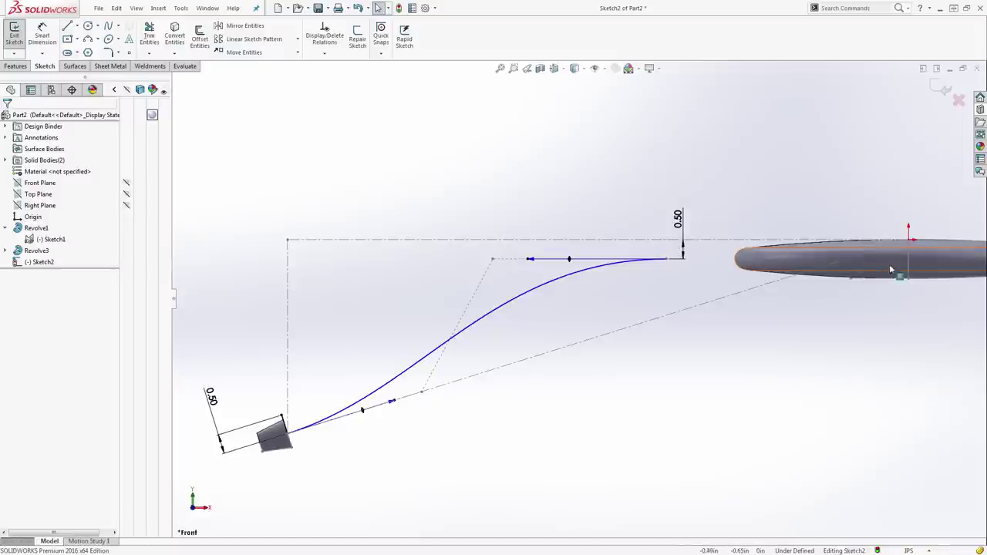
Draw a horizontal construction line from the midpoint of the shower head's vertical center line to the spline's head-side end point
{"action": "key", "text": "l"}
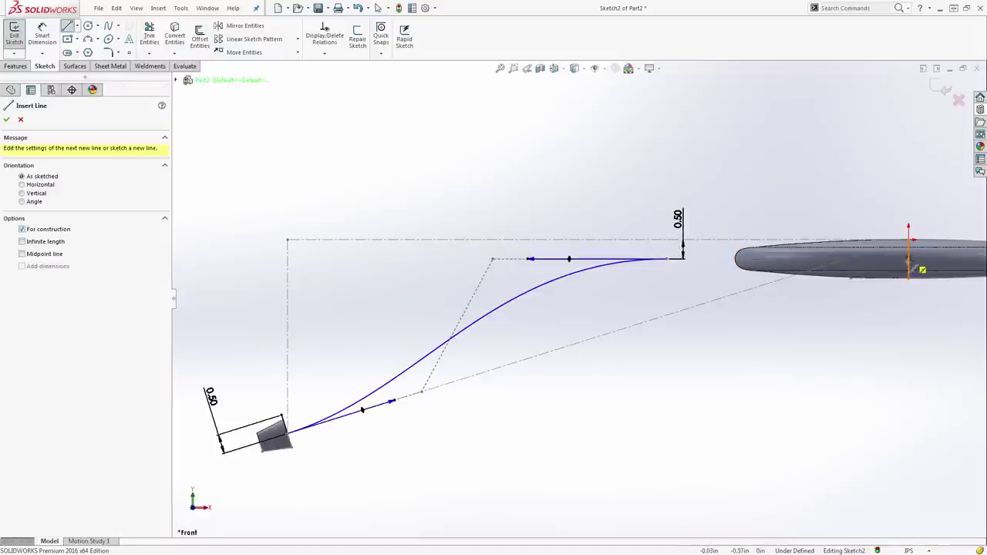
{"action": "left_click", "coordinate": [908, 259]}
{"action": "left_click", "coordinate": [668, 260]}
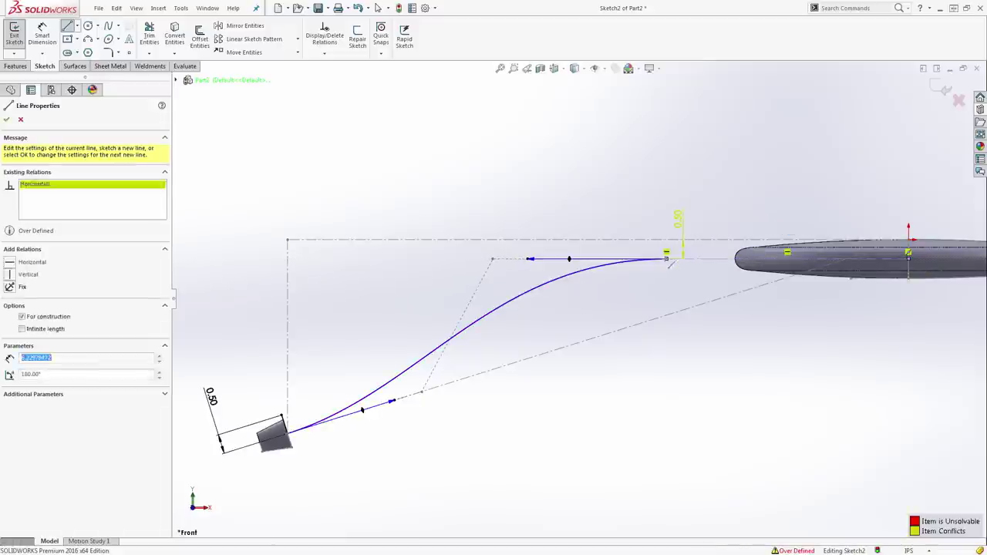
{"action": "key", "text": "Escape"}
Delete the 0.50 in dimension at the spline's head-side end and shift that end point slightly toward the handle
{"action": "left_click", "coordinate": [682, 230]}
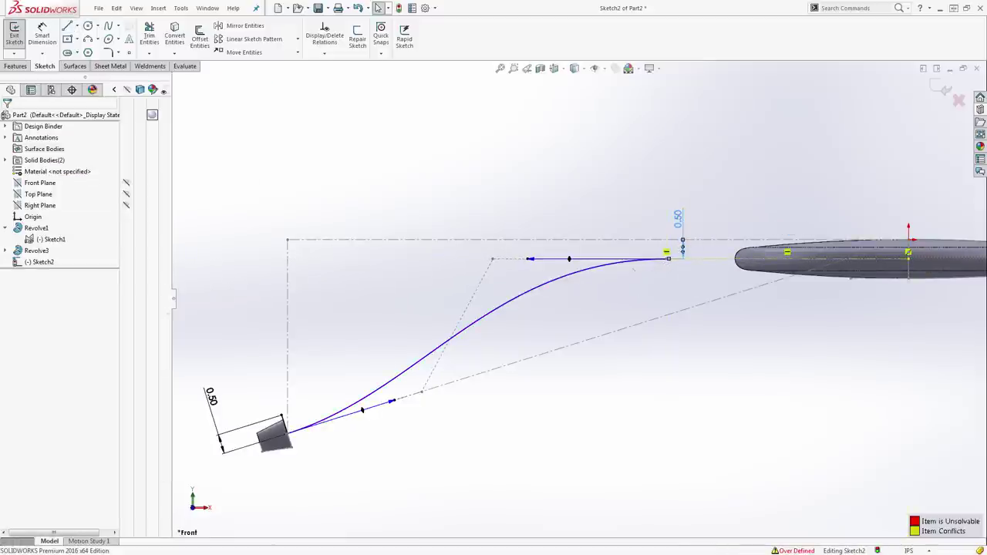
{"action": "key", "text": "Delete"}
{"action": "left_click", "coordinate": [676, 260]}
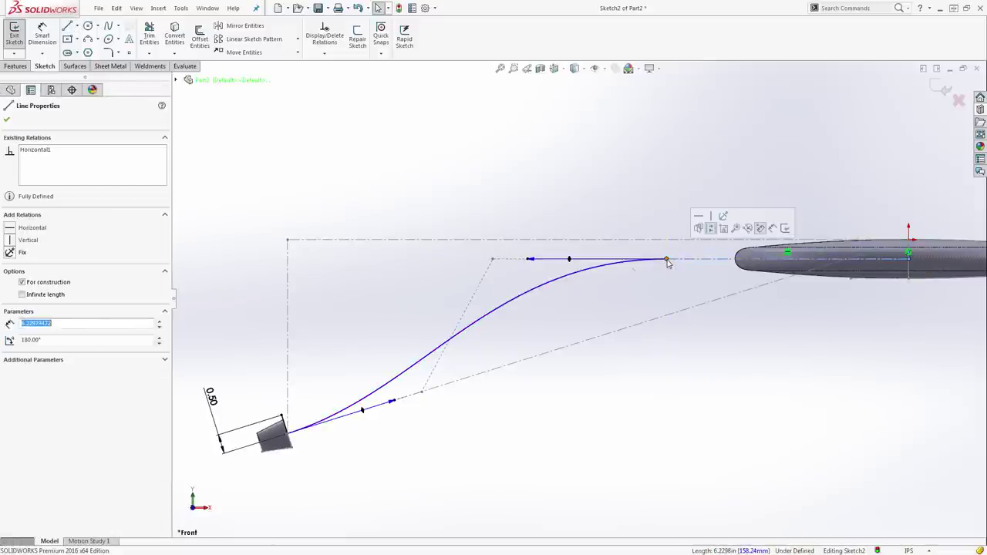
{"action": "key", "text": "Escape"}
{"action": "mouse_move", "coordinate": [668, 264]}
{"action": "left_mouse_down"}
{"action": "mouse_move", "coordinate": [688, 264]}
{"action": "mouse_move", "coordinate": [657, 264]}
{"action": "left_mouse_up"}
{"action": "key", "text": "Escape"}
Dimension the construction line between the spline end and the head's center line to 6.5 in
{"action": "key", "text": "s"}
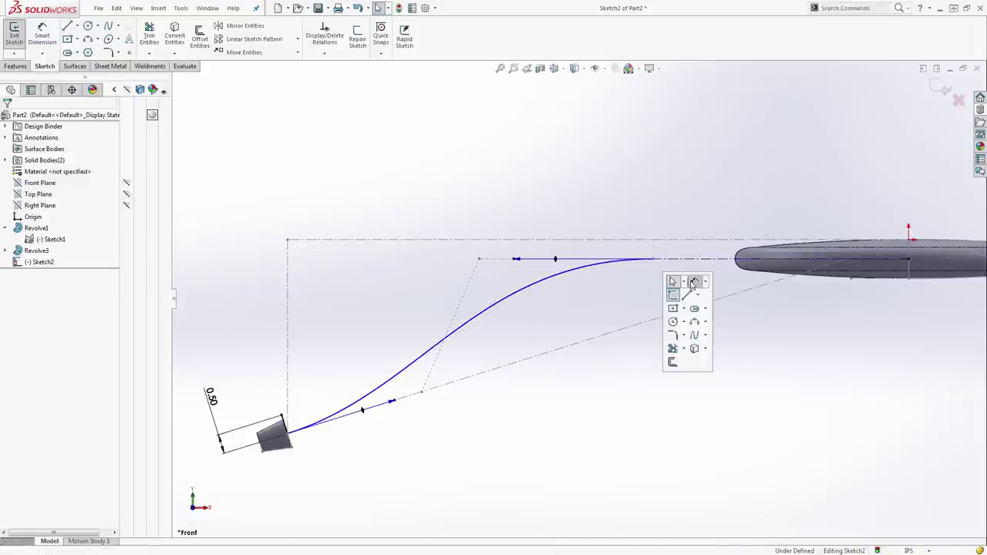
{"action": "left_click", "coordinate": [692, 284]}
{"action": "left_click", "coordinate": [702, 260]}
{"action": "left_click", "coordinate": [716, 212]}
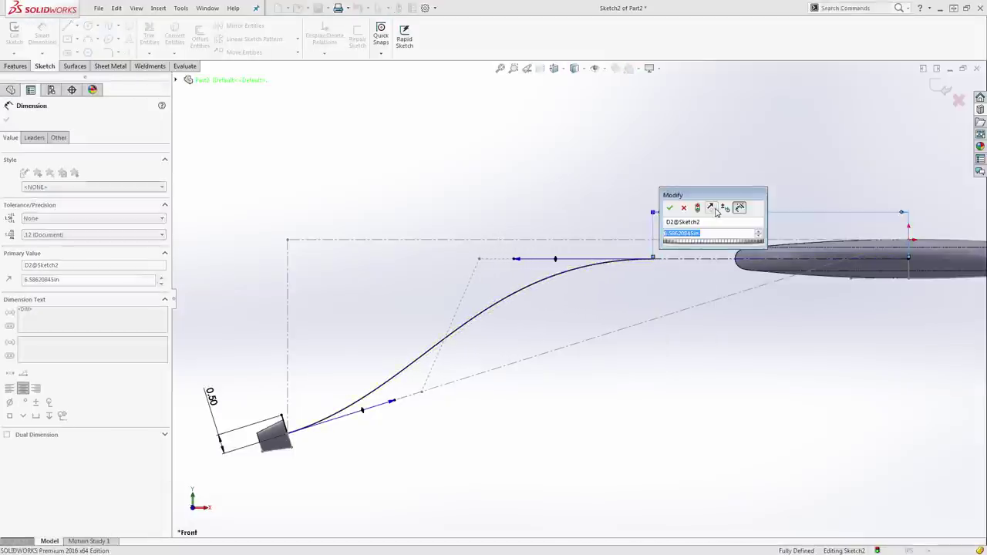
{"action": "type", "text": "6.5"}
{"action": "key", "text": "Return"}
{"action": "key", "text": "Escape"}
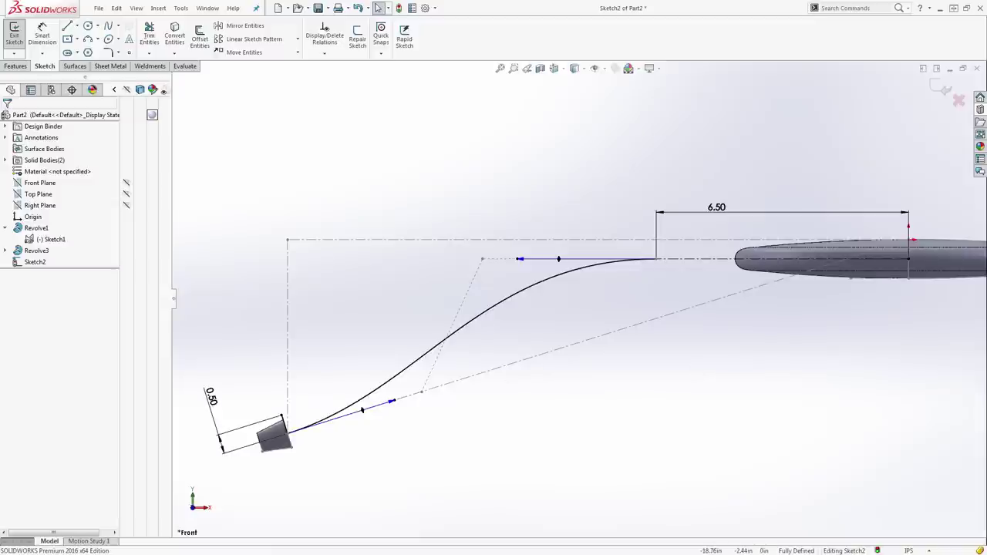
Check the shower head reference photo and sketch a Bezier style spline from the handle end's upper point, arching above the existing curve toward the head
{"action": "key", "text": "alt+Tab"}
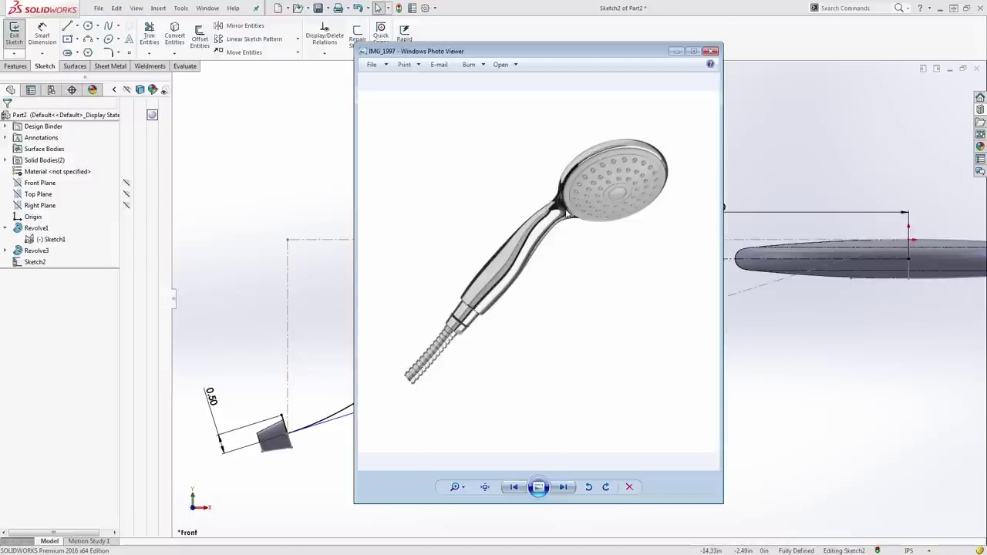
{"action": "left_click", "coordinate": [674, 51]}
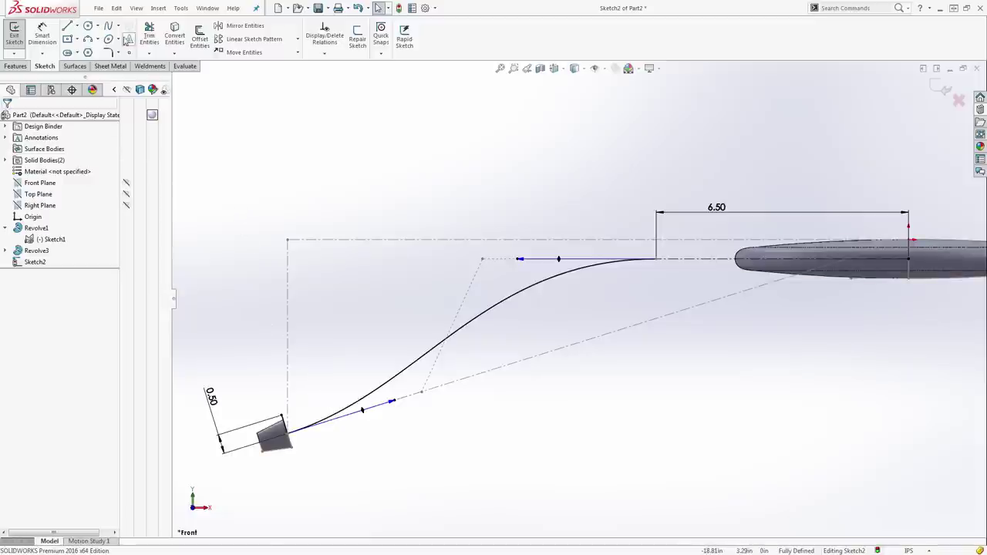
{"action": "left_click", "coordinate": [118, 26]}
{"action": "left_click", "coordinate": [142, 46]}
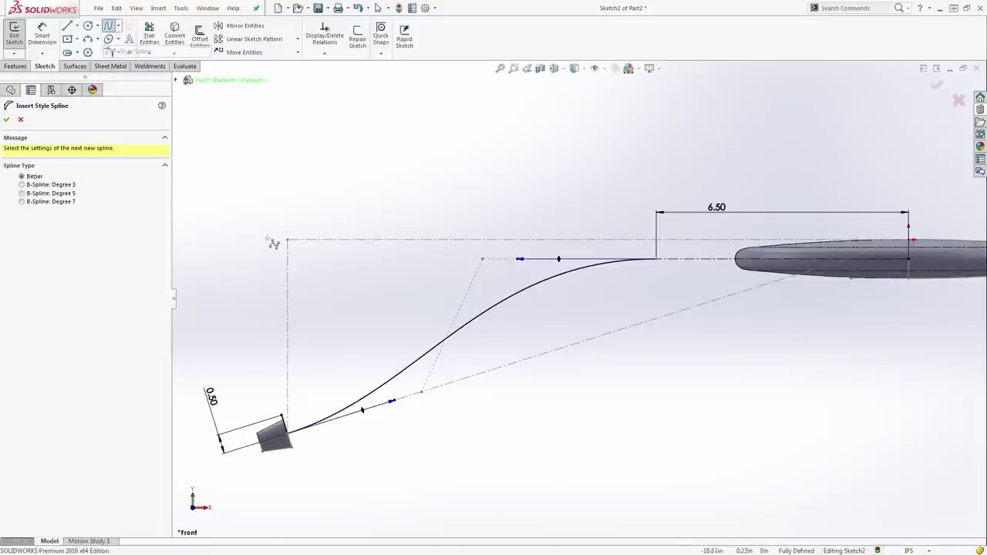
{"action": "left_click", "coordinate": [283, 421]}
{"action": "left_click", "coordinate": [307, 406]}
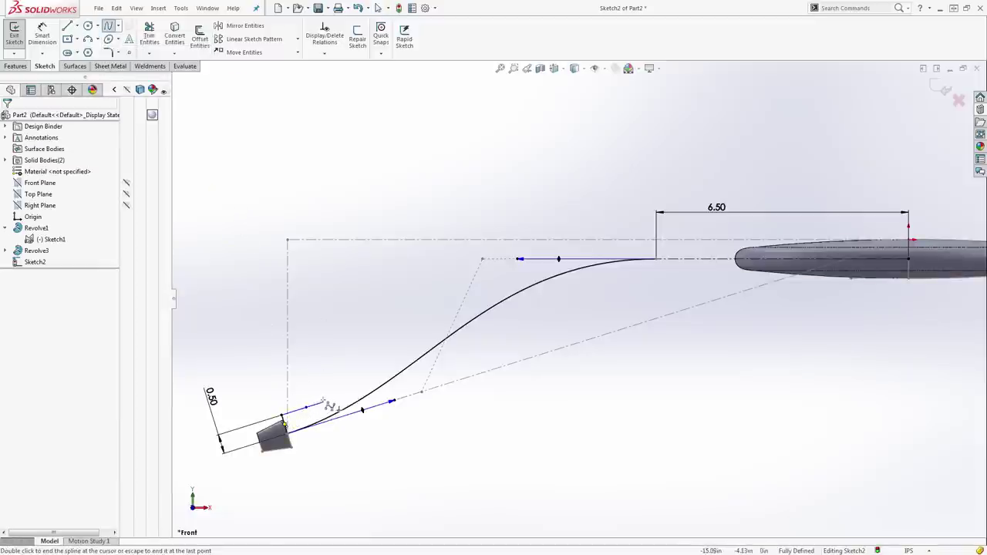
{"action": "left_click", "coordinate": [341, 392]}
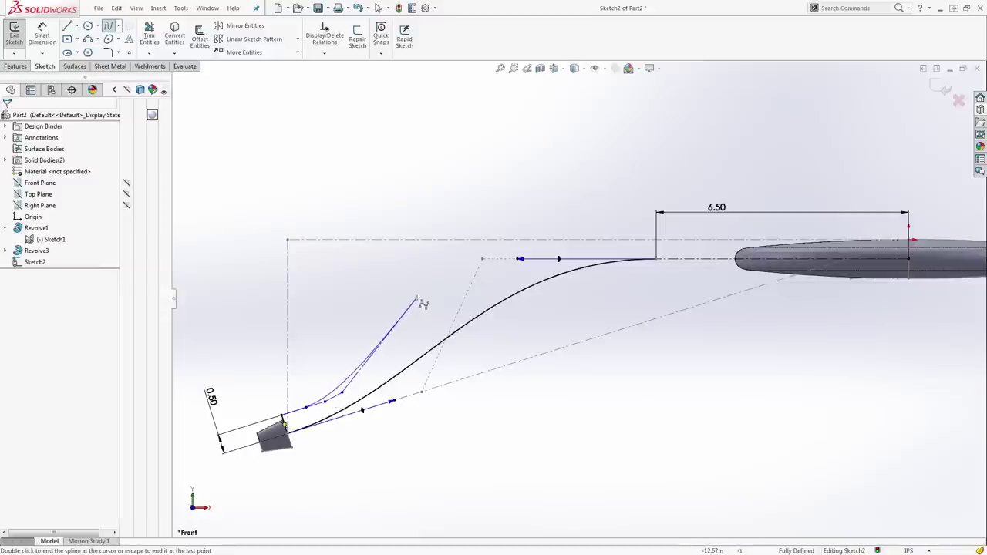
{"action": "left_click", "coordinate": [420, 293]}
{"action": "left_click", "coordinate": [498, 249]}
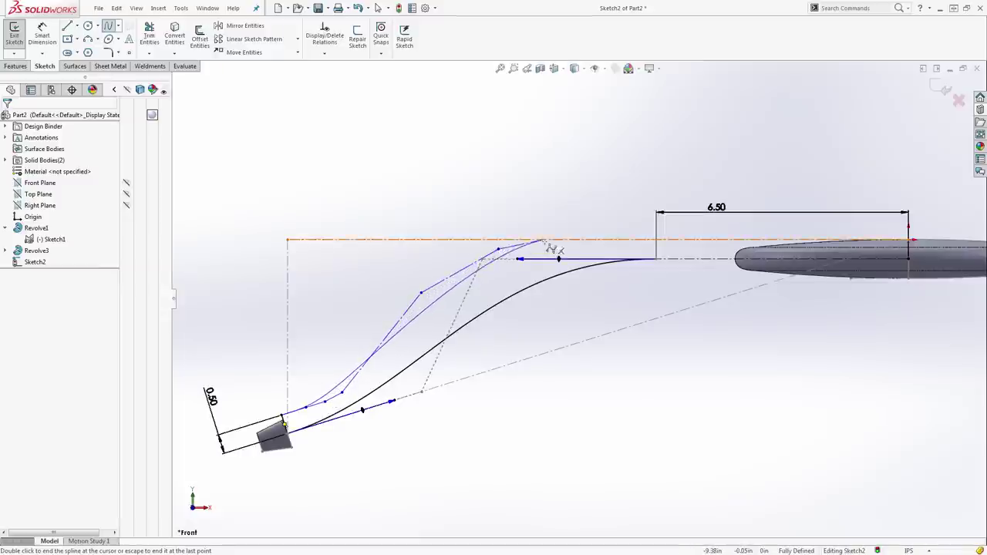
{"action": "left_click", "coordinate": [549, 249]}
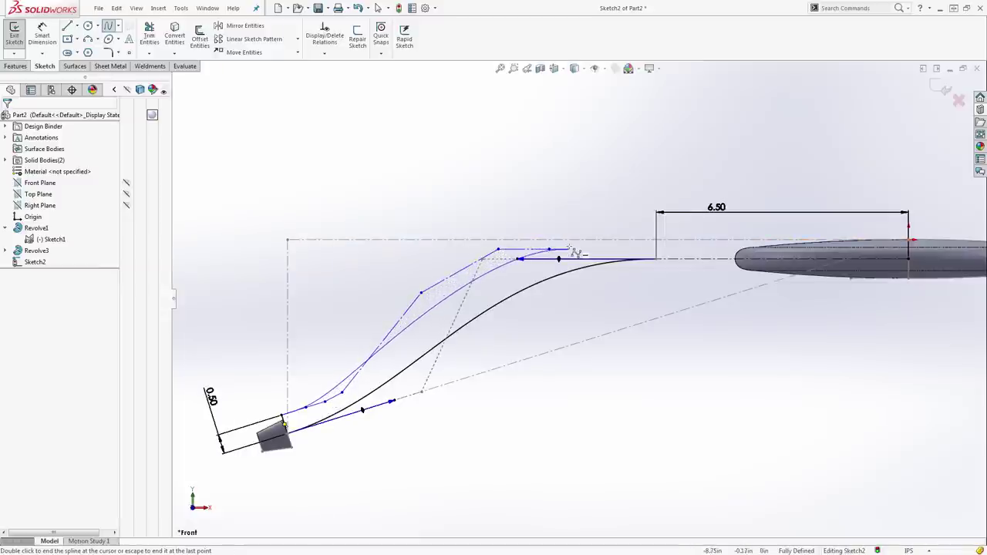
{"action": "left_click", "coordinate": [574, 249]}
{"action": "left_click", "coordinate": [598, 249]}
{"action": "double_click", "coordinate": [626, 250]}
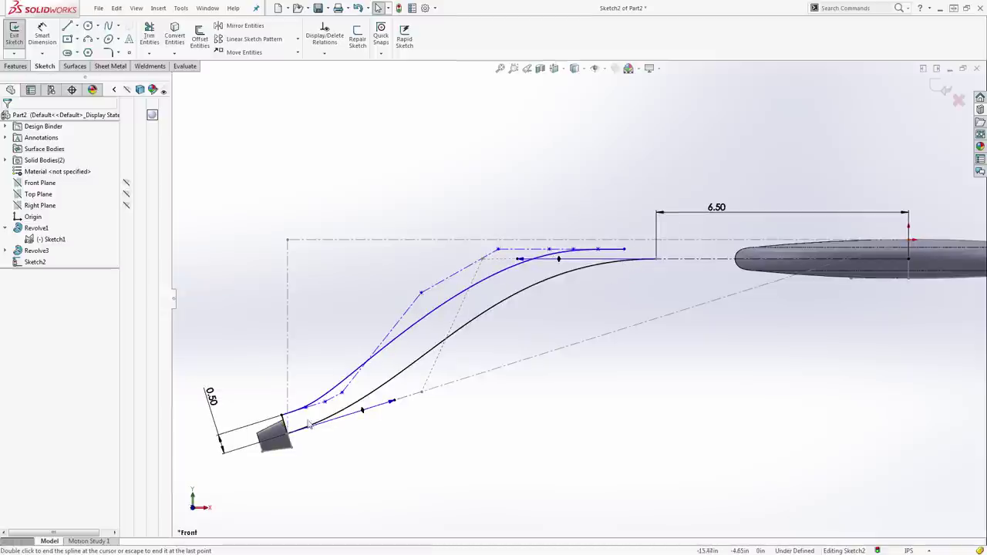
Make the style spline's first control polygon segment perpendicular to the handle end's angled line
{"action": "scroll", "coordinate": [386, 393], "scroll_direction": "down", "scroll_amount": 3}
{"action": "scroll", "coordinate": [447, 308], "scroll_direction": "down", "scroll_amount": 3}
{"action": "left_click", "coordinate": [448, 299]}
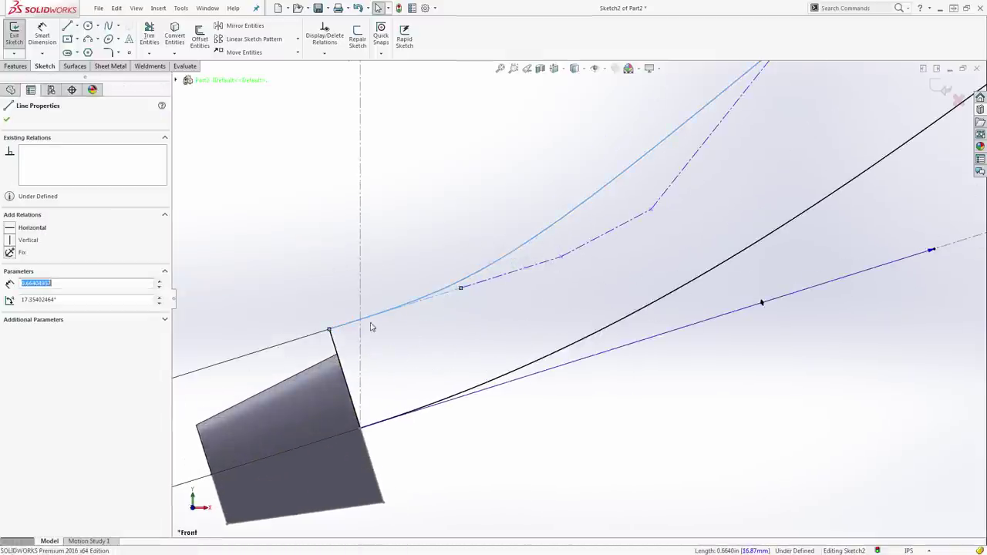
{"action": "left_click", "coordinate": [333, 343], "text": "ctrl"}
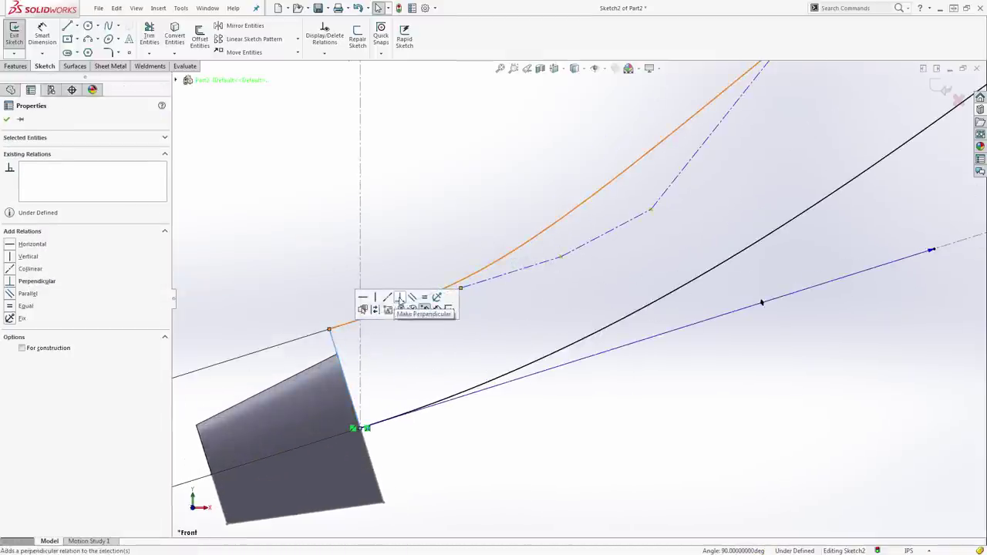
{"action": "left_click", "coordinate": [400, 296]}
{"action": "left_click", "coordinate": [577, 265]}
Make the first three control polygon segments at the handle end collinear and equal in length
{"action": "left_click", "coordinate": [585, 245]}
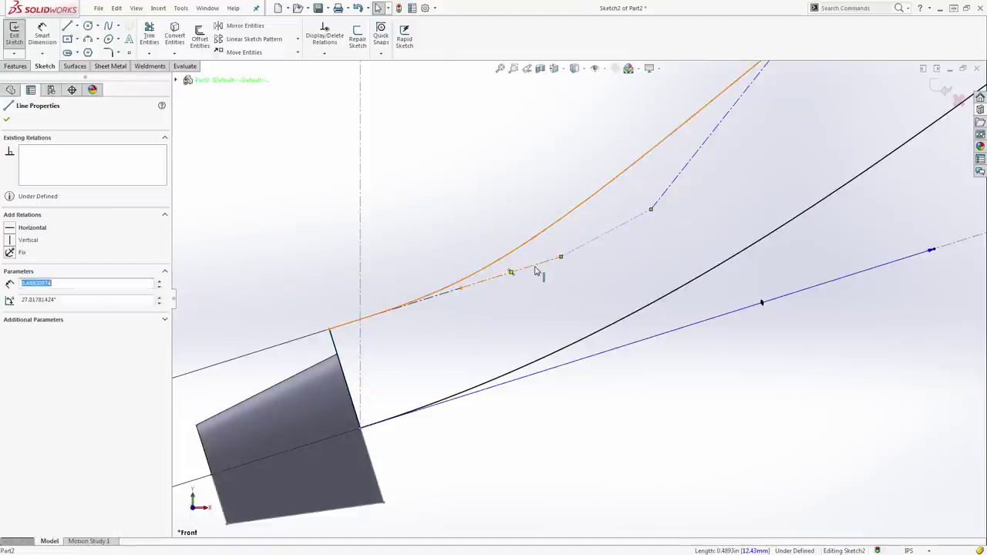
{"action": "left_click", "coordinate": [534, 267], "text": "ctrl"}
{"action": "left_click", "coordinate": [449, 293], "text": "ctrl"}
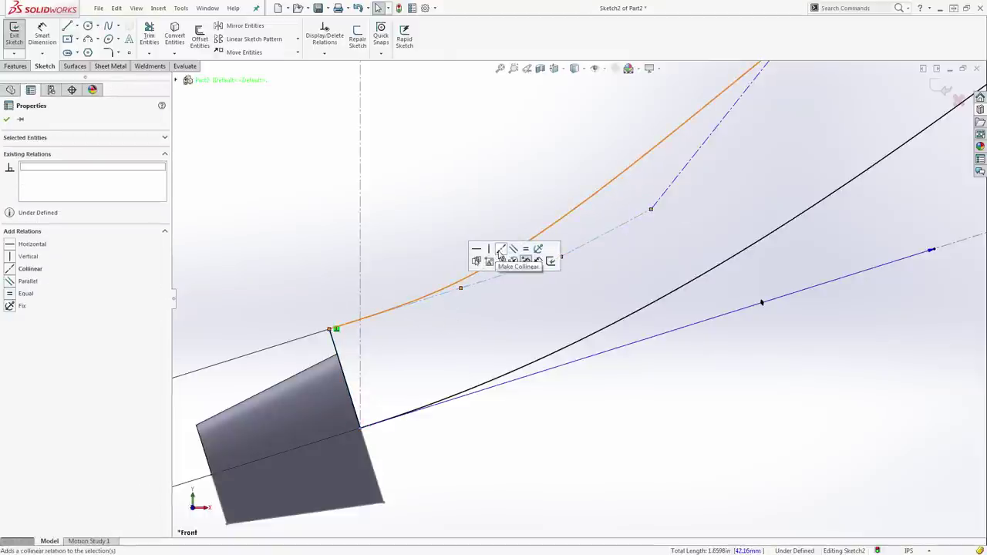
{"action": "left_click", "coordinate": [501, 249]}
{"action": "left_click", "coordinate": [525, 257]}
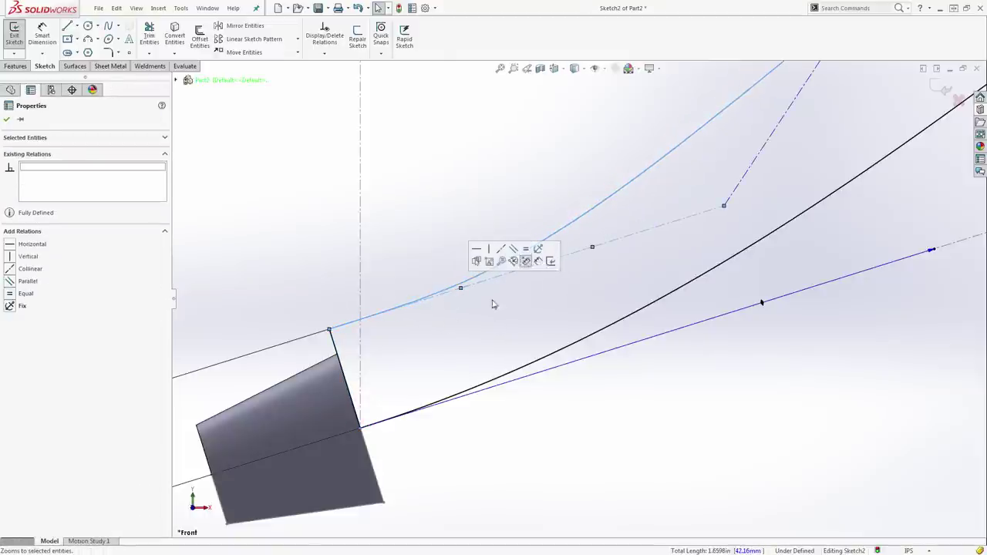
Make the last three control polygon segments at the style spline's head-side end collinear and equal in length
{"action": "scroll", "coordinate": [502, 309], "scroll_direction": "up", "scroll_amount": 5}
{"action": "scroll", "coordinate": [789, 219], "scroll_direction": "down", "scroll_amount": 6}
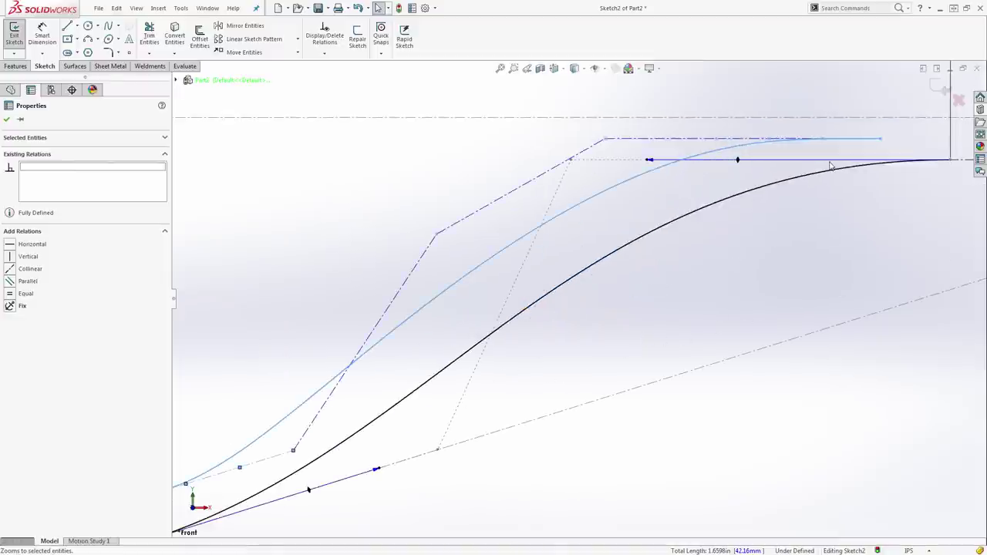
{"action": "scroll", "coordinate": [752, 163], "scroll_direction": "down", "scroll_amount": 8}
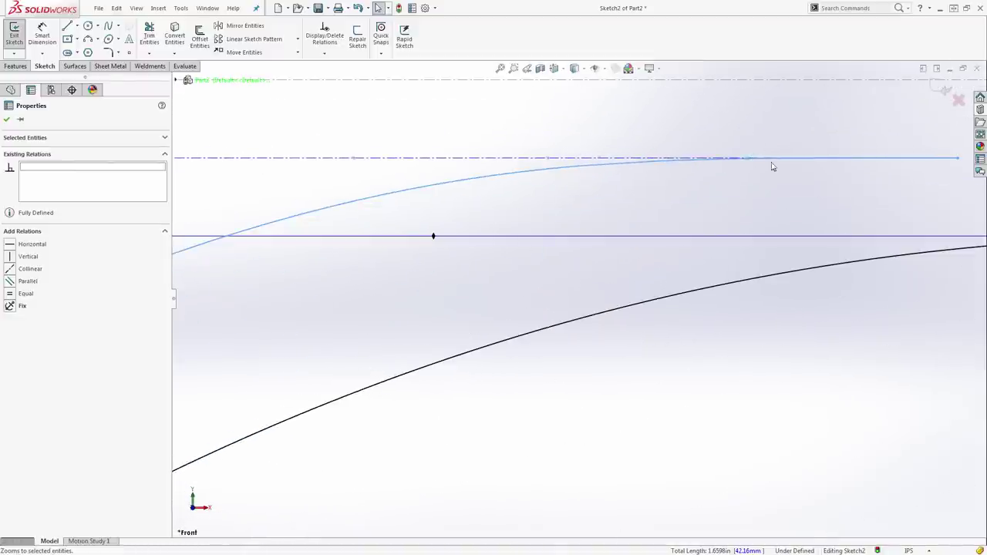
{"action": "left_click", "coordinate": [609, 217]}
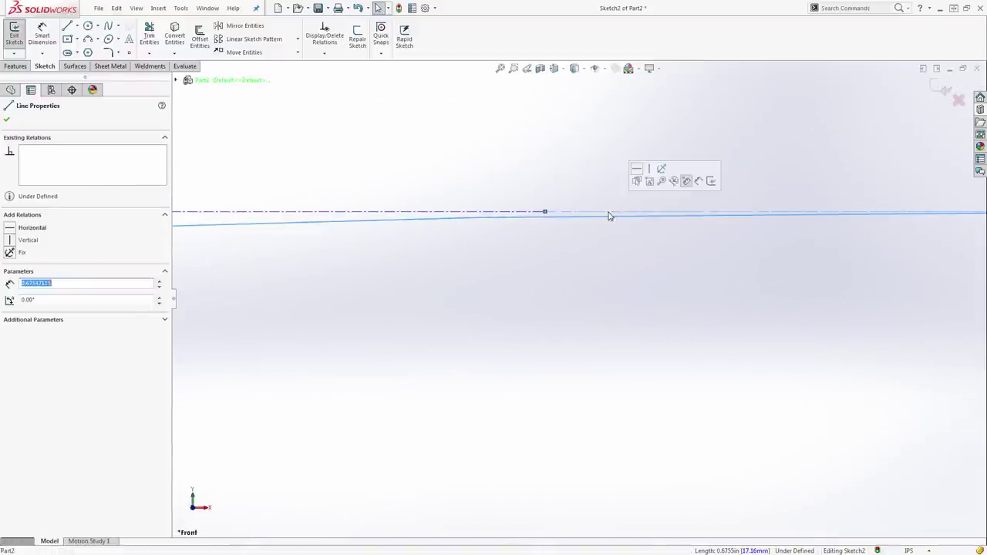
{"action": "left_click", "coordinate": [500, 213], "text": "ctrl"}
{"action": "scroll", "coordinate": [605, 252], "scroll_direction": "up", "scroll_amount": 5}
{"action": "scroll", "coordinate": [604, 252], "scroll_direction": "up", "scroll_amount": 4}
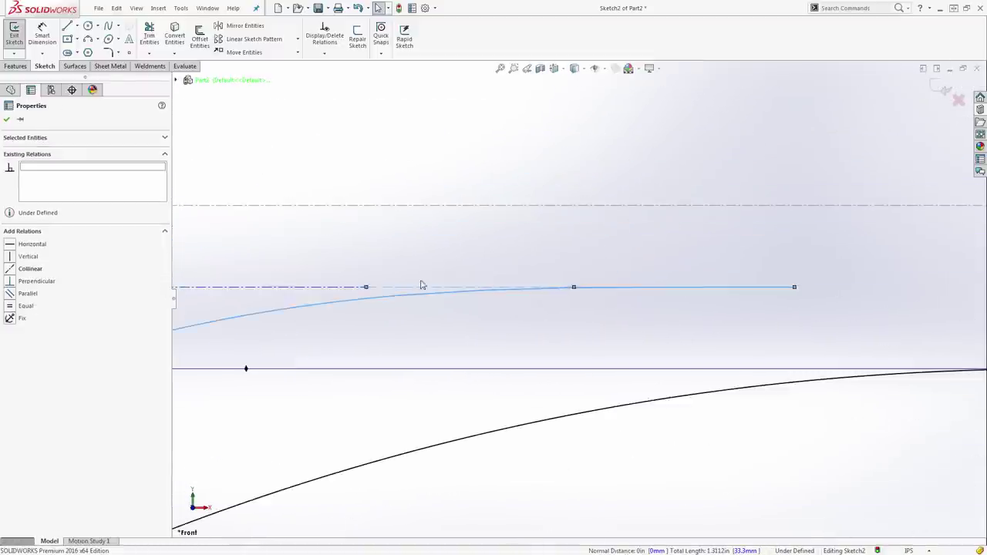
{"action": "left_click", "coordinate": [341, 293], "text": "ctrl"}
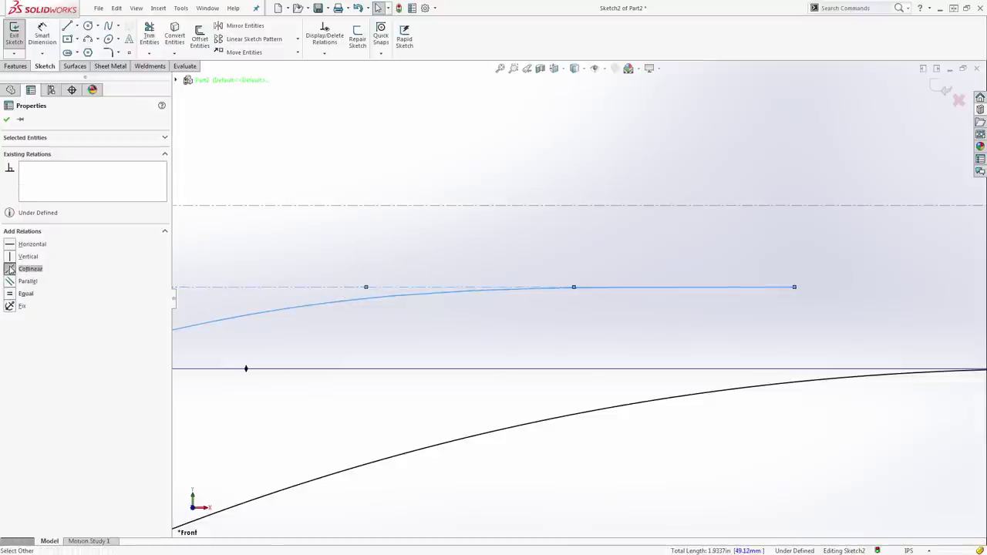
{"action": "scroll", "coordinate": [355, 334], "scroll_direction": "up", "scroll_amount": 5}
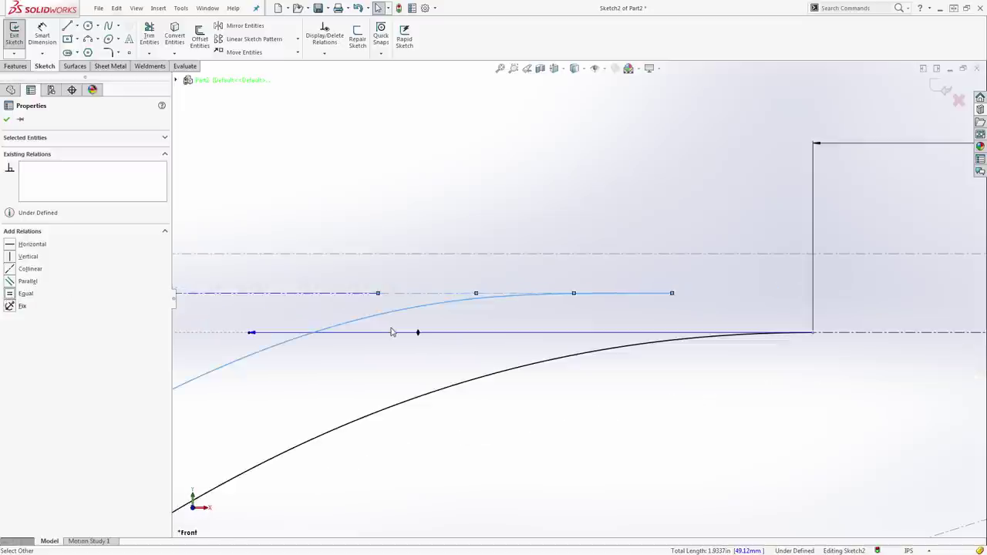
{"action": "left_click", "coordinate": [523, 389]}
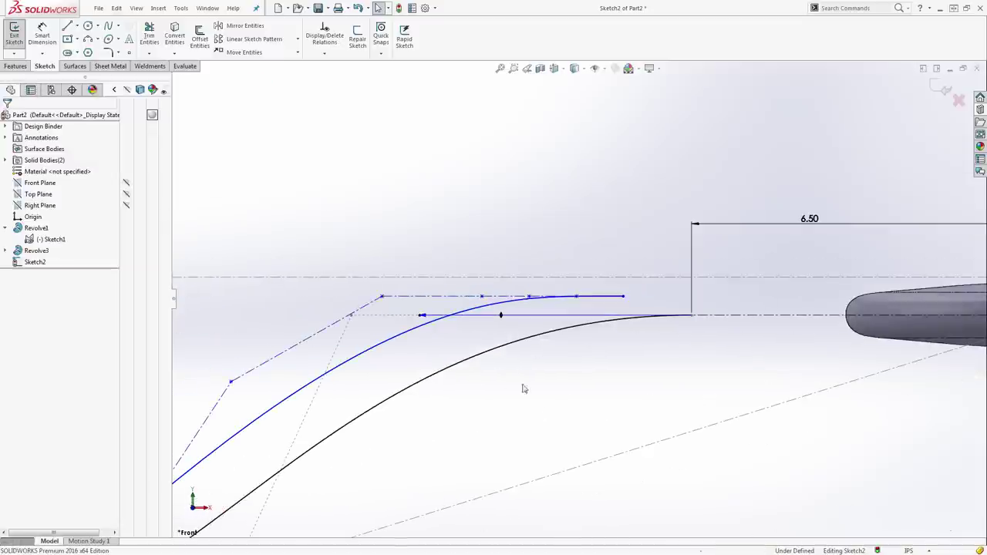
Move the style spline's head-side end point onto the upper horizontal construction line and align it vertically with the first spline's end point
{"action": "left_click", "coordinate": [502, 297]}
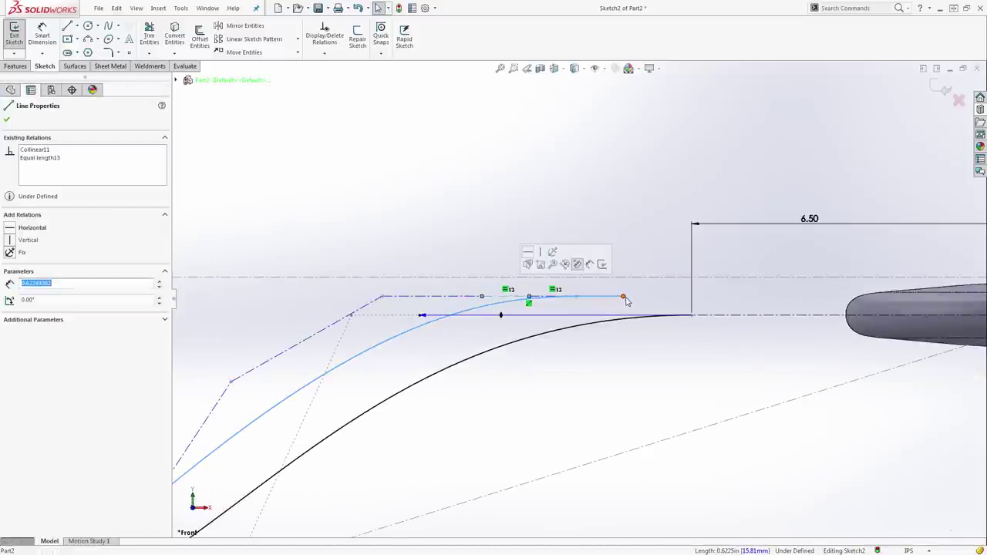
{"action": "left_click_drag", "start_coordinate": [624, 298], "coordinate": [686, 276]}
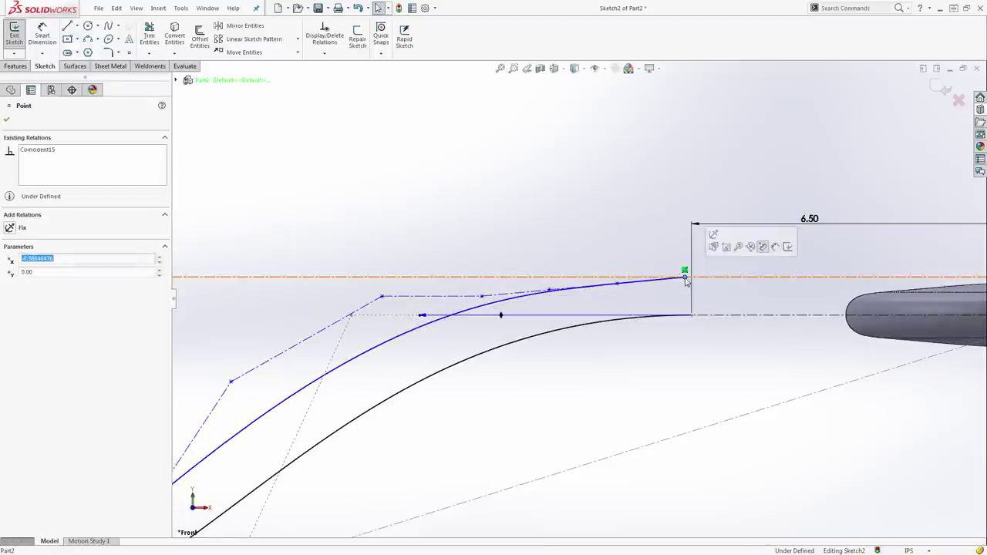
{"action": "left_click", "coordinate": [692, 316], "text": "ctrl"}
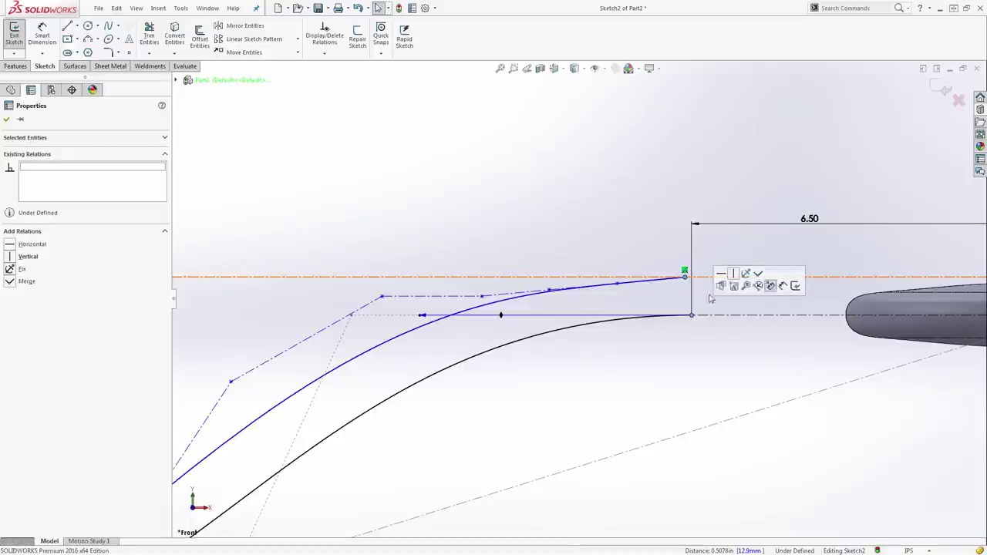
{"action": "left_click", "coordinate": [634, 267]}
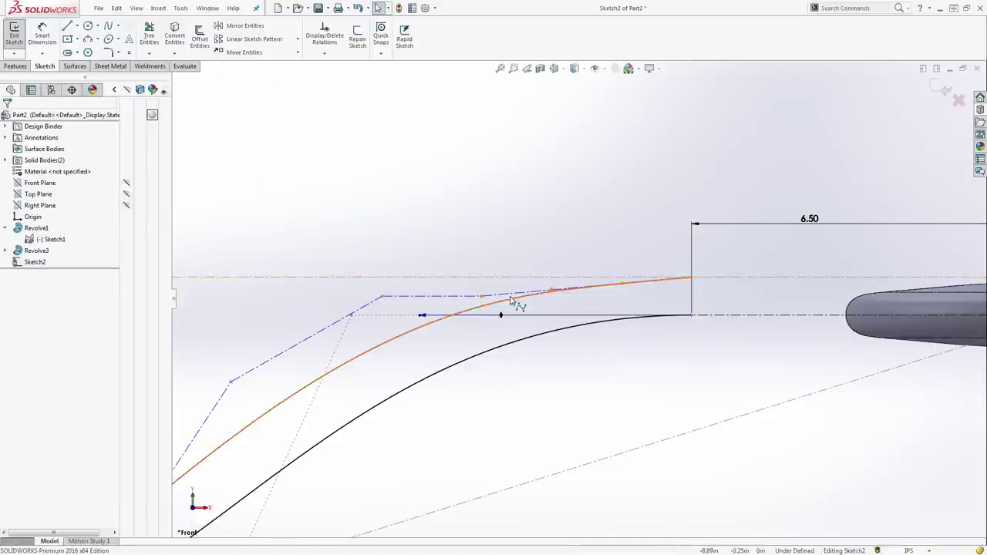
Try to place the style spline's head-side control vertex on the upper horizontal construction line
{"action": "scroll", "coordinate": [586, 293], "scroll_direction": "down", "scroll_amount": 3}
{"action": "left_click_drag", "start_coordinate": [543, 286], "coordinate": [540, 262]}
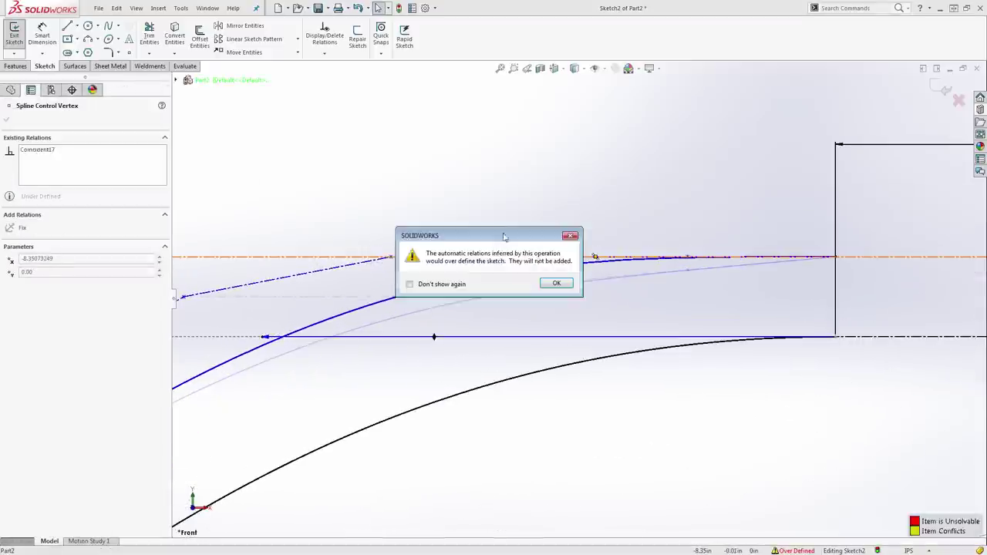
{"action": "left_click", "coordinate": [556, 282]}
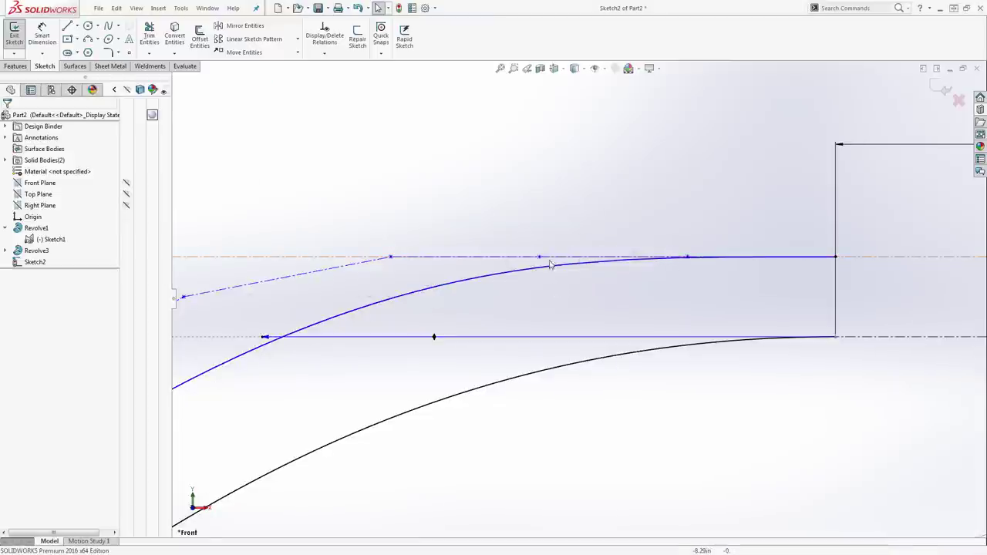
{"action": "left_click_drag", "start_coordinate": [540, 258], "coordinate": [540, 237]}
Make the style spline's last control polygon segment at the head-side end horizontal
{"action": "left_click", "coordinate": [557, 242]}
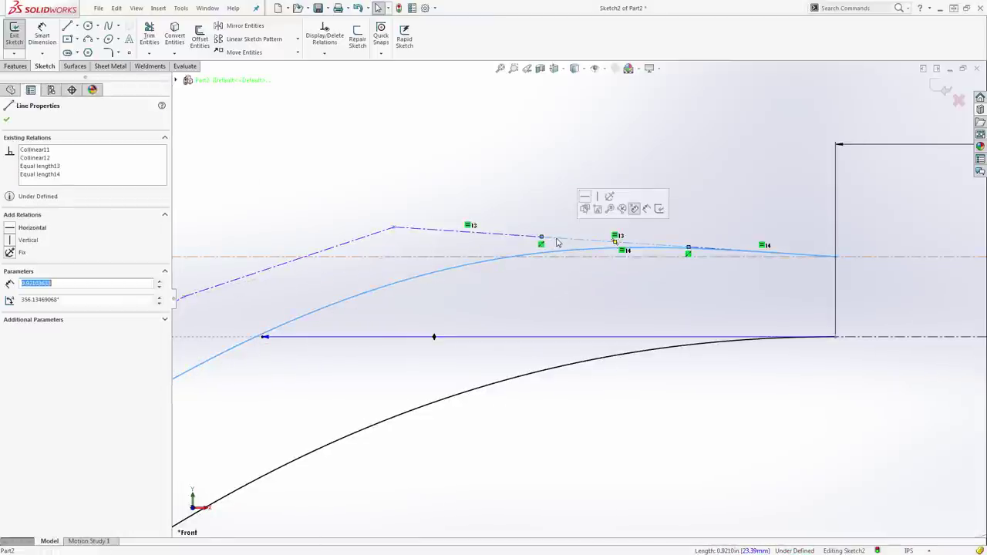
{"action": "scroll", "coordinate": [656, 268], "scroll_direction": "down", "scroll_amount": 5}
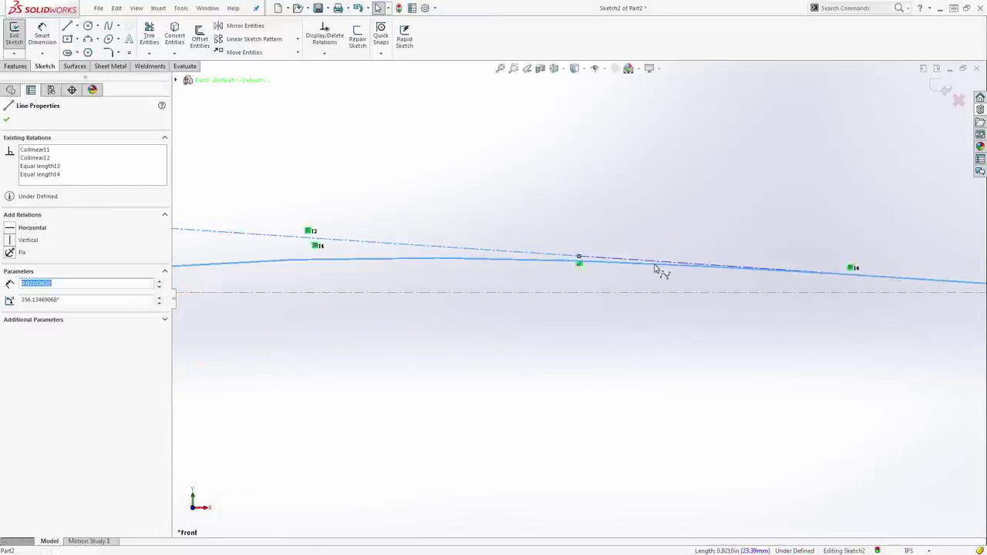
{"action": "left_click", "coordinate": [586, 262]}
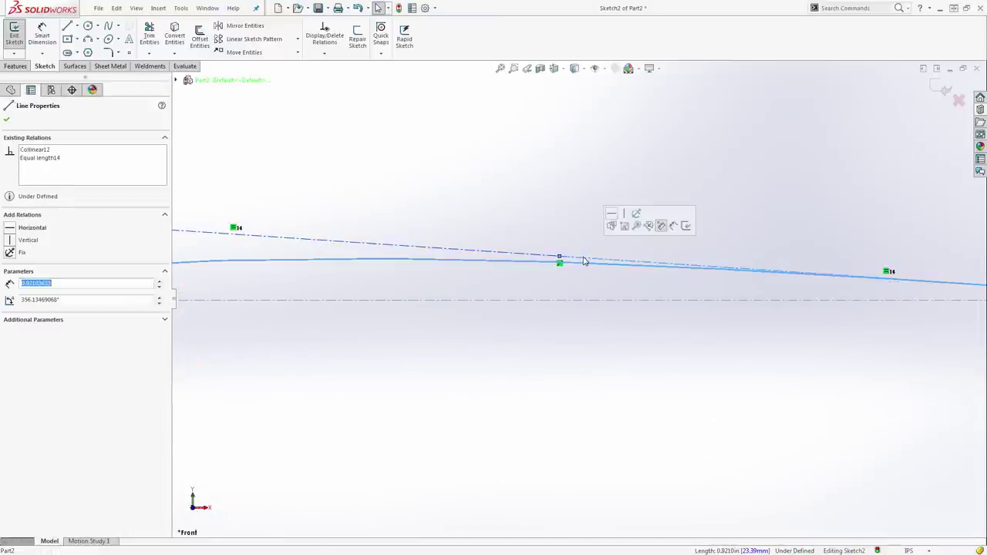
{"action": "left_click", "coordinate": [610, 214]}
{"action": "key", "text": "Escape"}
{"action": "scroll", "coordinate": [582, 293], "scroll_direction": "up", "scroll_amount": 3}
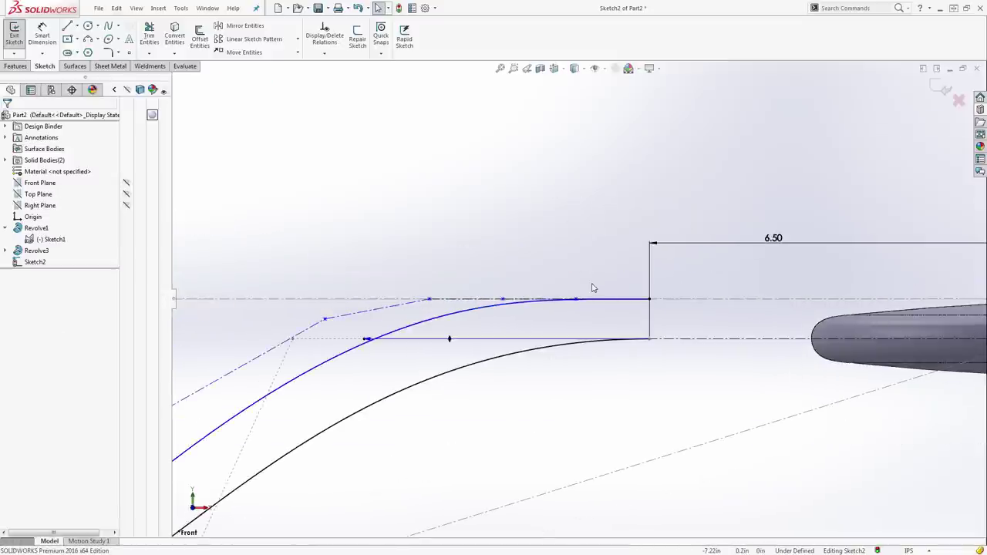
Shorten the horizontal control polygon segments by moving their outer vertex toward the head-side end point, to about X -9.18 in
{"action": "scroll", "coordinate": [578, 297], "scroll_direction": "up", "scroll_amount": 2}
{"action": "left_click", "coordinate": [448, 299]}
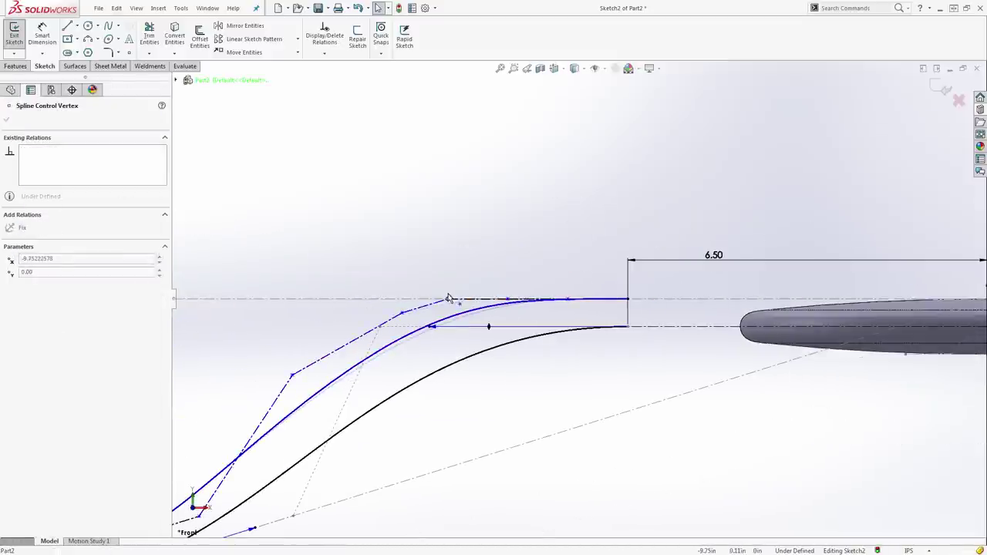
{"action": "left_click_drag", "start_coordinate": [448, 299], "coordinate": [479, 299]}
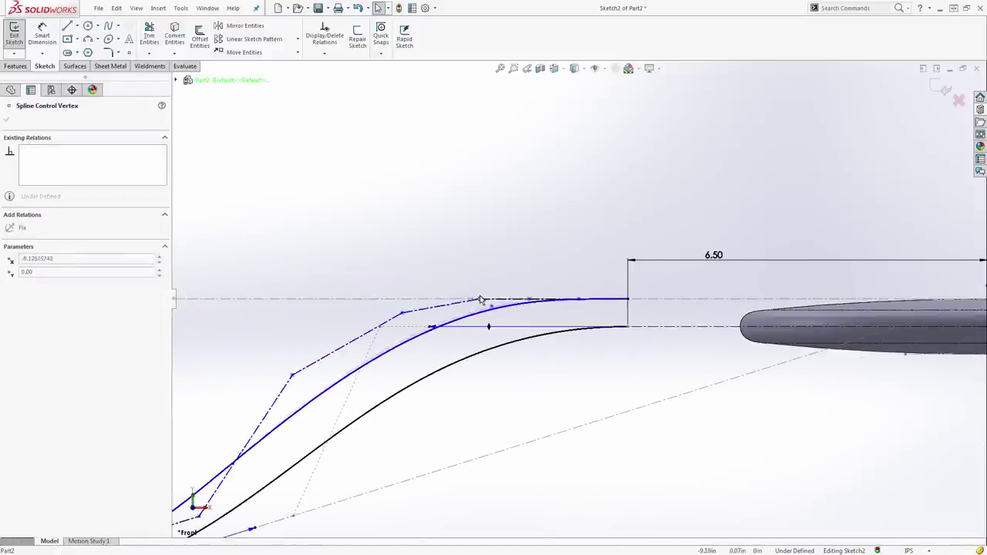
{"action": "scroll", "coordinate": [578, 298], "scroll_direction": "up", "scroll_amount": 3}
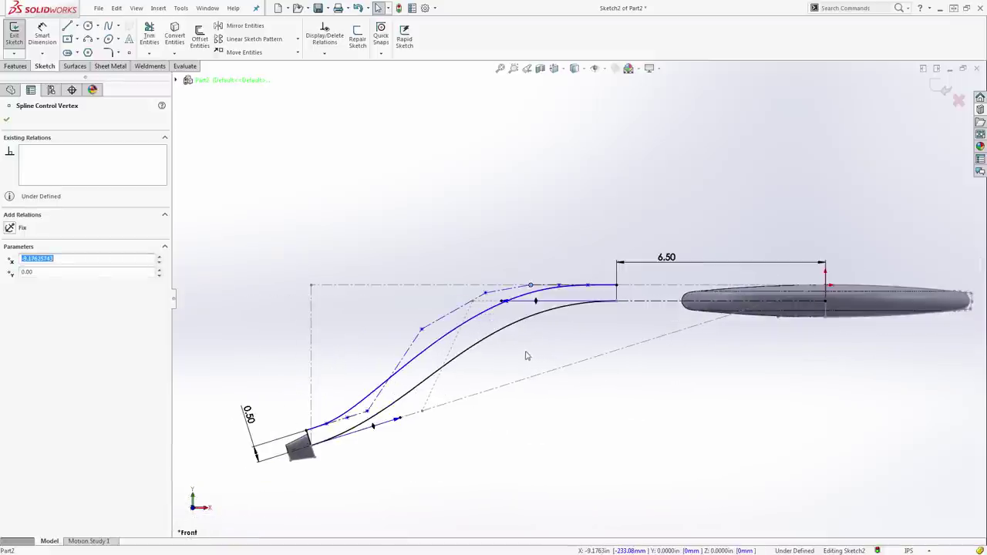
Pull the style spline's upper middle control vertex toward the handle end and delete the middle control vertex below it
{"action": "scroll", "coordinate": [494, 322], "scroll_direction": "down", "scroll_amount": 3}
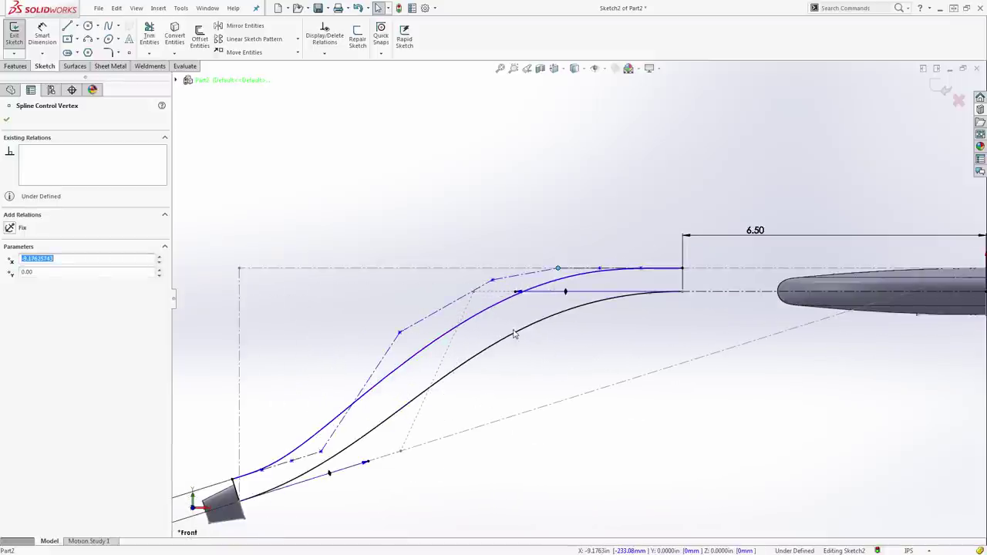
{"action": "left_click_drag", "start_coordinate": [491, 281], "coordinate": [448, 300]}
{"action": "mouse_move", "coordinate": [401, 335]}
{"action": "left_mouse_down"}
{"action": "mouse_move", "coordinate": [374, 346]}
{"action": "mouse_move", "coordinate": [385, 319]}
{"action": "mouse_move", "coordinate": [403, 331]}
{"action": "mouse_move", "coordinate": [396, 324]}
{"action": "left_mouse_up"}
{"action": "key", "text": "Escape"}
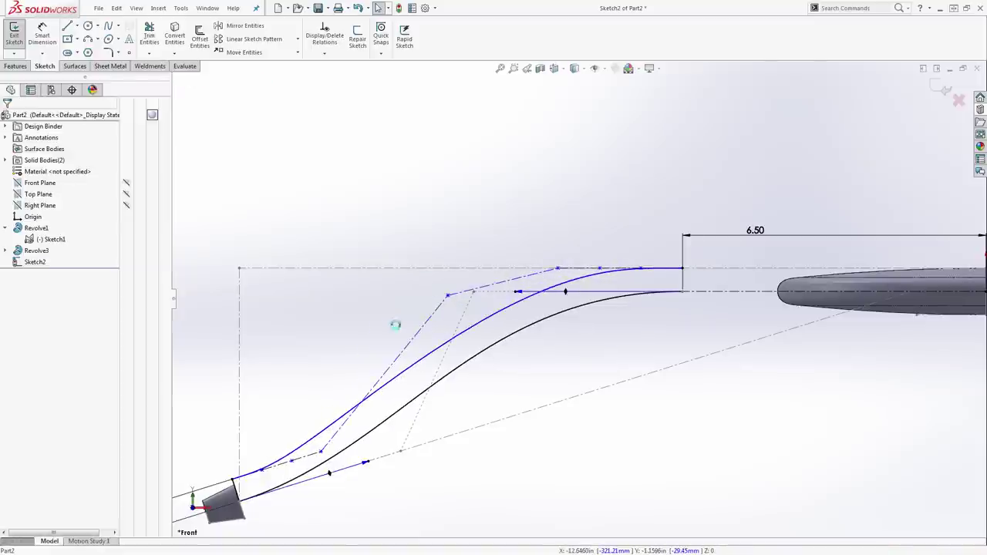
Move the remaining middle control vertex toward the handle end, to about X -14.01, Y -1.17 in, to reshape the upper profile
{"action": "left_click", "coordinate": [438, 304]}
{"action": "key", "text": "Escape"}
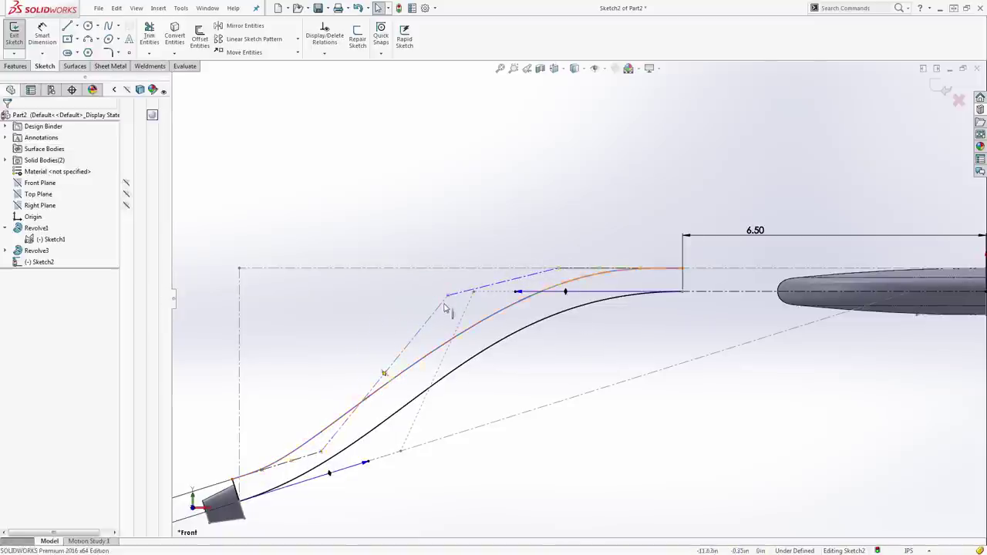
{"action": "left_click_drag", "start_coordinate": [448, 295], "coordinate": [333, 323]}
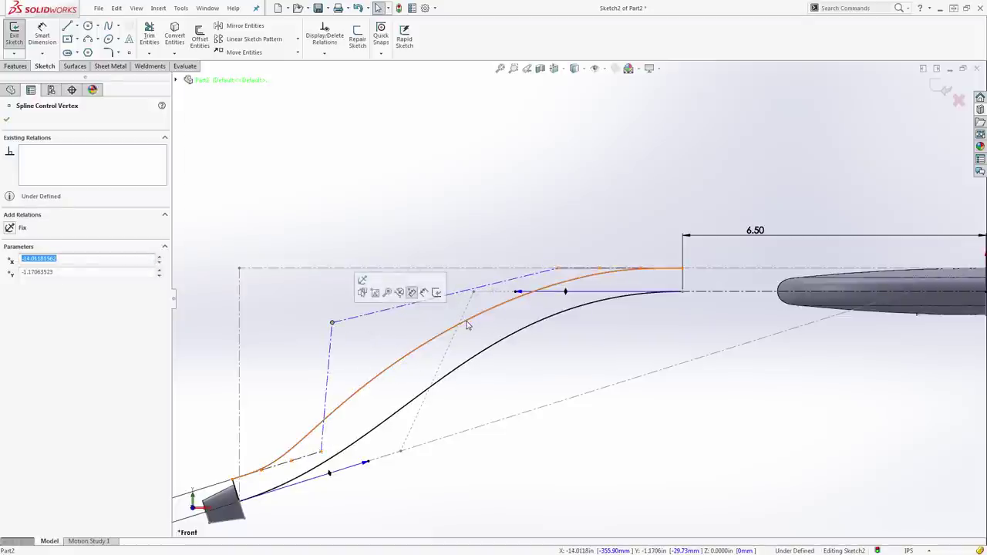
{"action": "scroll", "coordinate": [473, 438], "scroll_direction": "up", "scroll_amount": 4}
{"action": "key", "text": "Escape"}
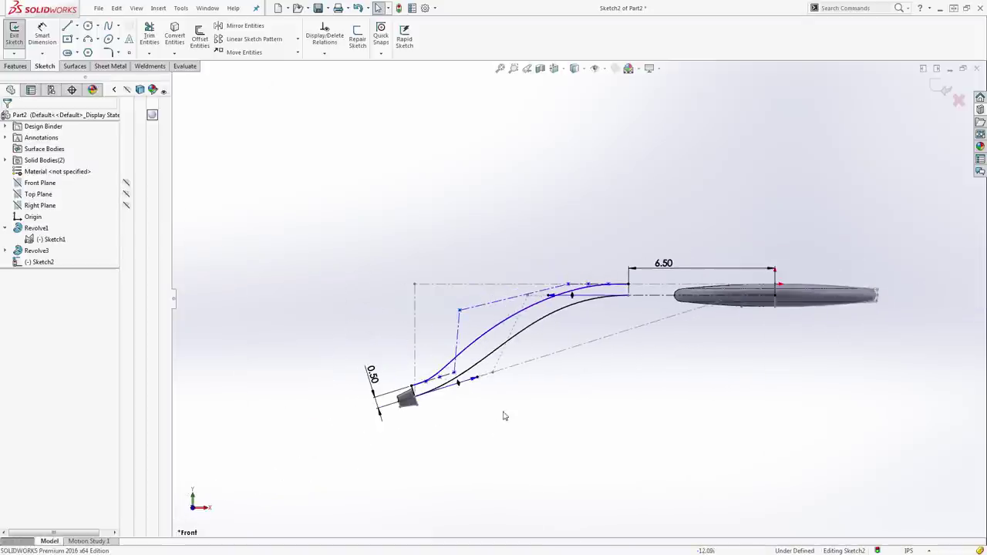
Sketch a line about 0.6 in long from the centre of the handle end downward, continuing its angled end line
{"action": "scroll", "coordinate": [542, 377], "scroll_direction": "down", "scroll_amount": 2}
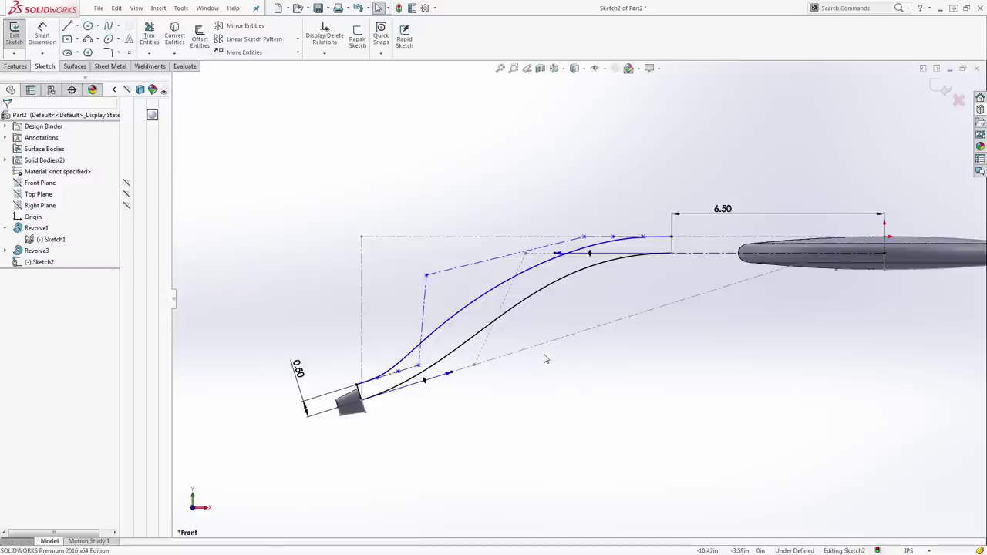
{"action": "scroll", "coordinate": [399, 419], "scroll_direction": "down", "scroll_amount": 3}
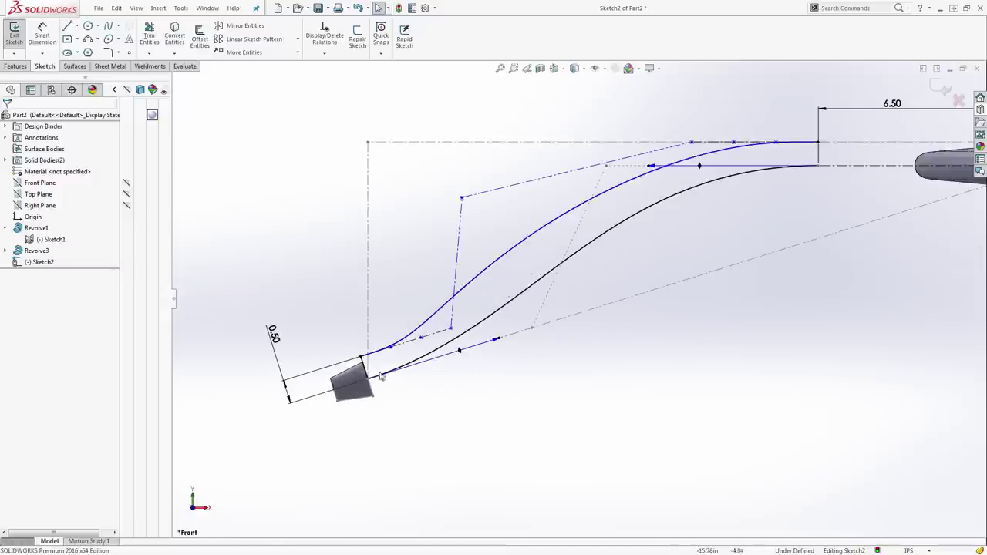
{"action": "key", "text": "l"}
{"action": "left_click", "coordinate": [421, 381]}
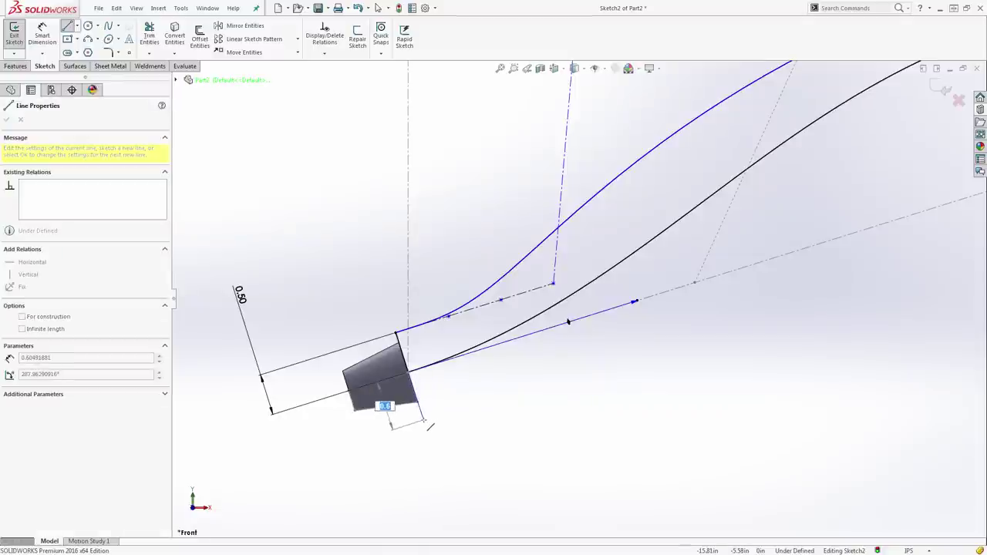
{"action": "left_click", "coordinate": [423, 421]}
{"action": "scroll", "coordinate": [399, 449], "scroll_direction": "down", "scroll_amount": 3}
{"action": "key", "text": "Escape"}
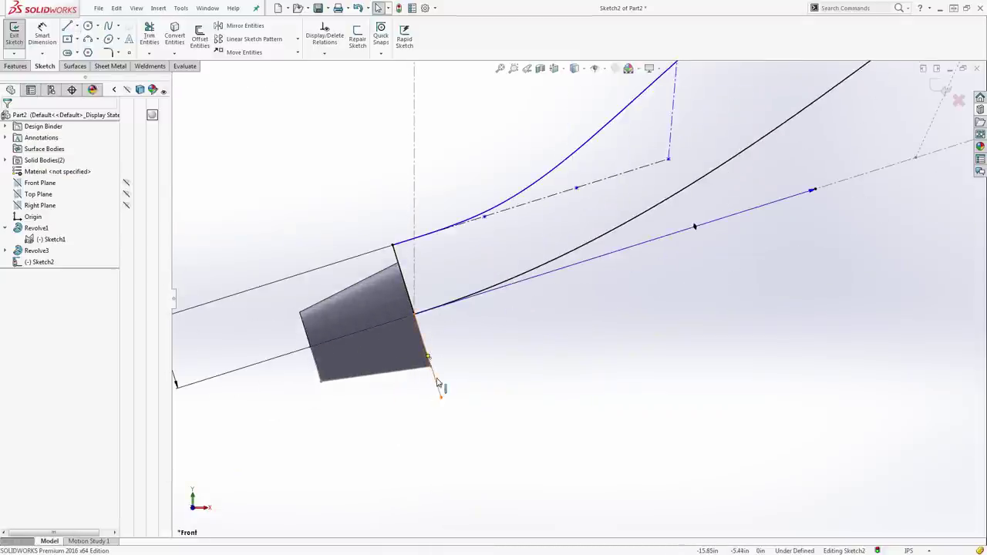
Make the new lower line collinear with and equal in length to the upper angled line at the handle end
{"action": "left_click", "coordinate": [436, 381]}
{"action": "left_click", "coordinate": [395, 254], "text": "ctrl"}
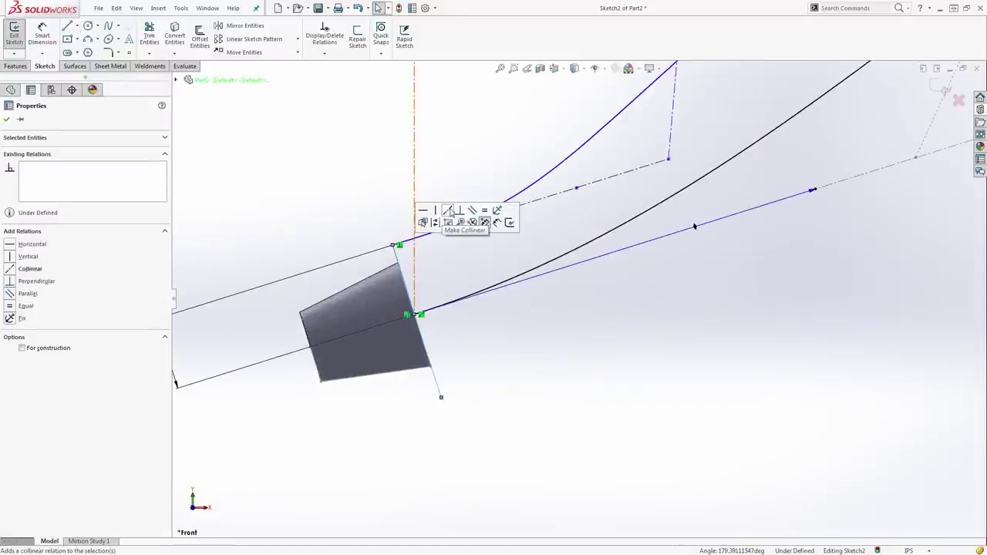
{"action": "left_click", "coordinate": [448, 209]}
{"action": "left_click", "coordinate": [496, 211]}
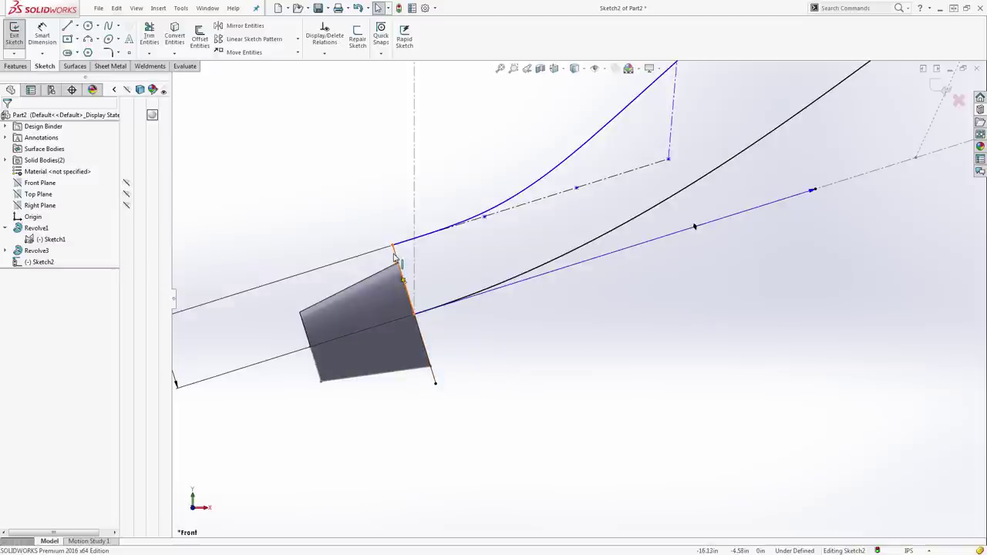
Sketch a Bezier style spline from the lower end line's free end to a point below the upper profile's head-side end
{"action": "left_click", "coordinate": [118, 25]}
{"action": "left_click", "coordinate": [130, 48]}
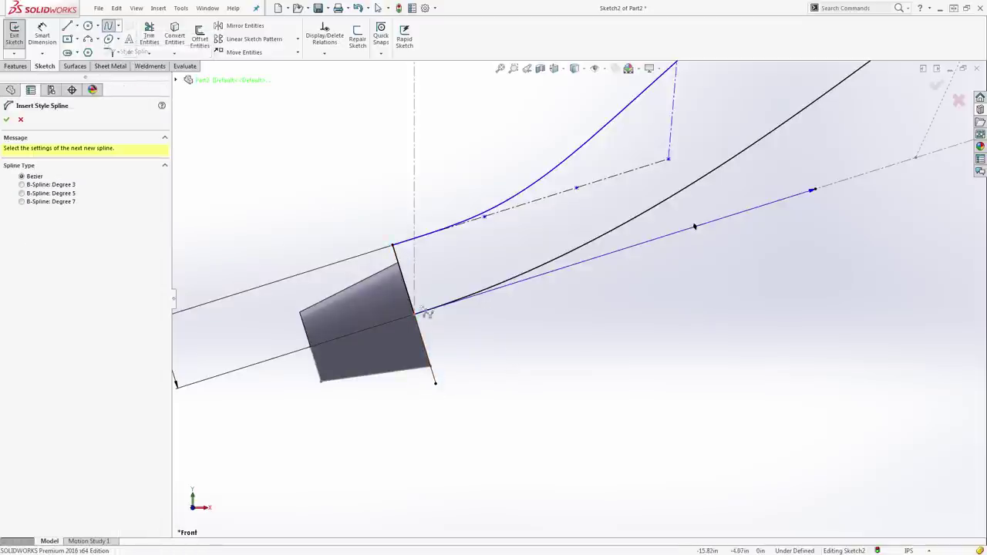
{"action": "left_click", "coordinate": [436, 383]}
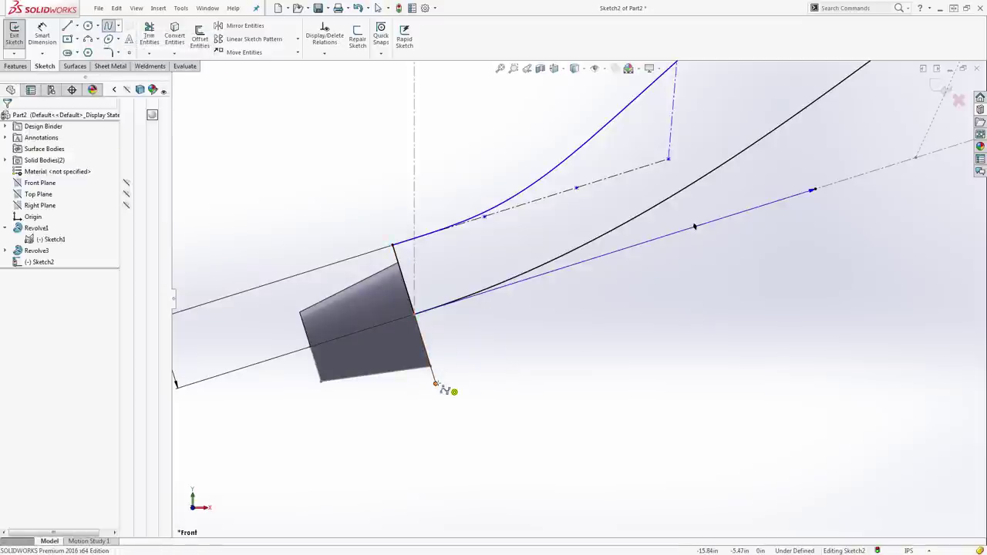
{"action": "left_click", "coordinate": [515, 359]}
{"action": "left_click", "coordinate": [581, 338]}
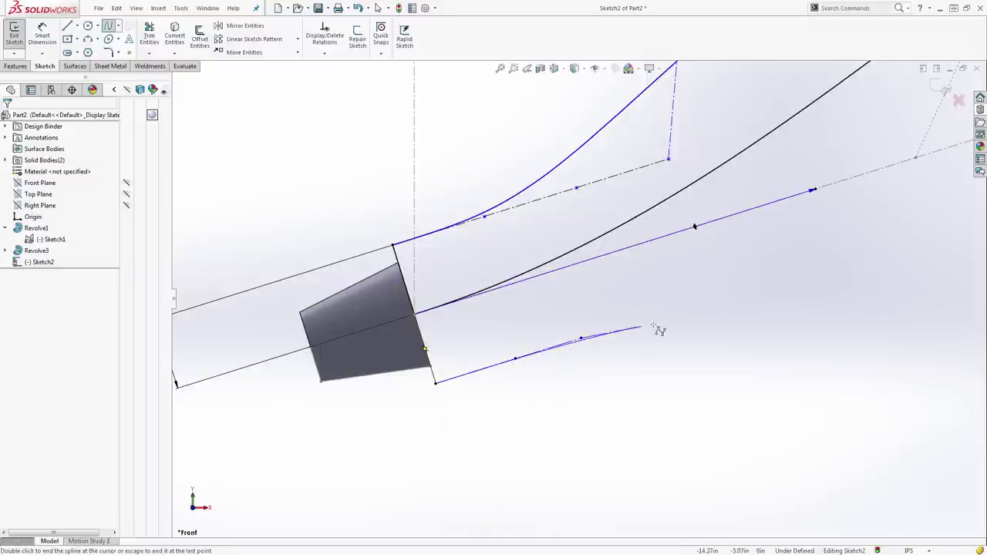
{"action": "left_click", "coordinate": [664, 314]}
{"action": "scroll", "coordinate": [664, 314], "scroll_direction": "down", "scroll_amount": 6}
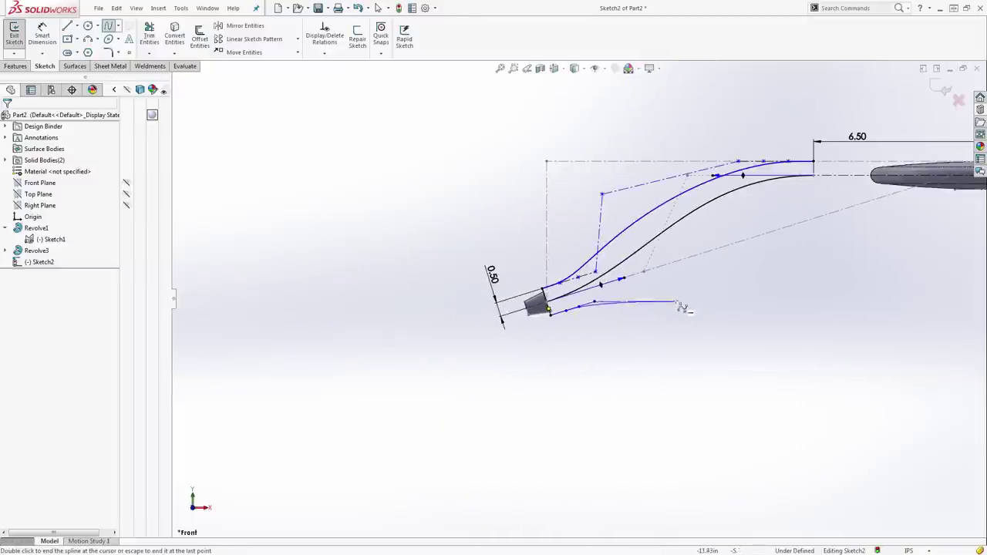
{"action": "left_click", "coordinate": [693, 241]}
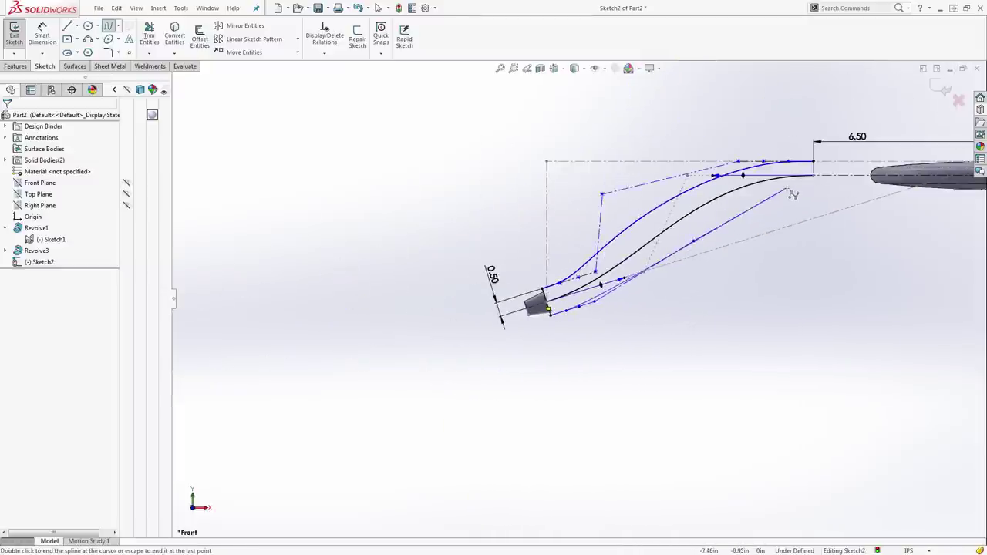
{"action": "left_click", "coordinate": [749, 207]}
{"action": "left_click", "coordinate": [795, 206]}
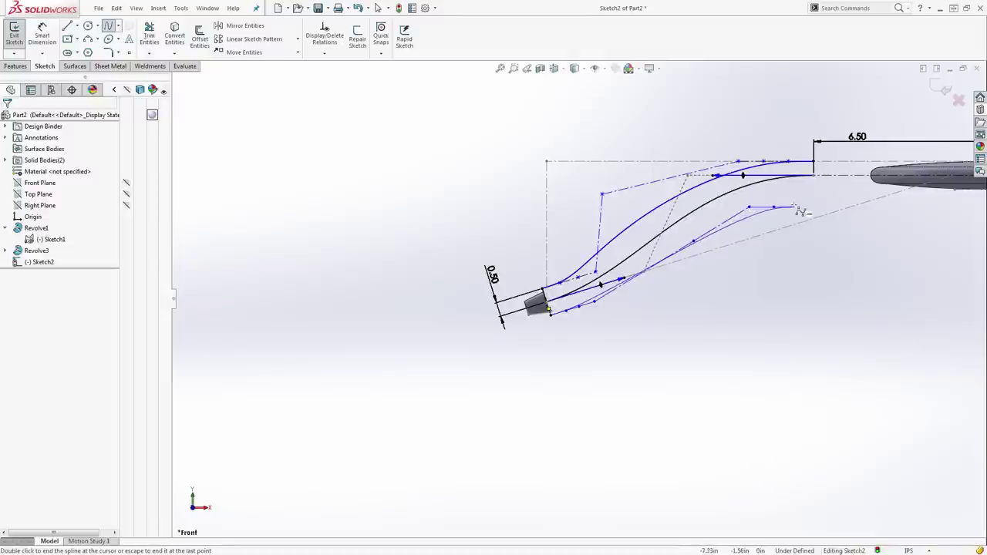
{"action": "left_click", "coordinate": [815, 207]}
{"action": "key", "text": "Escape"}
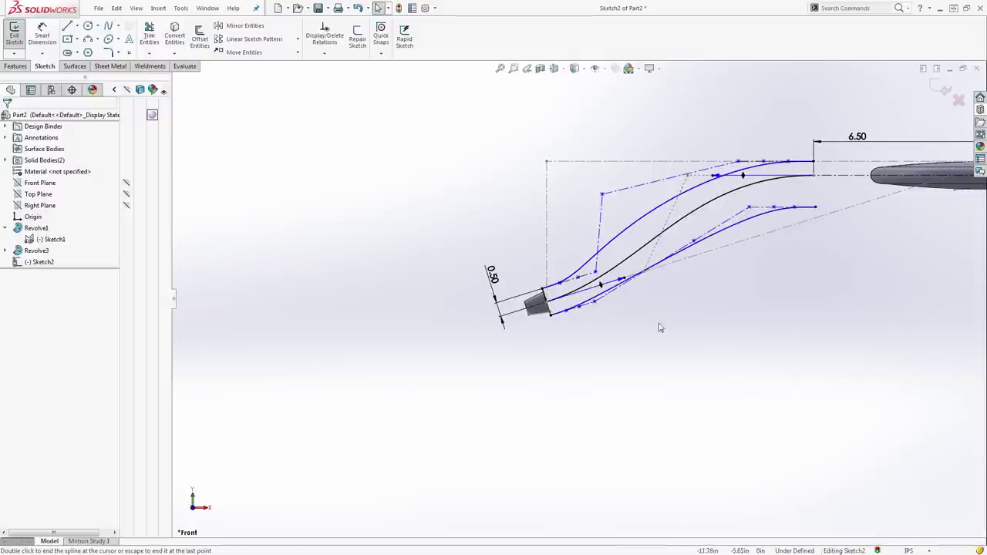
Make the lower style spline's first control polygon segment perpendicular to the handle end's lower angled line
{"action": "scroll", "coordinate": [626, 322], "scroll_direction": "down", "scroll_amount": 10}
{"action": "left_click", "coordinate": [405, 280]}
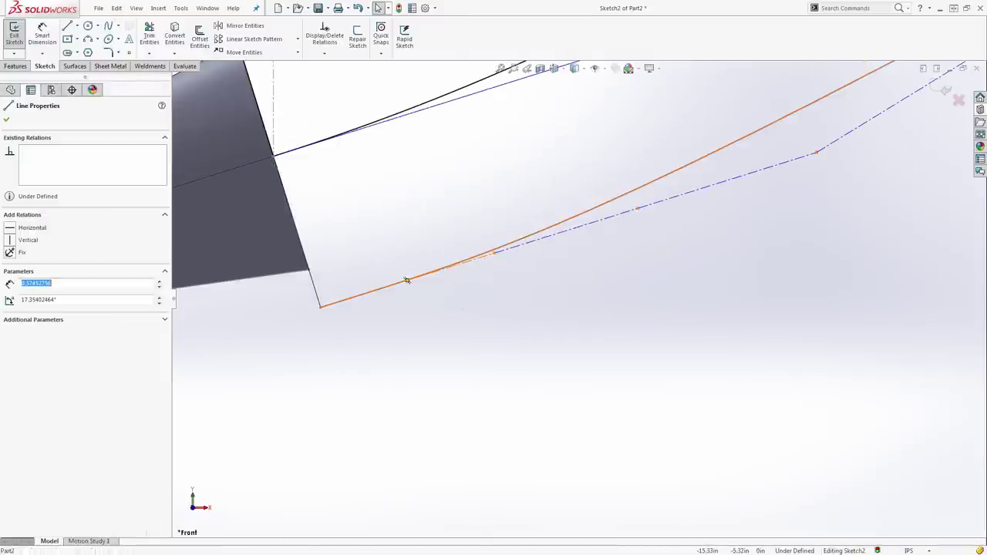
{"action": "scroll", "coordinate": [493, 270], "scroll_direction": "up", "scroll_amount": 3}
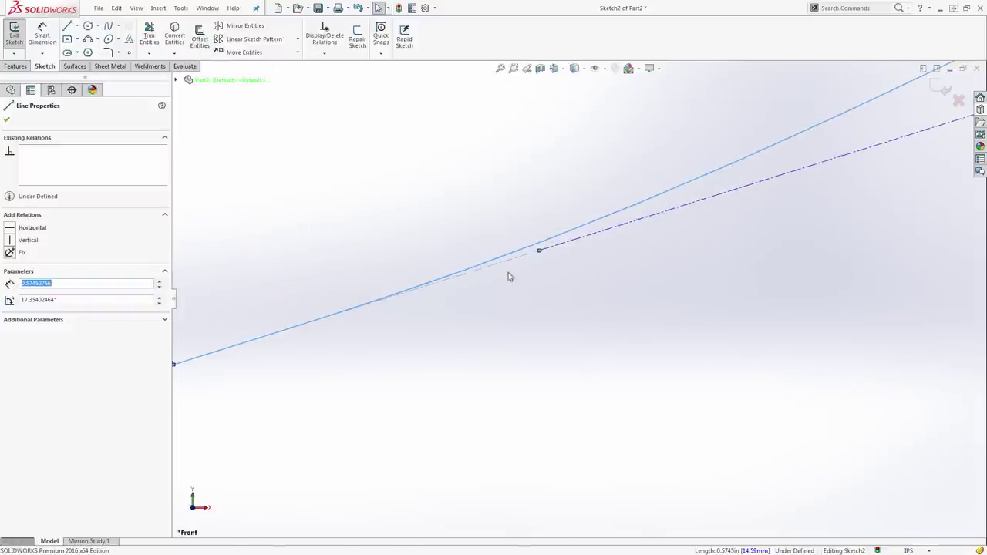
{"action": "scroll", "coordinate": [463, 286], "scroll_direction": "down", "scroll_amount": 2}
{"action": "left_click", "coordinate": [343, 320], "text": "ctrl"}
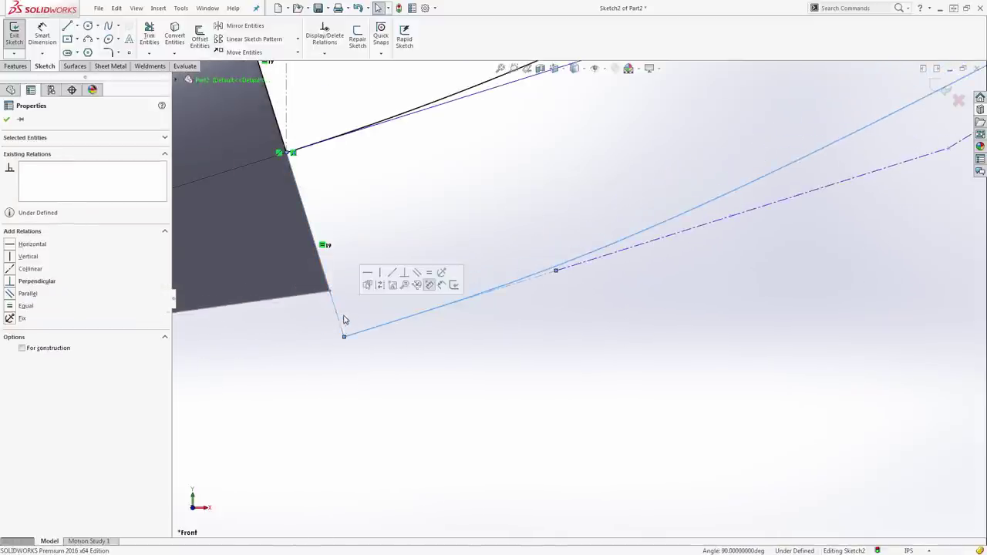
{"action": "left_click", "coordinate": [405, 275]}
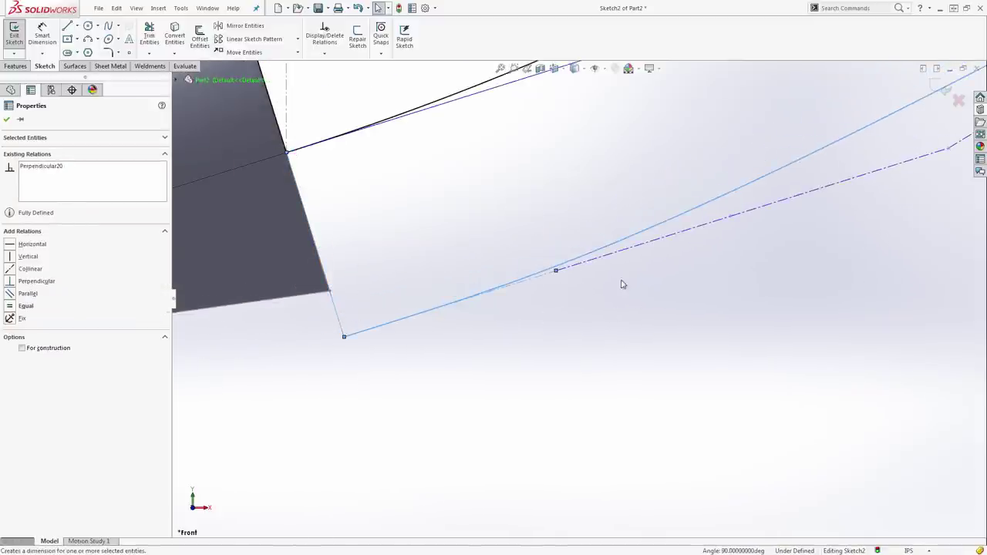
Make the lower style spline's first three control polygon segments at the handle end collinear and equal in length
{"action": "left_click", "coordinate": [592, 260]}
{"action": "left_click", "coordinate": [547, 274], "text": "ctrl"}
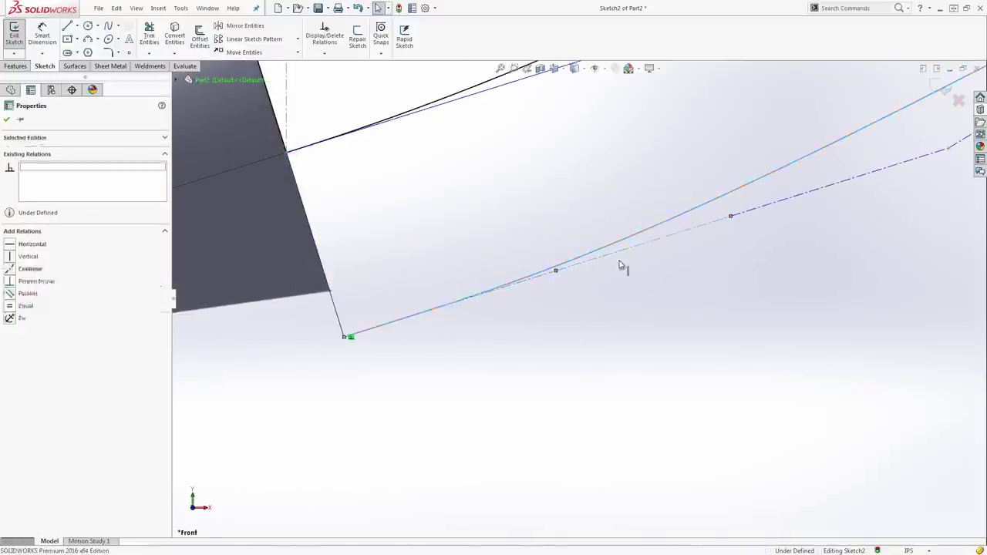
{"action": "left_click", "coordinate": [775, 203], "text": "ctrl"}
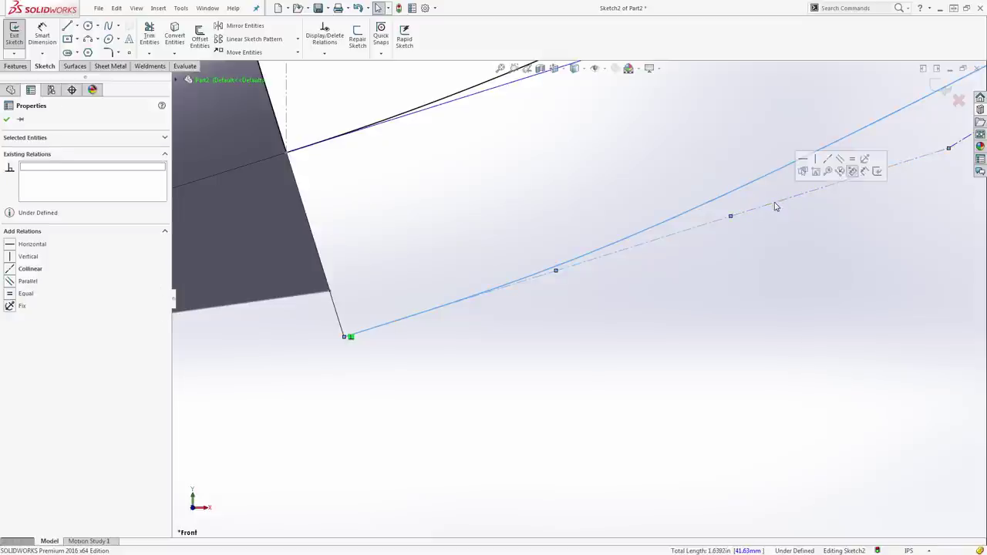
{"action": "left_click", "coordinate": [829, 161]}
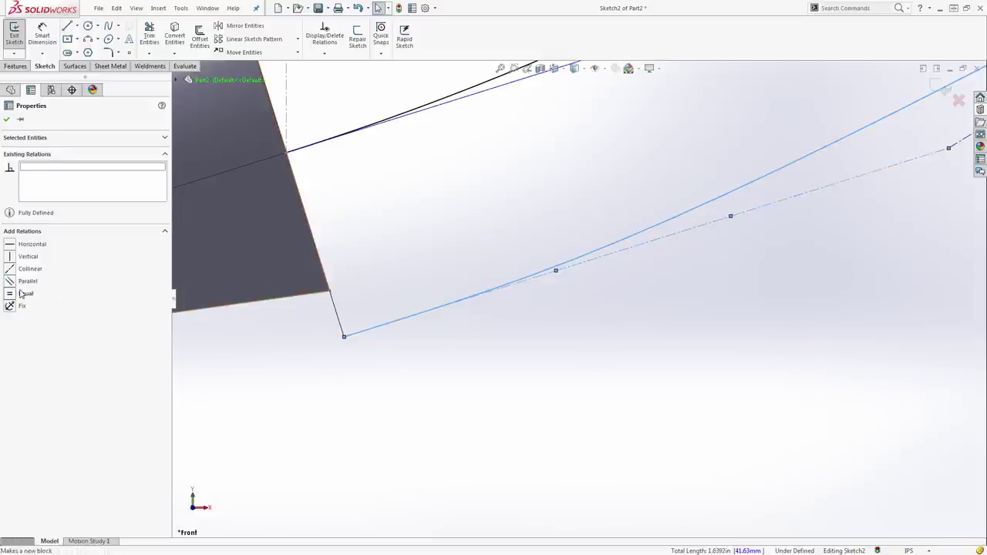
{"action": "scroll", "coordinate": [579, 297], "scroll_direction": "up", "scroll_amount": 5}
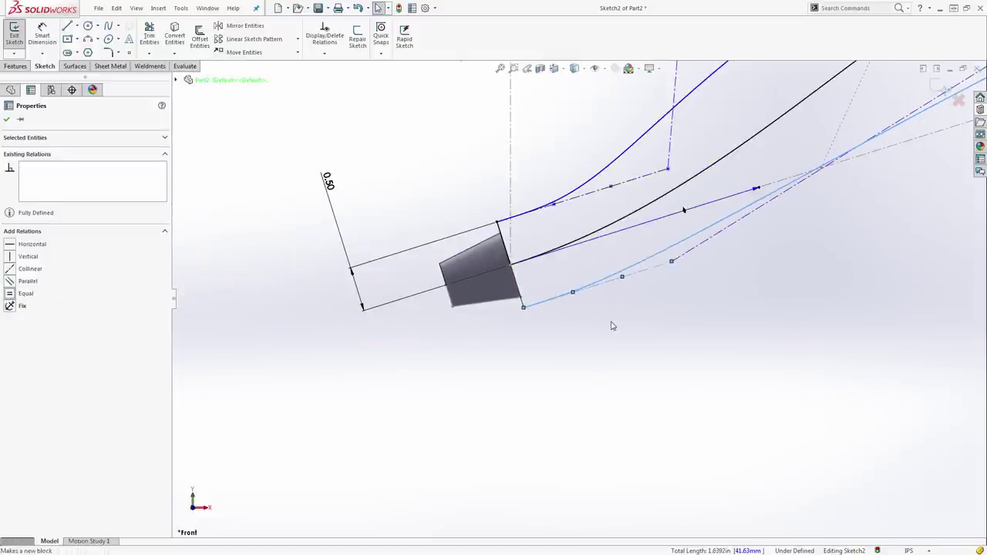
Pull a head-side control vertex of the lower style spline upward and make the spline's end control segment horizontal
{"action": "key", "text": "Escape"}
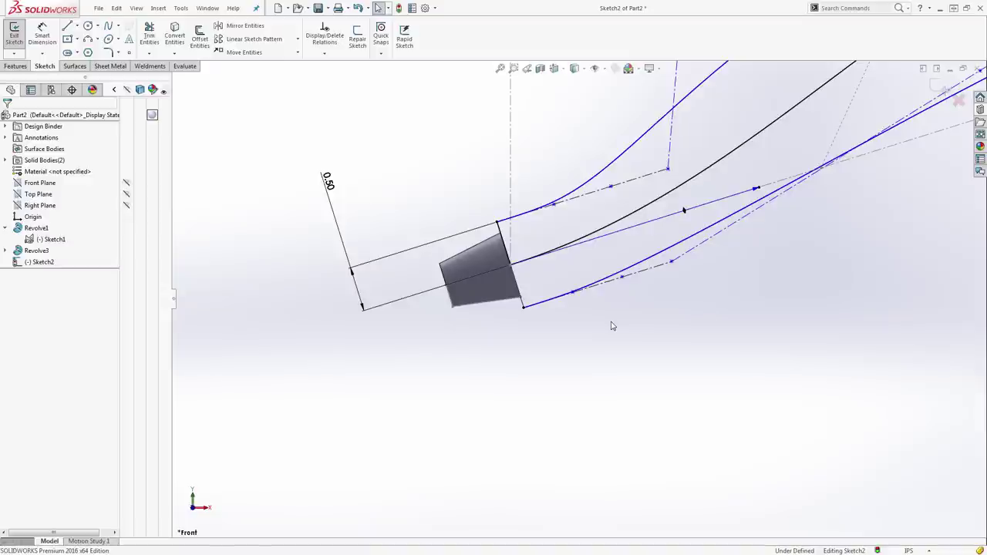
{"action": "scroll", "coordinate": [553, 365], "scroll_direction": "up", "scroll_amount": 8}
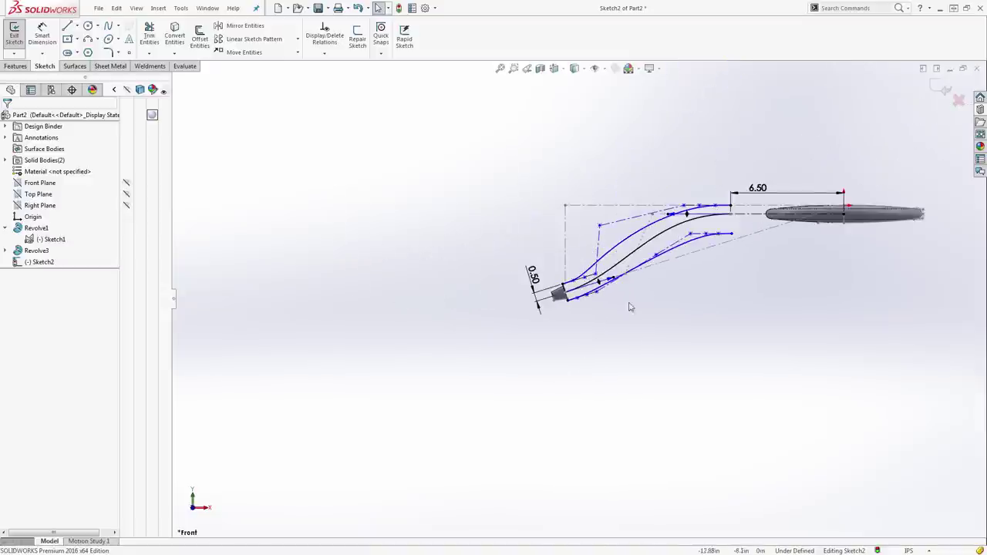
{"action": "scroll", "coordinate": [681, 238], "scroll_direction": "down", "scroll_amount": 8}
{"action": "scroll", "coordinate": [732, 272], "scroll_direction": "down", "scroll_amount": 3}
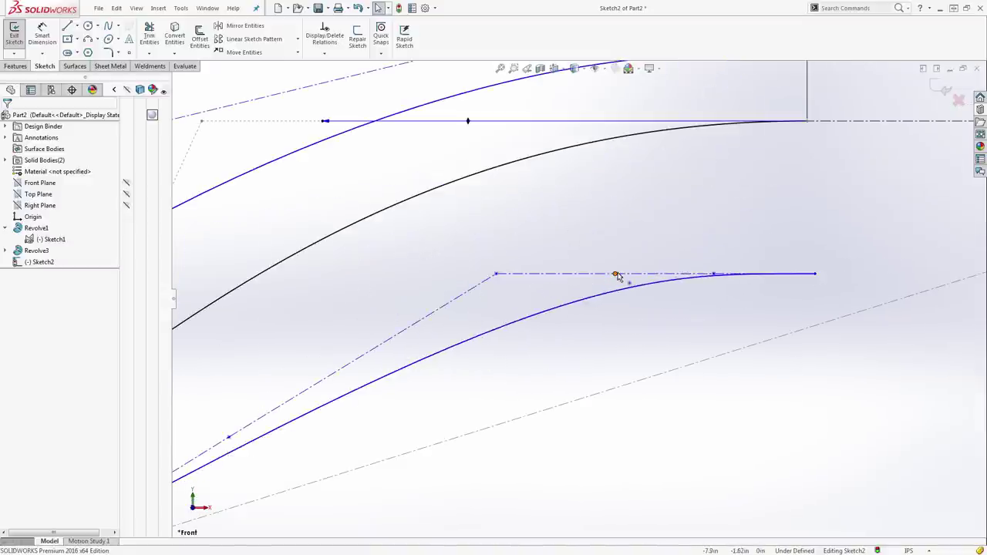
{"action": "left_click_drag", "start_coordinate": [617, 275], "coordinate": [587, 229]}
{"action": "left_click", "coordinate": [733, 273]}
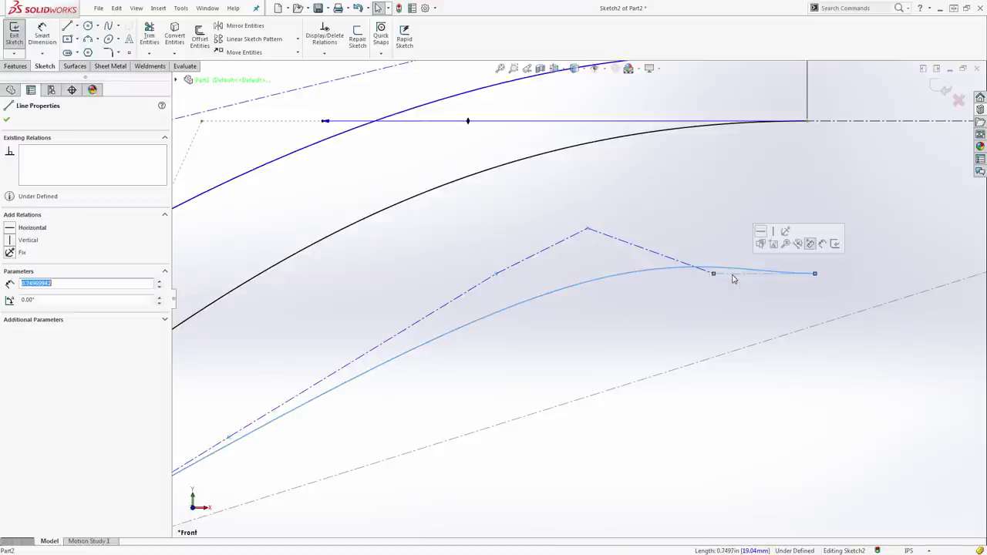
{"action": "left_click", "coordinate": [760, 233]}
Align the lower style spline's head-side endpoint vertically with the middle curve's endpoint
{"action": "scroll", "coordinate": [753, 307], "scroll_direction": "up", "scroll_amount": 1}
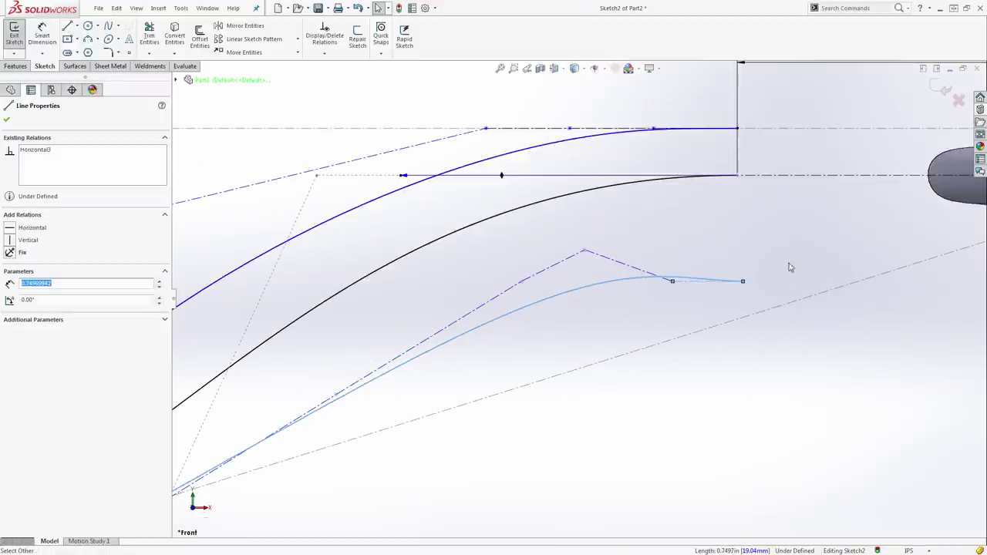
{"action": "left_click", "coordinate": [738, 175]}
{"action": "left_click", "coordinate": [738, 128], "text": "ctrl"}
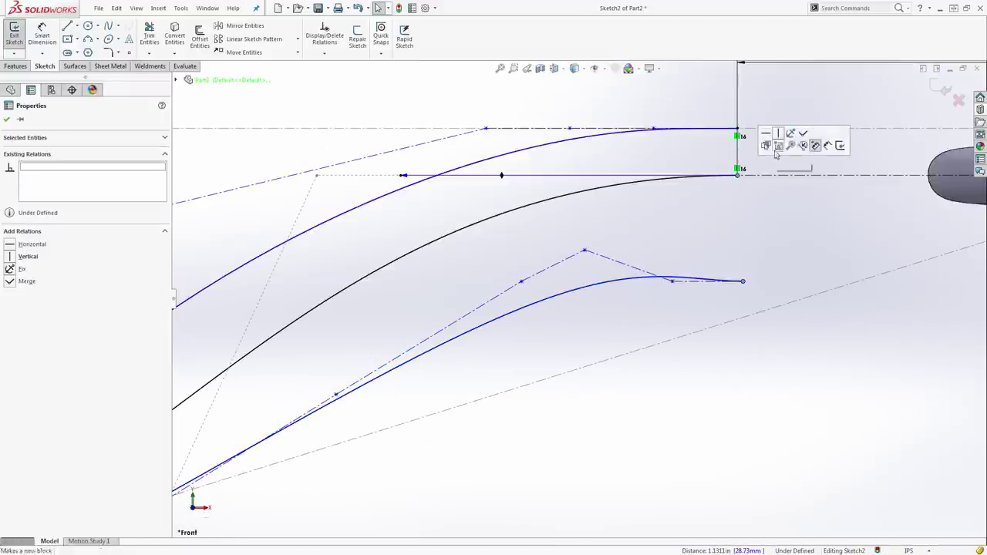
{"action": "left_click", "coordinate": [777, 135]}
{"action": "left_click", "coordinate": [769, 196]}
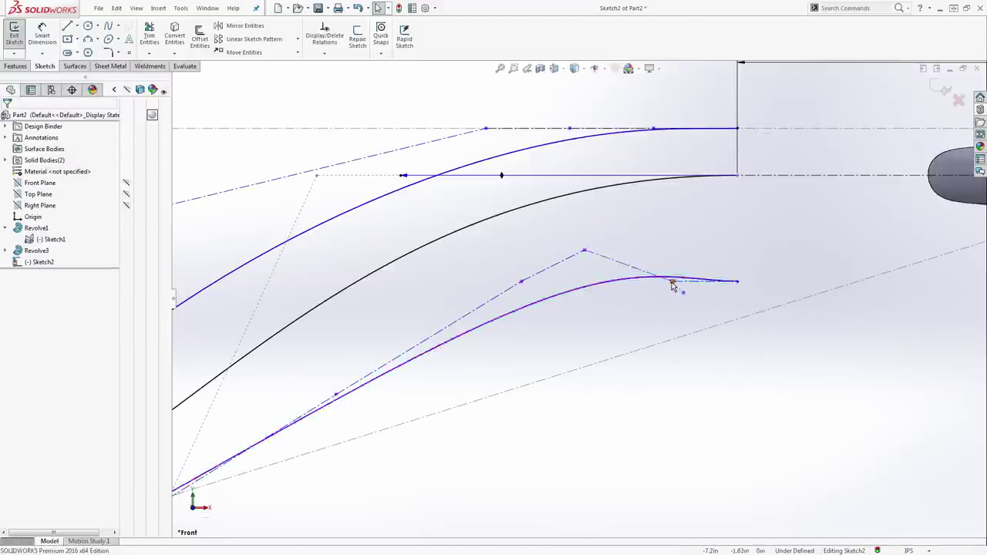
Lengthen the lower spline's horizontal end segment toward the handle and display the spline's curvature comb
{"action": "left_click_drag", "start_coordinate": [671, 281], "coordinate": [620, 283]}
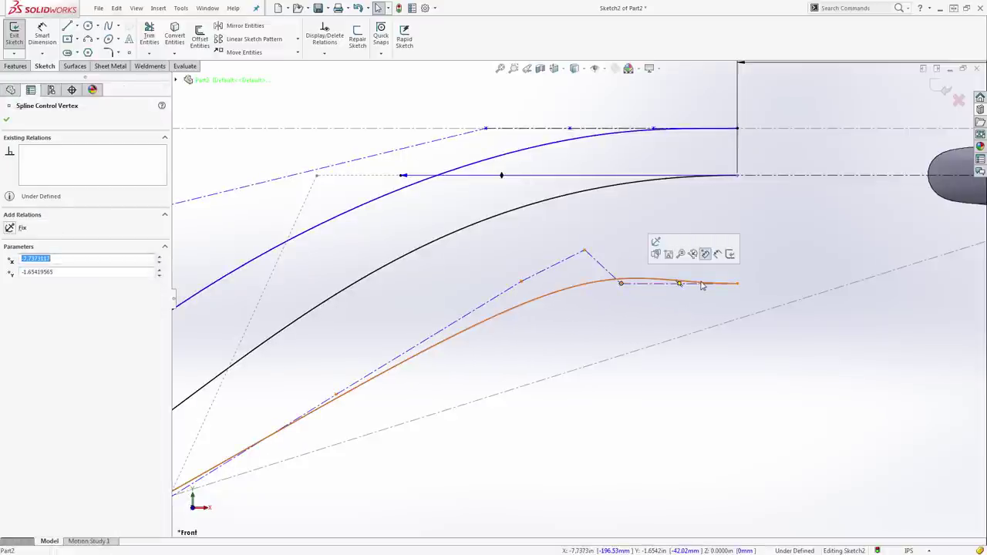
{"action": "left_click", "coordinate": [659, 282]}
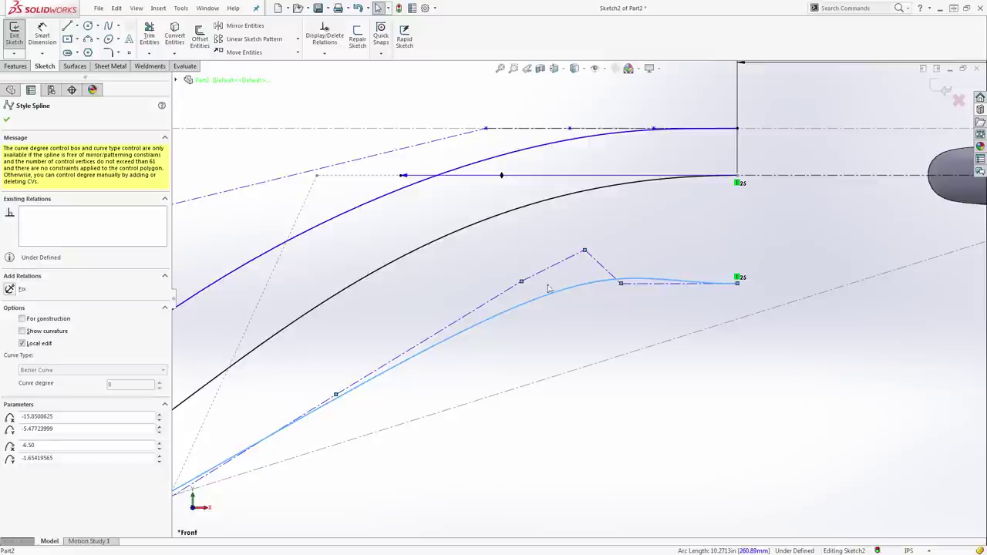
{"action": "left_click", "coordinate": [23, 331]}
{"action": "scroll", "coordinate": [702, 386], "scroll_direction": "up", "scroll_amount": 5}
{"action": "left_click", "coordinate": [684, 355]}
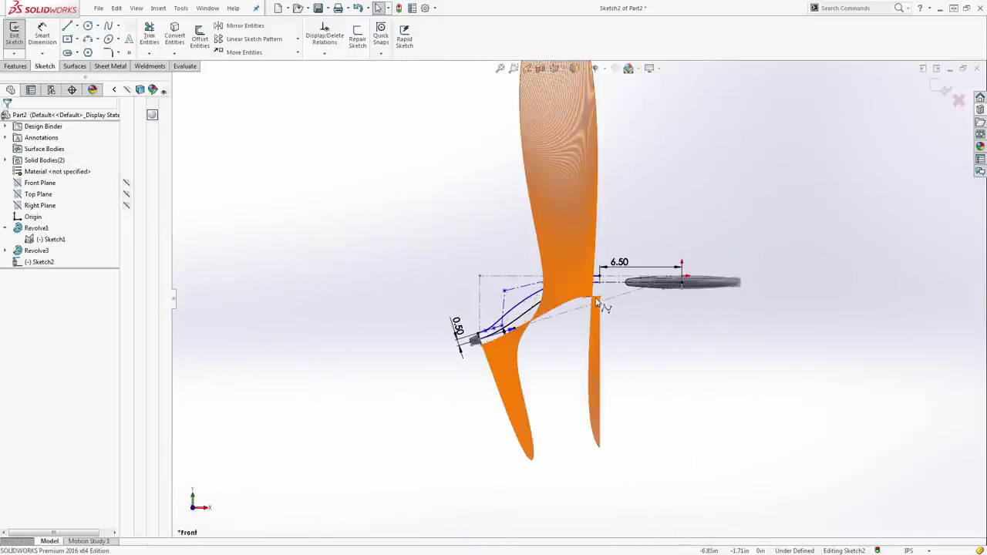
{"action": "left_click", "coordinate": [598, 303]}
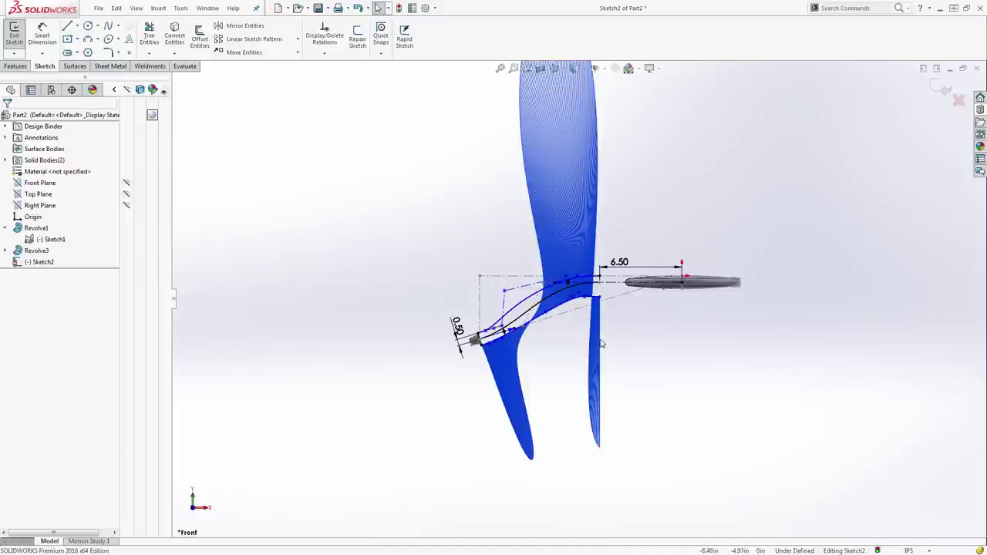
{"action": "scroll", "coordinate": [598, 305], "scroll_direction": "up", "scroll_amount": 2}
{"action": "scroll", "coordinate": [616, 294], "scroll_direction": "down", "scroll_amount": 6}
{"action": "scroll", "coordinate": [616, 294], "scroll_direction": "down", "scroll_amount": 5}
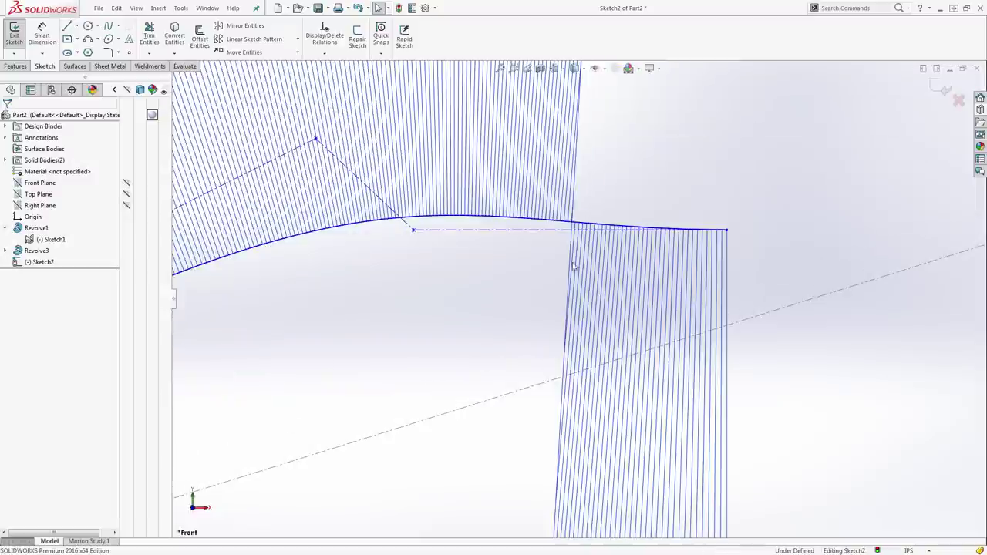
Make the lower spline's first two control polygon segments at the head side collinear and equal in length
{"action": "left_click", "coordinate": [546, 231]}
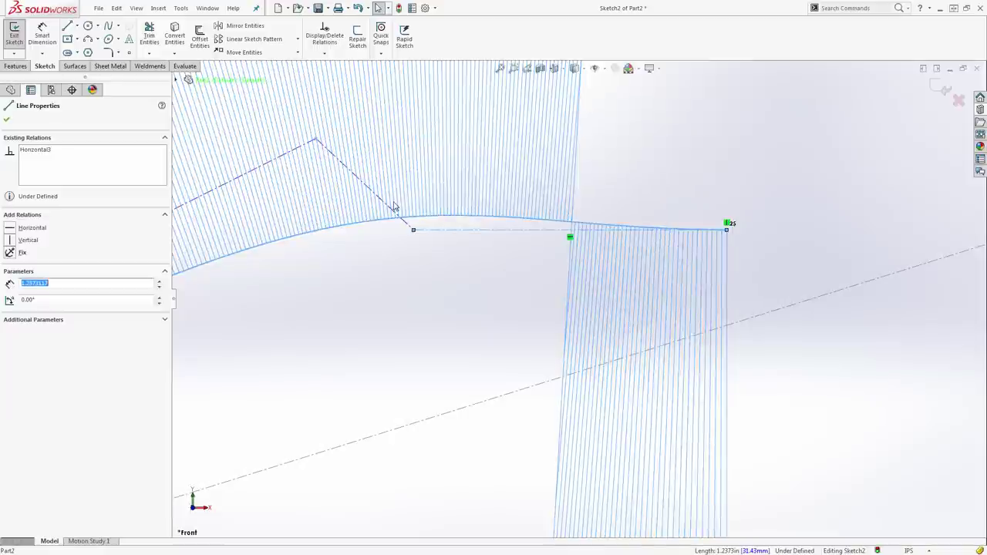
{"action": "left_click", "coordinate": [390, 219], "text": "ctrl"}
{"action": "left_click", "coordinate": [432, 157]}
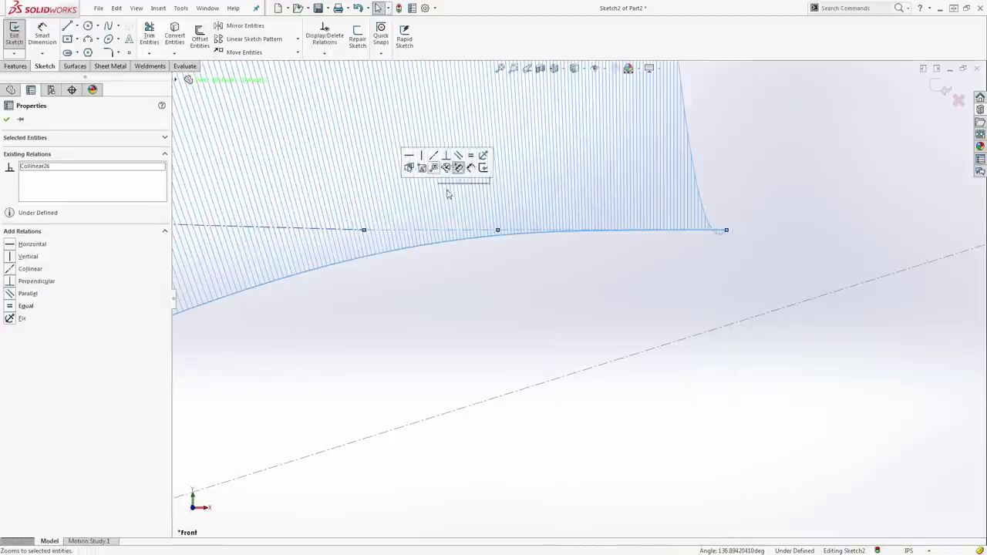
{"action": "scroll", "coordinate": [571, 319], "scroll_direction": "up", "scroll_amount": 5}
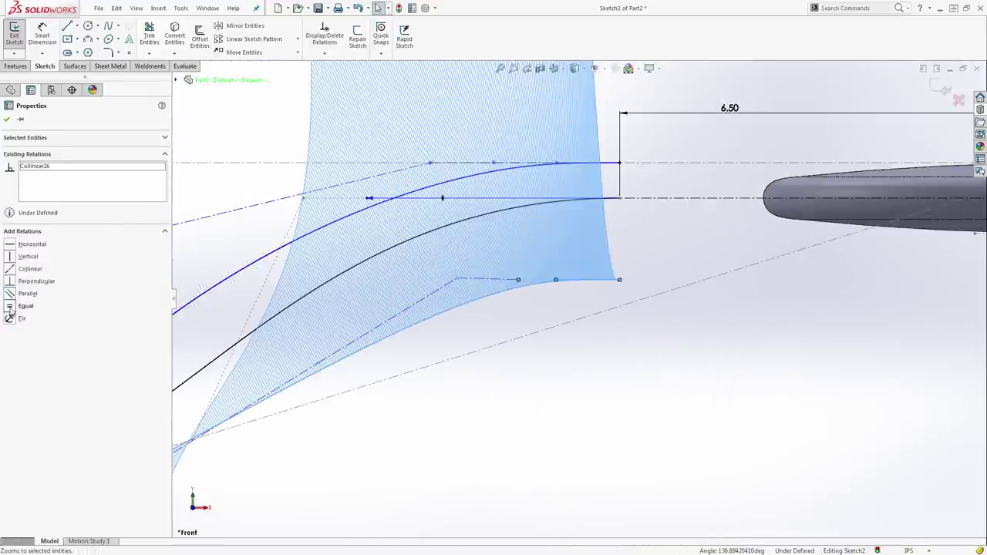
{"action": "left_click", "coordinate": [10, 308]}
{"action": "scroll", "coordinate": [644, 357], "scroll_direction": "up", "scroll_amount": 5}
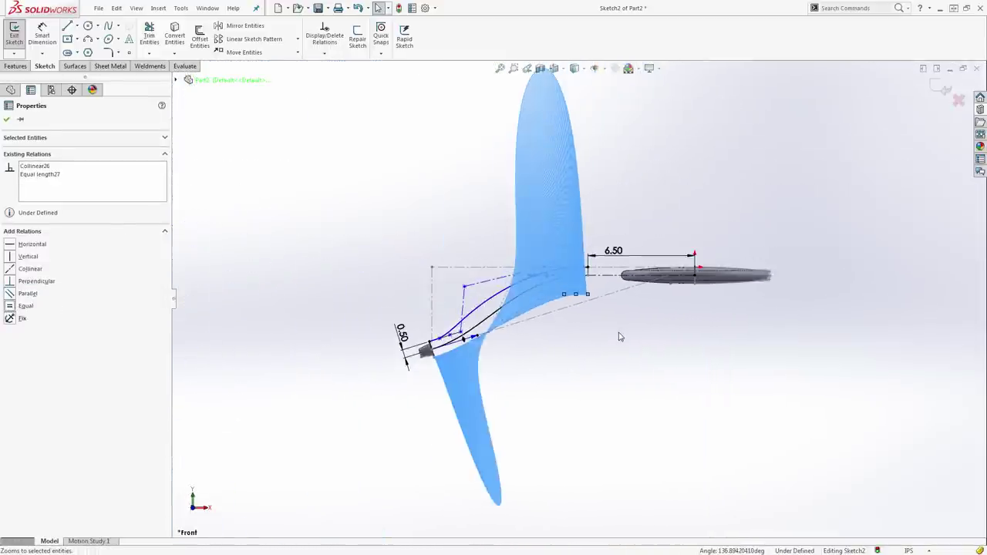
{"action": "scroll", "coordinate": [588, 314], "scroll_direction": "down", "scroll_amount": 10}
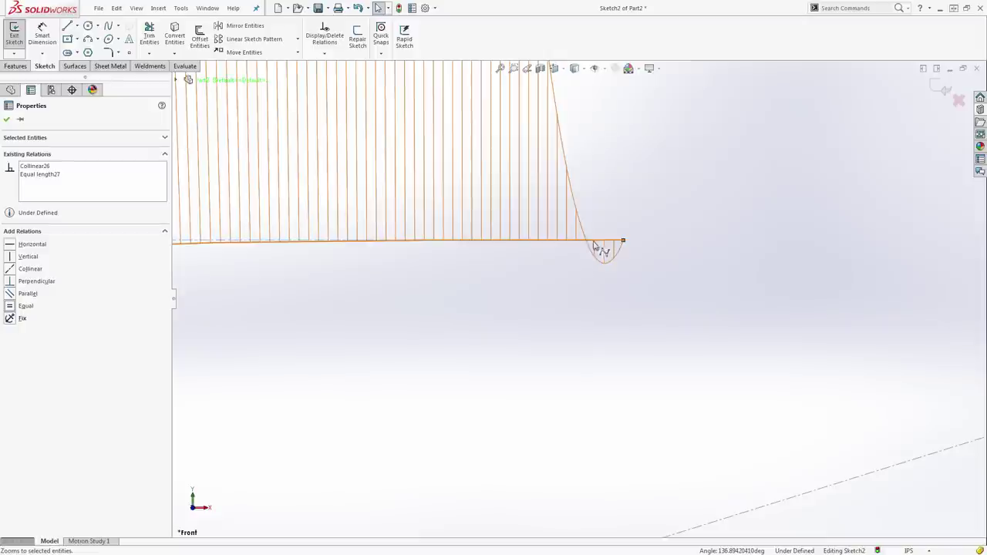
{"action": "scroll", "coordinate": [603, 255], "scroll_direction": "up", "scroll_amount": 12}
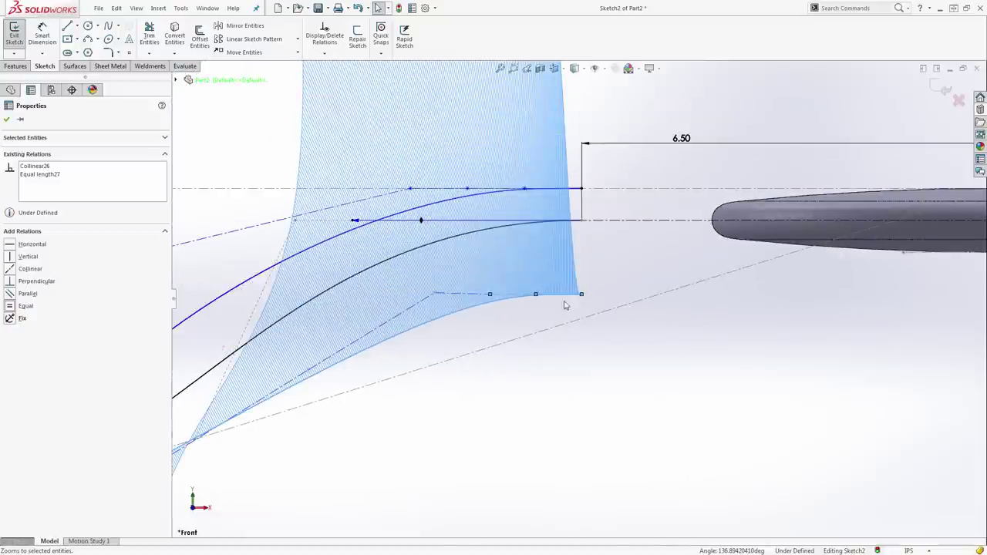
Make the lower spline's third head-side control segment collinear with and equal in length to the second
{"action": "left_click", "coordinate": [479, 295]}
{"action": "left_click", "coordinate": [506, 295], "text": "ctrl"}
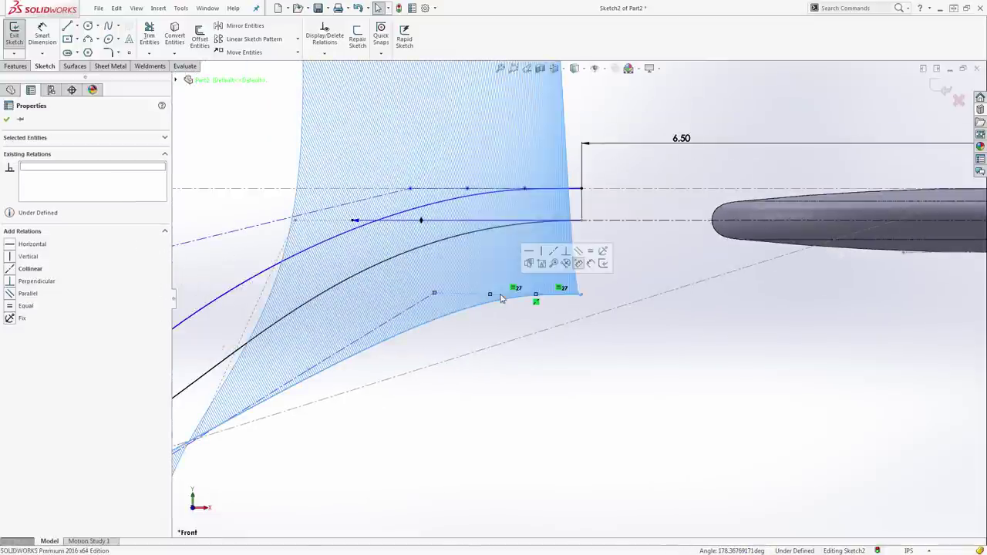
{"action": "left_click", "coordinate": [553, 261]}
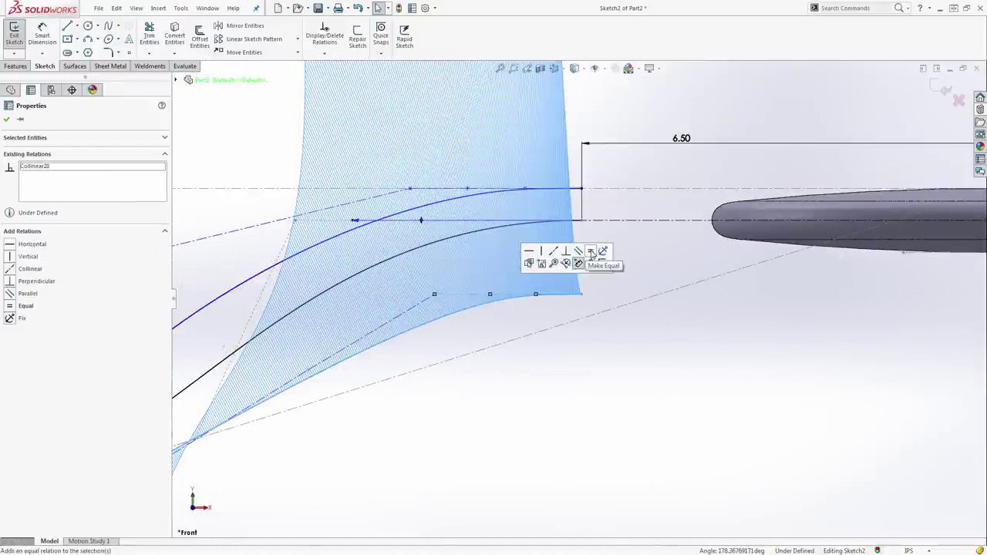
{"action": "left_click", "coordinate": [595, 343]}
Examine the lower spline's curvature comb at its head-side end and along the whole handle profile
{"action": "scroll", "coordinate": [583, 304], "scroll_direction": "up", "scroll_amount": 5}
{"action": "scroll", "coordinate": [590, 299], "scroll_direction": "down", "scroll_amount": 10}
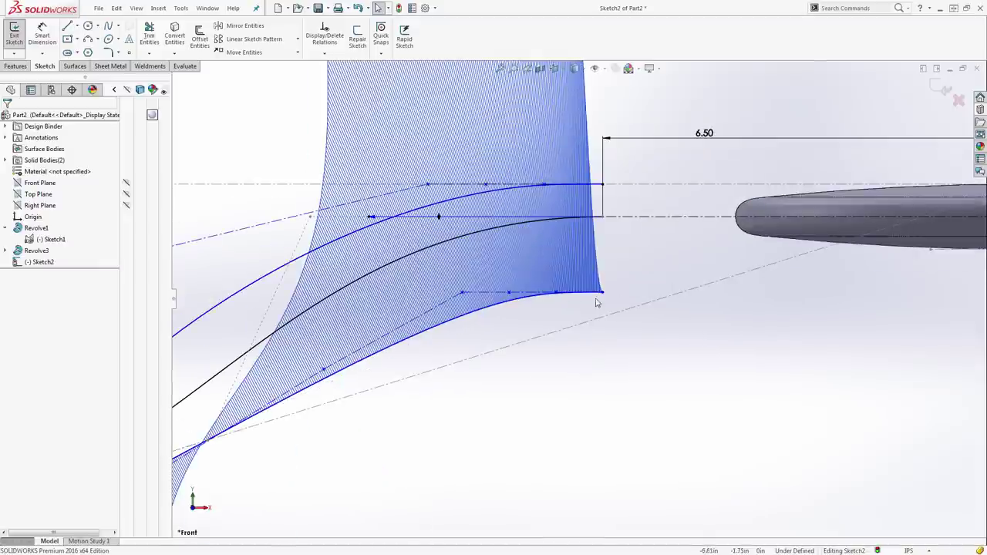
{"action": "scroll", "coordinate": [573, 293], "scroll_direction": "up", "scroll_amount": 4}
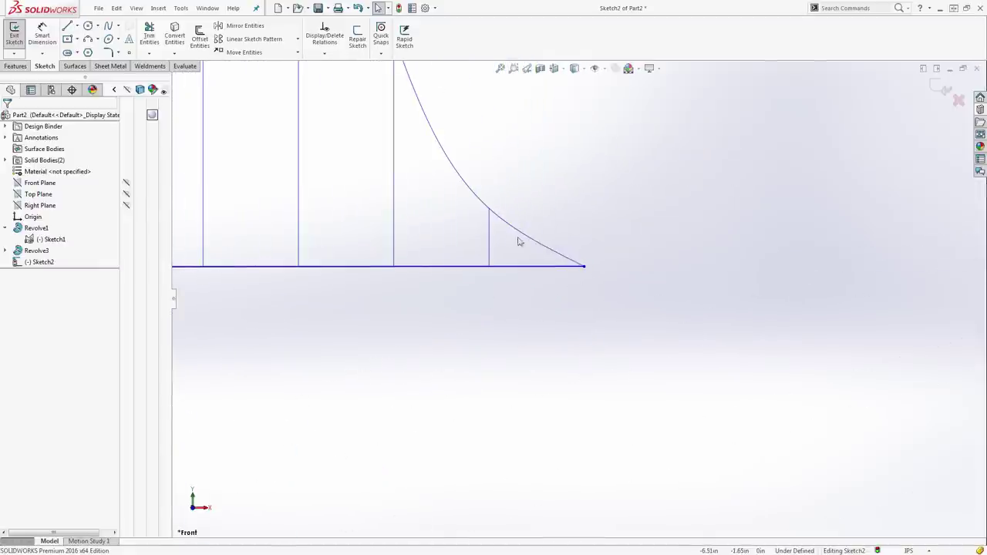
{"action": "scroll", "coordinate": [594, 307], "scroll_direction": "down", "scroll_amount": 6}
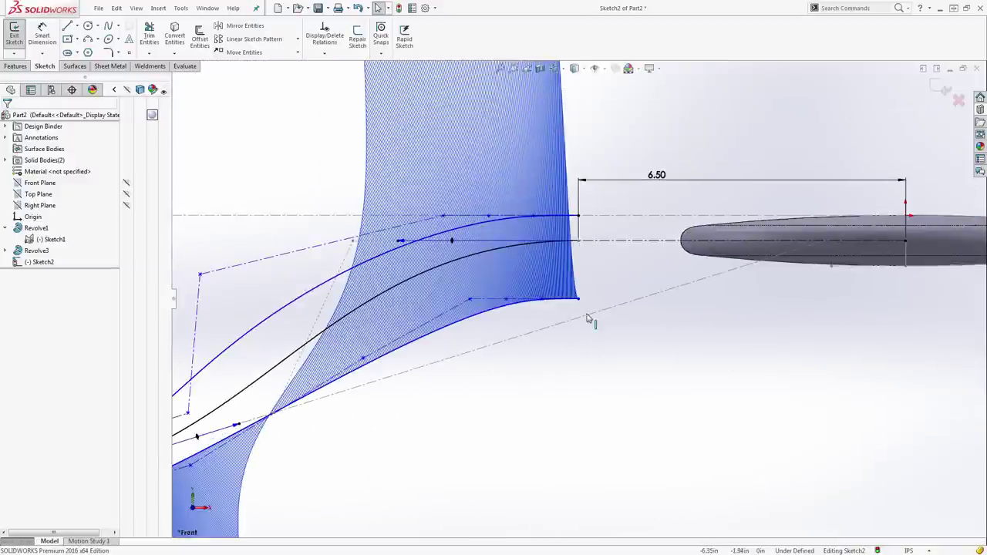
{"action": "scroll", "coordinate": [588, 319], "scroll_direction": "down", "scroll_amount": 4}
{"action": "scroll", "coordinate": [583, 316], "scroll_direction": "up", "scroll_amount": 2}
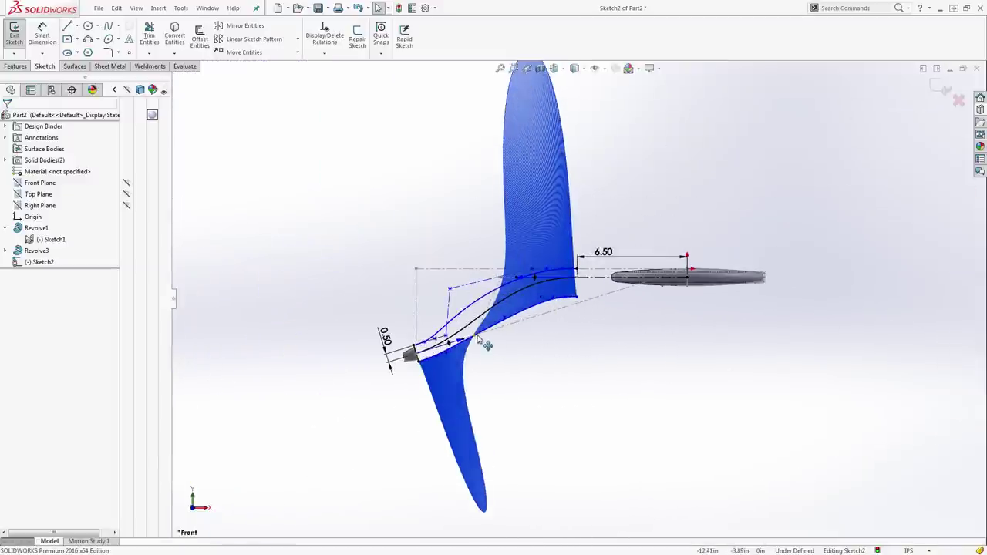
{"action": "scroll", "coordinate": [484, 346], "scroll_direction": "up", "scroll_amount": 3}
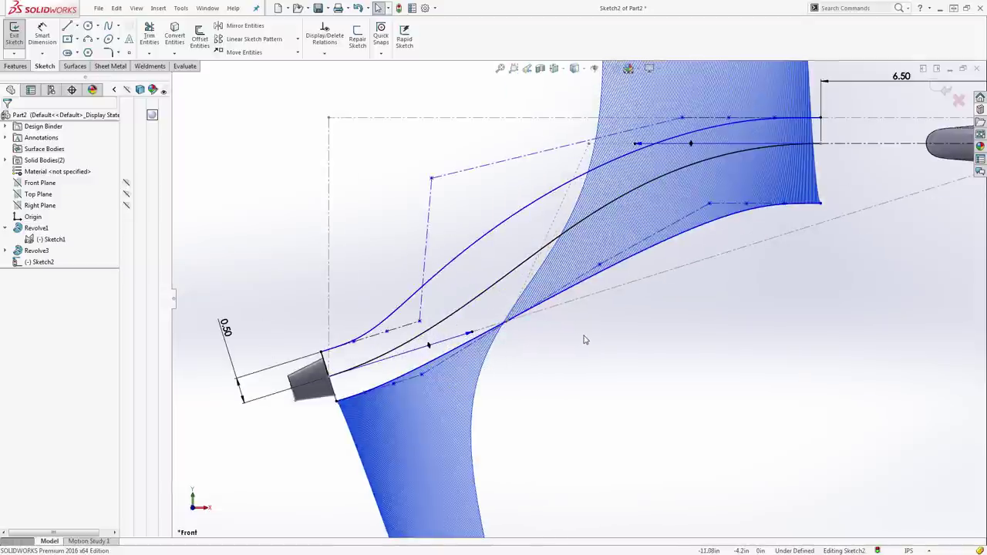
{"action": "scroll", "coordinate": [584, 340], "scroll_direction": "down", "scroll_amount": 3}
Hide the lower style spline's curvature comb
{"action": "left_click", "coordinate": [609, 284]}
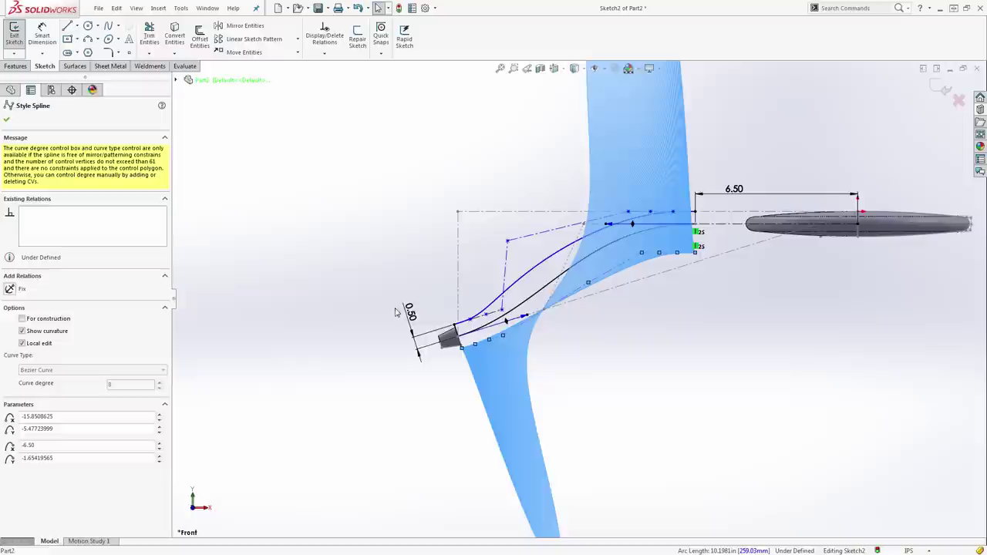
{"action": "left_click", "coordinate": [40, 330]}
{"action": "left_click", "coordinate": [702, 355]}
Raise the lower spline's head-side end to about 0.95 in below the middle curve's endpoint
{"action": "scroll", "coordinate": [652, 284], "scroll_direction": "up", "scroll_amount": 3}
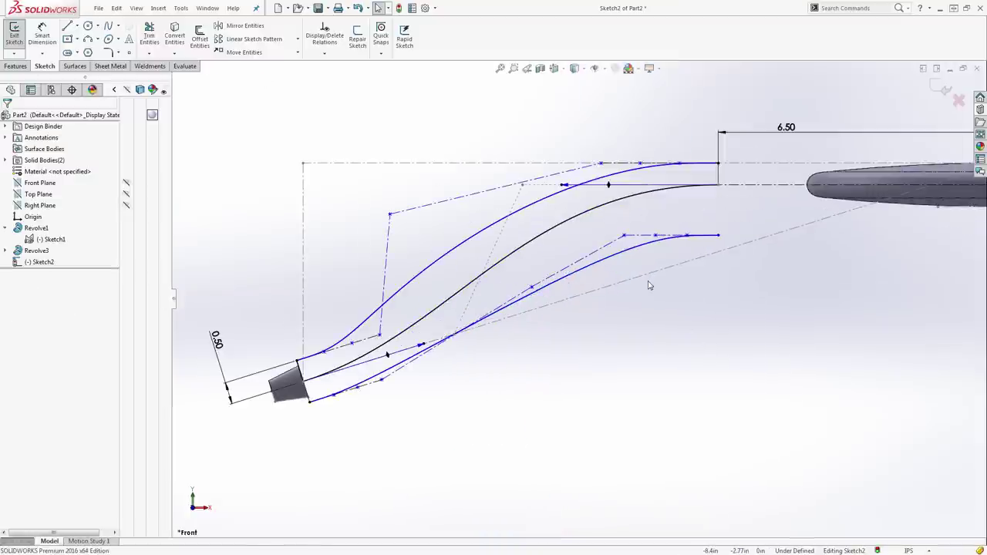
{"action": "left_click_drag", "start_coordinate": [718, 235], "coordinate": [689, 226]}
{"action": "left_click", "coordinate": [705, 252]}
{"action": "left_click", "coordinate": [700, 241]}
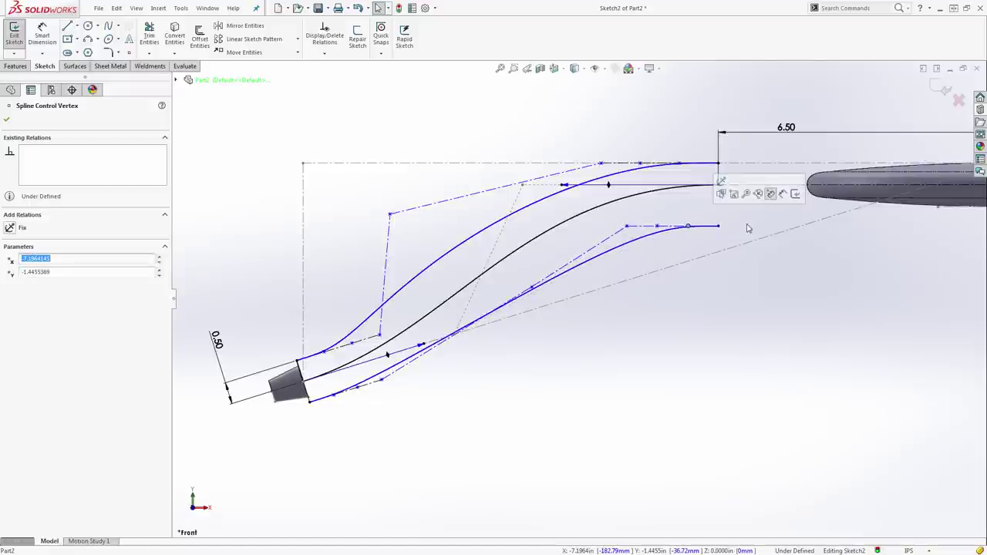
{"action": "left_click", "coordinate": [738, 225]}
Try to dimension the lower spline's head-side endpoint 0.50 in below the middle curve's endpoint, and delete that dimension
{"action": "scroll", "coordinate": [715, 213], "scroll_direction": "down", "scroll_amount": 1}
{"action": "key", "text": "s"}
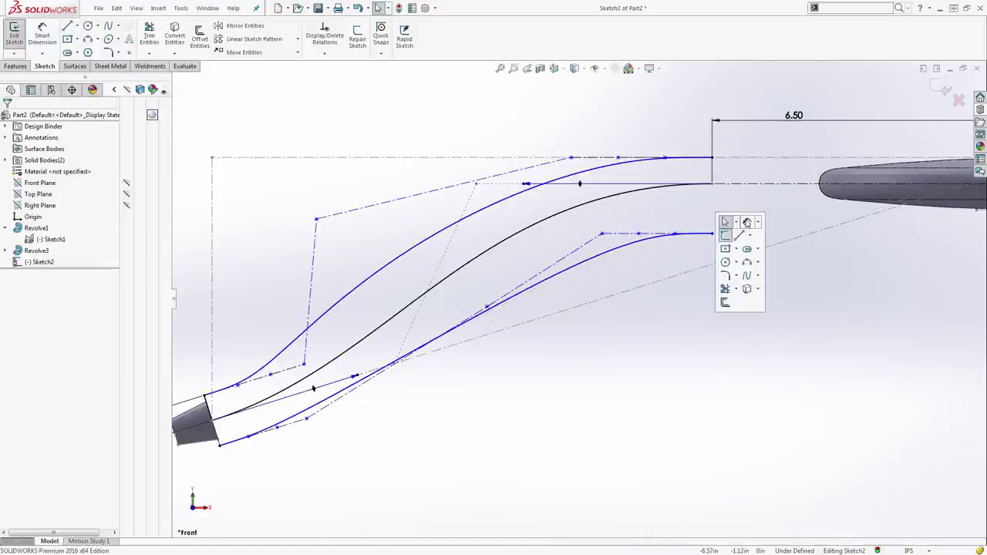
{"action": "left_click", "coordinate": [743, 221]}
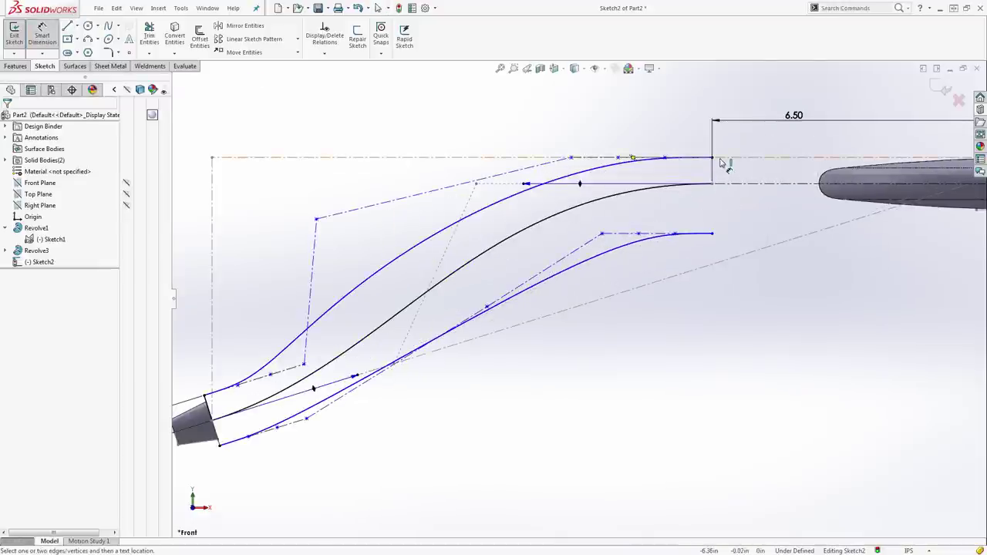
{"action": "left_click", "coordinate": [712, 183]}
{"action": "left_click", "coordinate": [712, 233]}
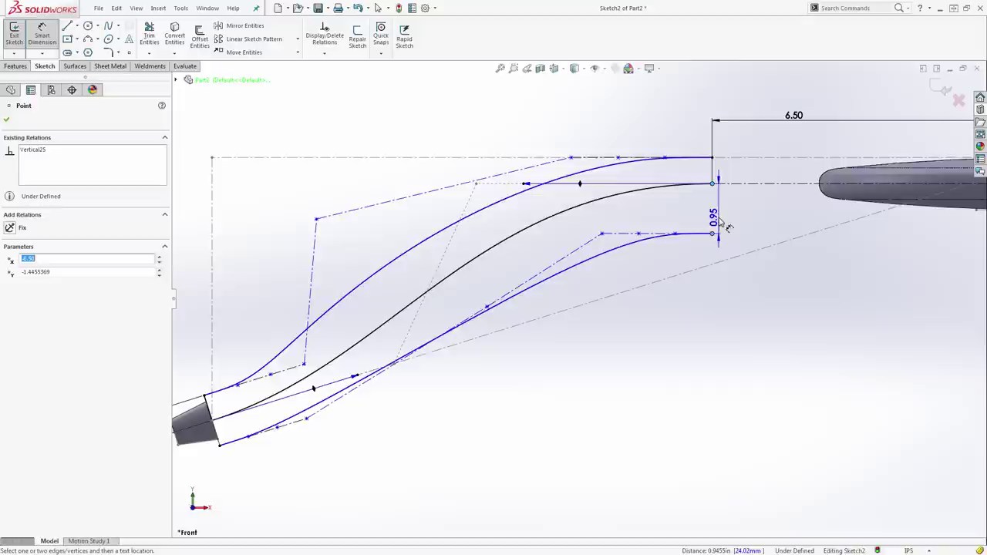
{"action": "left_click", "coordinate": [720, 209]}
{"action": "type", "text": "0.50in"}
{"action": "key", "text": "Return"}
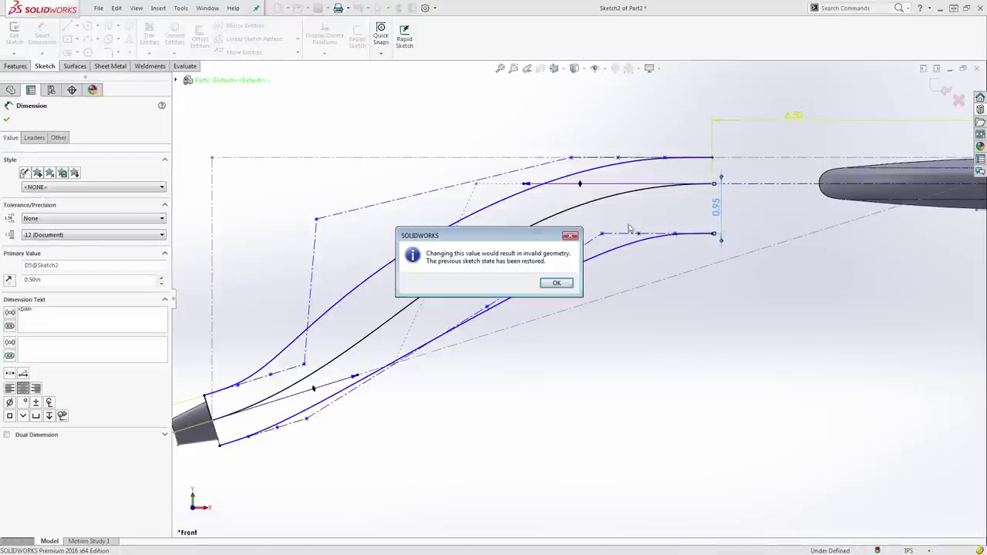
{"action": "left_click", "coordinate": [556, 284]}
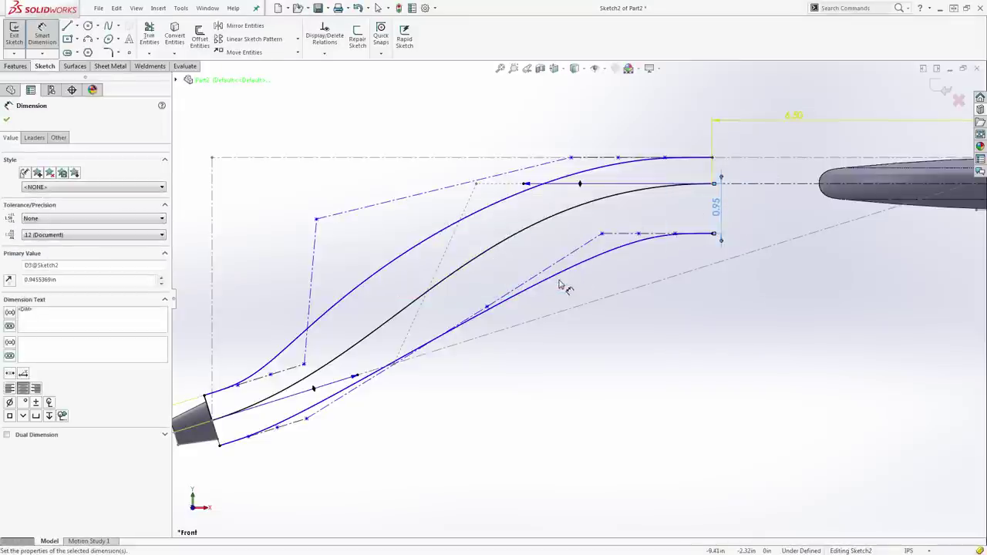
{"action": "left_click", "coordinate": [736, 211]}
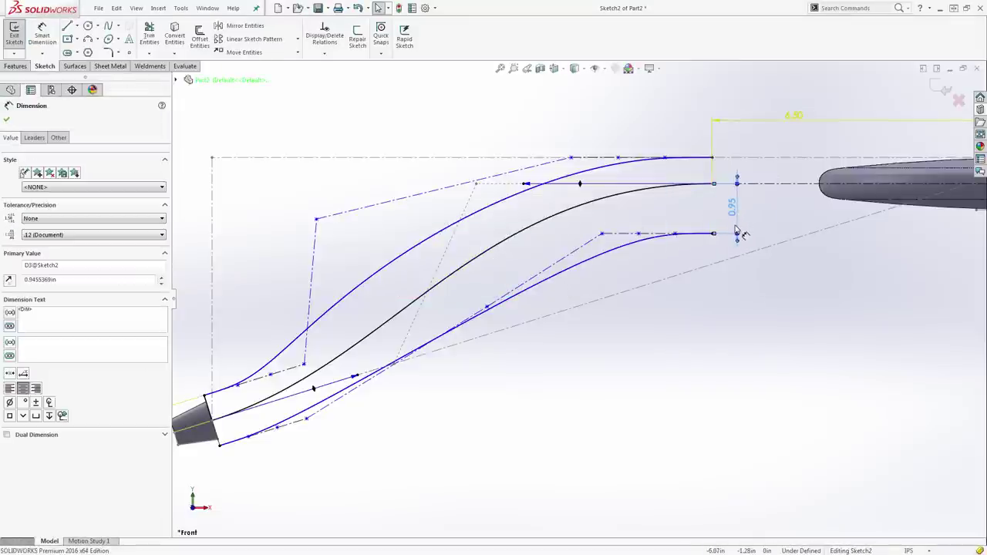
{"action": "key", "text": "Delete"}
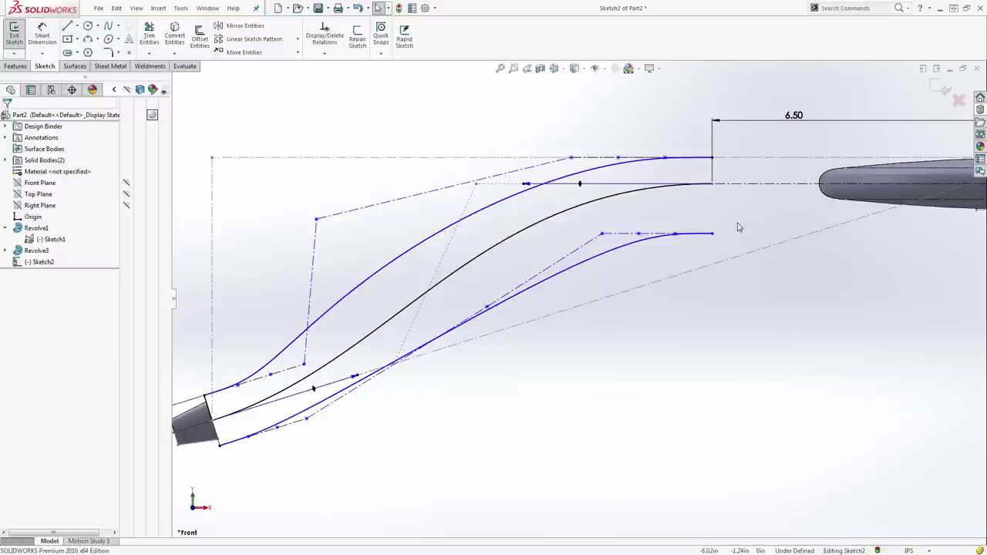
Draw a construction line from the lower spline's head-side endpoint to the middle of the shower head's underside
{"action": "key", "text": "l"}
{"action": "left_click", "coordinate": [22, 229]}
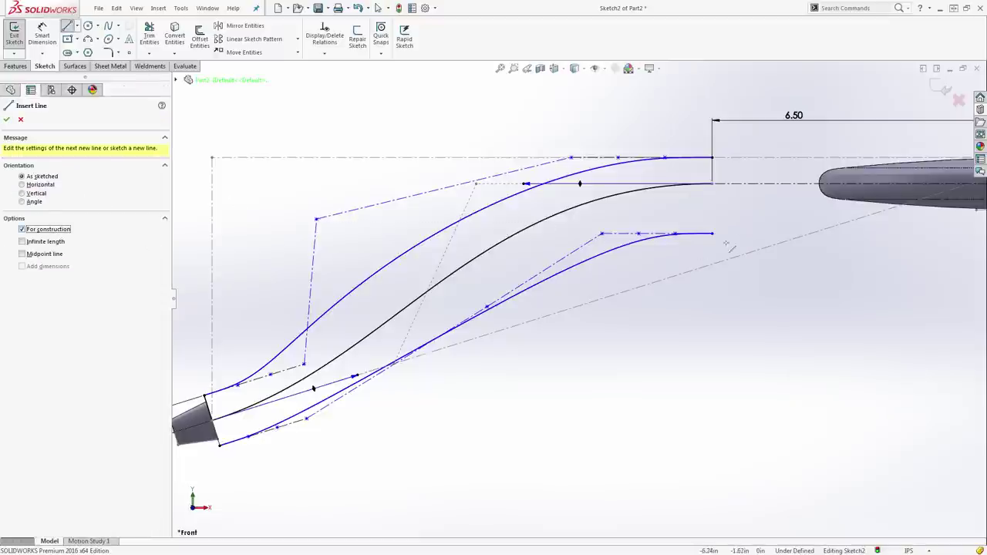
{"action": "left_click", "coordinate": [712, 233]}
{"action": "scroll", "coordinate": [718, 236], "scroll_direction": "up", "scroll_amount": 4}
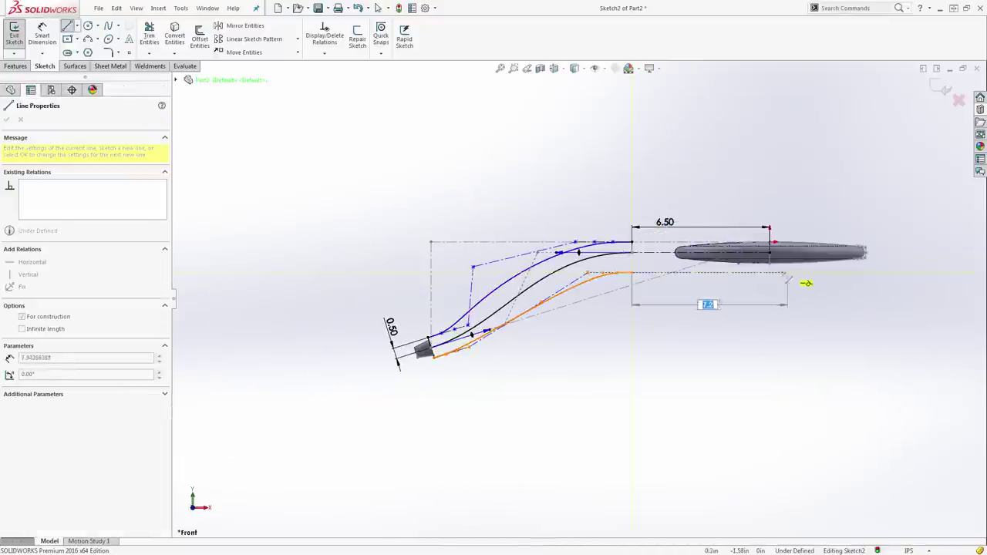
{"action": "scroll", "coordinate": [798, 262], "scroll_direction": "down", "scroll_amount": 4}
{"action": "left_click", "coordinate": [725, 273]}
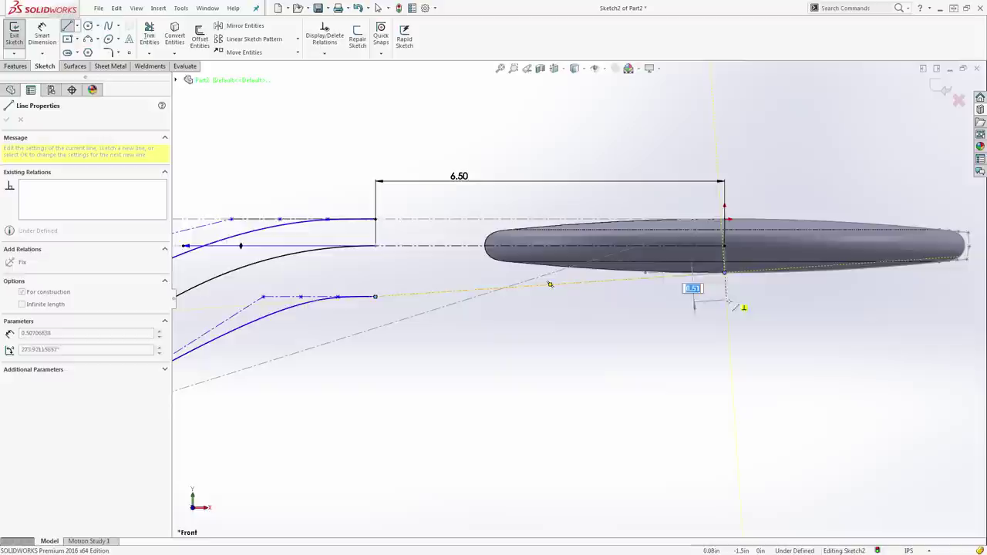
{"action": "key", "text": "Escape"}
Make the new construction line horizontal so the lower spline's endpoint aligns with the head's underside
{"action": "left_click", "coordinate": [426, 293]}
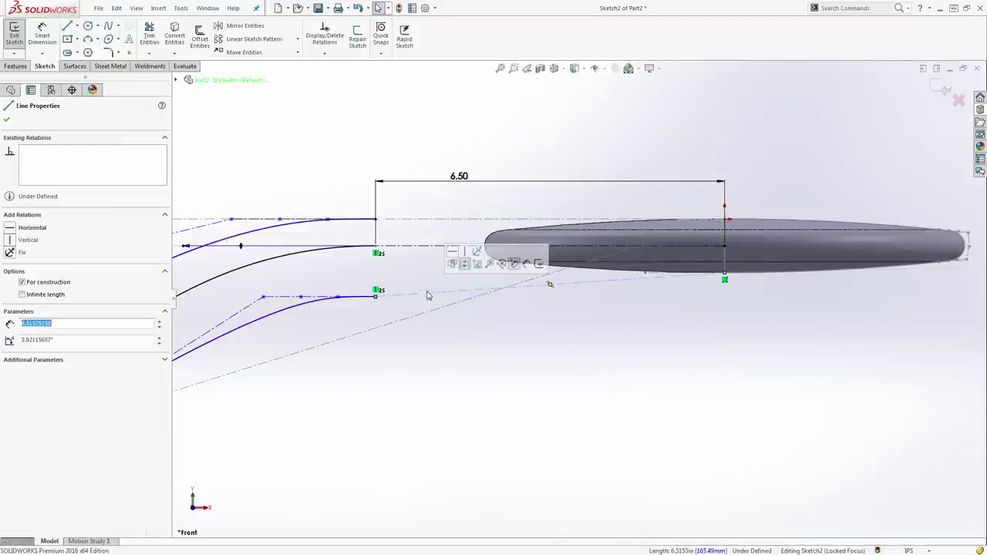
{"action": "left_click", "coordinate": [452, 252]}
{"action": "key", "text": "Escape"}
{"action": "scroll", "coordinate": [509, 300], "scroll_direction": "down", "scroll_amount": 3}
{"action": "scroll", "coordinate": [540, 305], "scroll_direction": "up", "scroll_amount": 3}
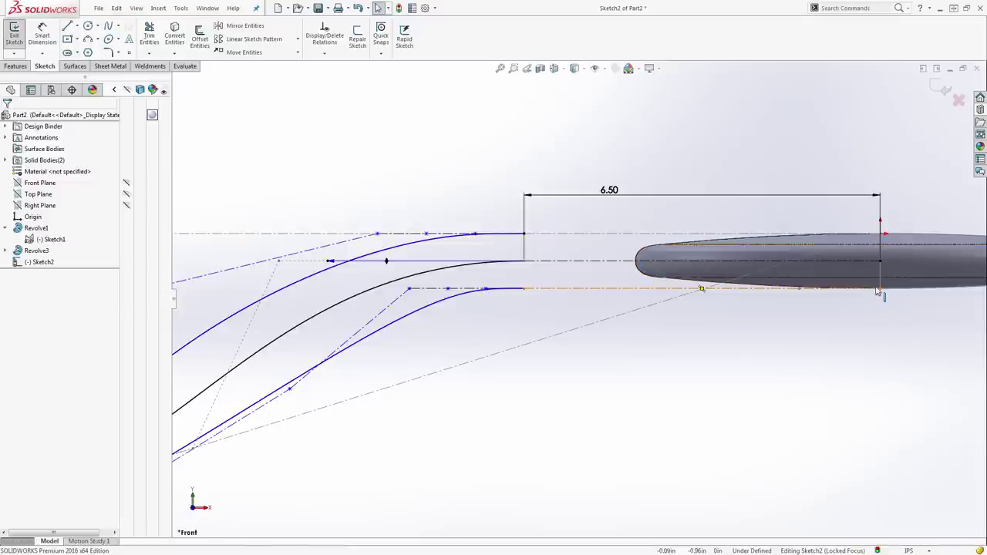
{"action": "scroll", "coordinate": [578, 291], "scroll_direction": "up", "scroll_amount": 4}
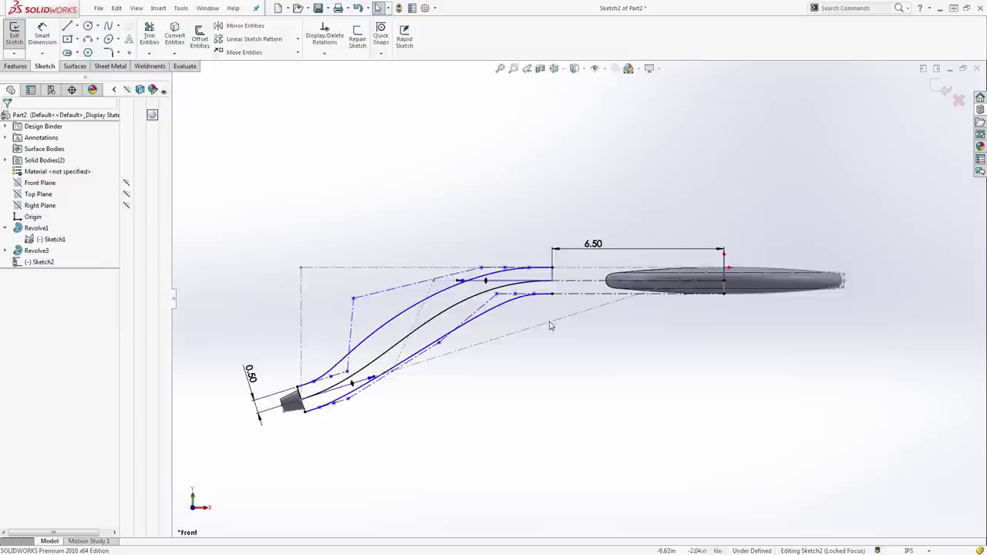
Reshape the lower spline by moving its middle control vertex up above the upper horizontal construction line
{"action": "scroll", "coordinate": [551, 324], "scroll_direction": "down", "scroll_amount": 3}
{"action": "scroll", "coordinate": [497, 309], "scroll_direction": "down", "scroll_amount": 3}
{"action": "mouse_move", "coordinate": [529, 272]}
{"action": "left_mouse_down"}
{"action": "mouse_move", "coordinate": [571, 278]}
{"action": "mouse_move", "coordinate": [524, 289]}
{"action": "mouse_move", "coordinate": [578, 288]}
{"action": "mouse_move", "coordinate": [549, 287]}
{"action": "left_mouse_up"}
{"action": "scroll", "coordinate": [563, 301], "scroll_direction": "up", "scroll_amount": 5}
{"action": "left_click_drag", "start_coordinate": [485, 348], "coordinate": [438, 392]}
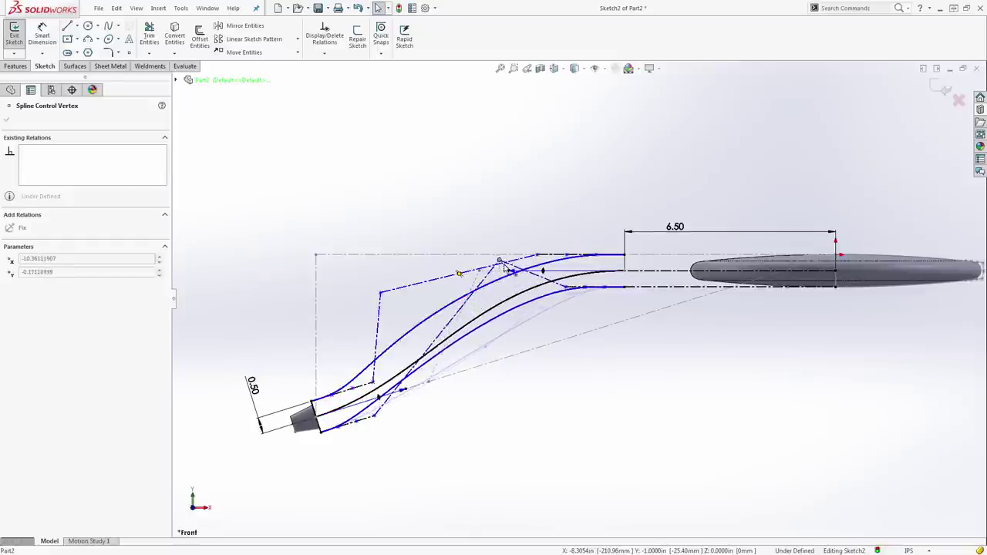
{"action": "left_click_drag", "start_coordinate": [542, 276], "coordinate": [537, 302]}
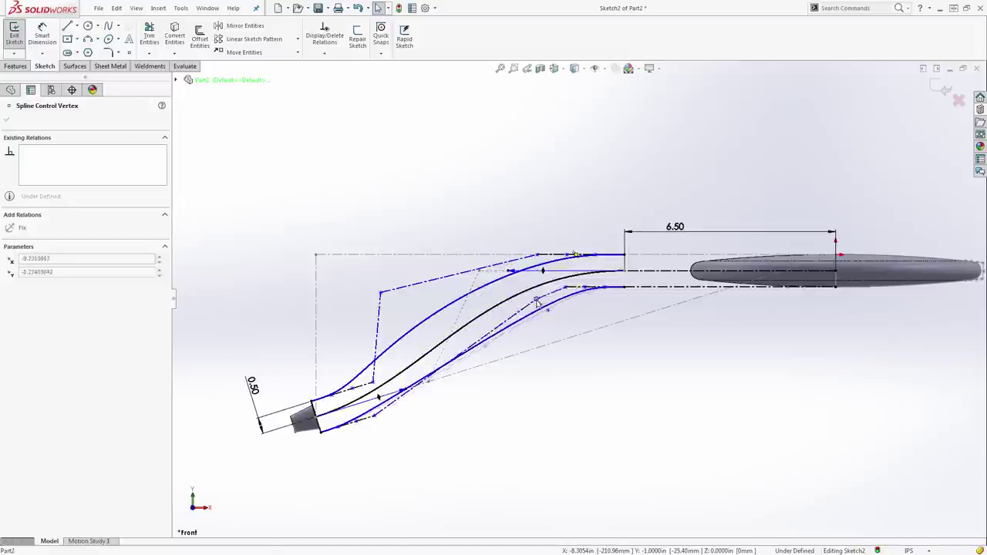
{"action": "left_click_drag", "start_coordinate": [517, 260], "coordinate": [504, 234]}
Insert another control vertex on the lower spline's long middle control polygon segment
{"action": "right_click", "coordinate": [429, 346]}
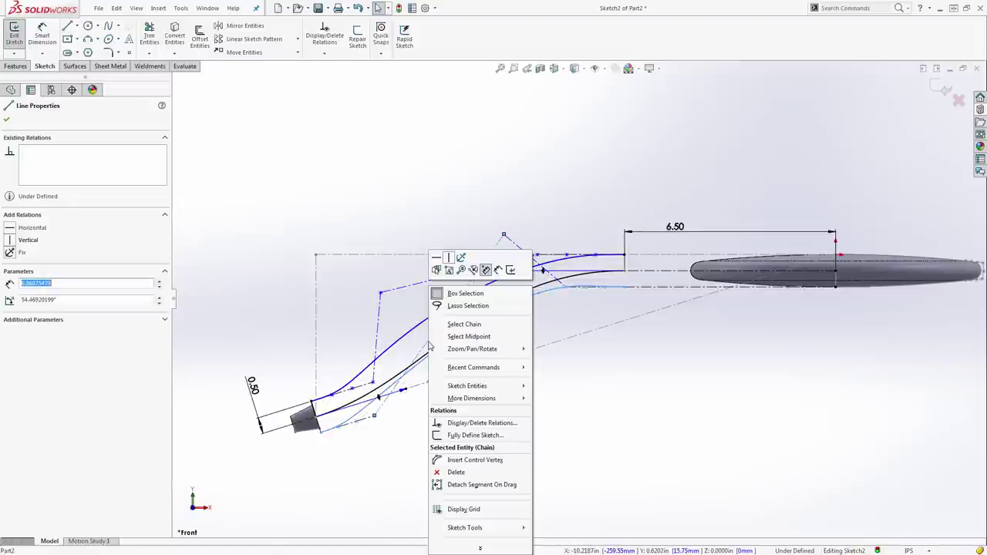
{"action": "left_click", "coordinate": [475, 460]}
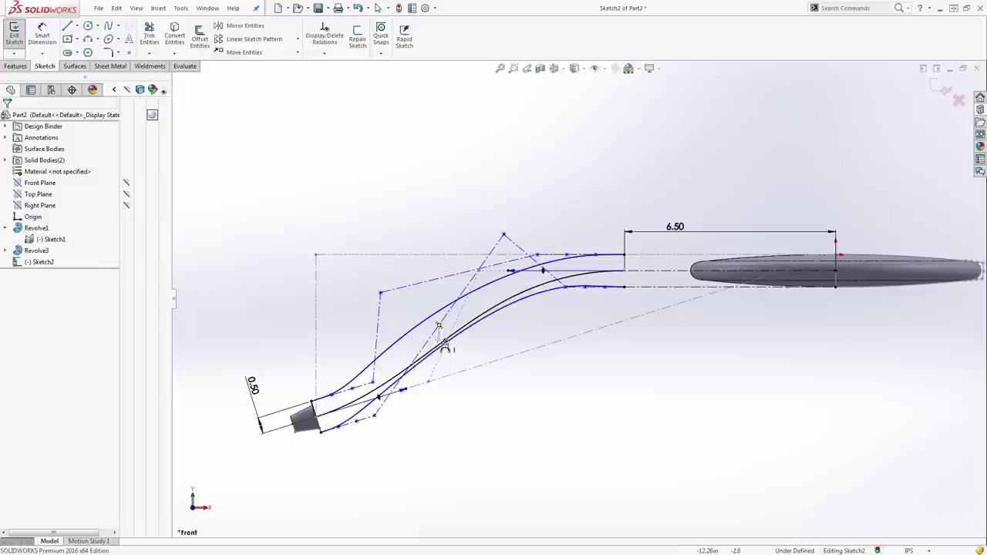
{"action": "left_click", "coordinate": [438, 354]}
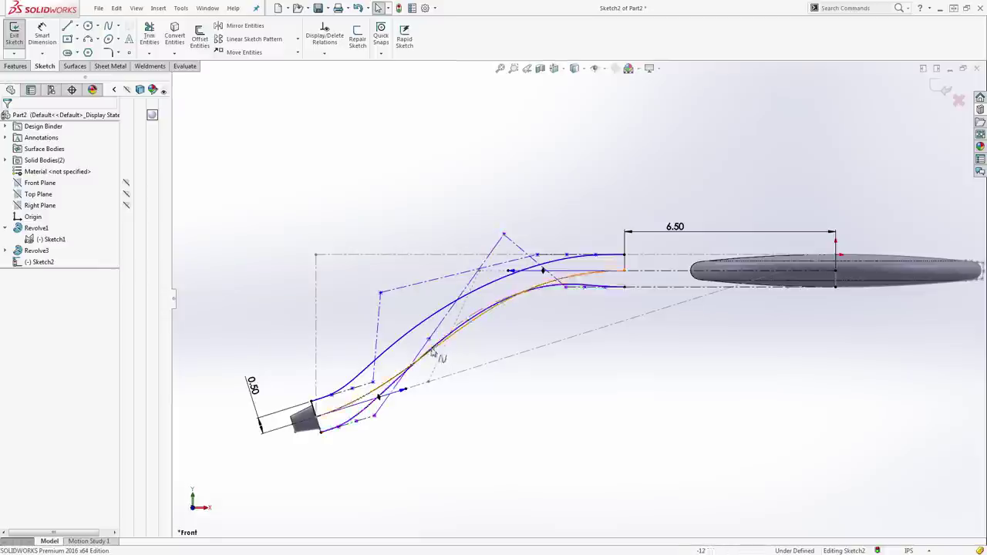
Move the lower spline's two middle control vertices to about (-13.12, 0.75) and (-9.38, -4.80) in
{"action": "left_click_drag", "start_coordinate": [429, 341], "coordinate": [469, 442]}
{"action": "left_click_drag", "start_coordinate": [504, 236], "coordinate": [410, 230]}
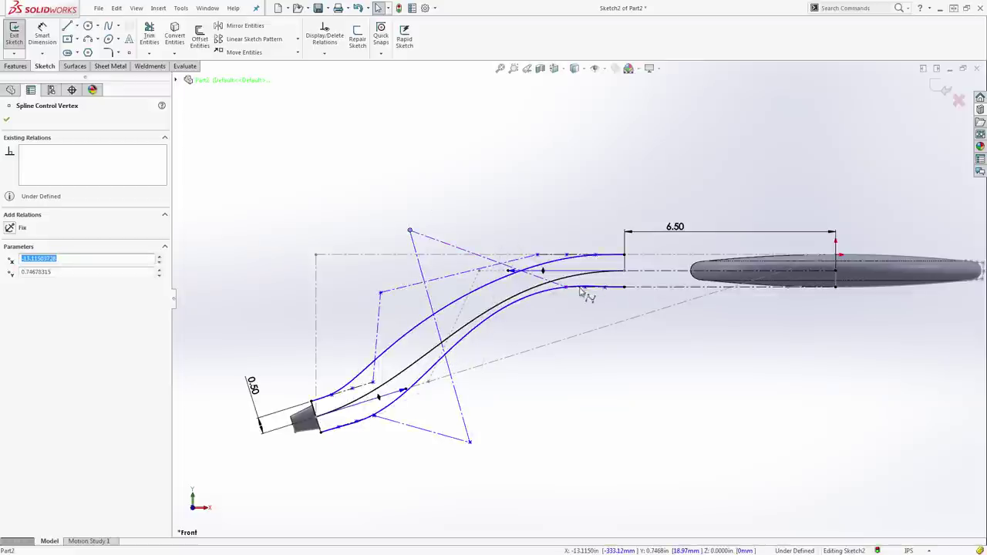
{"action": "left_click_drag", "start_coordinate": [471, 442], "coordinate": [531, 414]}
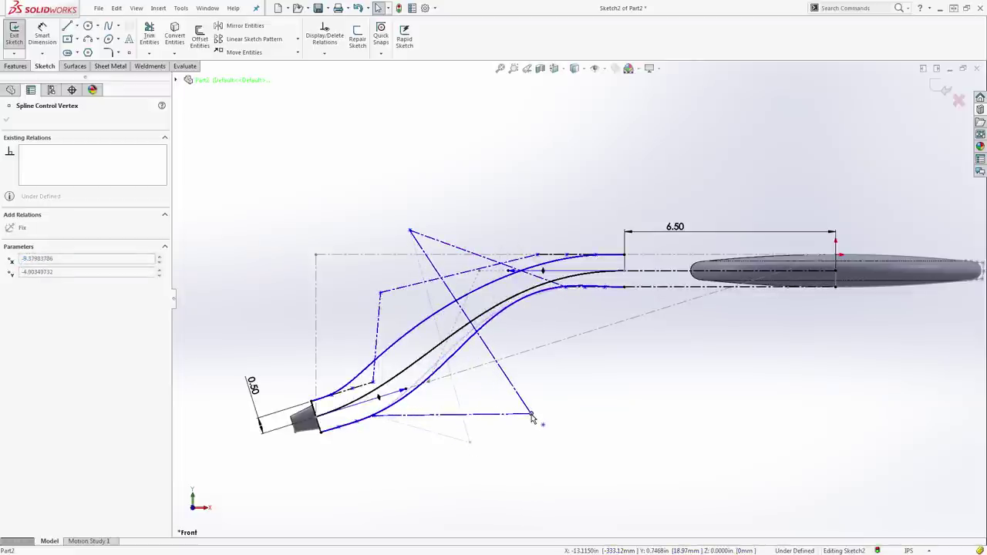
{"action": "left_click", "coordinate": [579, 392]}
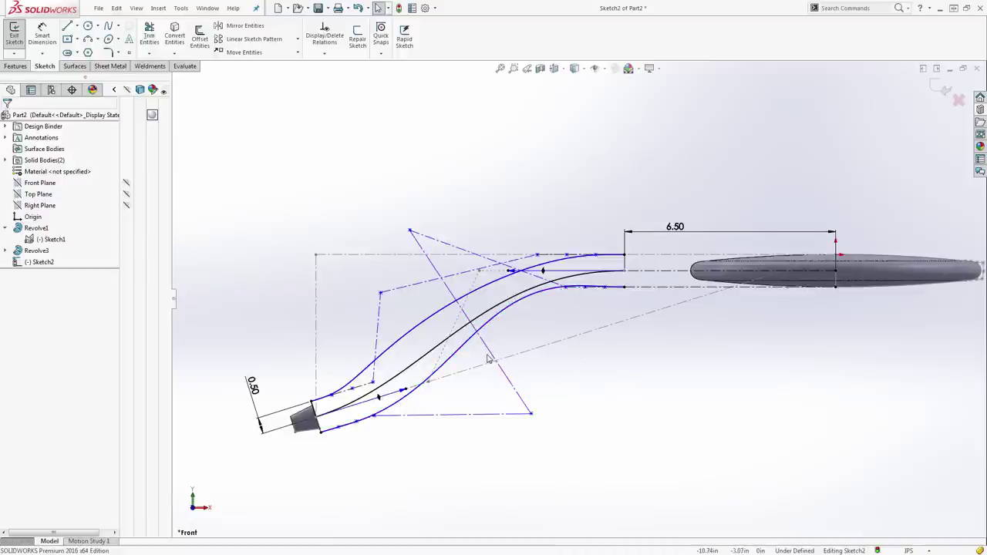
Exit the handle sketch and start an extruded surface from the upper spline contour, about 1.27 in deep
{"action": "left_click", "coordinate": [924, 71]}
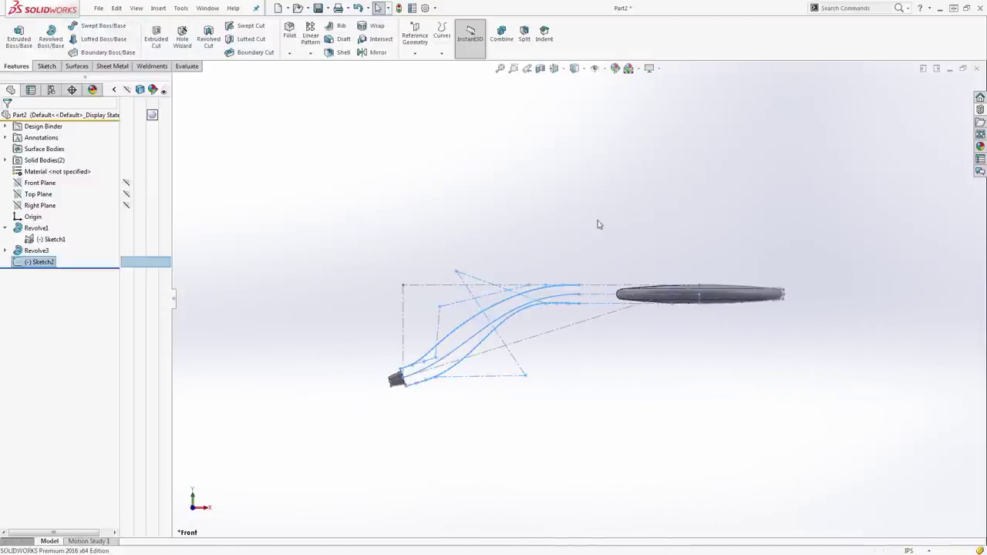
{"action": "scroll", "coordinate": [519, 319], "scroll_direction": "down", "scroll_amount": 3}
{"action": "middle_click_drag", "start_coordinate": [450, 328], "coordinate": [496, 333]}
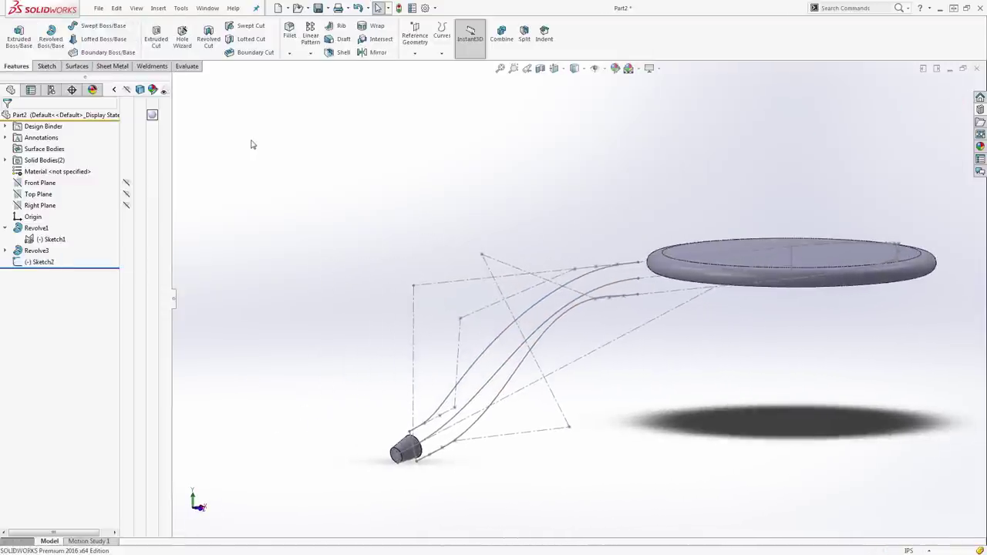
{"action": "left_click", "coordinate": [77, 67]}
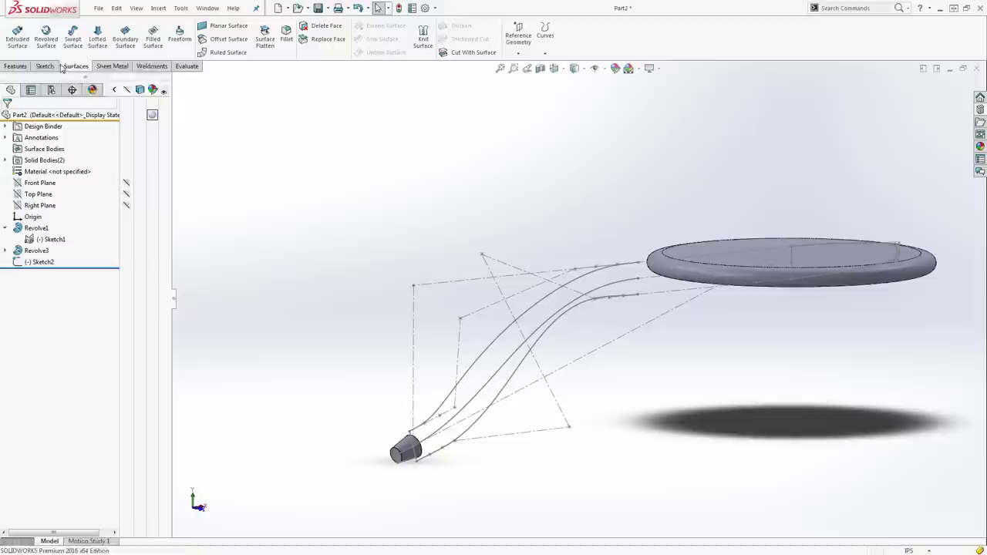
{"action": "left_click", "coordinate": [17, 37]}
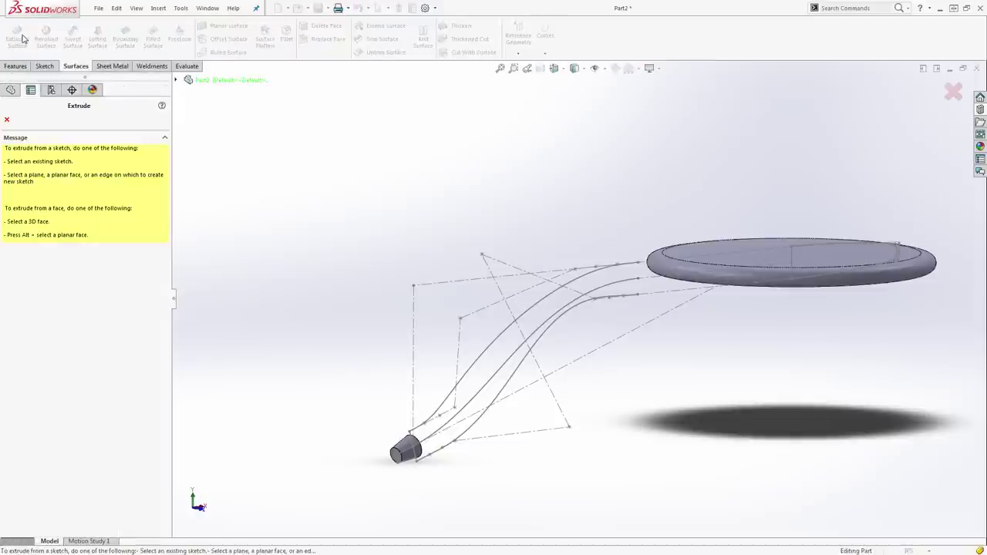
{"action": "left_click", "coordinate": [476, 366]}
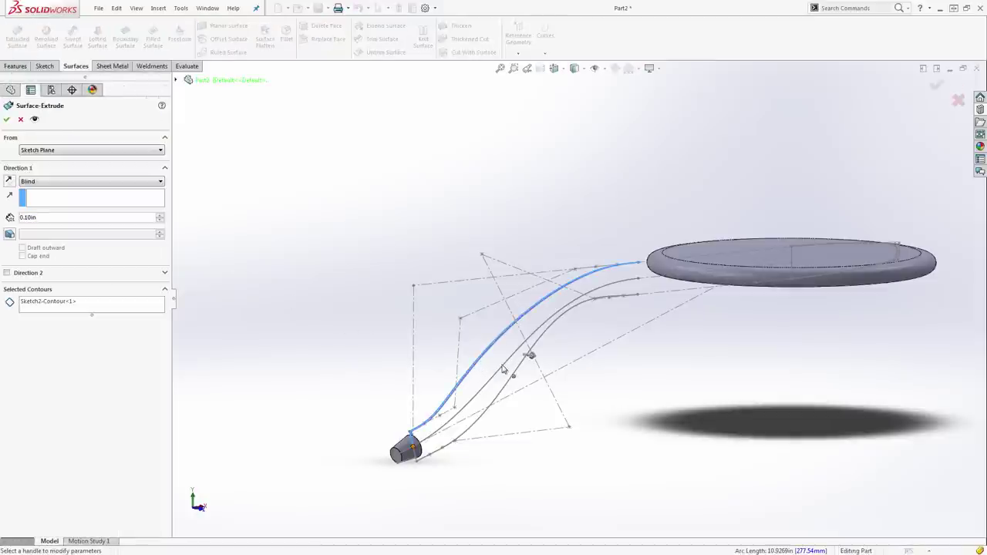
{"action": "scroll", "coordinate": [487, 379], "scroll_direction": "down", "scroll_amount": 2}
{"action": "left_click", "coordinate": [549, 347]}
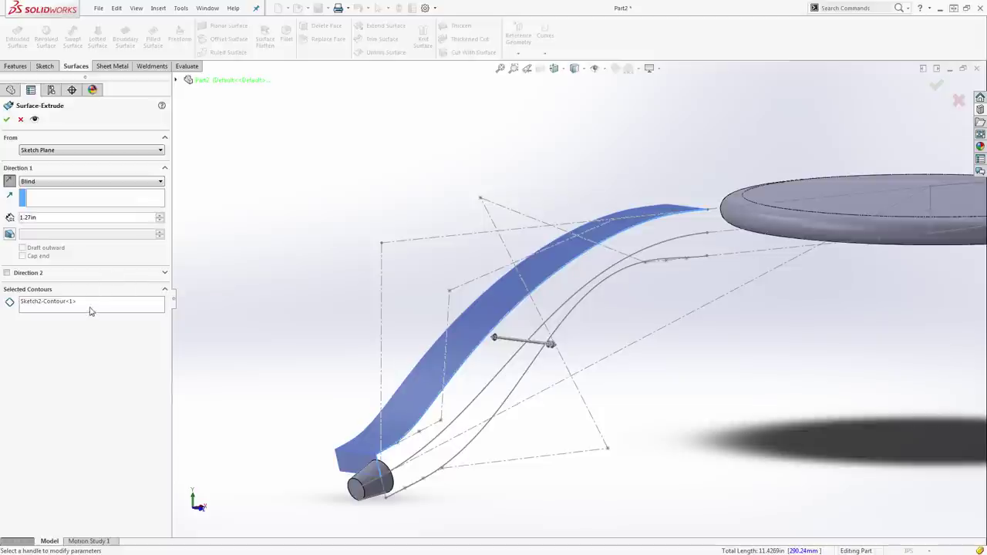
Clear the extrusion's contour selection, and select the upper and lower spline contours
{"action": "right_click", "coordinate": [98, 307]}
{"action": "left_click", "coordinate": [123, 312]}
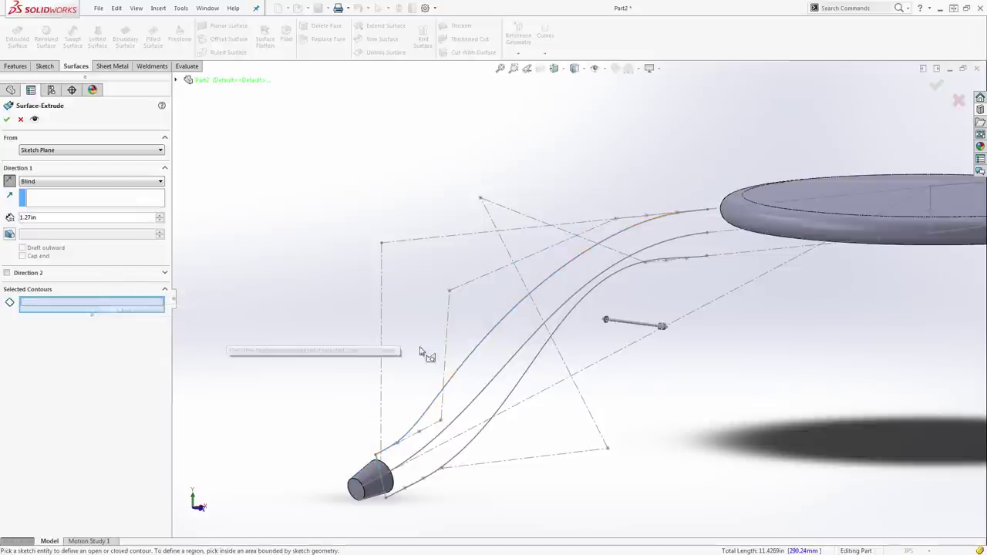
{"action": "left_click", "coordinate": [485, 354]}
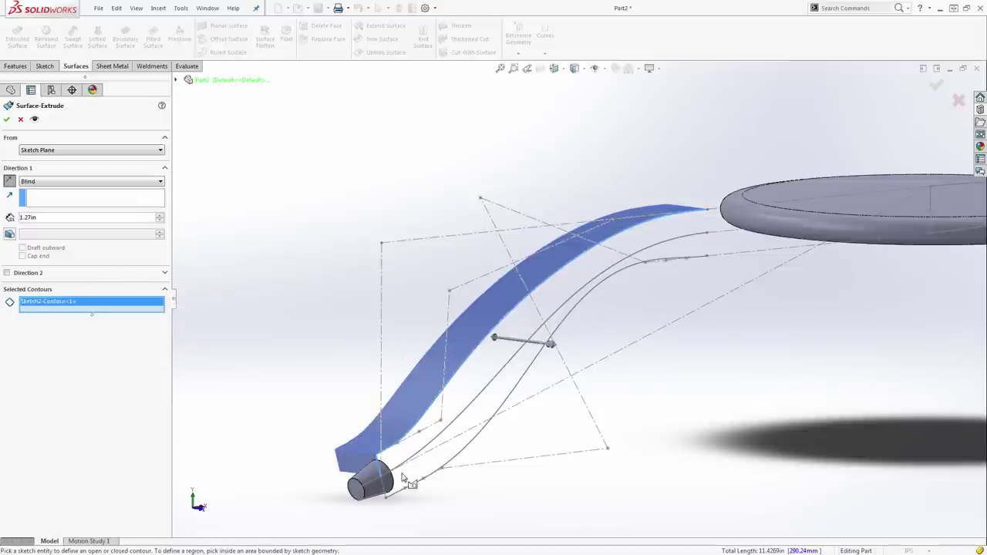
{"action": "left_click", "coordinate": [455, 463]}
{"action": "mouse_move", "coordinate": [461, 465]}
{"action": "middle_mouse_down"}
{"action": "mouse_move", "coordinate": [483, 452]}
{"action": "mouse_move", "coordinate": [466, 458]}
{"action": "middle_mouse_up"}
{"action": "scroll", "coordinate": [407, 437], "scroll_direction": "down", "scroll_amount": 3}
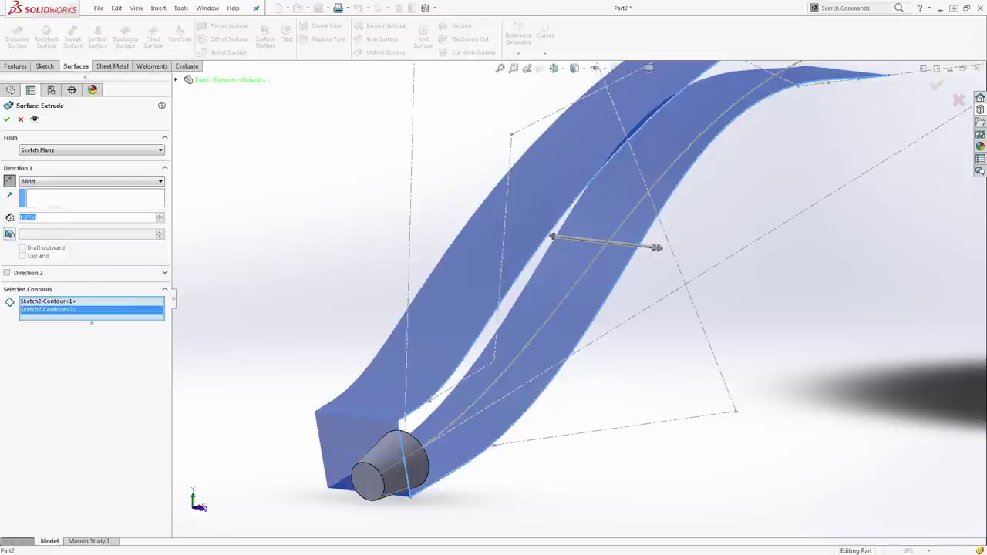
Set the surface extrusion's depth to 1 in and create it
{"action": "type", "text": "1"}
{"action": "key", "text": "Return"}
{"action": "middle_click_drag", "start_coordinate": [185, 254], "coordinate": [322, 317]}
{"action": "middle_click_drag", "start_coordinate": [554, 306], "coordinate": [532, 306]}
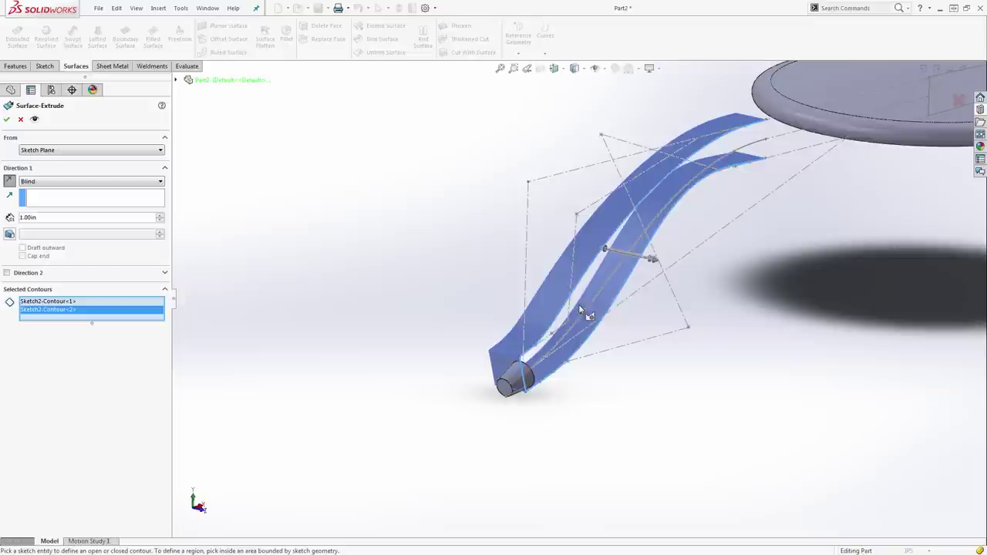
{"action": "scroll", "coordinate": [763, 143], "scroll_direction": "down", "scroll_amount": 2}
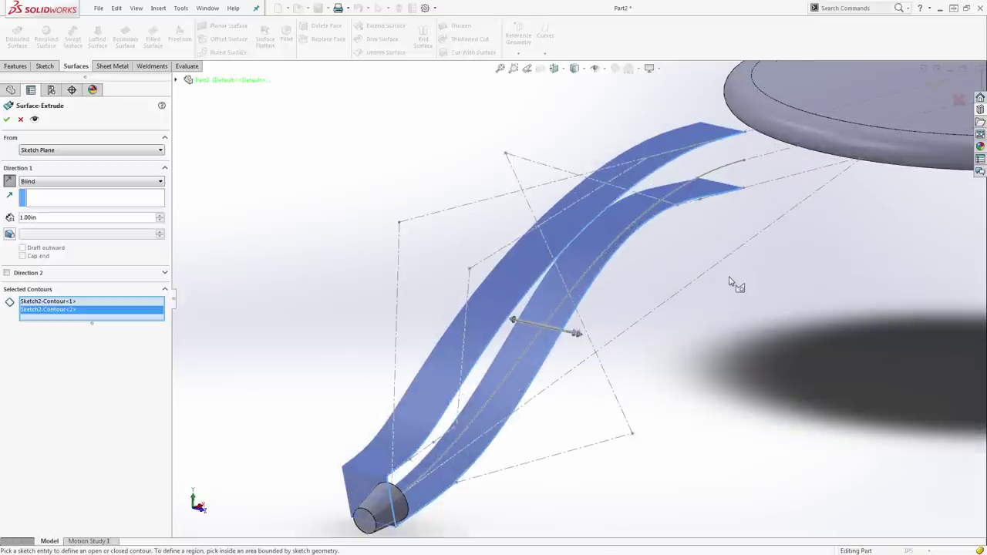
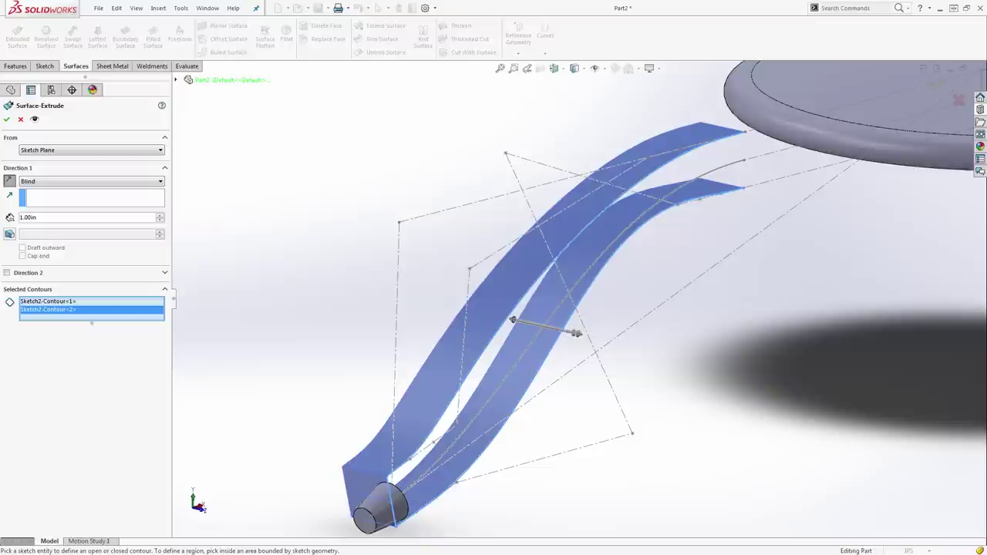
{"action": "left_click", "coordinate": [7, 119]}
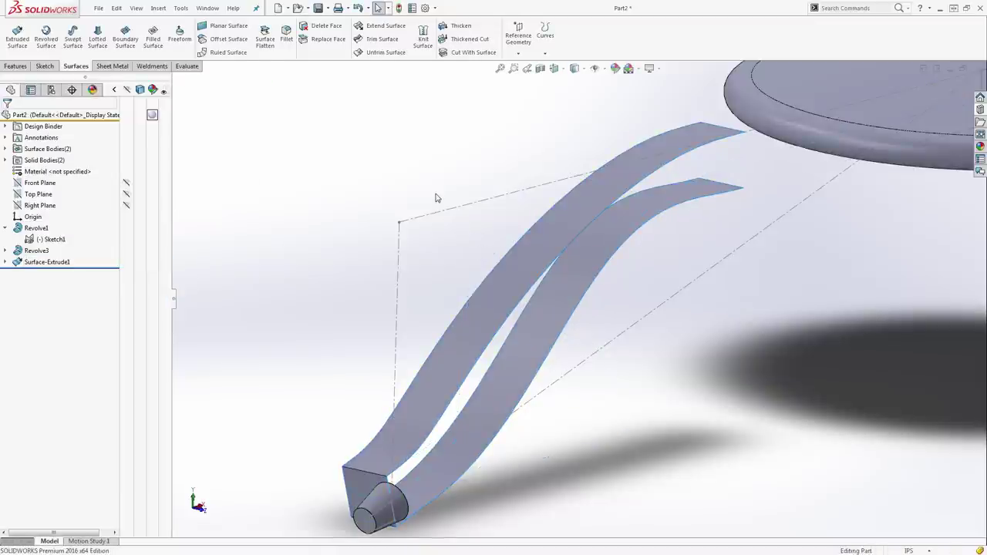
Edit the surface extrusion and add a 1.00° draft, trying the outward direction and switching it back off
{"action": "left_click", "coordinate": [46, 263]}
{"action": "left_click", "coordinate": [47, 233]}
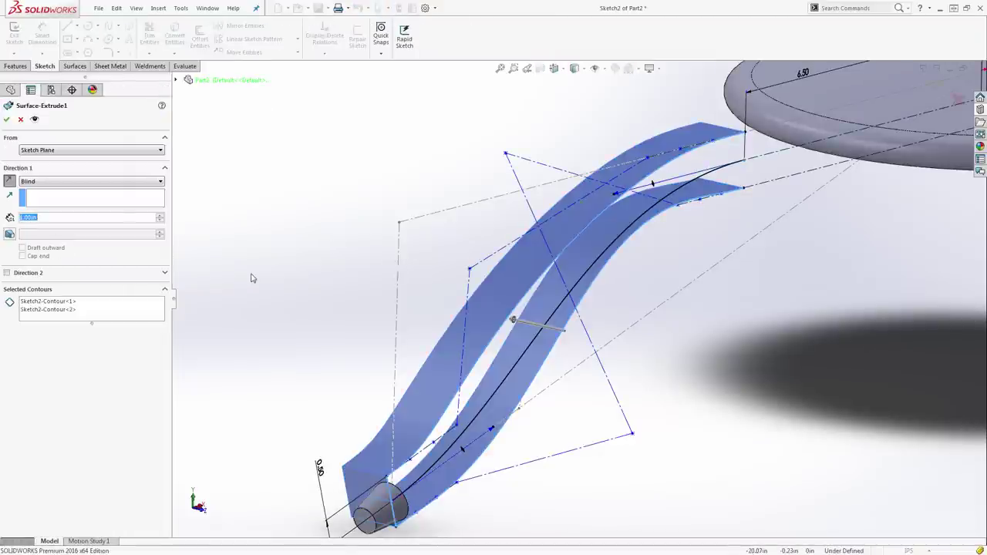
{"action": "left_click", "coordinate": [10, 235]}
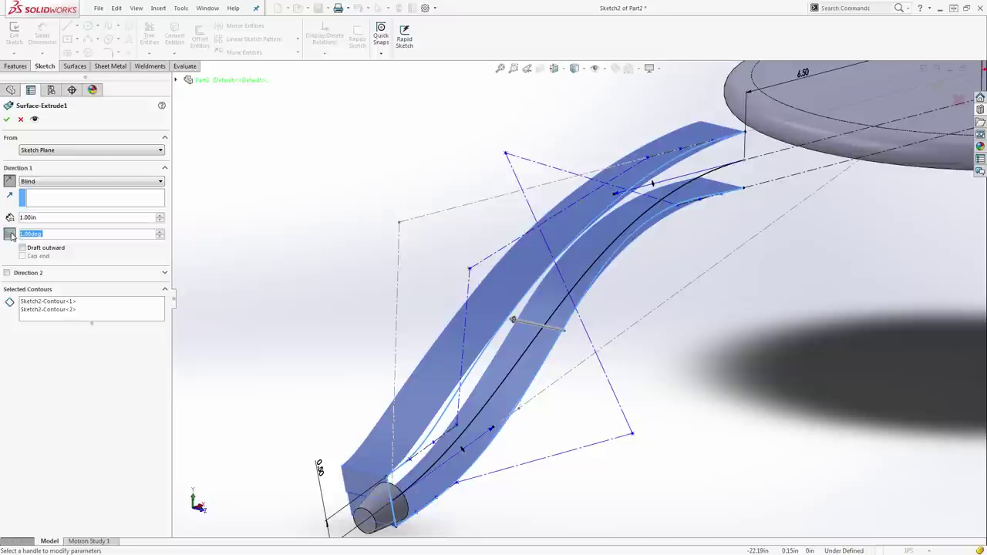
{"action": "left_click", "coordinate": [22, 247]}
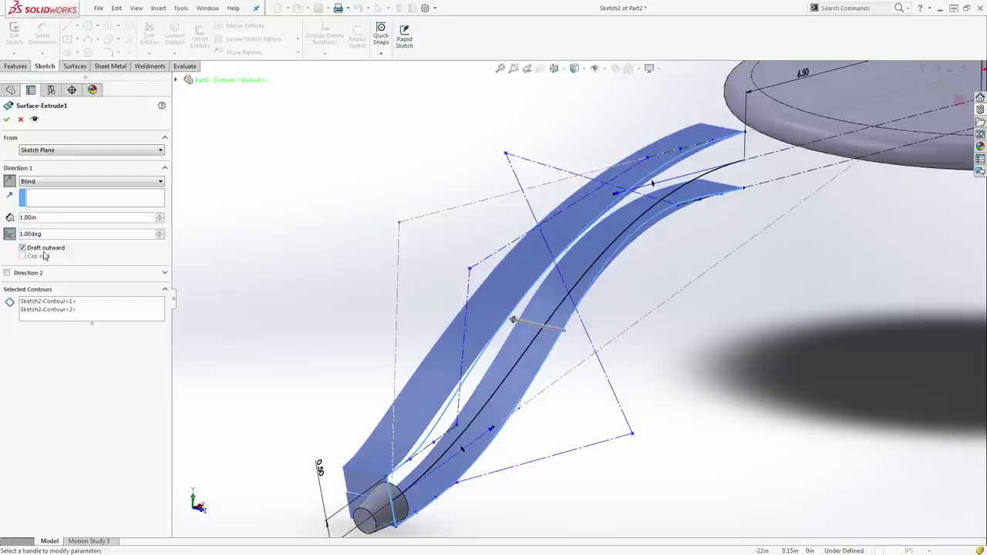
{"action": "left_click", "coordinate": [29, 251]}
{"action": "middle_click_drag", "start_coordinate": [201, 265], "coordinate": [267, 238]}
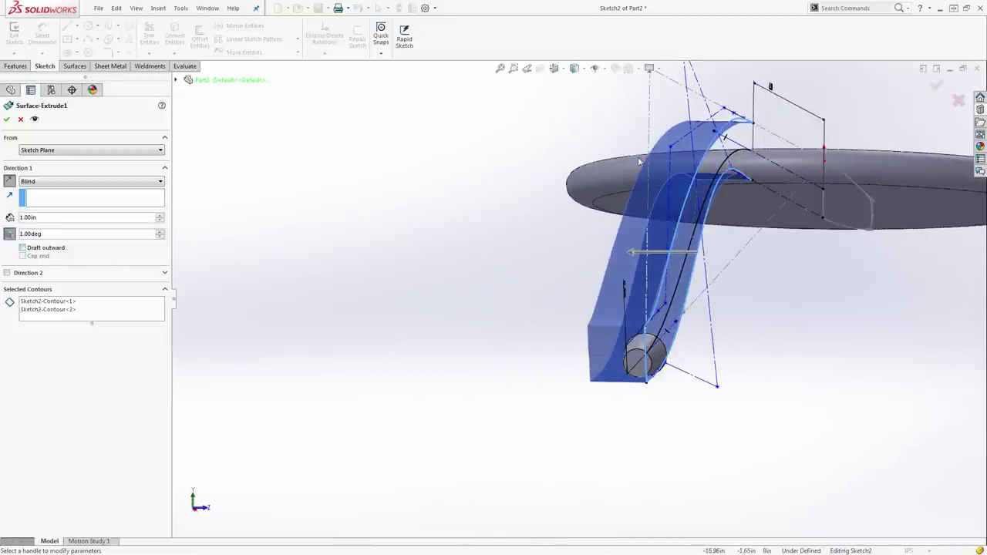
{"action": "middle_click_drag", "start_coordinate": [657, 174], "coordinate": [610, 231]}
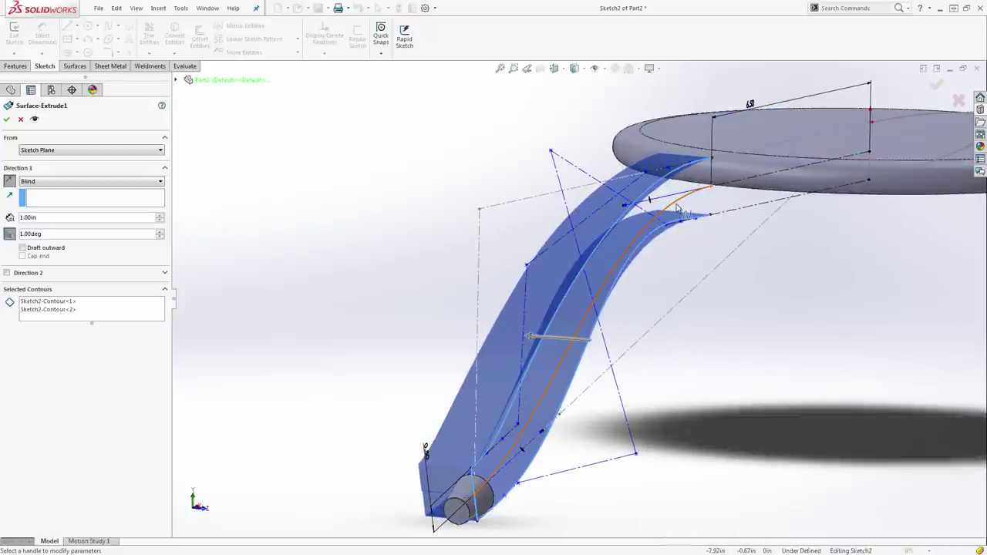
Finish the surface extrude of the two leg contours at 1.00 in with 1.00° draft, and hide the revolve's Sketch1
{"action": "left_click", "coordinate": [7, 120]}
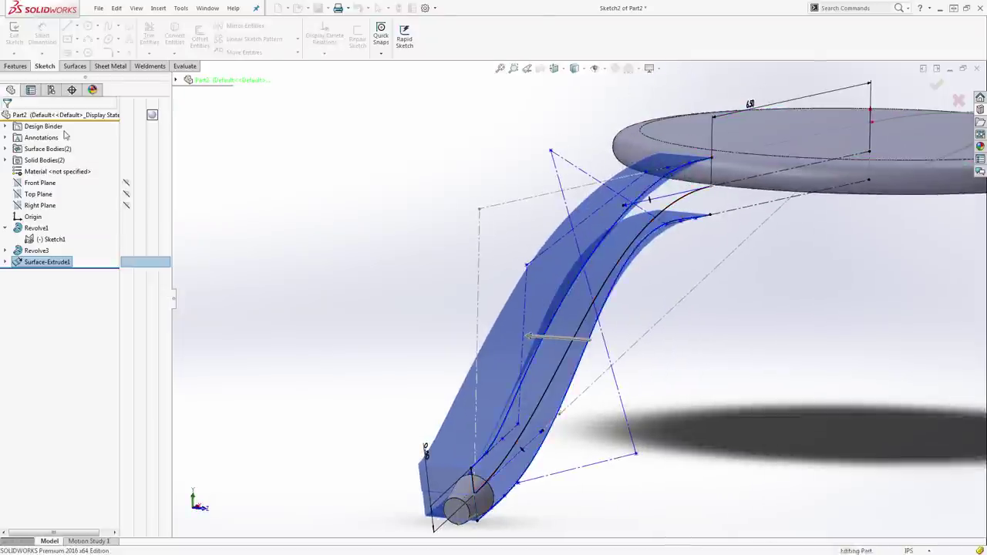
{"action": "mouse_move", "coordinate": [400, 216]}
{"action": "middle_mouse_down"}
{"action": "mouse_move", "coordinate": [381, 205]}
{"action": "mouse_move", "coordinate": [386, 221]}
{"action": "middle_mouse_up"}
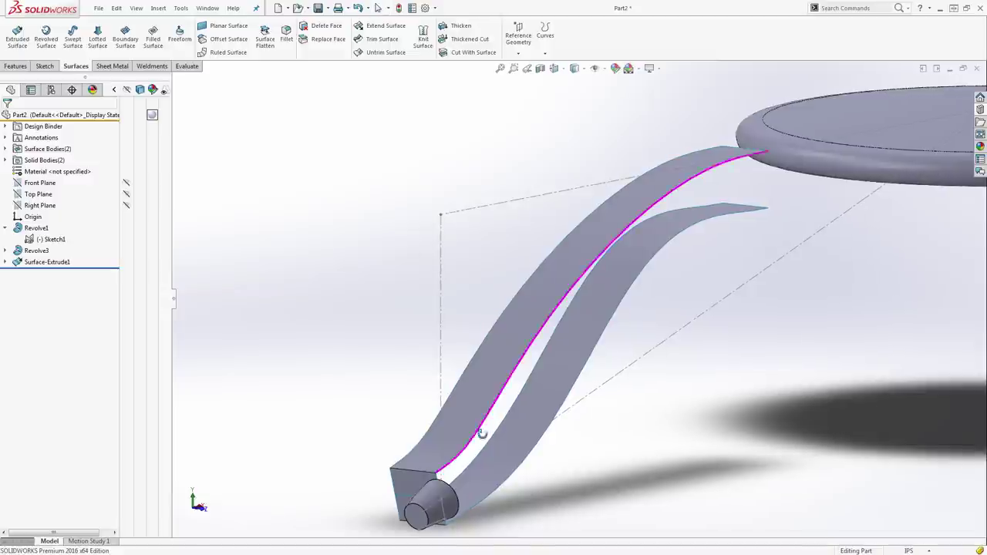
{"action": "middle_click_drag", "start_coordinate": [478, 432], "coordinate": [526, 376]}
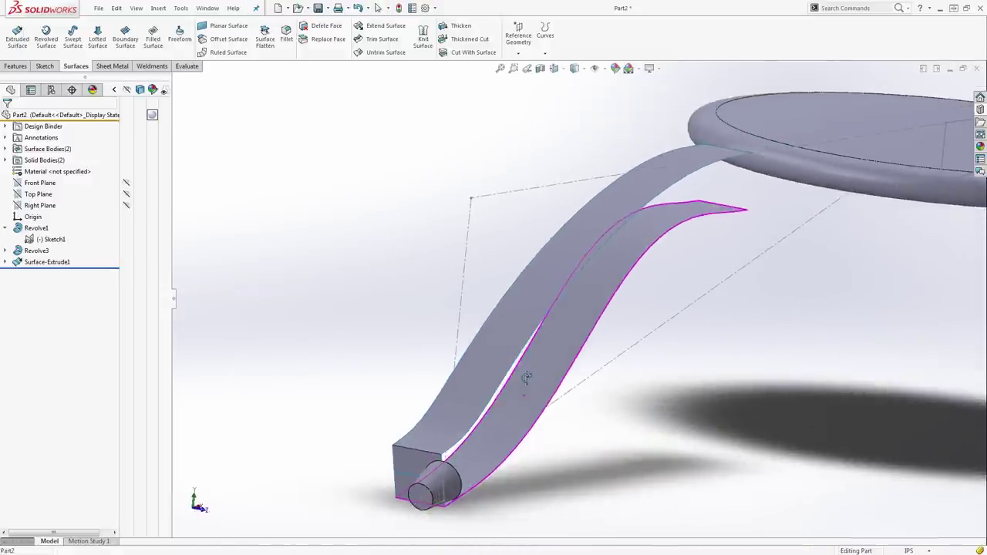
{"action": "left_click", "coordinate": [127, 241]}
{"action": "left_click", "coordinate": [128, 240]}
Start a new sketch on the large circular end face of the tapered foot
{"action": "scroll", "coordinate": [357, 285], "scroll_direction": "up", "scroll_amount": 2}
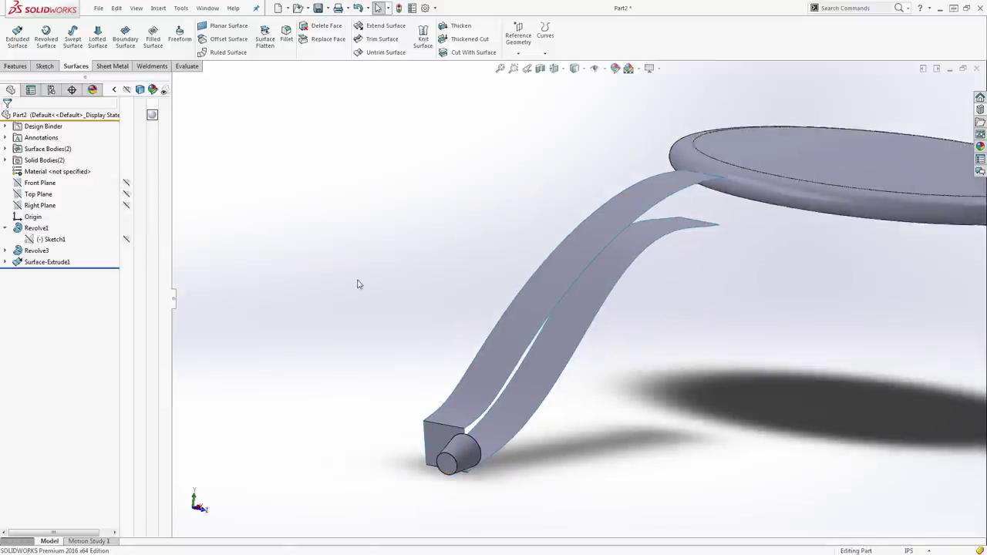
{"action": "mouse_move", "coordinate": [515, 329]}
{"action": "middle_mouse_down"}
{"action": "mouse_move", "coordinate": [407, 335]}
{"action": "mouse_move", "coordinate": [400, 350]}
{"action": "middle_mouse_up"}
{"action": "scroll", "coordinate": [410, 357], "scroll_direction": "down", "scroll_amount": 6}
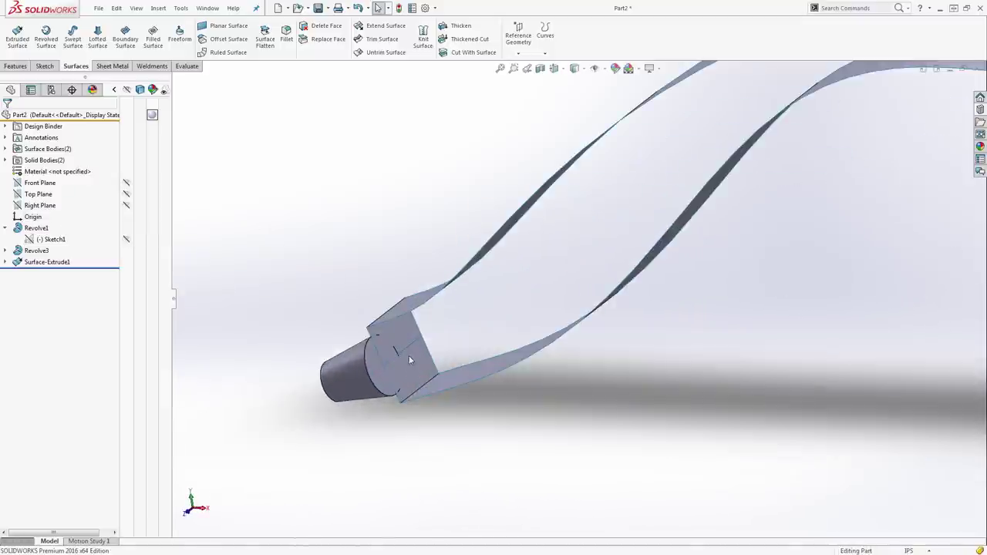
{"action": "left_click", "coordinate": [377, 350]}
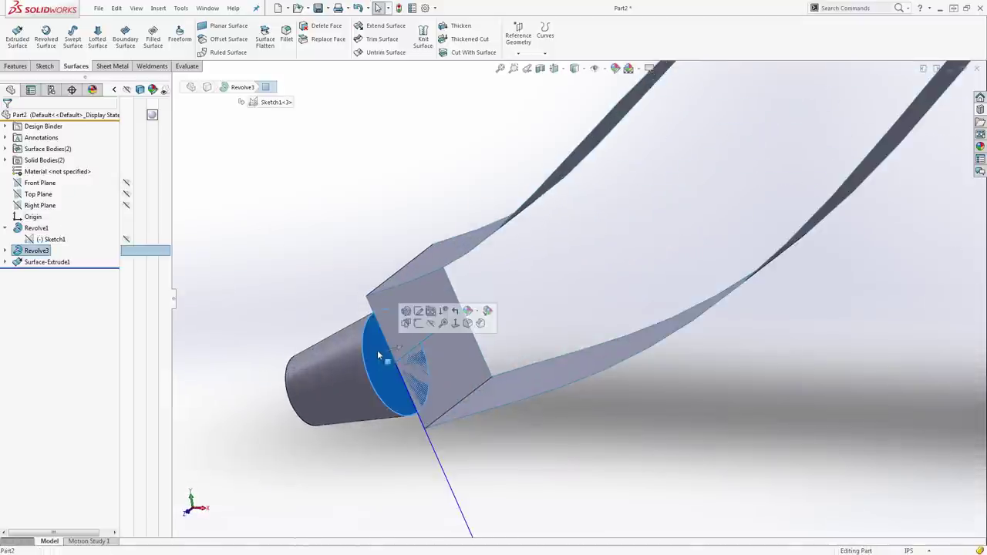
{"action": "left_click", "coordinate": [419, 321]}
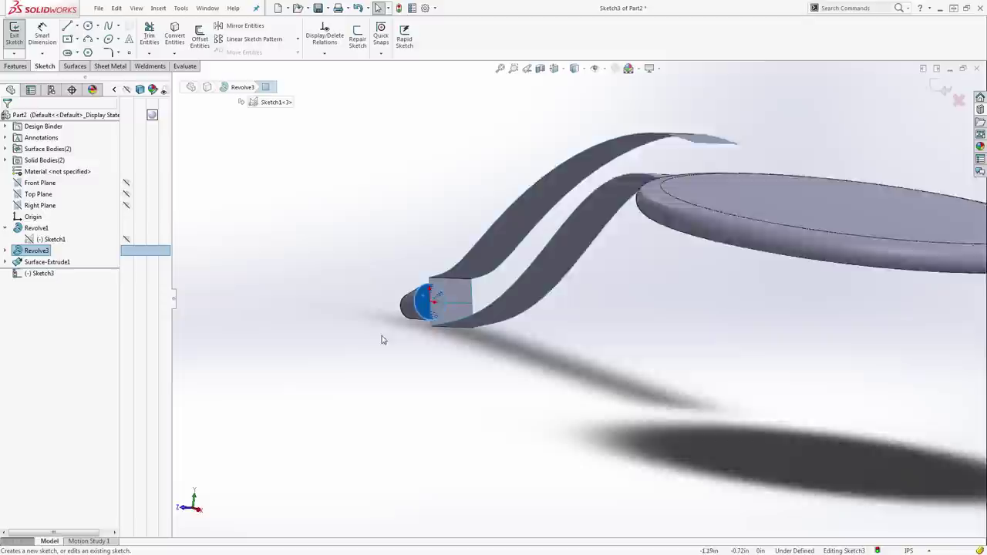
{"action": "key", "text": "c"}
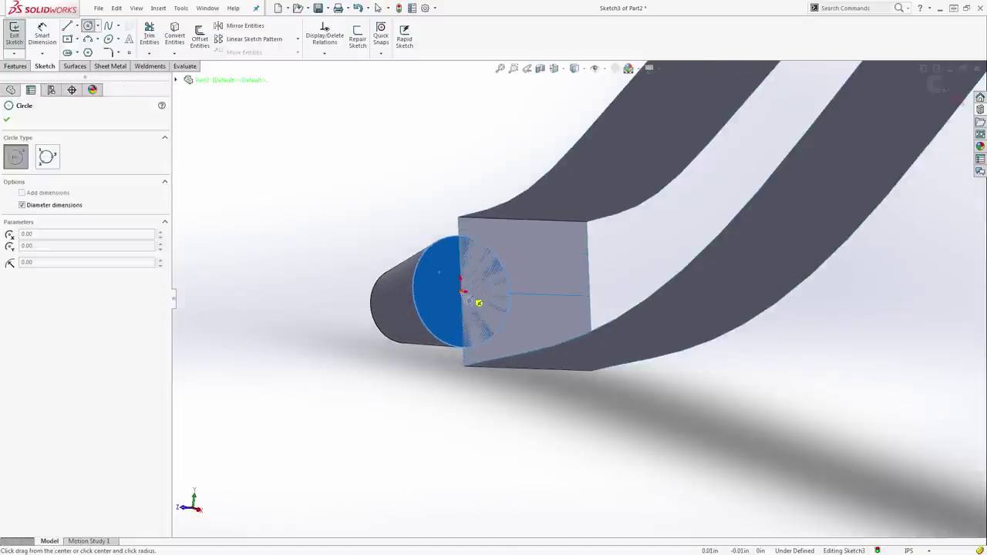
{"action": "left_click", "coordinate": [460, 291]}
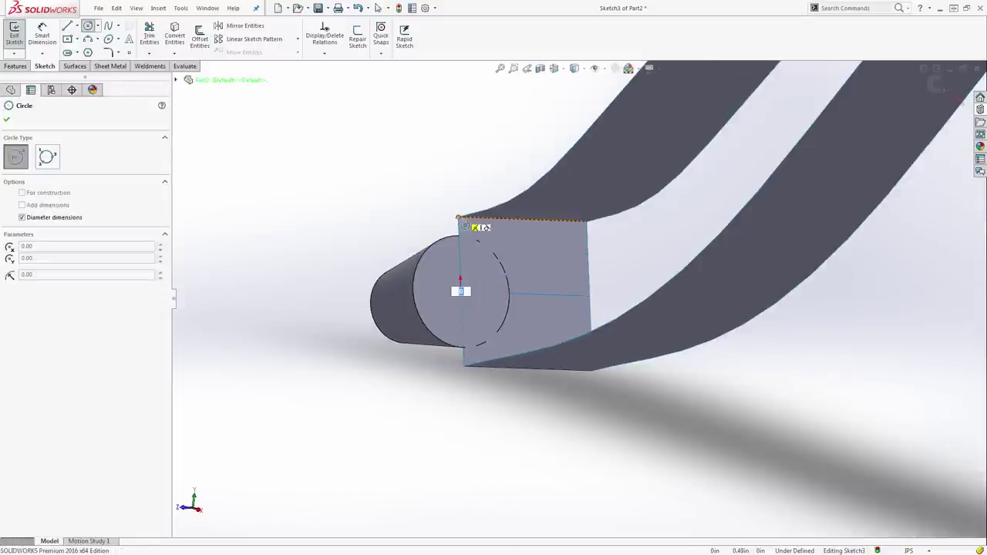
{"action": "left_click", "coordinate": [458, 218]}
{"action": "key", "text": "Escape"}
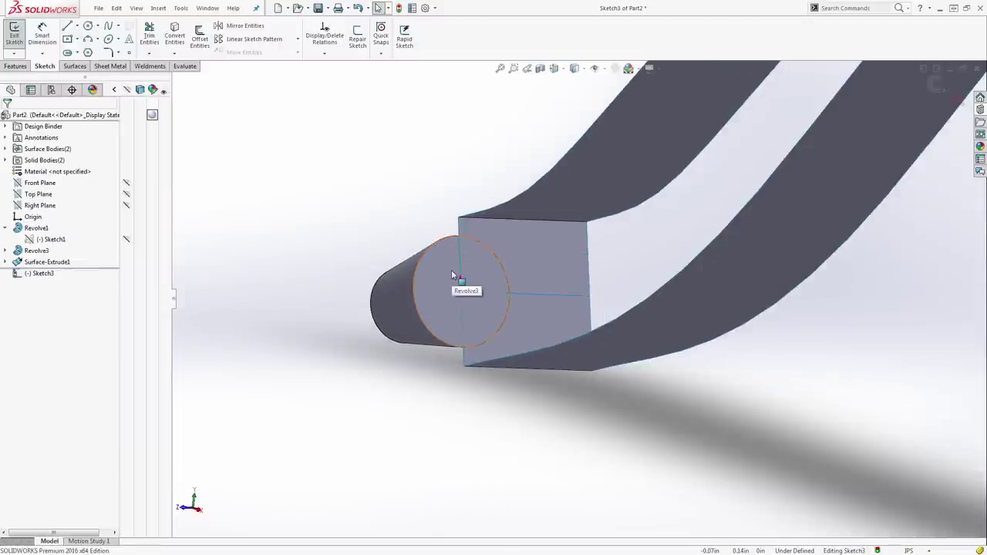
Draw a circle centred on the foot's end face and passing through the leg surface's upper corner, and exit the sketch
{"action": "key", "text": "Return"}
{"action": "left_click", "coordinate": [460, 291]}
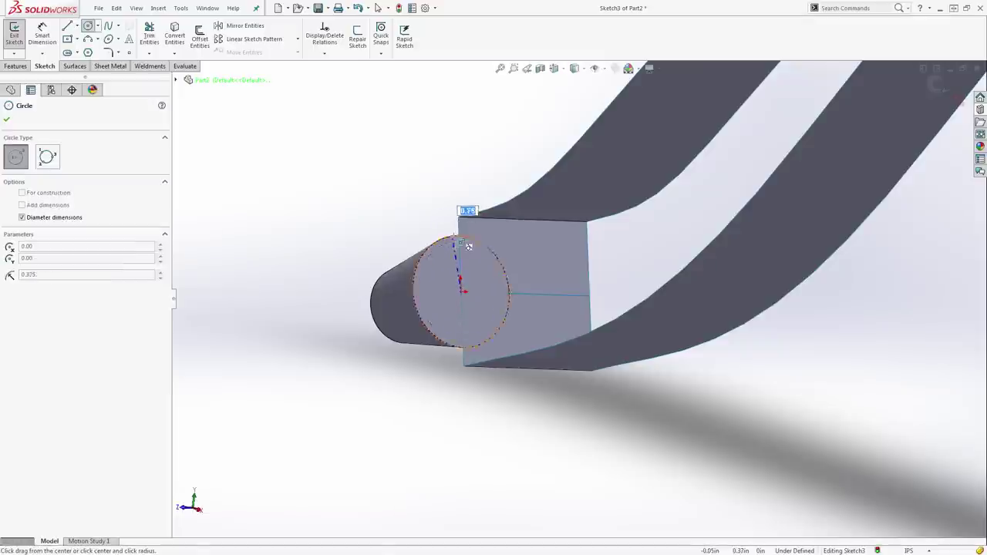
{"action": "left_click", "coordinate": [426, 226]}
{"action": "key", "text": "Escape"}
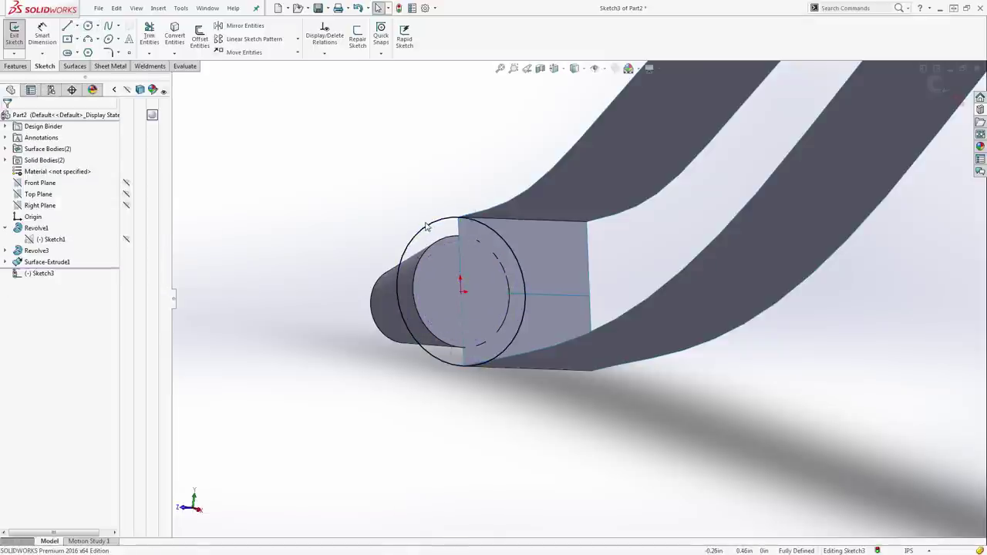
{"action": "middle_click_drag", "start_coordinate": [412, 222], "coordinate": [421, 227]}
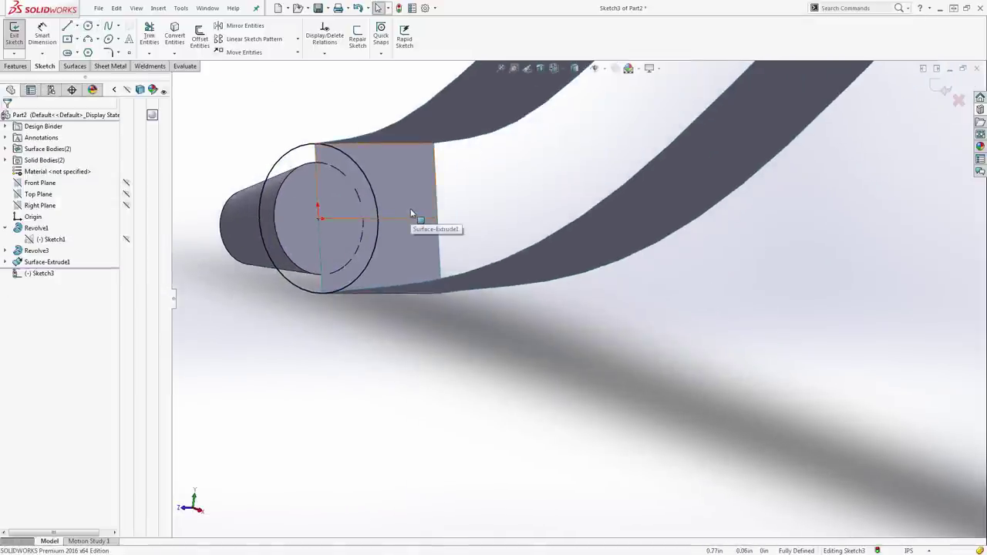
{"action": "scroll", "coordinate": [411, 209], "scroll_direction": "up", "scroll_amount": 2}
{"action": "left_click", "coordinate": [941, 89]}
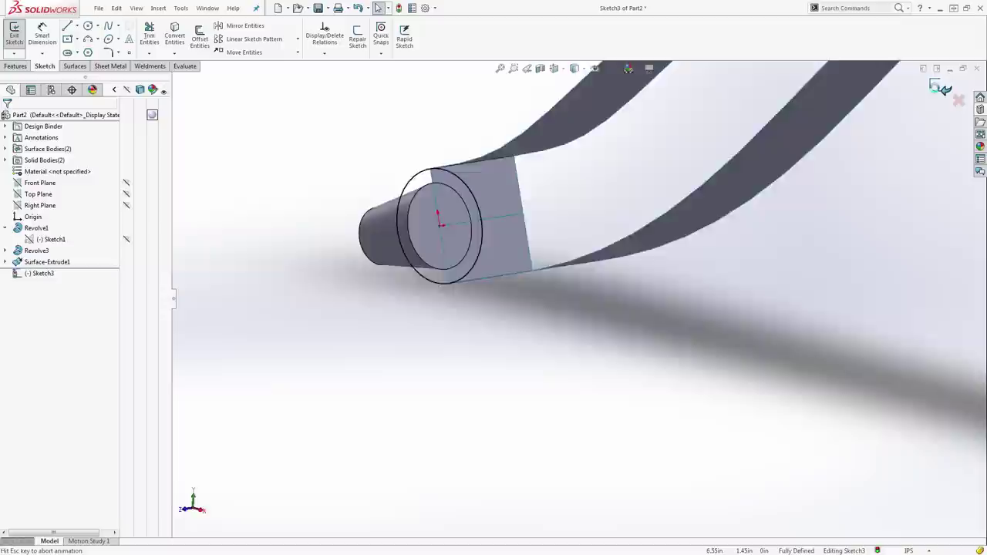
Set the leg sketch's dimension from the centreline to the end corner to 0.625 in and rebuild the part
{"action": "left_click", "coordinate": [428, 294]}
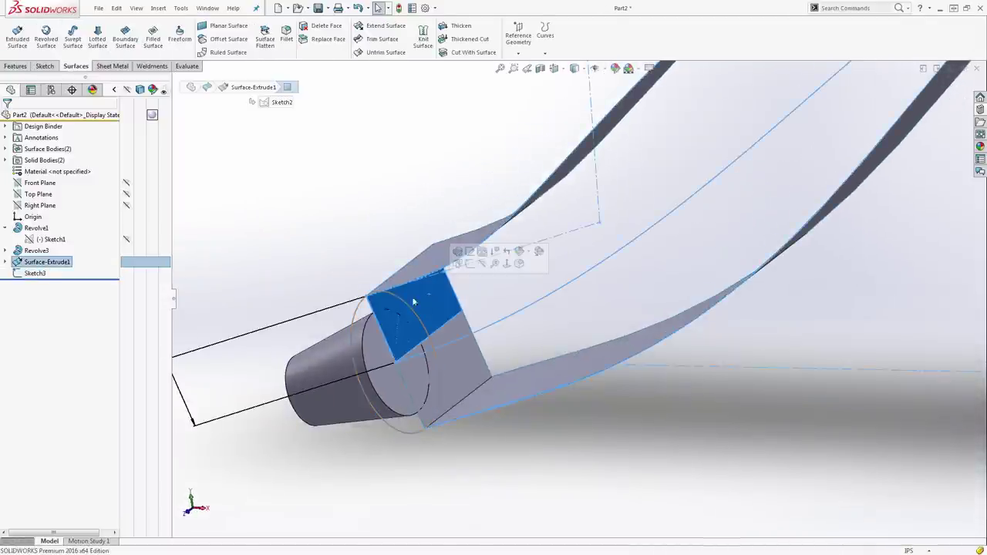
{"action": "key", "text": "z"}
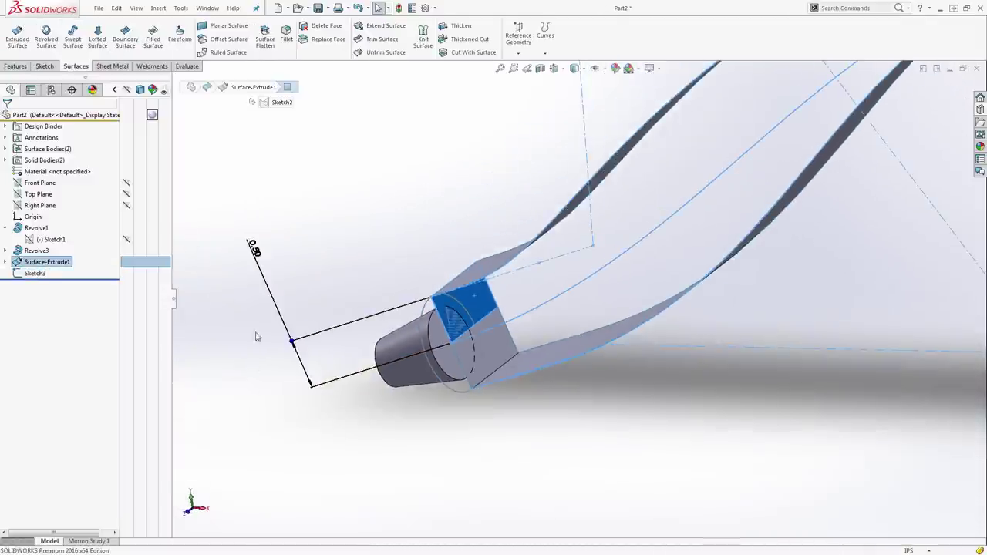
{"action": "double_click", "coordinate": [261, 253]}
{"action": "type", "text": ".625"}
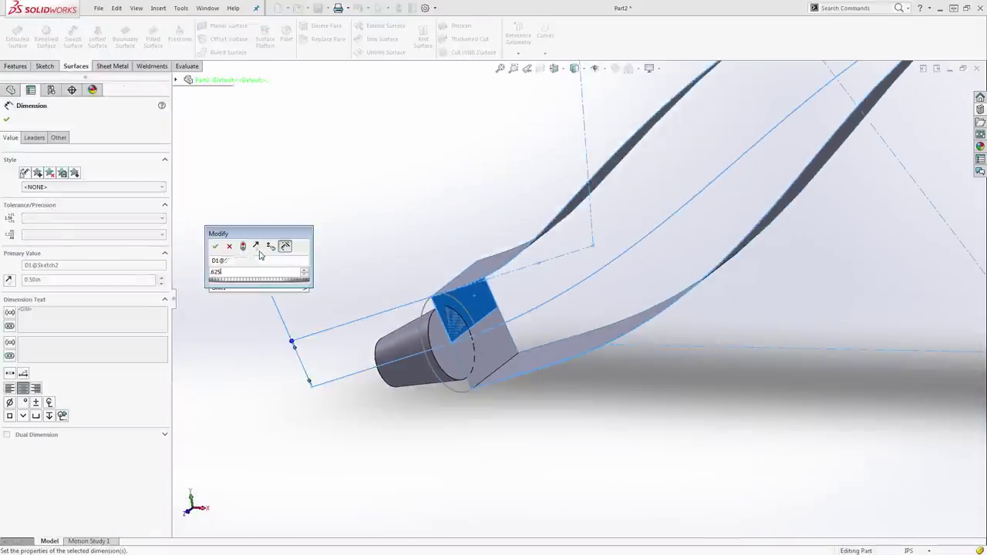
{"action": "key", "text": "Return"}
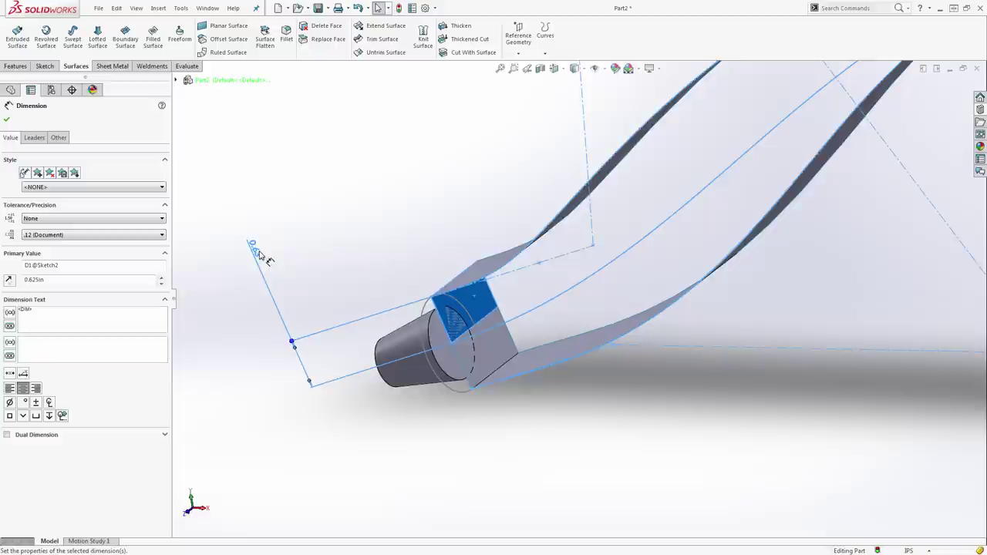
{"action": "left_click", "coordinate": [408, 8]}
{"action": "left_click", "coordinate": [561, 258]}
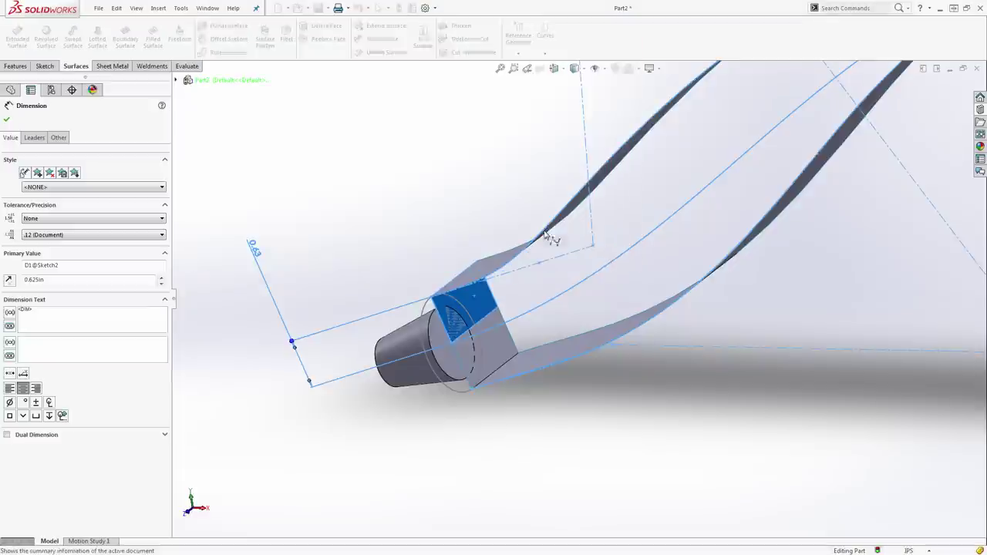
{"action": "left_click", "coordinate": [398, 8]}
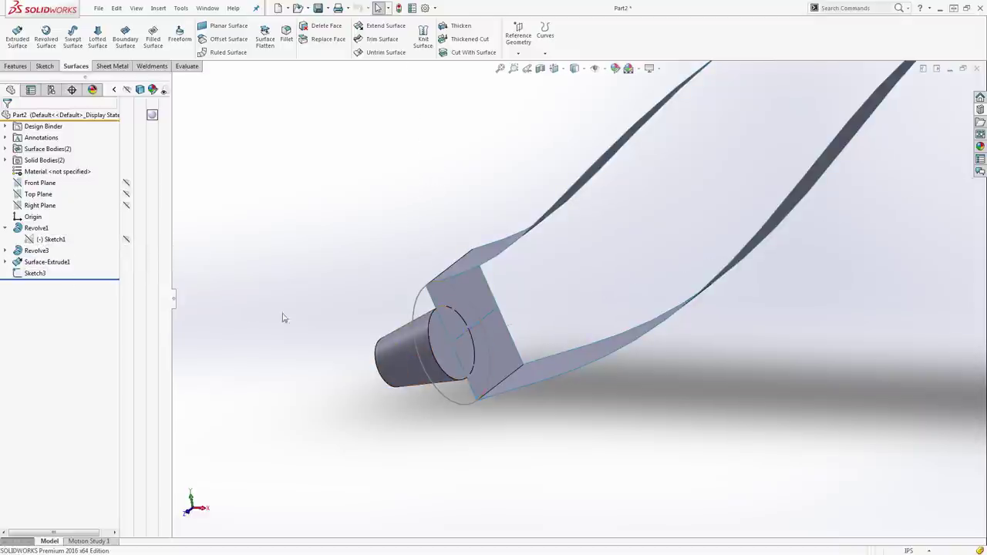
Set the leg end's centreline-to-corner dimension back to 0.5 in
{"action": "left_click", "coordinate": [446, 307]}
{"action": "left_click", "coordinate": [245, 216]}
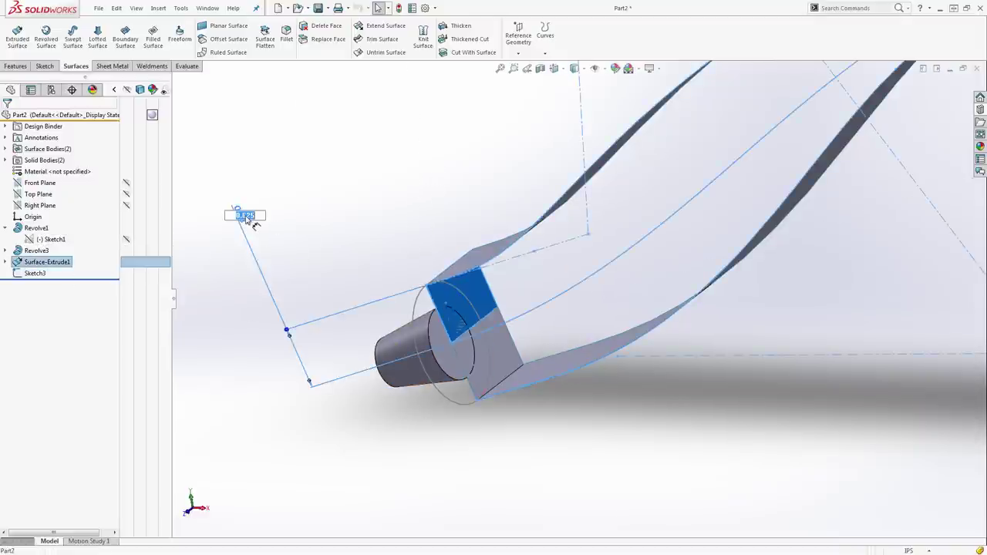
{"action": "type", "text": ".5"}
{"action": "key", "text": "Return"}
{"action": "left_click", "coordinate": [337, 228]}
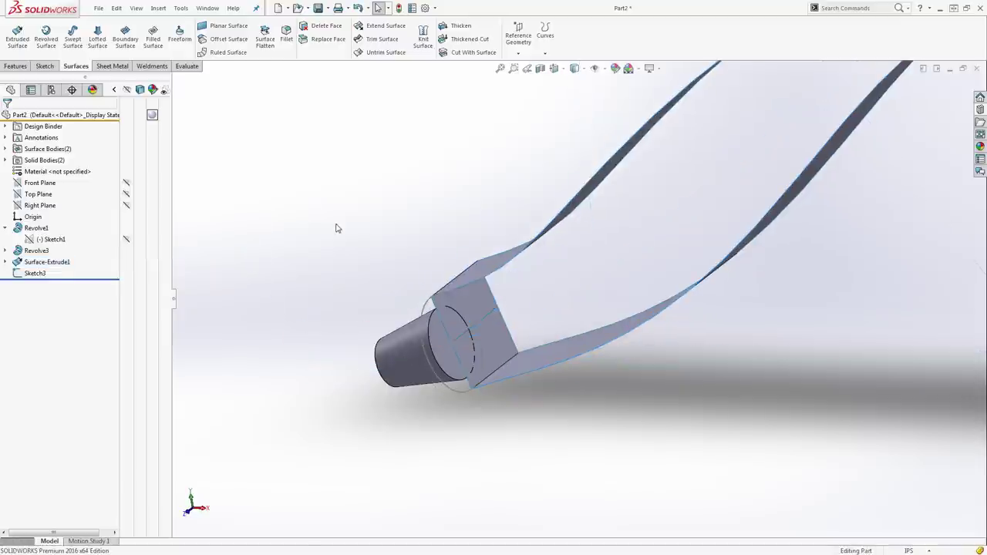
Delete the two flat surface faces that close the lower end of the leg, using the plain Delete option
{"action": "scroll", "coordinate": [463, 339], "scroll_direction": "down", "scroll_amount": 3}
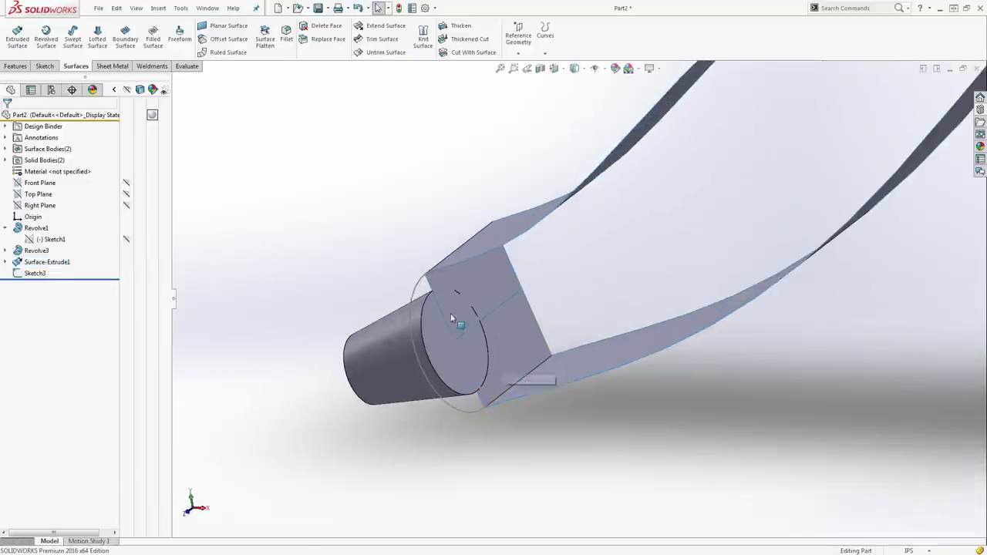
{"action": "left_click", "coordinate": [325, 25]}
{"action": "left_click", "coordinate": [498, 277]}
{"action": "left_click", "coordinate": [525, 324]}
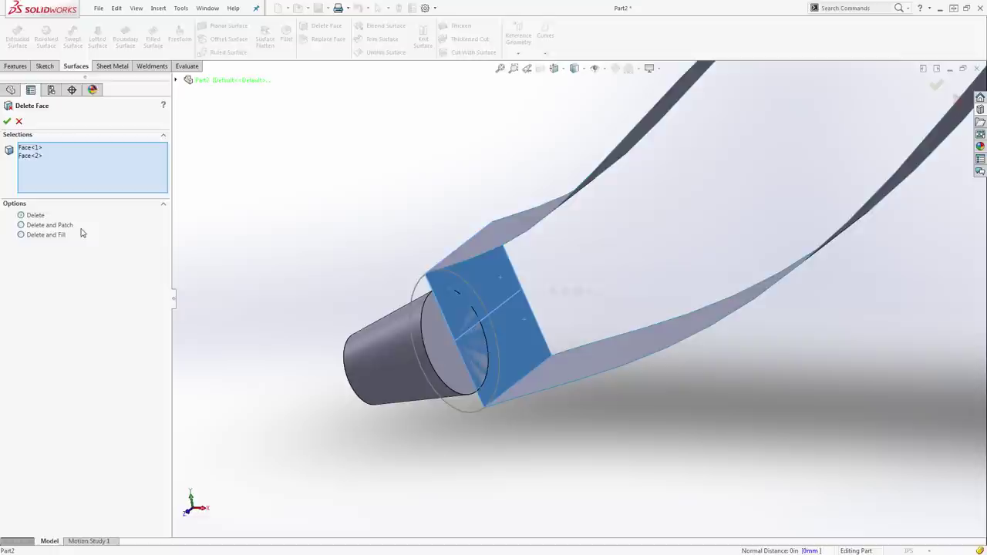
{"action": "left_click", "coordinate": [7, 121]}
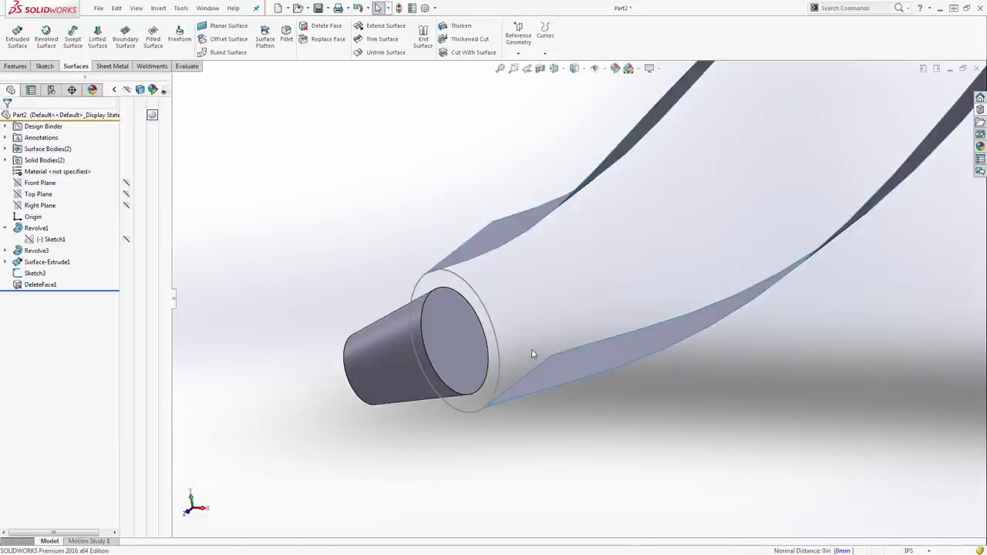
Create a planar surface bounded by the circle sketch at the foot end of the leg
{"action": "middle_click_drag", "start_coordinate": [531, 349], "coordinate": [530, 340]}
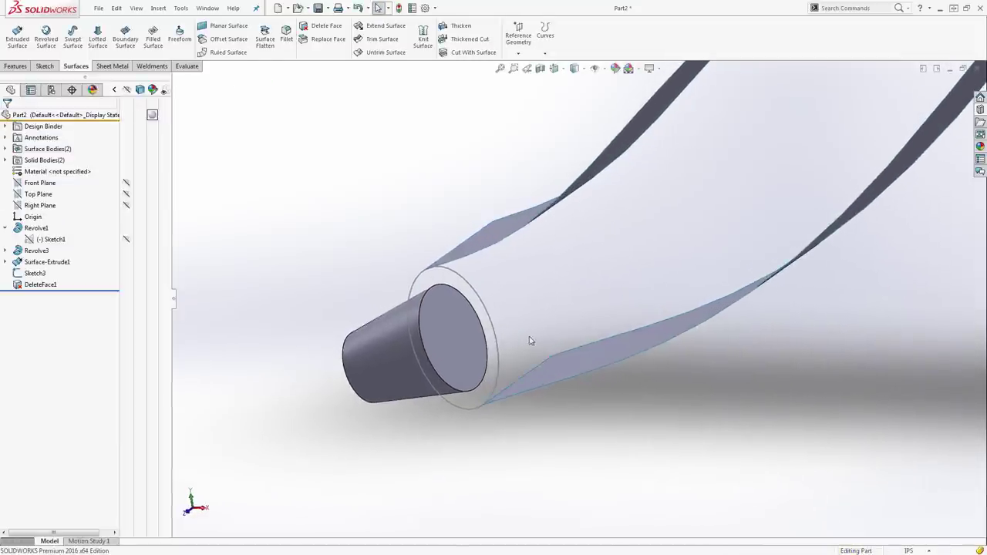
{"action": "left_click", "coordinate": [224, 26]}
{"action": "left_click", "coordinate": [420, 282]}
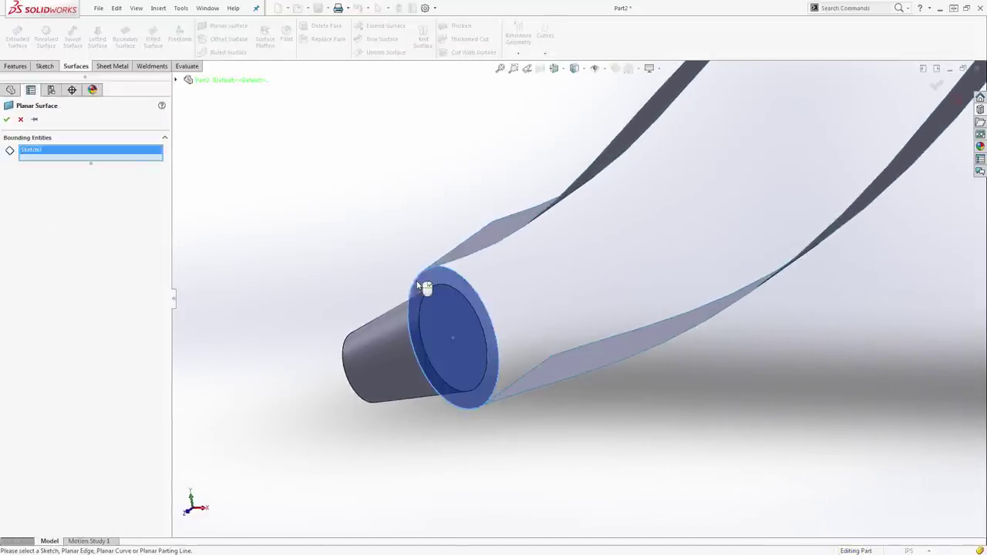
{"action": "left_click", "coordinate": [7, 119]}
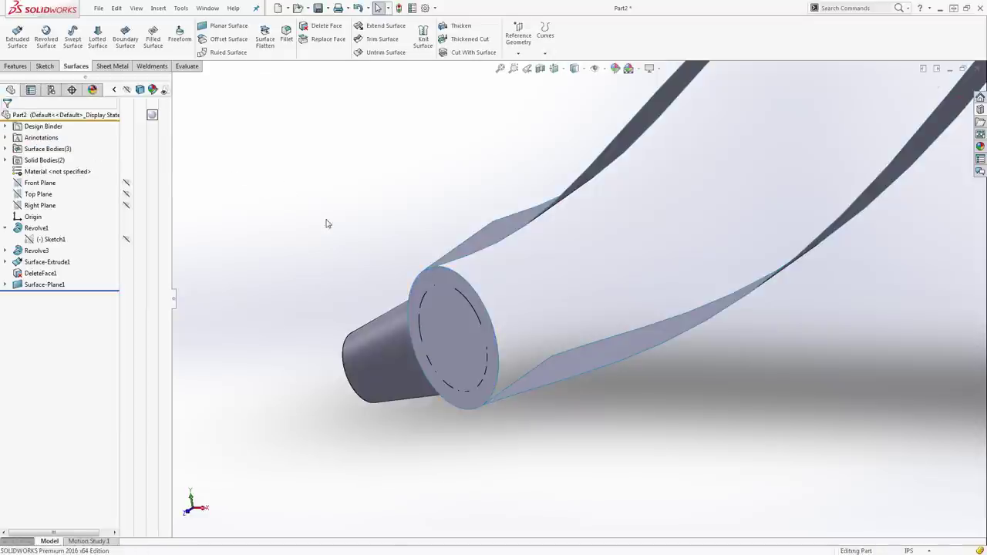
Split the circular planar face along the Front Plane with an Intersection split line and Natural surface split
{"action": "scroll", "coordinate": [369, 243], "scroll_direction": "up", "scroll_amount": 1}
{"action": "mouse_move", "coordinate": [388, 258]}
{"action": "middle_mouse_down"}
{"action": "mouse_move", "coordinate": [377, 273]}
{"action": "mouse_move", "coordinate": [385, 270]}
{"action": "middle_mouse_up"}
{"action": "middle_click_drag", "start_coordinate": [546, 267], "coordinate": [628, 247]}
{"action": "scroll", "coordinate": [623, 258], "scroll_direction": "down", "scroll_amount": 2}
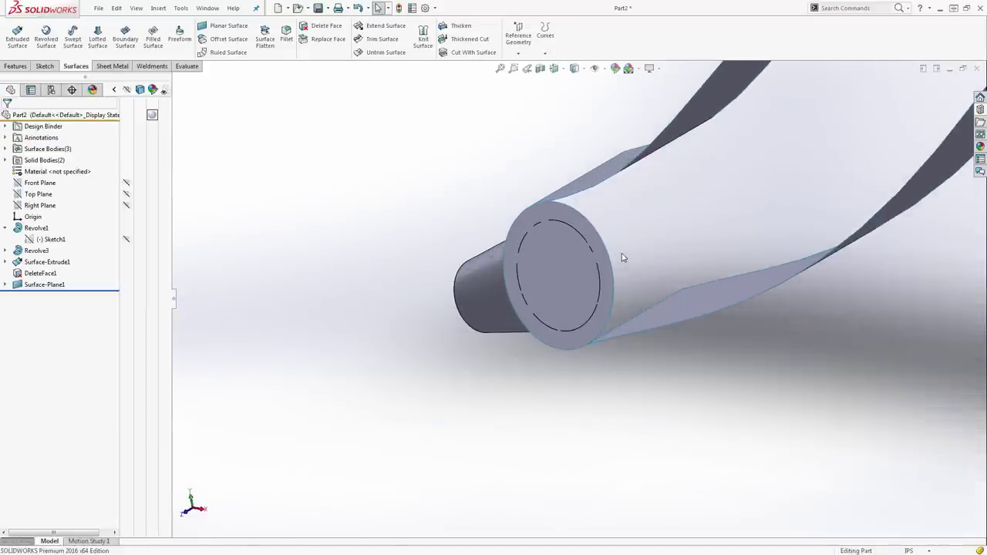
{"action": "left_click", "coordinate": [525, 216]}
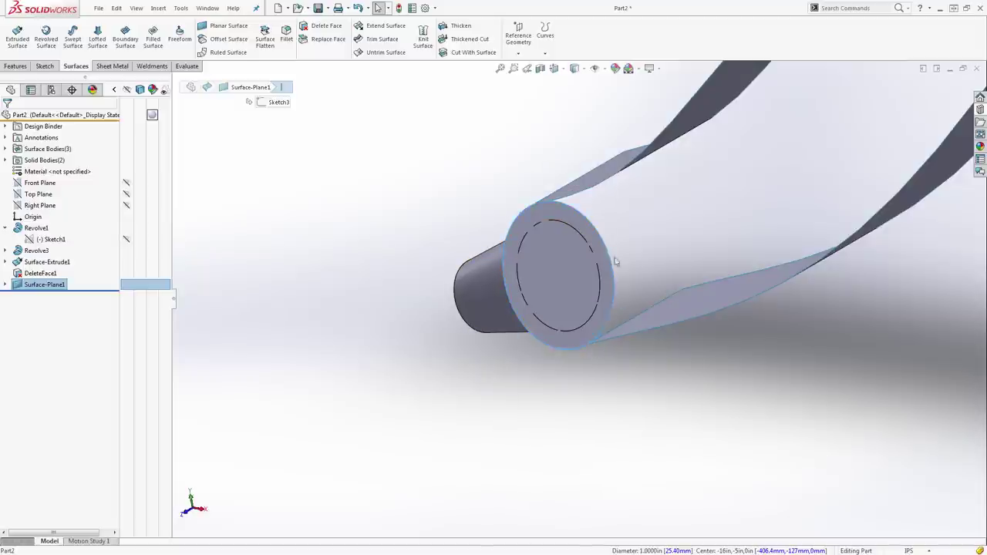
{"action": "left_click", "coordinate": [35, 184]}
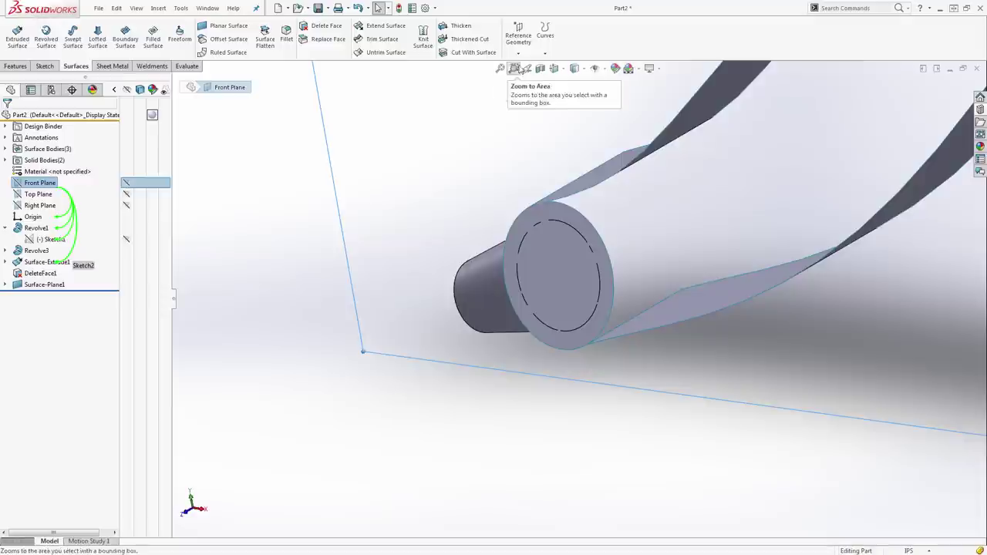
{"action": "left_click", "coordinate": [545, 43]}
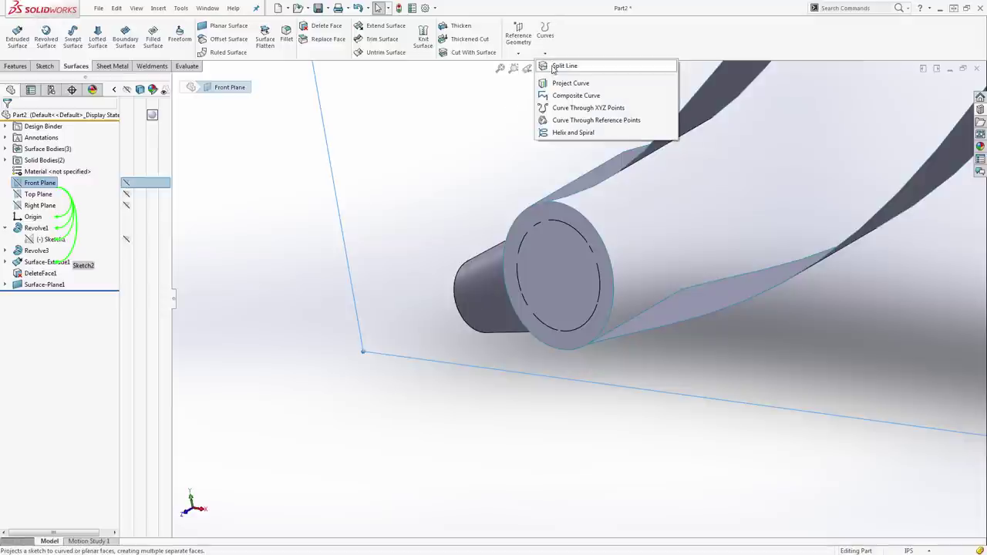
{"action": "left_click", "coordinate": [564, 66]}
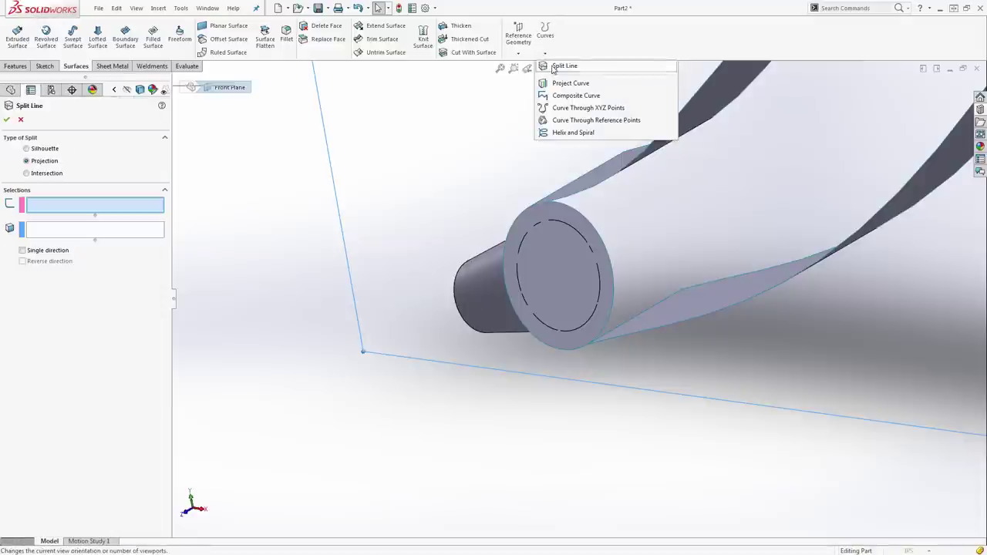
{"action": "left_click", "coordinate": [47, 173]}
{"action": "left_click", "coordinate": [591, 222]}
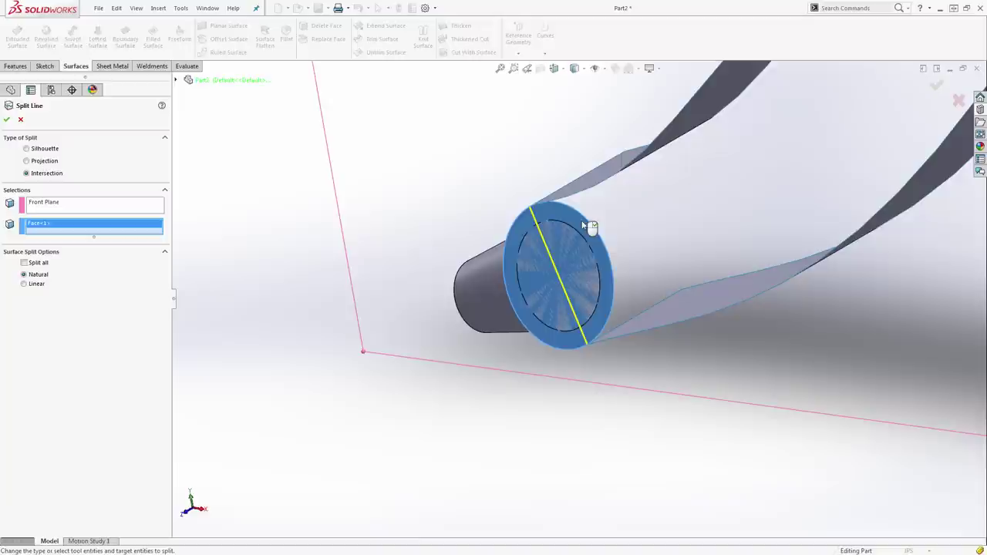
{"action": "left_click", "coordinate": [6, 120]}
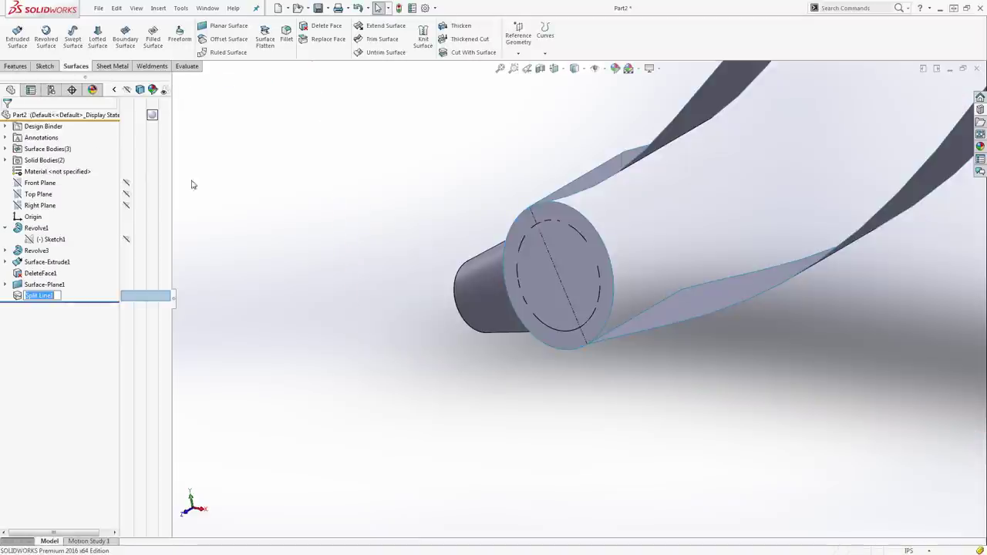
Examine the split circular face, its outer edge and its alignment with the leg guide surfaces at the foot
{"action": "left_click", "coordinate": [532, 224]}
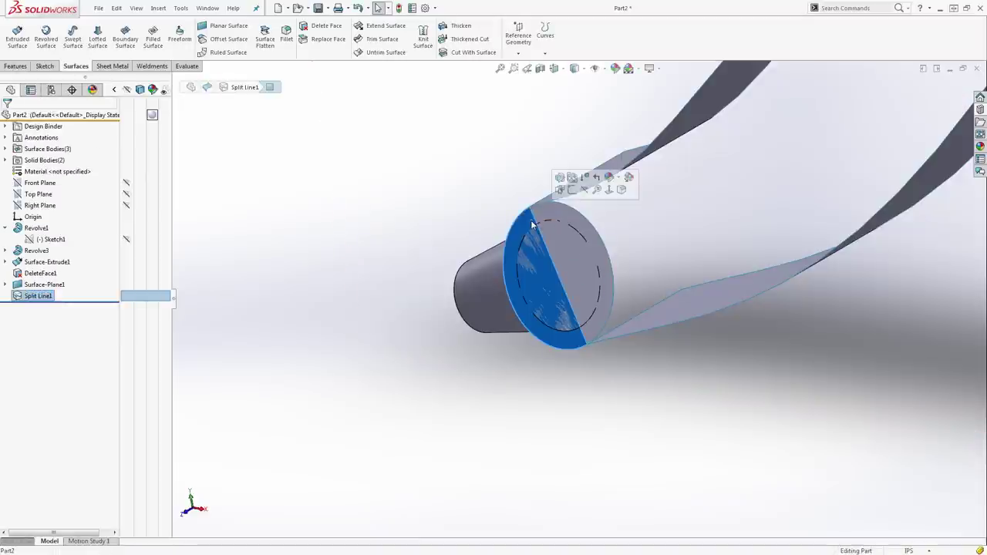
{"action": "left_click", "coordinate": [526, 215]}
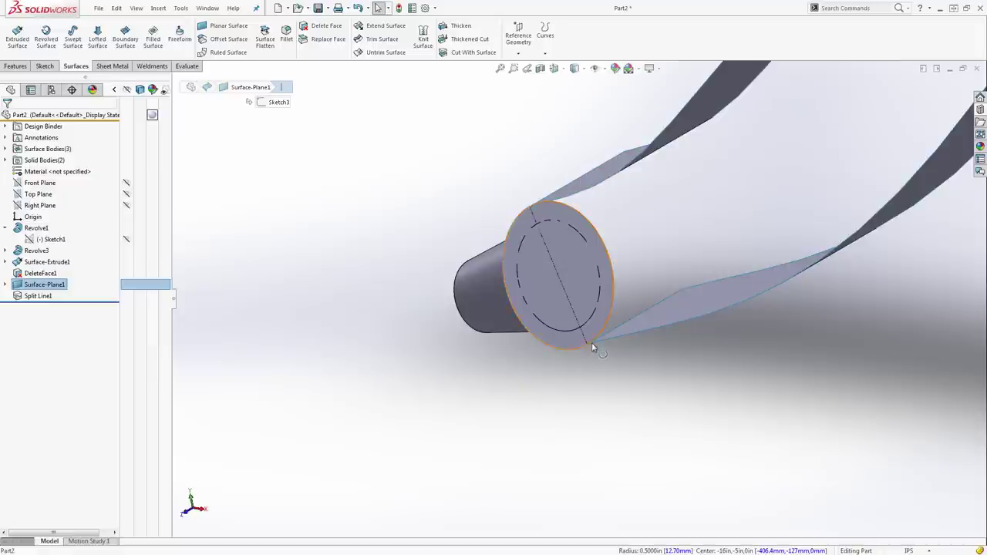
{"action": "middle_click_drag", "start_coordinate": [410, 245], "coordinate": [421, 249]}
{"action": "scroll", "coordinate": [484, 326], "scroll_direction": "up", "scroll_amount": 4}
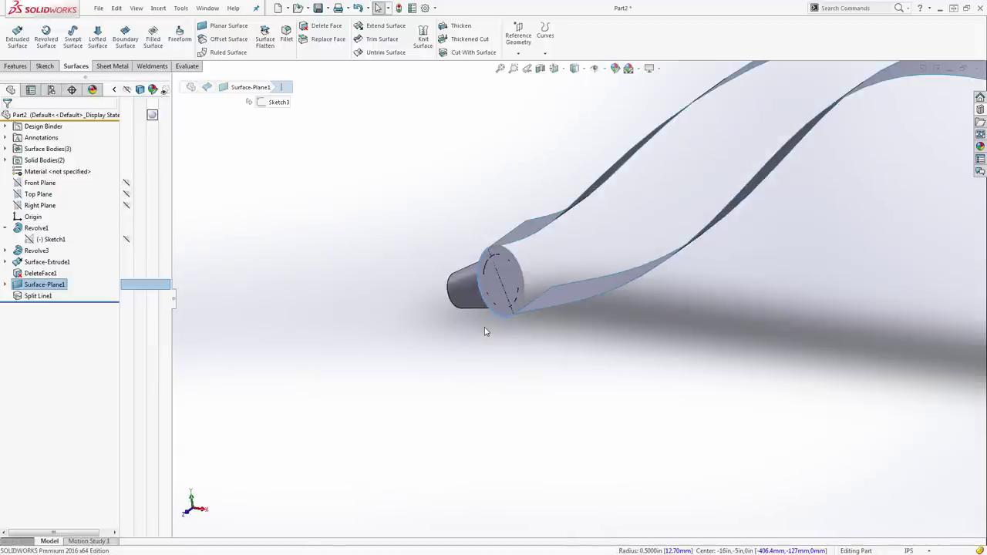
{"action": "left_click", "coordinate": [539, 255]}
{"action": "scroll", "coordinate": [531, 260], "scroll_direction": "down", "scroll_amount": 2}
{"action": "scroll", "coordinate": [532, 260], "scroll_direction": "up", "scroll_amount": 1}
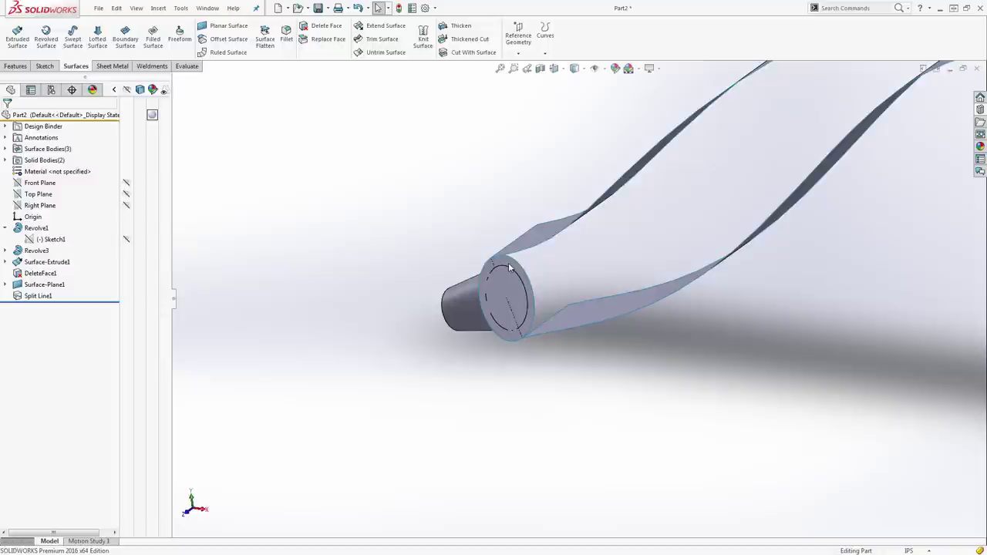
{"action": "scroll", "coordinate": [511, 269], "scroll_direction": "down", "scroll_amount": 2}
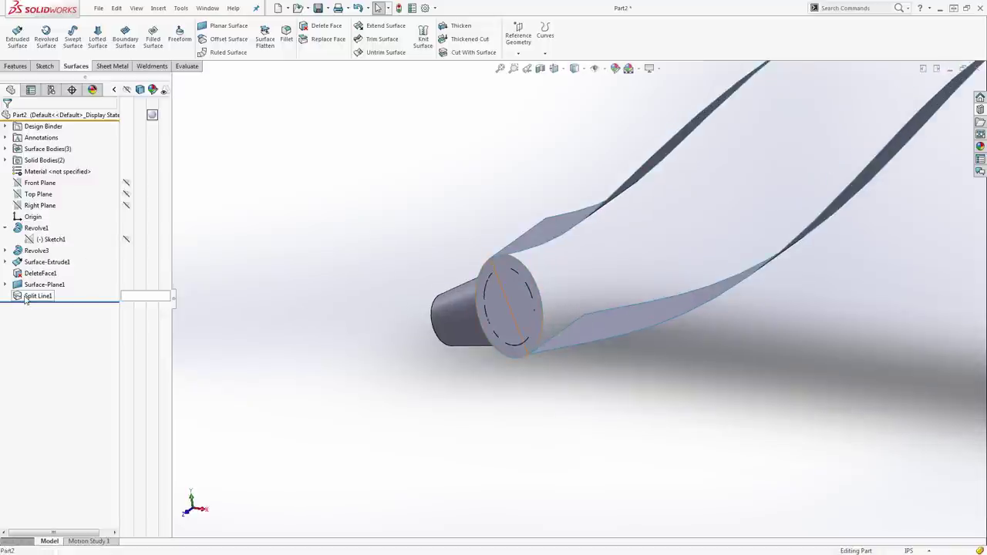
Replace the split line with a standard surface trim of the circular face by the Front Plane, keeping the half behind the plane
{"action": "left_click", "coordinate": [38, 295]}
{"action": "key", "text": "Delete"}
{"action": "left_click", "coordinate": [44, 182]}
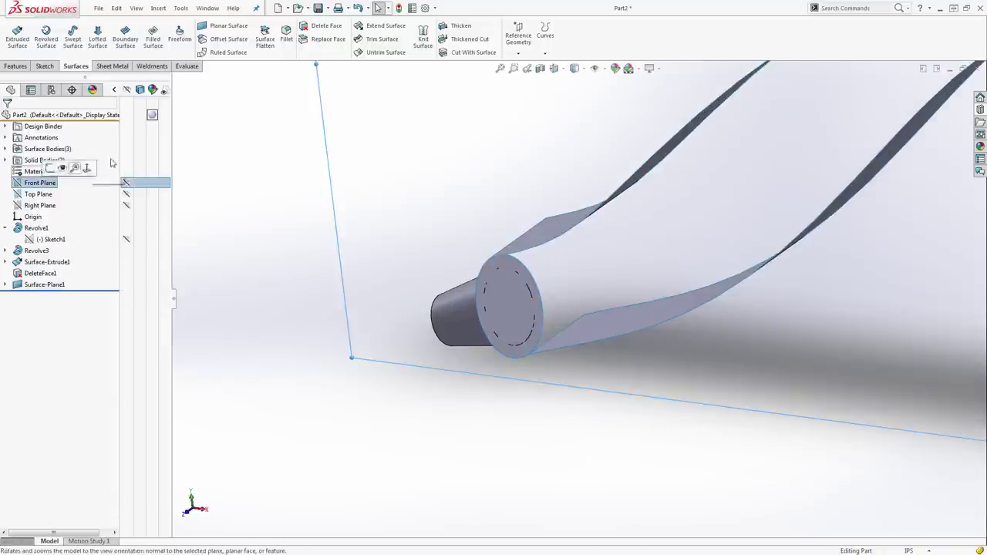
{"action": "left_click", "coordinate": [382, 38]}
{"action": "left_click", "coordinate": [528, 271]}
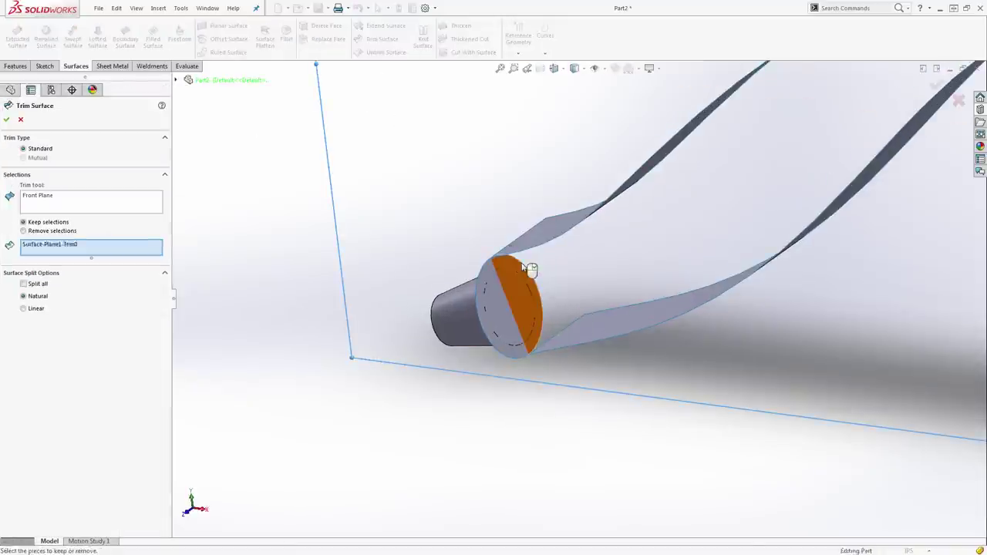
{"action": "left_click", "coordinate": [6, 119]}
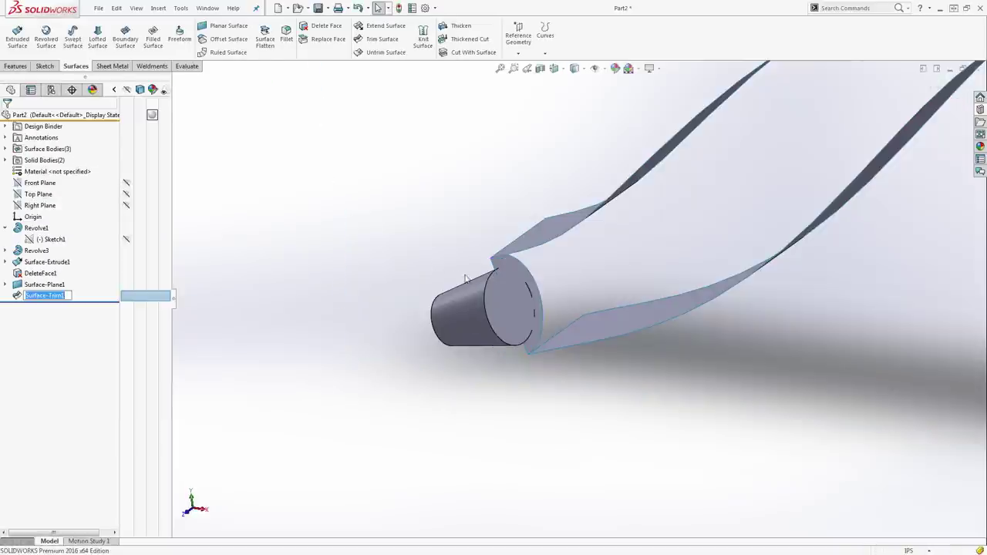
Edit the surface trim so the half of the circular face in front of the Front Plane is kept instead
{"action": "left_click", "coordinate": [21, 300]}
{"action": "left_click", "coordinate": [27, 272]}
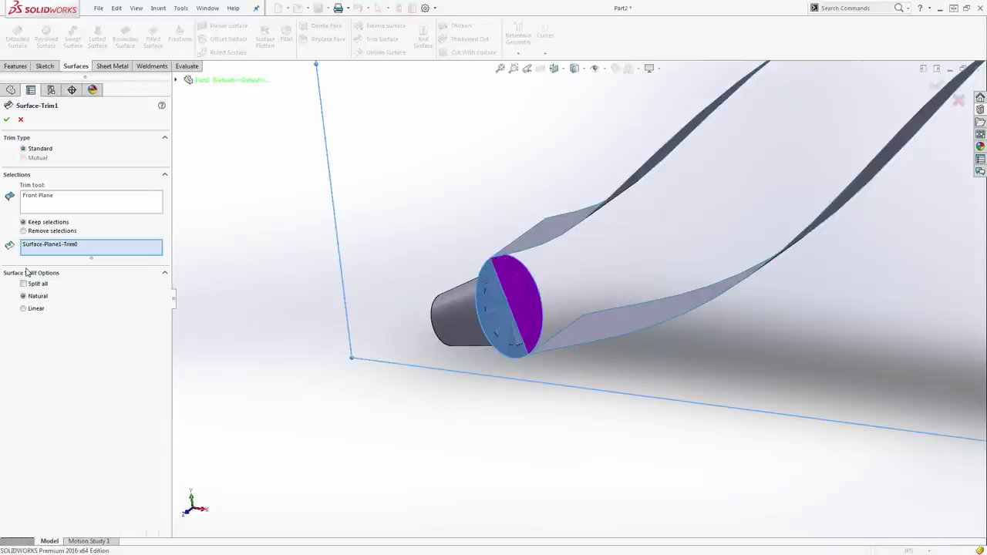
{"action": "left_click", "coordinate": [6, 118]}
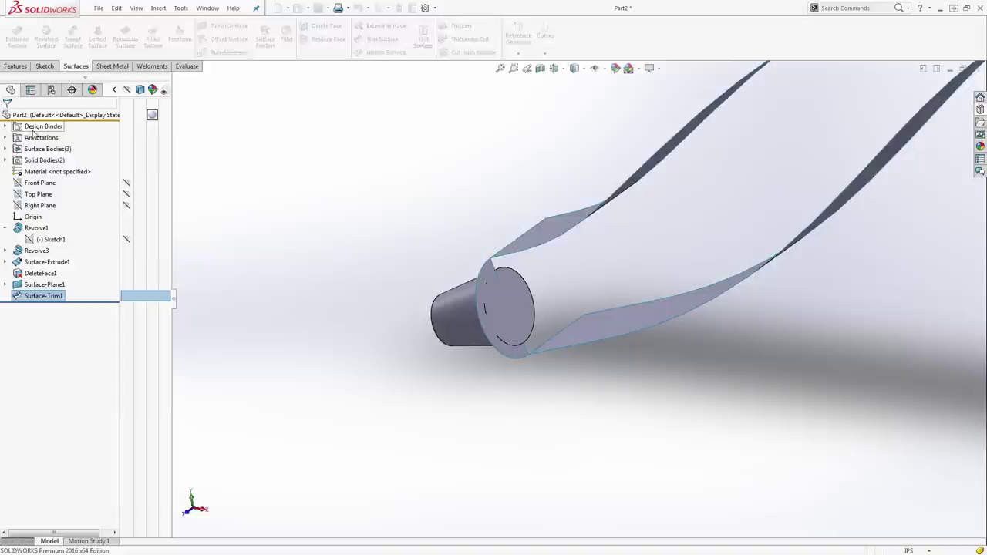
Examine the trimmed half disc's edge where it meets the guide surfaces and the overall leg profile from the front
{"action": "mouse_move", "coordinate": [514, 298]}
{"action": "middle_mouse_down"}
{"action": "mouse_move", "coordinate": [480, 270]}
{"action": "mouse_move", "coordinate": [494, 286]}
{"action": "mouse_move", "coordinate": [507, 281]}
{"action": "middle_mouse_up"}
{"action": "scroll", "coordinate": [467, 249], "scroll_direction": "down", "scroll_amount": 3}
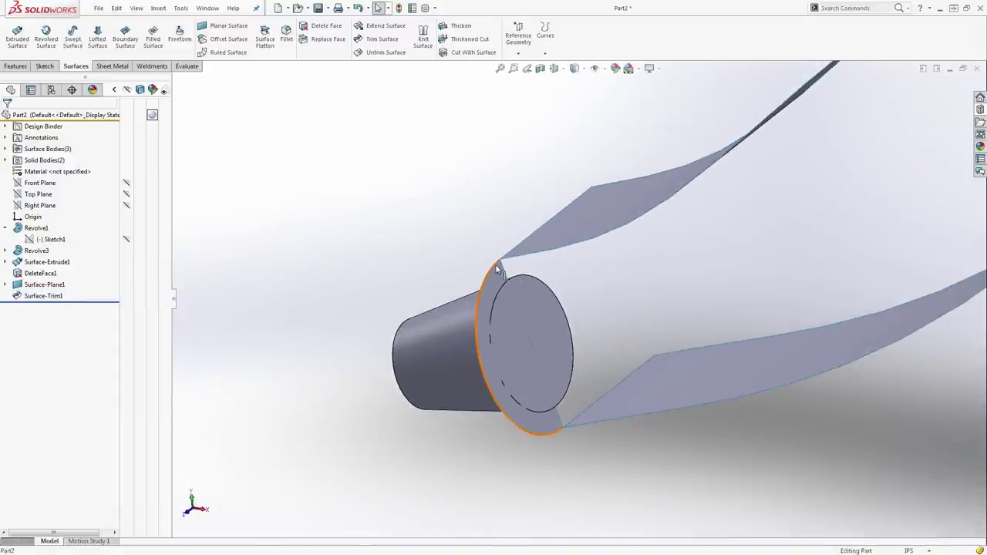
{"action": "left_click", "coordinate": [495, 263]}
{"action": "scroll", "coordinate": [482, 262], "scroll_direction": "up", "scroll_amount": 3}
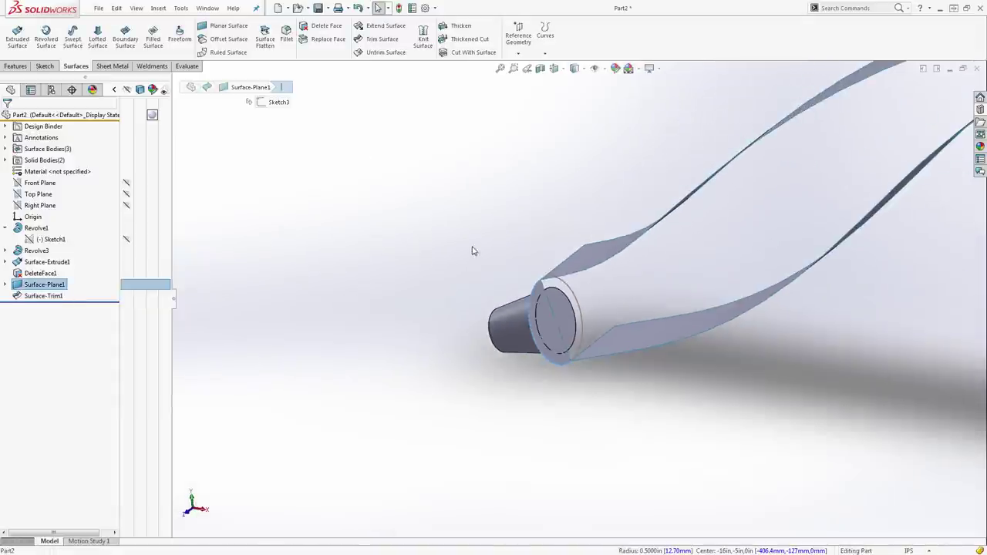
{"action": "left_click", "coordinate": [466, 307]}
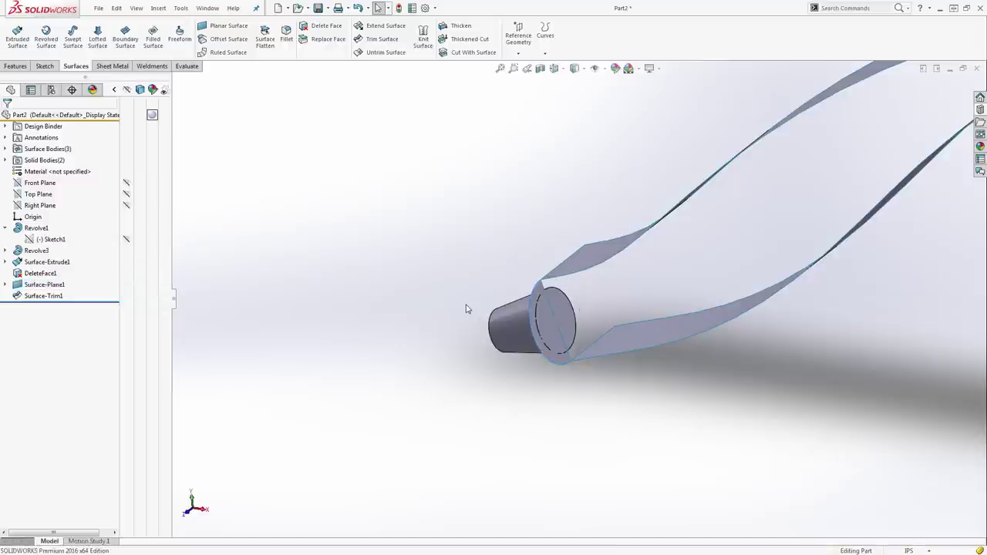
{"action": "key", "text": "ctrl+1"}
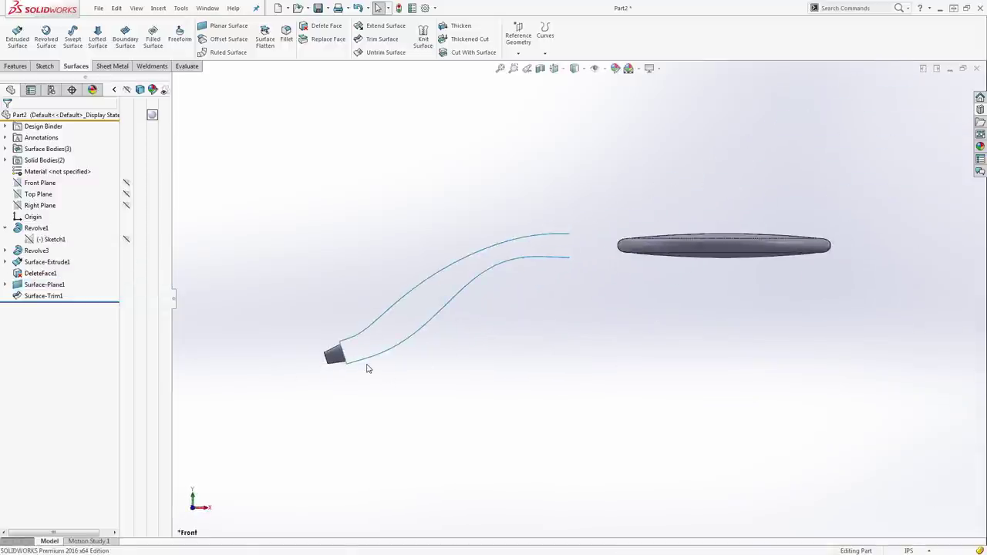
{"action": "middle_click_drag", "start_coordinate": [368, 339], "coordinate": [391, 351]}
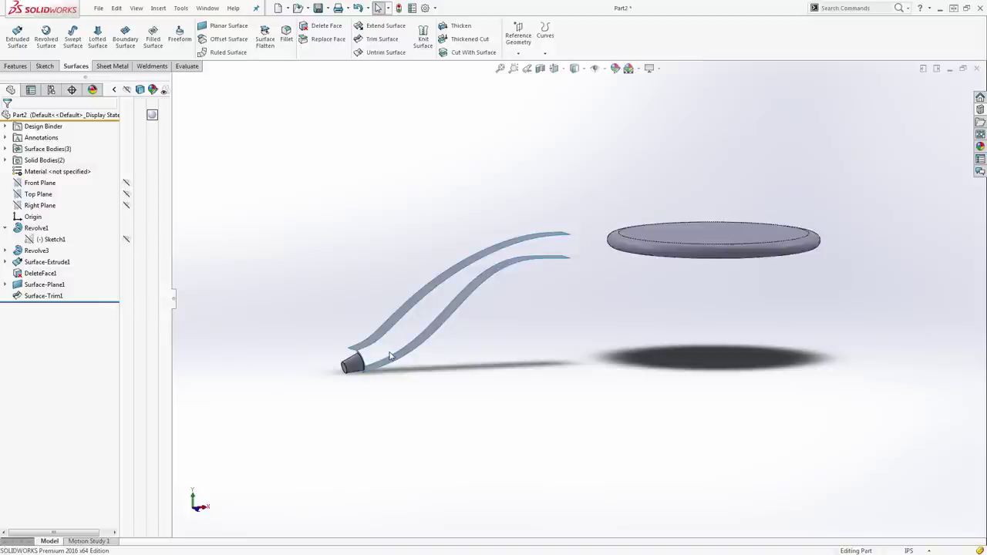
Sketch a midpoint line about 6 in long on the Front Plane, centred near the slanted centreline and crossing the middle of the leg profile
{"action": "key", "text": "ctrl+1"}
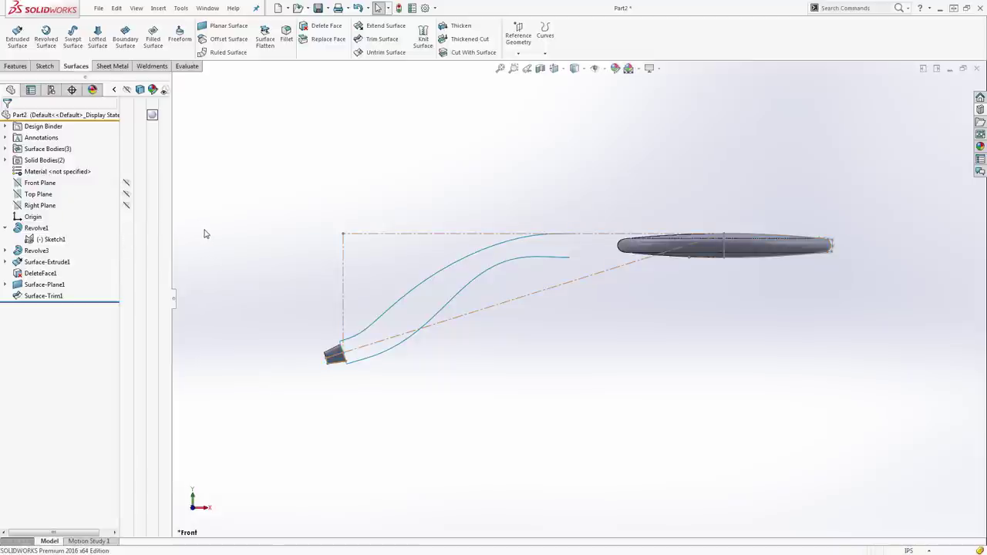
{"action": "left_click", "coordinate": [40, 183]}
{"action": "left_click", "coordinate": [132, 185]}
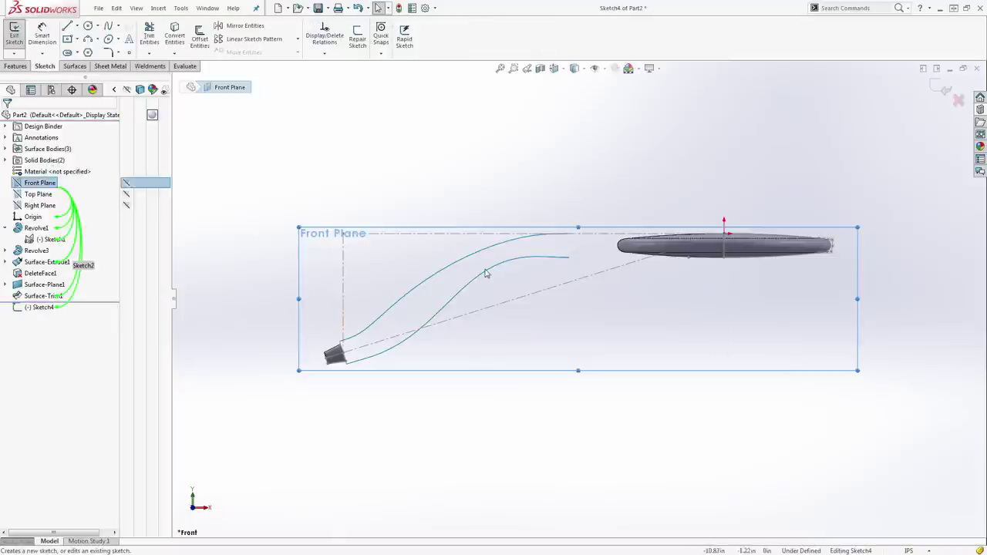
{"action": "key", "text": "l"}
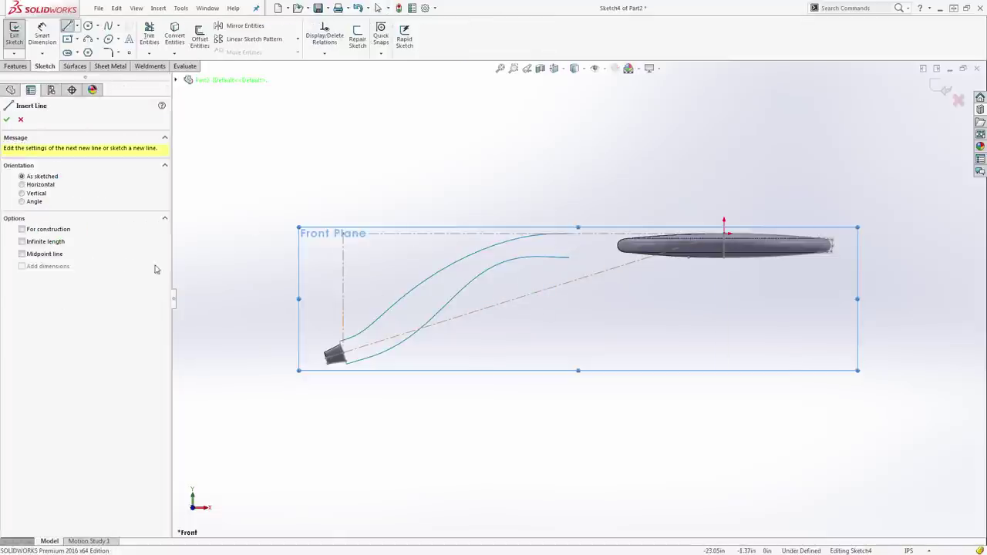
{"action": "left_click", "coordinate": [55, 256]}
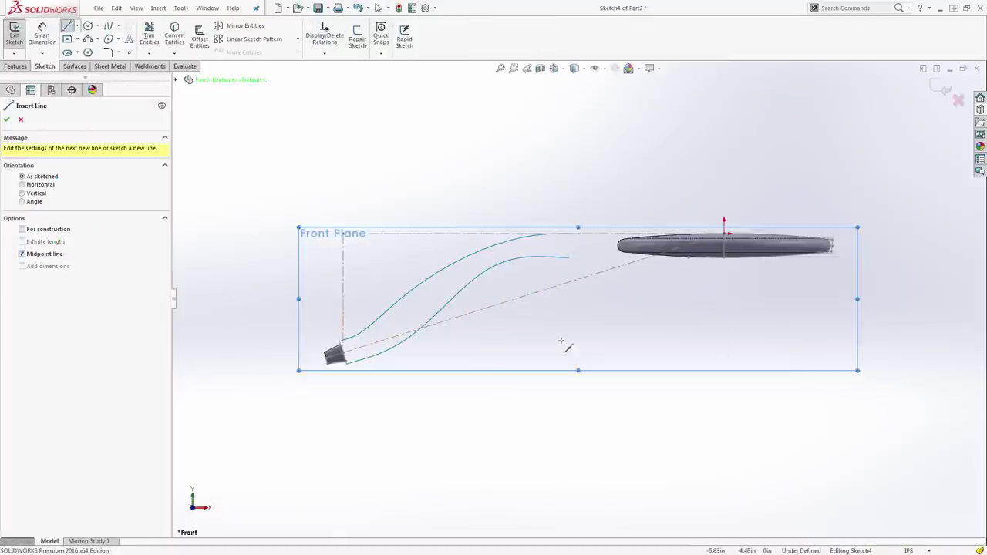
{"action": "left_click", "coordinate": [471, 312]}
{"action": "left_click", "coordinate": [450, 245]}
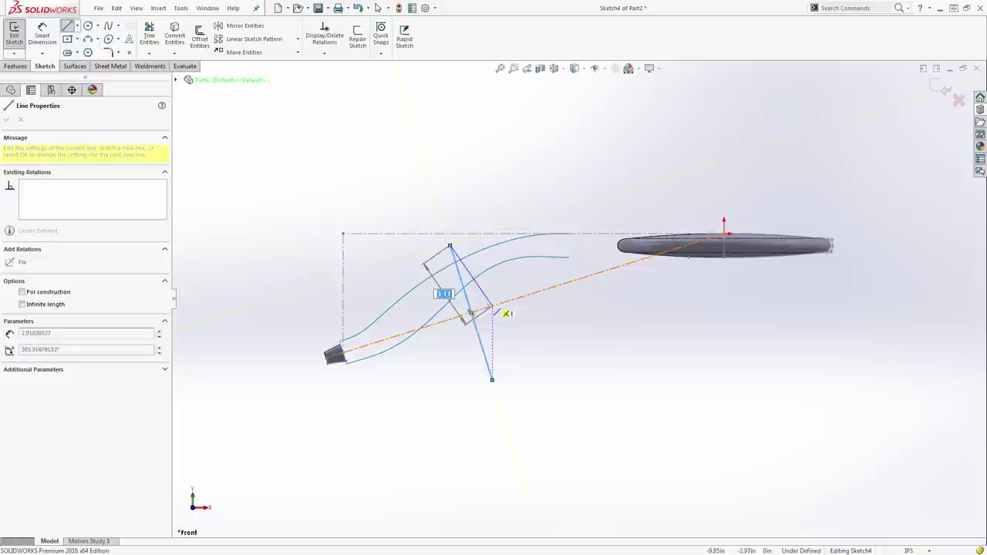
Make the new line perpendicular to the slanted centreline and place its midpoint coincident with that centreline
{"action": "key", "text": "Escape"}
{"action": "left_click", "coordinate": [477, 329]}
{"action": "left_click", "coordinate": [484, 310], "text": "ctrl"}
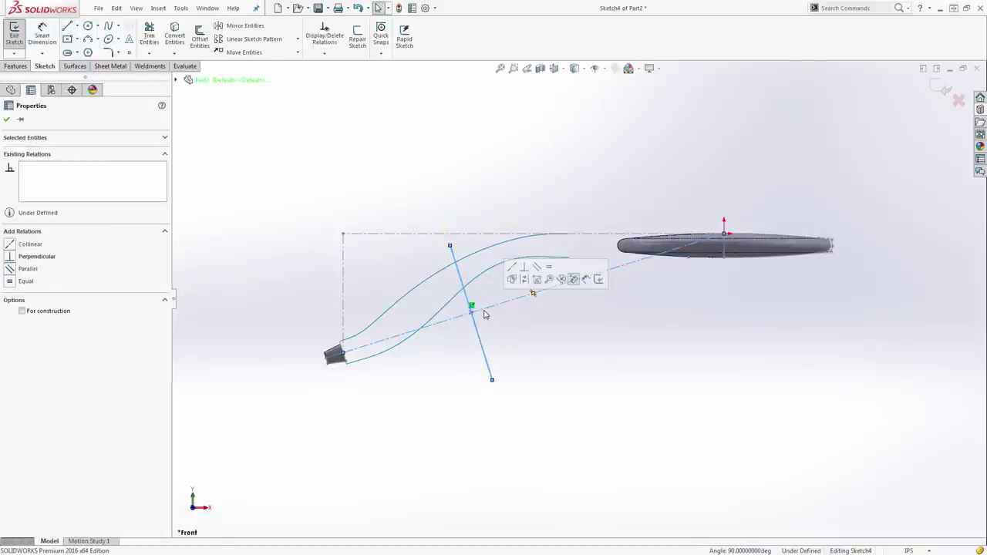
{"action": "left_click", "coordinate": [594, 277]}
{"action": "left_click", "coordinate": [524, 331]}
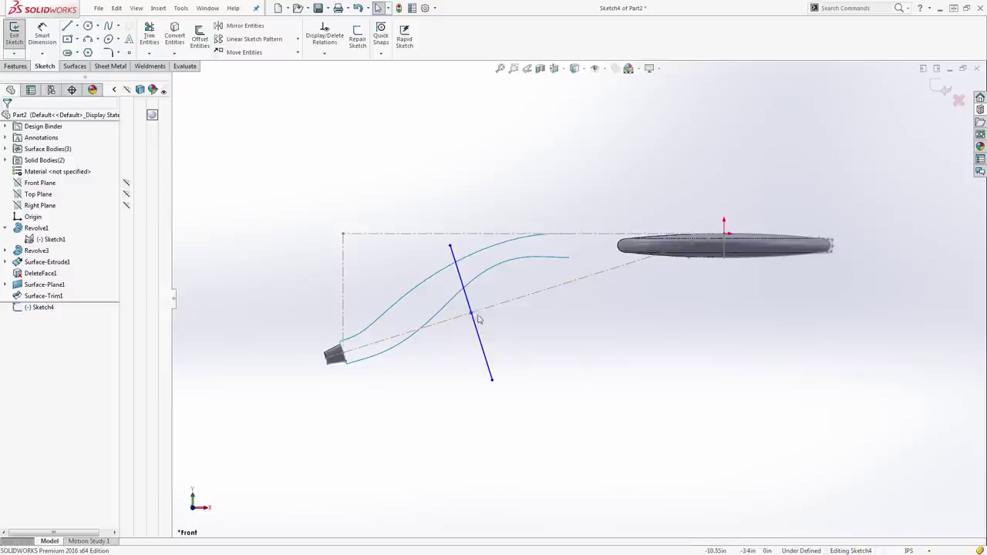
{"action": "mouse_move", "coordinate": [472, 316]}
{"action": "left_mouse_down"}
{"action": "mouse_move", "coordinate": [443, 317]}
{"action": "mouse_move", "coordinate": [469, 317]}
{"action": "mouse_move", "coordinate": [461, 325]}
{"action": "left_mouse_up"}
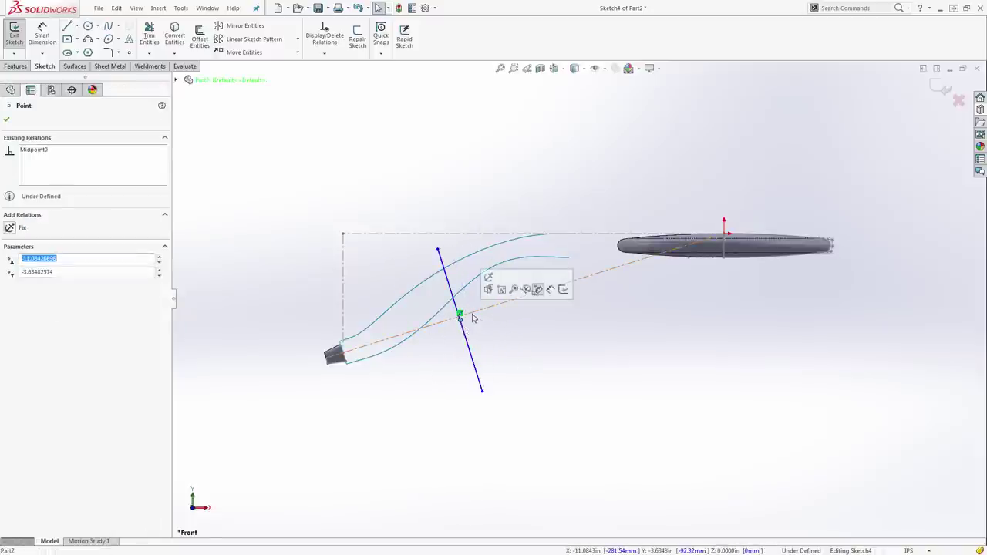
{"action": "left_click", "coordinate": [468, 318]}
{"action": "left_click", "coordinate": [497, 332]}
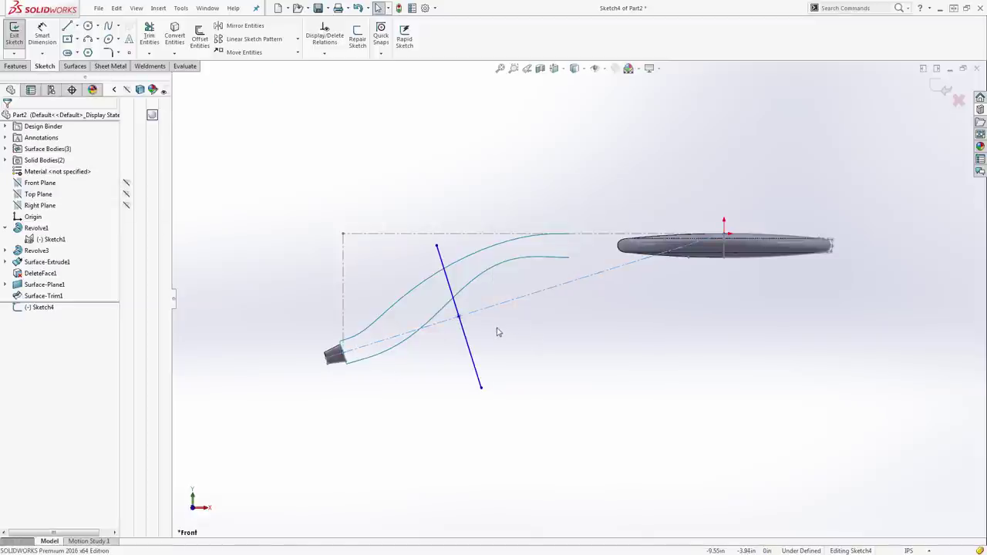
Dimension the cross line 5 in from the foot end of the centreline, place the dimension below the leg and finish the sketch
{"action": "left_click", "coordinate": [467, 340]}
{"action": "left_click", "coordinate": [495, 340]}
{"action": "key", "text": "s"}
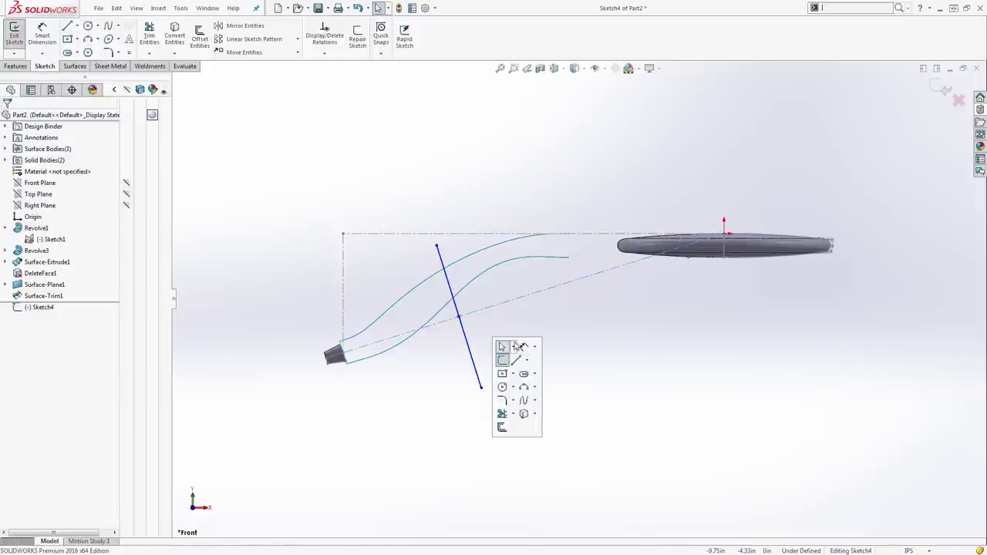
{"action": "left_click", "coordinate": [525, 347]}
{"action": "left_click", "coordinate": [458, 317]}
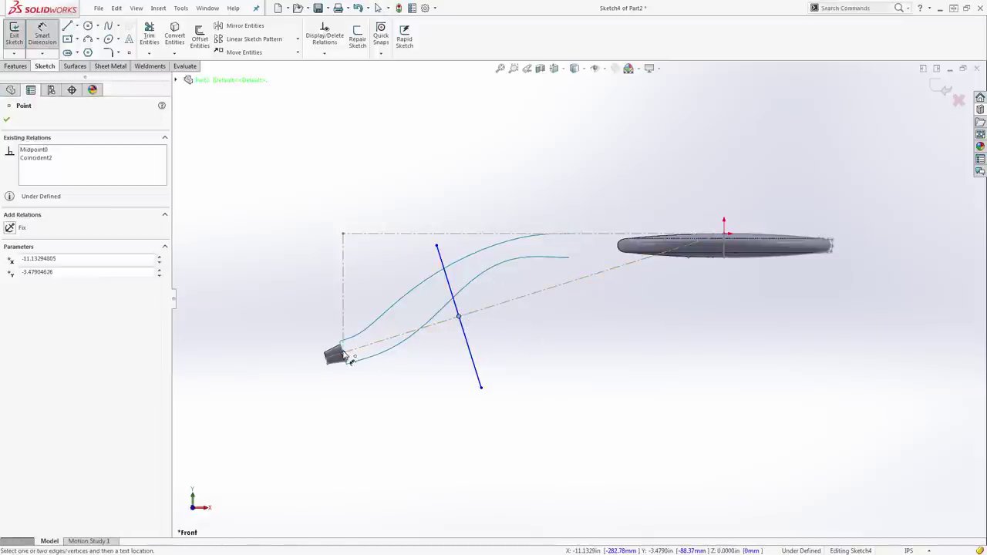
{"action": "left_click", "coordinate": [350, 360]}
{"action": "left_click", "coordinate": [386, 359]}
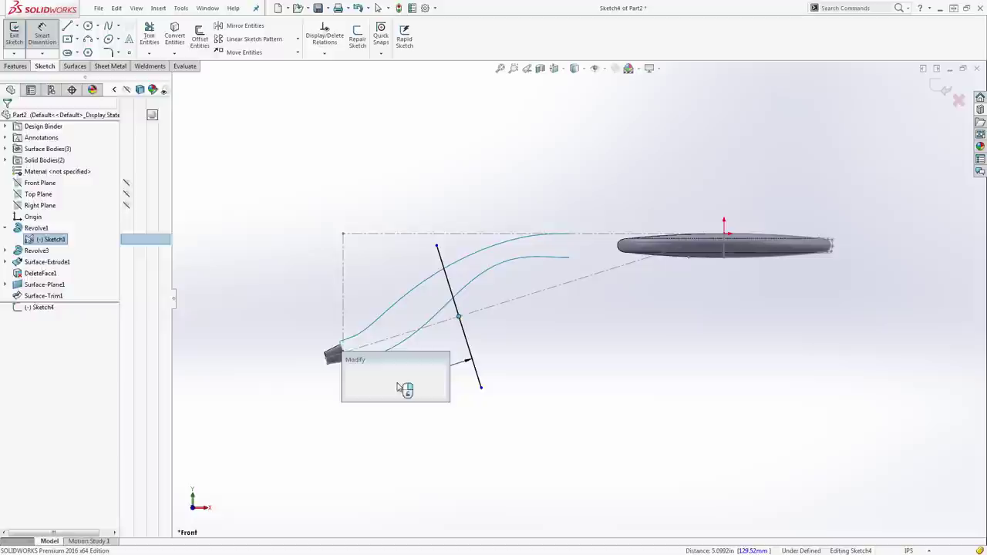
{"action": "key", "text": "Return"}
{"action": "key", "text": "Escape"}
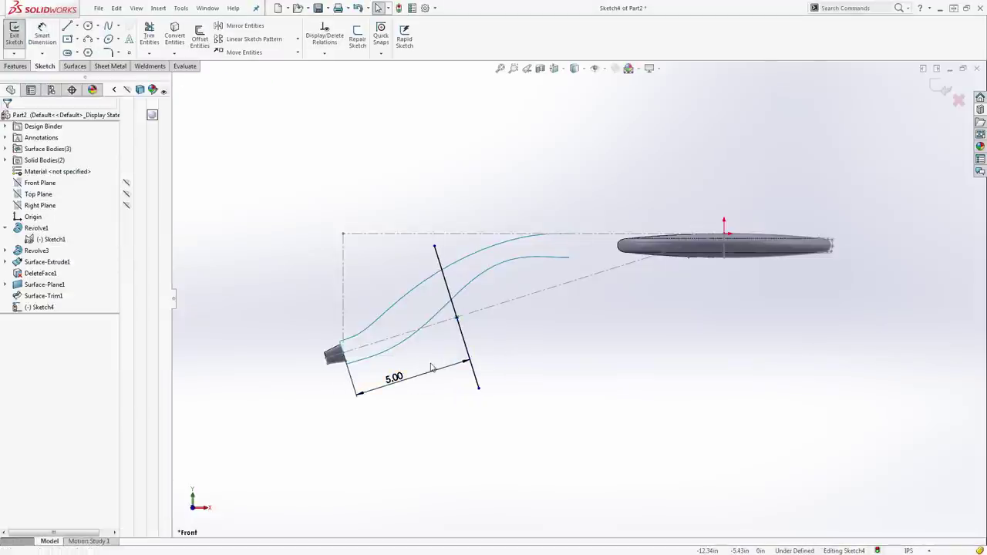
{"action": "left_click_drag", "start_coordinate": [414, 375], "coordinate": [417, 389]}
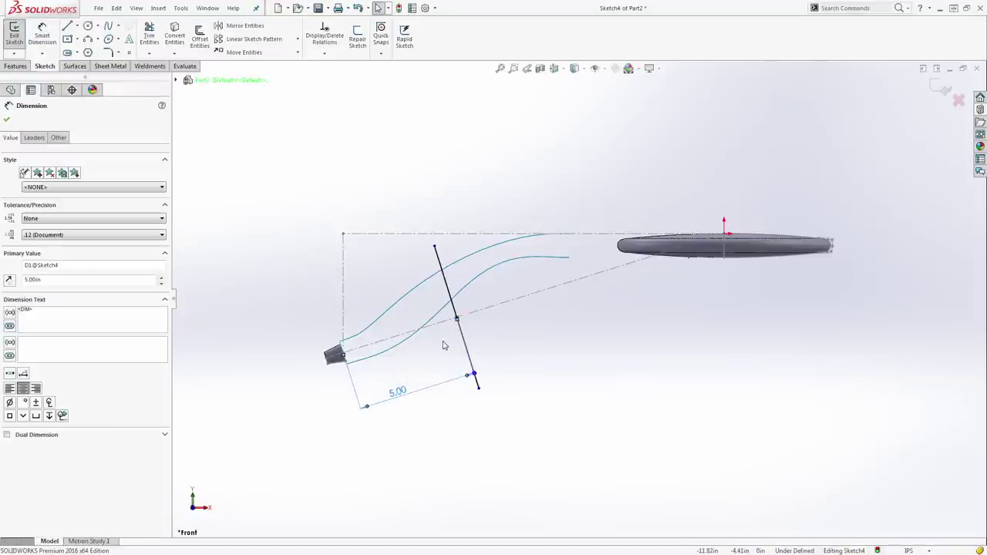
{"action": "left_click", "coordinate": [940, 88]}
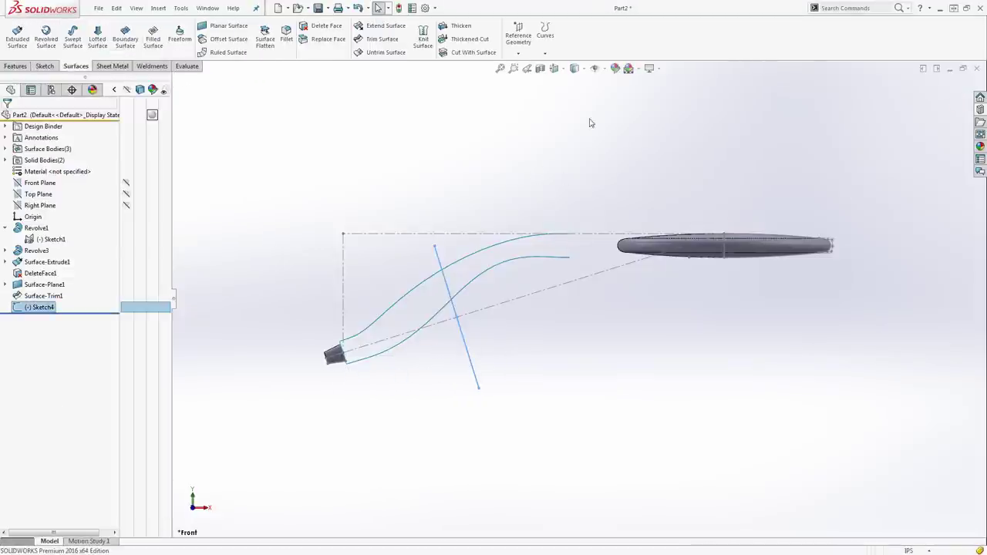
Create a reference plane coincident with the sketched cross line and perpendicular to the Front Plane
{"action": "left_click", "coordinate": [522, 39]}
{"action": "left_click", "coordinate": [527, 66]}
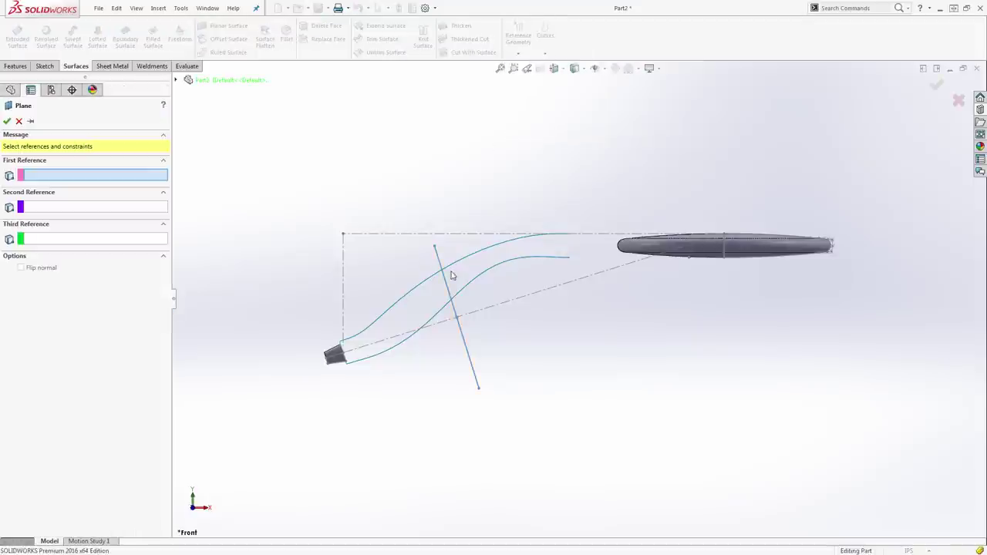
{"action": "left_click", "coordinate": [446, 287]}
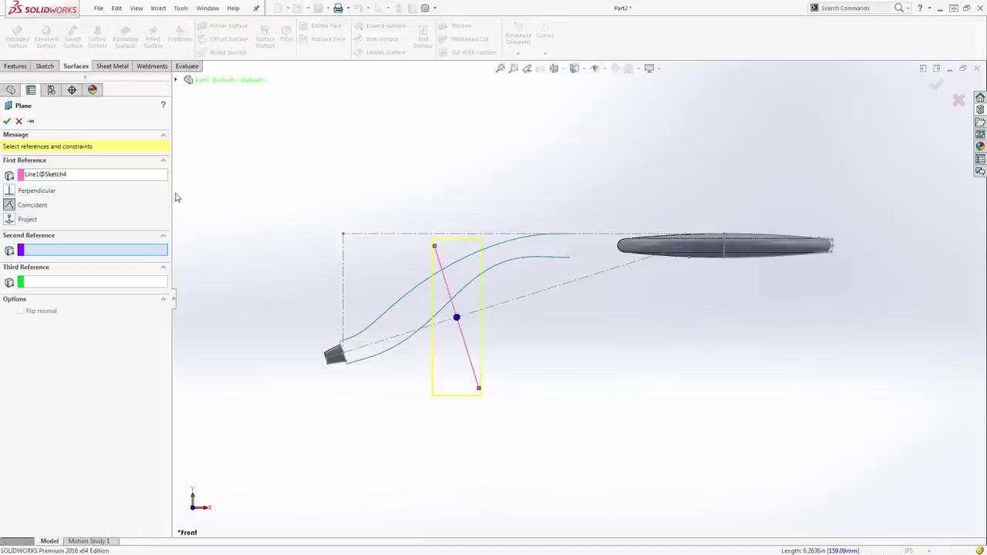
{"action": "left_click", "coordinate": [176, 80]}
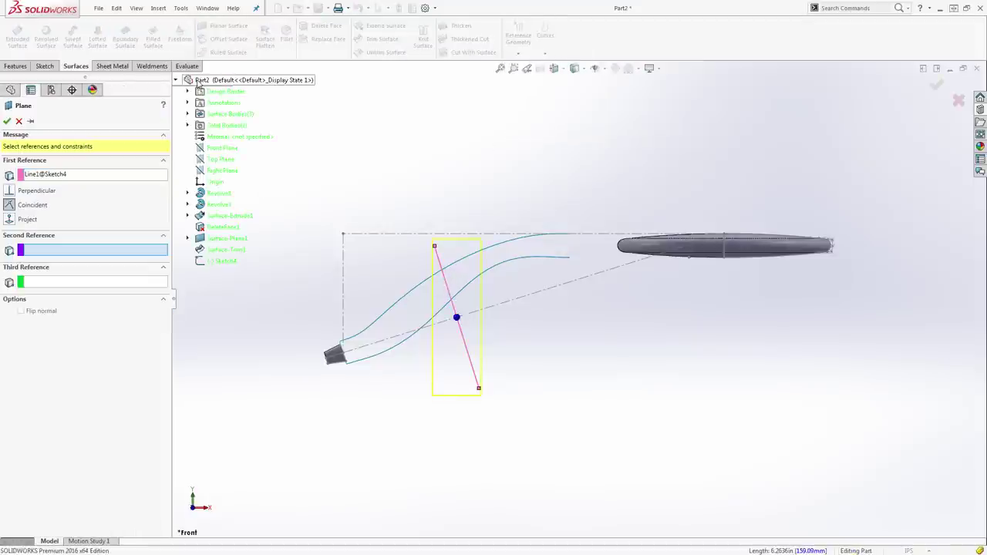
{"action": "left_click", "coordinate": [217, 152]}
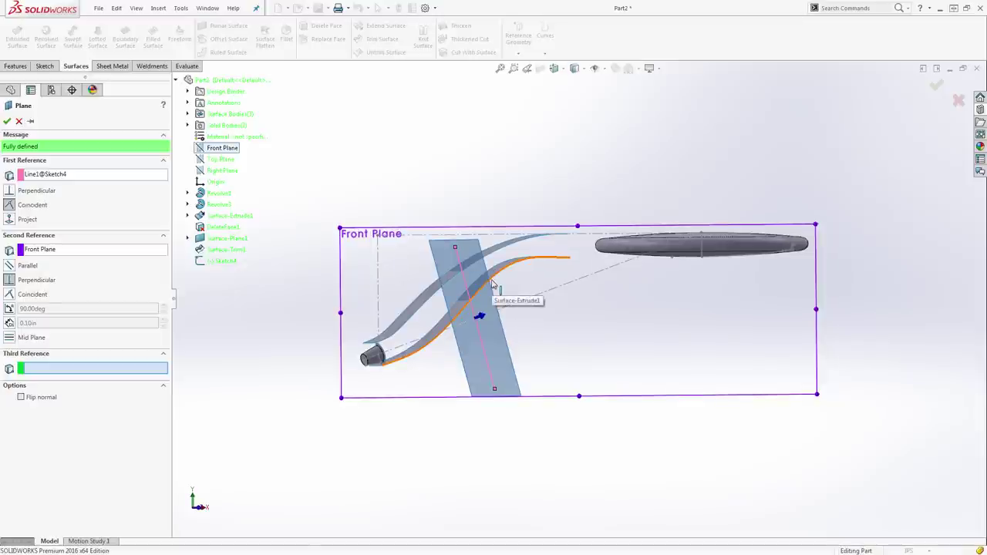
{"action": "left_click", "coordinate": [8, 121]}
{"action": "left_click", "coordinate": [379, 128]}
{"action": "middle_click_drag", "start_coordinate": [392, 147], "coordinate": [432, 250]}
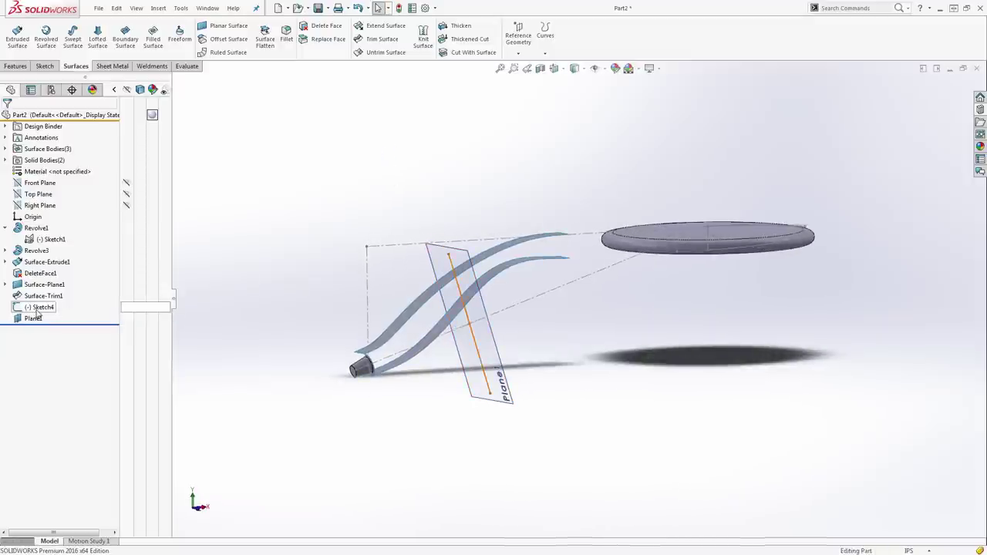
Hide Sketch4 and Sketch1, and start a new reference plane based on the mid-leg Plane1
{"action": "left_click", "coordinate": [127, 309]}
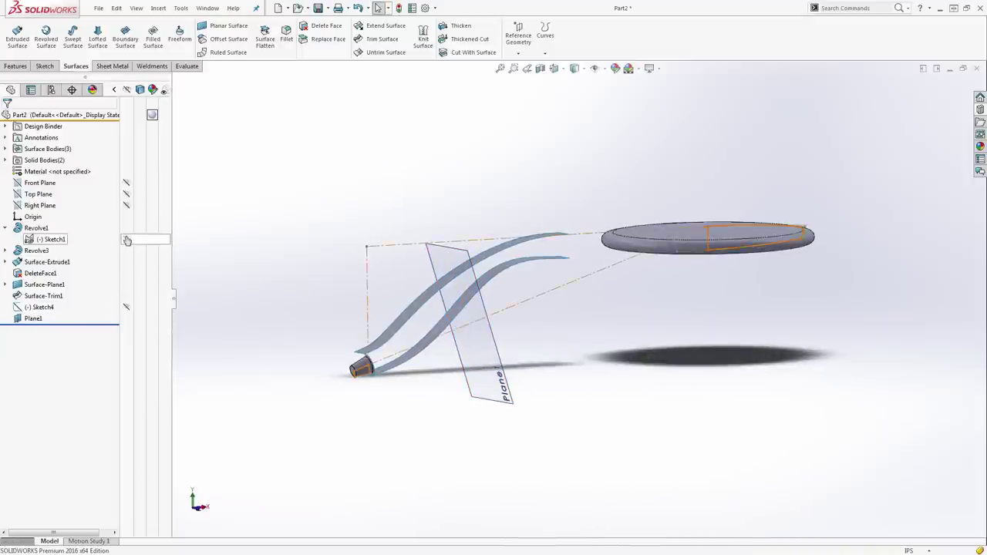
{"action": "left_click", "coordinate": [127, 239]}
{"action": "left_click", "coordinate": [482, 337]}
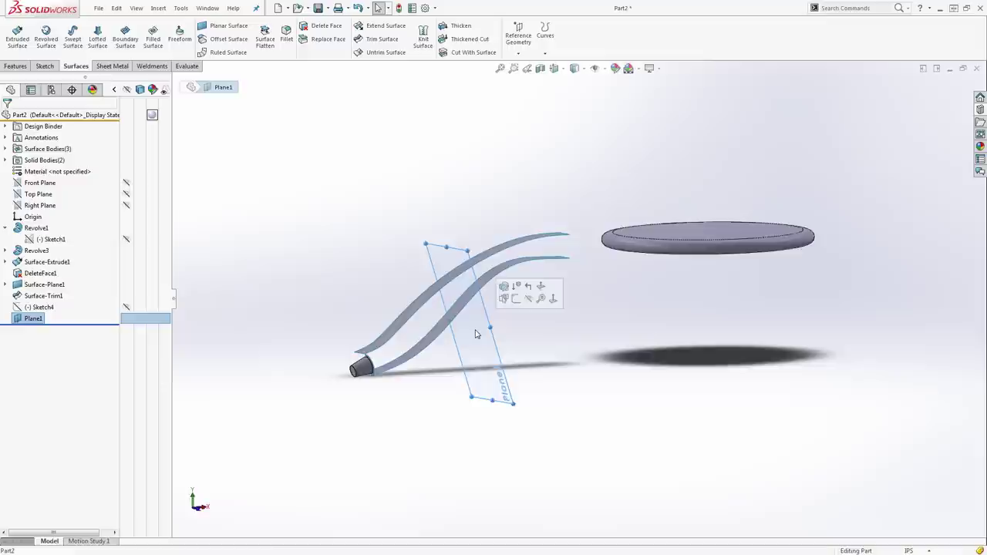
{"action": "left_click", "coordinate": [525, 32]}
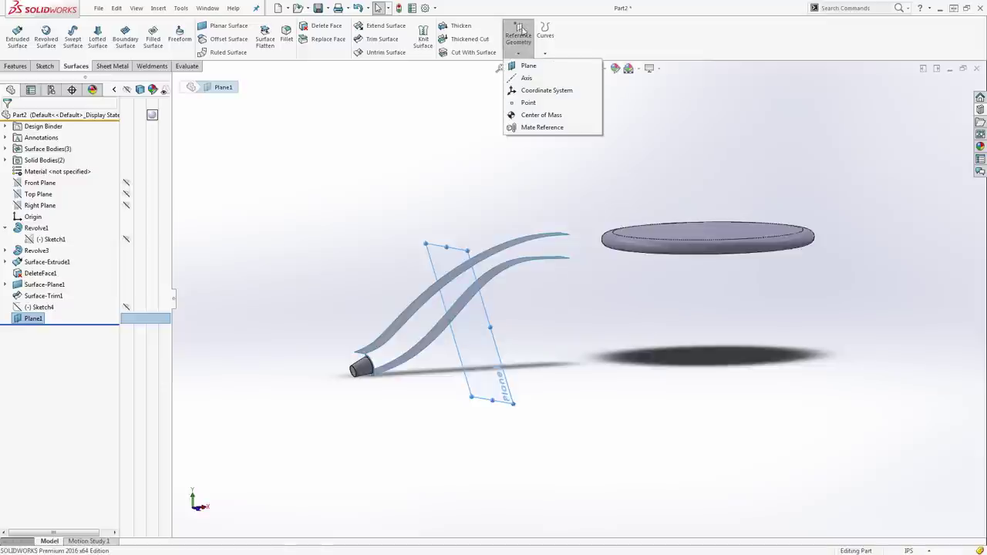
{"action": "left_click", "coordinate": [528, 67]}
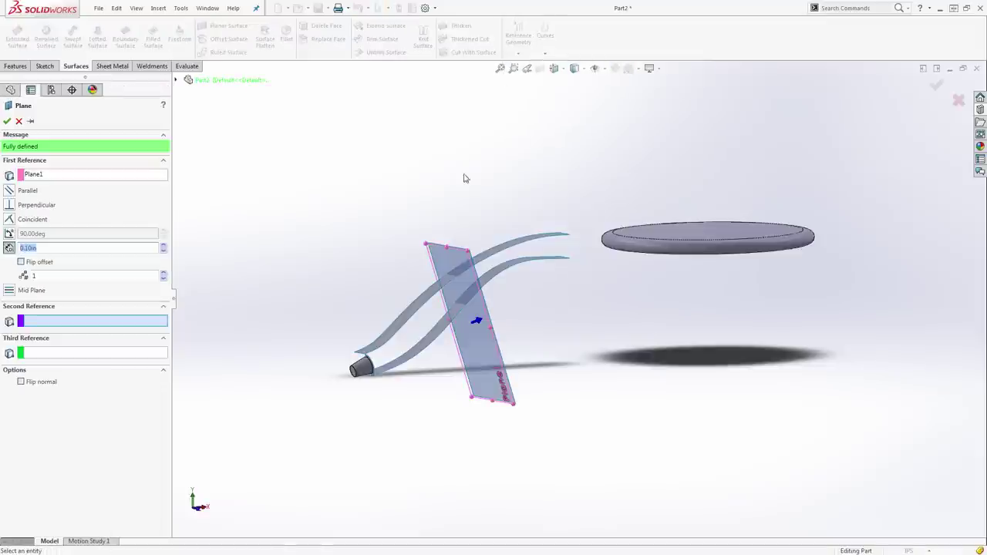
Try a series of parallel planes spaced 1 in from the mid-leg plane, first with four instances and then with two
{"action": "left_click", "coordinate": [47, 275]}
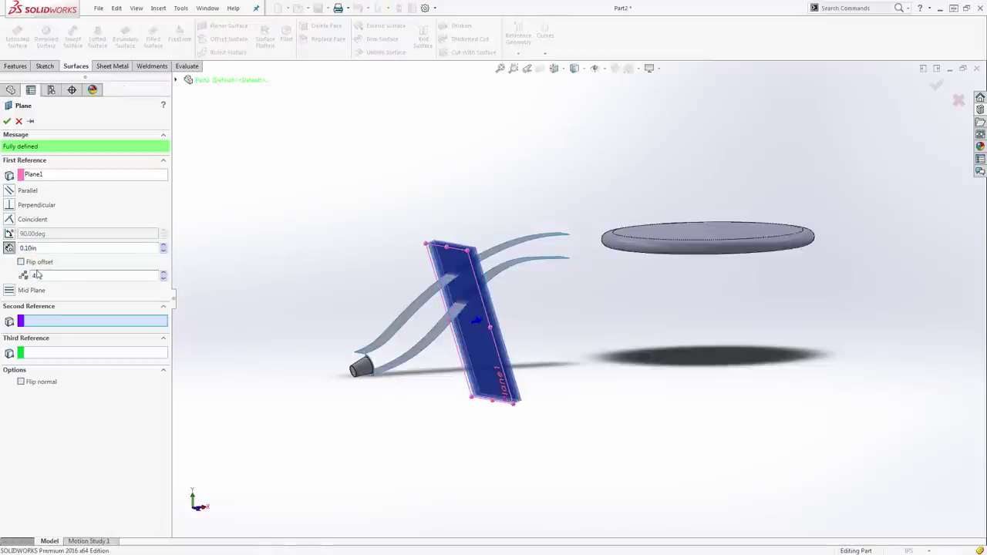
{"action": "left_click", "coordinate": [64, 248]}
{"action": "type", "text": "1"}
{"action": "key", "text": "Return"}
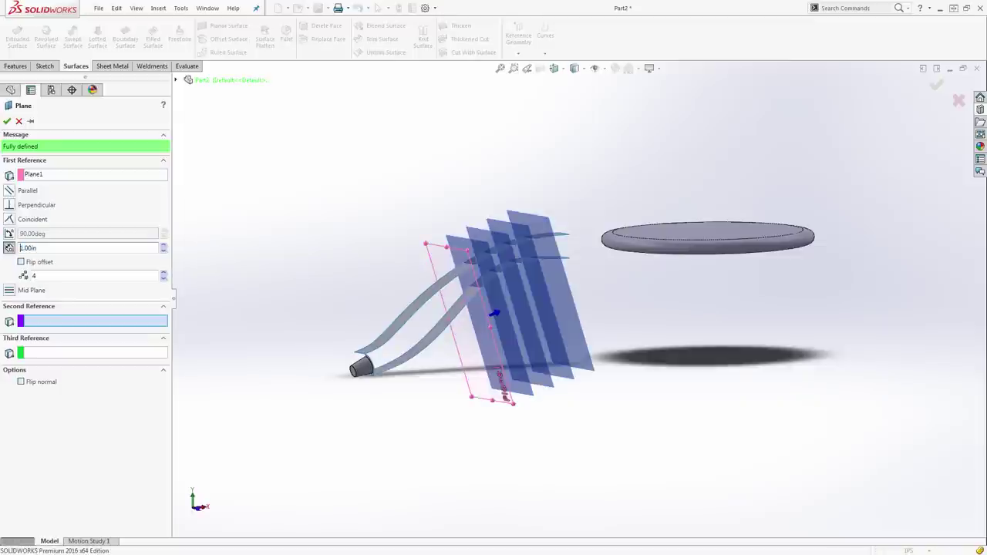
{"action": "mouse_move", "coordinate": [433, 358]}
{"action": "middle_mouse_down"}
{"action": "mouse_move", "coordinate": [403, 360]}
{"action": "mouse_move", "coordinate": [429, 371]}
{"action": "middle_mouse_up"}
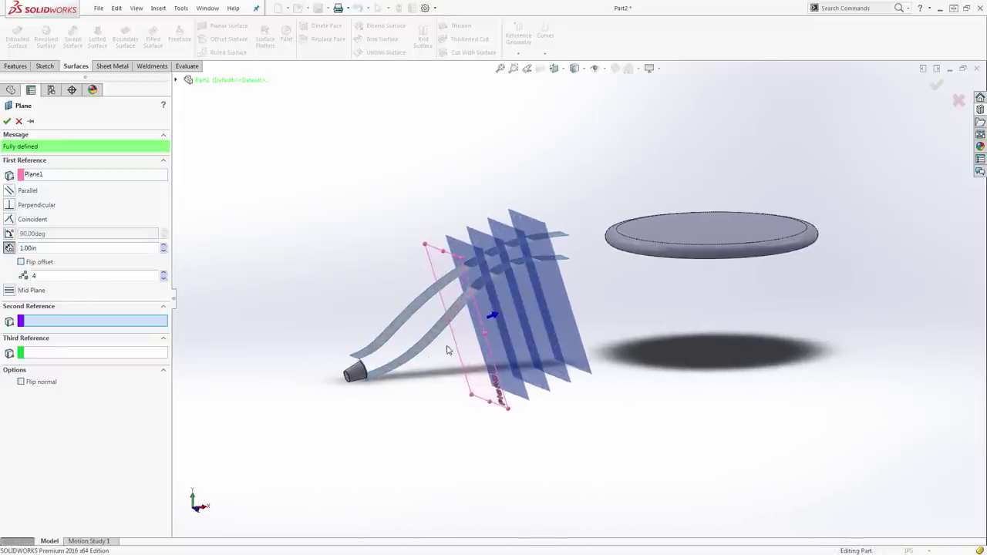
{"action": "left_click", "coordinate": [39, 263]}
{"action": "left_click", "coordinate": [40, 263]}
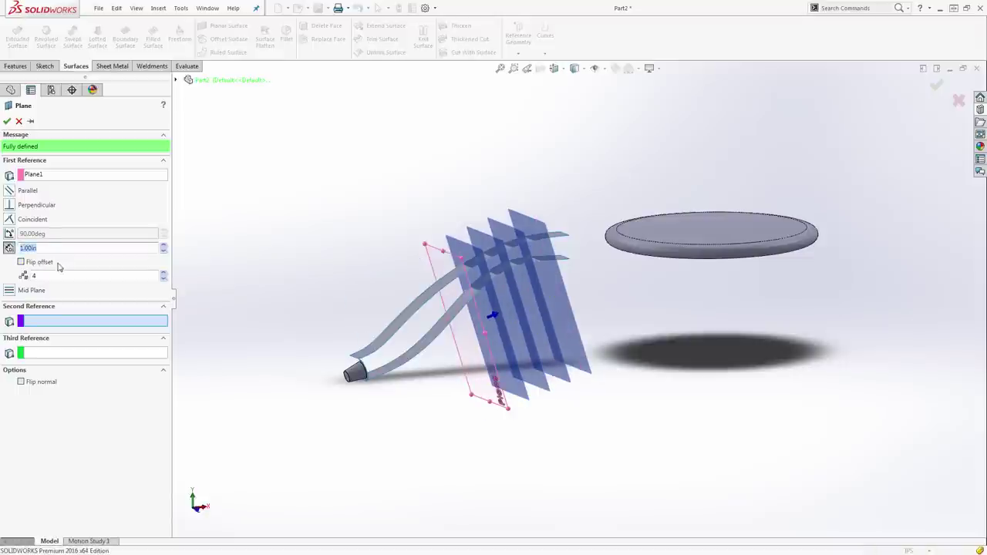
{"action": "left_click_drag", "start_coordinate": [49, 275], "coordinate": [20, 279]}
{"action": "type", "text": "2"}
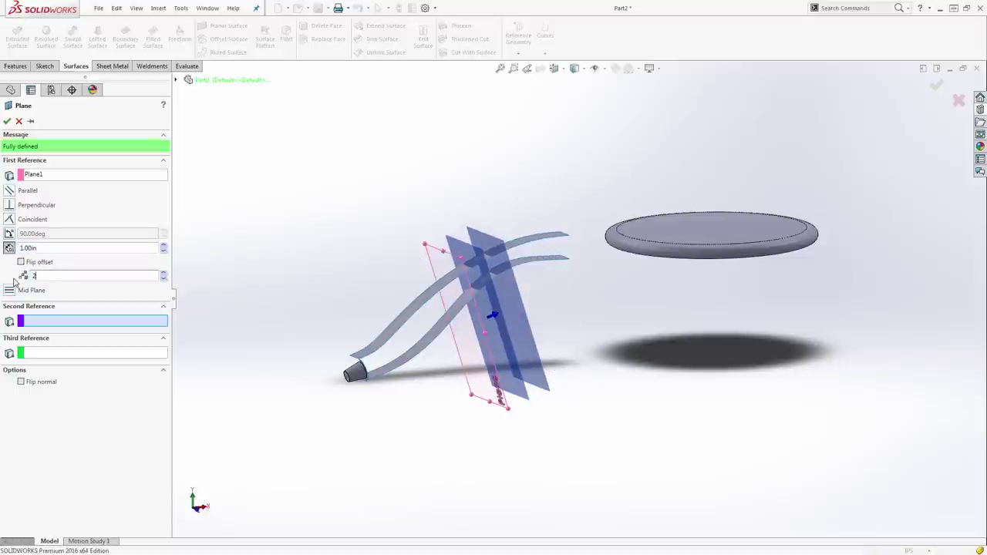
Create a single reference plane offset 2 in from the mid-leg plane toward the tabletop
{"action": "left_click", "coordinate": [43, 248]}
{"action": "type", "text": "2"}
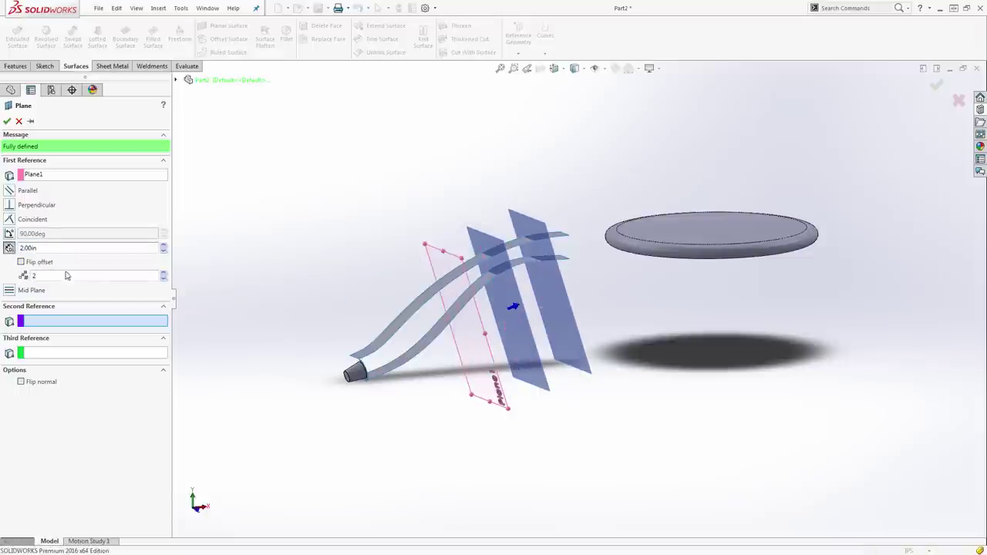
{"action": "left_click_drag", "start_coordinate": [77, 275], "coordinate": [24, 278]}
{"action": "type", "text": "1"}
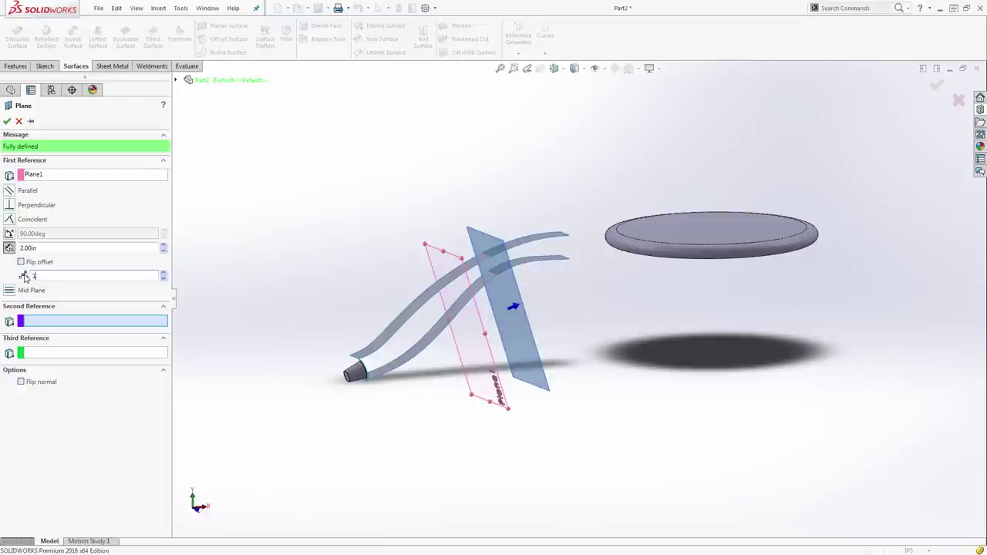
{"action": "mouse_move", "coordinate": [482, 359]}
{"action": "middle_mouse_down"}
{"action": "mouse_move", "coordinate": [458, 355]}
{"action": "mouse_move", "coordinate": [477, 358]}
{"action": "middle_mouse_up"}
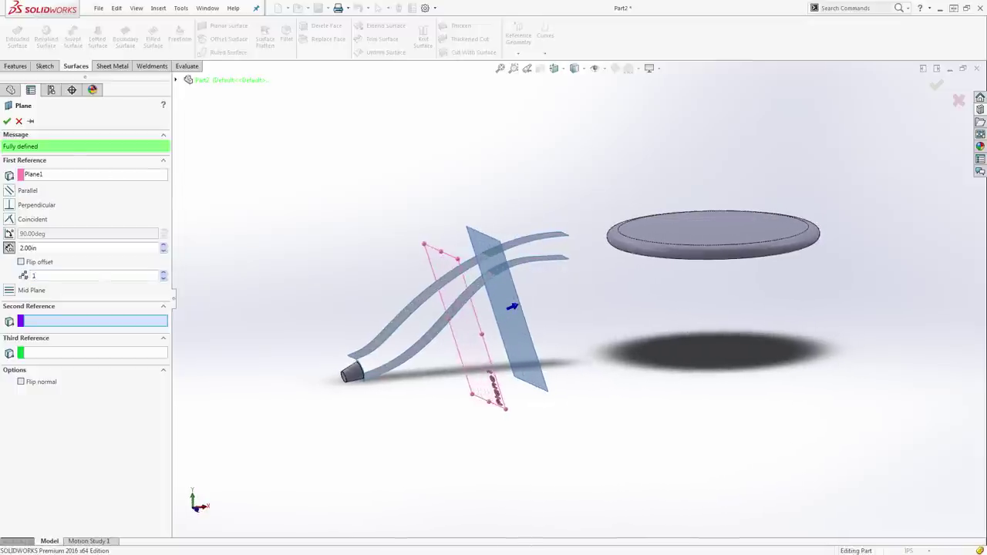
{"action": "left_click", "coordinate": [7, 121]}
Hide both reference planes, Plane1 and Plane2
{"action": "middle_click_drag", "start_coordinate": [263, 221], "coordinate": [299, 263]}
{"action": "left_click", "coordinate": [464, 394]}
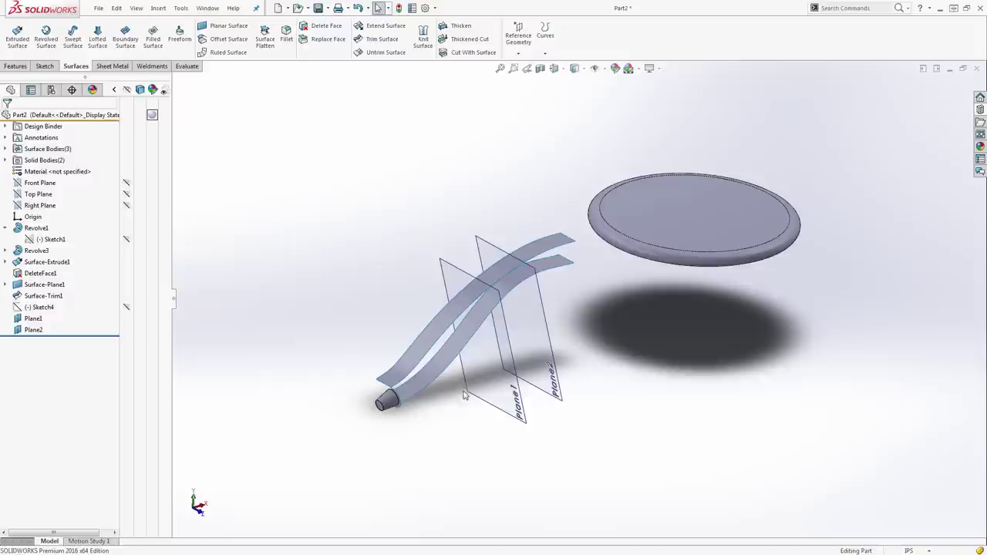
{"action": "left_click", "coordinate": [401, 409]}
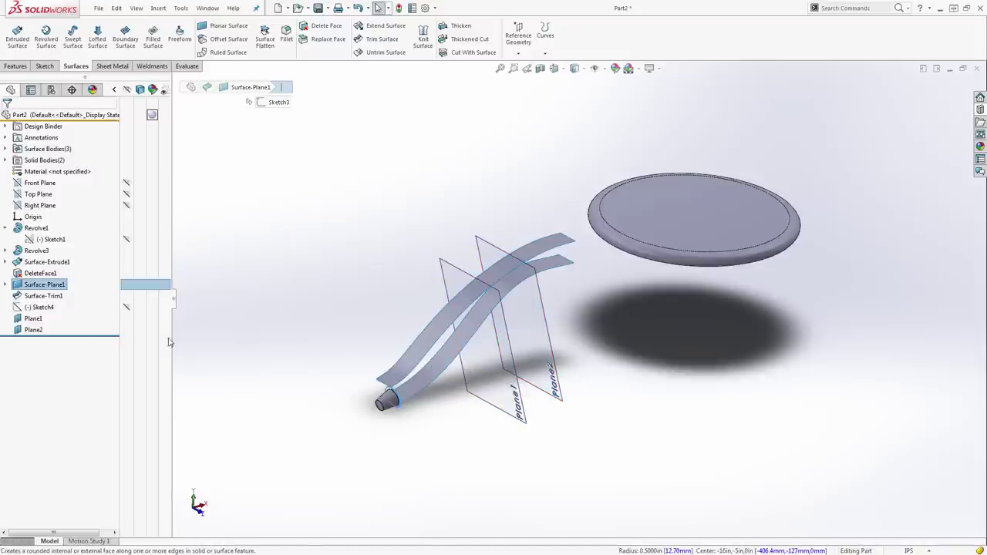
{"action": "left_click", "coordinate": [126, 319]}
{"action": "left_click", "coordinate": [126, 330]}
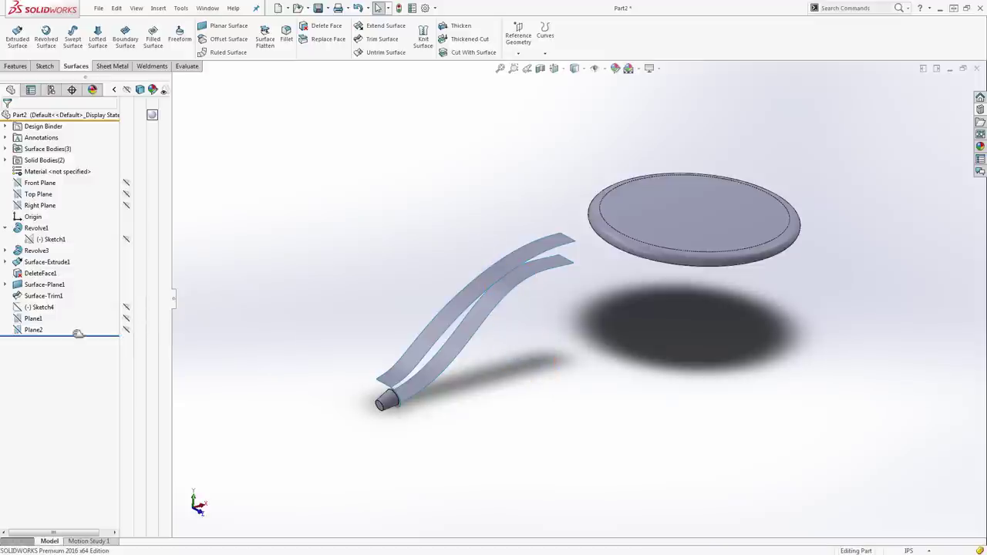
Start a sketch on Plane1 and generate intersection curves where the plane cuts the two curved leg surfaces
{"action": "left_click", "coordinate": [26, 318]}
{"action": "left_click", "coordinate": [31, 300]}
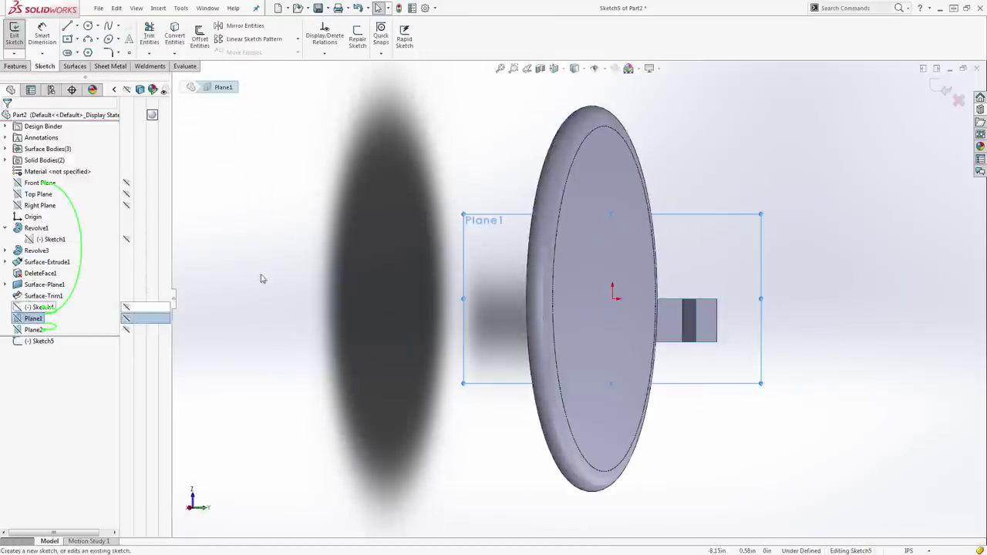
{"action": "mouse_move", "coordinate": [428, 296]}
{"action": "middle_mouse_down"}
{"action": "mouse_move", "coordinate": [583, 342]}
{"action": "mouse_move", "coordinate": [634, 378]}
{"action": "mouse_move", "coordinate": [606, 403]}
{"action": "mouse_move", "coordinate": [635, 406]}
{"action": "middle_mouse_up"}
{"action": "scroll", "coordinate": [627, 359], "scroll_direction": "down", "scroll_amount": 6}
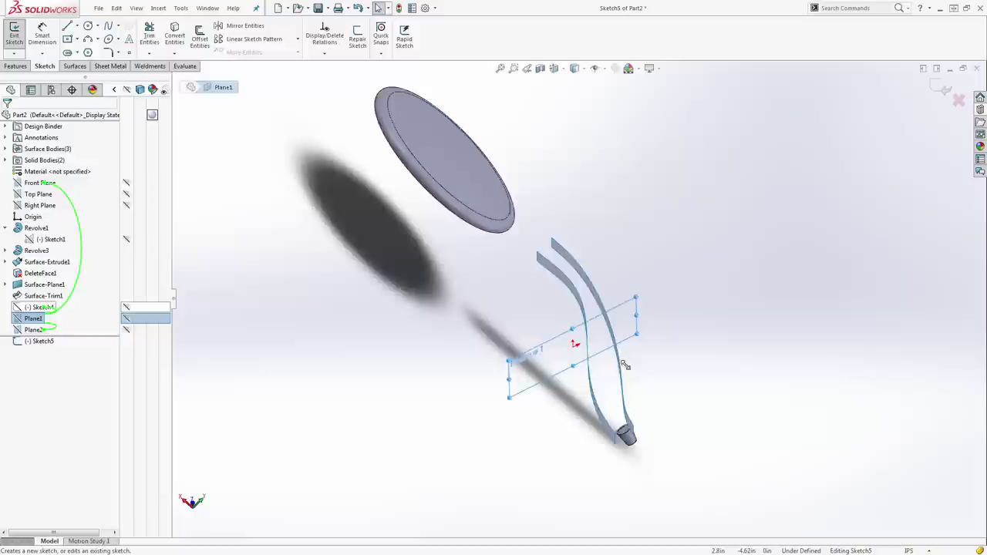
{"action": "mouse_move", "coordinate": [578, 341]}
{"action": "middle_mouse_down"}
{"action": "mouse_move", "coordinate": [532, 372]}
{"action": "mouse_move", "coordinate": [539, 410]}
{"action": "middle_mouse_up"}
{"action": "left_click", "coordinate": [415, 219]}
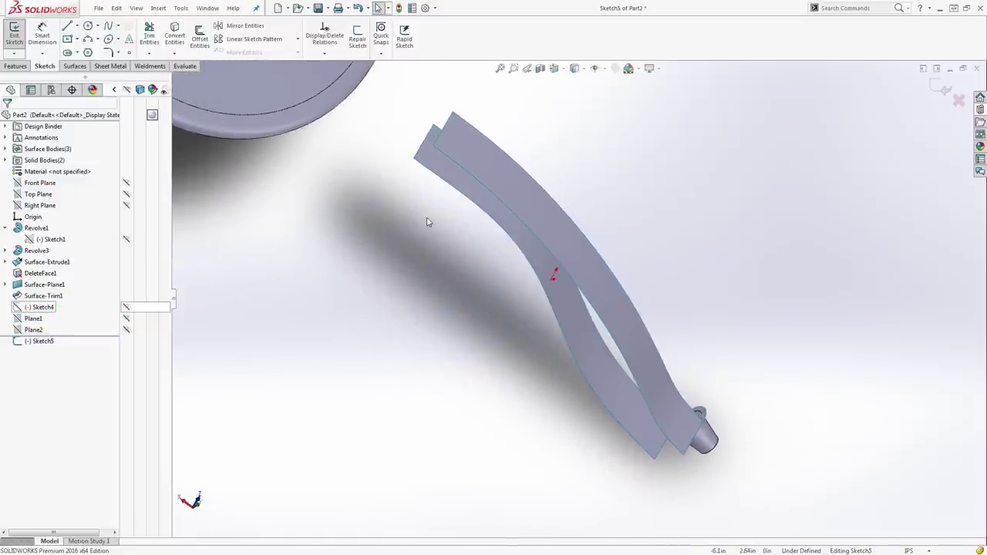
{"action": "left_click", "coordinate": [174, 53]}
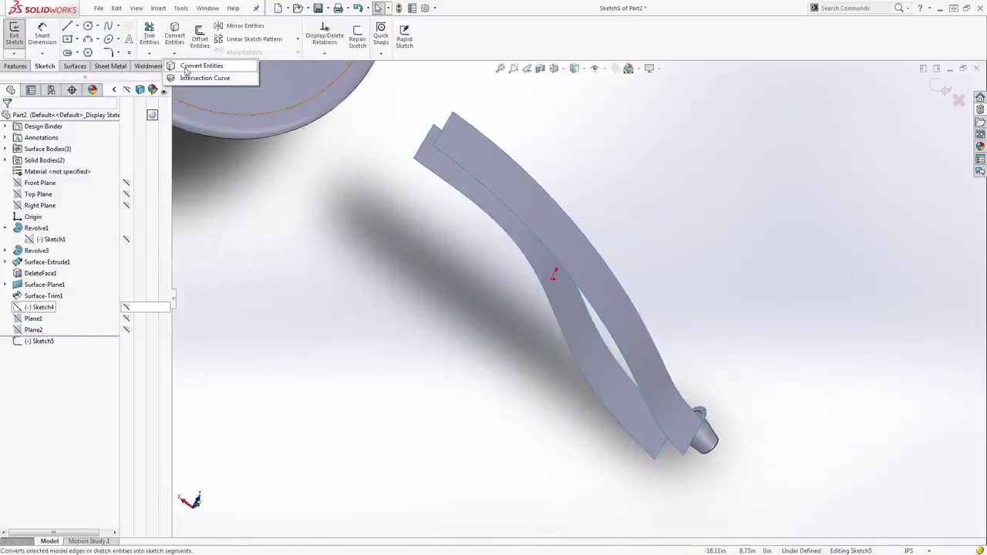
{"action": "left_click", "coordinate": [185, 78]}
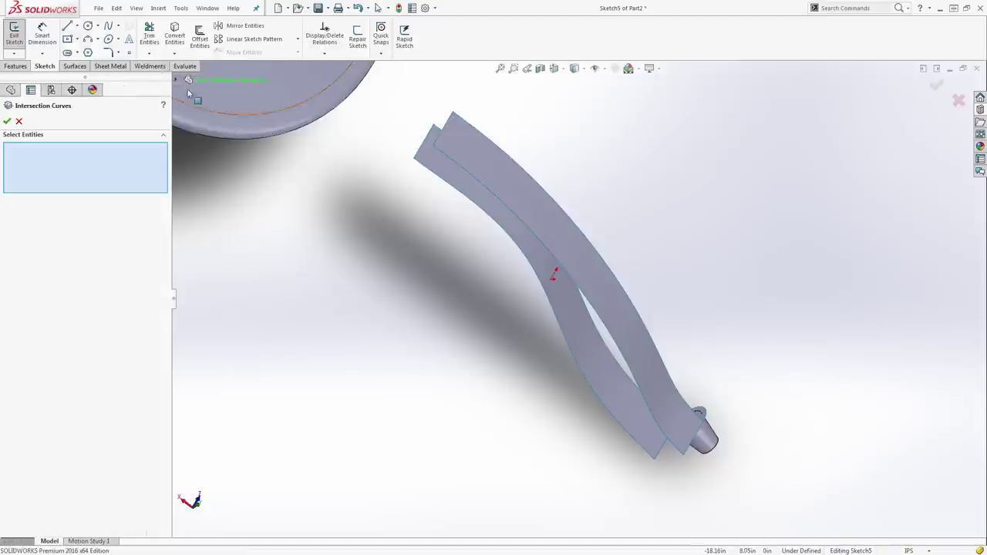
{"action": "left_click", "coordinate": [549, 256]}
{"action": "left_click", "coordinate": [538, 259]}
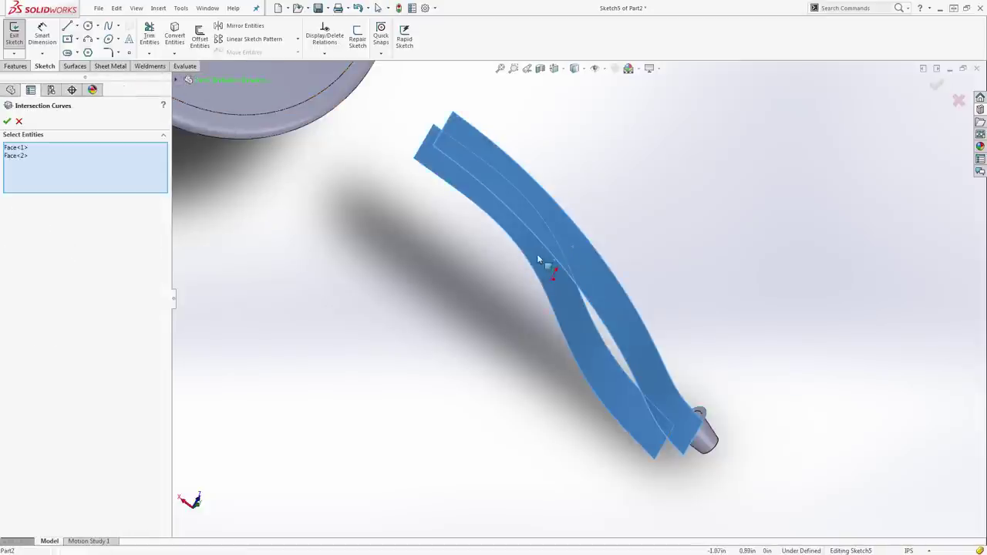
{"action": "left_click", "coordinate": [7, 121]}
{"action": "left_click", "coordinate": [19, 121]}
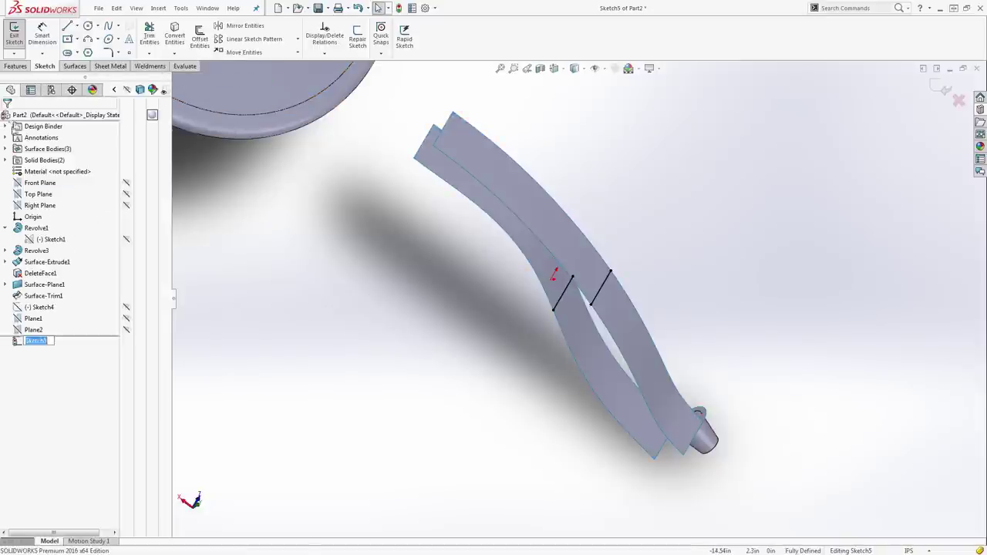
Convert both intersection lines to construction geometry
{"action": "middle_click_drag", "start_coordinate": [552, 357], "coordinate": [582, 347]}
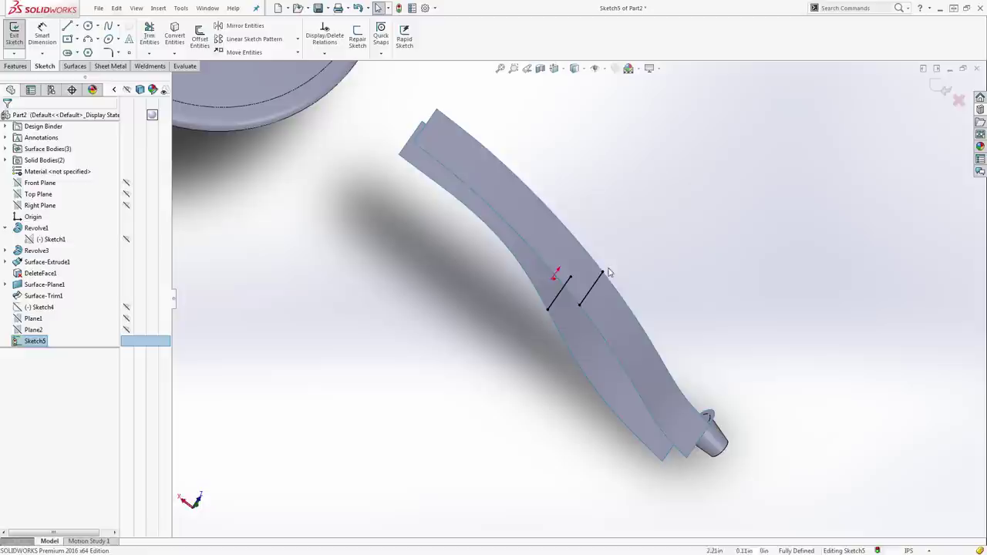
{"action": "left_click", "coordinate": [592, 287]}
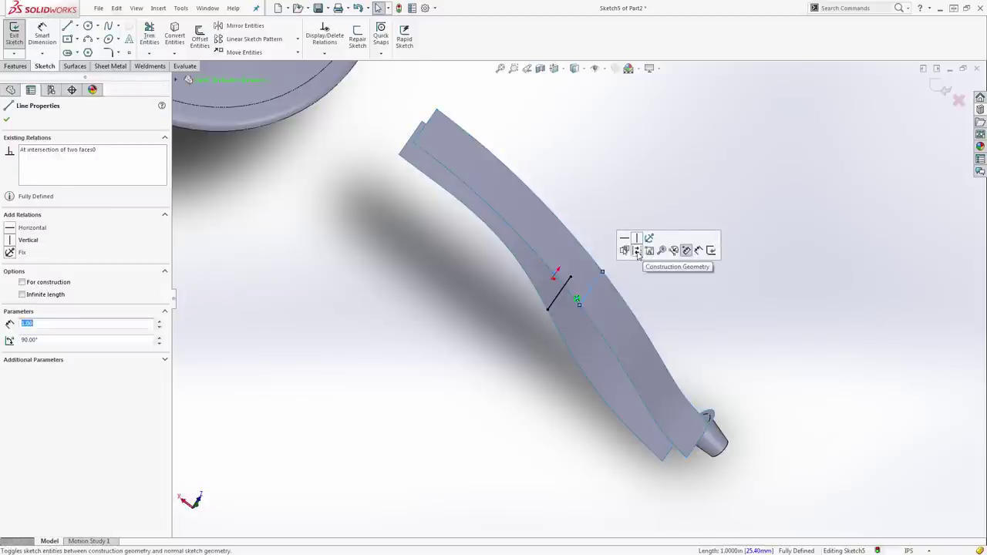
{"action": "key", "text": "Escape"}
{"action": "left_click", "coordinate": [560, 294]}
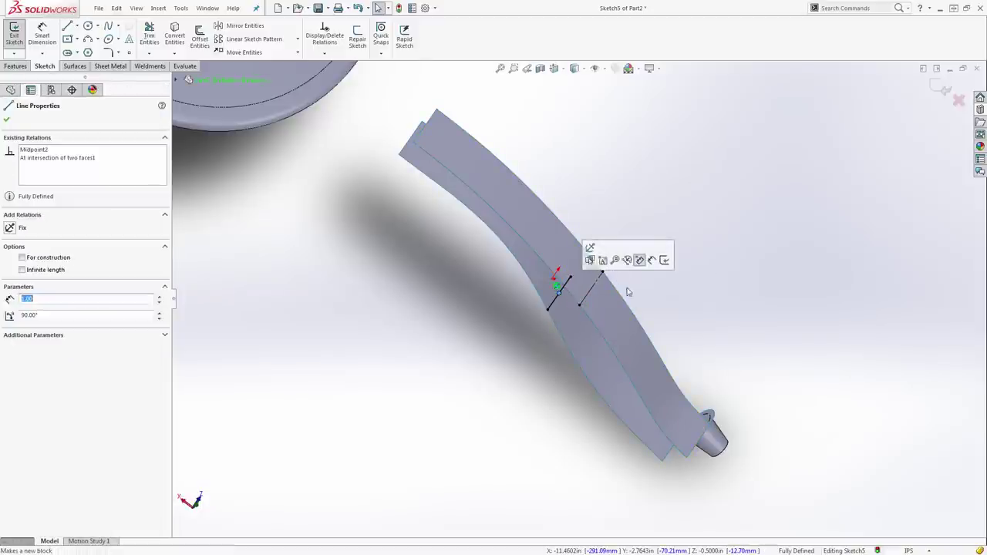
{"action": "key", "text": "Escape"}
{"action": "left_click", "coordinate": [552, 306]}
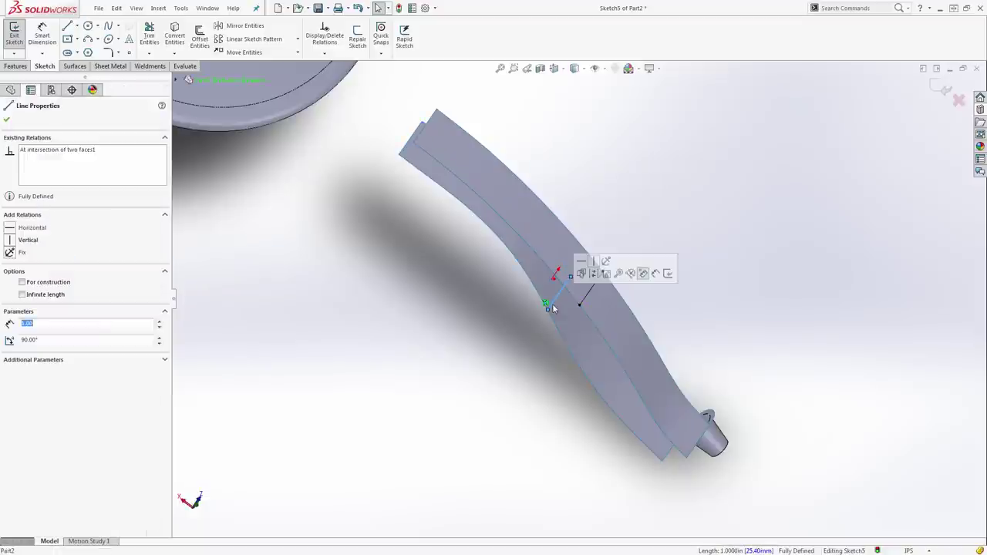
{"action": "key", "text": "Escape"}
Sketch a Bezier style spline from the end of one construction line, bulging outward and returning near the matching end of the other
{"action": "middle_click_drag", "start_coordinate": [558, 390], "coordinate": [509, 224]}
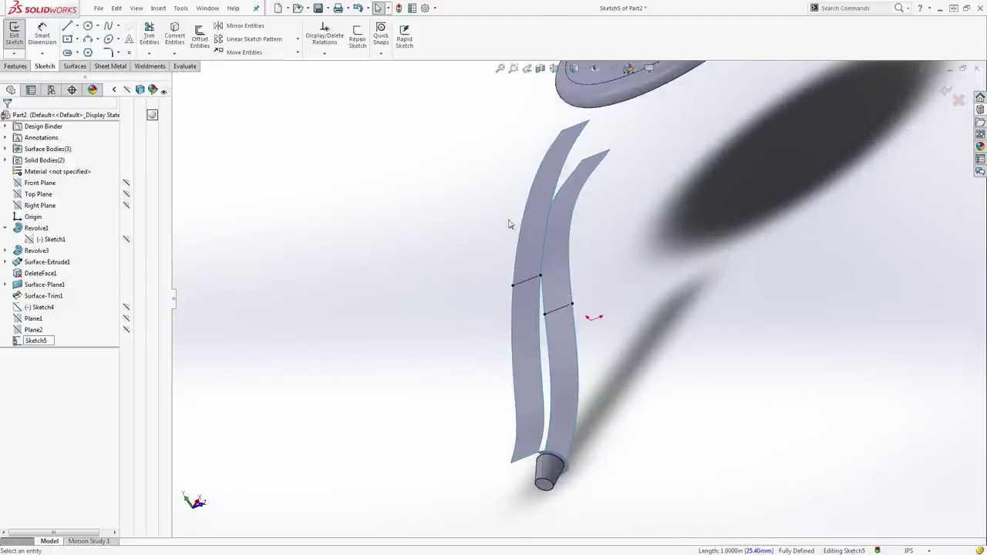
{"action": "left_click", "coordinate": [118, 26]}
{"action": "left_click", "coordinate": [132, 49]}
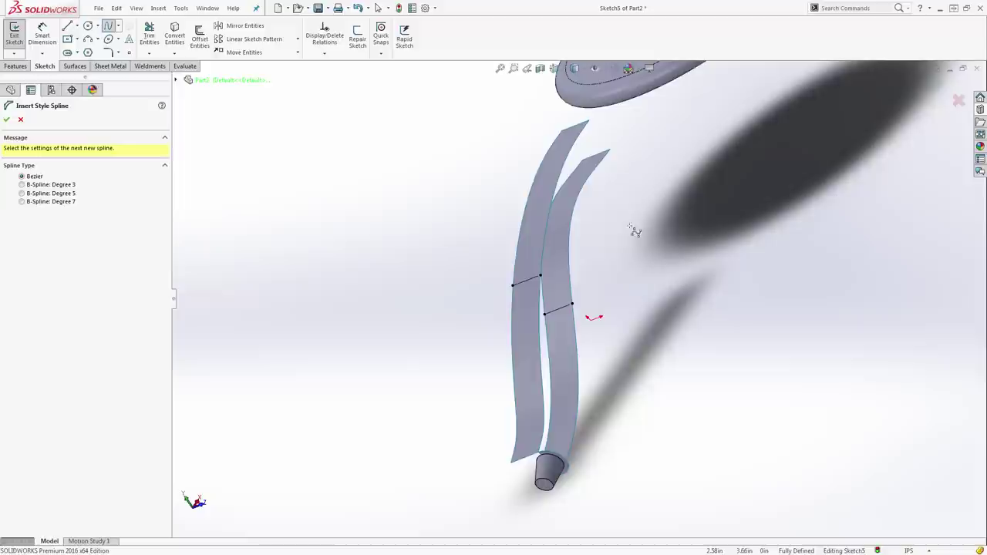
{"action": "left_click", "coordinate": [541, 275]}
{"action": "left_click", "coordinate": [579, 253]}
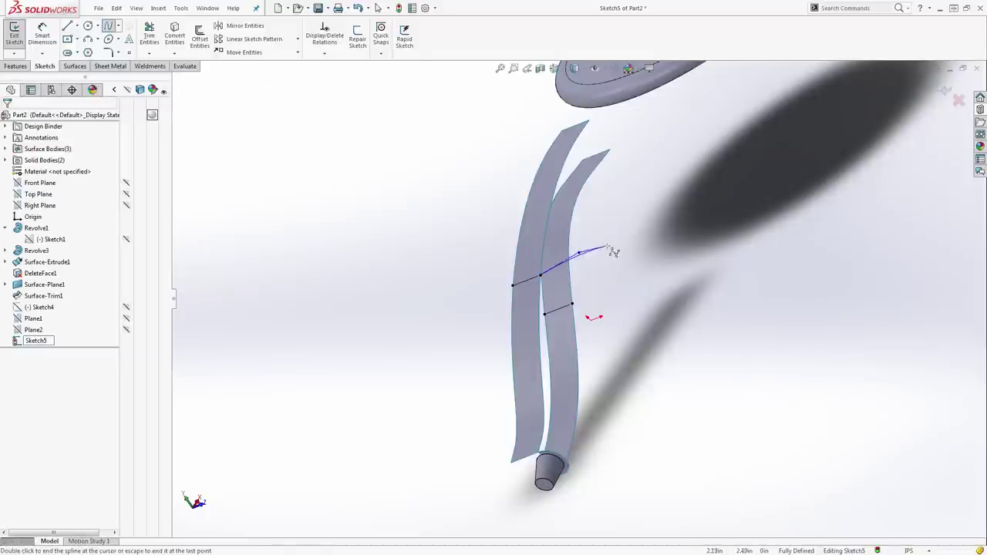
{"action": "left_click", "coordinate": [653, 221]}
{"action": "left_click", "coordinate": [674, 257]}
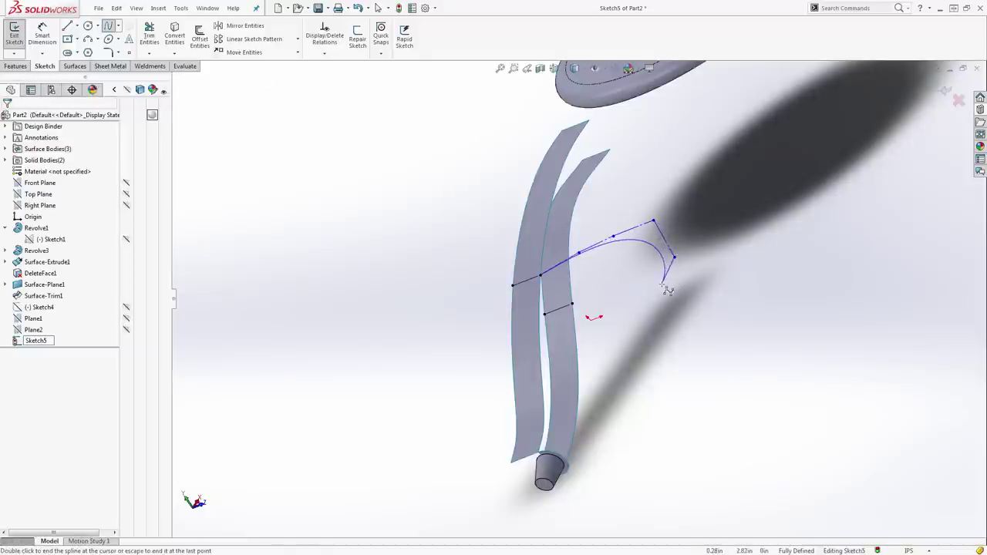
{"action": "left_click", "coordinate": [652, 286]}
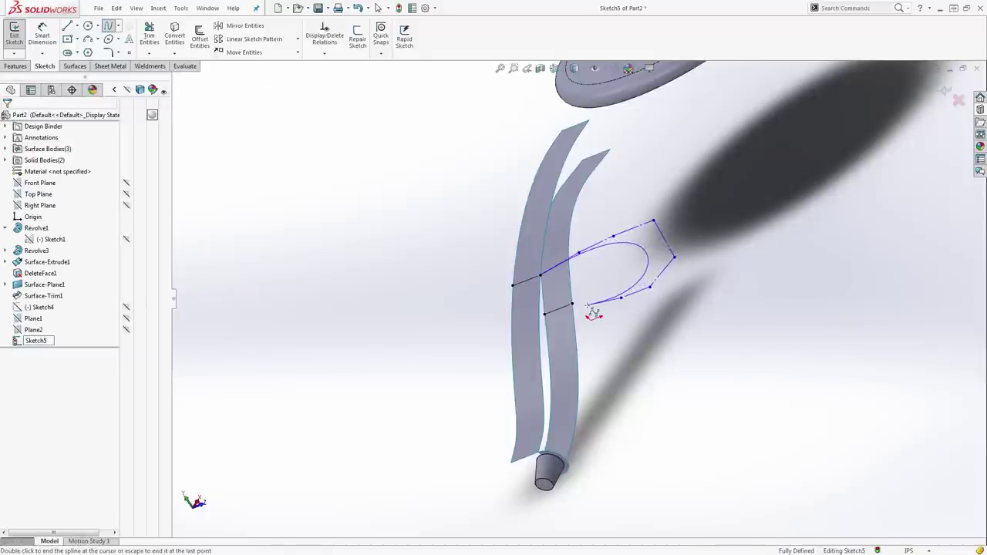
{"action": "left_click", "coordinate": [587, 305]}
Merge the spline's free endpoint with the nearby end of the second construction line
{"action": "scroll", "coordinate": [577, 310], "scroll_direction": "down", "scroll_amount": 3}
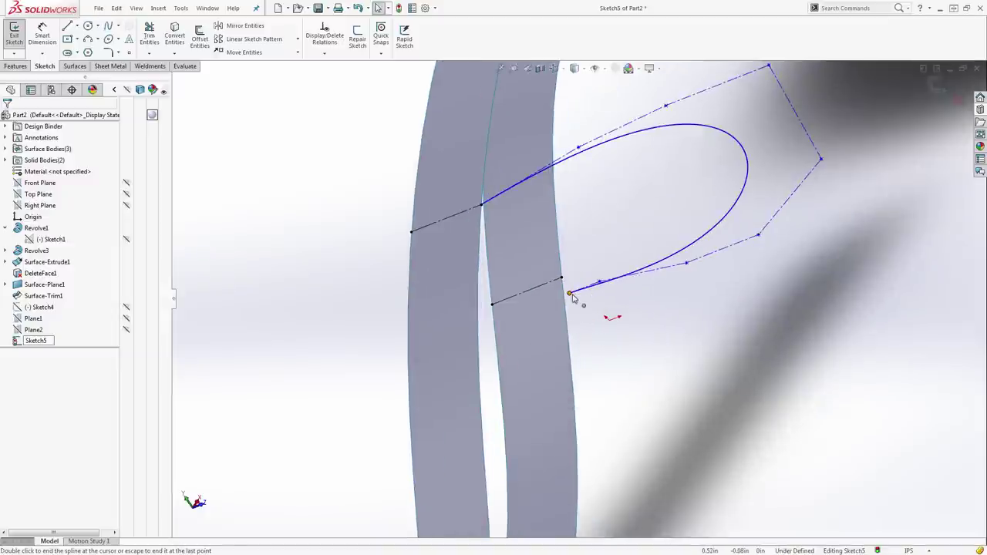
{"action": "double_click", "coordinate": [569, 291]}
{"action": "left_click", "coordinate": [561, 277], "text": "ctrl"}
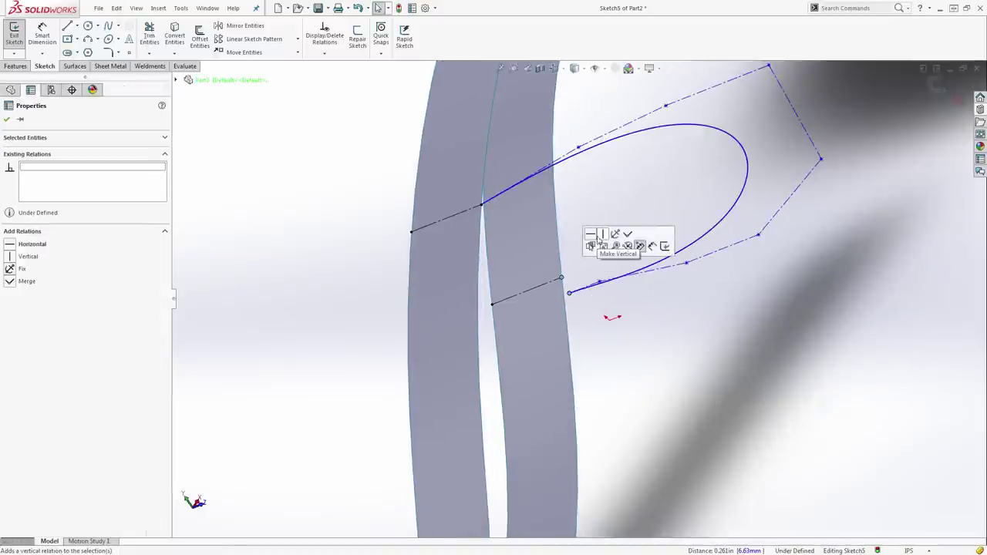
{"action": "left_click", "coordinate": [628, 233]}
Make the last leg of the spline's control polygon collinear with the adjoining construction line
{"action": "left_click", "coordinate": [593, 282]}
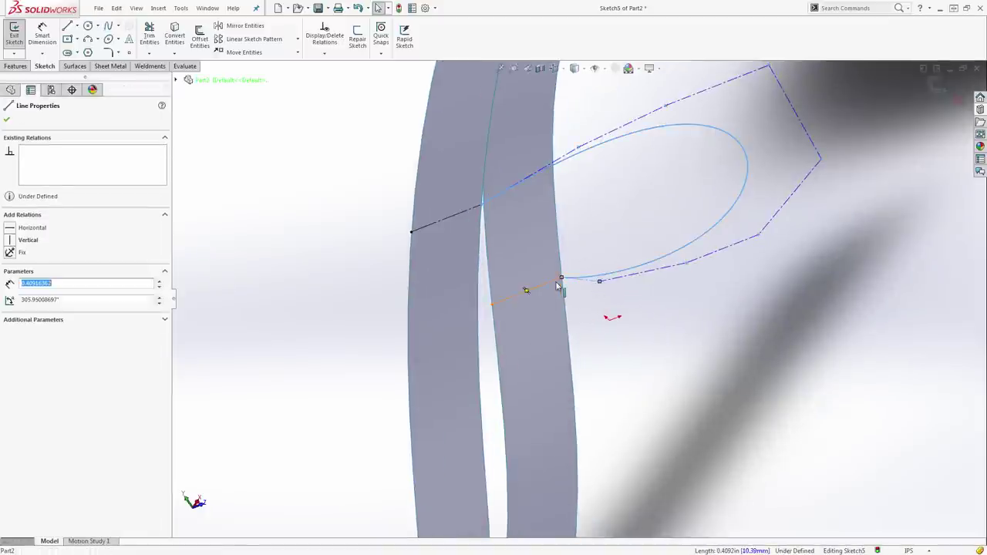
{"action": "left_click", "coordinate": [555, 281], "text": "ctrl"}
{"action": "left_click", "coordinate": [609, 244]}
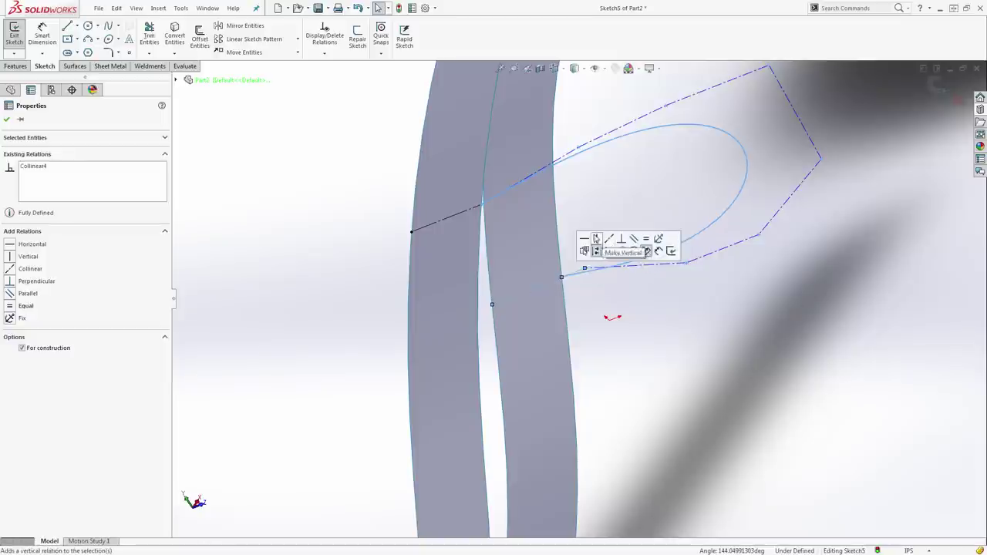
Make the first leg of the spline's control polygon collinear with the adjoining upper construction line
{"action": "left_click", "coordinate": [561, 161]}
{"action": "left_click", "coordinate": [557, 161]}
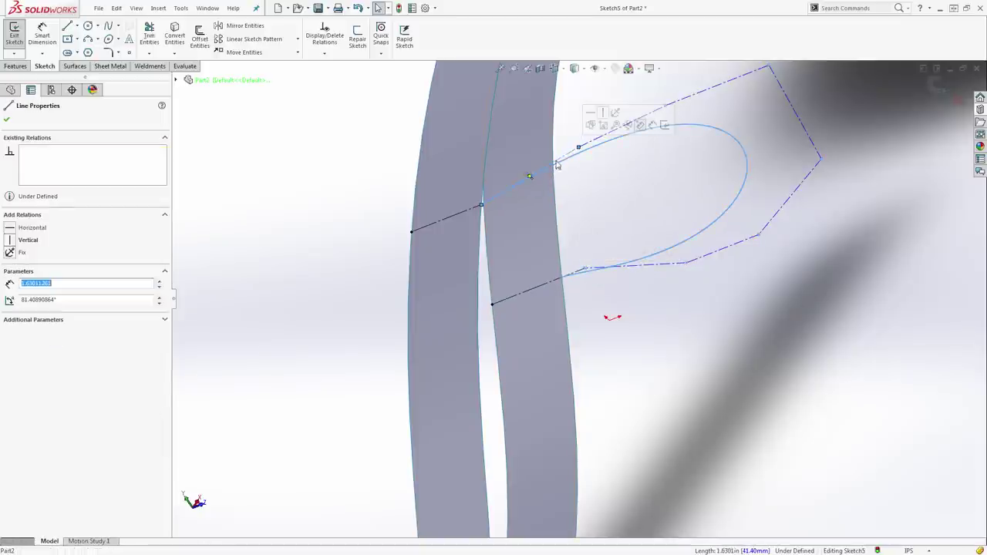
{"action": "left_click", "coordinate": [465, 212], "text": "ctrl"}
{"action": "left_click", "coordinate": [519, 169]}
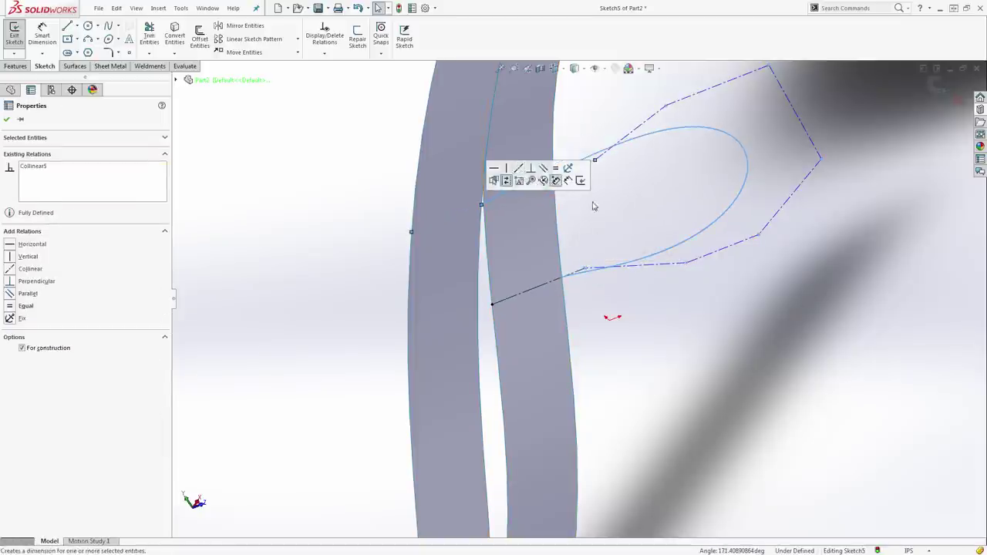
{"action": "left_click", "coordinate": [637, 203]}
Make the first three control polygon legs at the spline's upper end collinear and equal in length
{"action": "left_click", "coordinate": [592, 167]}
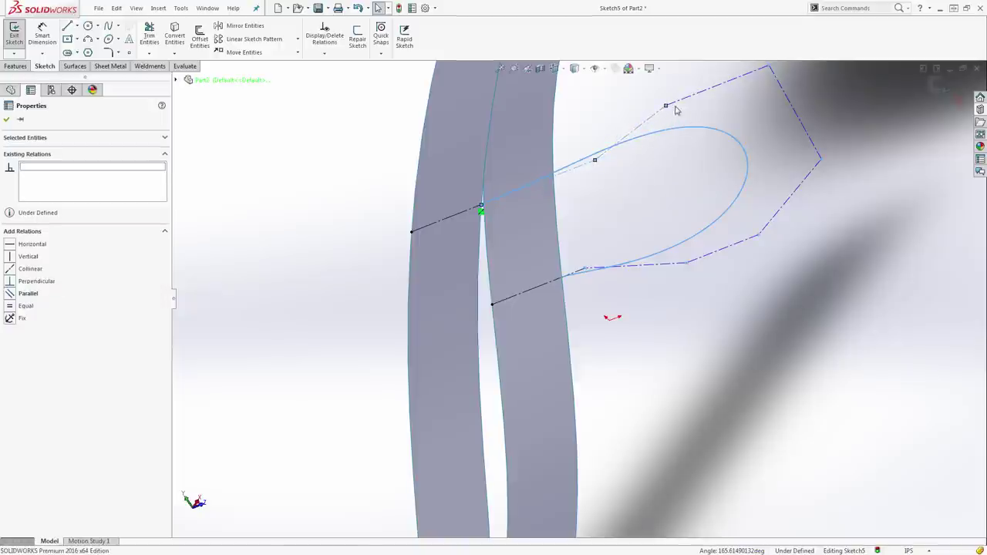
{"action": "left_click", "coordinate": [681, 99], "text": "ctrl"}
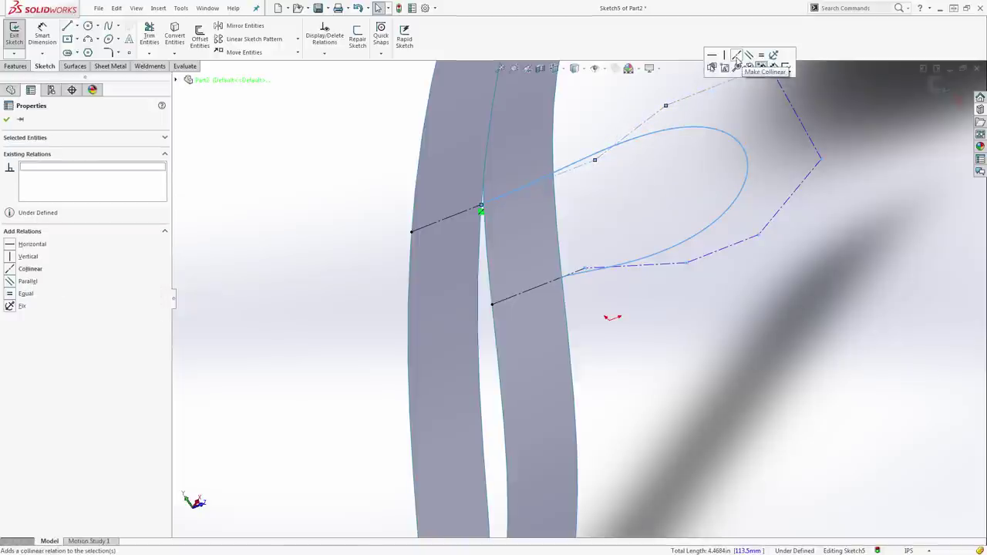
{"action": "left_click", "coordinate": [737, 59]}
{"action": "left_click", "coordinate": [13, 296]}
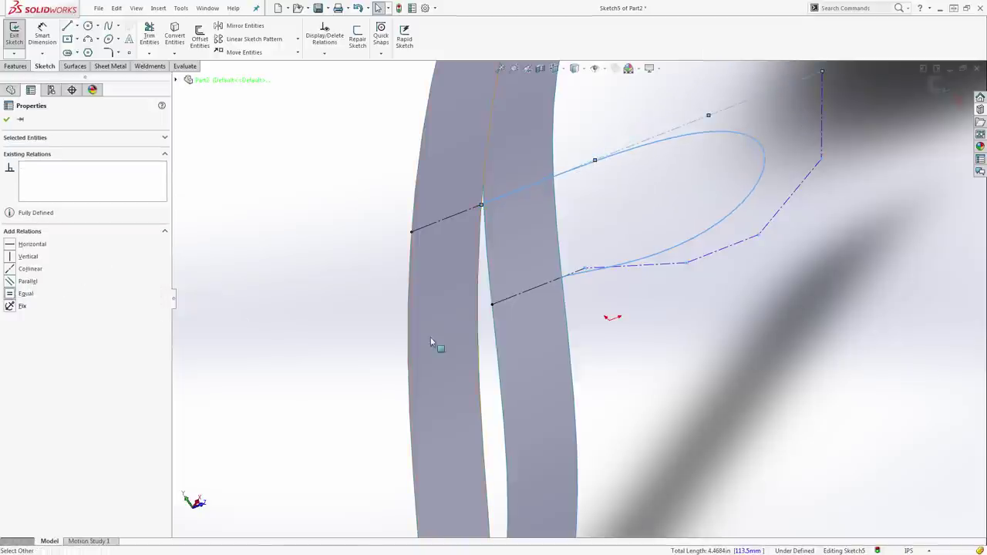
{"action": "left_click", "coordinate": [620, 293]}
Make the three control polygon legs at the spline's lower end collinear and equal in length
{"action": "scroll", "coordinate": [602, 285], "scroll_direction": "down", "scroll_amount": 3}
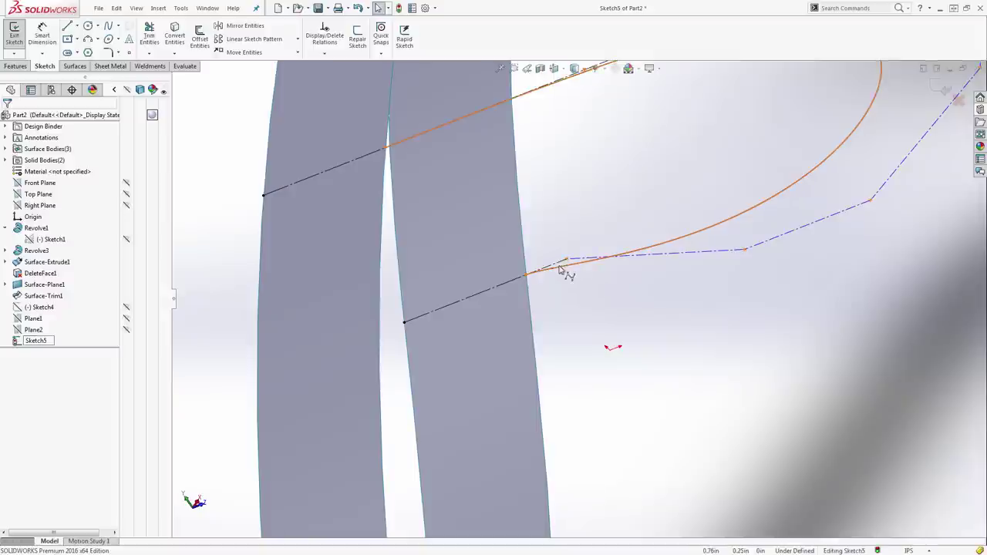
{"action": "left_click", "coordinate": [562, 267]}
{"action": "left_click", "coordinate": [701, 251], "text": "ctrl"}
{"action": "left_click", "coordinate": [781, 235], "text": "ctrl"}
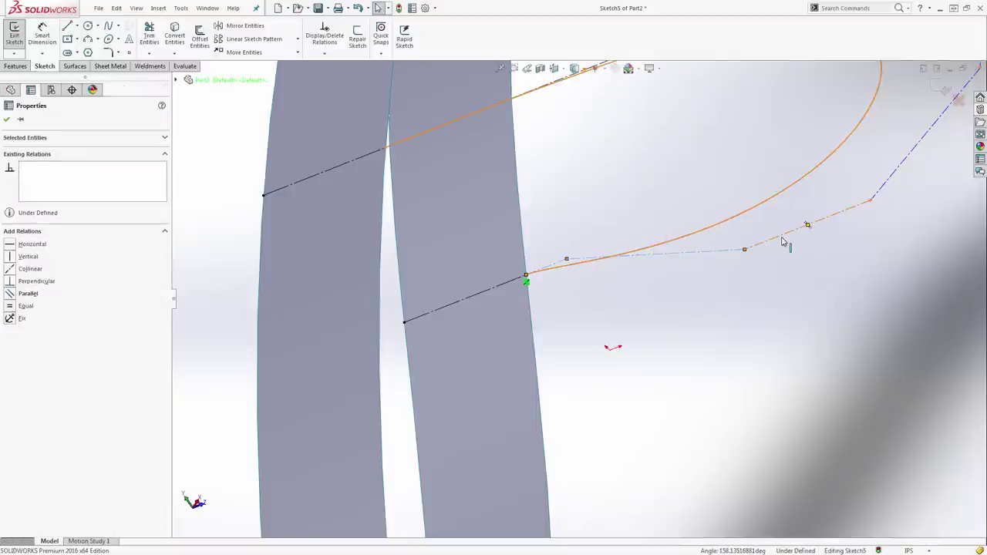
{"action": "left_click", "coordinate": [834, 194]}
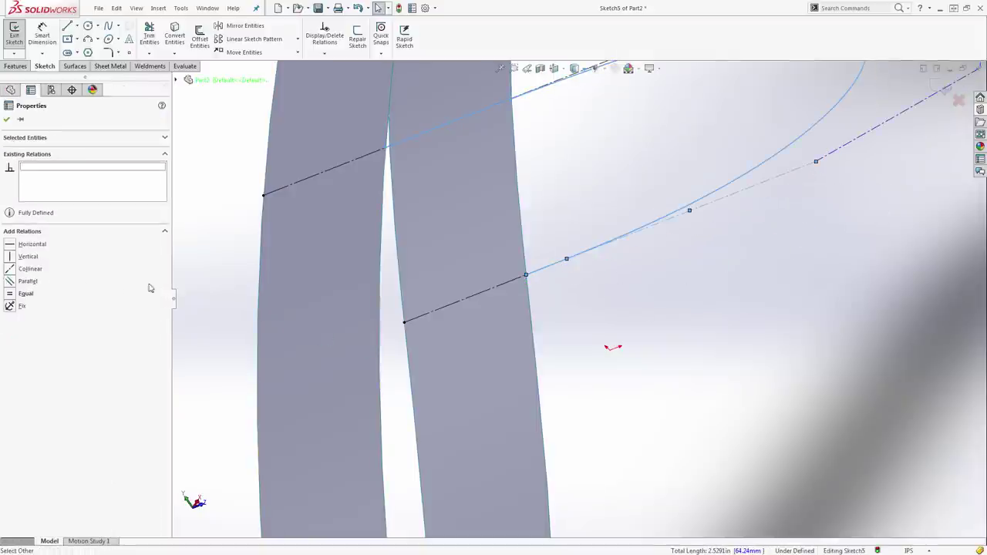
{"action": "left_click", "coordinate": [19, 294]}
{"action": "scroll", "coordinate": [610, 328], "scroll_direction": "up", "scroll_amount": 4}
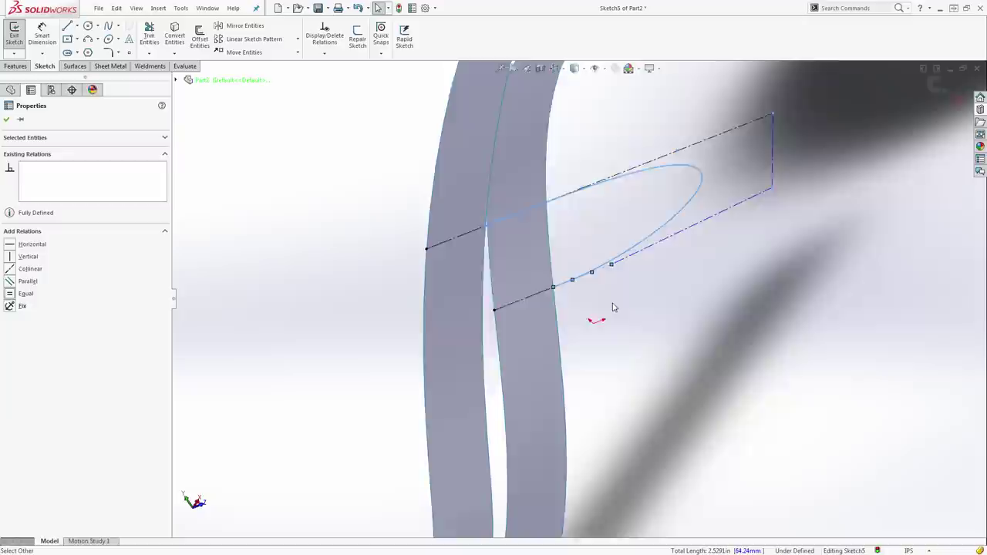
{"action": "left_click", "coordinate": [603, 300]}
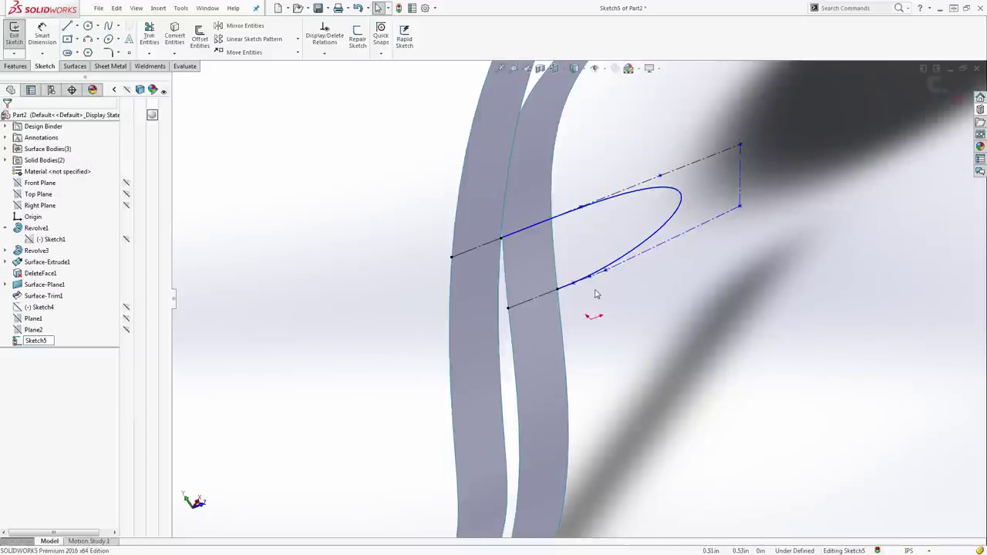
Viewing the sketch plane squarely, pull the spline's two outermost control vertices inward to shorten the profile's bulge
{"action": "key", "text": "ctrl+8"}
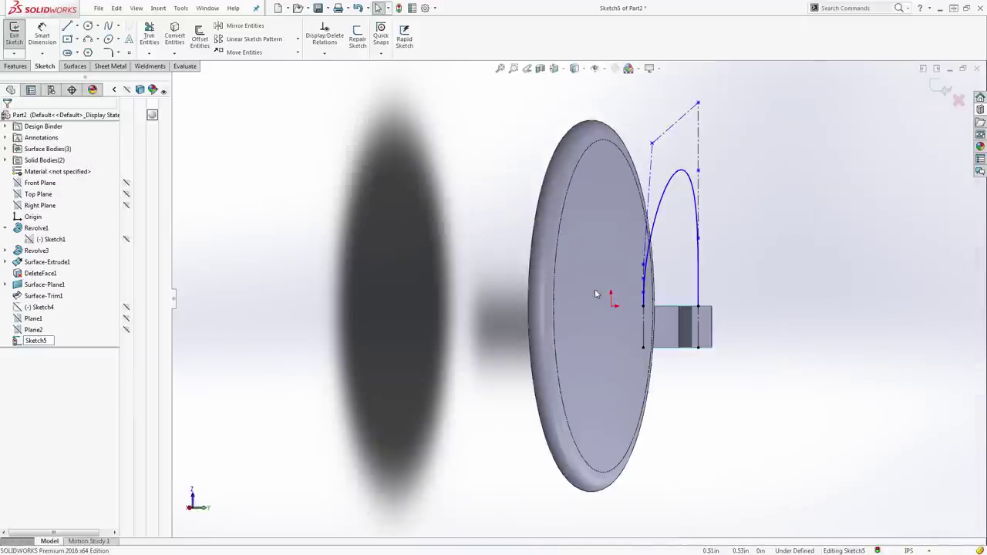
{"action": "scroll", "coordinate": [482, 205], "scroll_direction": "down", "scroll_amount": 3}
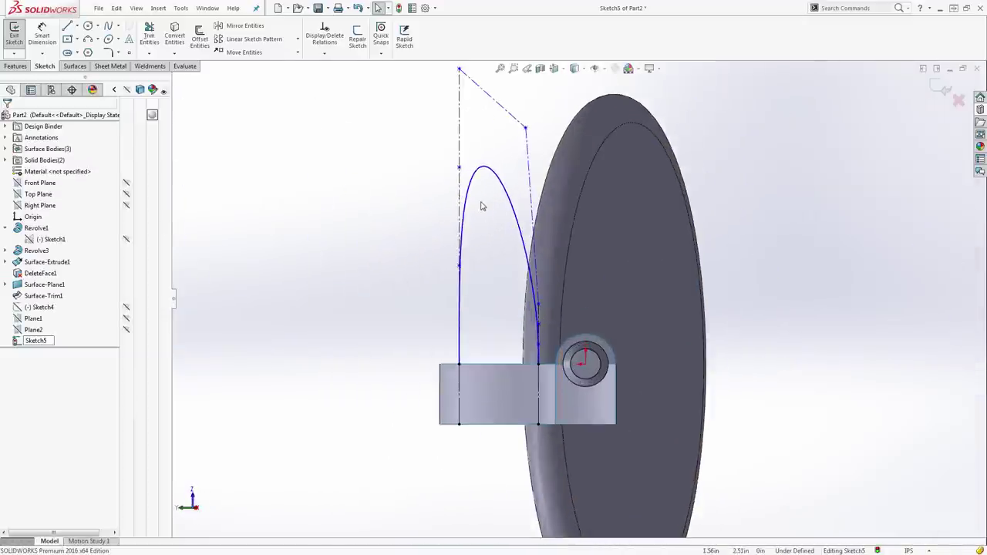
{"action": "key", "text": "alt+Left"}
{"action": "key", "text": "alt+Right"}
{"action": "key", "text": "alt+Right"}
{"action": "key", "text": "alt+Right"}
{"action": "key", "text": "alt+Right"}
{"action": "key", "text": "alt+Right"}
{"action": "key", "text": "alt+Right"}
{"action": "key", "text": "alt+Right"}
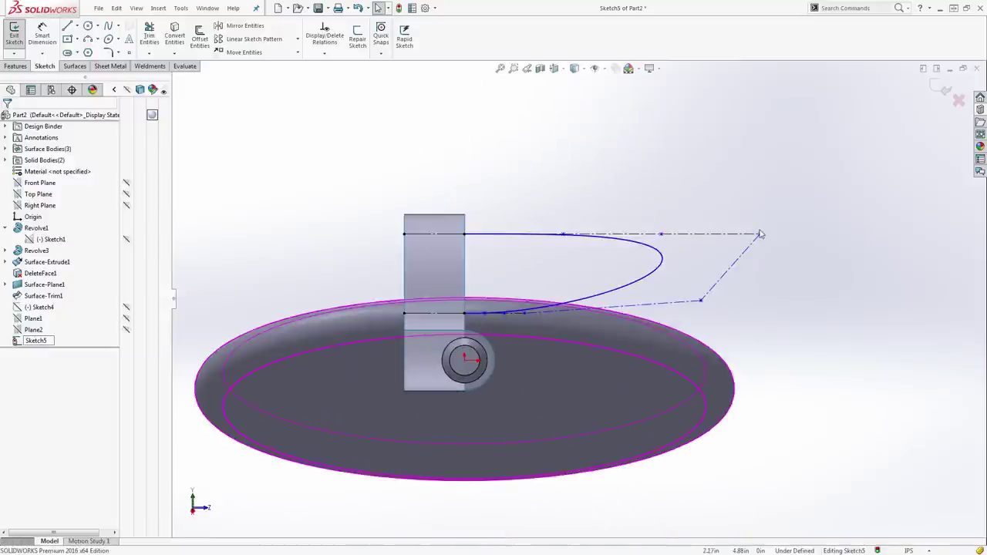
{"action": "left_click_drag", "start_coordinate": [761, 234], "coordinate": [545, 234]}
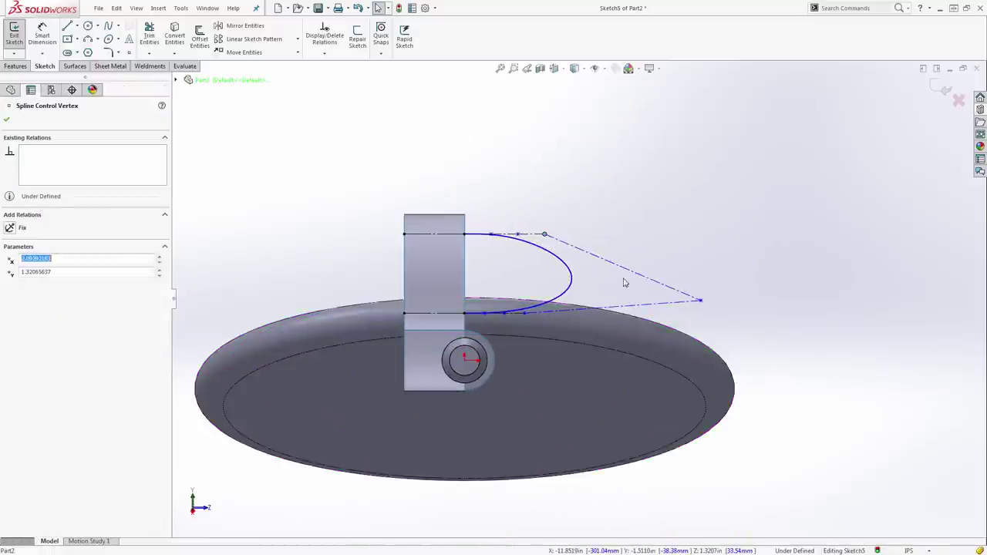
{"action": "left_click_drag", "start_coordinate": [701, 304], "coordinate": [580, 244]}
Shorten the spline's upper and lower straight polygon runs, pull the outermost control vertex farther out, and close the sketch
{"action": "middle_click_drag", "start_coordinate": [580, 246], "coordinate": [570, 279]}
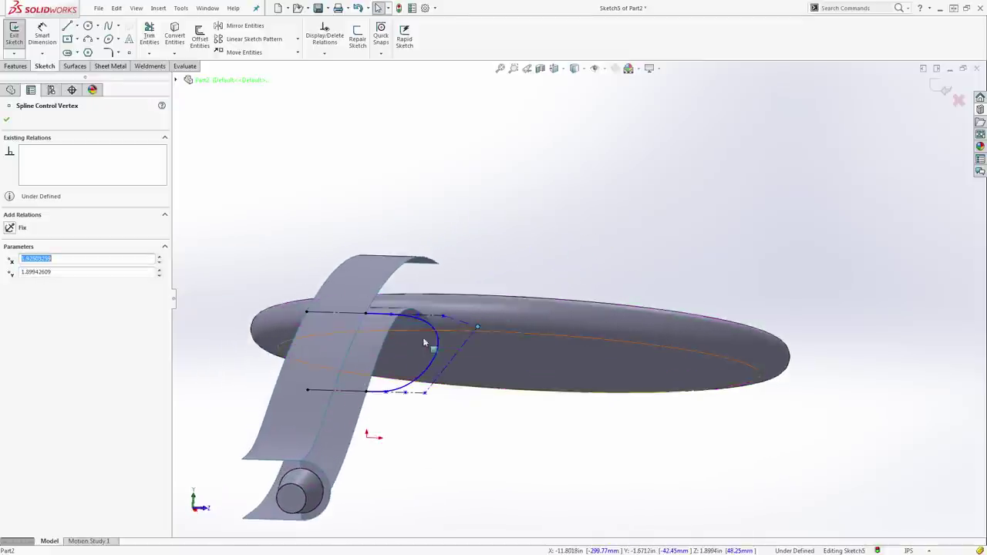
{"action": "scroll", "coordinate": [419, 334], "scroll_direction": "down", "scroll_amount": 3}
{"action": "scroll", "coordinate": [417, 332], "scroll_direction": "down", "scroll_amount": 2}
{"action": "left_click_drag", "start_coordinate": [563, 260], "coordinate": [436, 266]}
{"action": "left_click_drag", "start_coordinate": [516, 459], "coordinate": [404, 452]}
{"action": "left_click_drag", "start_coordinate": [650, 290], "coordinate": [685, 253]}
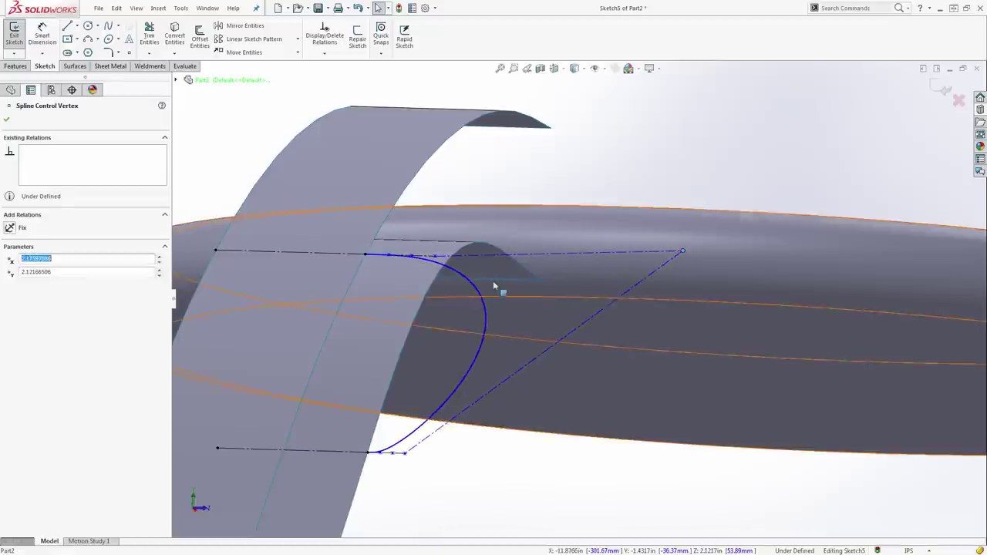
{"action": "left_click", "coordinate": [940, 89]}
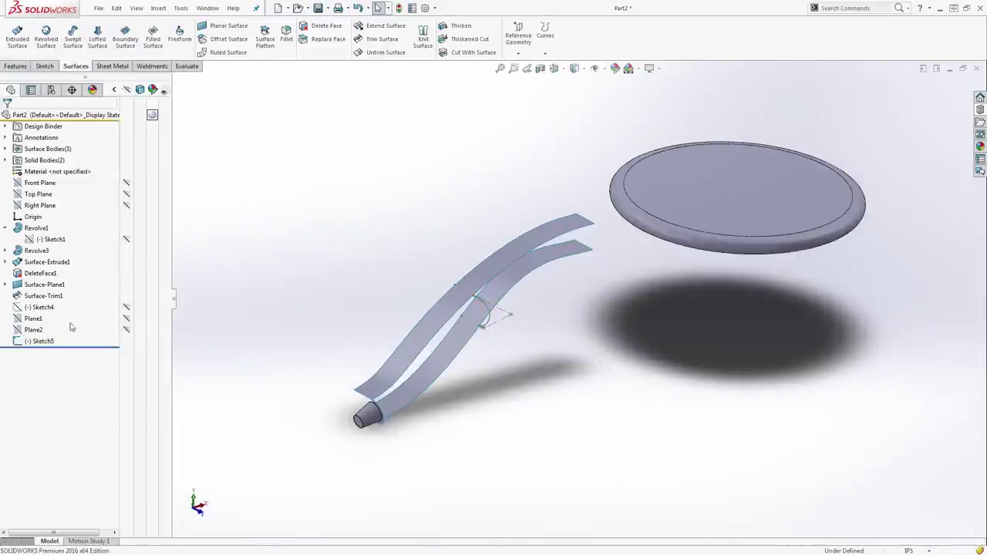
Start a sketch on Plane2 and create intersection curves with both curved leg guide surfaces
{"action": "left_click", "coordinate": [27, 330]}
{"action": "left_click", "coordinate": [31, 316]}
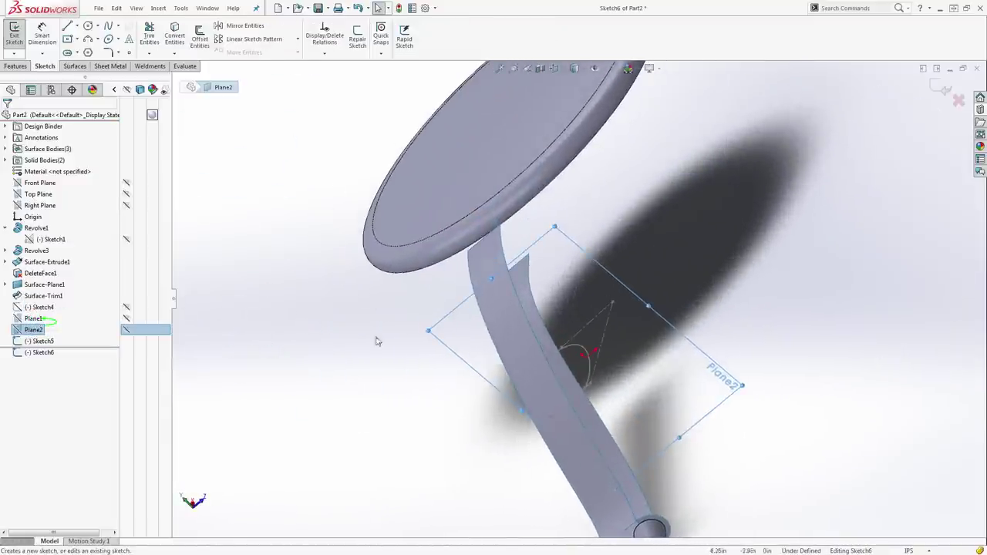
{"action": "left_click", "coordinate": [174, 53]}
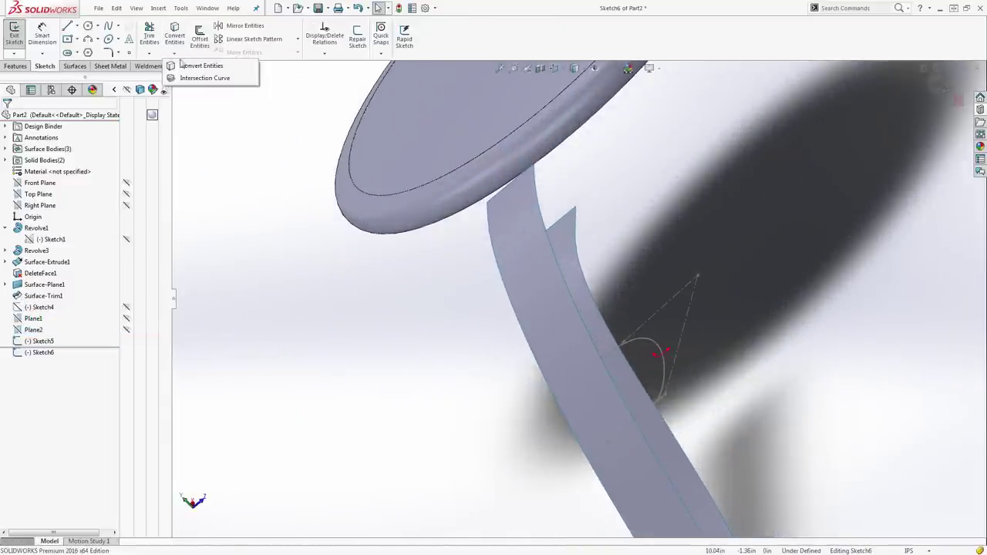
{"action": "left_click", "coordinate": [202, 77]}
{"action": "left_click", "coordinate": [561, 304]}
{"action": "left_click", "coordinate": [560, 304]}
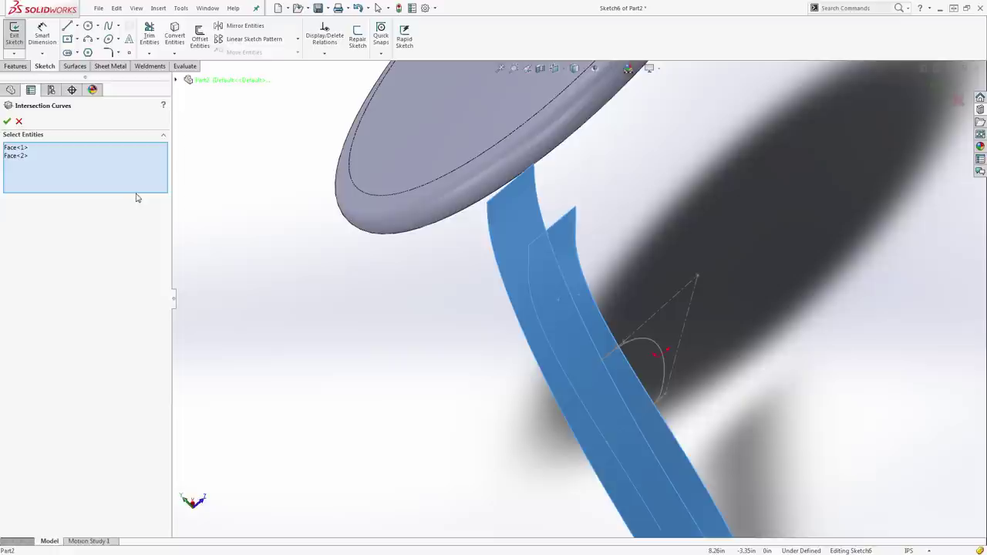
{"action": "left_click", "coordinate": [9, 123]}
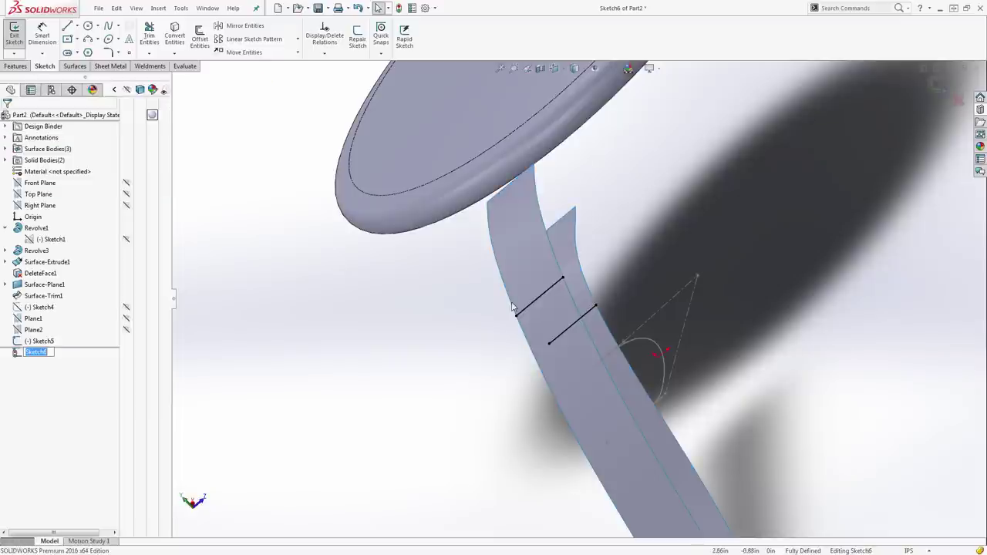
Convert both intersection lines in the Plane2 sketch to construction geometry
{"action": "left_click", "coordinate": [591, 309]}
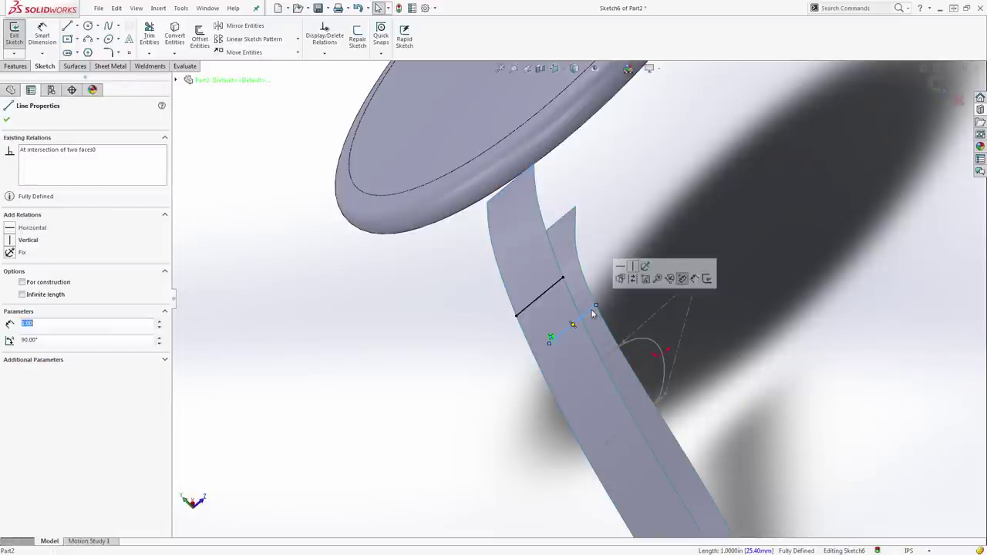
{"action": "key", "text": "c"}
{"action": "left_click", "coordinate": [560, 281]}
{"action": "key", "text": "c"}
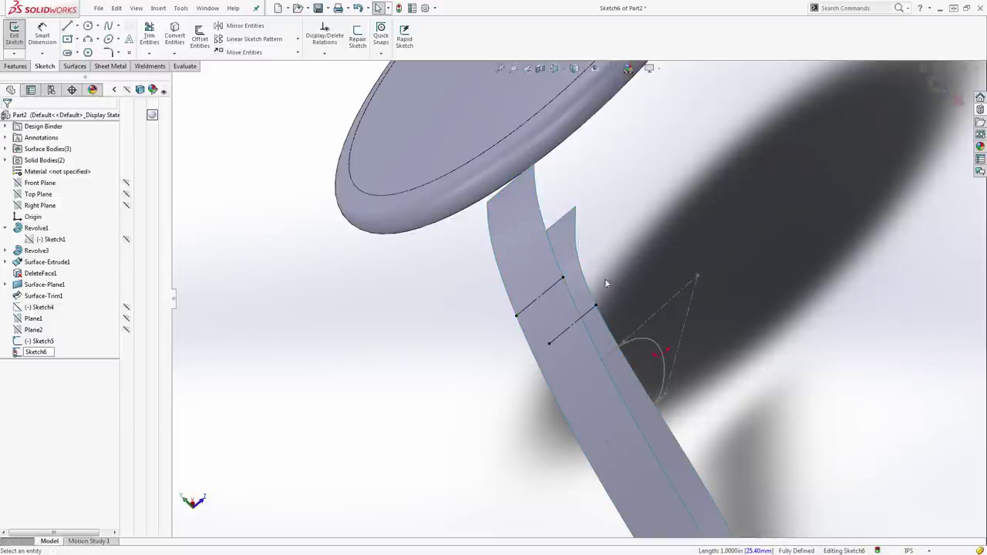
Draw a two-point spline joining the matching inner ends of the two construction lines
{"action": "left_click", "coordinate": [117, 27]}
{"action": "left_click", "coordinate": [119, 30]}
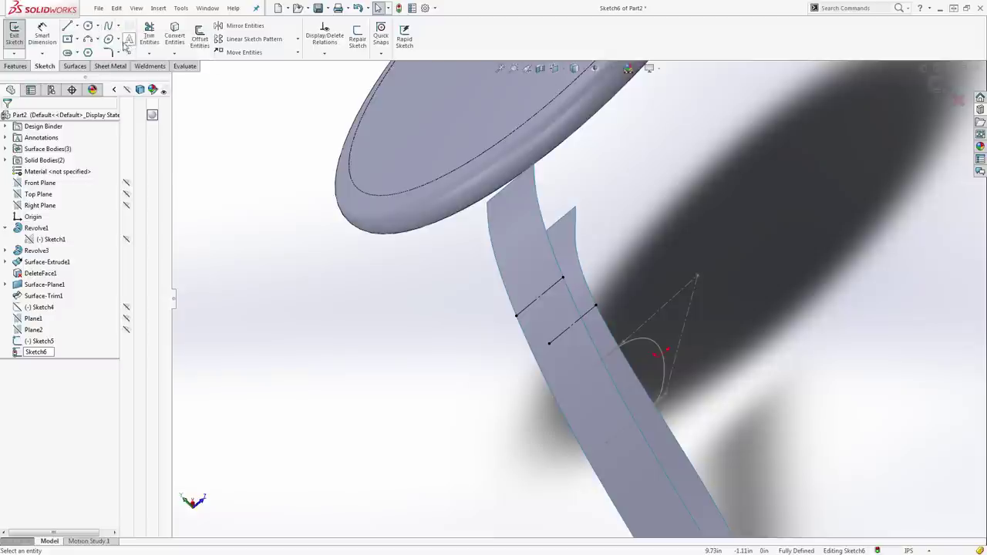
{"action": "left_click", "coordinate": [117, 29]}
{"action": "left_click", "coordinate": [115, 39]}
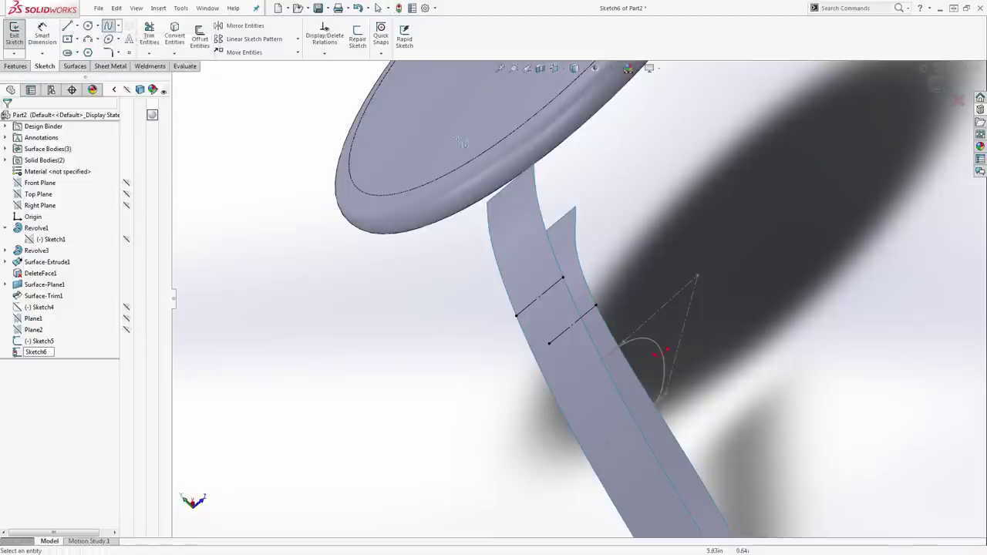
{"action": "left_click", "coordinate": [563, 277]}
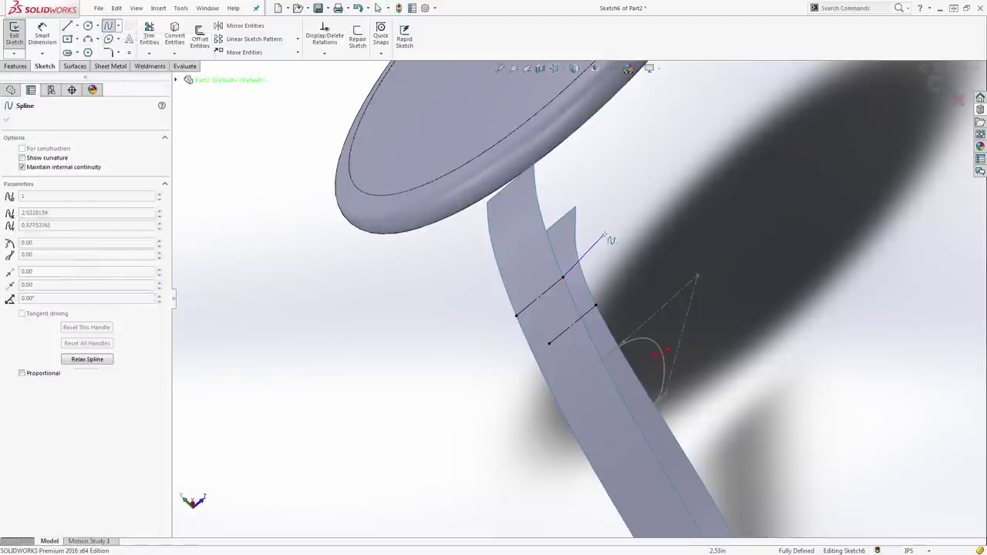
{"action": "left_click", "coordinate": [596, 306]}
{"action": "key", "text": "Escape"}
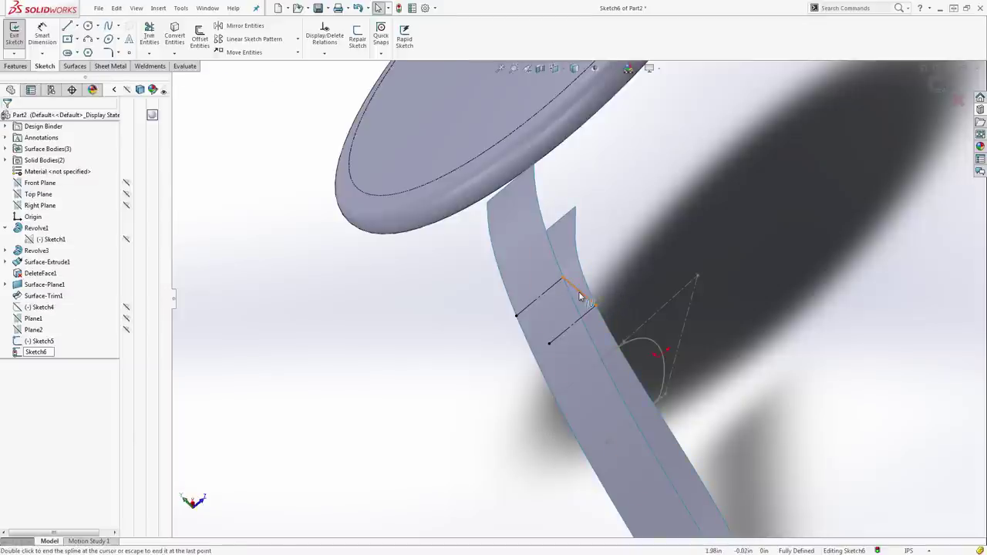
Pull the new spline's end handles outward so the curve bulges away from the guide surfaces
{"action": "left_click", "coordinate": [578, 292]}
{"action": "scroll", "coordinate": [578, 291], "scroll_direction": "down", "scroll_amount": 3}
{"action": "left_click_drag", "start_coordinate": [572, 290], "coordinate": [690, 248]}
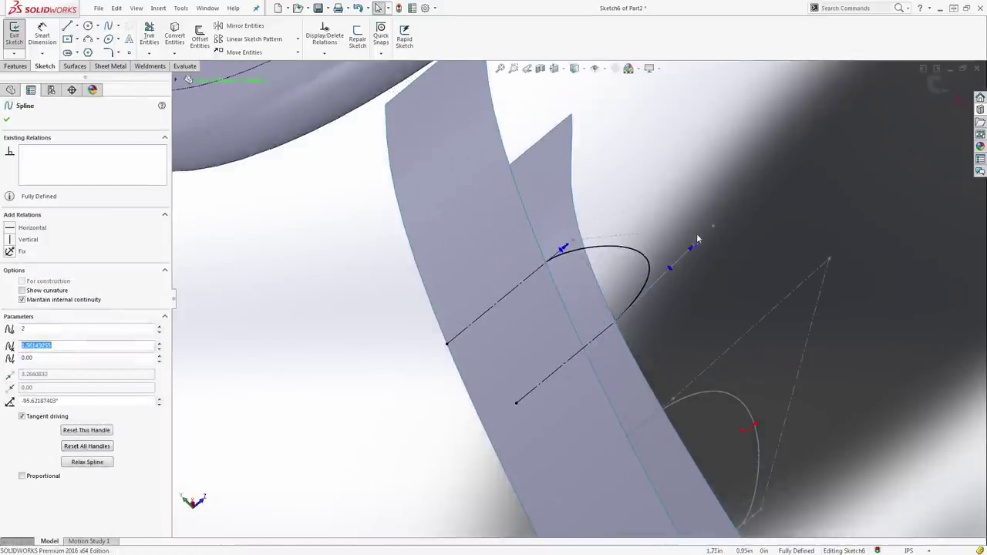
Hide the spline's control polygon and stretch the tangent handle at its upper end outward
{"action": "left_click", "coordinate": [599, 249]}
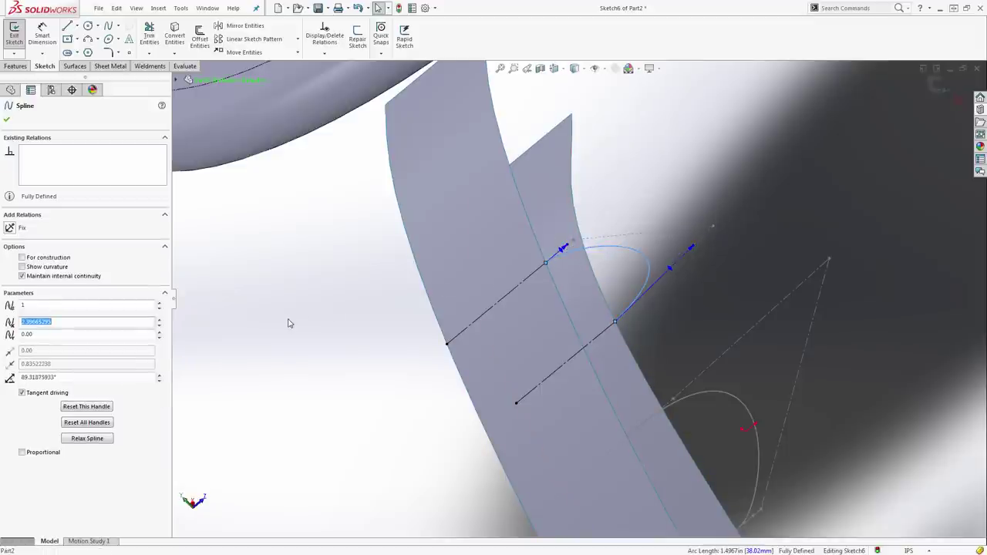
{"action": "right_click", "coordinate": [632, 254]}
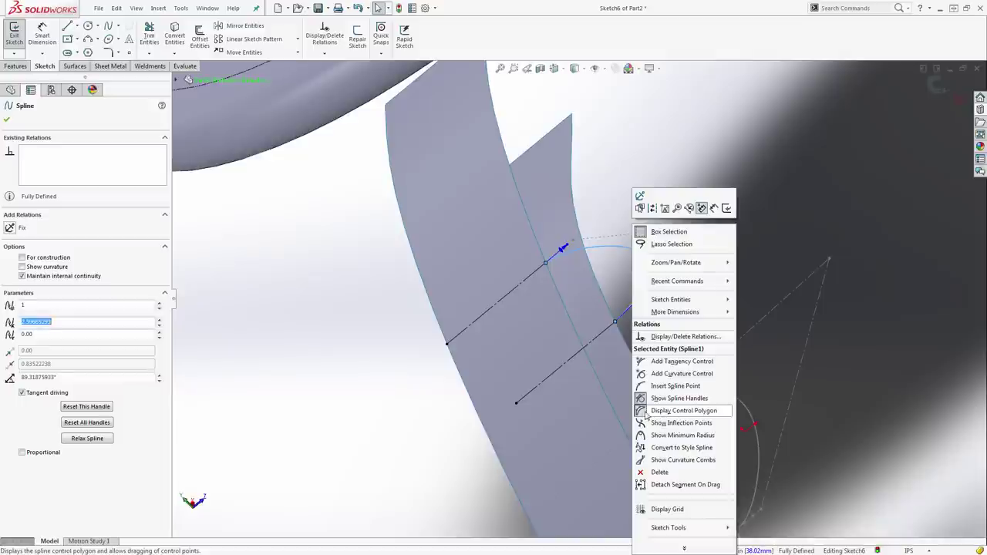
{"action": "left_click", "coordinate": [671, 410]}
{"action": "left_click", "coordinate": [653, 229]}
{"action": "left_click_drag", "start_coordinate": [568, 245], "coordinate": [591, 236]}
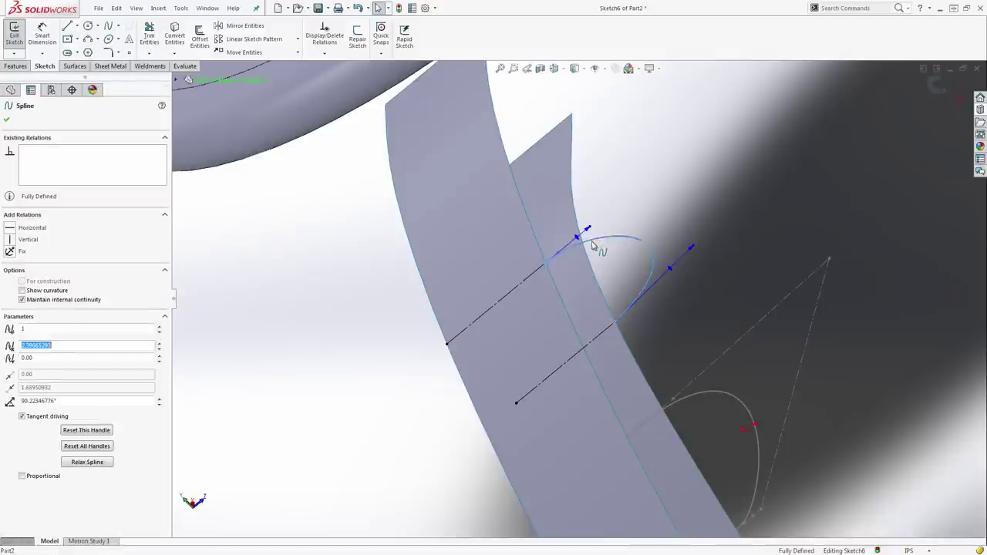
Make the spline tangent to both construction lines and lengthen the tangent handle at its upper end
{"action": "left_click", "coordinate": [536, 270]}
{"action": "left_click", "coordinate": [605, 333]}
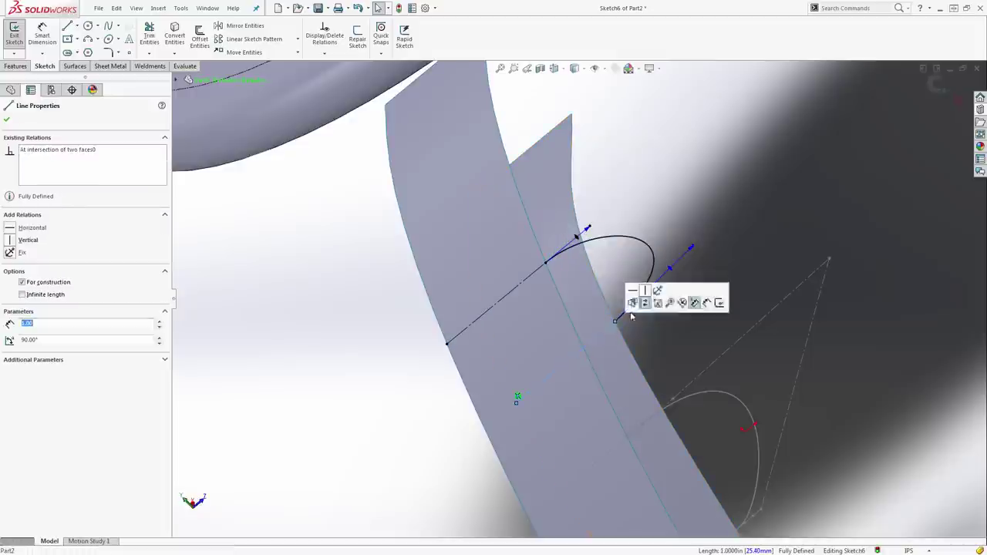
{"action": "left_click", "coordinate": [642, 291], "text": "ctrl"}
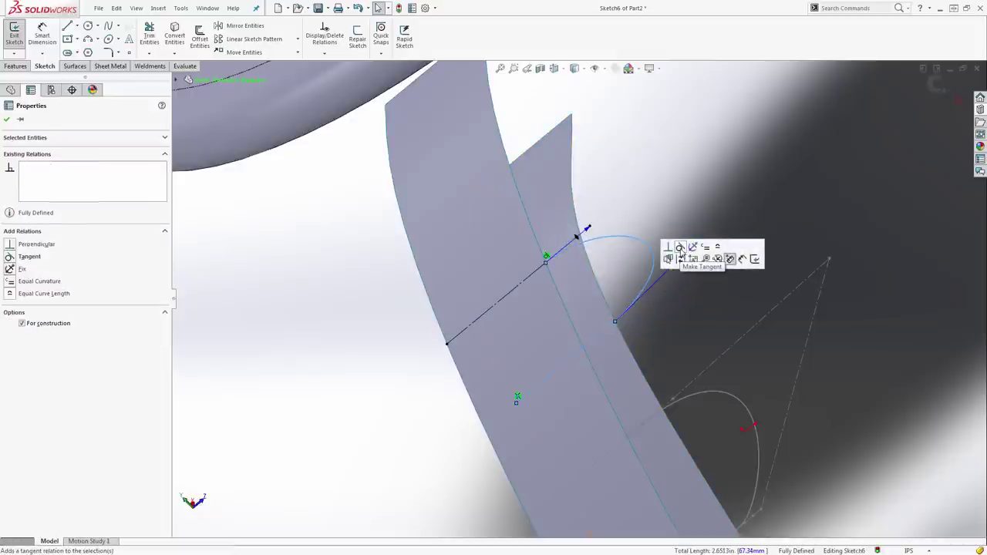
{"action": "left_click", "coordinate": [680, 252]}
{"action": "left_click", "coordinate": [667, 322]}
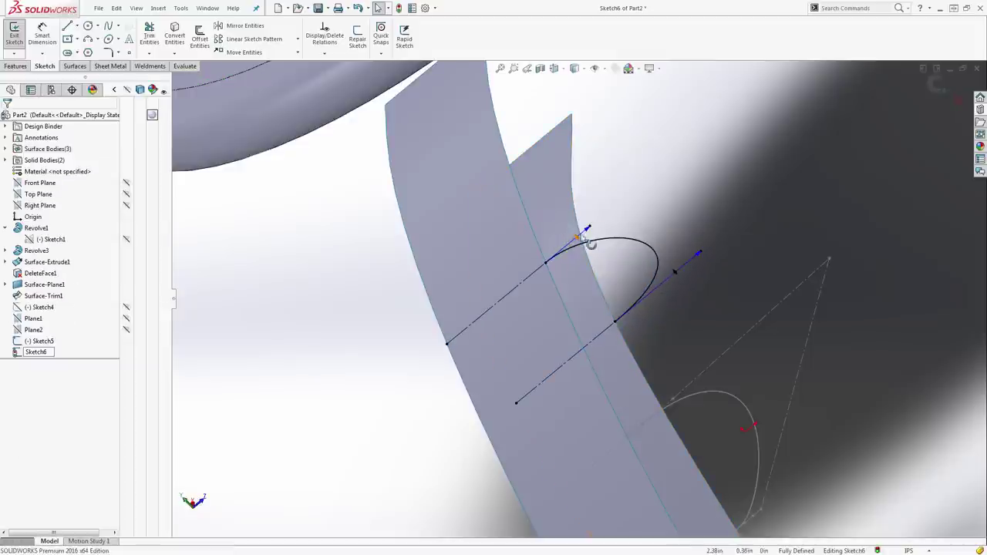
{"action": "left_click_drag", "start_coordinate": [588, 229], "coordinate": [637, 188]}
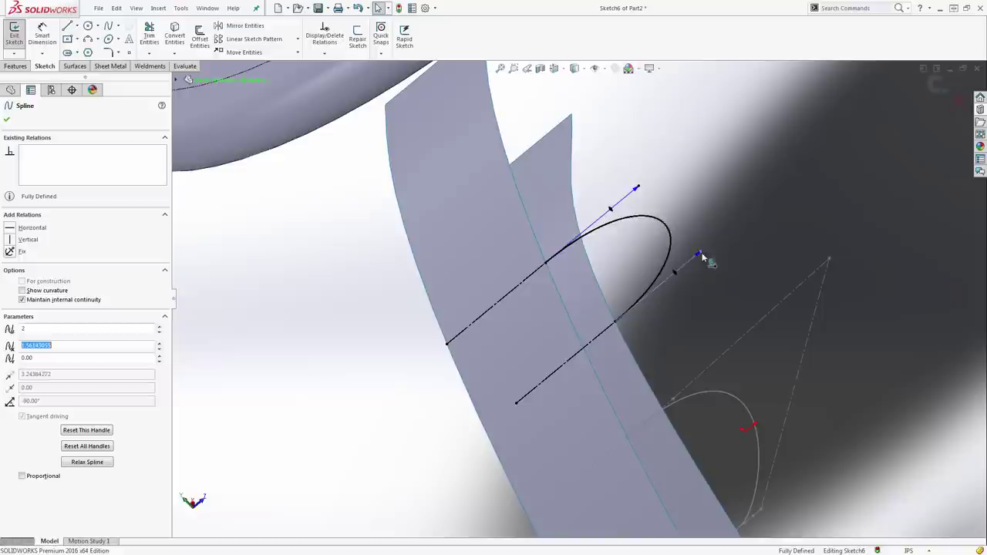
Shorten the spline's tangent handles at both its lower and upper ends to flatten the bulge
{"action": "left_click_drag", "start_coordinate": [702, 257], "coordinate": [647, 323]}
{"action": "left_click", "coordinate": [641, 248]}
{"action": "mouse_move", "coordinate": [620, 275]}
{"action": "middle_mouse_down"}
{"action": "mouse_move", "coordinate": [614, 163]}
{"action": "mouse_move", "coordinate": [636, 171]}
{"action": "middle_mouse_up"}
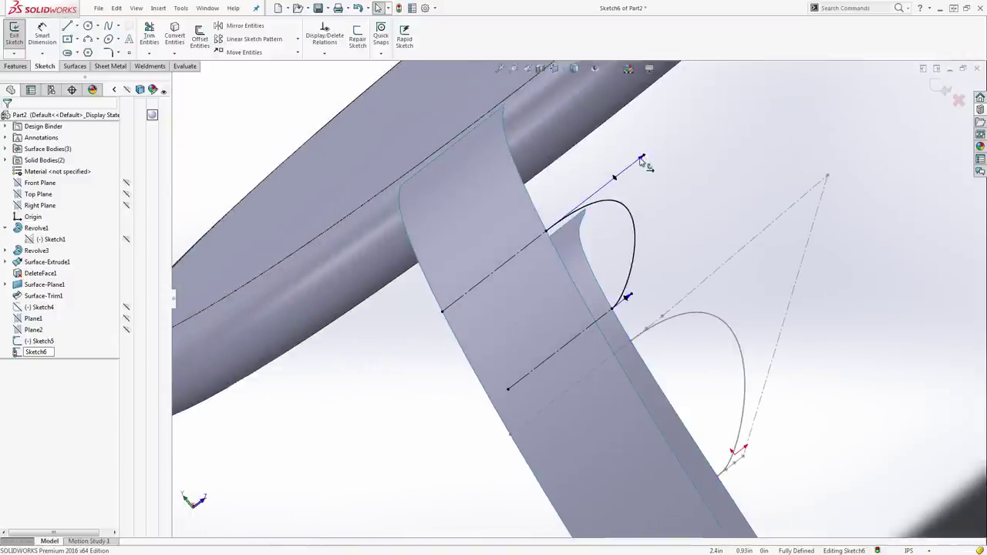
{"action": "left_click_drag", "start_coordinate": [640, 158], "coordinate": [617, 176]}
{"action": "left_click", "coordinate": [601, 213]}
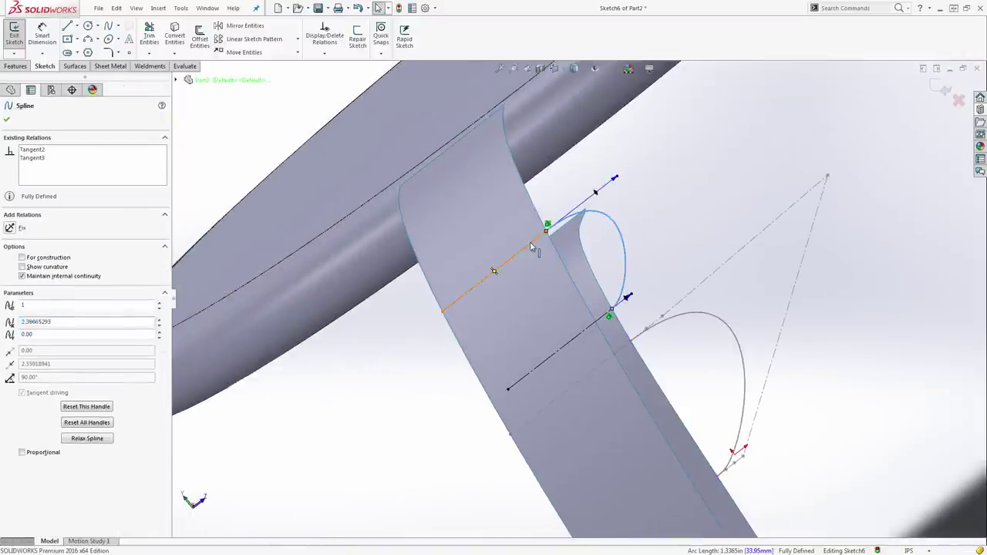
{"action": "left_click", "coordinate": [530, 247]}
{"action": "mouse_move", "coordinate": [555, 315]}
{"action": "middle_mouse_down"}
{"action": "mouse_move", "coordinate": [544, 286]}
{"action": "mouse_move", "coordinate": [529, 308]}
{"action": "middle_mouse_up"}
{"action": "left_click", "coordinate": [435, 358]}
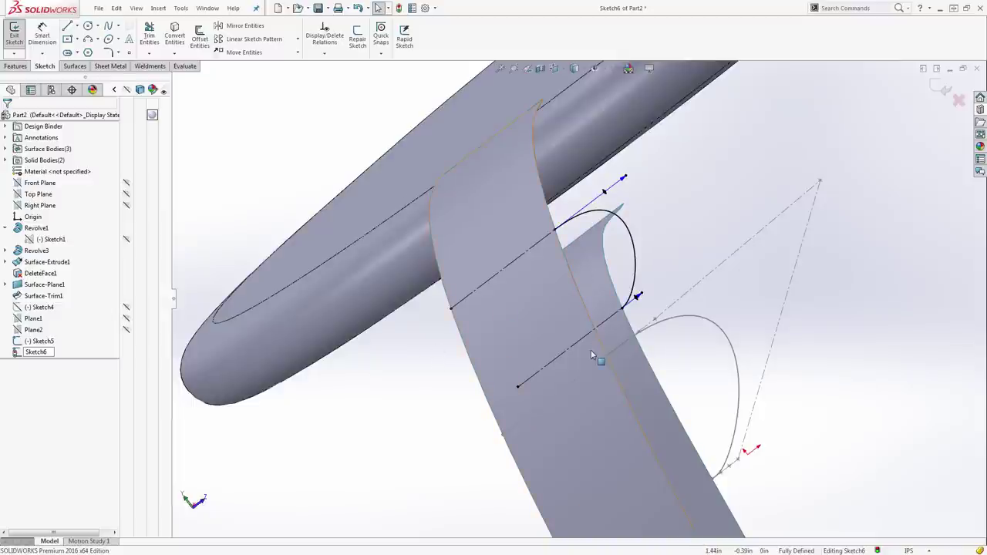
Examine the spline profile head-on and from below, comparing its bulge with the neighbouring profile and the guide surfaces
{"action": "middle_click_drag", "start_coordinate": [592, 355], "coordinate": [592, 347]}
{"action": "key", "text": "ctrl+8"}
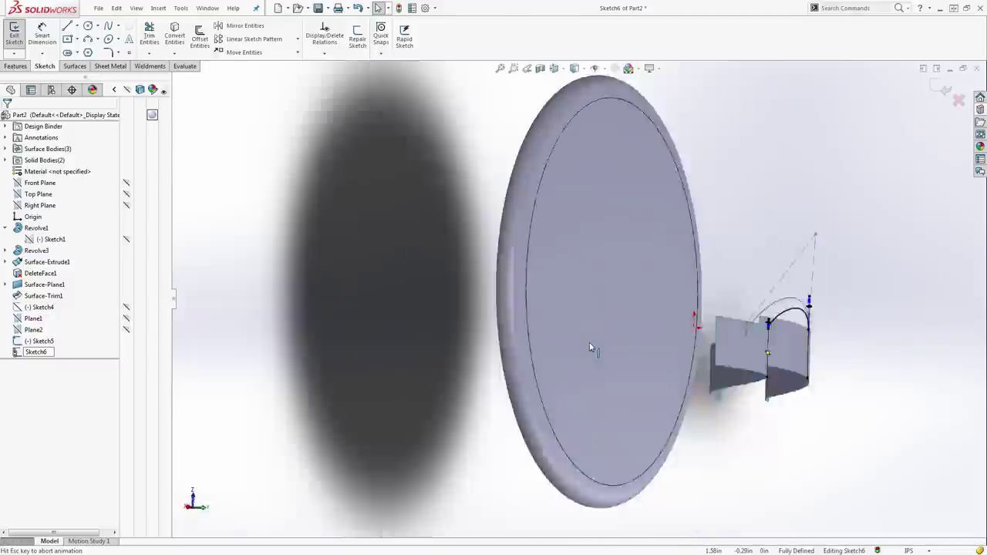
{"action": "key", "text": "alt+Left"}
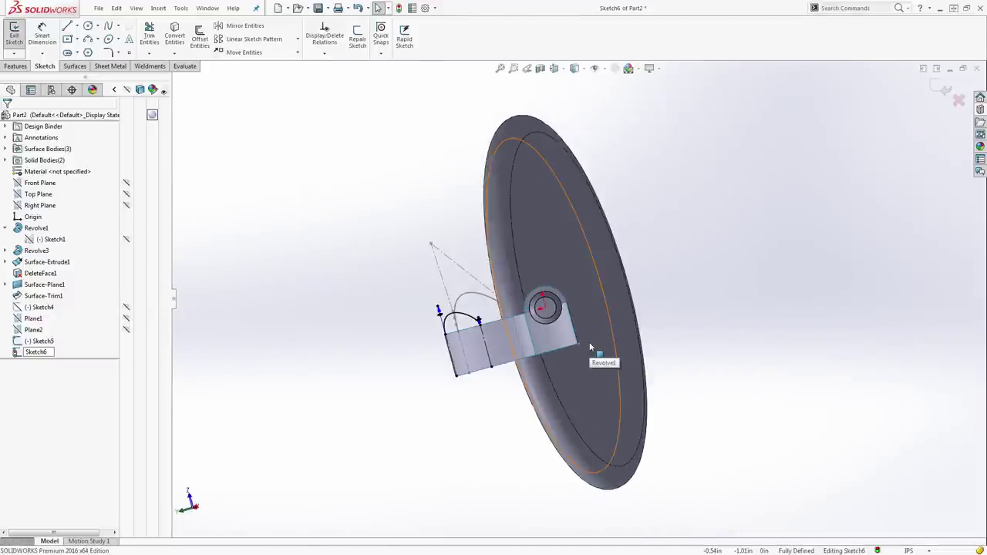
{"action": "key", "text": "alt+Right"}
{"action": "key", "text": "alt+Right"}
{"action": "key", "text": "alt+Right"}
{"action": "key", "text": "alt+Right"}
{"action": "key", "text": "alt+Right"}
{"action": "key", "text": "alt+Right"}
{"action": "key", "text": "alt+Right"}
{"action": "key", "text": "alt+Left"}
{"action": "key", "text": "Up"}
{"action": "key", "text": "Up"}
{"action": "key", "text": "Up"}
{"action": "key", "text": "Up"}
{"action": "key", "text": "Up"}
{"action": "key", "text": "Up"}
{"action": "key", "text": "Up"}
{"action": "key", "text": "Up"}
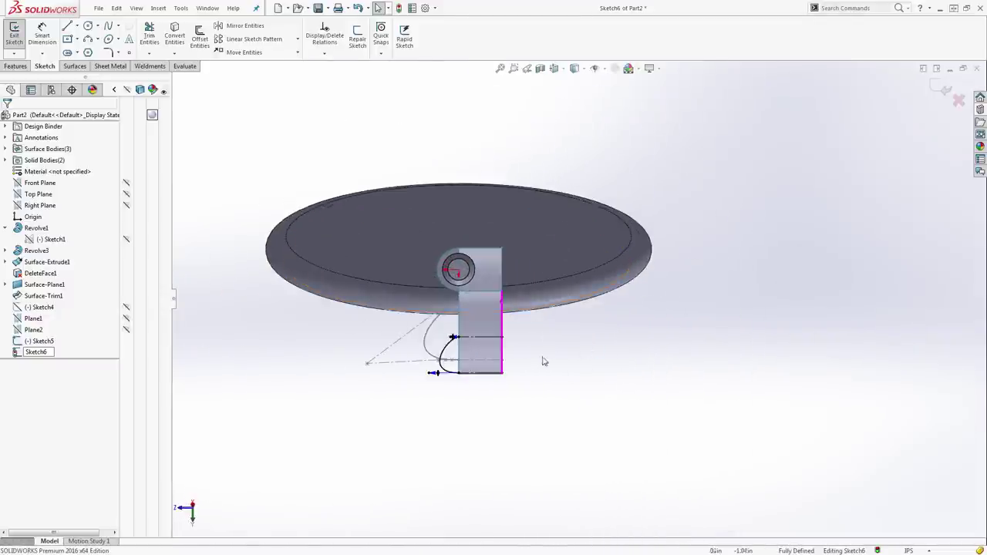
Inspect the profile up close and from an angle, and finish the sketch
{"action": "scroll", "coordinate": [540, 360], "scroll_direction": "down", "scroll_amount": 5}
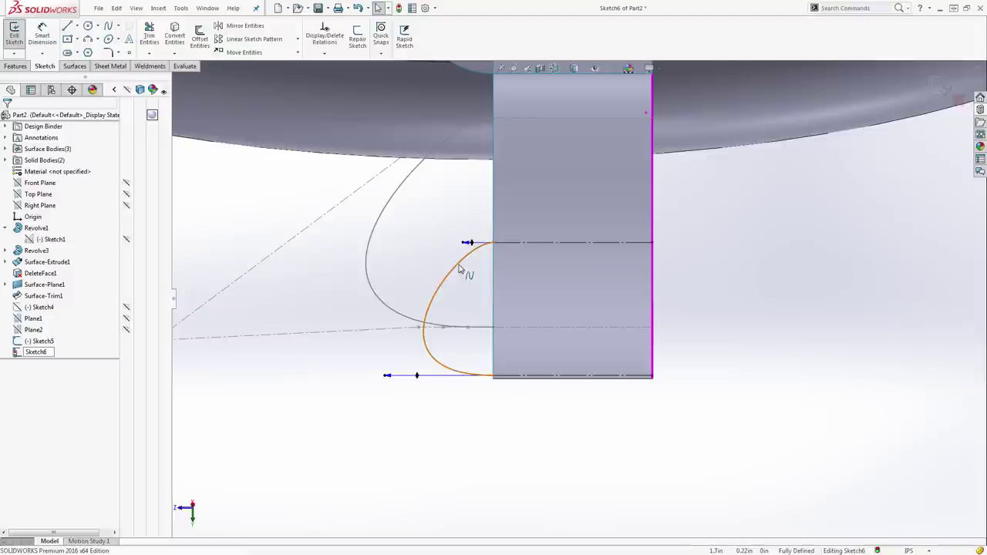
{"action": "middle_click_drag", "start_coordinate": [458, 266], "coordinate": [486, 271]}
{"action": "scroll", "coordinate": [486, 273], "scroll_direction": "up", "scroll_amount": 5}
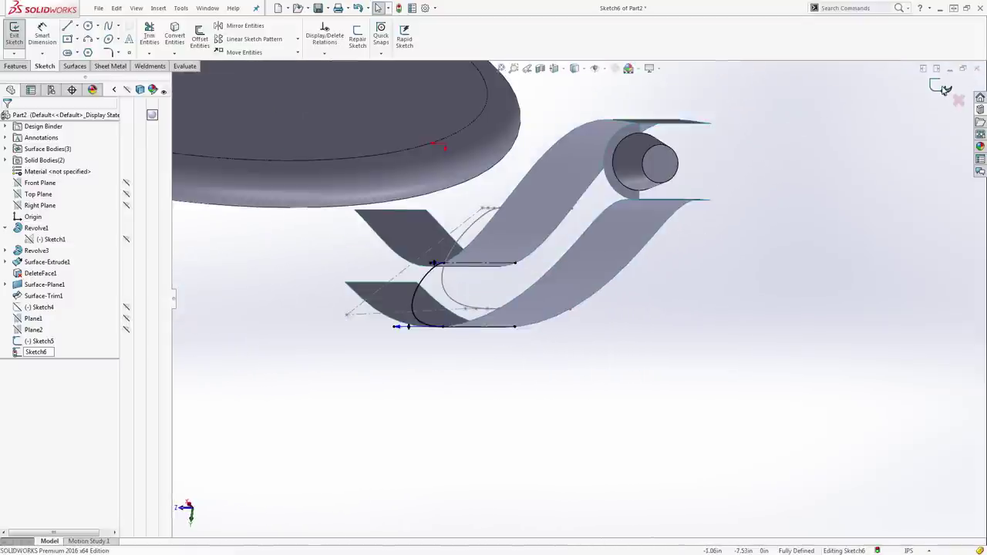
{"action": "left_click", "coordinate": [942, 88]}
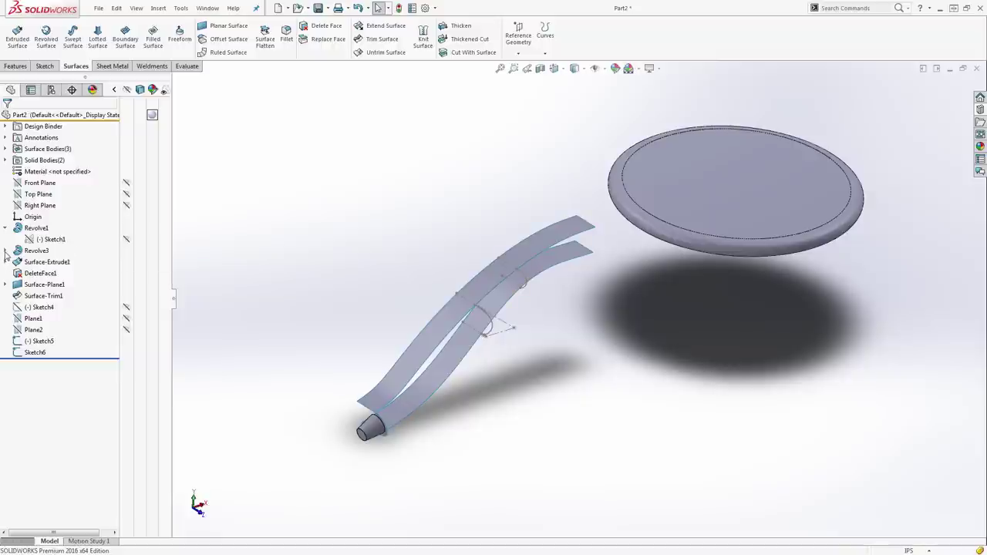
Show Sketch1 under the revolves and Sketch2 under the extruded surface
{"action": "left_click", "coordinate": [5, 250]}
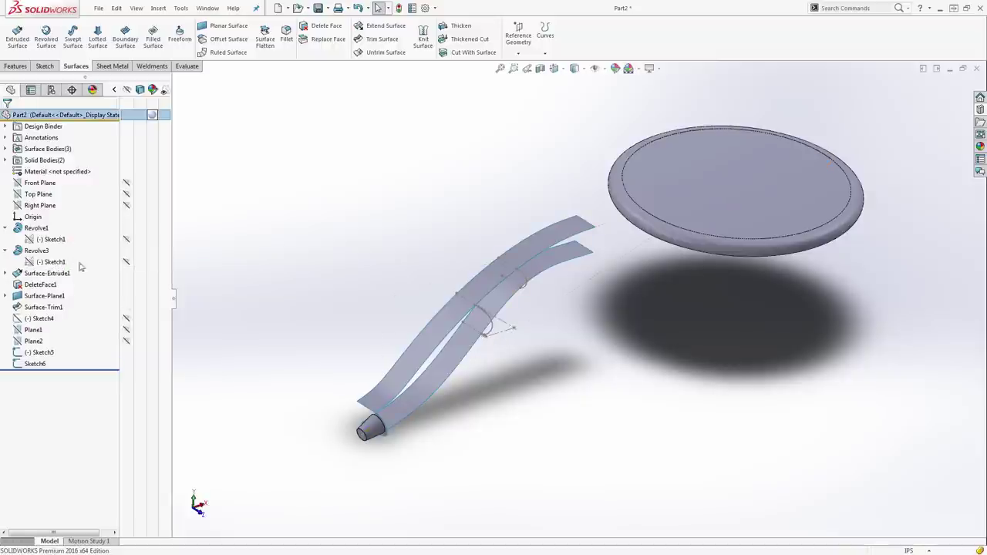
{"action": "left_click", "coordinate": [6, 273]}
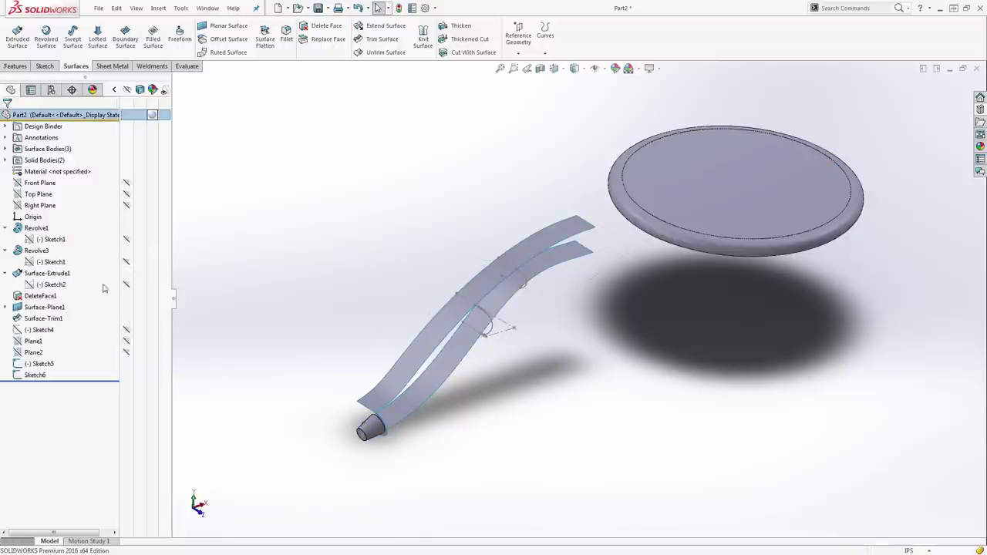
{"action": "left_click", "coordinate": [126, 263]}
{"action": "mouse_move", "coordinate": [241, 297]}
{"action": "middle_mouse_down"}
{"action": "mouse_move", "coordinate": [238, 260]}
{"action": "mouse_move", "coordinate": [220, 251]}
{"action": "middle_mouse_up"}
{"action": "scroll", "coordinate": [609, 243], "scroll_direction": "down", "scroll_amount": 3}
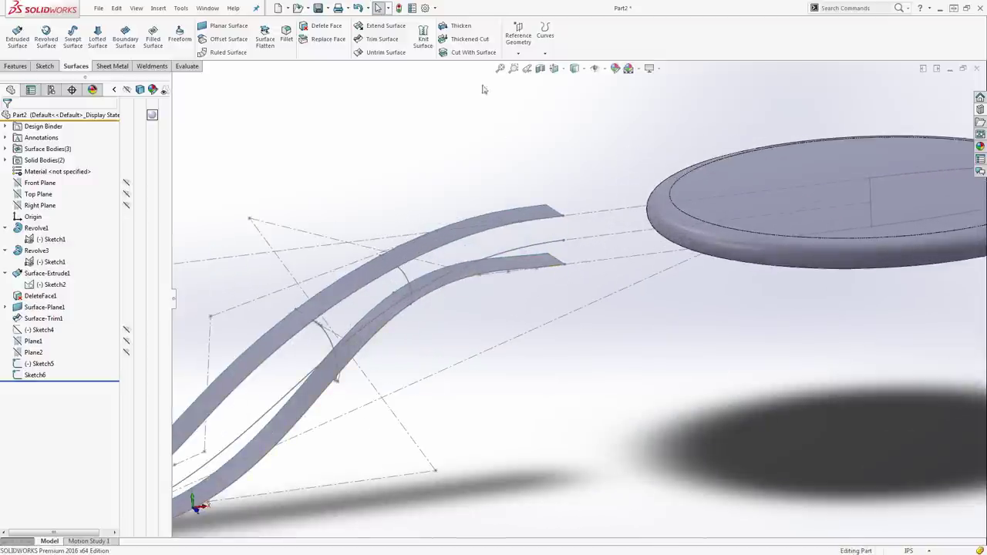
Create a reference plane perpendicular to the leg's centre spline in Sketch2 at its upper end point
{"action": "left_click", "coordinate": [518, 53]}
{"action": "left_click", "coordinate": [527, 66]}
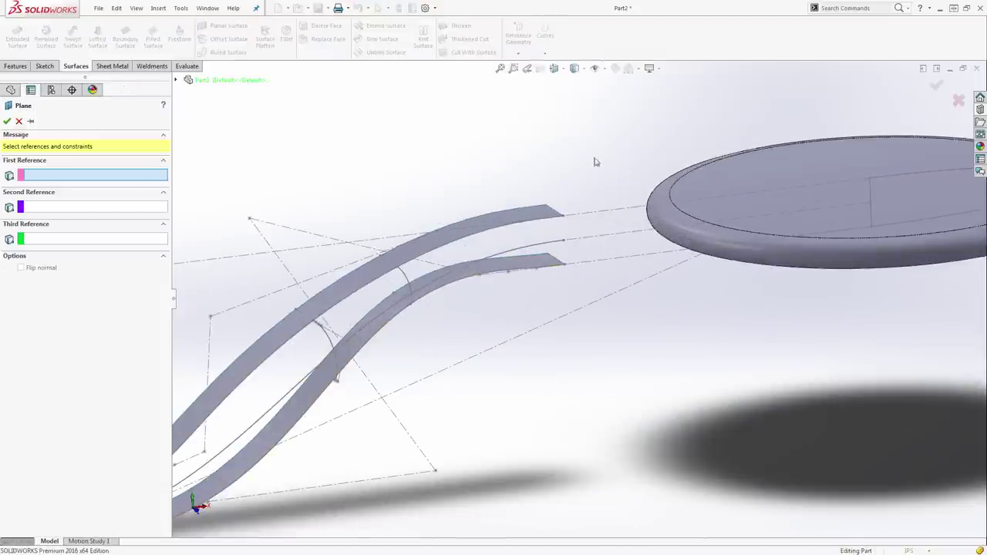
{"action": "left_click", "coordinate": [550, 245]}
{"action": "left_click", "coordinate": [566, 243]}
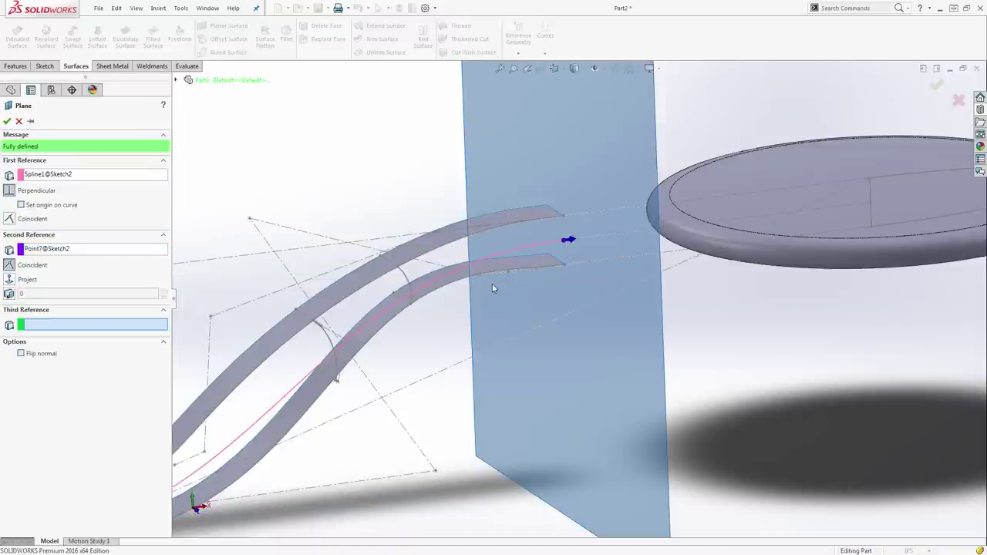
{"action": "left_click", "coordinate": [936, 87]}
{"action": "scroll", "coordinate": [598, 237], "scroll_direction": "up", "scroll_amount": 5}
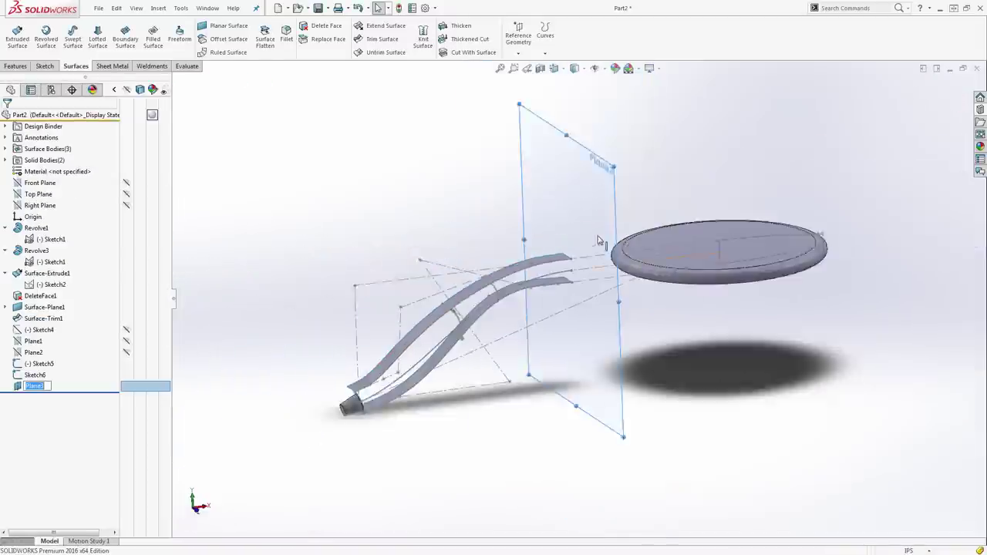
Hide the new Plane3 together with Sketch1 and Sketch2
{"action": "mouse_move", "coordinate": [599, 239]}
{"action": "middle_mouse_down"}
{"action": "mouse_move", "coordinate": [593, 253]}
{"action": "mouse_move", "coordinate": [602, 248]}
{"action": "middle_mouse_up"}
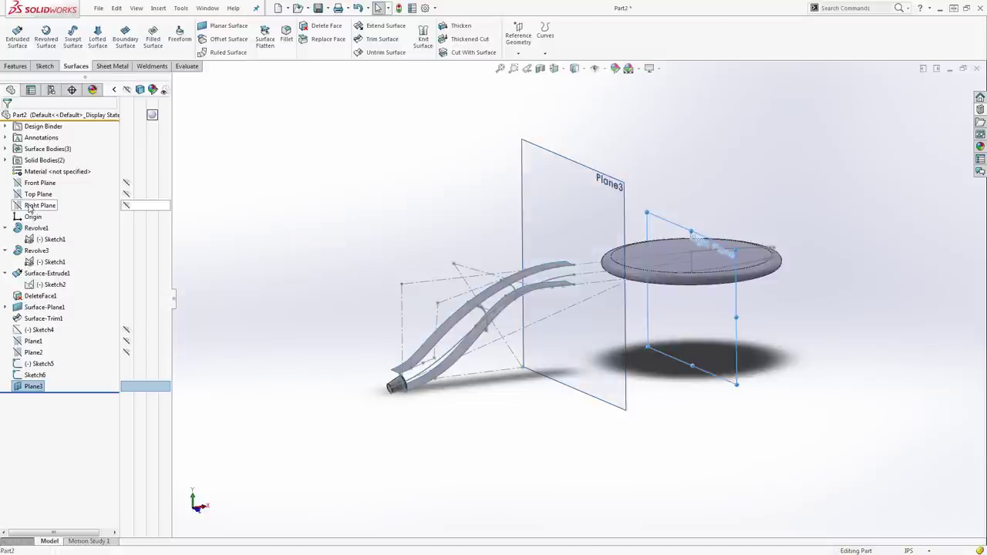
{"action": "left_click", "coordinate": [34, 205]}
{"action": "left_click", "coordinate": [37, 386]}
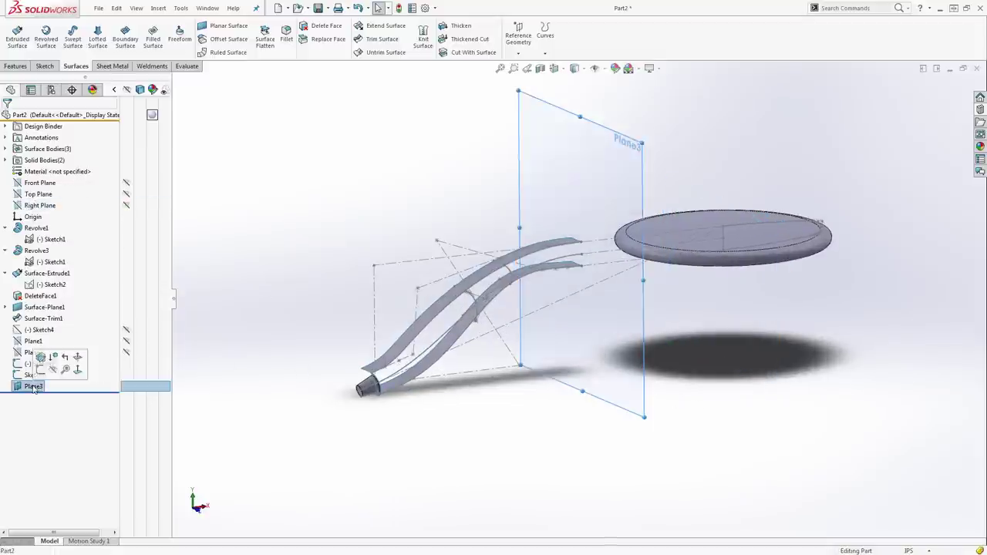
{"action": "left_click", "coordinate": [52, 370]}
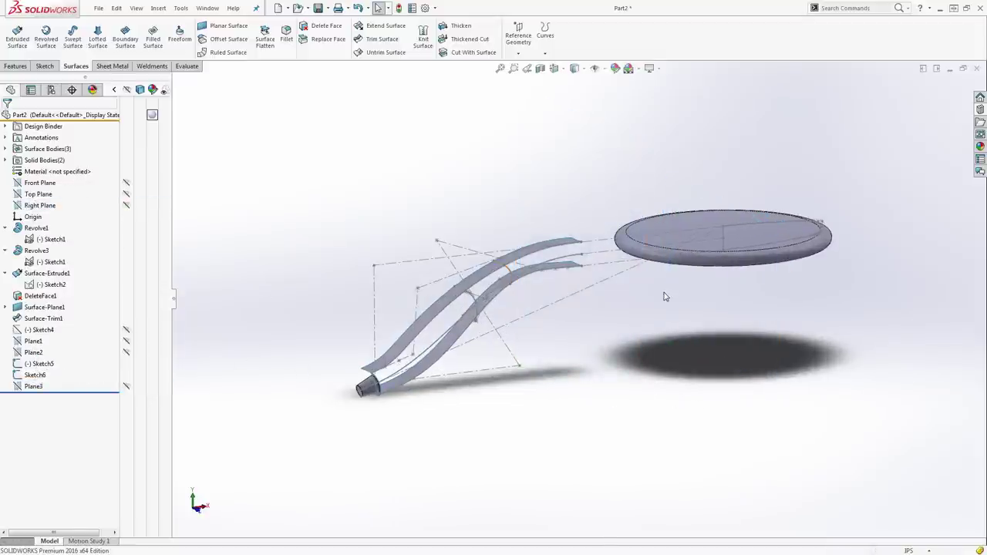
{"action": "scroll", "coordinate": [665, 297], "scroll_direction": "down", "scroll_amount": 2}
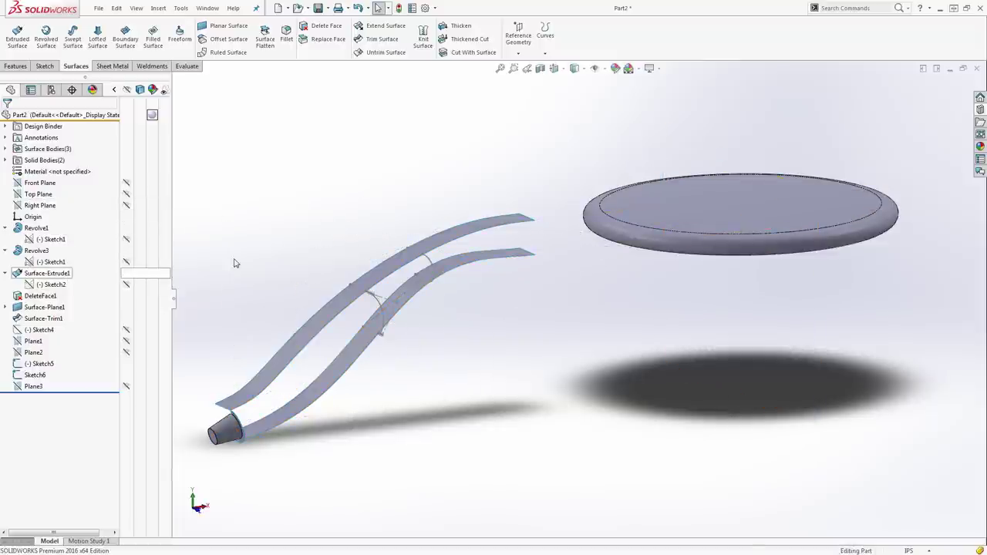
Sketch a two-point spline on Plane3 joining the matching inner corners at the upper ends of the two guide surfaces
{"action": "left_click", "coordinate": [32, 386]}
{"action": "left_click", "coordinate": [30, 371]}
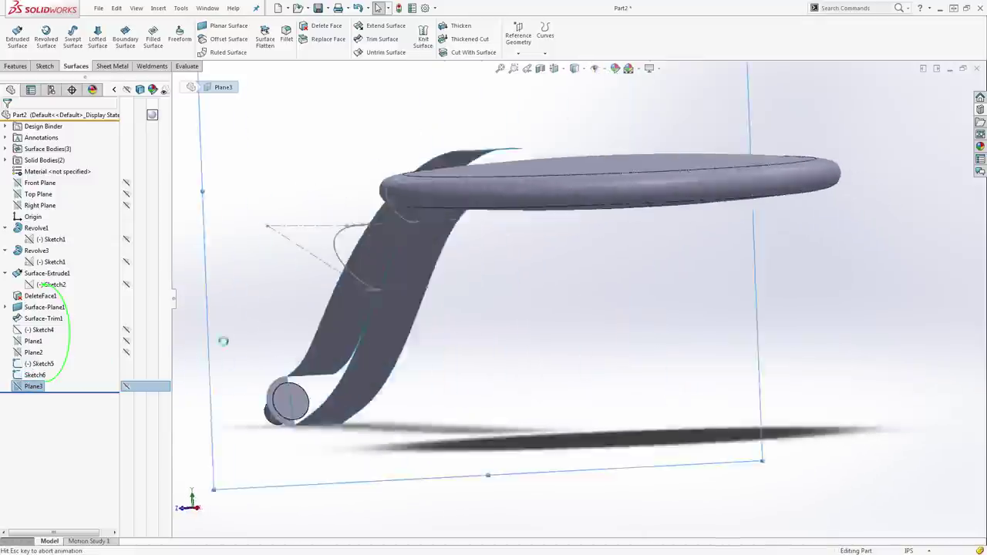
{"action": "mouse_move", "coordinate": [304, 317]}
{"action": "middle_mouse_down"}
{"action": "mouse_move", "coordinate": [412, 320]}
{"action": "mouse_move", "coordinate": [458, 349]}
{"action": "mouse_move", "coordinate": [458, 388]}
{"action": "middle_mouse_up"}
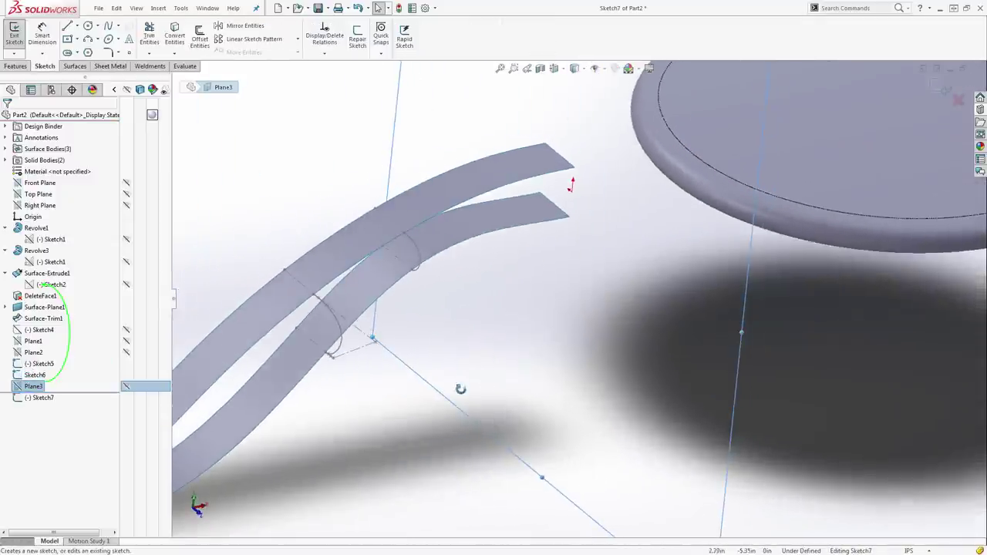
{"action": "left_click", "coordinate": [568, 166]}
{"action": "left_click", "coordinate": [584, 223]}
{"action": "middle_click_drag", "start_coordinate": [584, 223], "coordinate": [576, 213]}
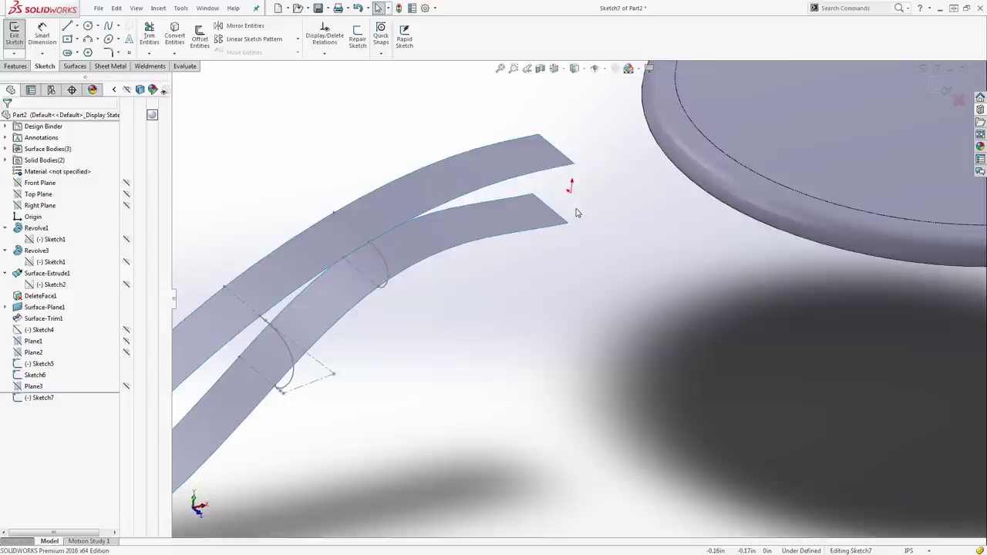
{"action": "left_click", "coordinate": [107, 25]}
{"action": "left_click", "coordinate": [573, 165]}
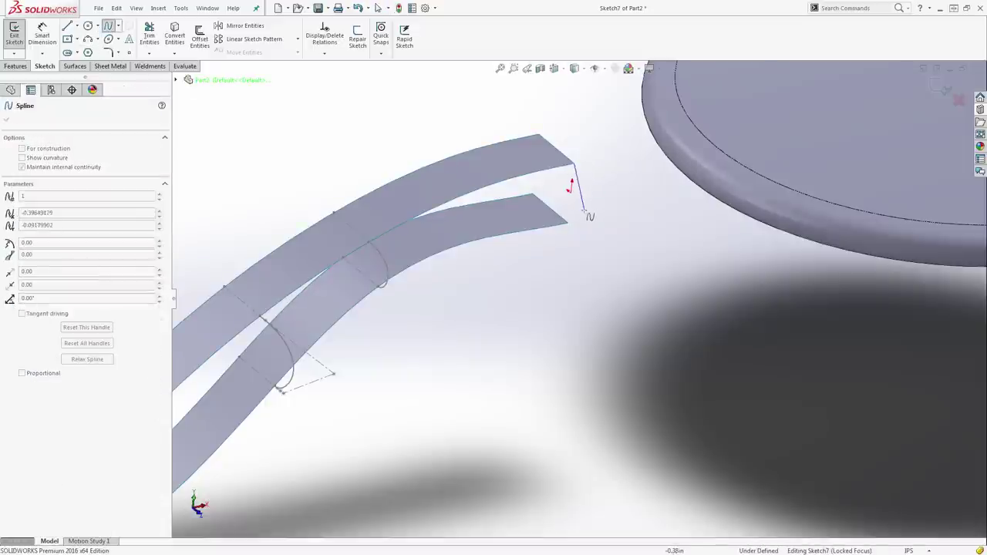
{"action": "left_click", "coordinate": [567, 223]}
{"action": "key", "text": "Escape"}
{"action": "middle_click_drag", "start_coordinate": [579, 229], "coordinate": [573, 189]}
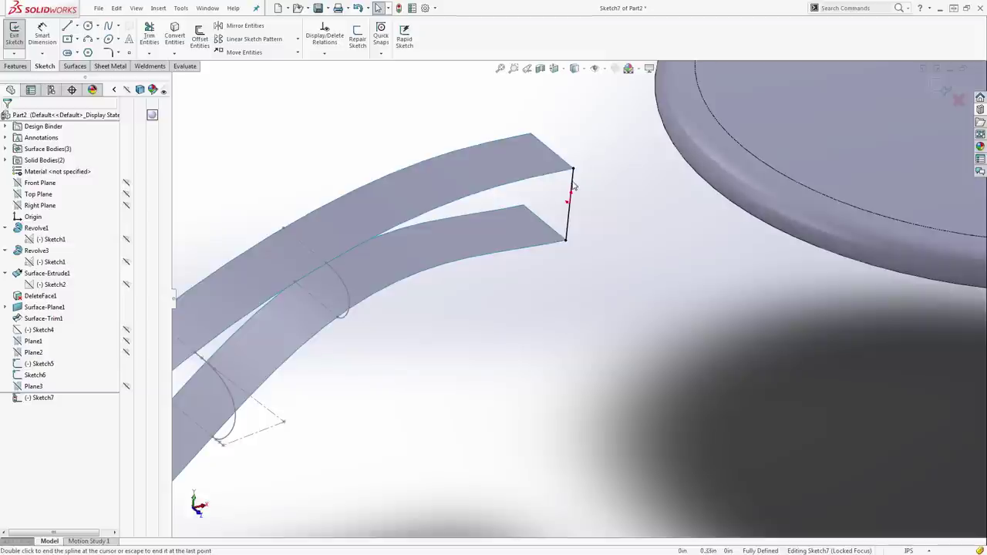
Pull the new spline's end handles outward so the curve bulges away from the guide surfaces
{"action": "left_click", "coordinate": [573, 189]}
{"action": "left_click_drag", "start_coordinate": [572, 190], "coordinate": [601, 263]}
{"action": "scroll", "coordinate": [564, 138], "scroll_direction": "down", "scroll_amount": 3}
Make the spline tangent to the end edges of both the upper and lower guide surfaces
{"action": "left_click", "coordinate": [571, 188]}
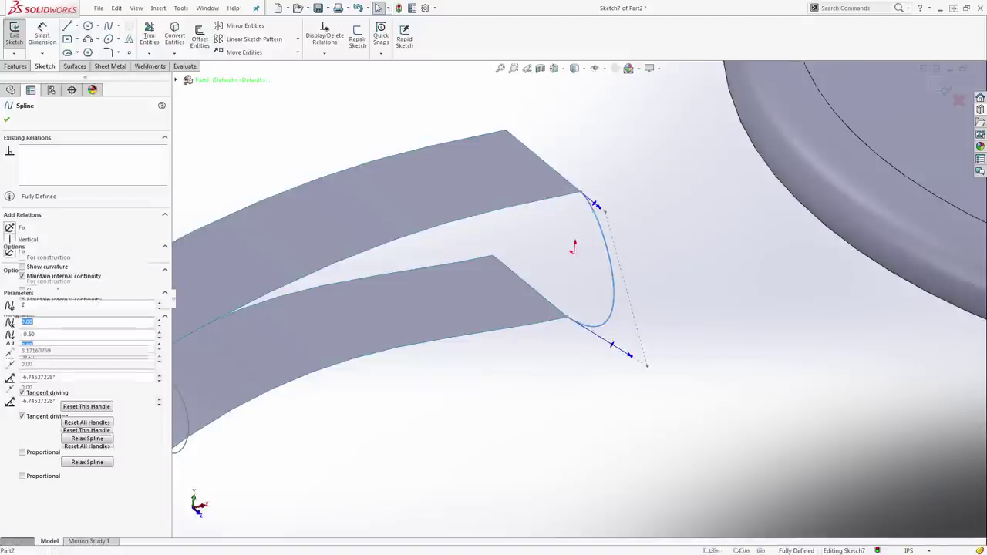
{"action": "left_click", "coordinate": [552, 169], "text": "ctrl"}
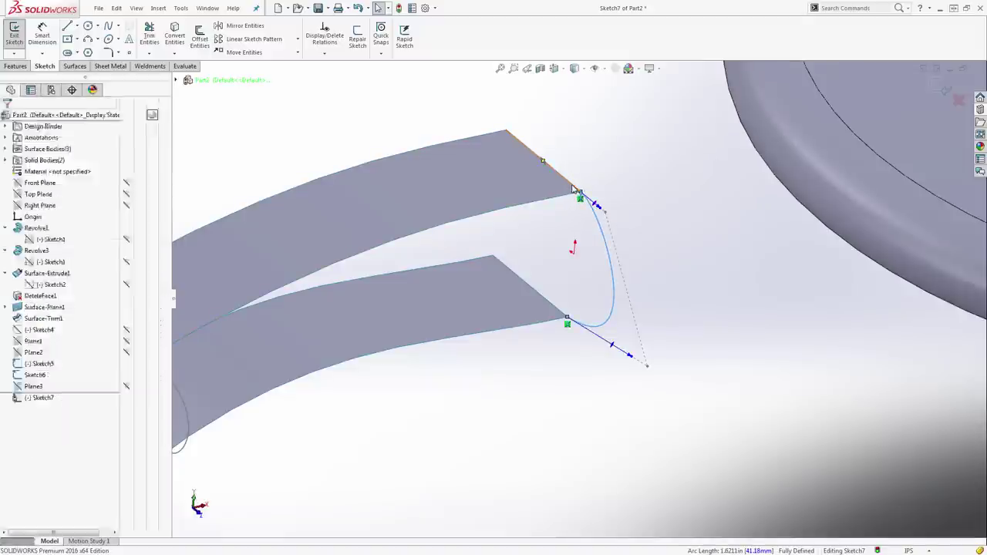
{"action": "left_click", "coordinate": [612, 144]}
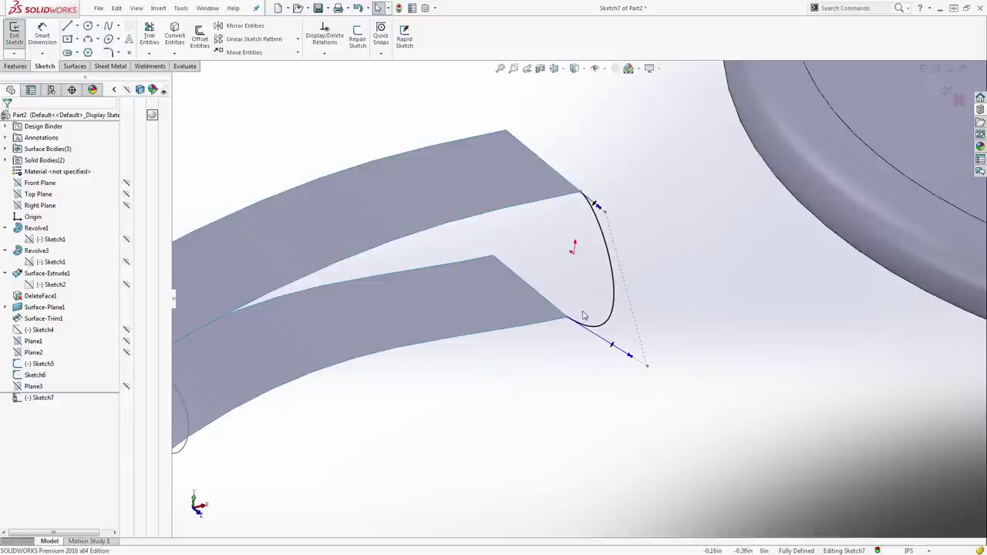
{"action": "left_click", "coordinate": [559, 310]}
{"action": "left_click", "coordinate": [601, 327], "text": "ctrl"}
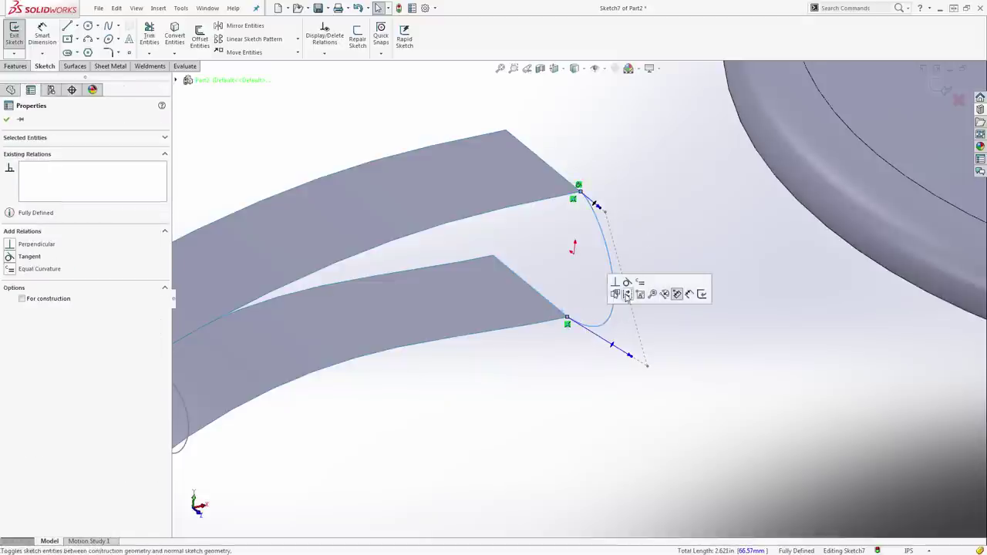
{"action": "left_click", "coordinate": [637, 295]}
{"action": "left_click", "coordinate": [634, 234]}
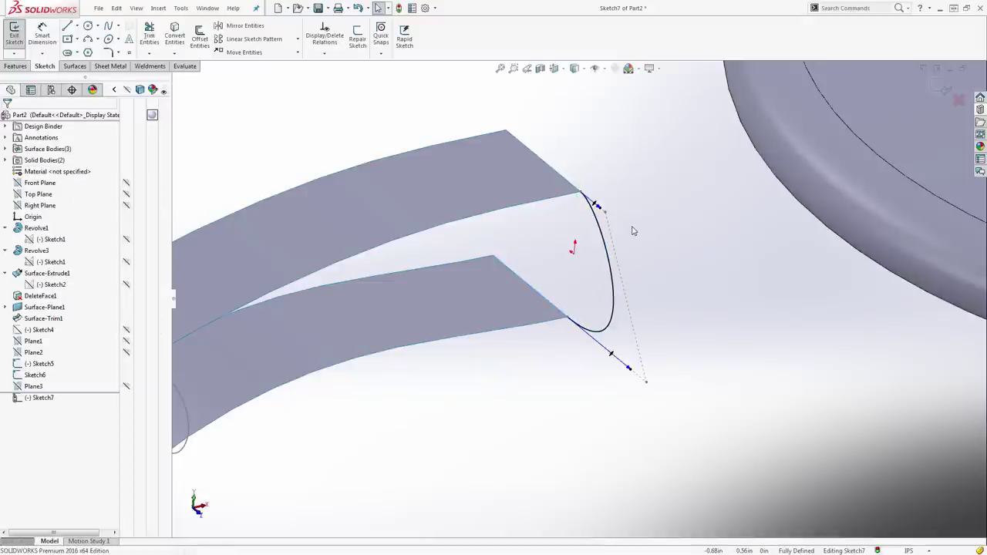
Pull in the spline's lower control polygon point, extend the upper one outward, and finish the sketch
{"action": "key", "text": "ctrl+8"}
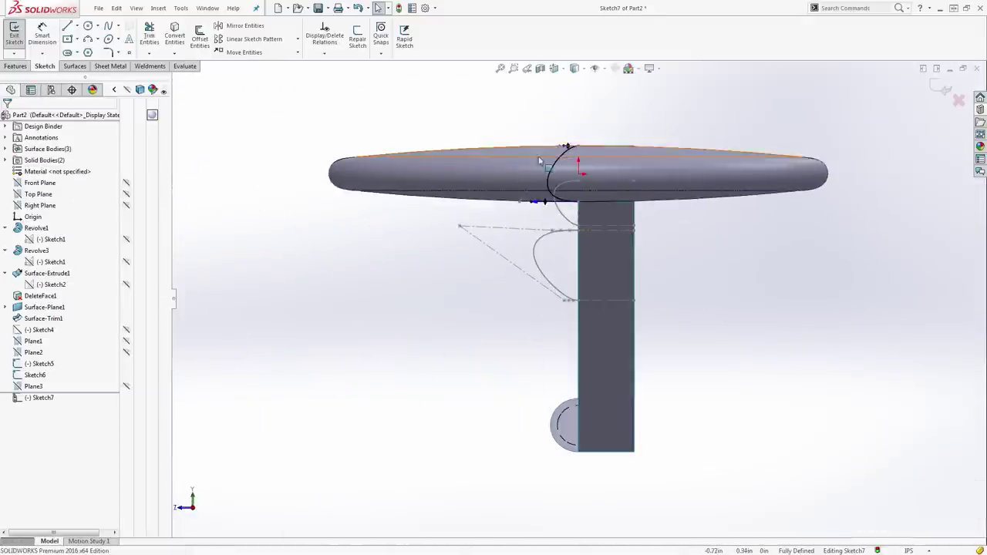
{"action": "key", "text": "ctrl+8"}
{"action": "scroll", "coordinate": [574, 176], "scroll_direction": "down", "scroll_amount": 3}
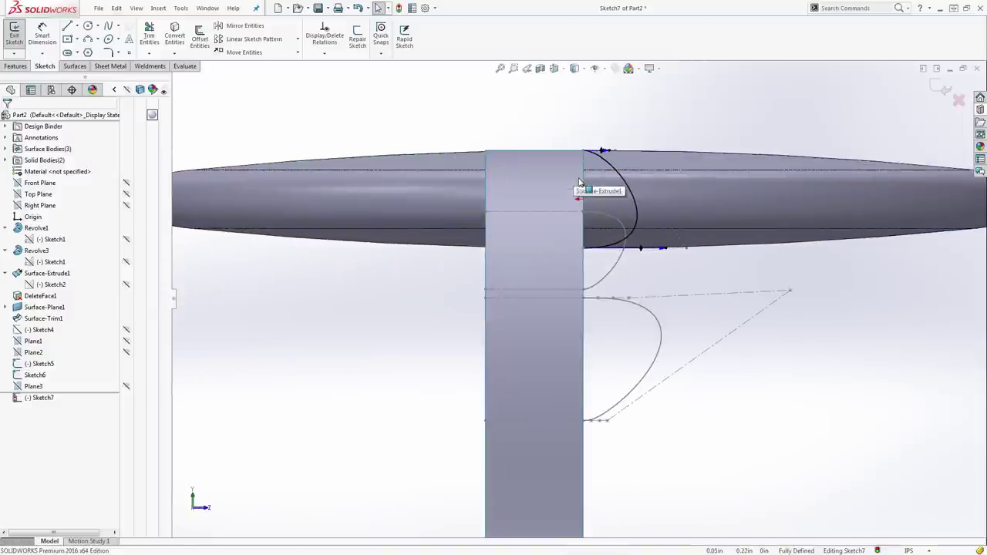
{"action": "left_click_drag", "start_coordinate": [679, 255], "coordinate": [634, 254]}
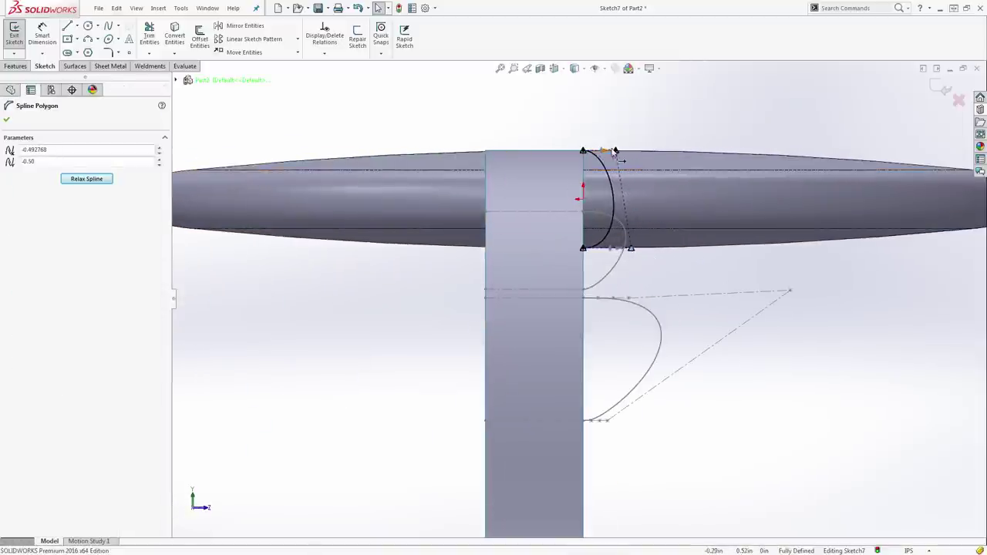
{"action": "left_click_drag", "start_coordinate": [615, 151], "coordinate": [639, 156]}
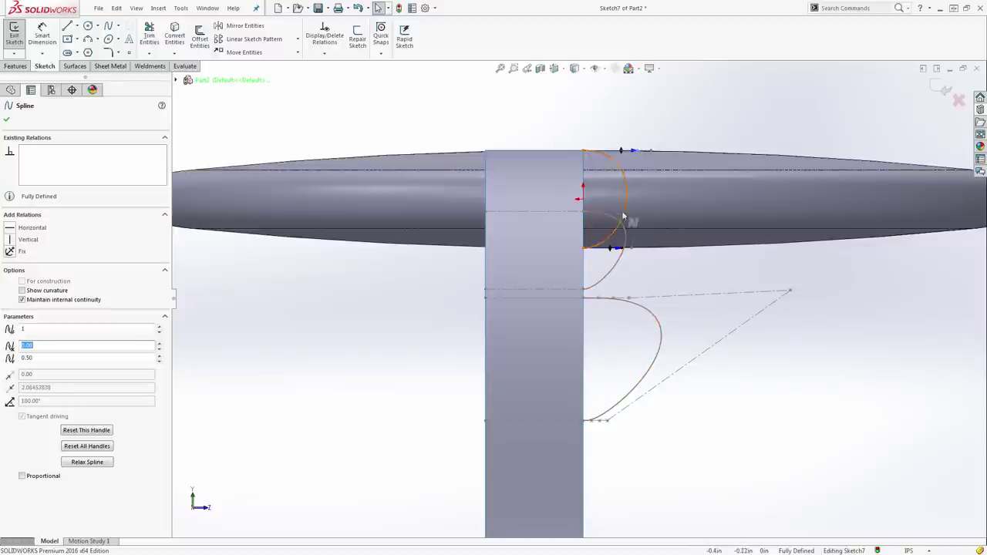
{"action": "left_click", "coordinate": [939, 85]}
{"action": "left_click", "coordinate": [939, 85]}
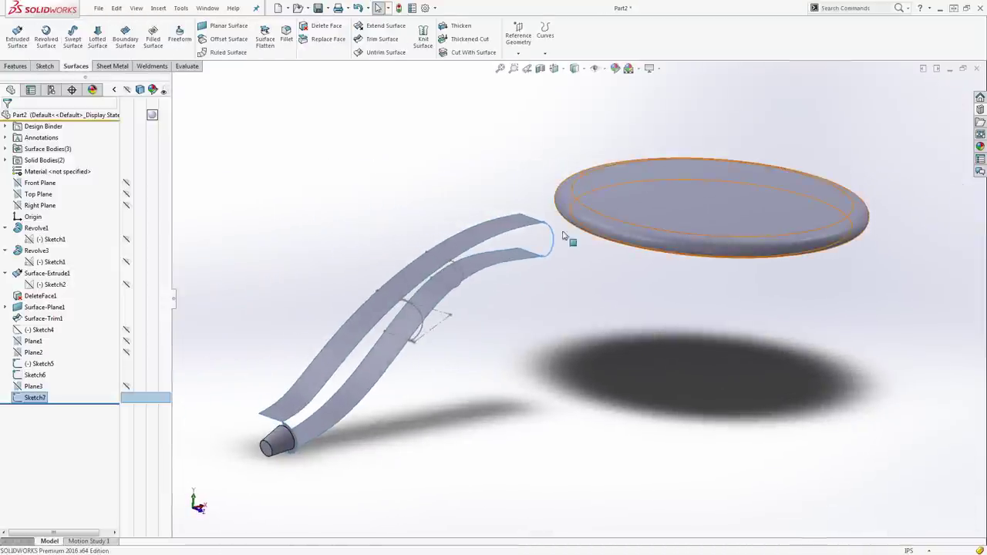
{"action": "left_click", "coordinate": [578, 301]}
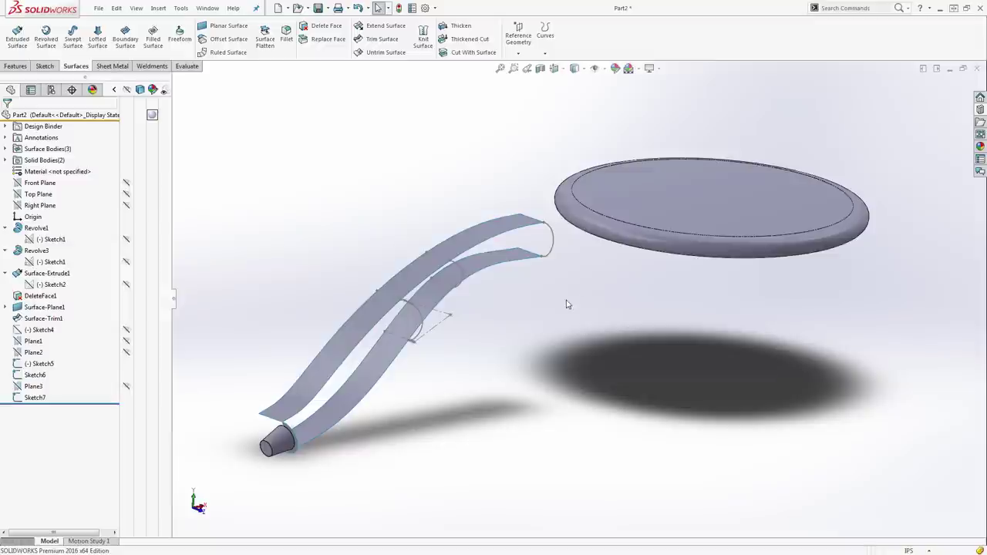
{"action": "left_click", "coordinate": [462, 267]}
{"action": "left_click", "coordinate": [459, 272]}
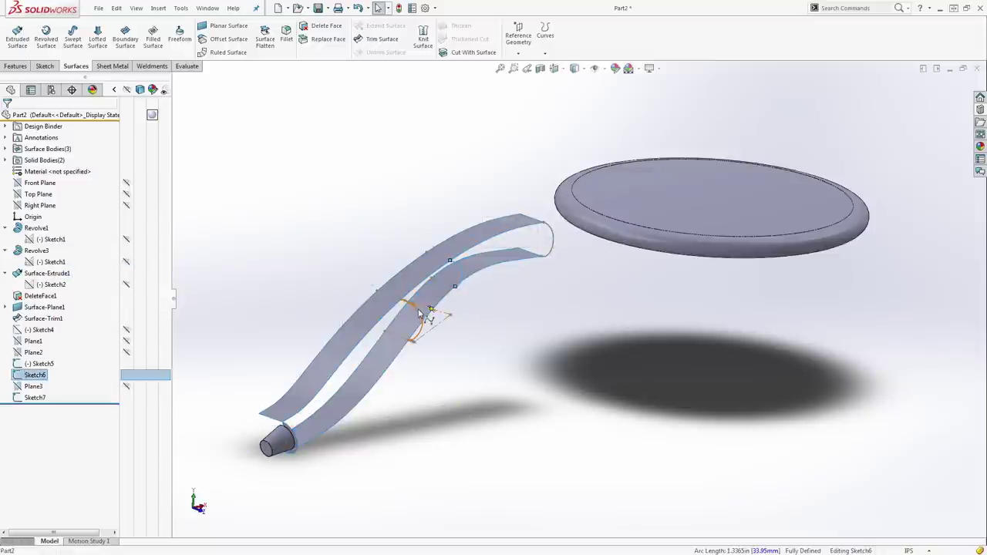
{"action": "left_click", "coordinate": [436, 346]}
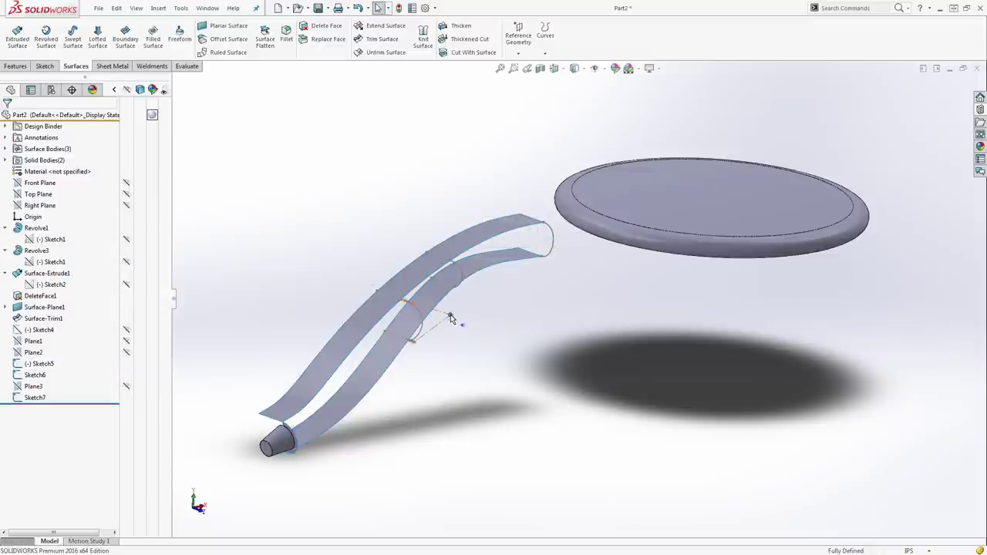
{"action": "left_click", "coordinate": [456, 257]}
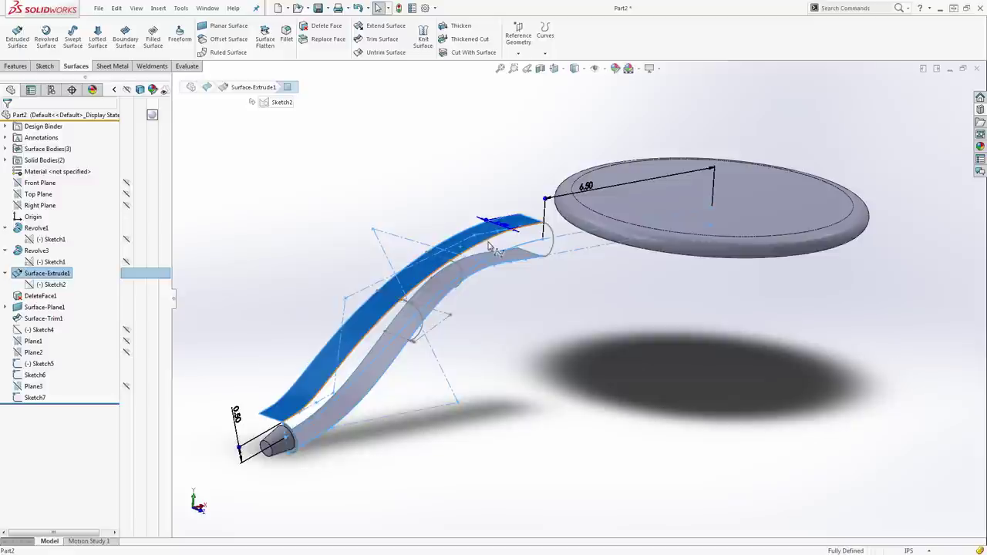
{"action": "key", "text": "Escape"}
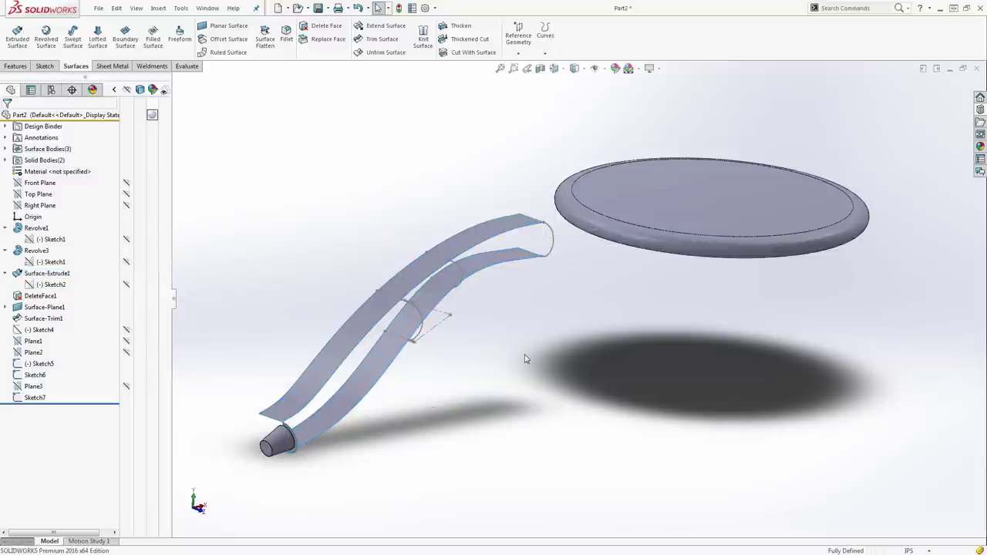
{"action": "left_click", "coordinate": [461, 275]}
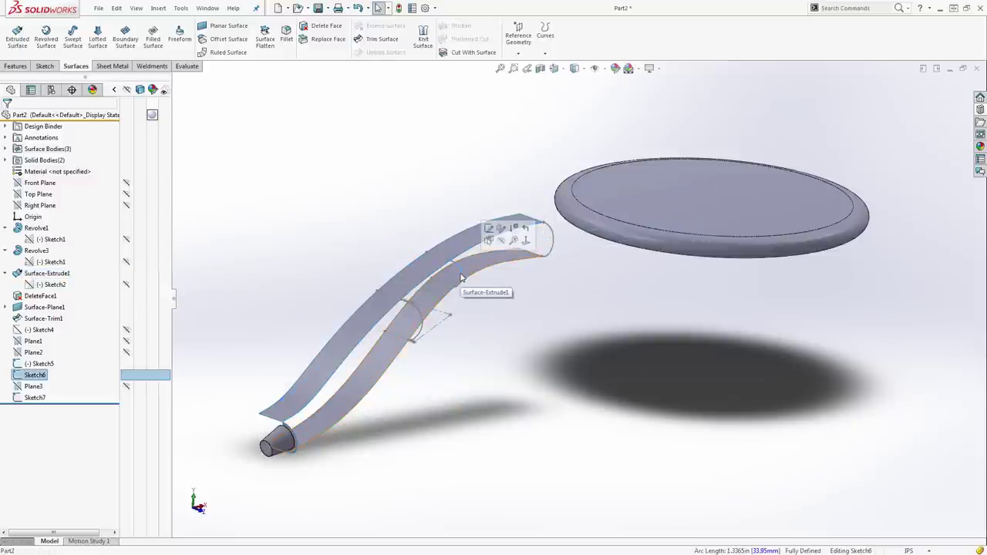
Extrude the spline profile at the leg's upper end as a blind surface 1.00 in deep, heading toward the tabletop
{"action": "left_click", "coordinate": [554, 236]}
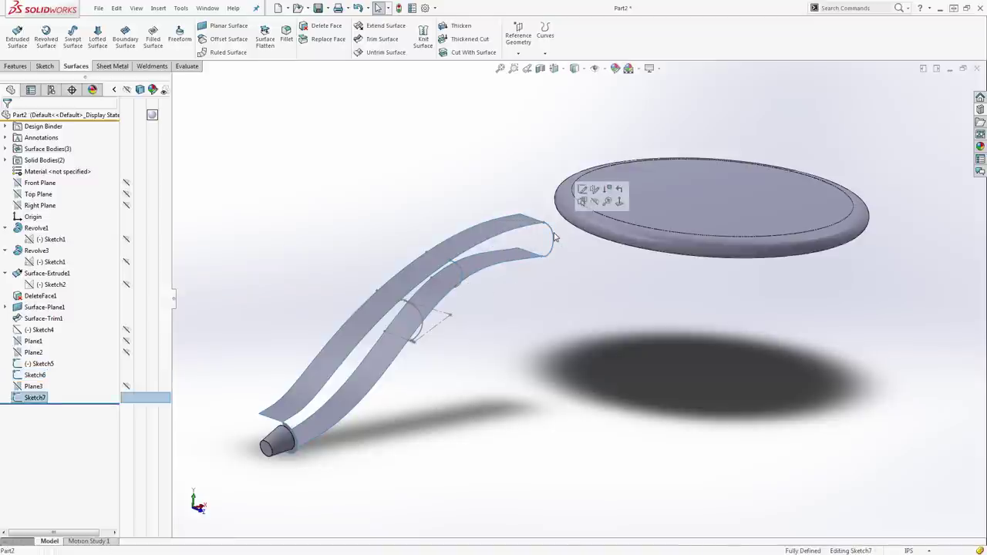
{"action": "left_click", "coordinate": [553, 238]}
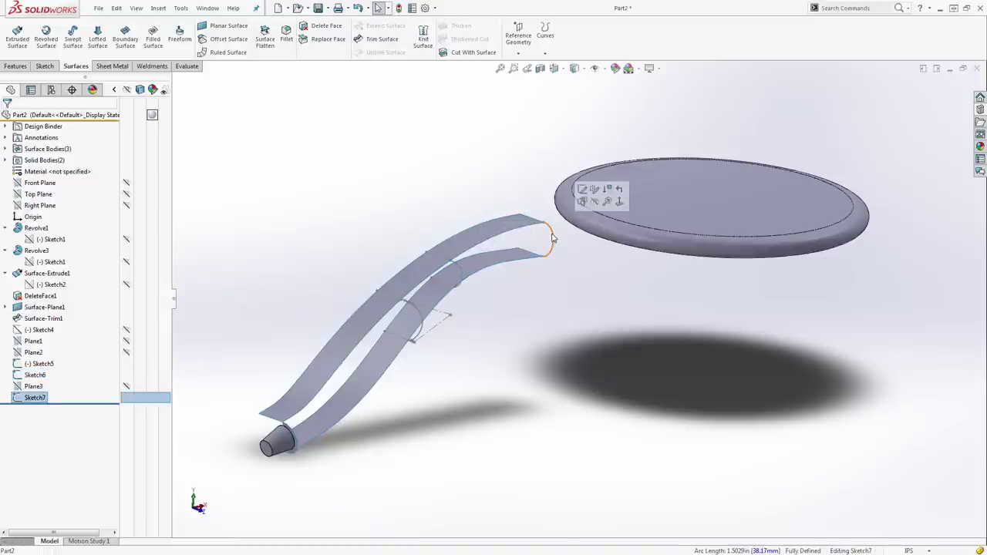
{"action": "left_click", "coordinate": [19, 41]}
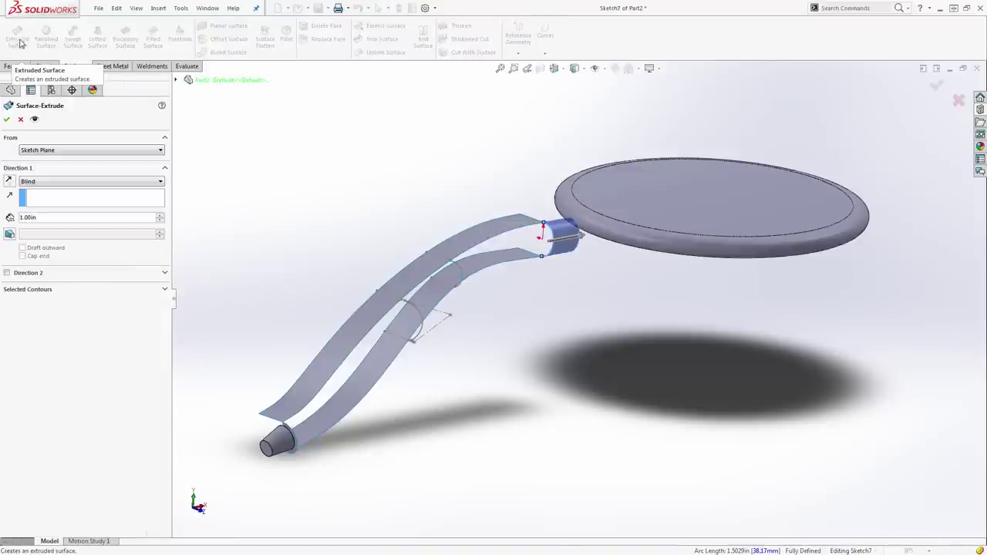
{"action": "left_click", "coordinate": [7, 119]}
{"action": "left_click", "coordinate": [523, 224]}
{"action": "left_click", "coordinate": [522, 252]}
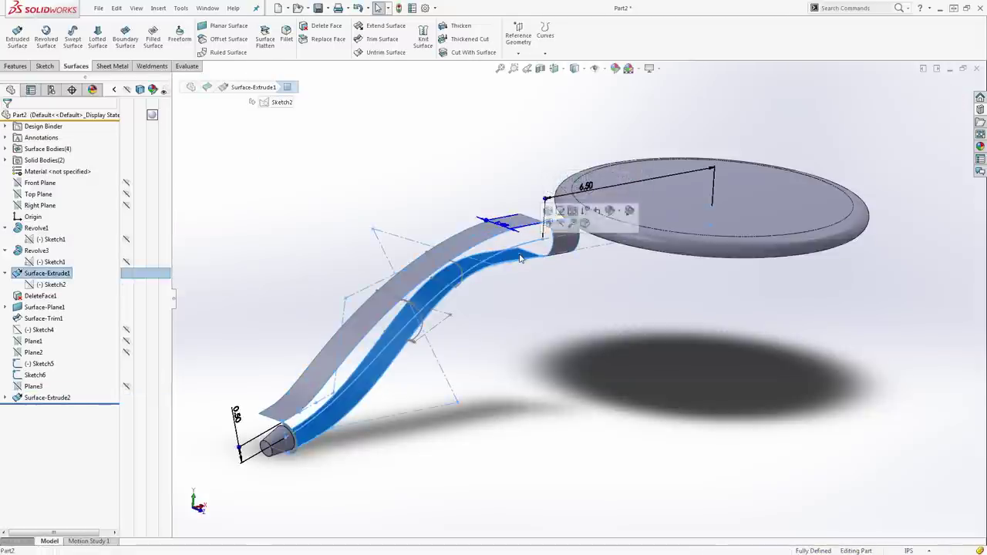
{"action": "left_click", "coordinate": [561, 319]}
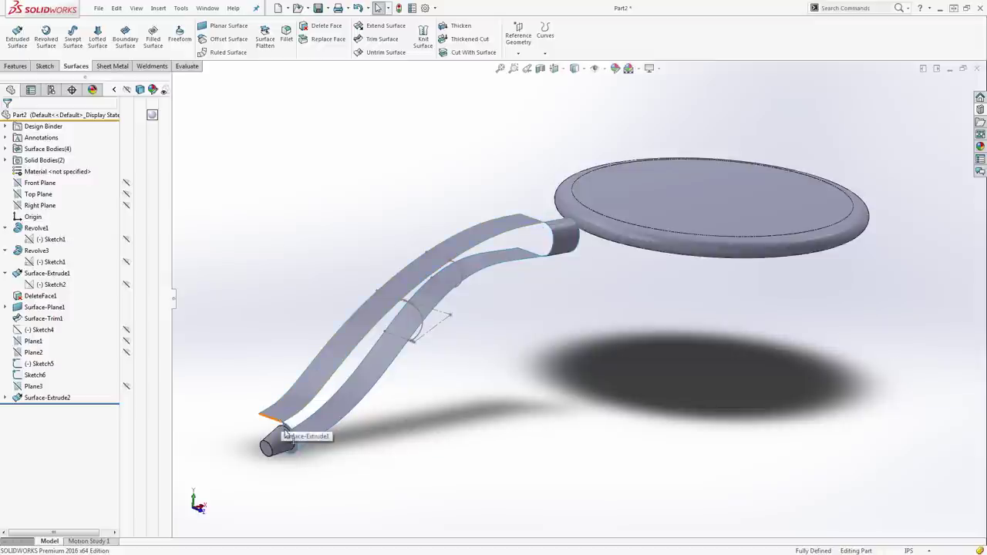
{"action": "scroll", "coordinate": [320, 461], "scroll_direction": "down", "scroll_amount": 5}
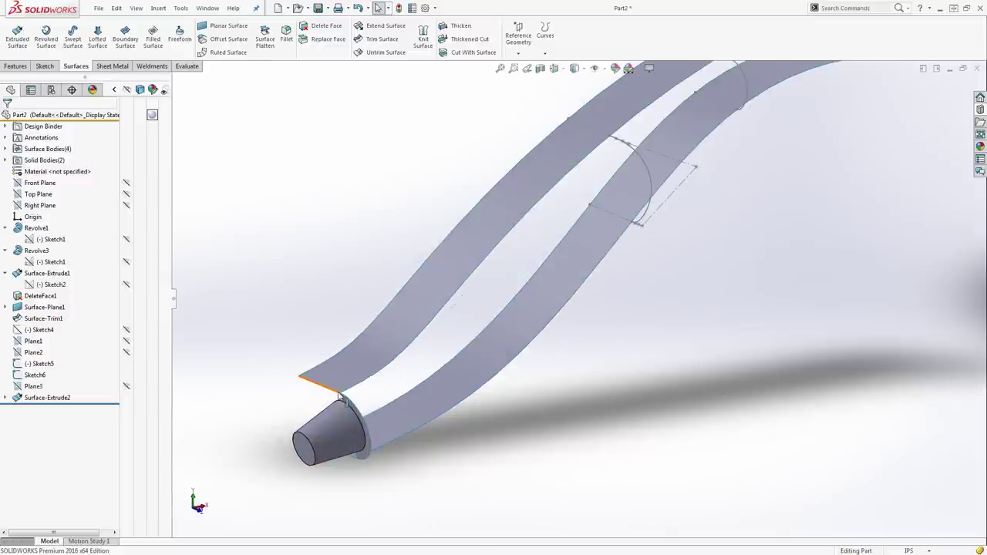
{"action": "middle_click_drag", "start_coordinate": [339, 394], "coordinate": [360, 408]}
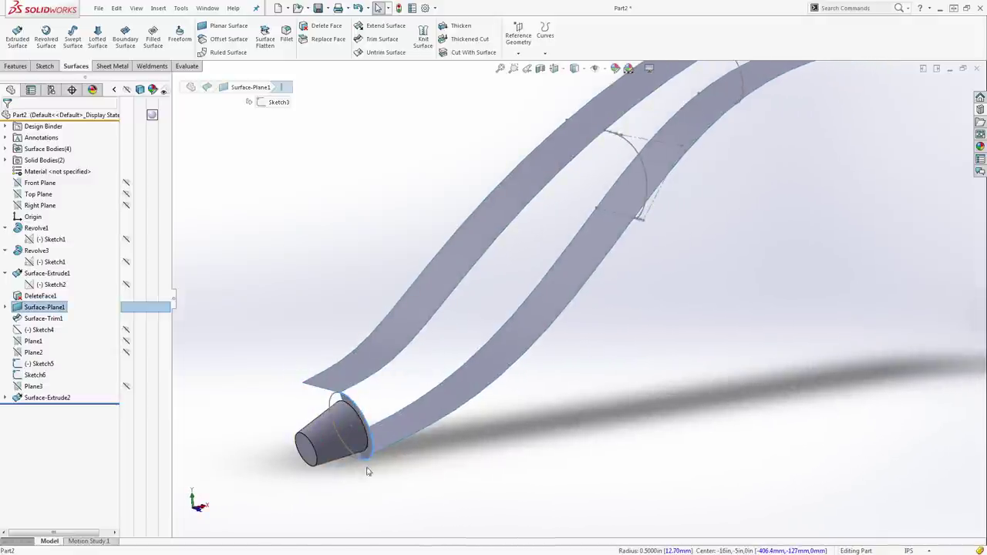
{"action": "scroll", "coordinate": [376, 472], "scroll_direction": "up", "scroll_amount": 3}
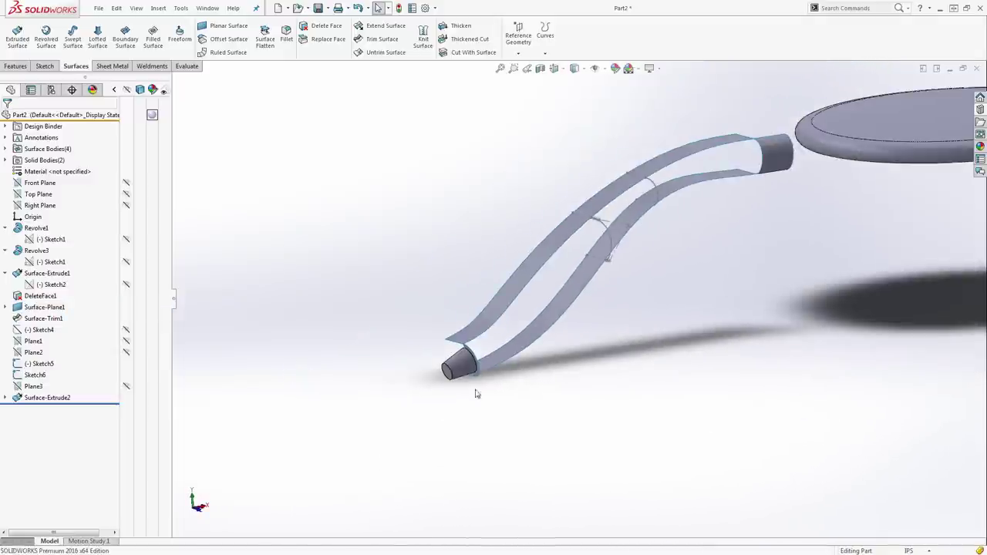
{"action": "scroll", "coordinate": [549, 299], "scroll_direction": "down", "scroll_amount": 2}
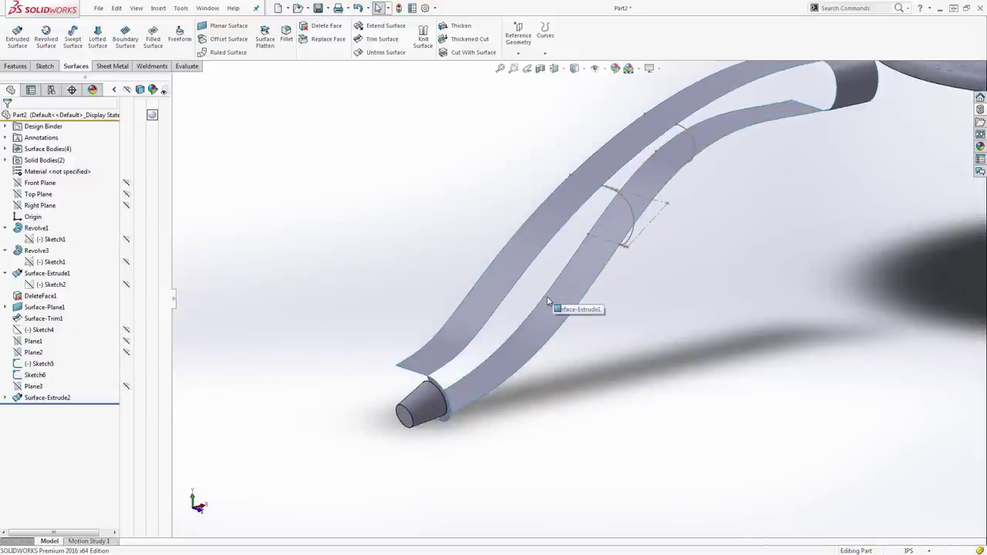
{"action": "scroll", "coordinate": [582, 367], "scroll_direction": "up", "scroll_amount": 2}
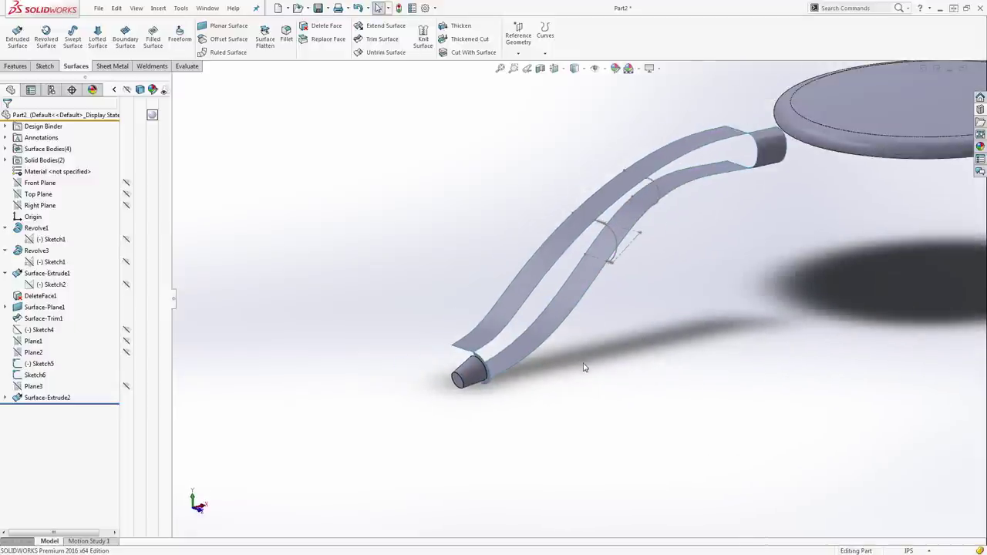
{"action": "scroll", "coordinate": [589, 372], "scroll_direction": "up", "scroll_amount": 3}
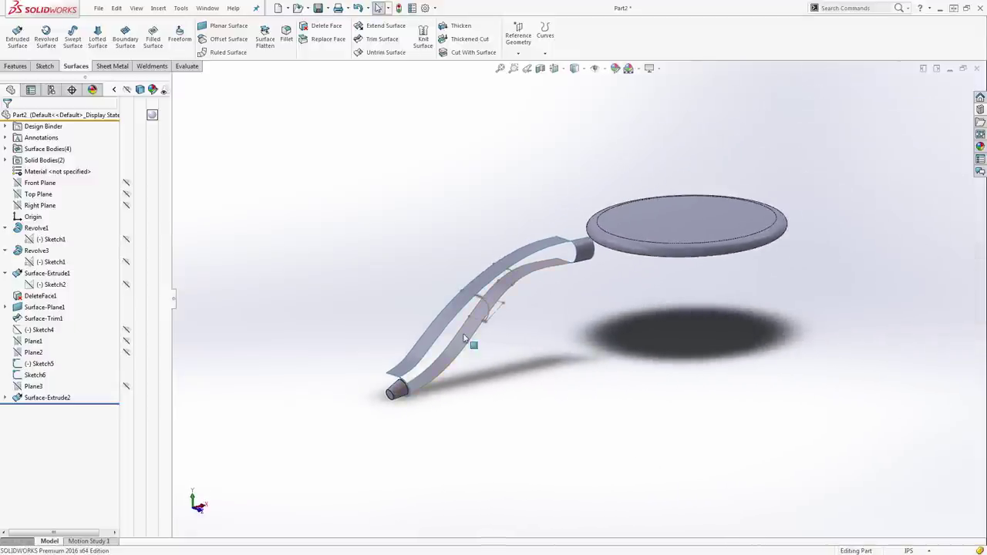
Hide the tabletop and foot solid bodies so only the leg surfaces and profile sketches are displayed
{"action": "left_click", "coordinate": [5, 160]}
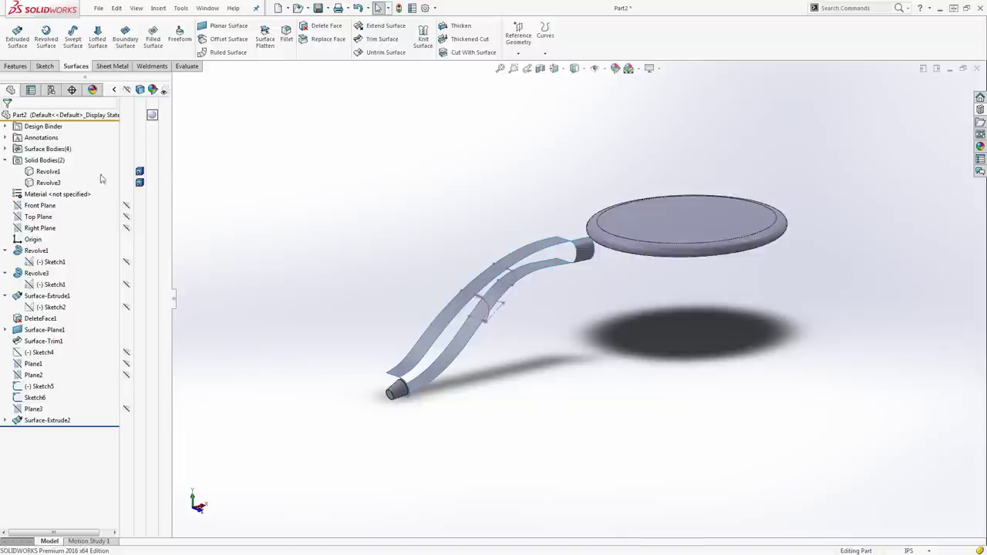
{"action": "left_click", "coordinate": [127, 172]}
{"action": "left_click", "coordinate": [300, 238]}
{"action": "key", "text": "f"}
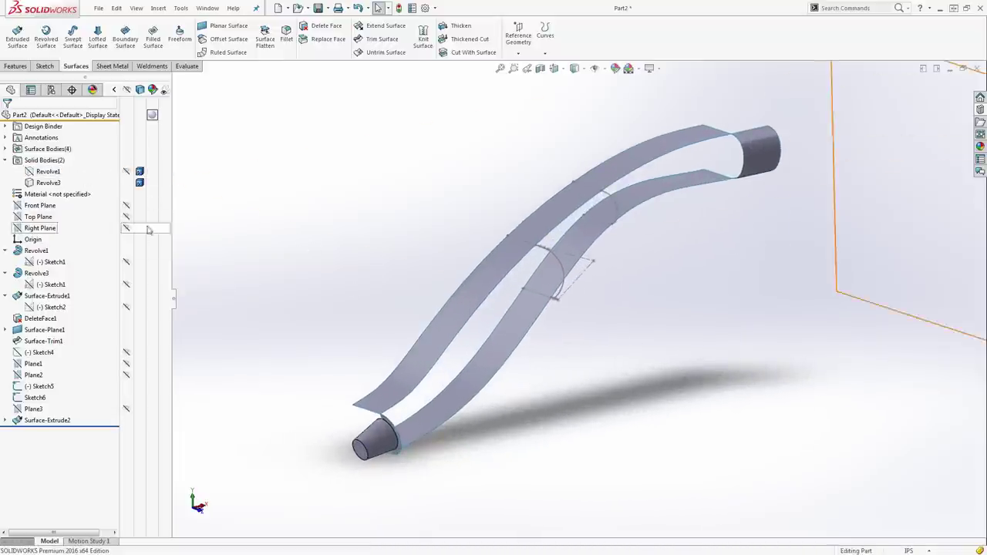
{"action": "left_click", "coordinate": [116, 183]}
{"action": "left_click", "coordinate": [139, 182]}
{"action": "left_click", "coordinate": [258, 227]}
{"action": "key", "text": "f"}
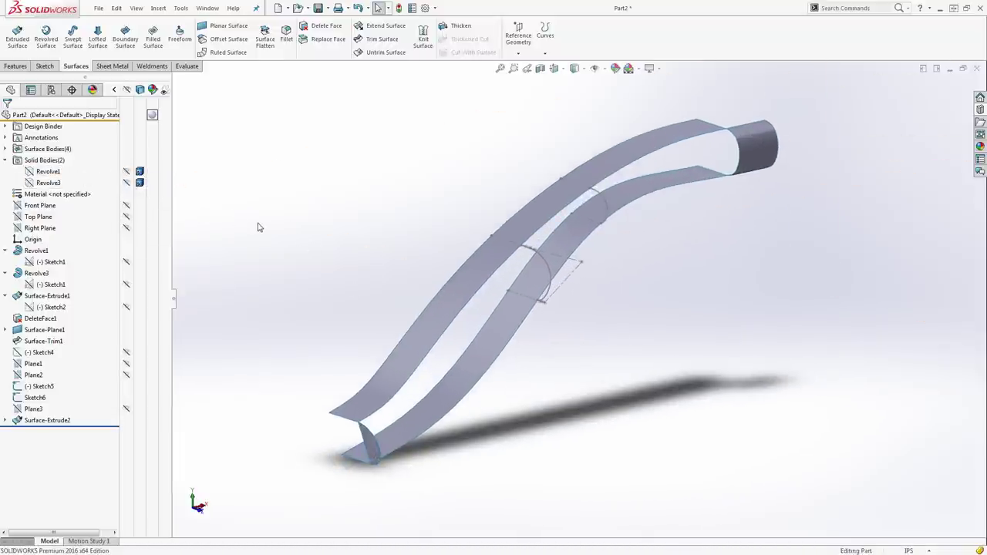
Start a boundary surface with the facing long edges of the upper and lower guide surfaces as Direction 1 curves
{"action": "left_click", "coordinate": [127, 40]}
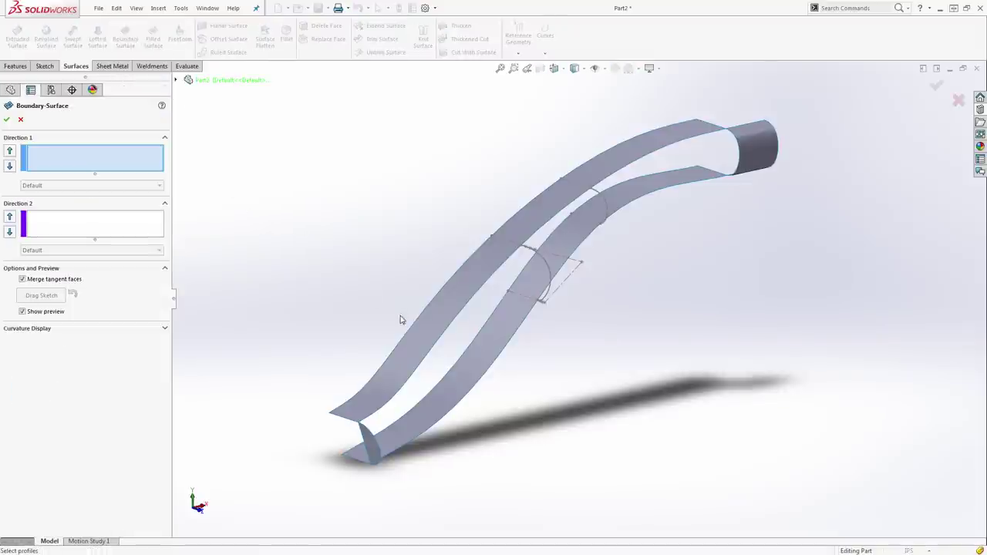
{"action": "left_click", "coordinate": [370, 424]}
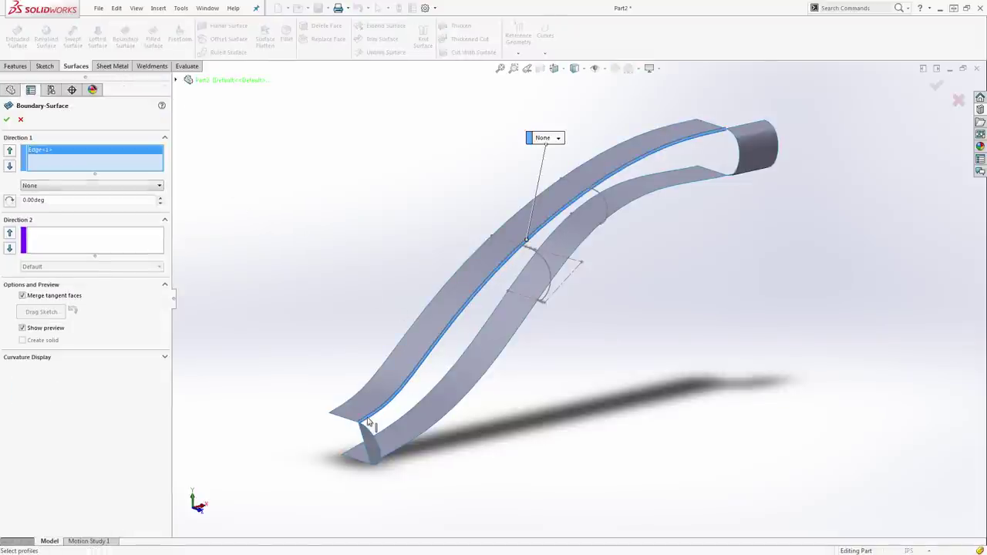
{"action": "left_click", "coordinate": [396, 456]}
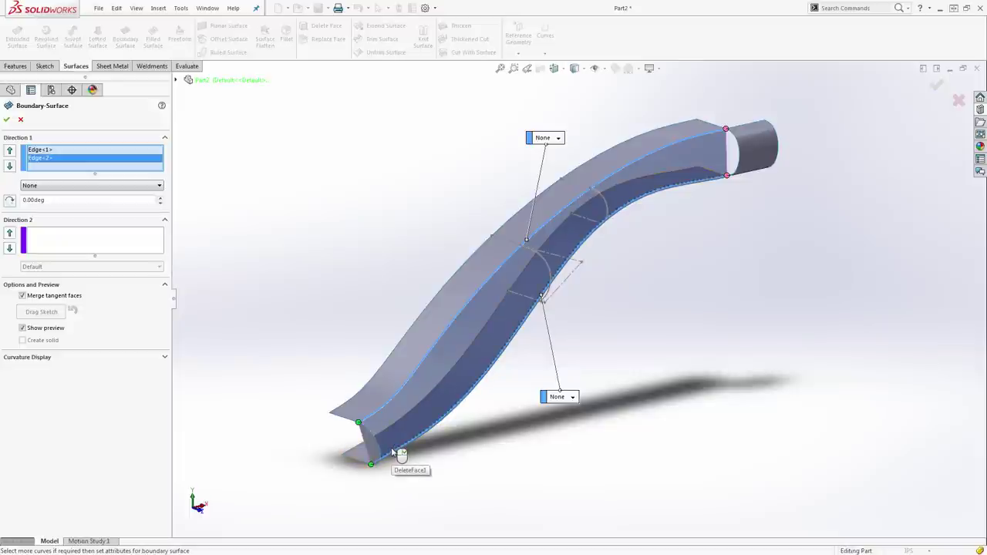
Set both Direction 1 edges of the boundary surface to Tangency To Face
{"action": "left_click", "coordinate": [90, 187]}
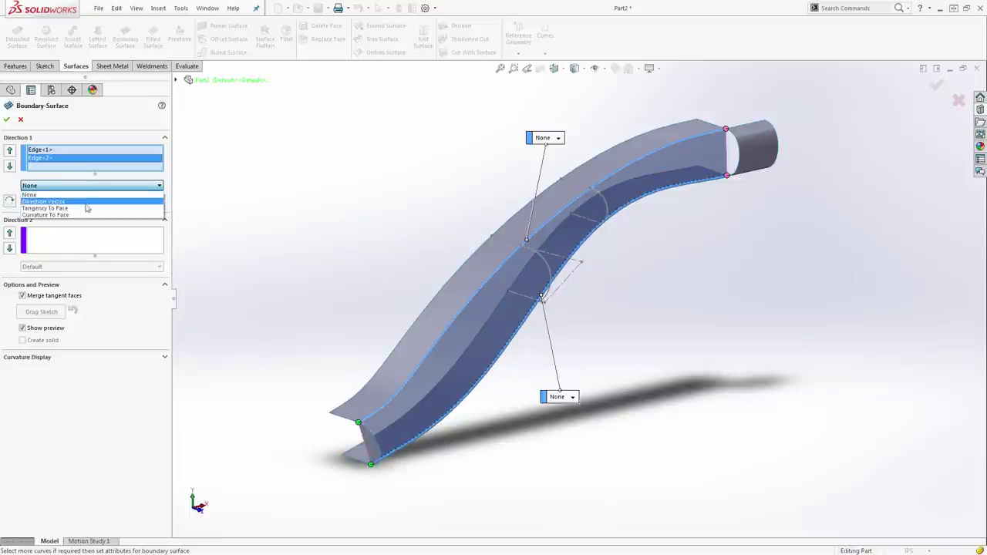
{"action": "left_click", "coordinate": [85, 207]}
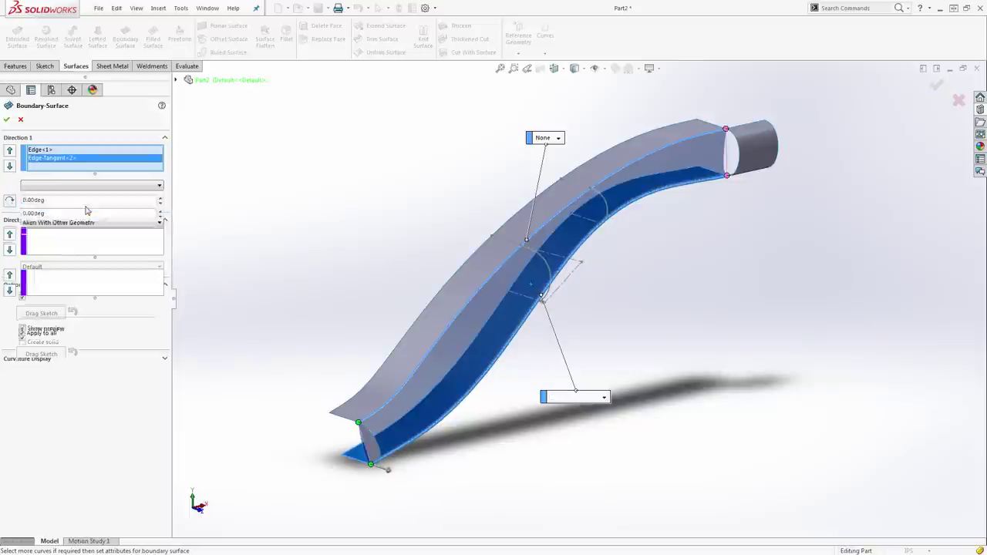
{"action": "left_click", "coordinate": [88, 151]}
{"action": "left_click", "coordinate": [90, 185]}
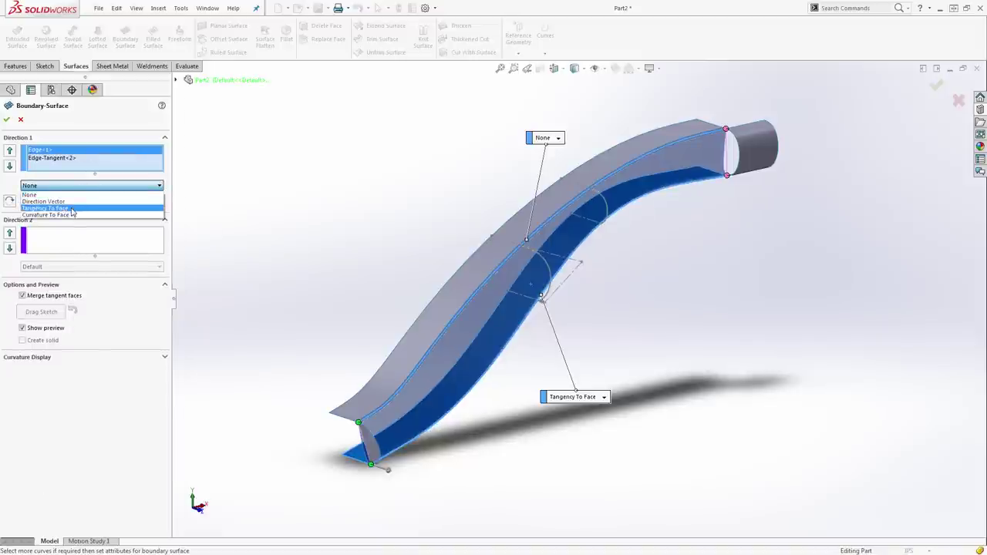
{"action": "left_click", "coordinate": [104, 208]}
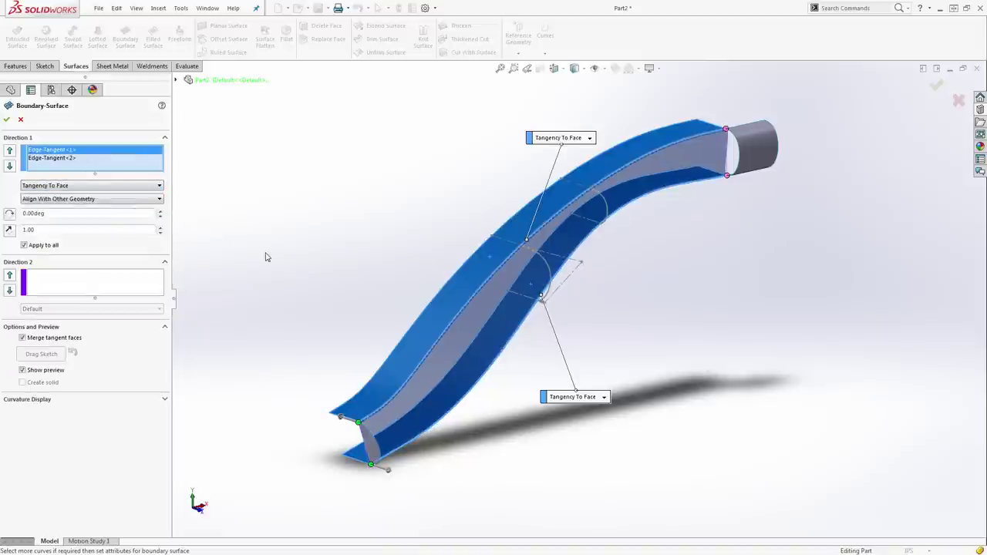
Add the extruded surface's end edge, both intermediate profile sketches and the lower planar surface's curved edge as Direction 2 curves
{"action": "middle_click_drag", "start_coordinate": [266, 257], "coordinate": [307, 228]}
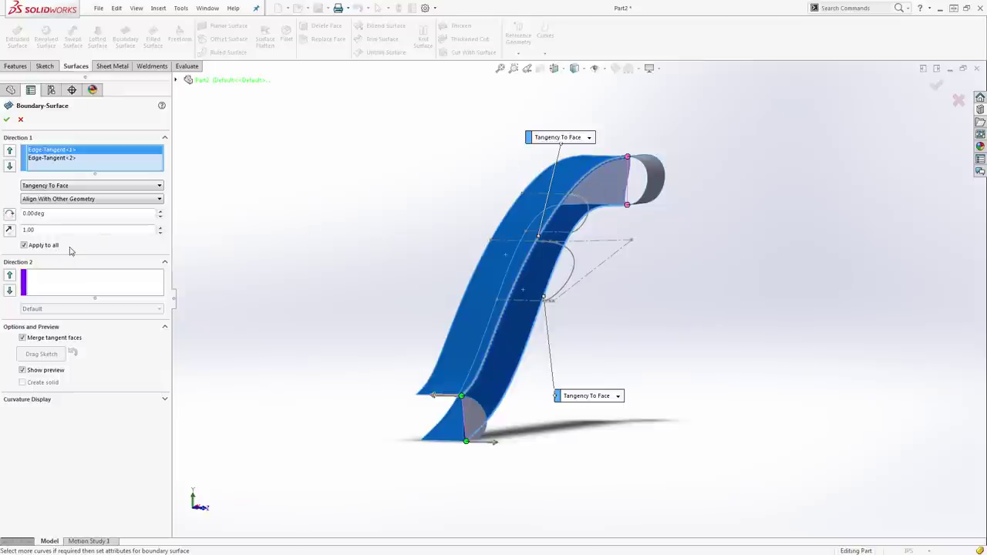
{"action": "left_click", "coordinate": [62, 285]}
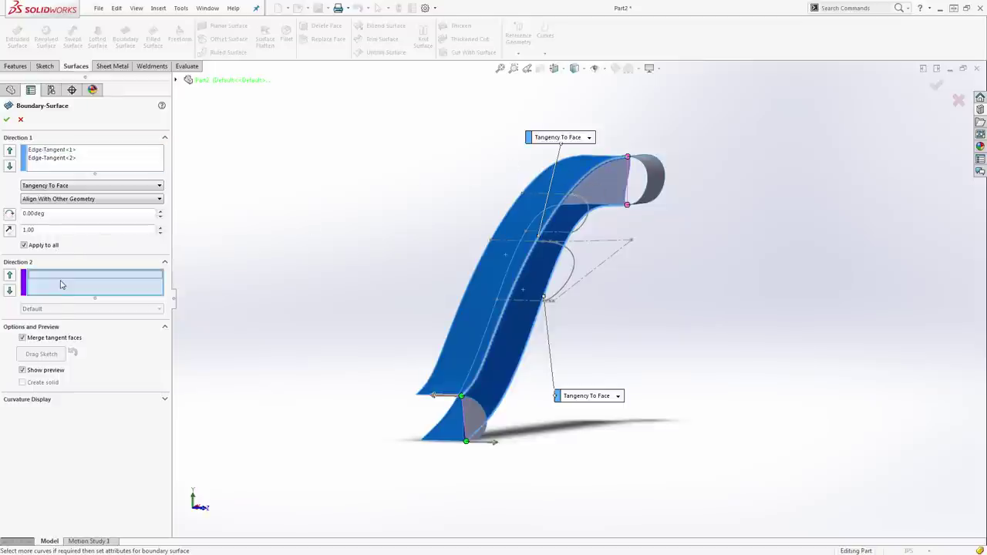
{"action": "left_click", "coordinate": [636, 161]}
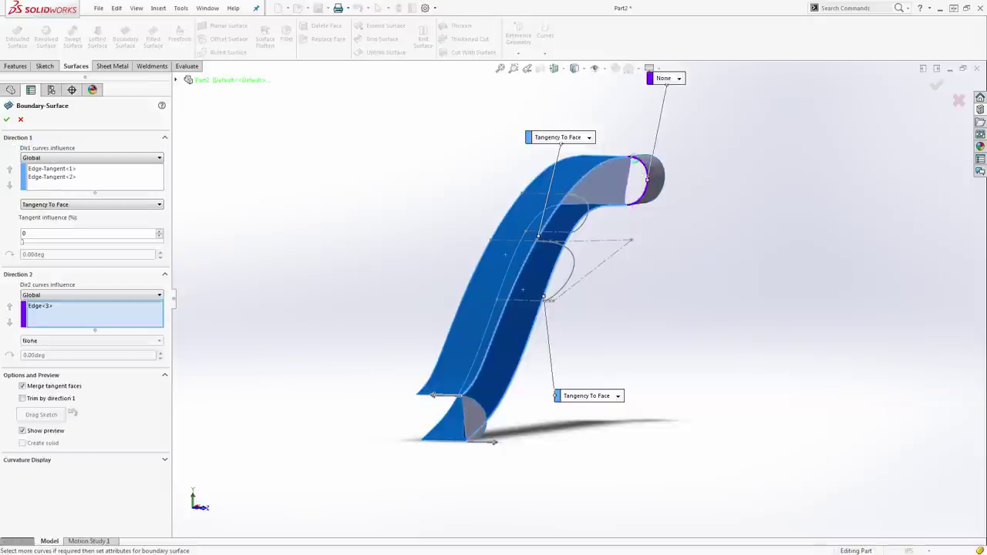
{"action": "left_click", "coordinate": [580, 203]}
{"action": "left_click", "coordinate": [560, 245]}
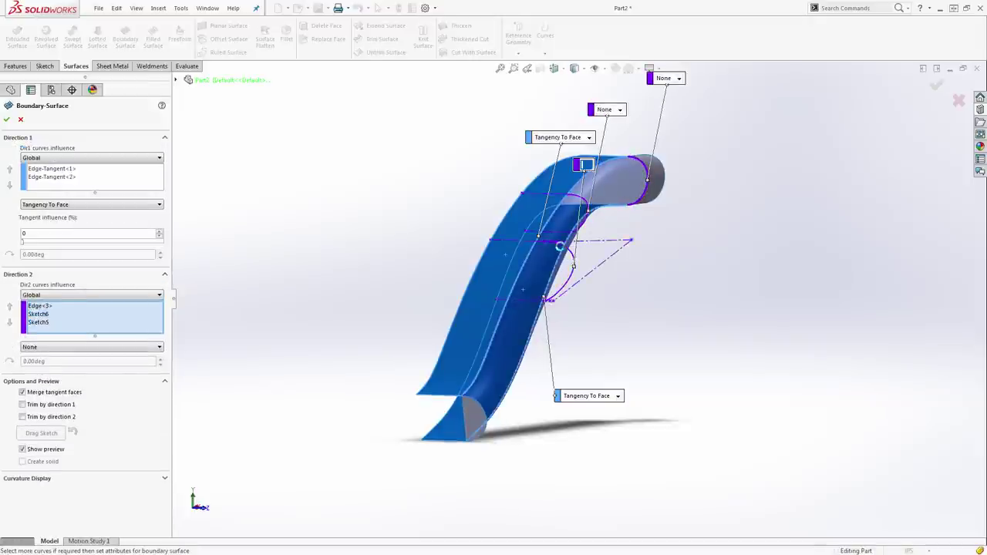
{"action": "left_click", "coordinate": [472, 405]}
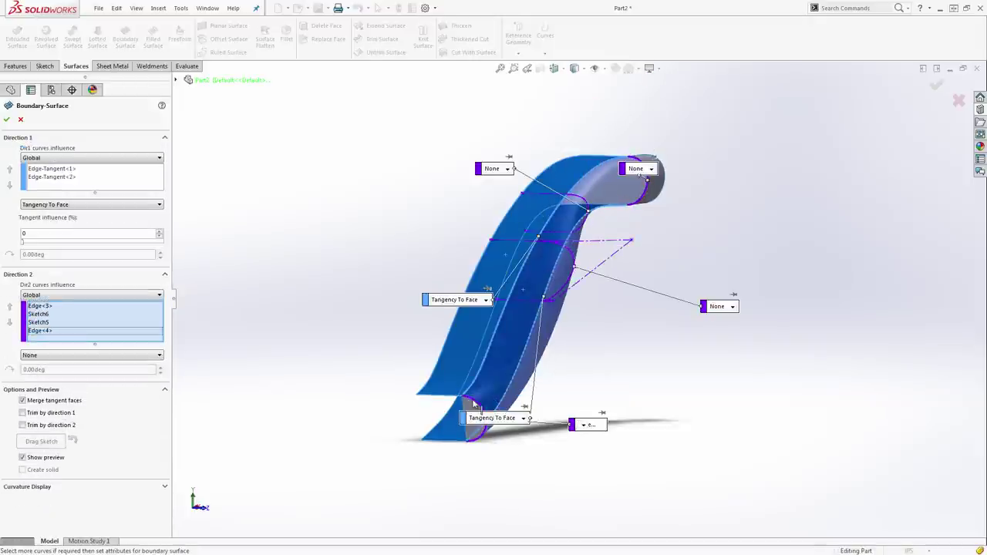
Turn on the boundary surface's mesh preview at a density of 8 and inspect how the mesh flows along the leg
{"action": "middle_click_drag", "start_coordinate": [363, 337], "coordinate": [147, 452]}
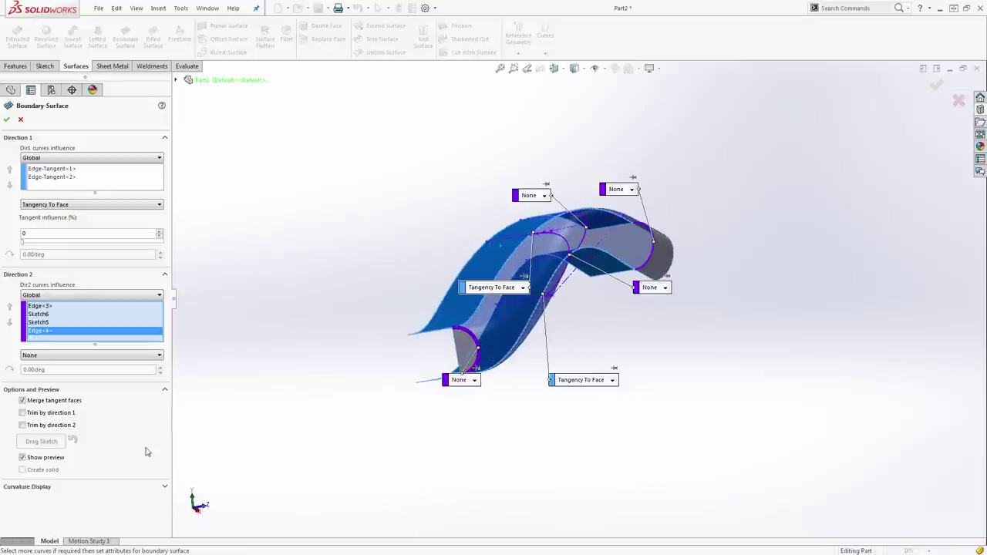
{"action": "left_click", "coordinate": [165, 488]}
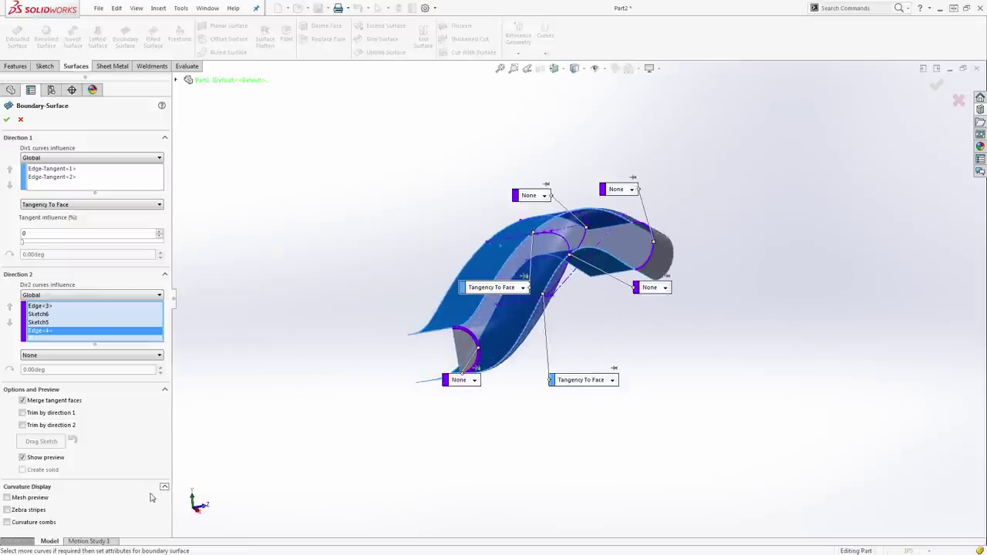
{"action": "left_click", "coordinate": [43, 499]}
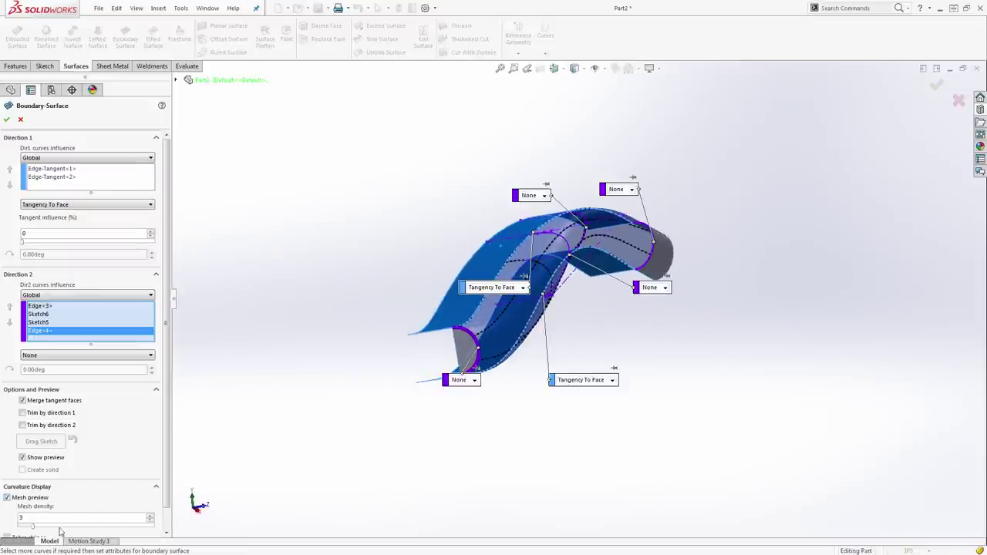
{"action": "left_click_drag", "start_coordinate": [34, 529], "coordinate": [71, 529]}
{"action": "middle_click_drag", "start_coordinate": [353, 260], "coordinate": [342, 296]}
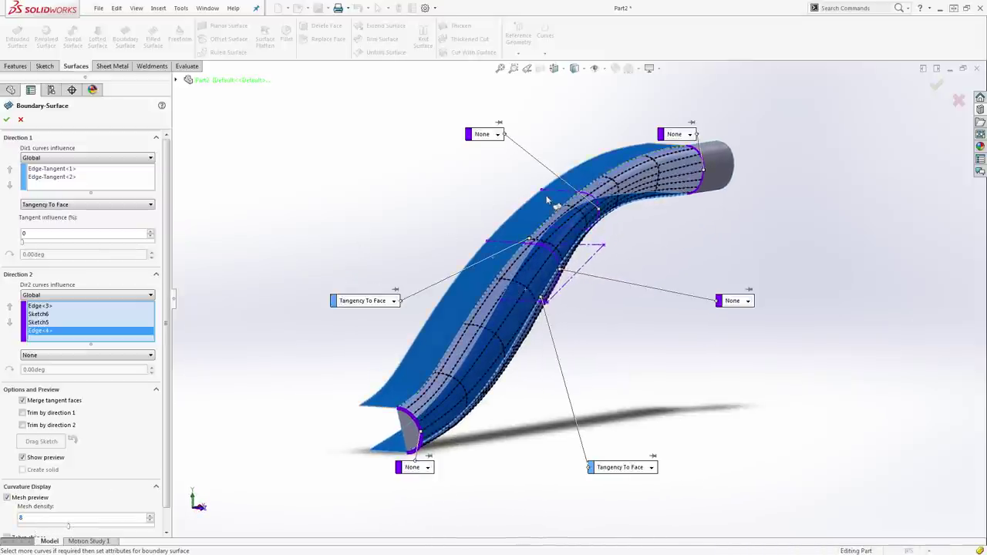
Try to adjust the tangent influence of the boundary surface's two Direction 1 edges
{"action": "middle_click_drag", "start_coordinate": [685, 263], "coordinate": [642, 200]}
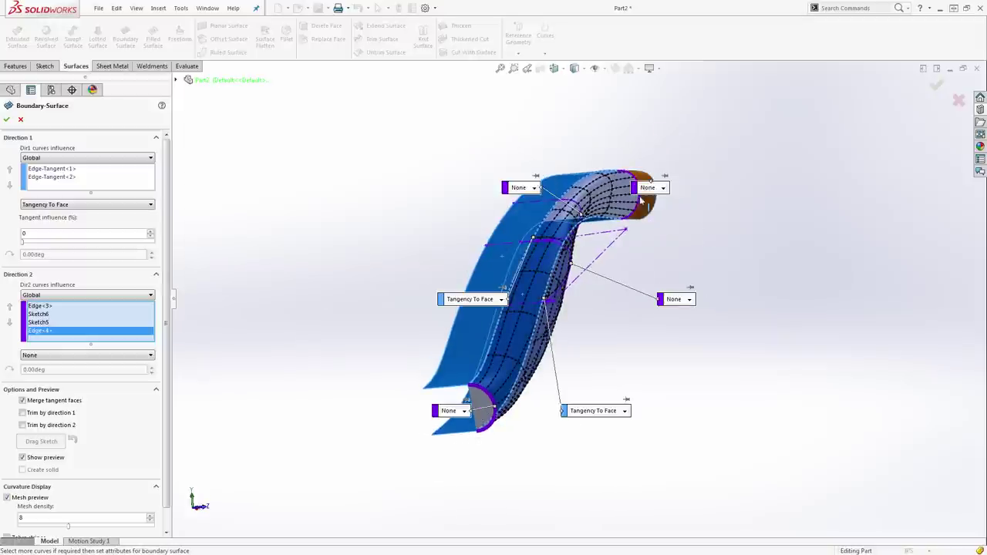
{"action": "middle_click_drag", "start_coordinate": [576, 280], "coordinate": [472, 268]}
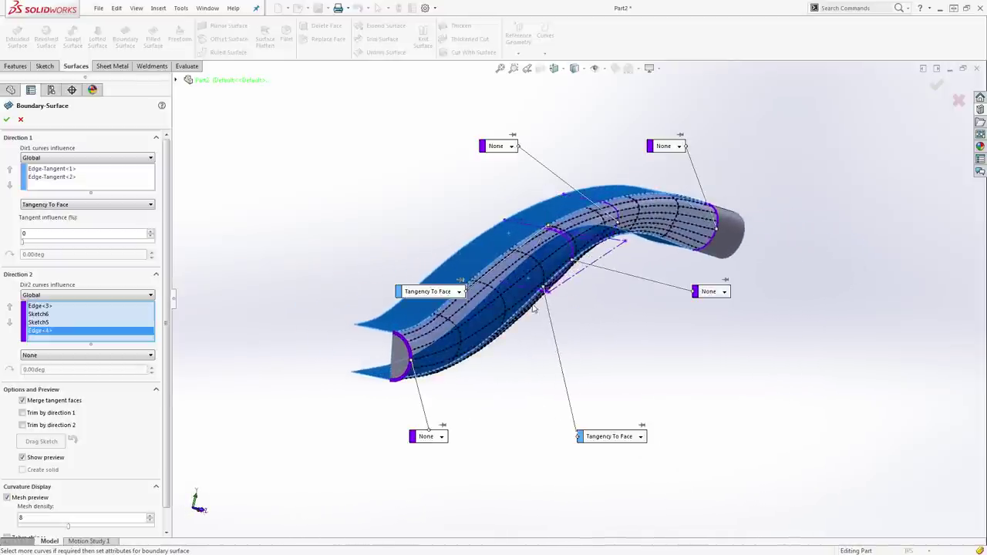
{"action": "left_click", "coordinate": [69, 170]}
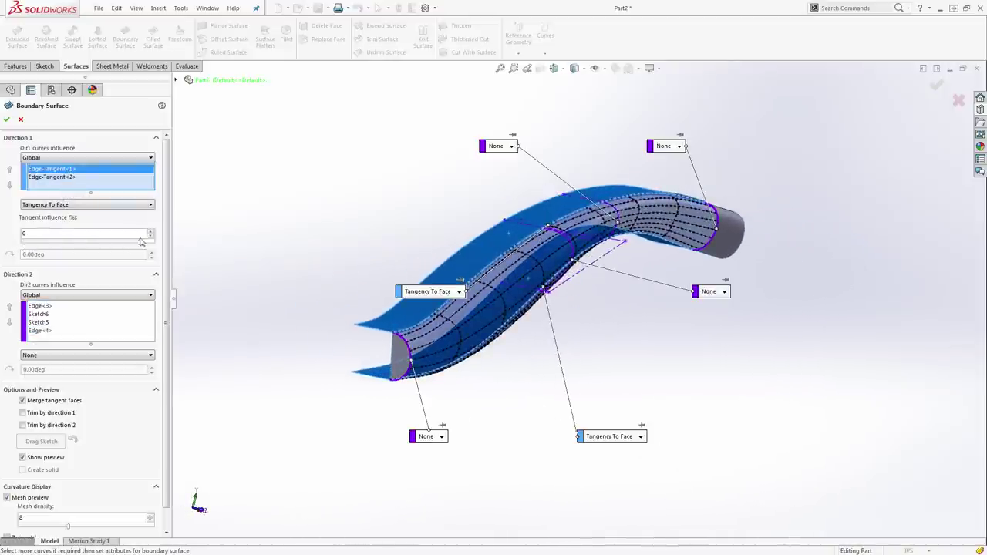
{"action": "left_click_drag", "start_coordinate": [141, 242], "coordinate": [141, 238]}
{"action": "middle_click_drag", "start_coordinate": [204, 255], "coordinate": [219, 256]}
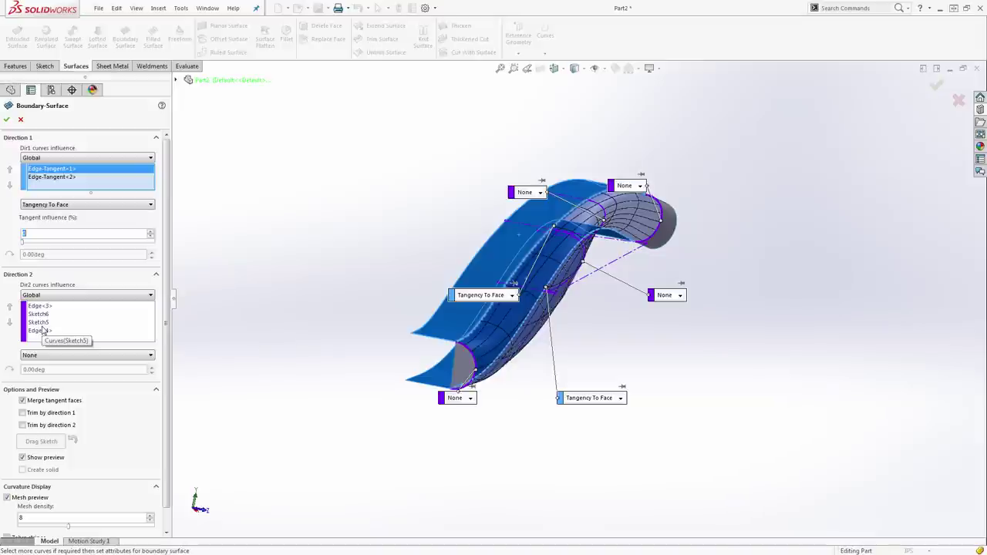
Set the Direction 2 edge shared with the short extruded surface at the leg's upper end to Tangency To Face
{"action": "left_click_drag", "start_coordinate": [614, 183], "coordinate": [657, 153]}
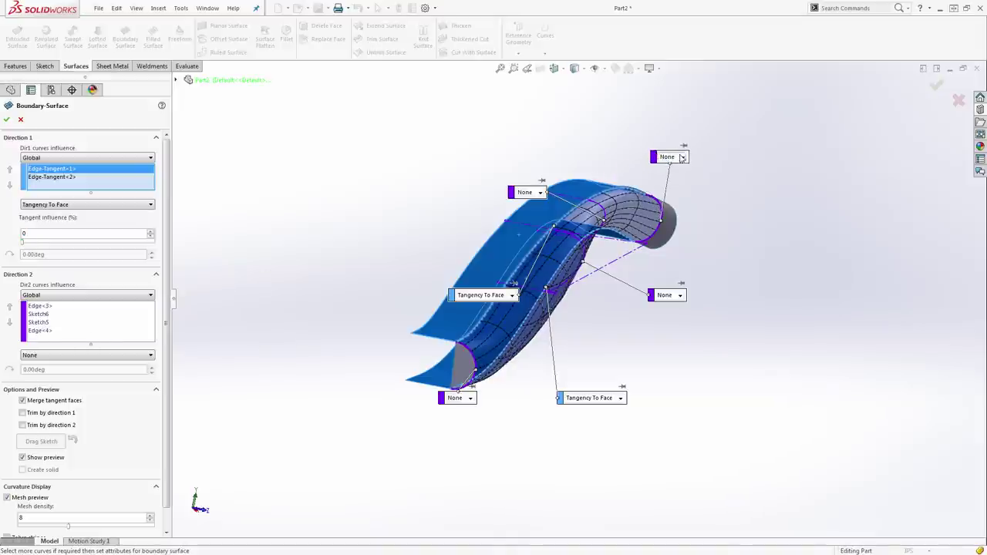
{"action": "left_click", "coordinate": [682, 157]}
{"action": "left_click", "coordinate": [678, 179]}
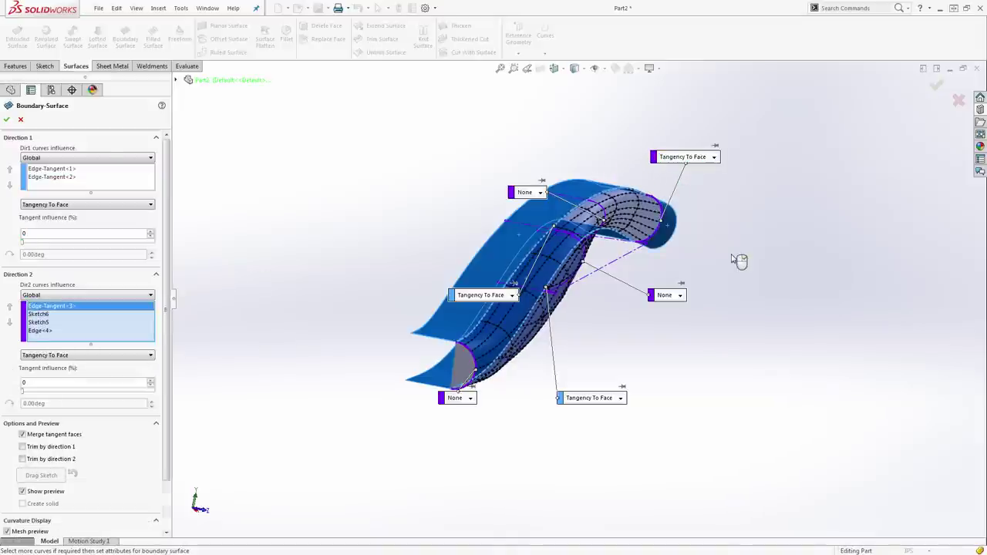
{"action": "middle_click_drag", "start_coordinate": [715, 257], "coordinate": [681, 279]}
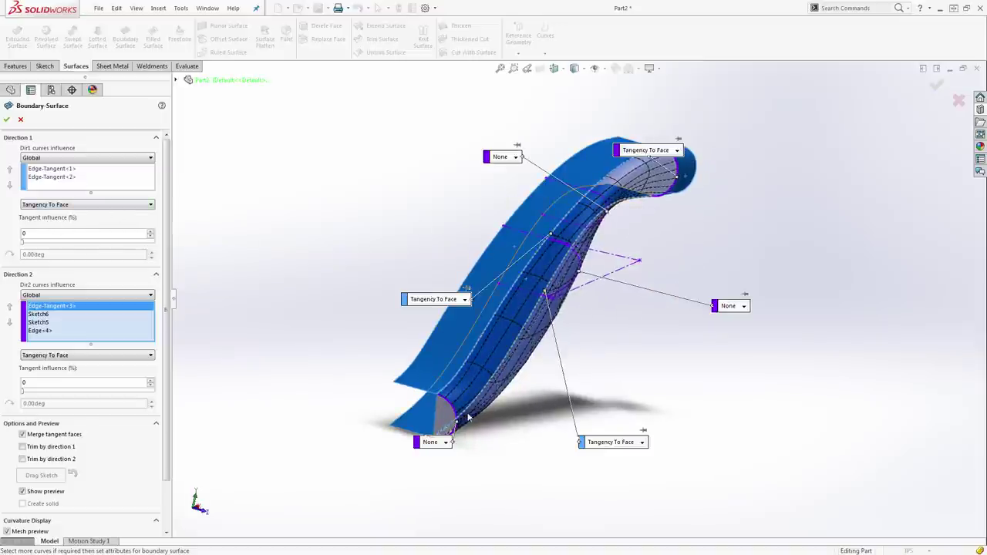
Try the Normal To Profile condition on the Direction 2 edge at the leg's lower end and check the preview there
{"action": "middle_click_drag", "start_coordinate": [495, 425], "coordinate": [430, 434]}
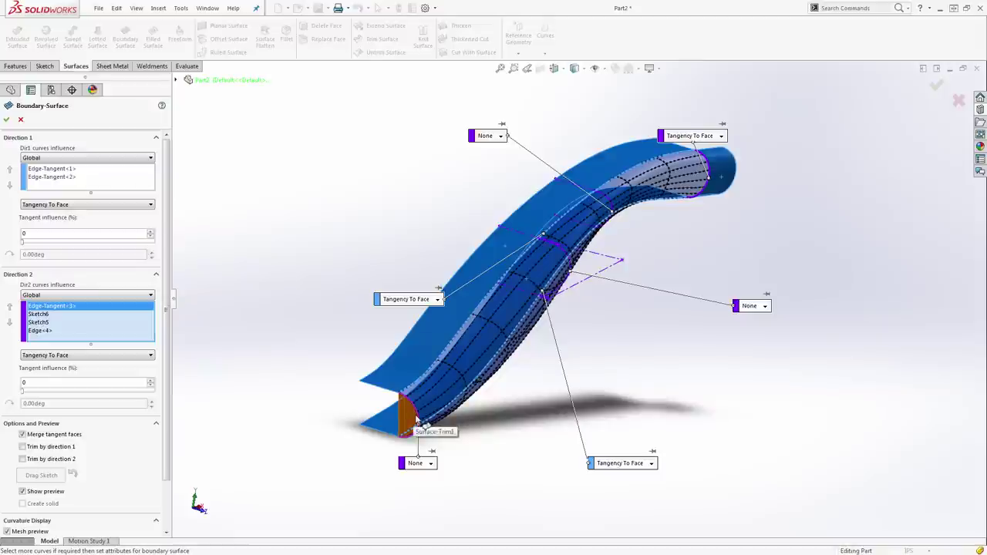
{"action": "left_click", "coordinate": [431, 463]}
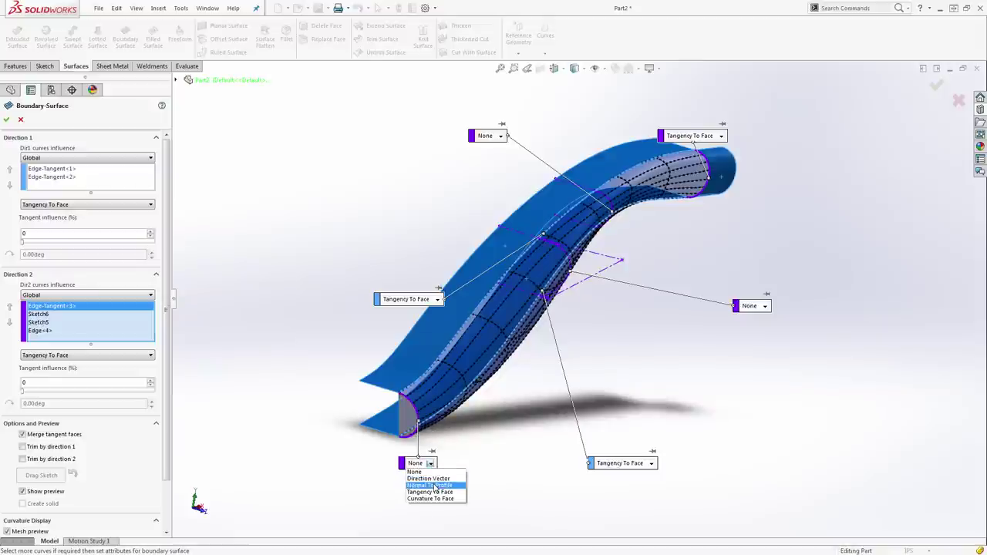
{"action": "left_click", "coordinate": [433, 485]}
{"action": "middle_click_drag", "start_coordinate": [451, 448], "coordinate": [332, 231]}
{"action": "scroll", "coordinate": [382, 372], "scroll_direction": "down", "scroll_amount": 6}
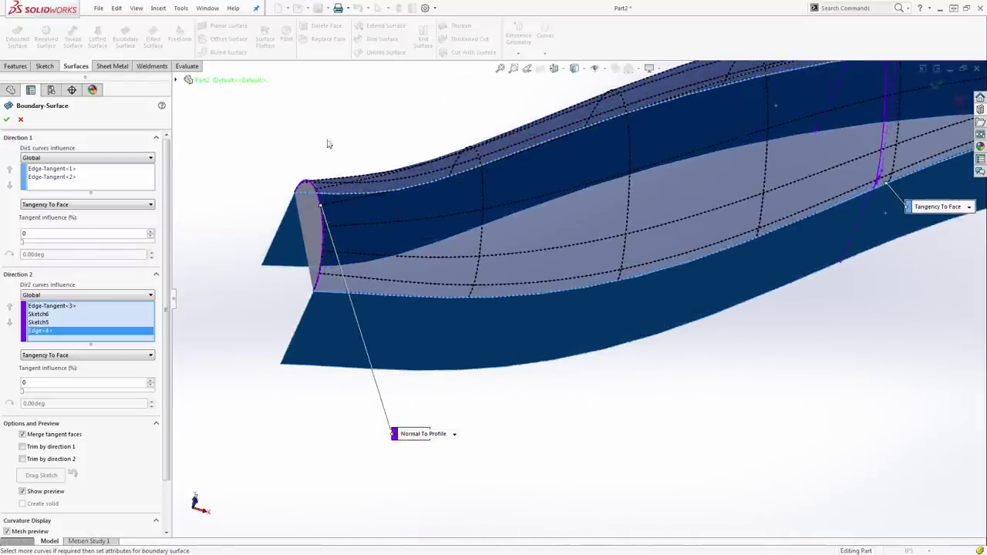
{"action": "middle_click_drag", "start_coordinate": [359, 128], "coordinate": [391, 220]}
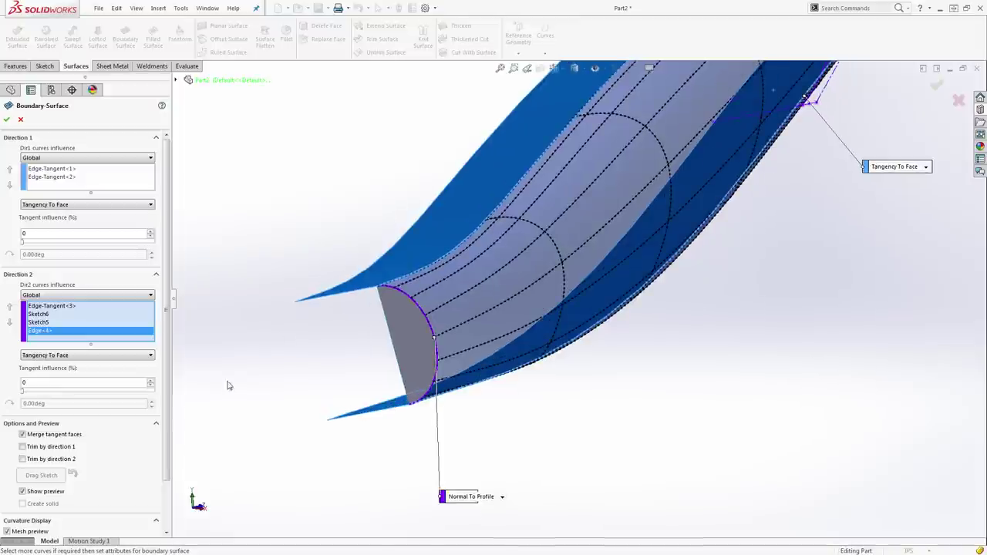
Preview zebra stripes briefly on the boundary surface and turn on its curvature combs instead
{"action": "scroll", "coordinate": [170, 434], "scroll_direction": "down", "scroll_amount": 3}
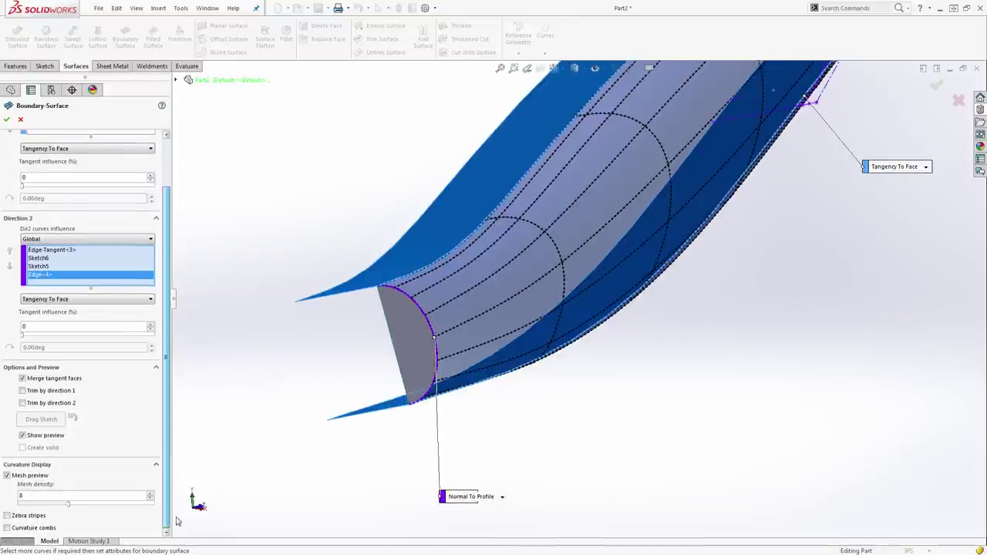
{"action": "left_click", "coordinate": [33, 517]}
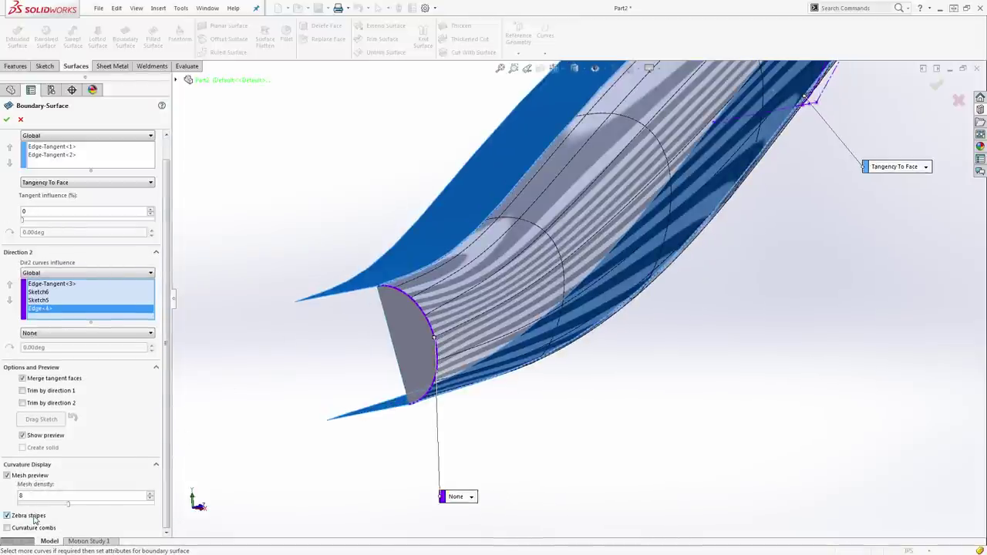
{"action": "left_click", "coordinate": [8, 528]}
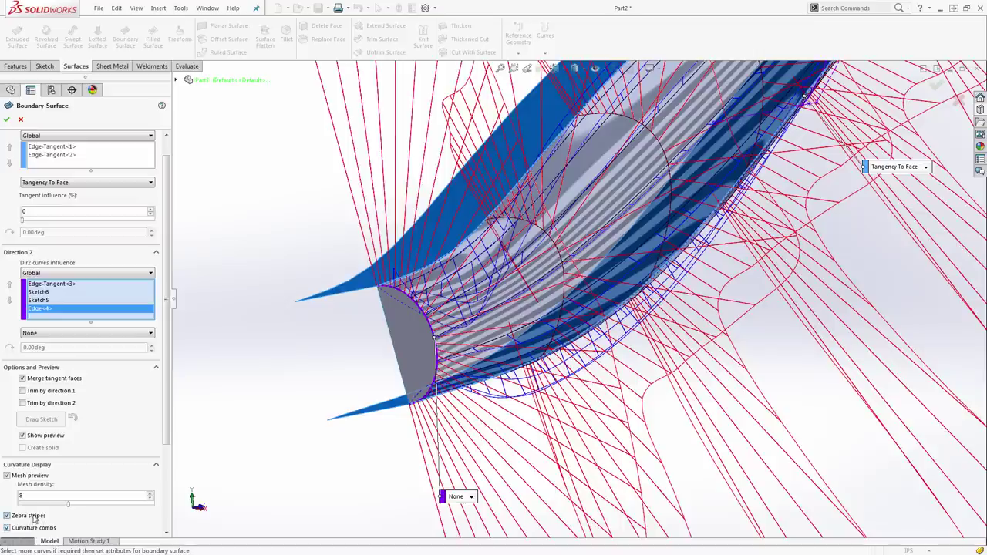
{"action": "left_click", "coordinate": [33, 517]}
Set the curvature combs to scale 10 and density 204 and view them along the whole leg
{"action": "scroll", "coordinate": [114, 467], "scroll_direction": "down", "scroll_amount": 5}
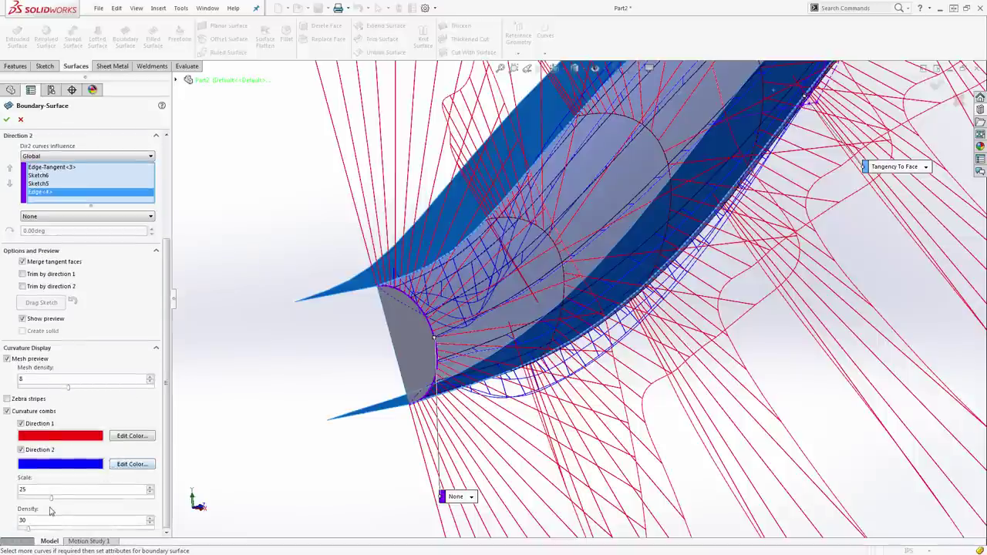
{"action": "left_click_drag", "start_coordinate": [53, 502], "coordinate": [87, 529]}
{"action": "scroll", "coordinate": [348, 348], "scroll_direction": "up", "scroll_amount": 5}
{"action": "middle_click_drag", "start_coordinate": [349, 348], "coordinate": [489, 383]}
{"action": "scroll", "coordinate": [656, 264], "scroll_direction": "down", "scroll_amount": 4}
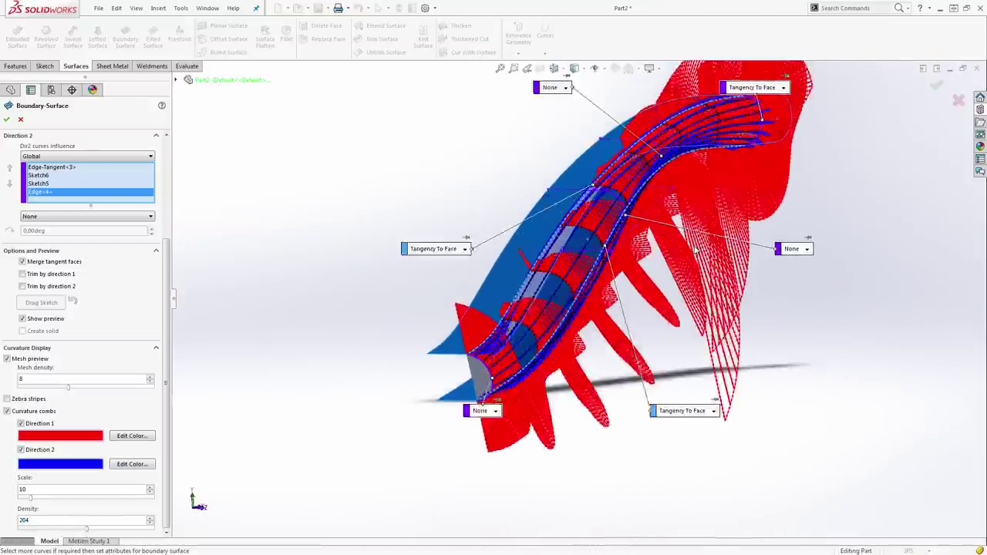
{"action": "middle_click_drag", "start_coordinate": [656, 265], "coordinate": [672, 293]}
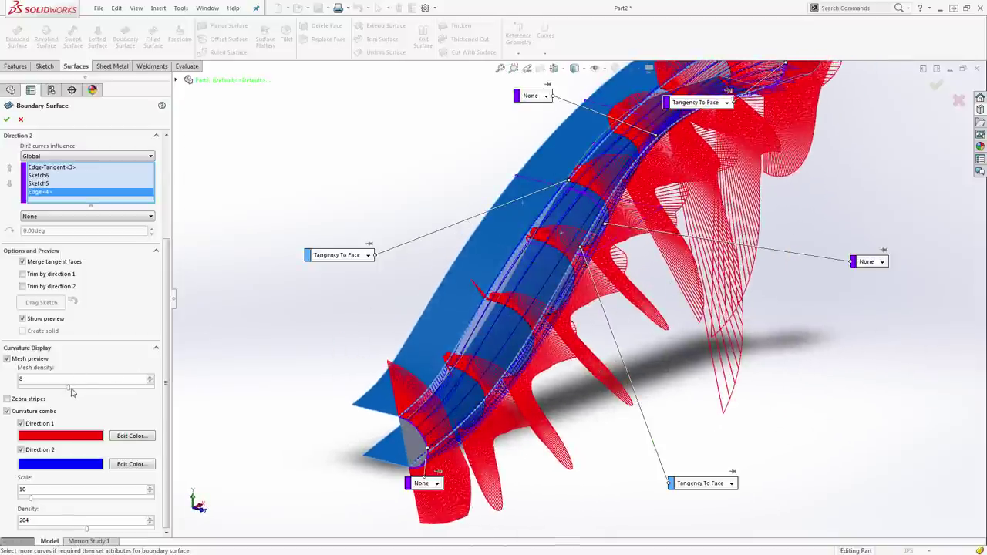
Reduce the mesh preview density to 4 and examine the curvature combs near the tangent guide surface edge
{"action": "left_click_drag", "start_coordinate": [68, 390], "coordinate": [43, 391]}
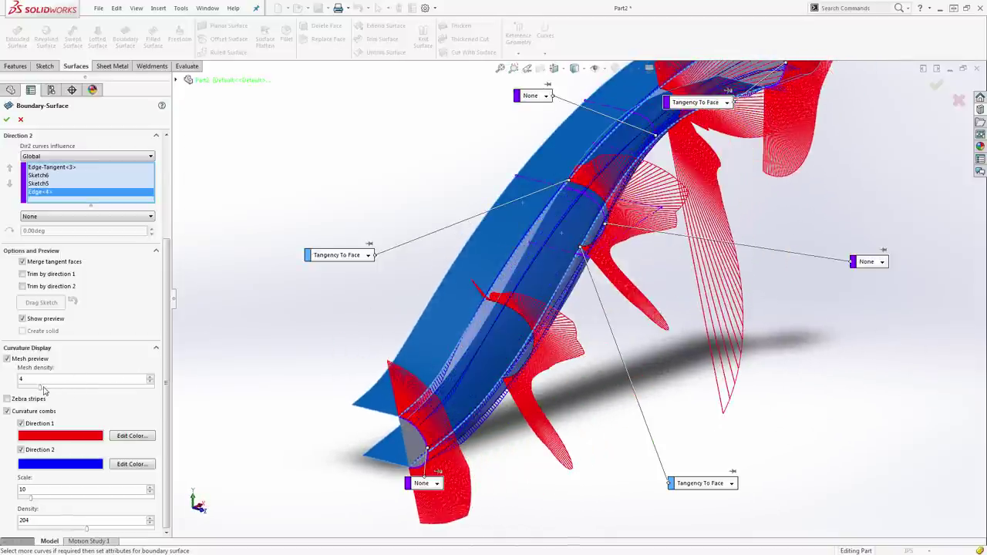
{"action": "middle_click_drag", "start_coordinate": [241, 353], "coordinate": [241, 348]}
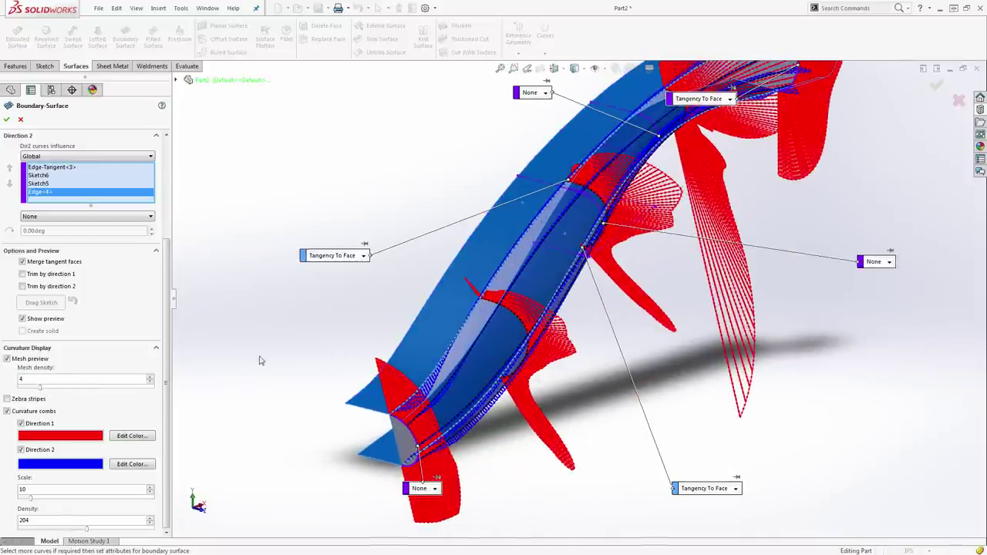
{"action": "scroll", "coordinate": [327, 342], "scroll_direction": "up", "scroll_amount": 3}
{"action": "middle_click_drag", "start_coordinate": [693, 244], "coordinate": [613, 262]}
{"action": "scroll", "coordinate": [501, 297], "scroll_direction": "down", "scroll_amount": 10}
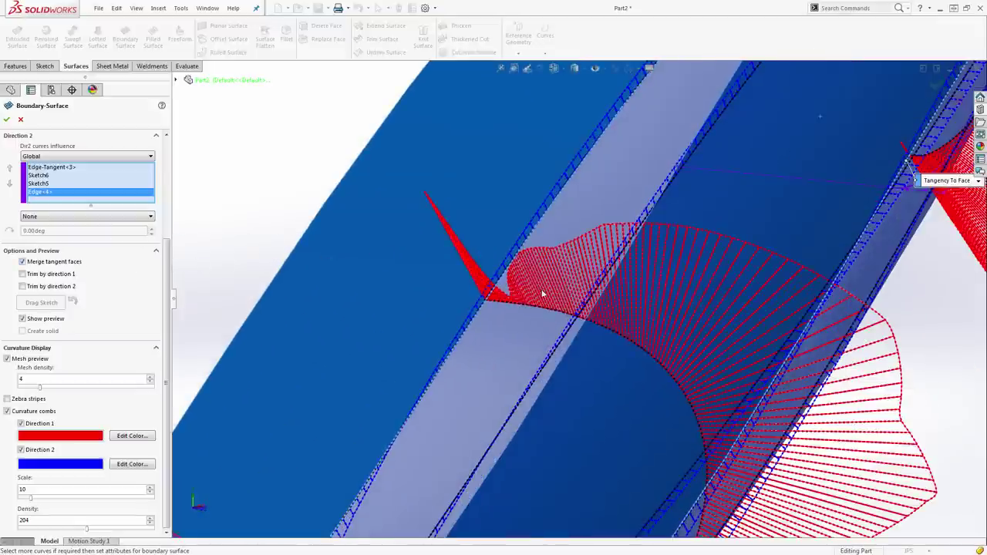
{"action": "key", "text": "f"}
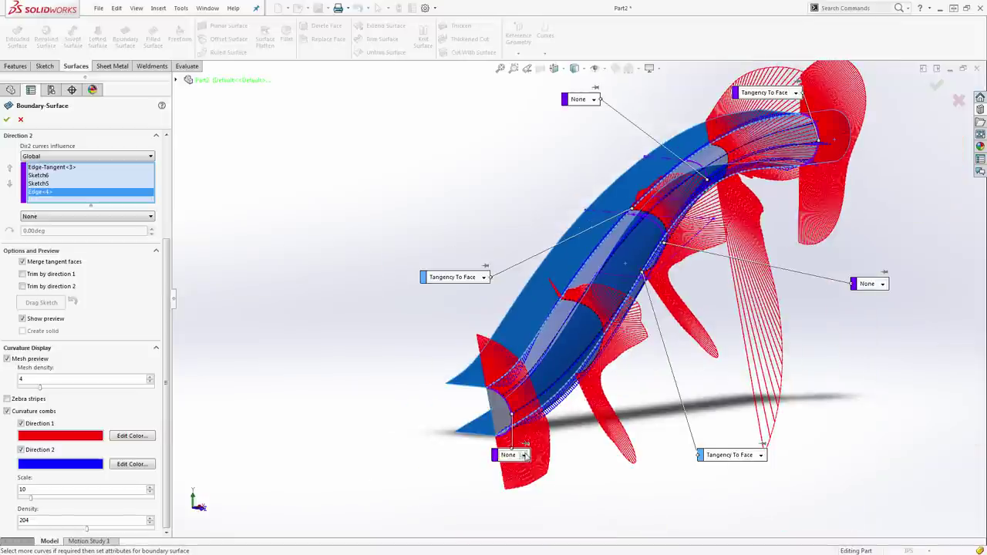
Recheck the end condition of the lower Direction 2 edge and try again to adjust the Direction 1 tangent influence
{"action": "left_click", "coordinate": [524, 455]}
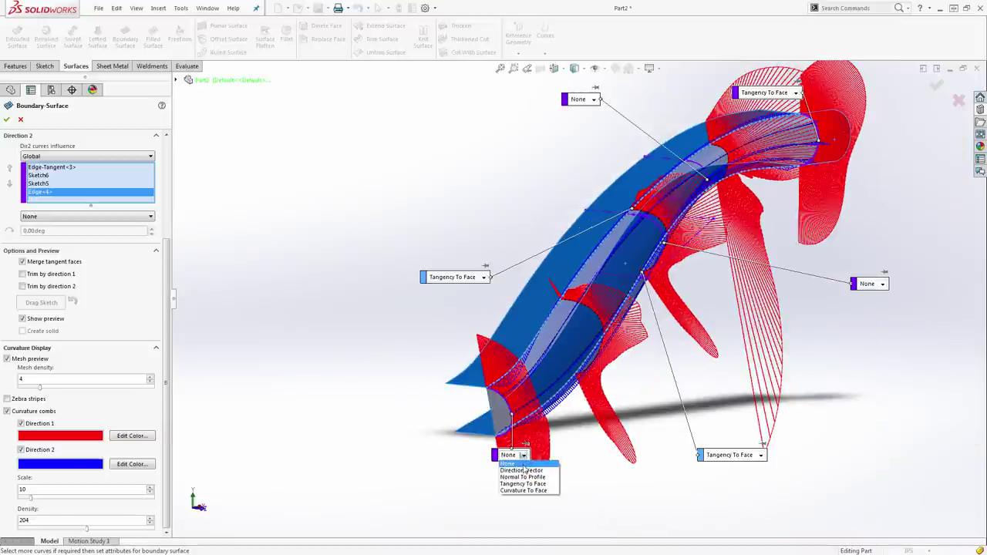
{"action": "left_click", "coordinate": [523, 468]}
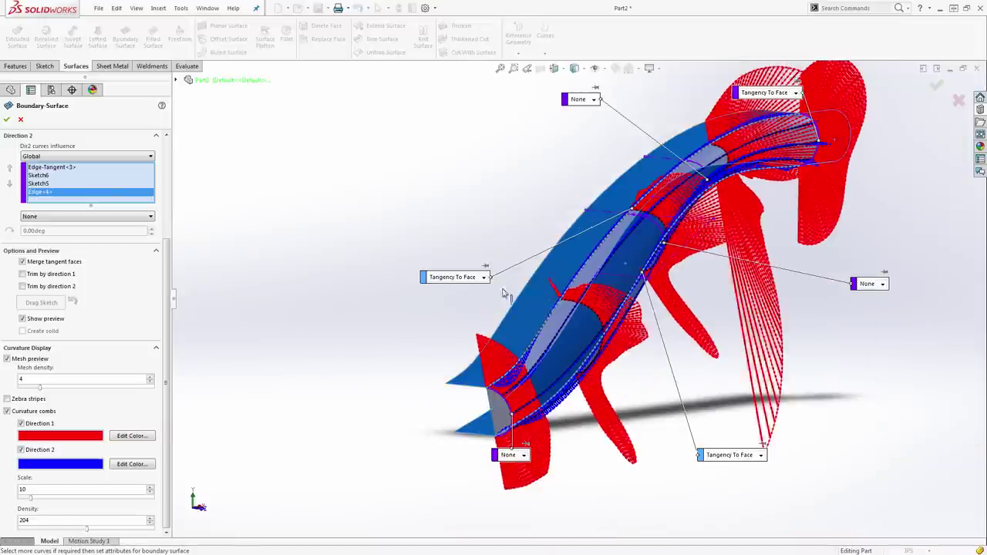
{"action": "scroll", "coordinate": [52, 226], "scroll_direction": "up", "scroll_amount": 5}
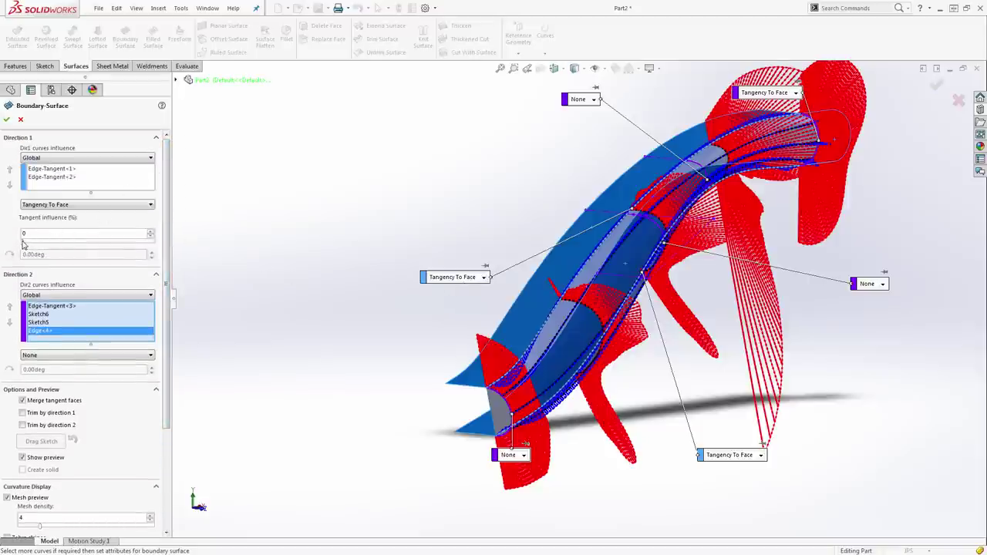
{"action": "left_click", "coordinate": [142, 240]}
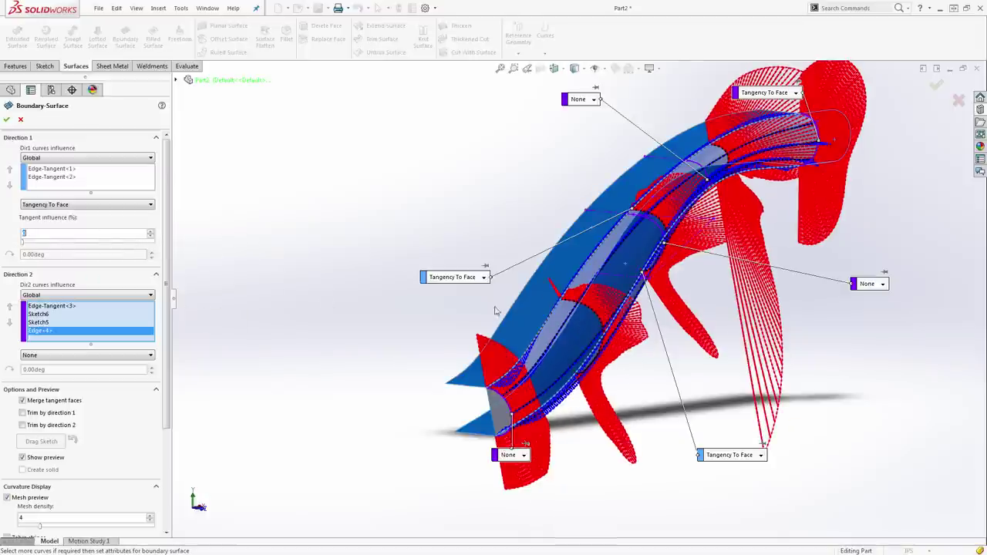
Check the curvature combs from several angles and accept the boundary surface
{"action": "middle_click_drag", "start_coordinate": [584, 335], "coordinate": [717, 183]}
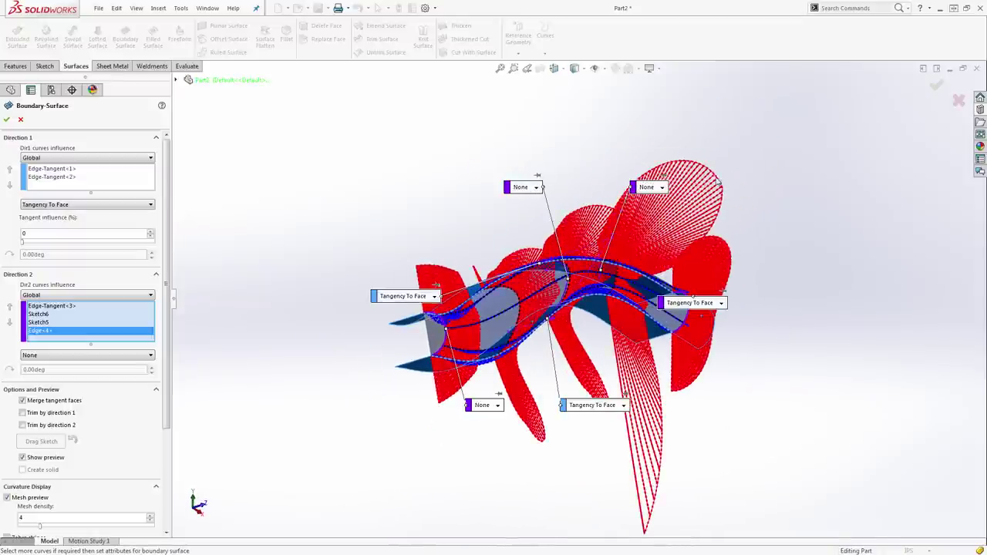
{"action": "middle_click_drag", "start_coordinate": [633, 289], "coordinate": [637, 323]}
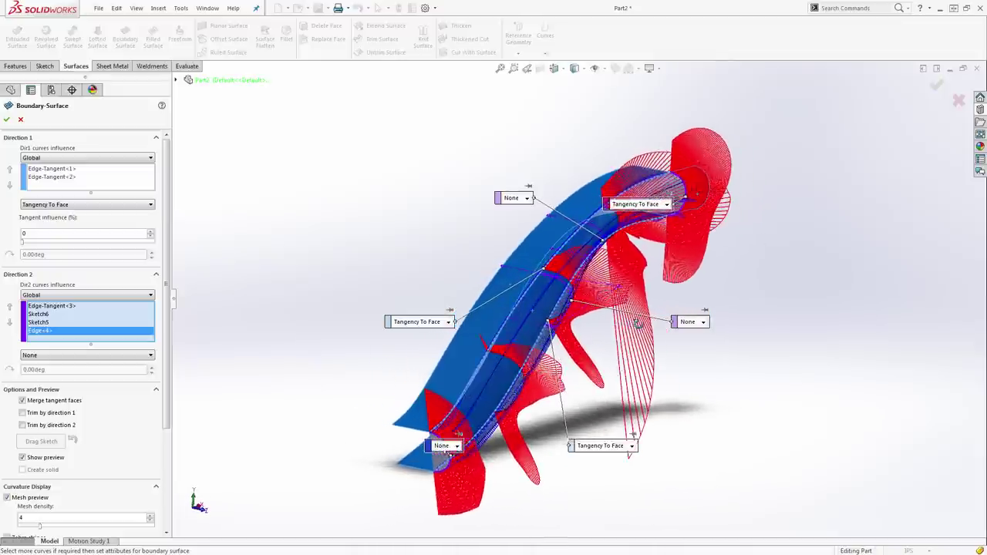
{"action": "left_click", "coordinate": [7, 120]}
{"action": "mouse_move", "coordinate": [342, 239]}
{"action": "middle_mouse_down"}
{"action": "mouse_move", "coordinate": [258, 222]}
{"action": "mouse_move", "coordinate": [350, 231]}
{"action": "middle_mouse_up"}
{"action": "middle_click_drag", "start_coordinate": [387, 247], "coordinate": [378, 248]}
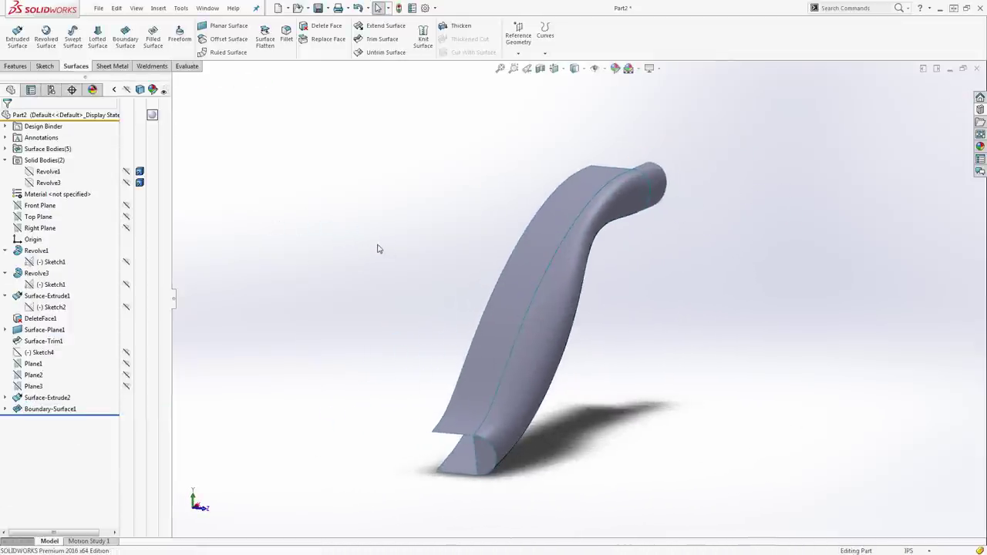
Turn on zebra stripes for the model with horizontal stripes
{"action": "left_click", "coordinate": [182, 67]}
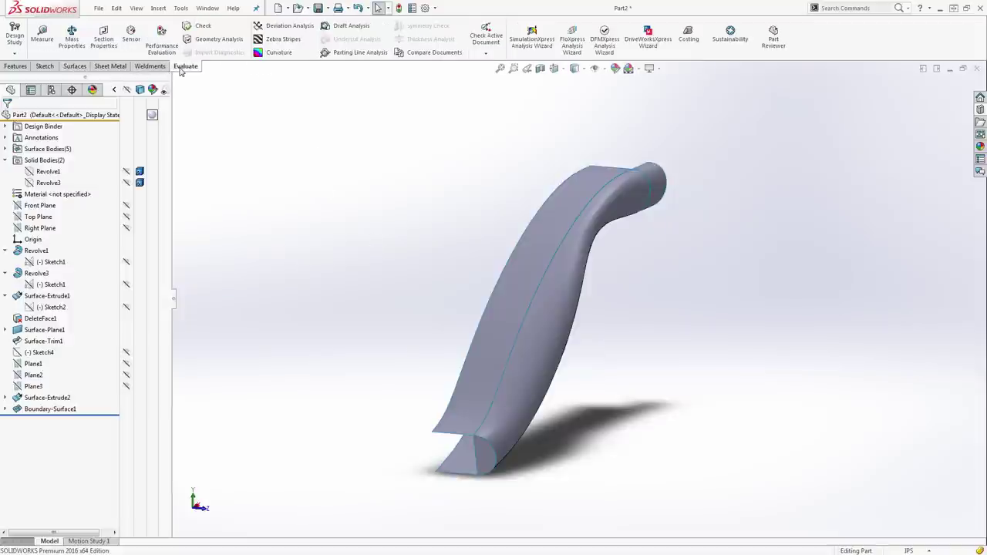
{"action": "left_click", "coordinate": [279, 39]}
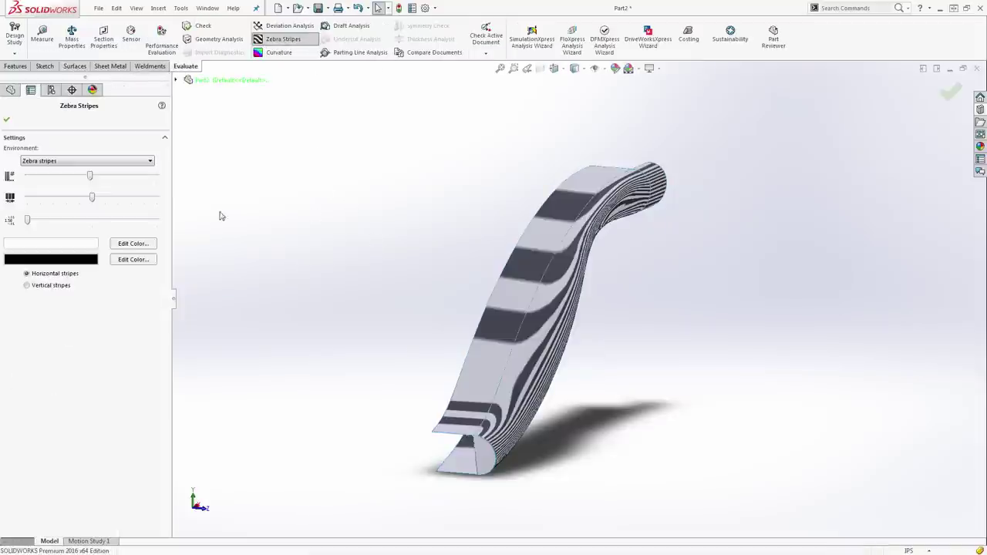
{"action": "left_click", "coordinate": [6, 119]}
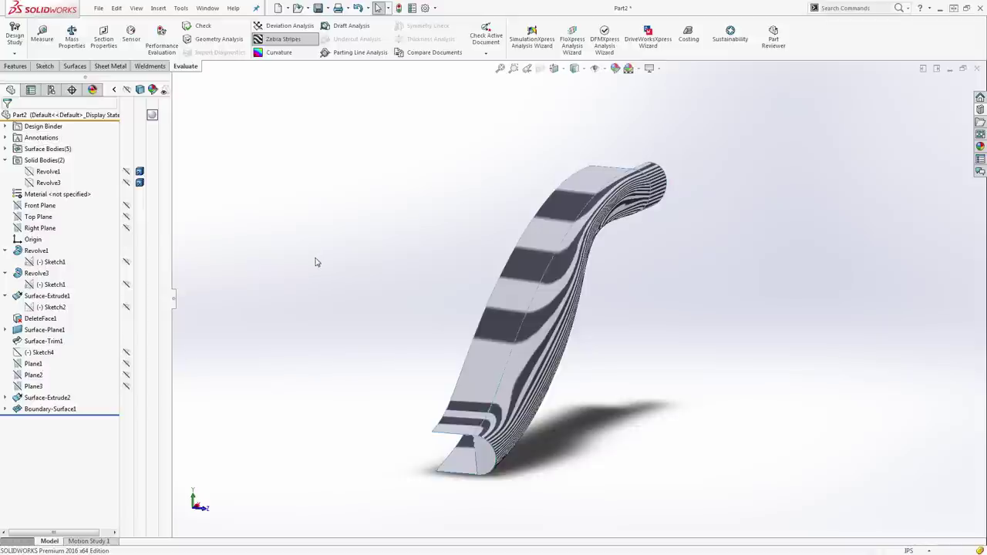
Examine the zebra stripe flow in the front and top views, especially where the boundary surface meets the upper extruded surface
{"action": "key", "text": "ctrl+1"}
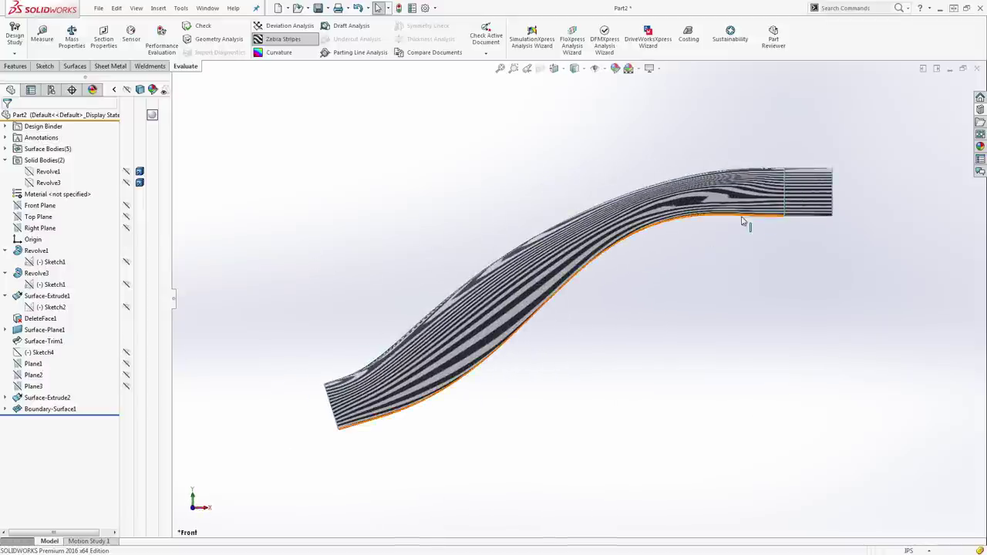
{"action": "scroll", "coordinate": [751, 196], "scroll_direction": "down", "scroll_amount": 3}
{"action": "scroll", "coordinate": [760, 242], "scroll_direction": "down", "scroll_amount": 2}
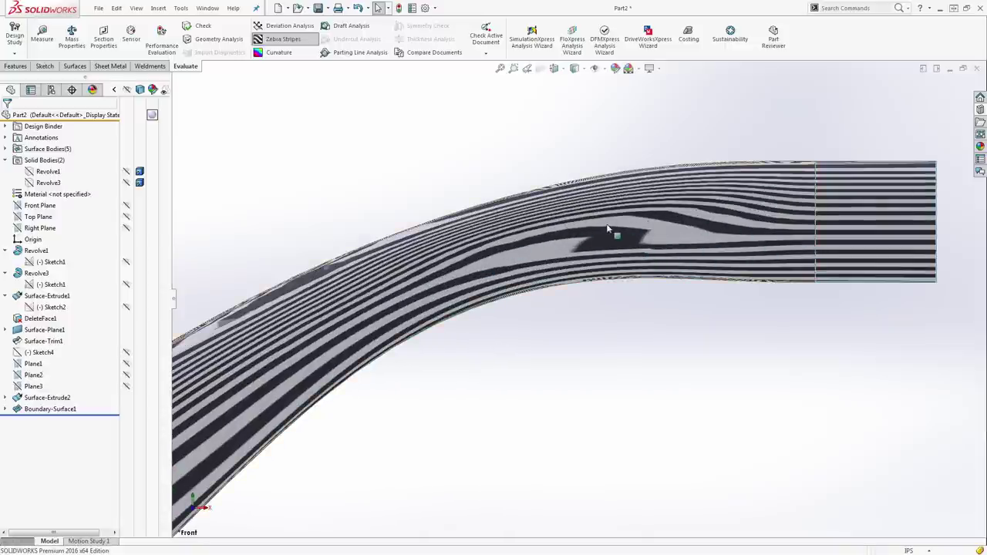
{"action": "middle_click_drag", "start_coordinate": [569, 315], "coordinate": [648, 352]}
{"action": "key", "text": "ctrl+5"}
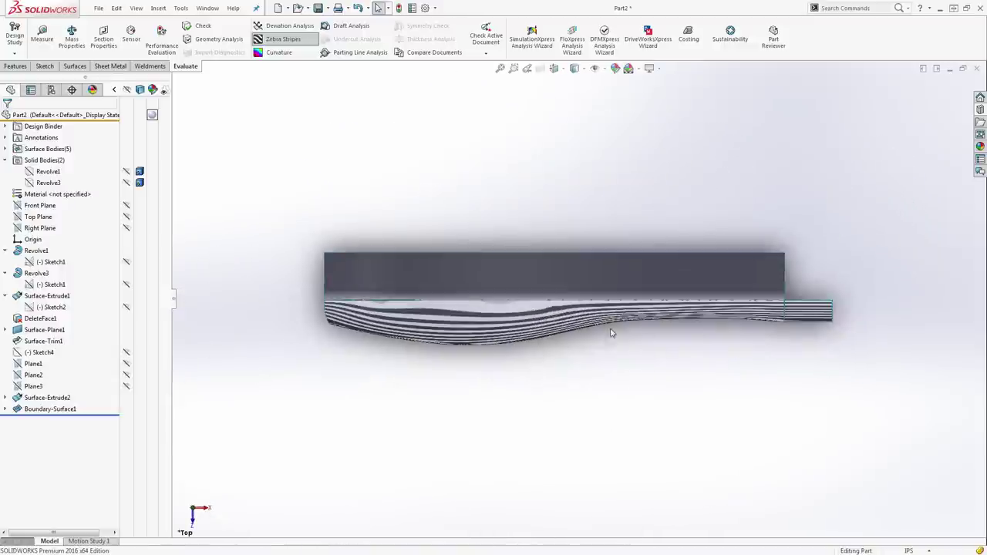
{"action": "scroll", "coordinate": [704, 332], "scroll_direction": "down", "scroll_amount": 5}
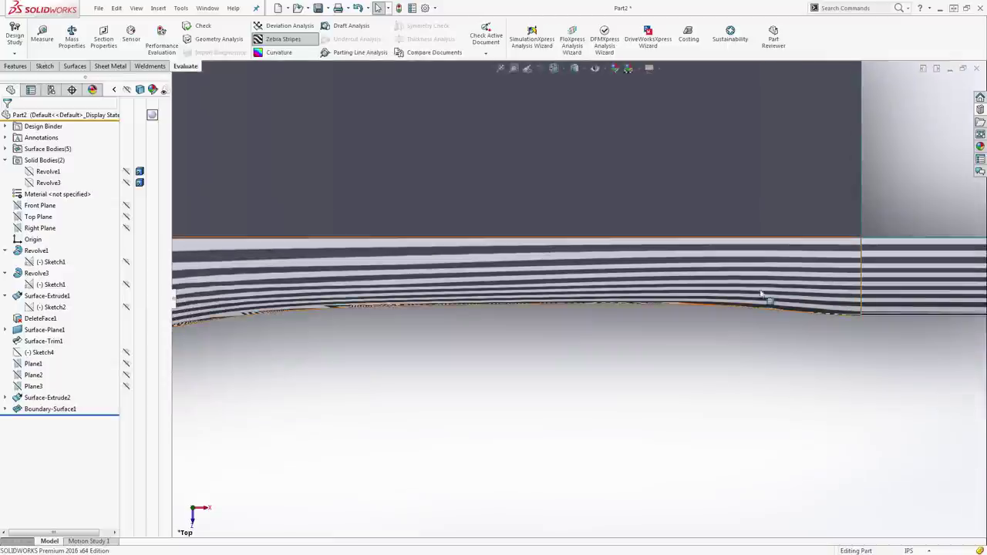
Examine the zebra stripe flow along the full length of the boundary surface in the top and front views
{"action": "scroll", "coordinate": [501, 292], "scroll_direction": "up", "scroll_amount": 4}
{"action": "scroll", "coordinate": [426, 327], "scroll_direction": "down", "scroll_amount": 3}
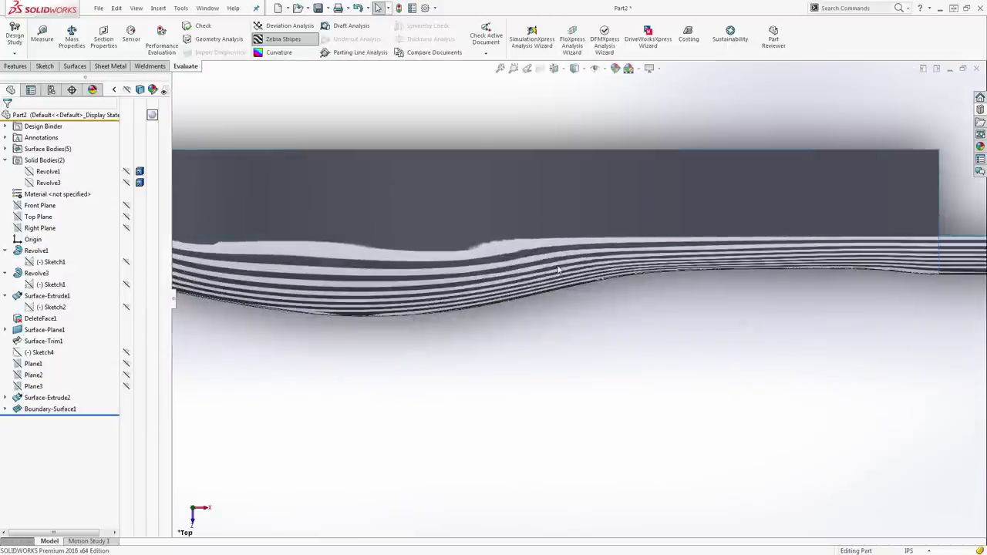
{"action": "scroll", "coordinate": [355, 294], "scroll_direction": "up", "scroll_amount": 2}
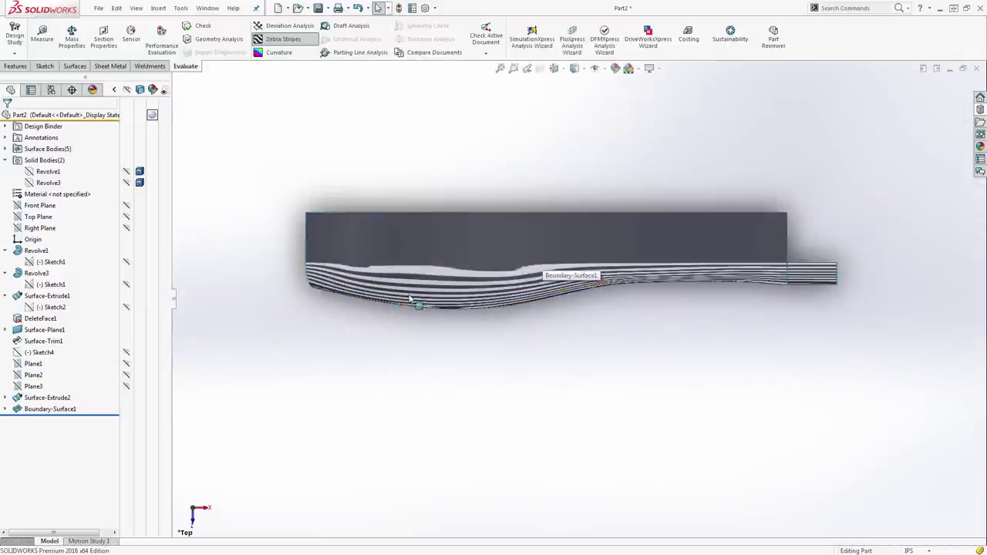
{"action": "scroll", "coordinate": [412, 299], "scroll_direction": "down", "scroll_amount": 6}
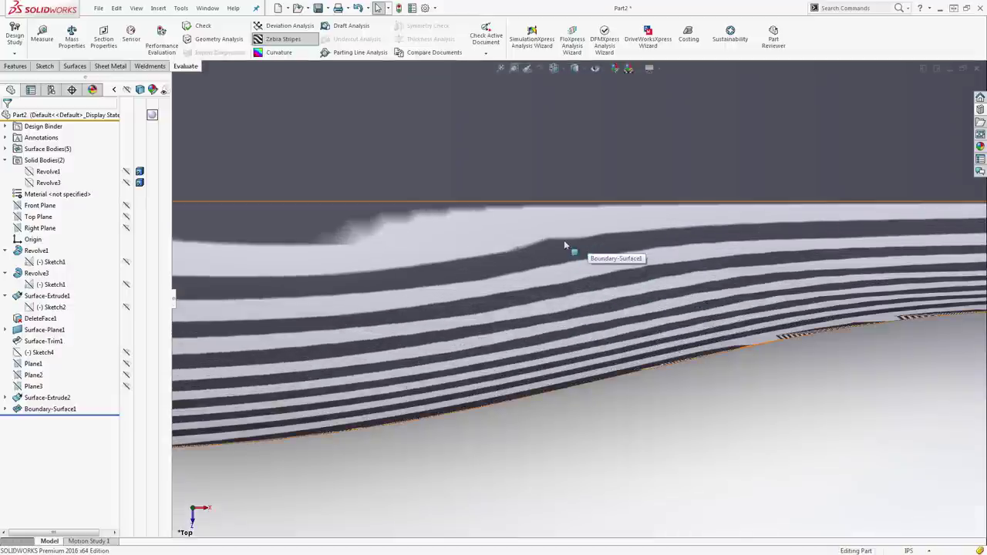
{"action": "key", "text": "ctrl+1"}
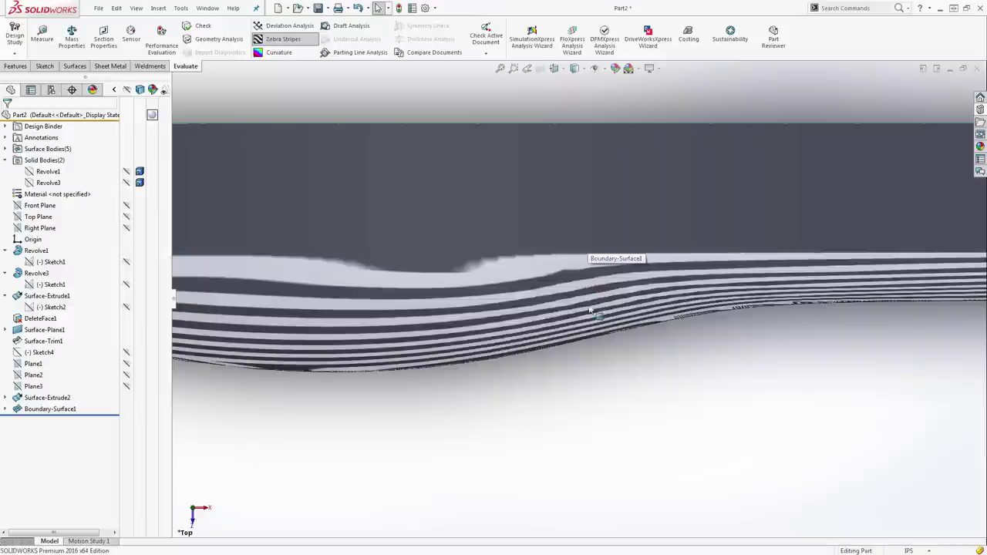
{"action": "key", "text": "ctrl+3"}
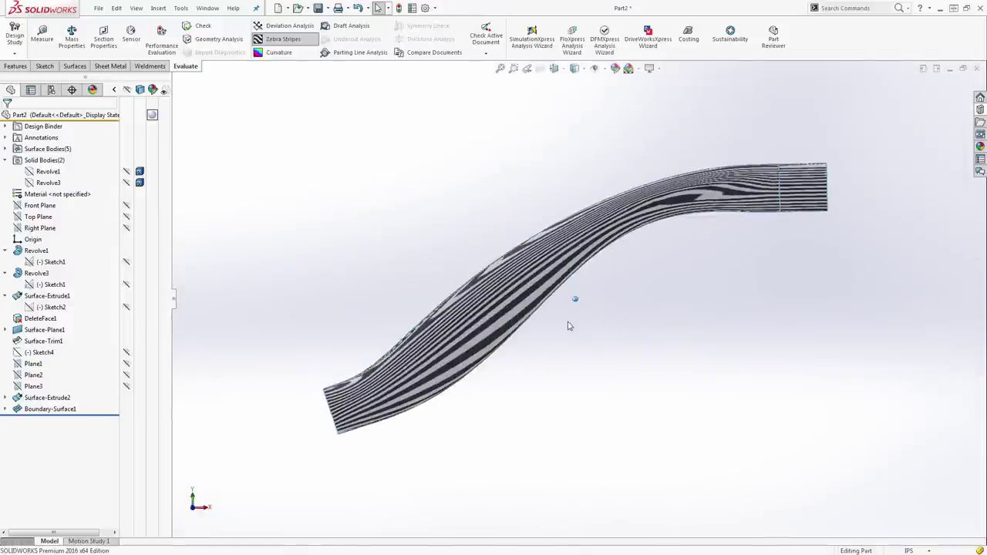
Hide both DeleteFace1 surface bodies and the Surface-Extrude2 body, leaving Surface-Trim1 and Boundary-Surface1 shown
{"action": "middle_click_drag", "start_coordinate": [569, 326], "coordinate": [494, 277]}
{"action": "left_click", "coordinate": [5, 149]}
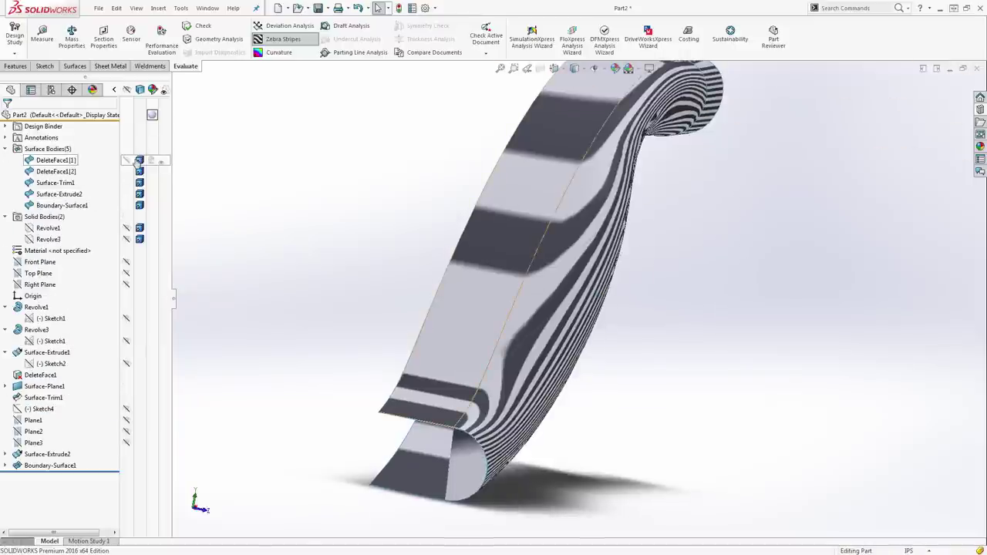
{"action": "left_click", "coordinate": [126, 160]}
{"action": "left_click", "coordinate": [126, 171]}
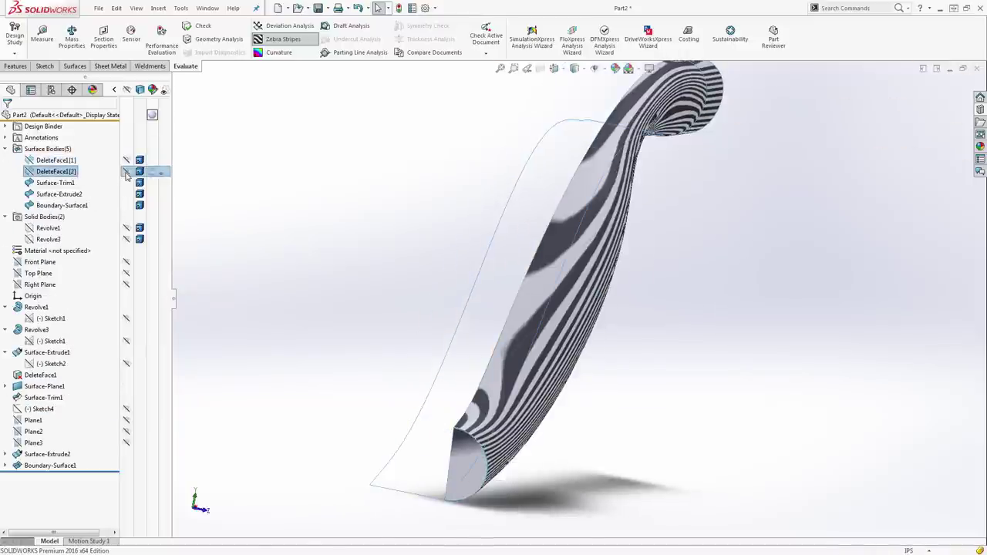
{"action": "left_click", "coordinate": [375, 299]}
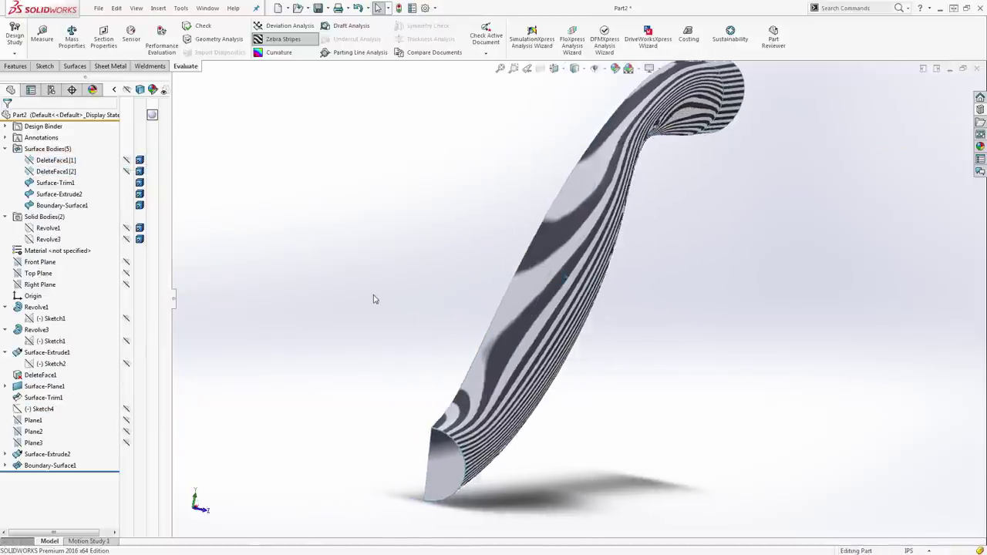
{"action": "left_click", "coordinate": [127, 183]}
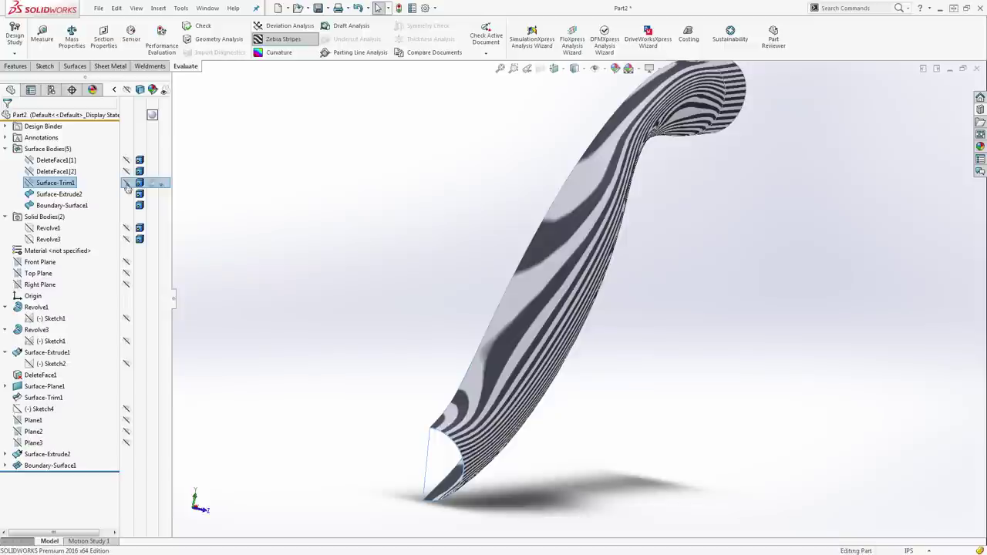
{"action": "left_click", "coordinate": [127, 184]}
{"action": "left_click", "coordinate": [126, 194]}
{"action": "left_click", "coordinate": [286, 196]}
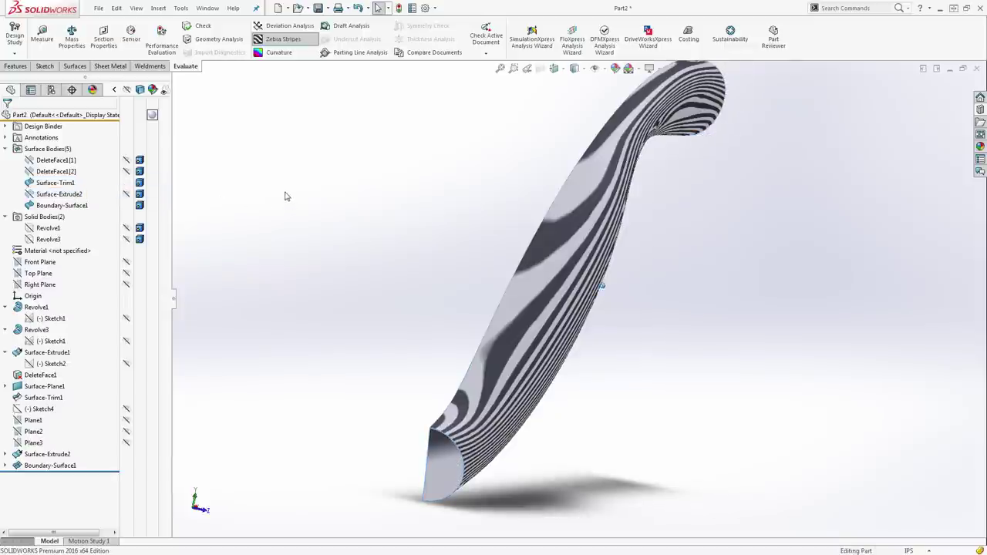
Mirror the Boundary-Surface1 and Surface-Trim1 bodies about the Front Plane with Knit surfaces enabled
{"action": "left_click", "coordinate": [17, 66]}
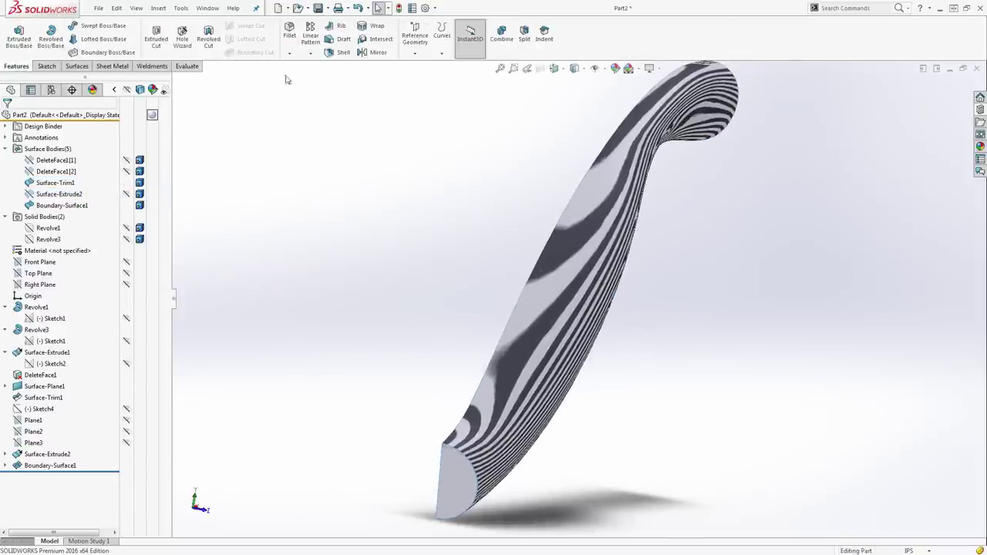
{"action": "left_click", "coordinate": [376, 52]}
{"action": "left_click", "coordinate": [46, 226]}
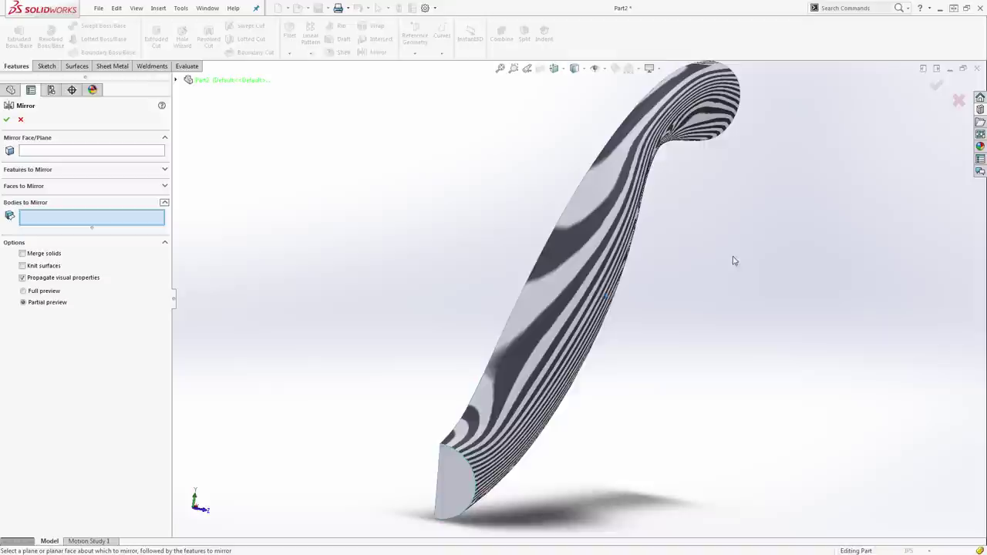
{"action": "left_click", "coordinate": [627, 233]}
{"action": "left_click", "coordinate": [486, 424]}
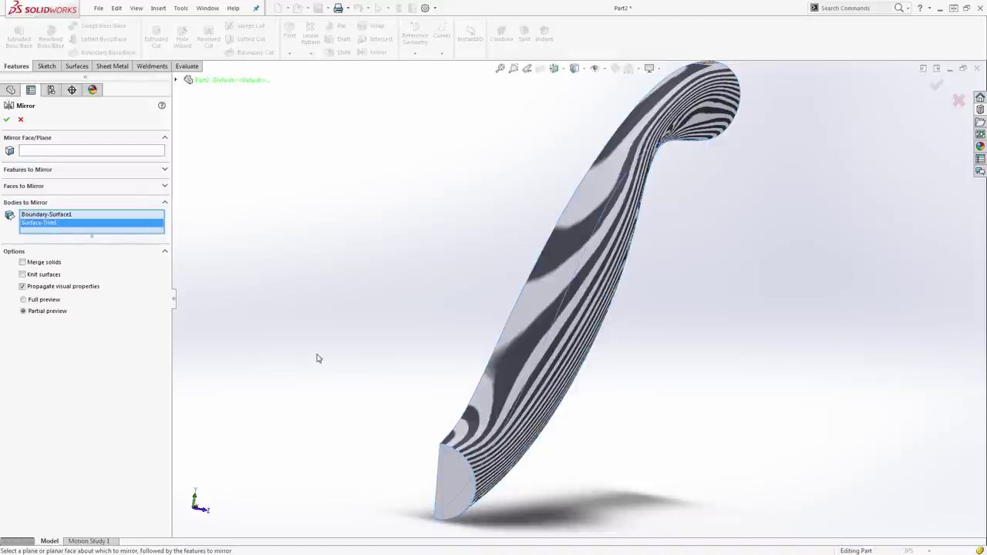
{"action": "left_click", "coordinate": [93, 154]}
{"action": "left_click", "coordinate": [179, 81]}
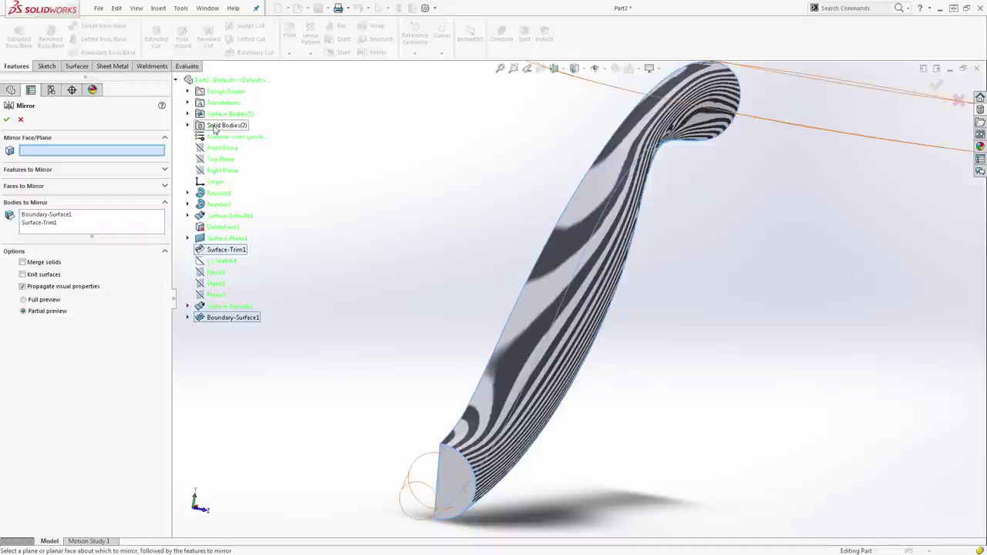
{"action": "left_click", "coordinate": [222, 147]}
{"action": "key", "text": "Left"}
{"action": "key", "text": "Left"}
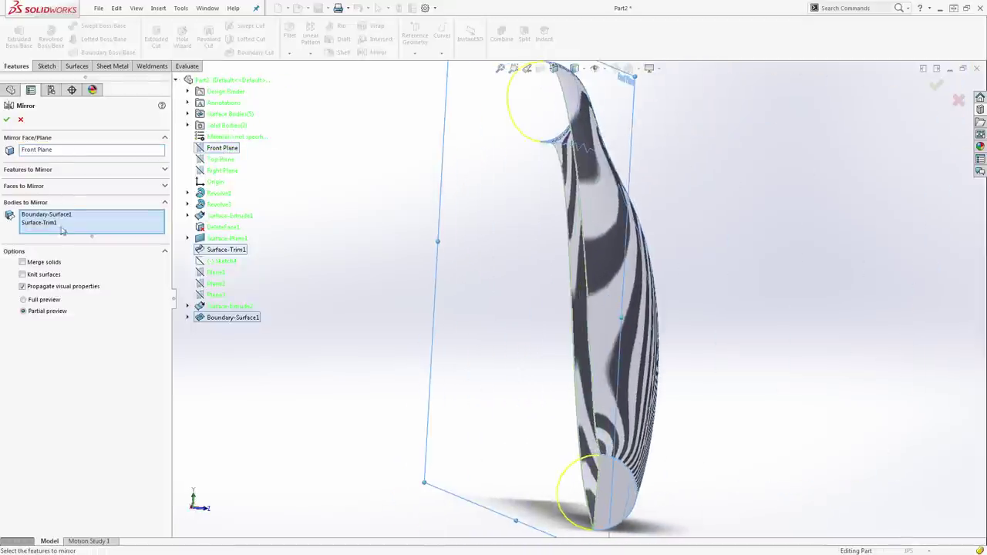
{"action": "left_click", "coordinate": [6, 120]}
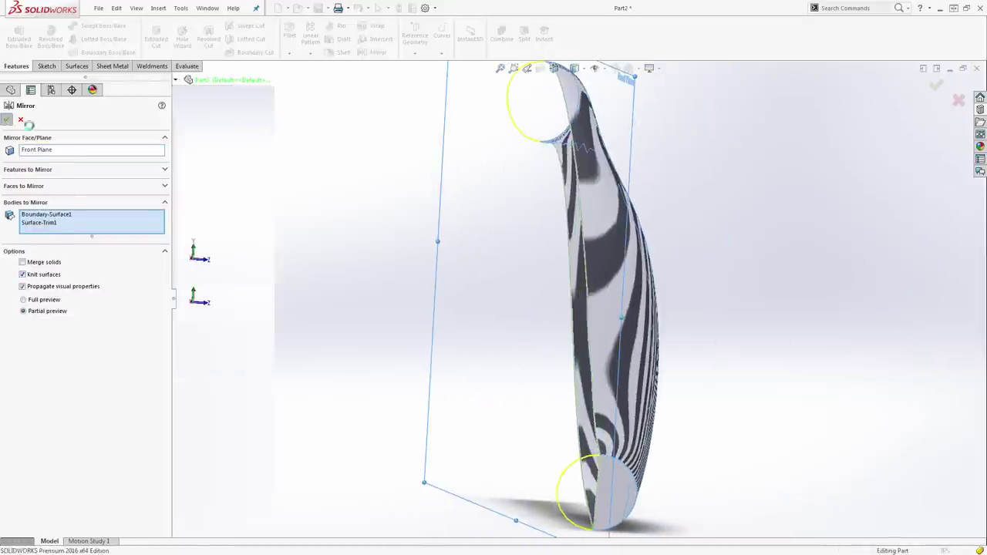
Inspect the horizontal zebra stripes around the mirrored leg and close up along its centre seam in the top view
{"action": "key", "text": "Left"}
{"action": "key", "text": "Left"}
{"action": "key", "text": "Left"}
{"action": "key", "text": "Left"}
{"action": "key", "text": "Left"}
{"action": "key", "text": "Left"}
{"action": "key", "text": "Left"}
{"action": "key", "text": "Left"}
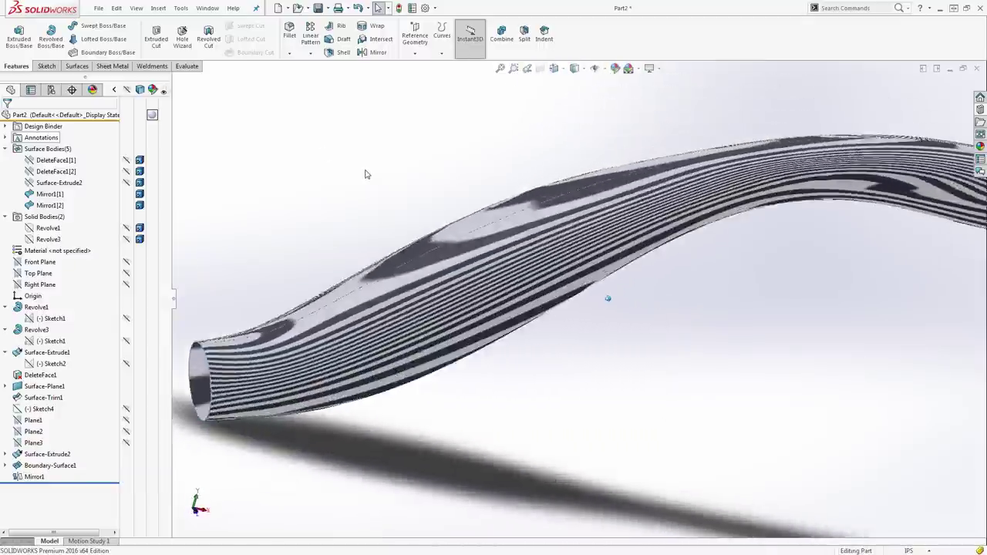
{"action": "scroll", "coordinate": [493, 272], "scroll_direction": "up", "scroll_amount": 3}
{"action": "key", "text": "Left"}
{"action": "key", "text": "Left"}
{"action": "key", "text": "Left"}
{"action": "key", "text": "Left"}
{"action": "key", "text": "Left"}
{"action": "key", "text": "Left"}
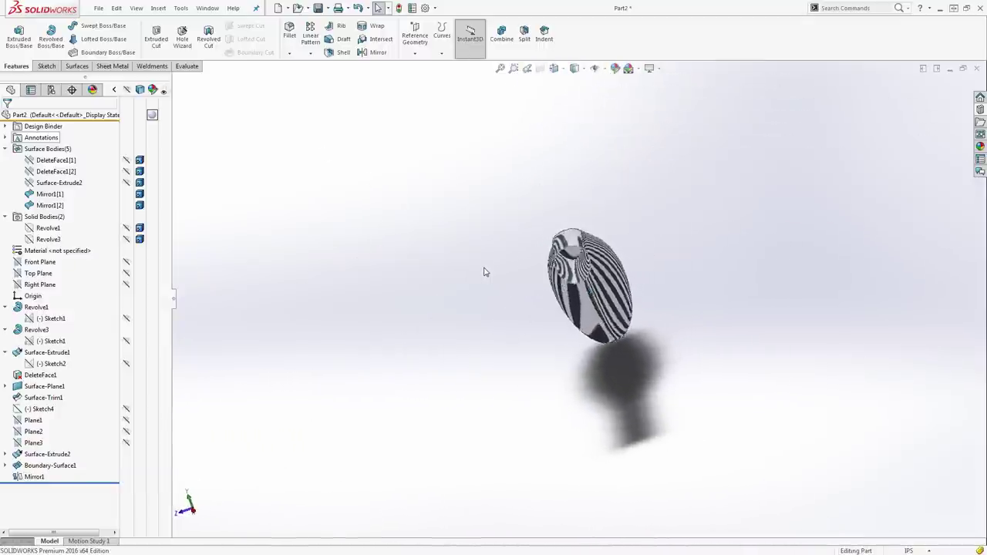
{"action": "key", "text": "ctrl+5"}
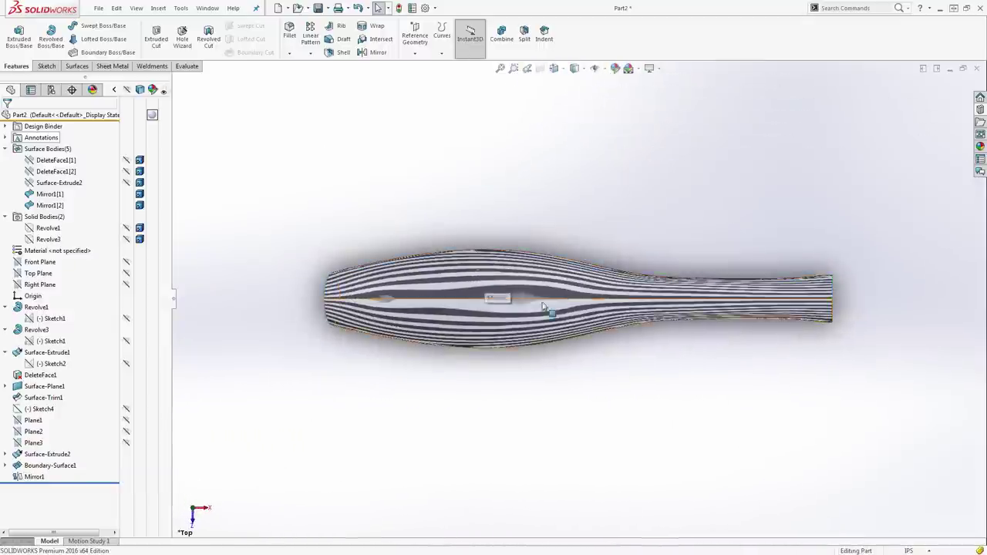
{"action": "scroll", "coordinate": [509, 293], "scroll_direction": "down", "scroll_amount": 6}
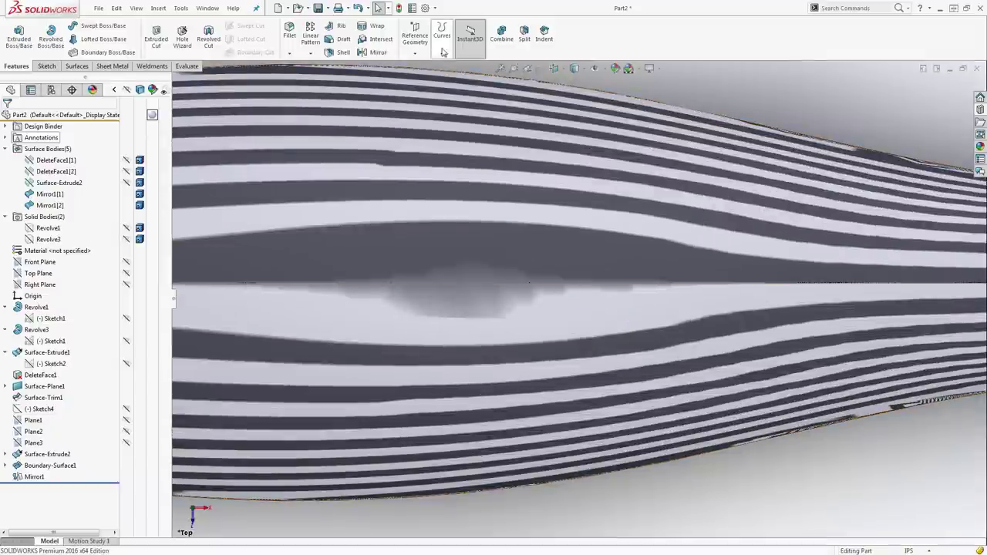
Restart the zebra stripe display and switch it to vertical stripes
{"action": "left_click", "coordinate": [187, 65]}
{"action": "left_click", "coordinate": [276, 40]}
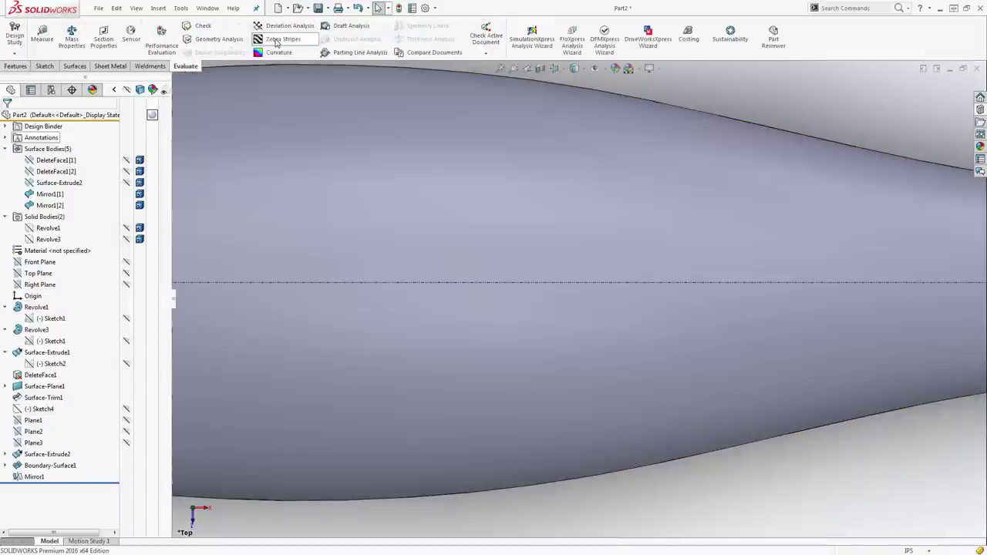
{"action": "left_click", "coordinate": [279, 40]}
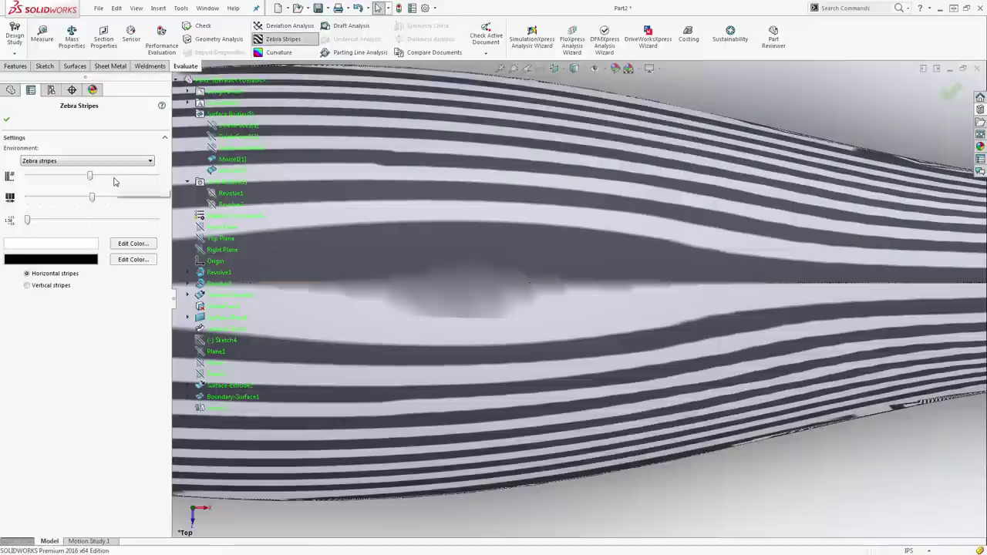
{"action": "left_click", "coordinate": [27, 286]}
{"action": "scroll", "coordinate": [440, 309], "scroll_direction": "up", "scroll_amount": 5}
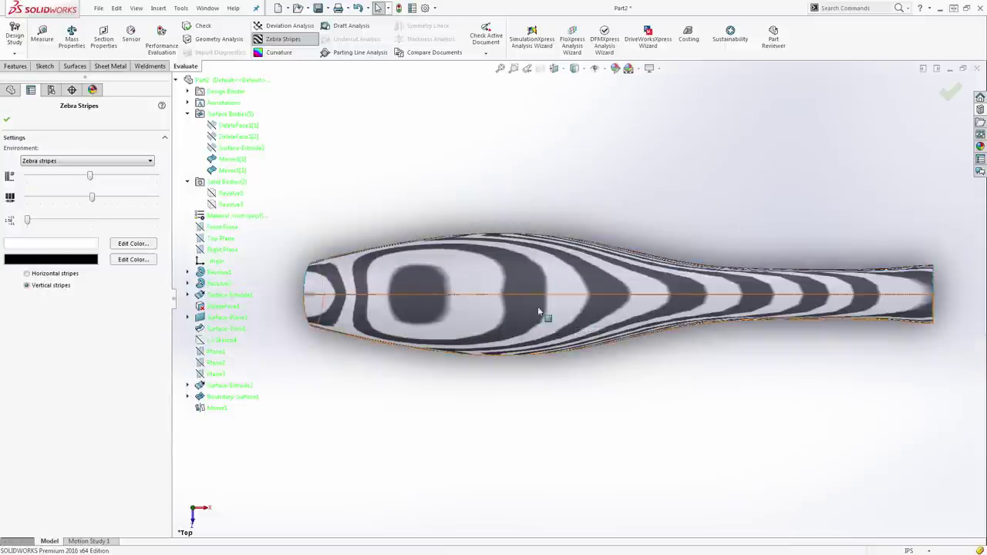
{"action": "left_click", "coordinate": [6, 117]}
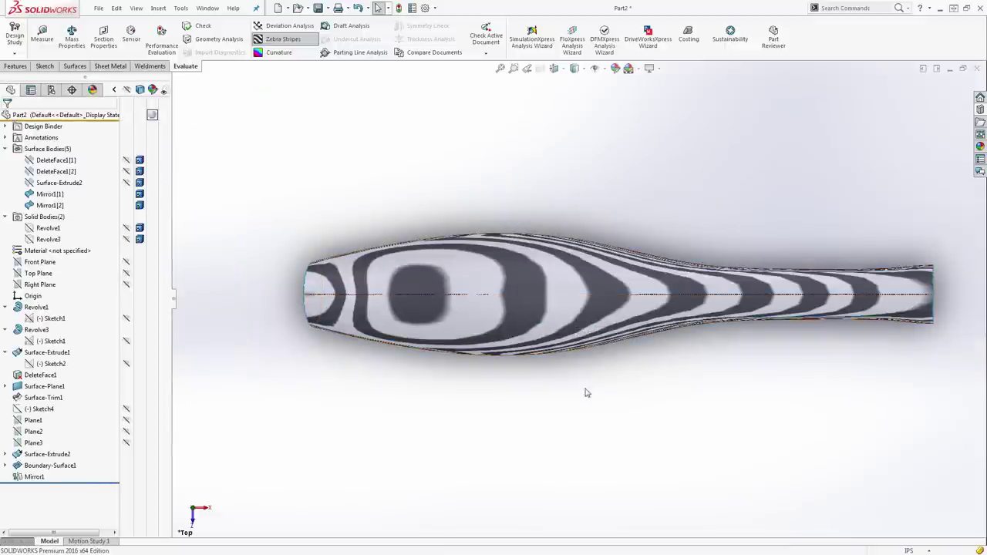
Examine how the vertical zebra stripes cross the centre seam between the original and mirrored halves of the leg
{"action": "scroll", "coordinate": [576, 346], "scroll_direction": "down", "scroll_amount": 2}
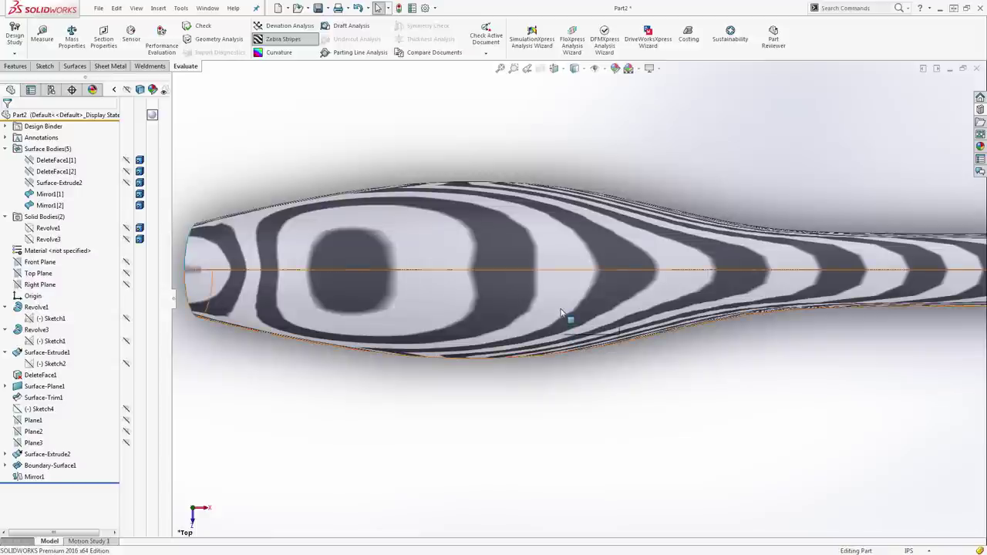
{"action": "scroll", "coordinate": [535, 273], "scroll_direction": "down", "scroll_amount": 4}
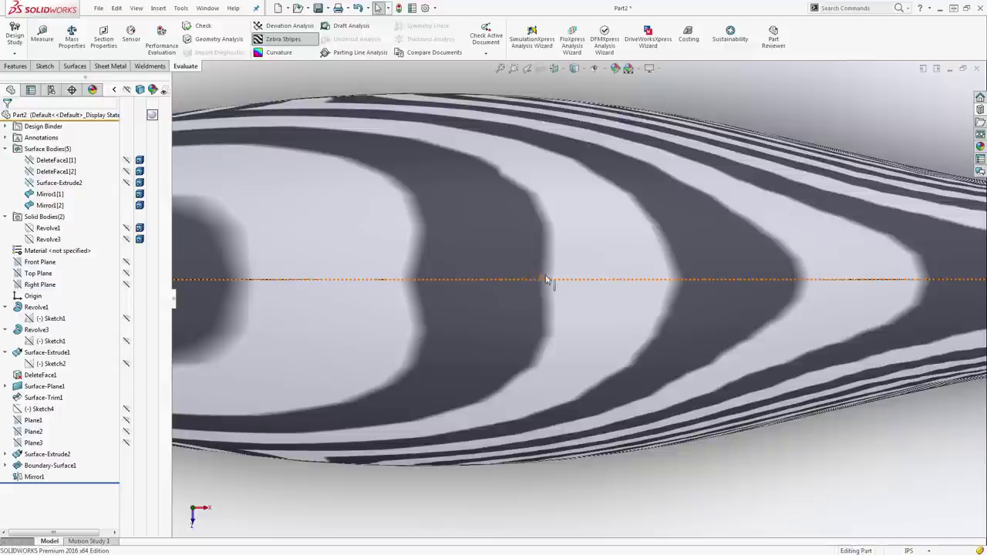
{"action": "middle_click_drag", "start_coordinate": [549, 280], "coordinate": [567, 293]}
{"action": "scroll", "coordinate": [570, 294], "scroll_direction": "up", "scroll_amount": 4}
{"action": "middle_click_drag", "start_coordinate": [706, 276], "coordinate": [666, 306]}
{"action": "key", "text": "ctrl+5"}
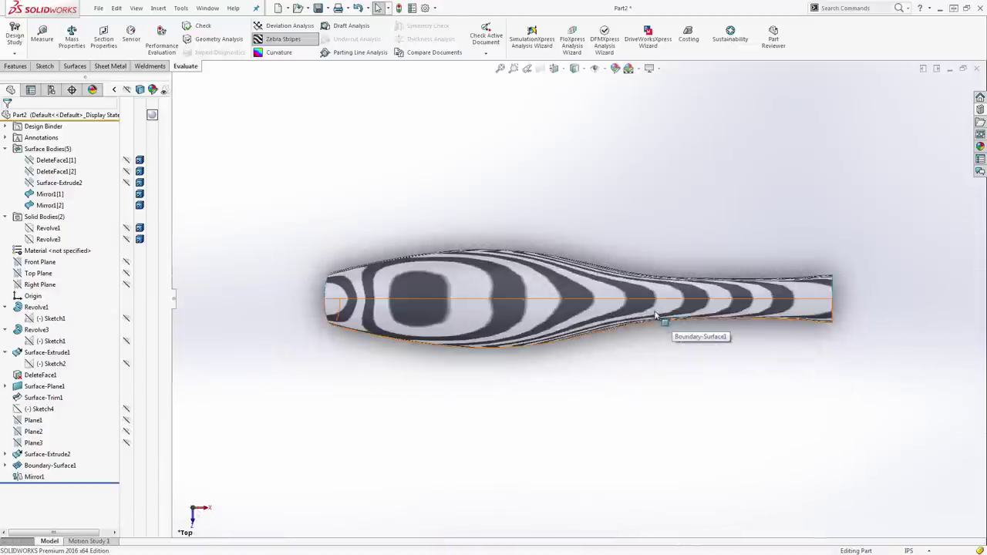
Examine the zebra stripes along the handle surface from the top, the front and at an angle
{"action": "scroll", "coordinate": [563, 307], "scroll_direction": "down", "scroll_amount": 3}
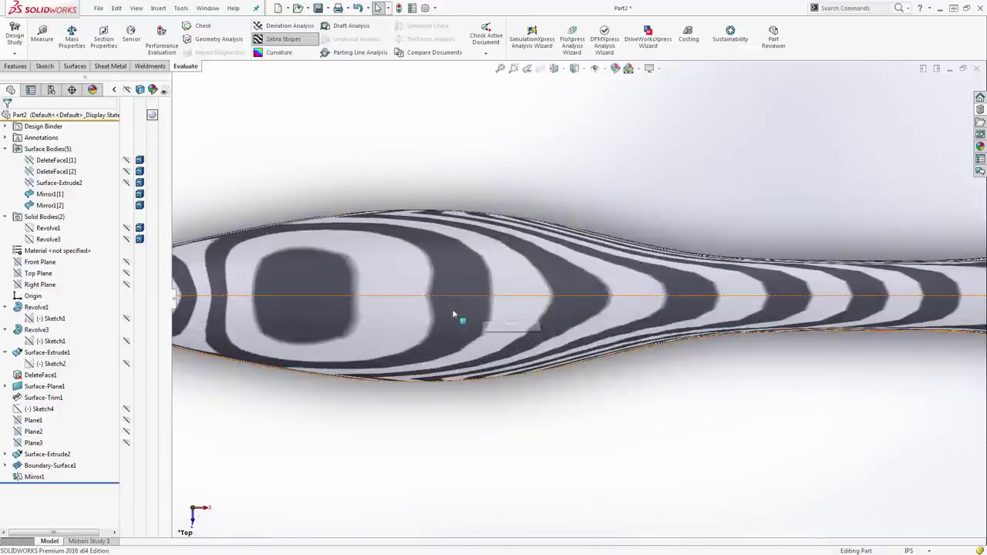
{"action": "scroll", "coordinate": [494, 296], "scroll_direction": "up", "scroll_amount": 4}
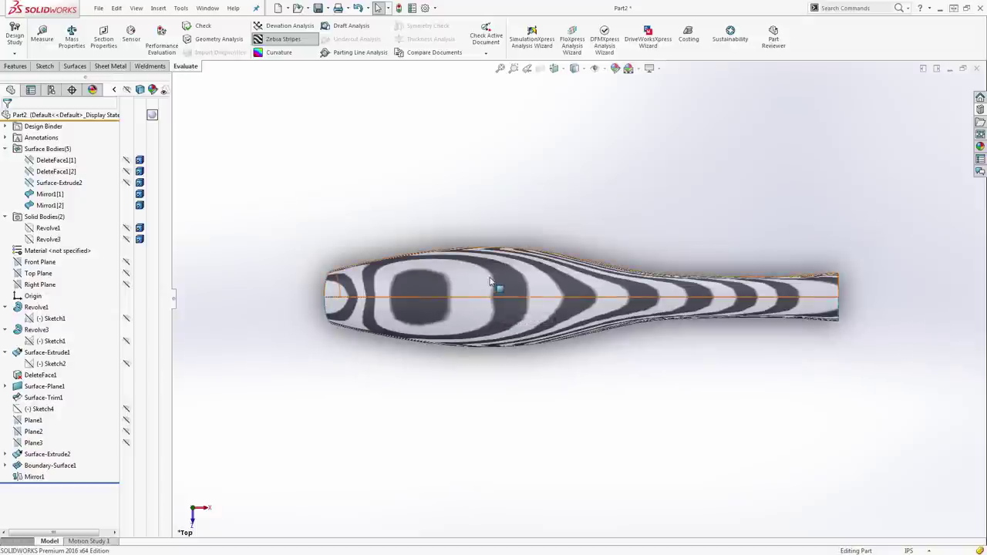
{"action": "middle_click_drag", "start_coordinate": [494, 307], "coordinate": [617, 291]}
{"action": "scroll", "coordinate": [617, 288], "scroll_direction": "down", "scroll_amount": 4}
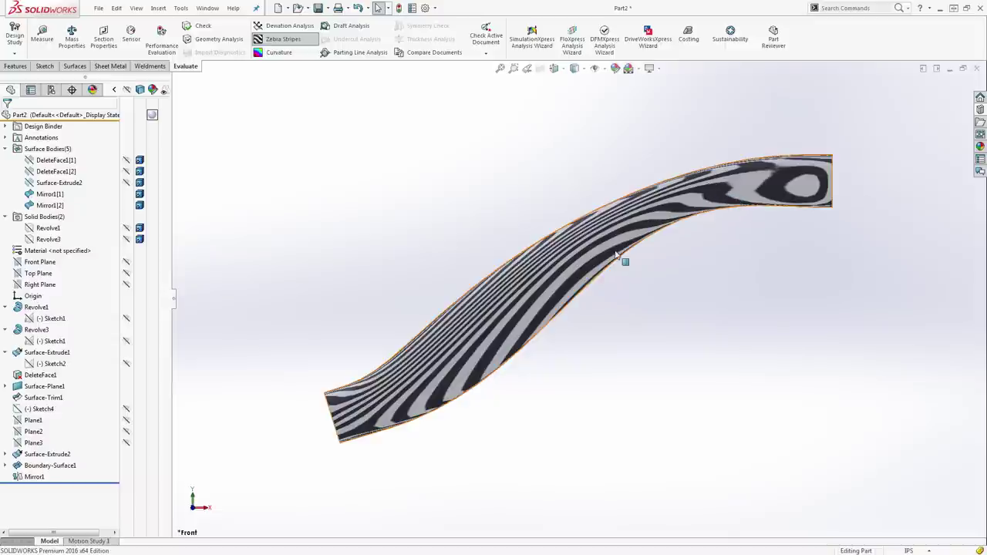
{"action": "middle_click_drag", "start_coordinate": [552, 312], "coordinate": [601, 324]}
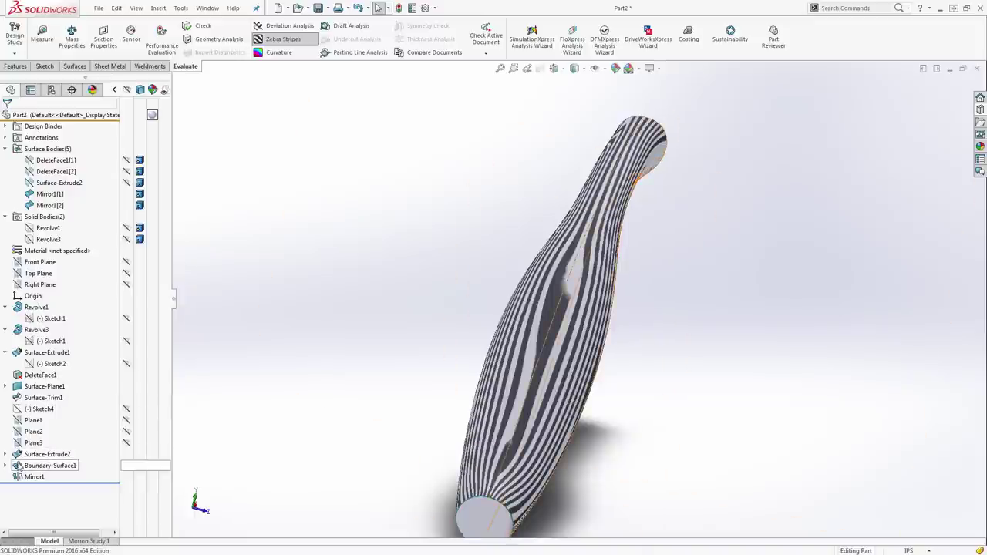
Inspect Sketch5 and Sketch6 under Boundary-Surface1 against the zebra stripes around the handle's middle and neck
{"action": "left_click", "coordinate": [18, 465]}
{"action": "left_click", "coordinate": [39, 488]}
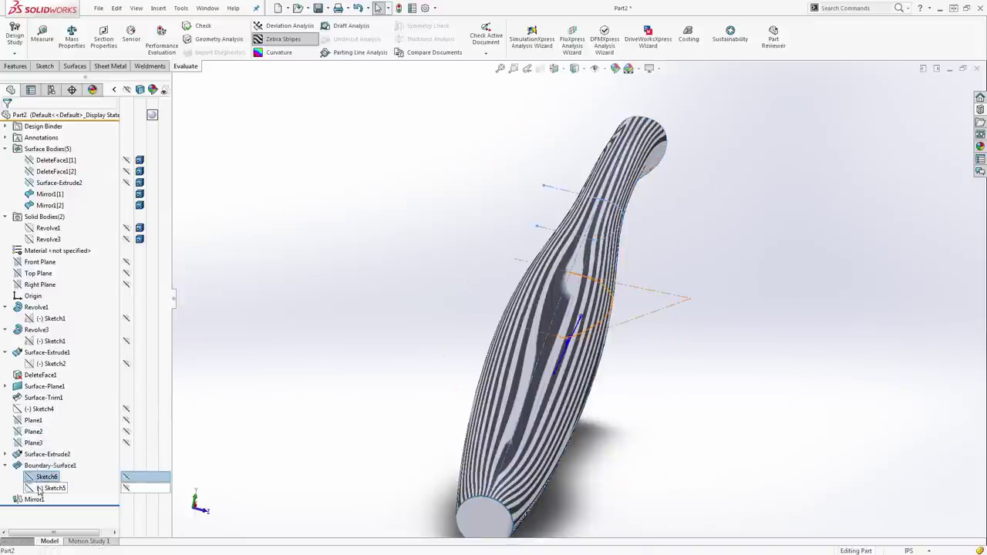
{"action": "left_click", "coordinate": [37, 478]}
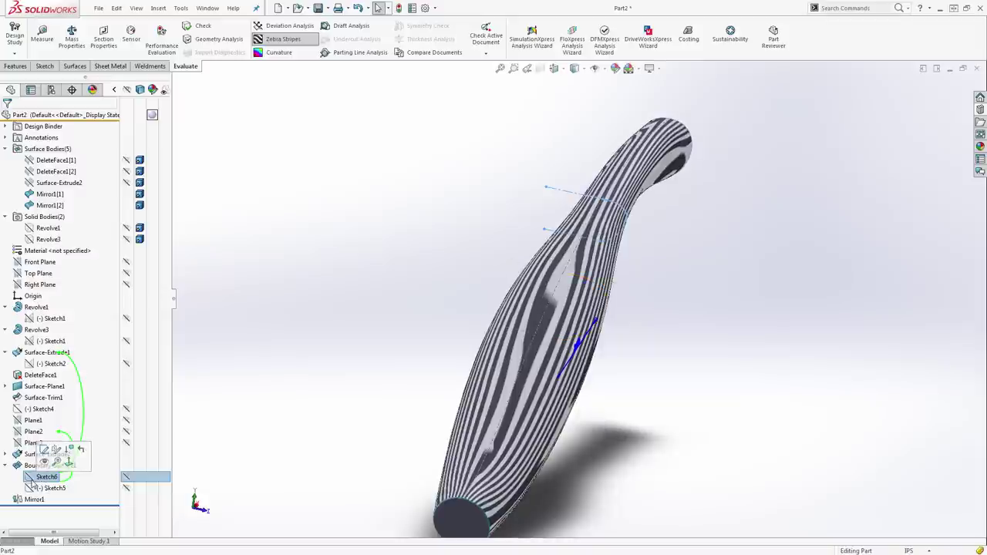
{"action": "left_click", "coordinate": [46, 489]}
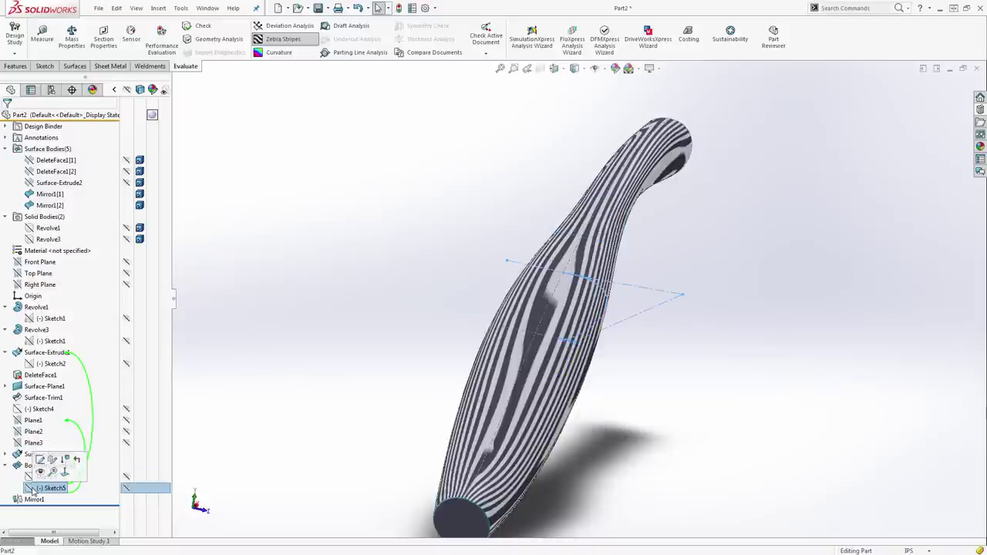
{"action": "left_click", "coordinate": [69, 461]}
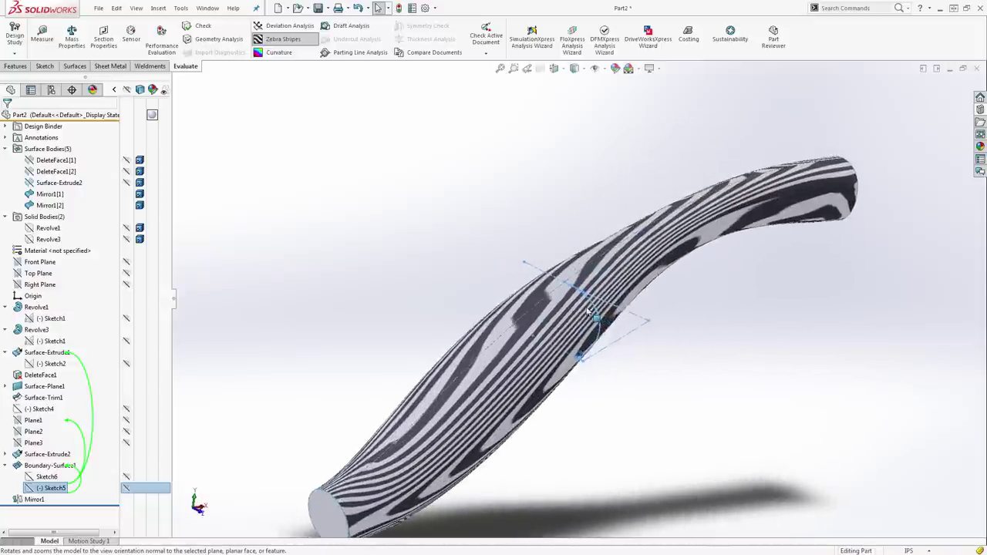
{"action": "left_click", "coordinate": [44, 478]}
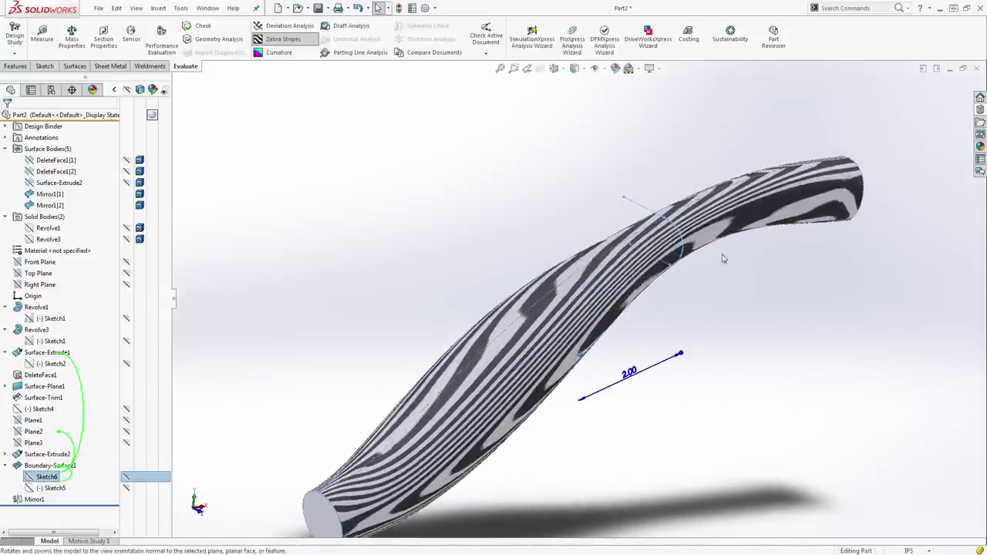
{"action": "scroll", "coordinate": [689, 238], "scroll_direction": "down", "scroll_amount": 3}
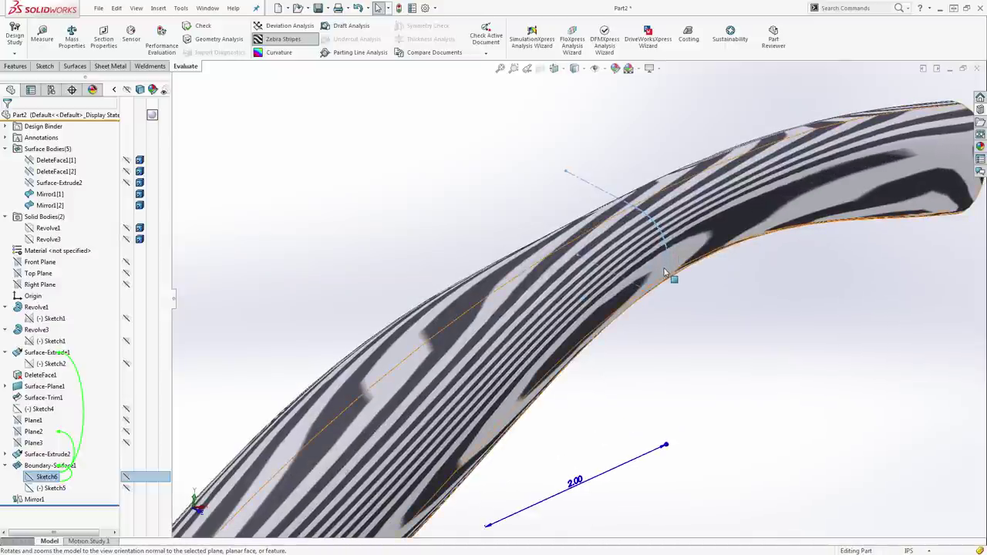
{"action": "key", "text": "ctrl+8"}
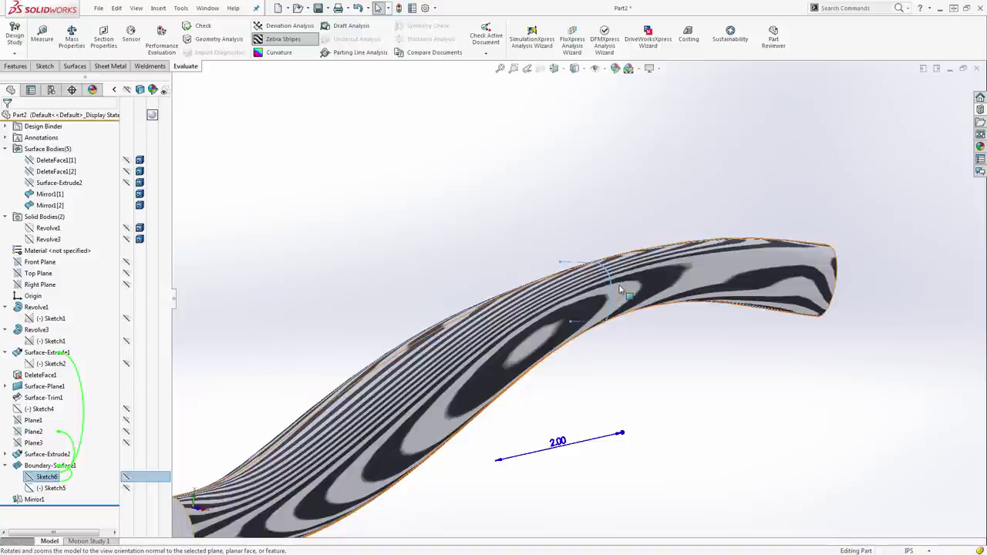
Replace the zebra stripes with the curvature display and examine the handle's curvature from the front and at an angle
{"action": "left_click", "coordinate": [297, 40]}
{"action": "left_click", "coordinate": [285, 53]}
{"action": "middle_click_drag", "start_coordinate": [602, 213], "coordinate": [572, 287]}
{"action": "key", "text": "ctrl+1"}
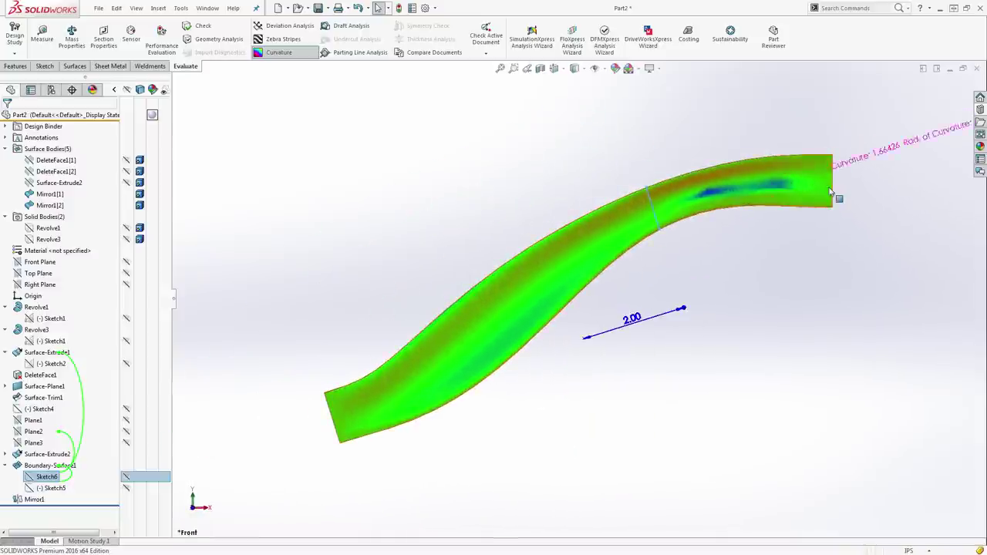
{"action": "mouse_move", "coordinate": [660, 234]}
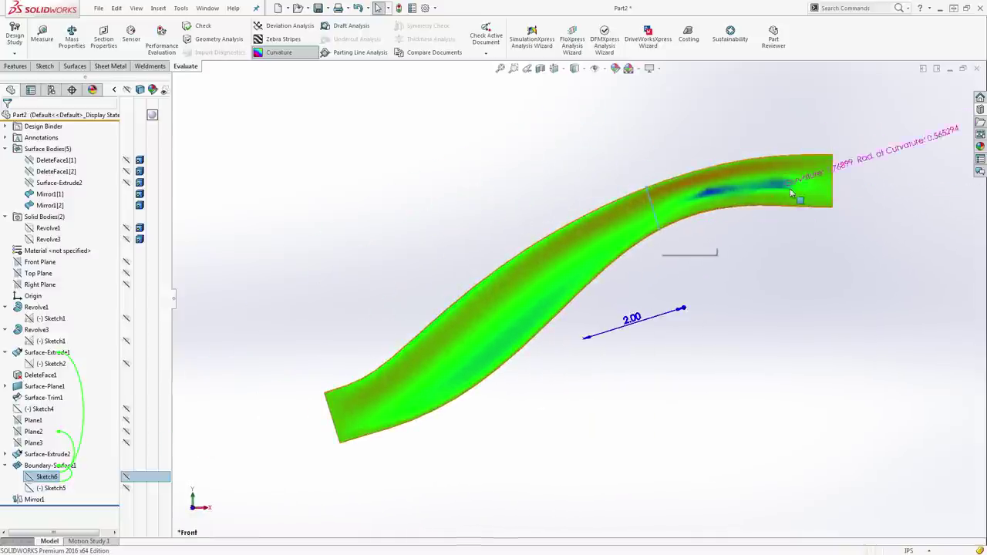
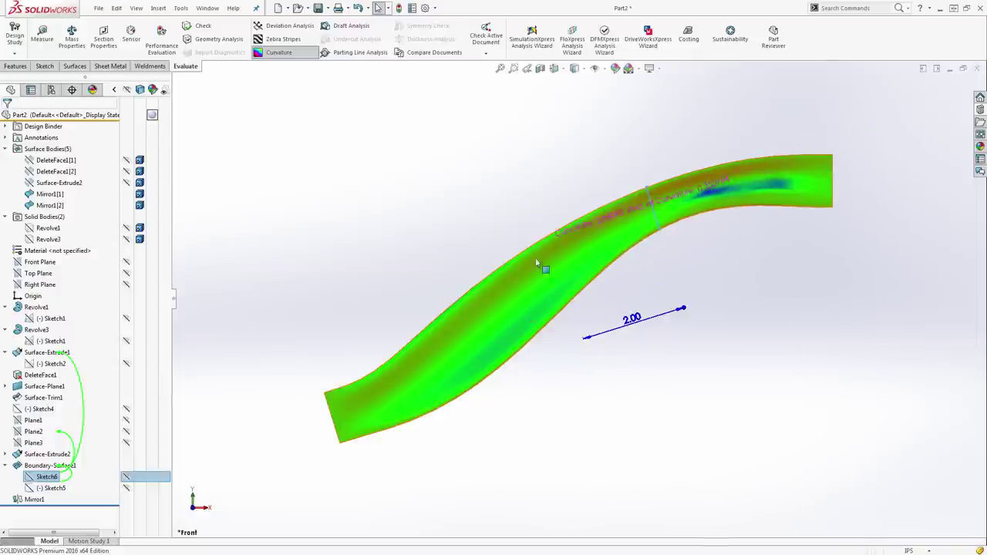
{"action": "middle_click_drag", "start_coordinate": [462, 335], "coordinate": [532, 348]}
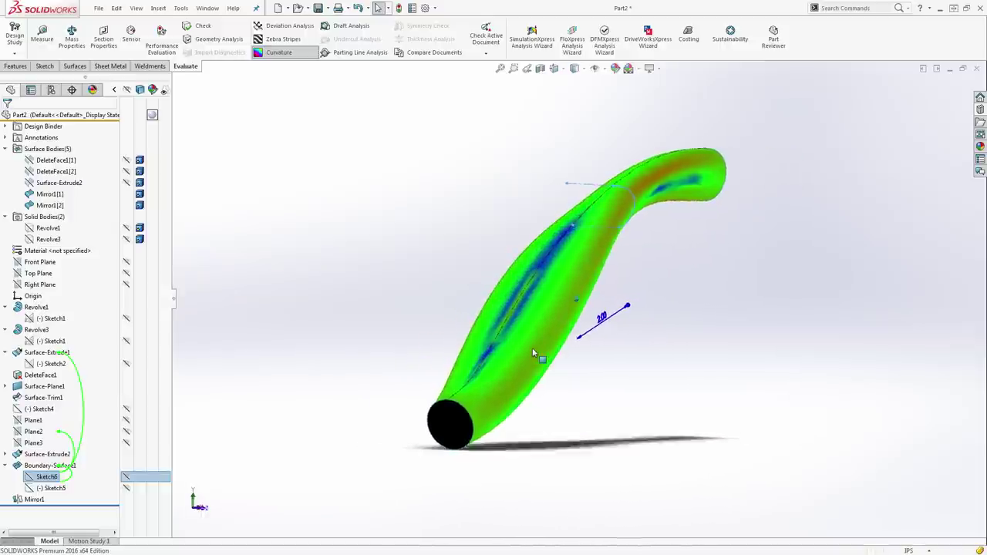
Turn off the curvature display and inspect the plain shaded handle from rotated, top and front views
{"action": "left_click", "coordinate": [279, 51]}
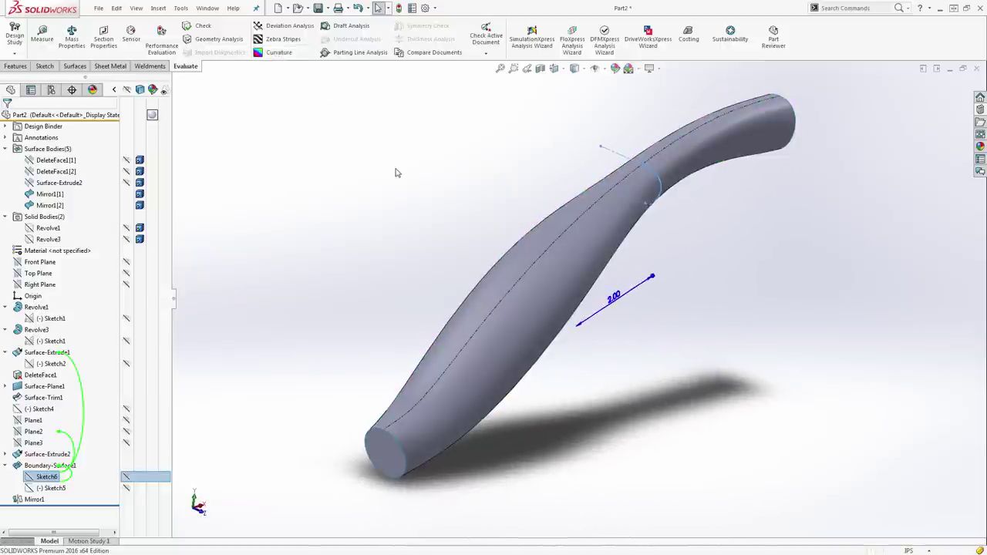
{"action": "left_click", "coordinate": [398, 175]}
{"action": "key", "text": "Right"}
{"action": "key", "text": "Right"}
{"action": "key", "text": "Right"}
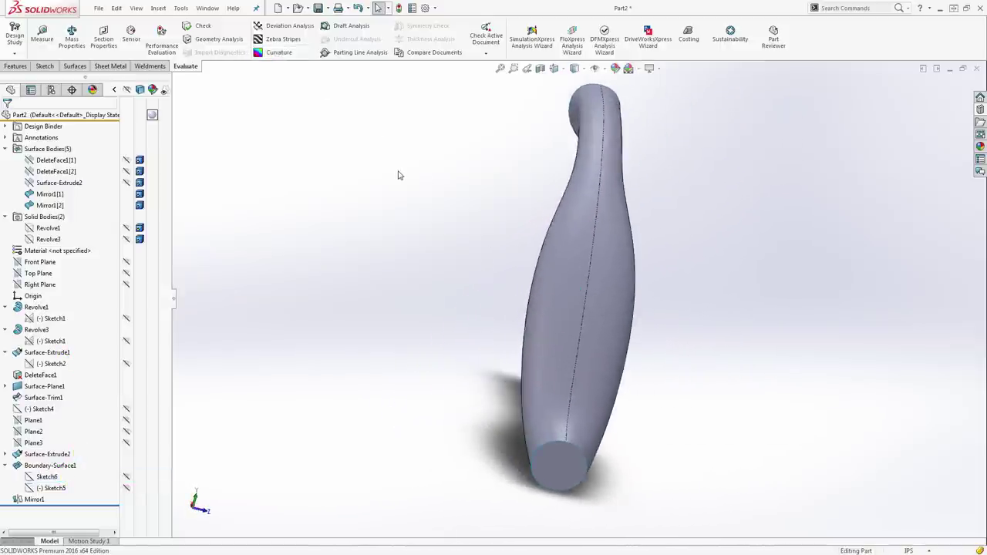
{"action": "key", "text": "Up"}
{"action": "key", "text": "Up"}
{"action": "key", "text": "ctrl+5"}
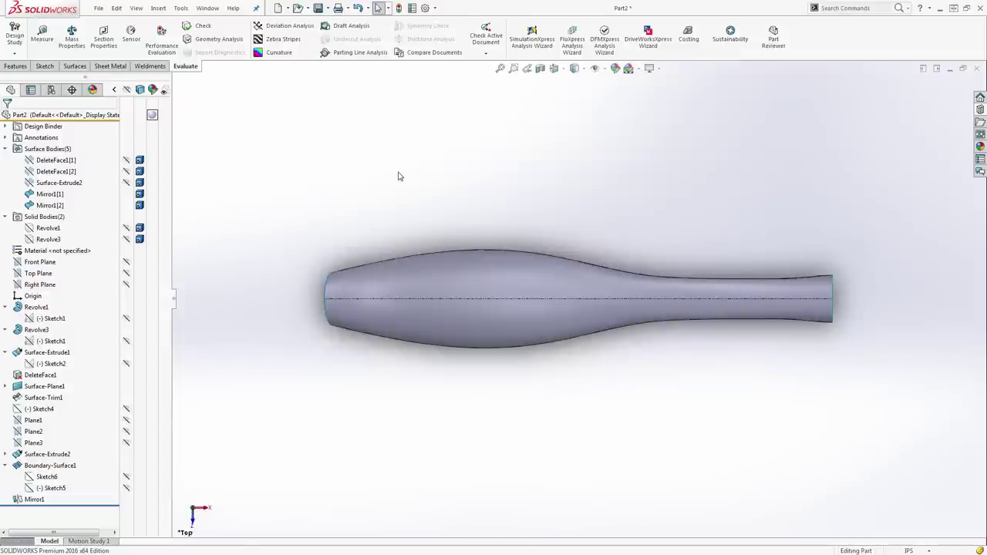
{"action": "key", "text": "ctrl+1"}
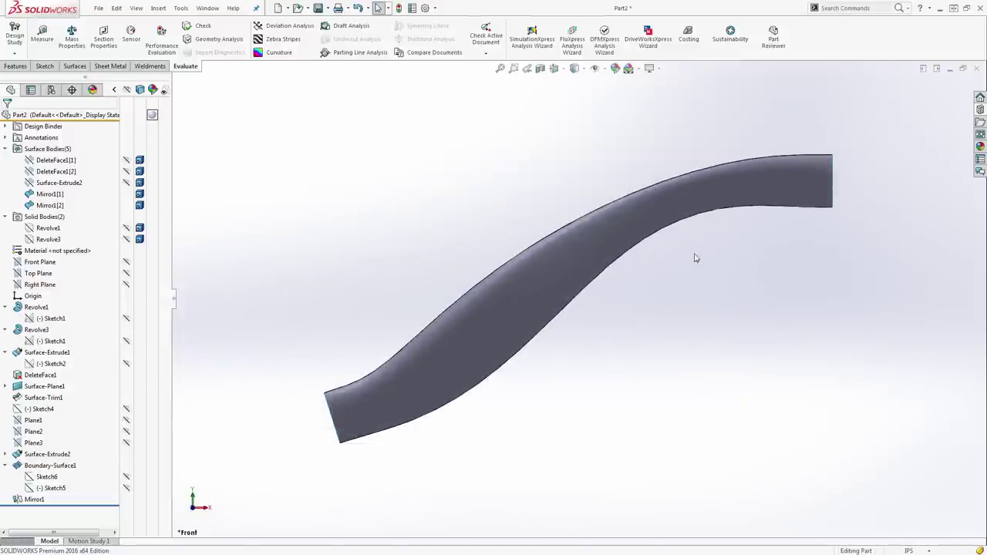
{"action": "key", "text": "Right"}
{"action": "key", "text": "Right"}
{"action": "key", "text": "Right"}
{"action": "key", "text": "Right"}
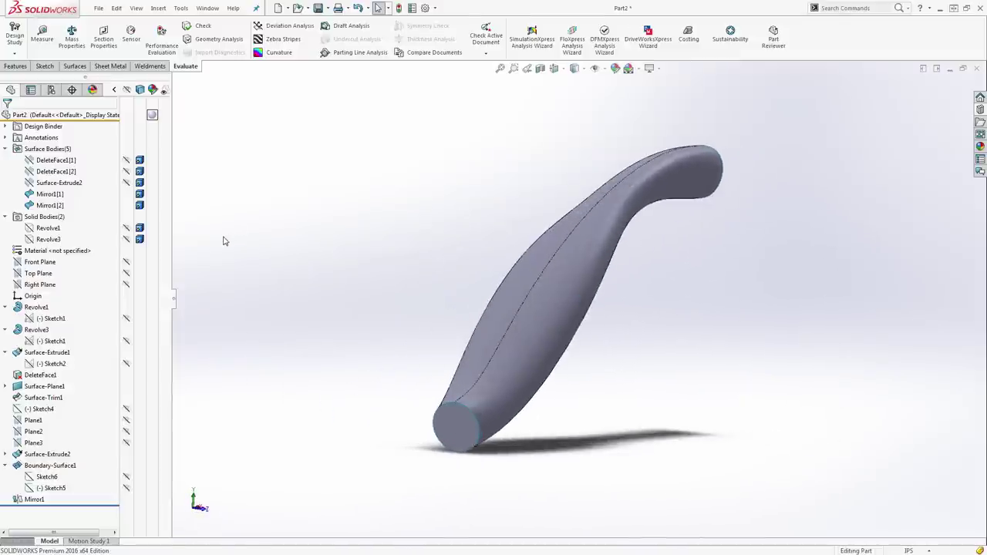
Knit the two mirrored handle surfaces, Mirror1[1] and Mirror1[2], into one surface body
{"action": "left_click", "coordinate": [77, 67]}
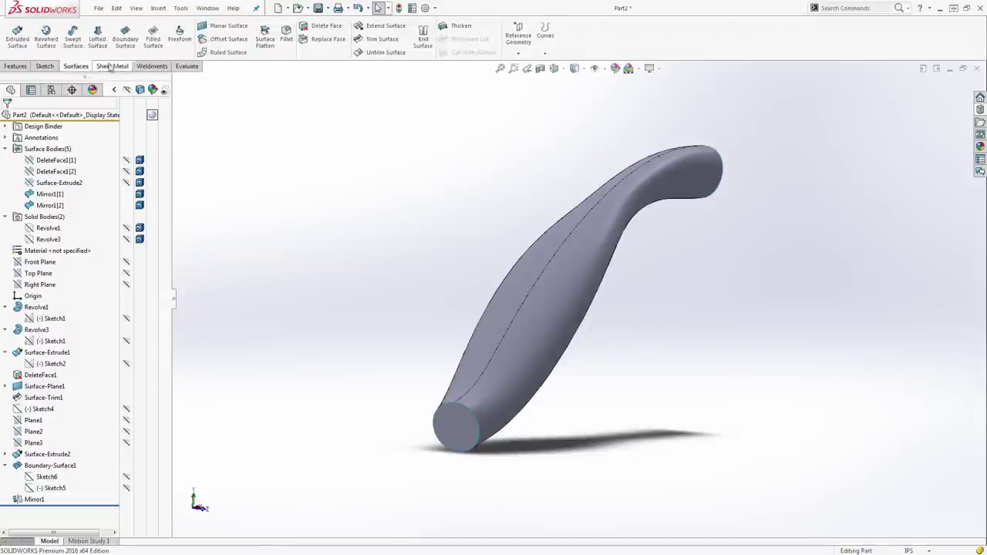
{"action": "left_click", "coordinate": [423, 39]}
{"action": "left_click", "coordinate": [529, 310]}
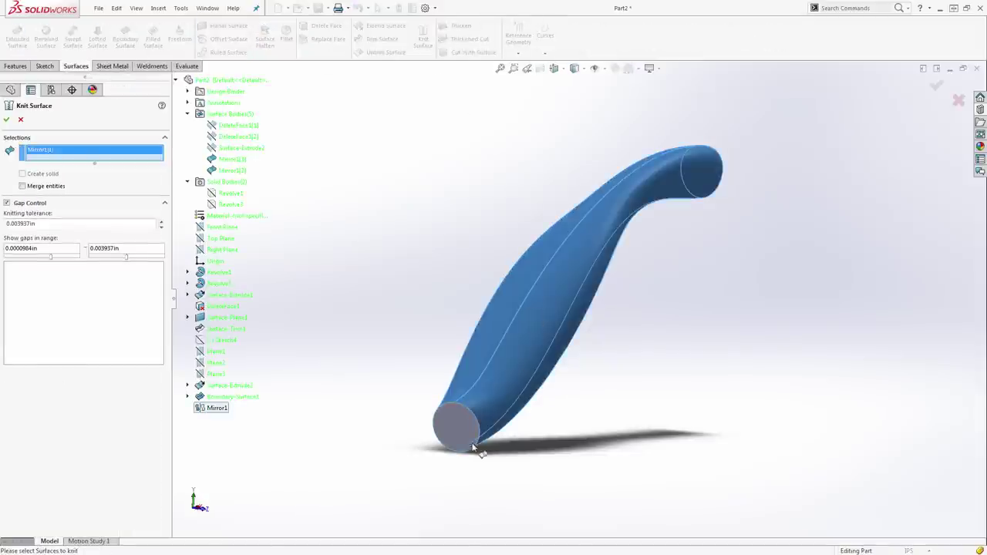
{"action": "left_click", "coordinate": [446, 434]}
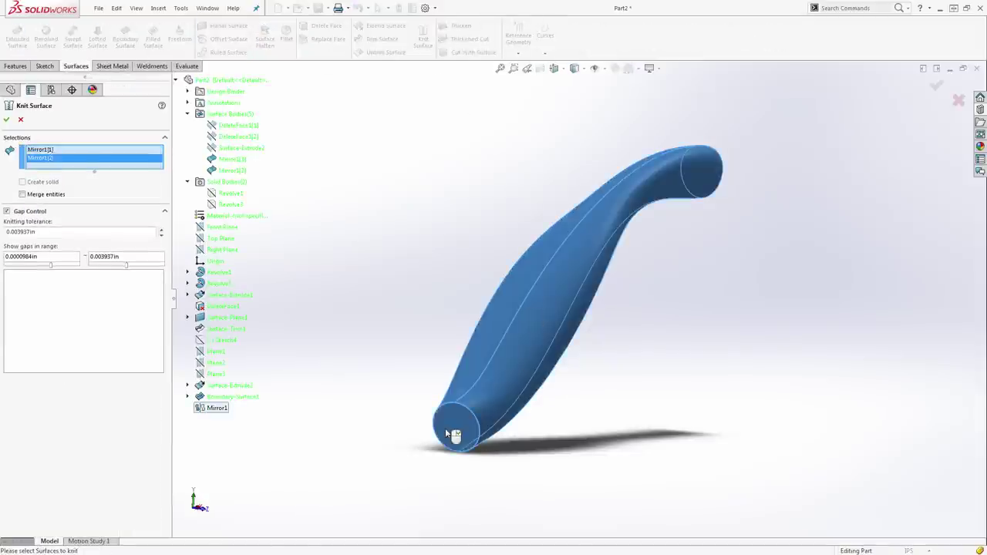
{"action": "left_click", "coordinate": [6, 120]}
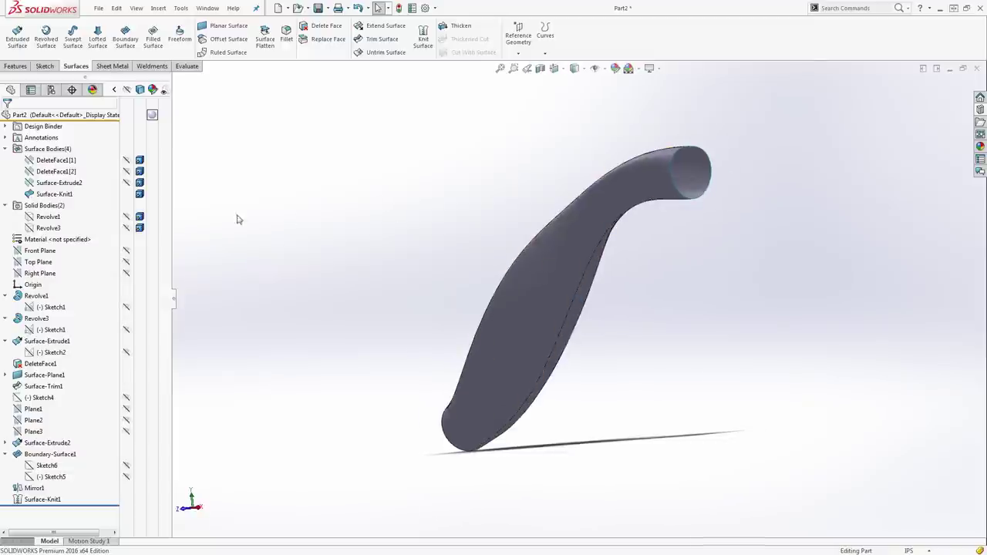
Show the hidden Revolve1 solid body beside the handle and check their alignment from the front
{"action": "middle_click_drag", "start_coordinate": [238, 219], "coordinate": [189, 201]}
{"action": "left_click", "coordinate": [126, 217]}
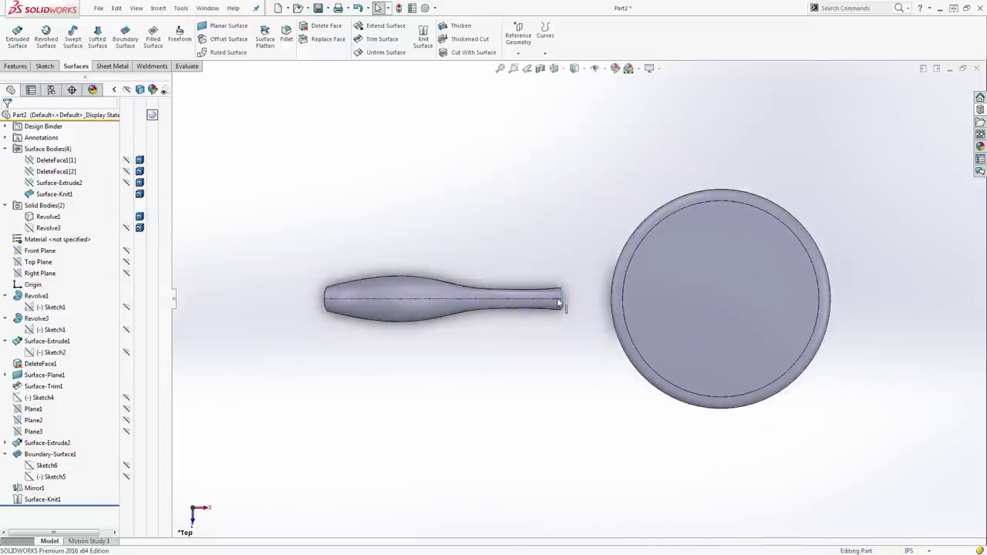
{"action": "key", "text": "ctrl+1"}
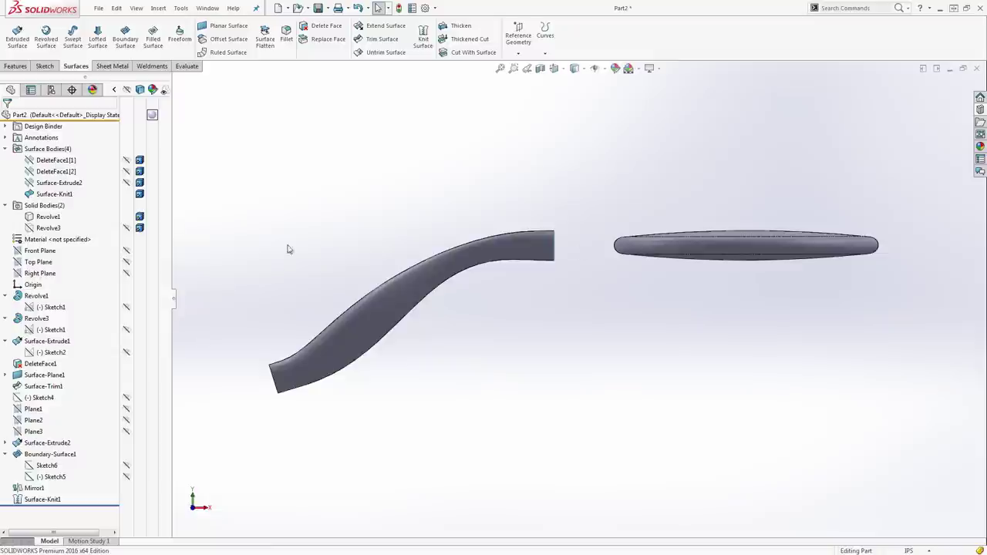
Start a sketch on the Top Plane and draw a horizontal construction line about 5.8 in long from the origin toward the handle
{"action": "left_click", "coordinate": [39, 262]}
{"action": "left_click", "coordinate": [45, 245]}
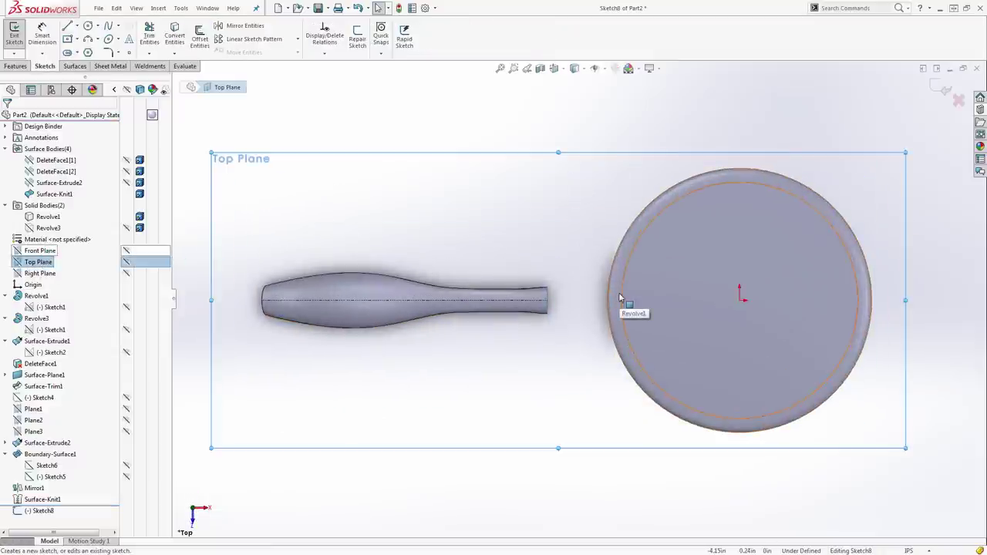
{"action": "key", "text": "l"}
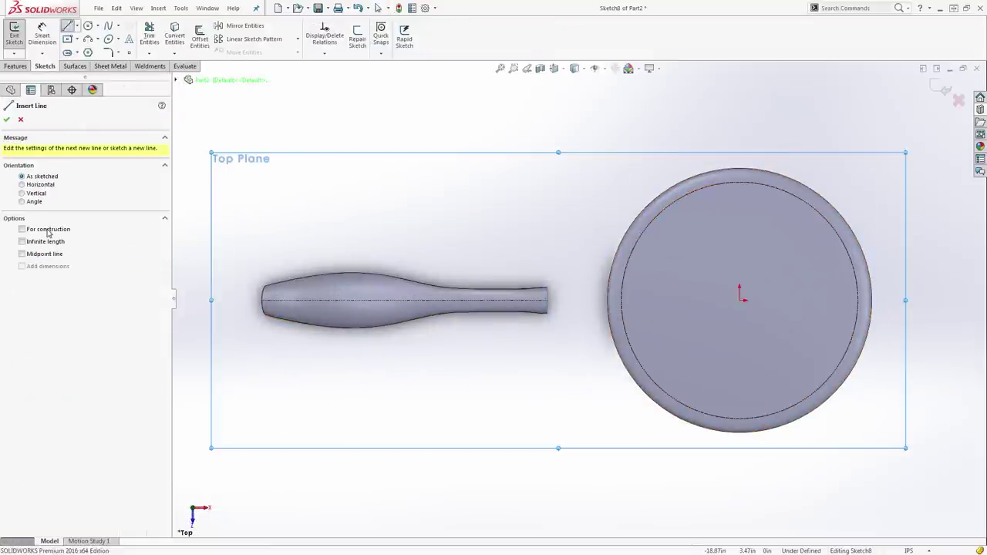
{"action": "left_click", "coordinate": [740, 299]}
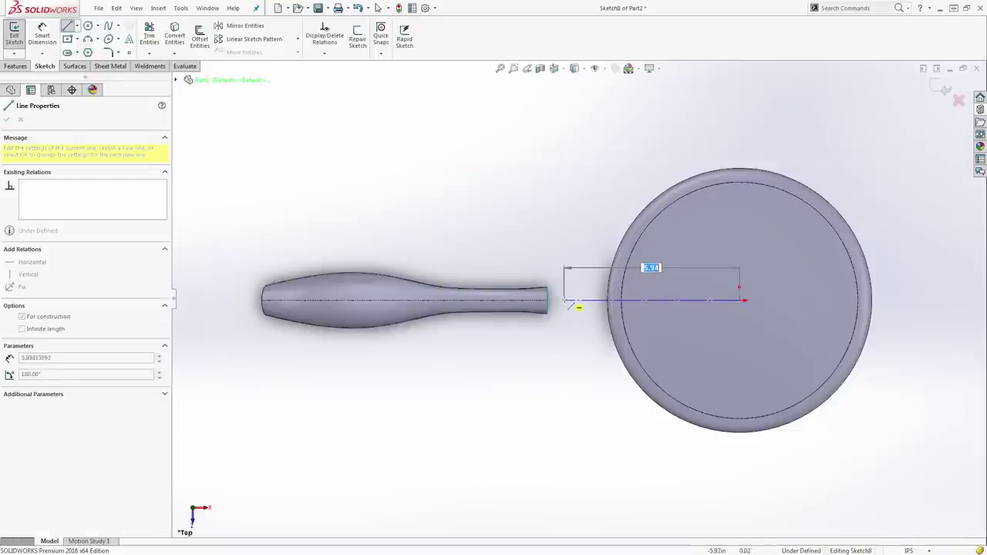
{"action": "double_click", "coordinate": [572, 301]}
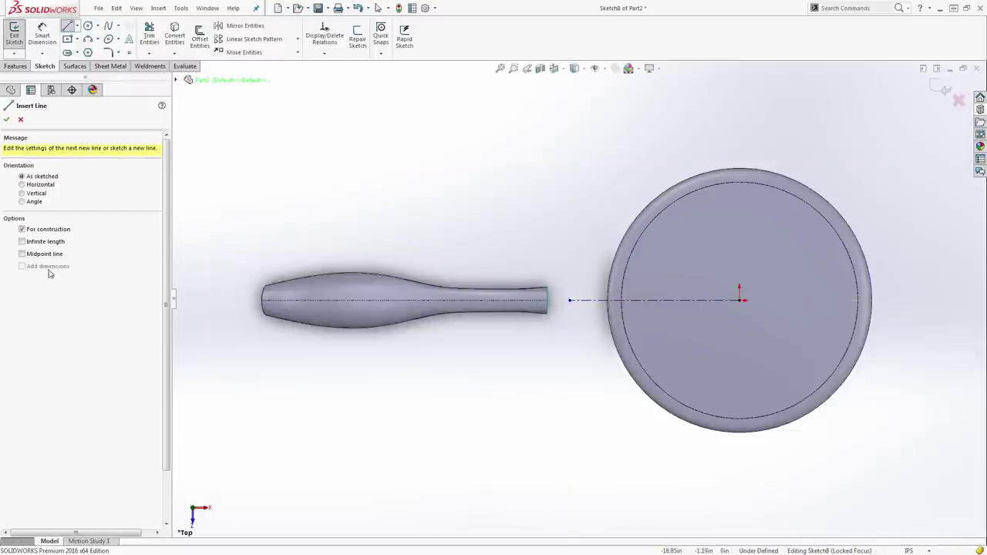
Draw a vertical midpoint construction line about 6.3 in long, centred on the handle-side end of the horizontal construction line
{"action": "left_click", "coordinate": [569, 300]}
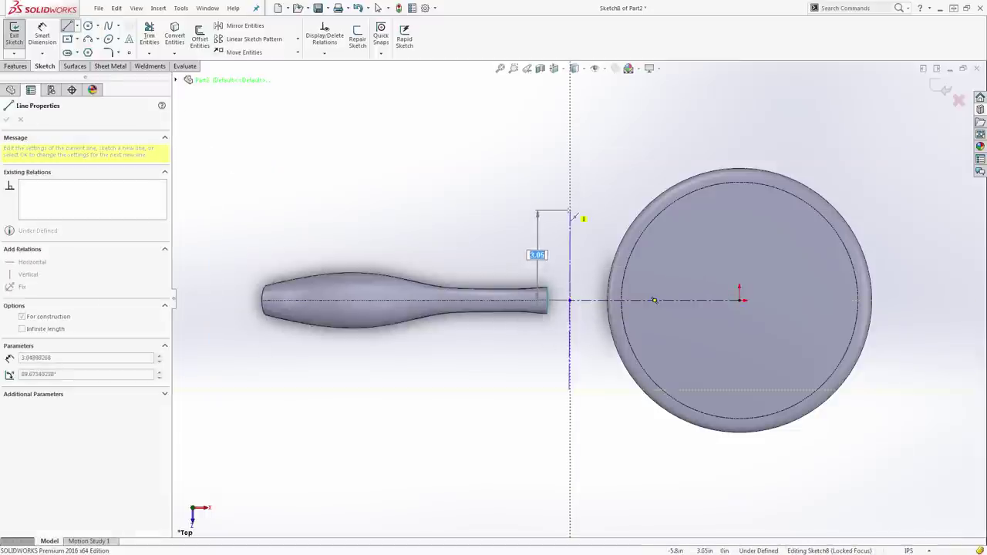
{"action": "left_click", "coordinate": [569, 208]}
{"action": "key", "text": "Escape"}
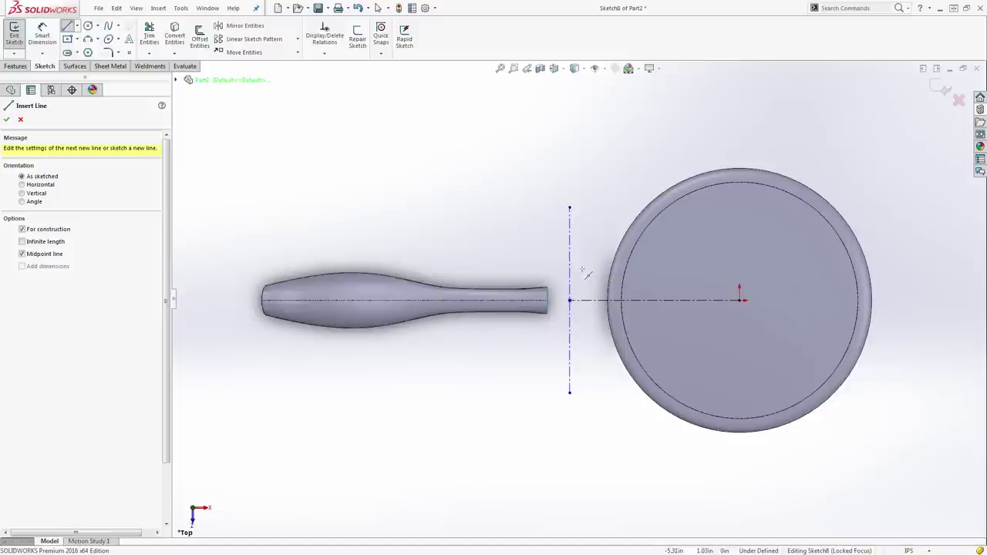
{"action": "key", "text": "Escape"}
{"action": "left_click", "coordinate": [572, 242]}
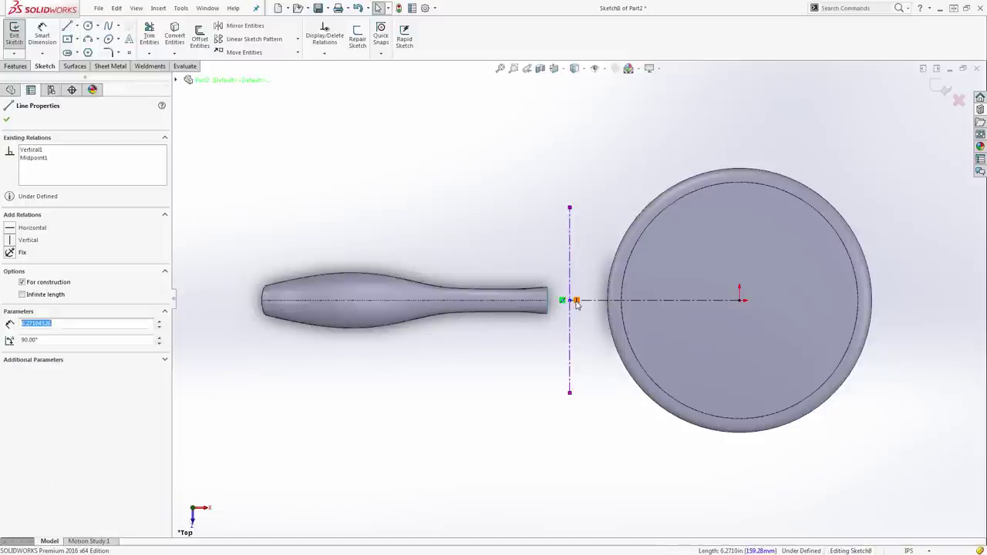
{"action": "left_click", "coordinate": [455, 207]}
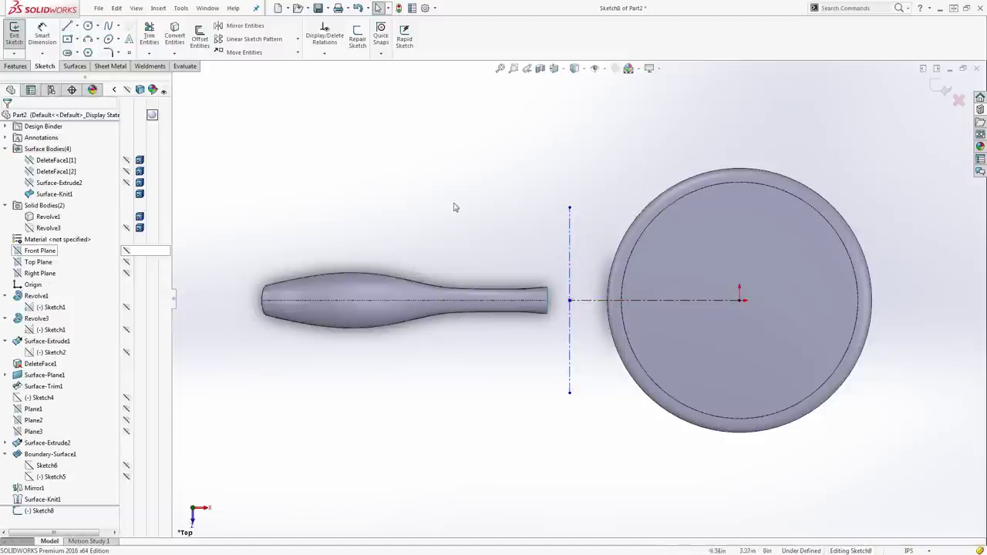
{"action": "left_click", "coordinate": [88, 39]}
{"action": "left_click", "coordinate": [570, 208]}
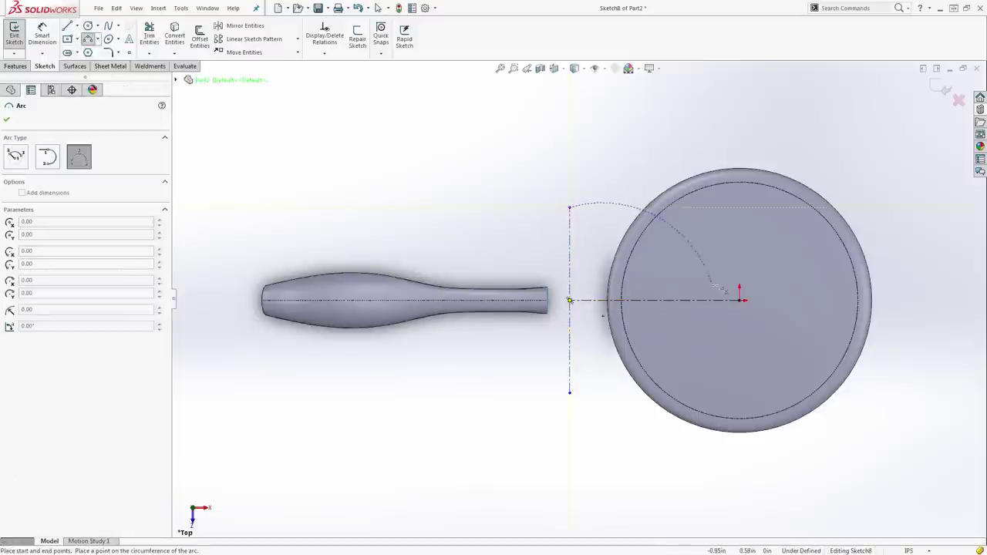
{"action": "left_click", "coordinate": [670, 301]}
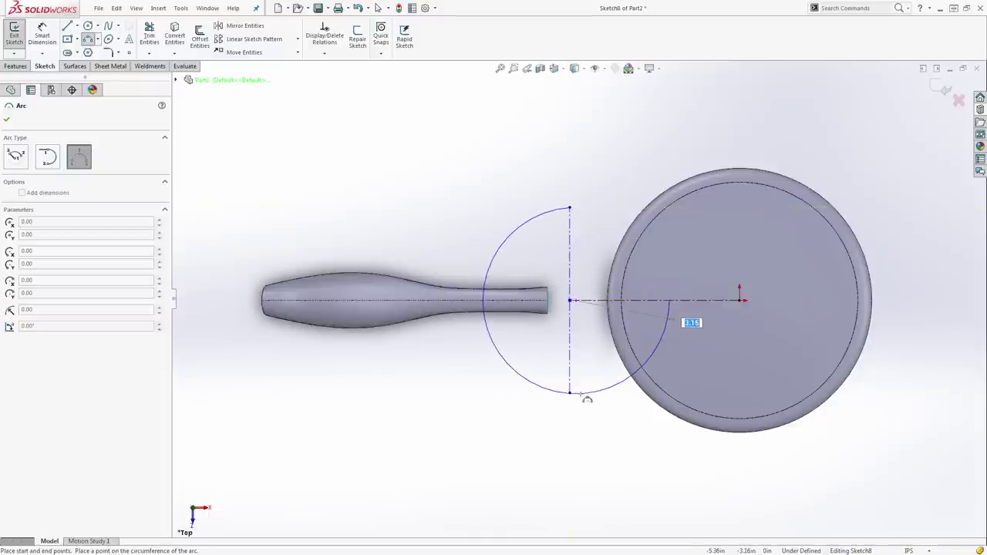
{"action": "key", "text": "Escape"}
Draw a three-point arc between both ends of the vertical construction line, bulging into the round body
{"action": "key", "text": "Return"}
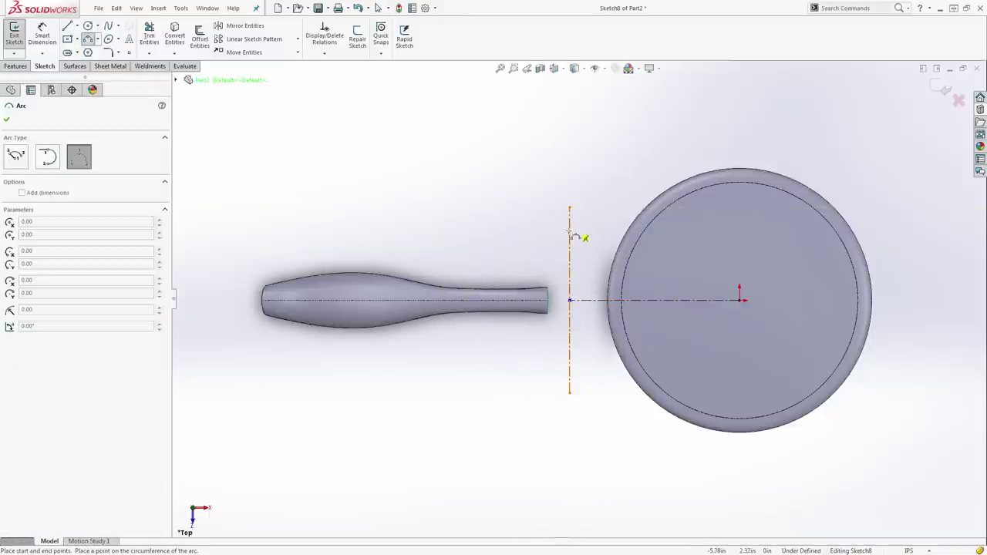
{"action": "left_click", "coordinate": [569, 392]}
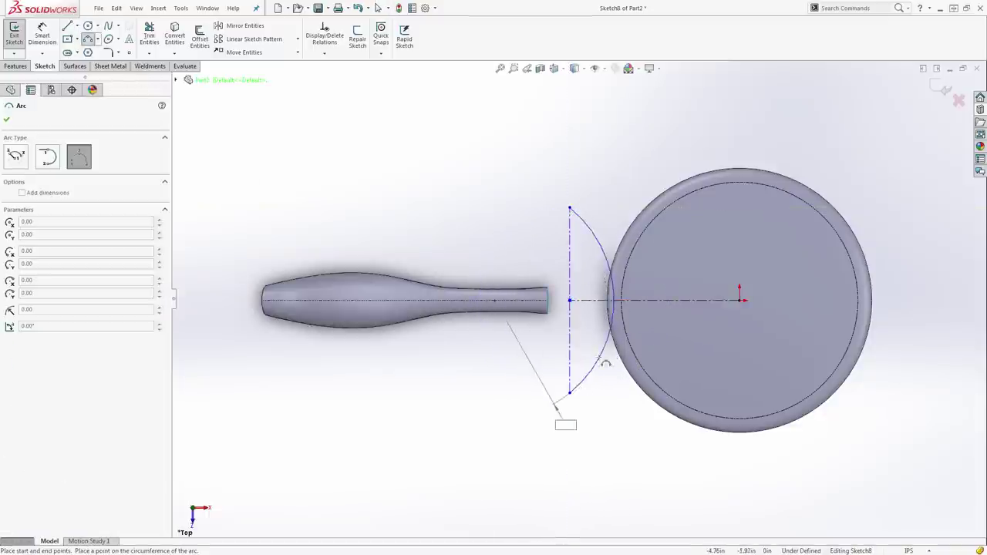
{"action": "left_click", "coordinate": [638, 302]}
{"action": "key", "text": "Escape"}
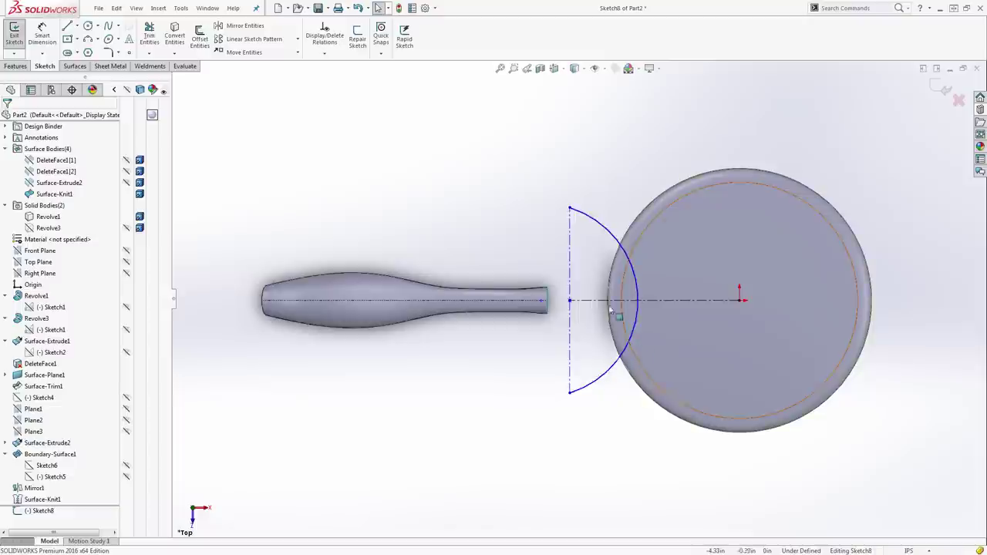
Move the vertical construction line slightly toward the round body, widen the arc to about 3.11 in radius, and exit the sketch
{"action": "mouse_move", "coordinate": [571, 303]}
{"action": "left_mouse_down"}
{"action": "mouse_move", "coordinate": [621, 309]}
{"action": "mouse_move", "coordinate": [573, 303]}
{"action": "left_mouse_up"}
{"action": "left_click", "coordinate": [597, 288]}
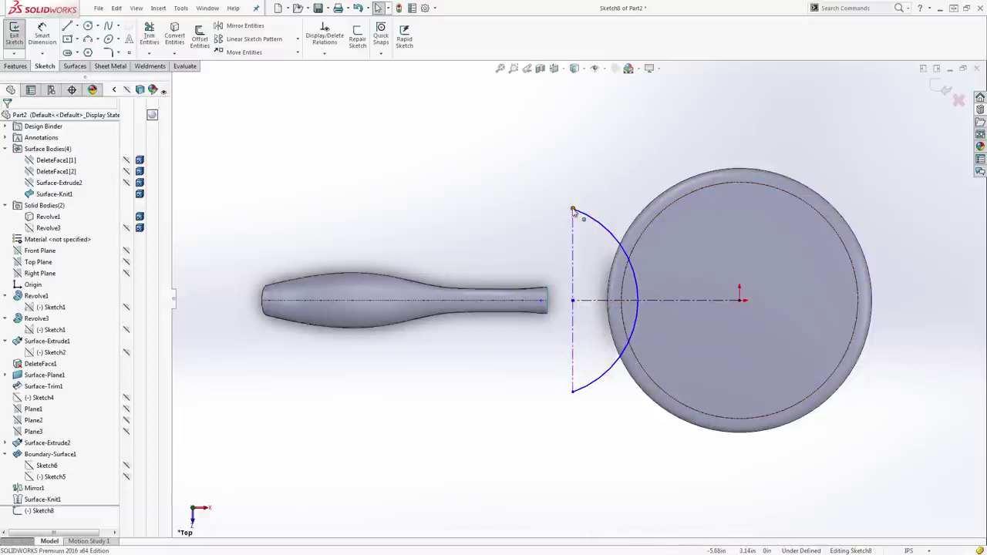
{"action": "left_click_drag", "start_coordinate": [639, 291], "coordinate": [657, 296]}
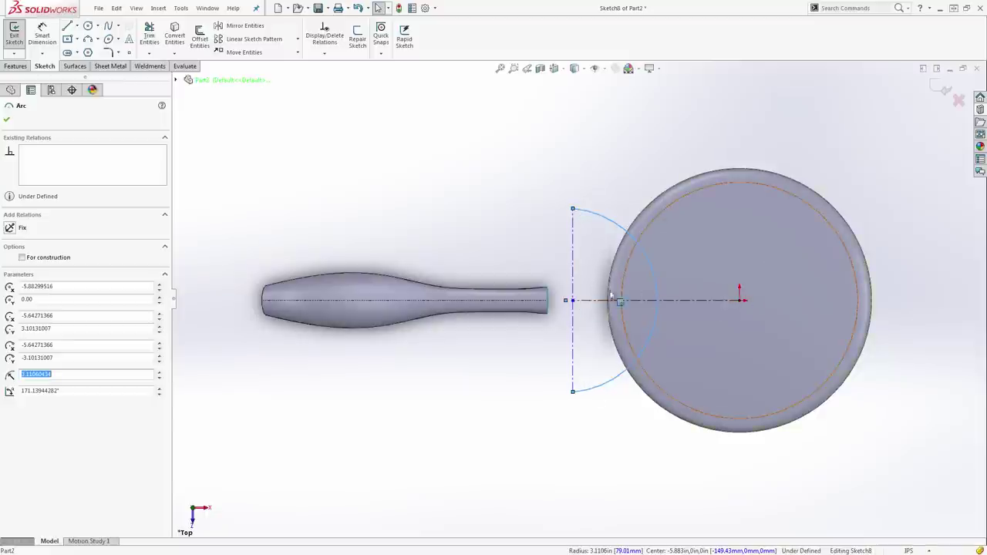
{"action": "left_click", "coordinate": [593, 256]}
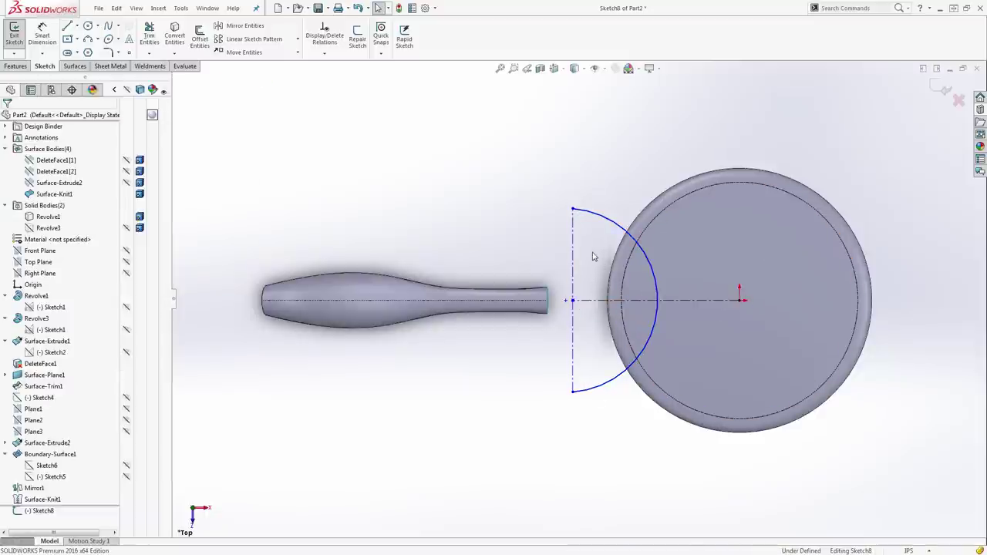
{"action": "left_click", "coordinate": [945, 91]}
Split the Revolve1 body with the arc sketch Sketch8 and consume the cut piece on the handle side
{"action": "mouse_move", "coordinate": [656, 359]}
{"action": "middle_mouse_down"}
{"action": "mouse_move", "coordinate": [647, 314]}
{"action": "mouse_move", "coordinate": [654, 255]}
{"action": "mouse_move", "coordinate": [637, 255]}
{"action": "middle_mouse_up"}
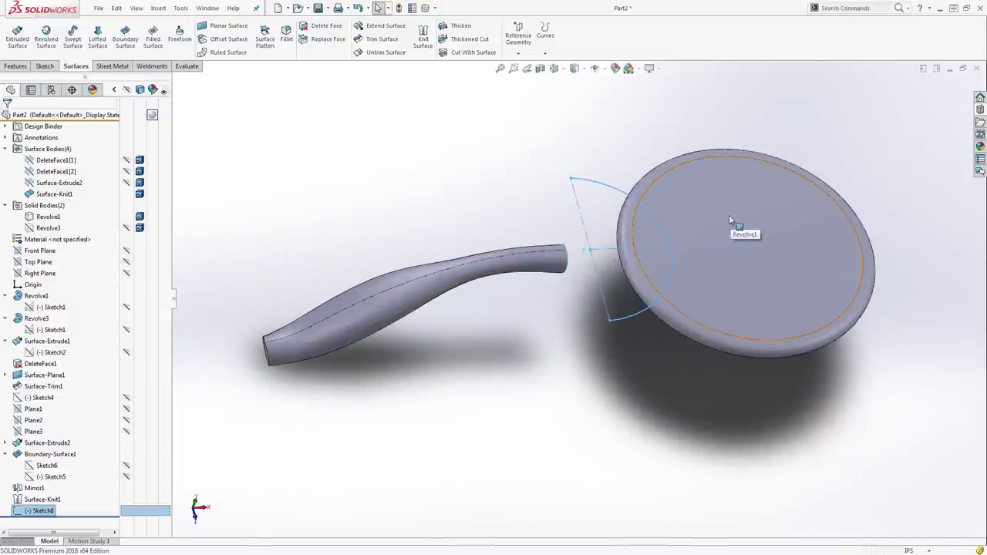
{"action": "left_click", "coordinate": [24, 65]}
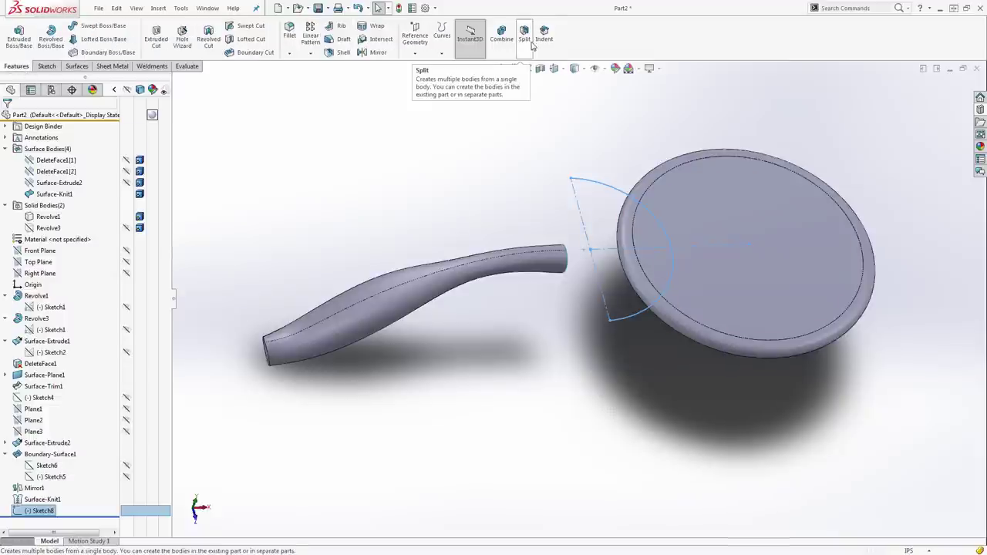
{"action": "left_click", "coordinate": [179, 8]}
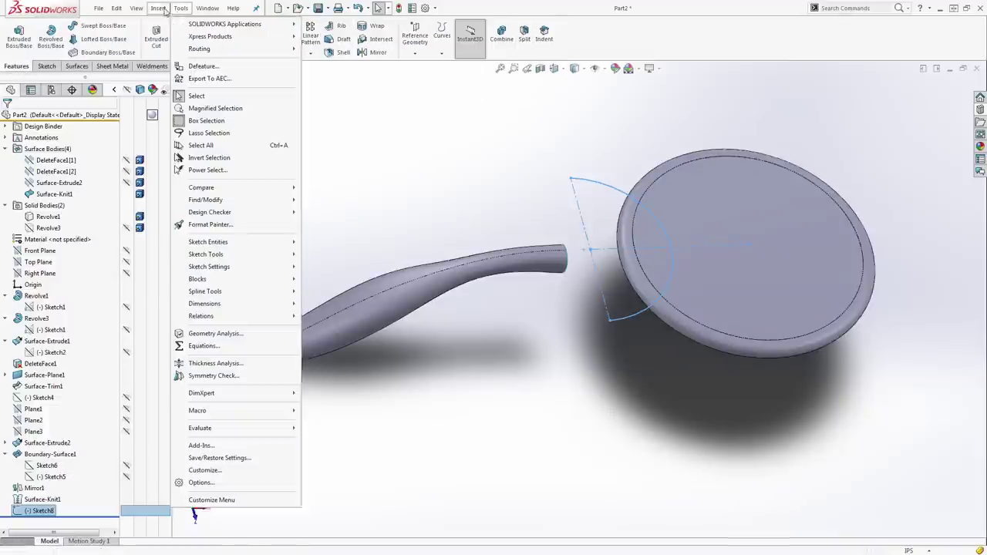
{"action": "mouse_move", "coordinate": [164, 10]}
{"action": "mouse_move", "coordinate": [172, 51]}
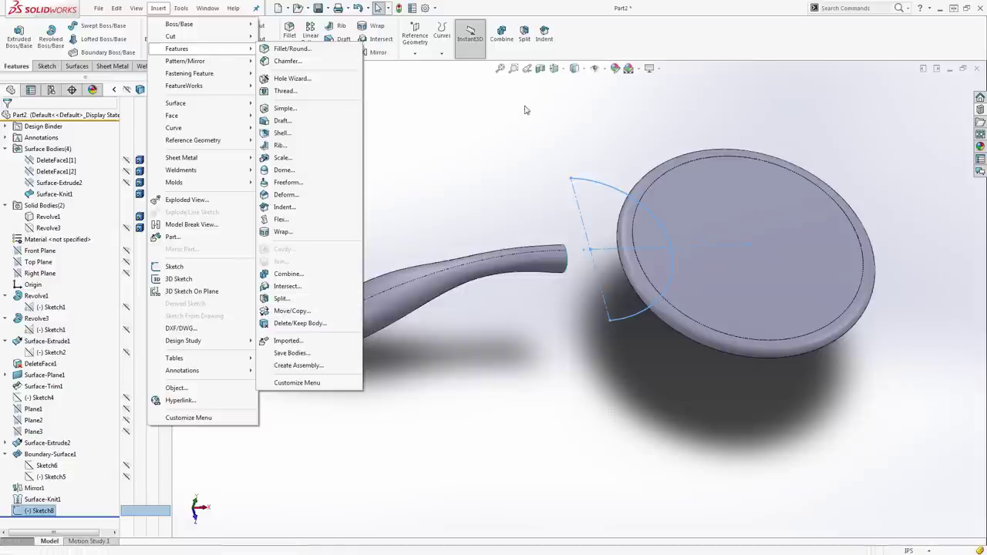
{"action": "left_click", "coordinate": [526, 34]}
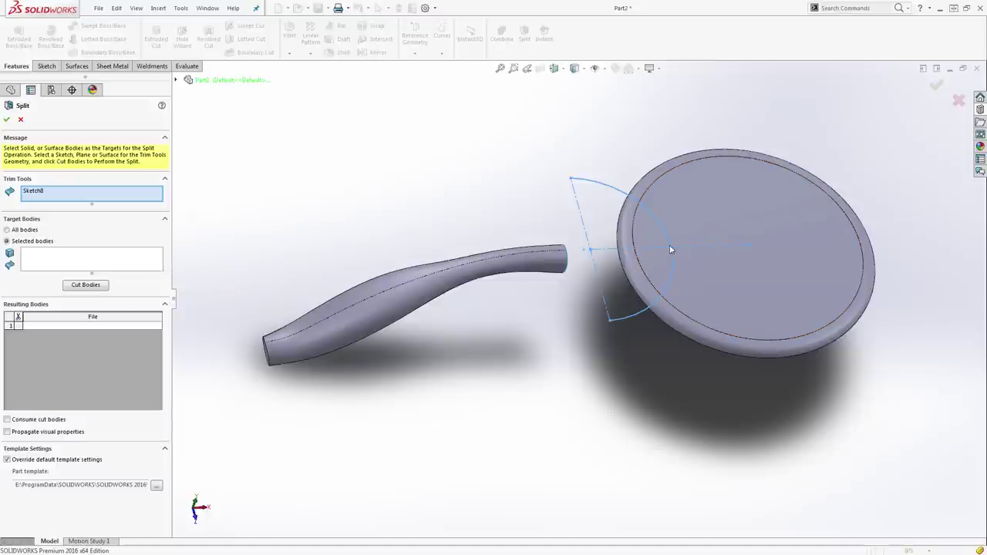
{"action": "left_click", "coordinate": [92, 266]}
{"action": "left_click", "coordinate": [661, 224]}
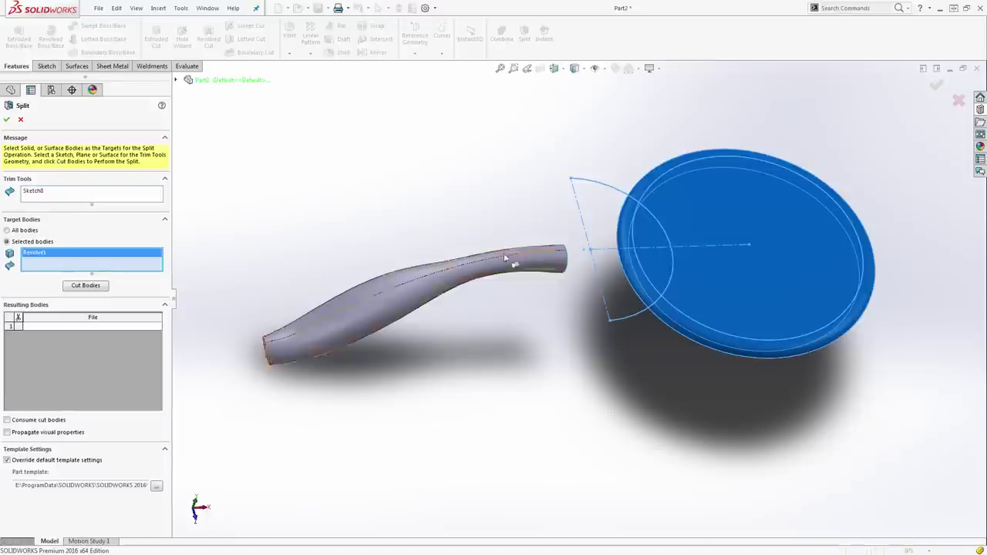
{"action": "left_click", "coordinate": [103, 286]}
{"action": "left_click", "coordinate": [651, 236]}
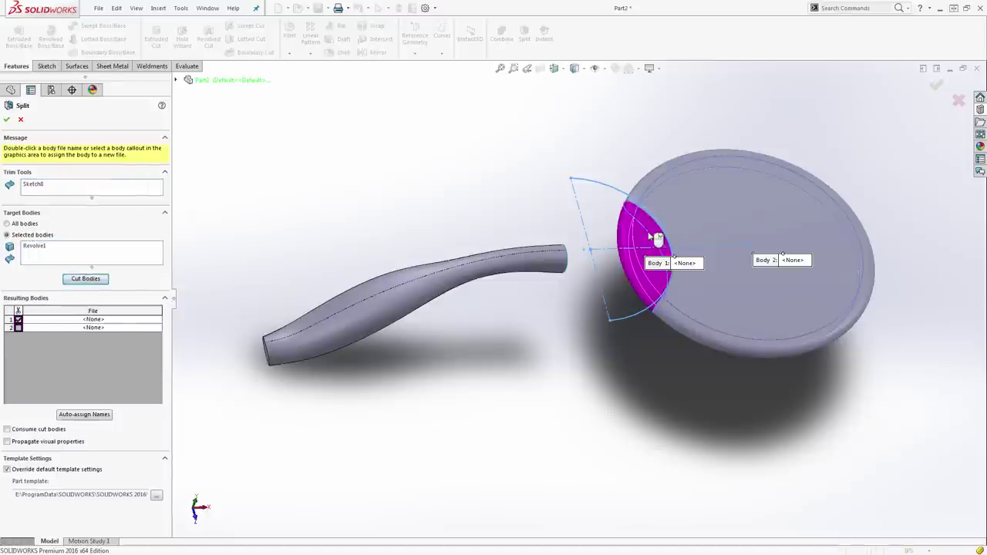
{"action": "left_click", "coordinate": [26, 434]}
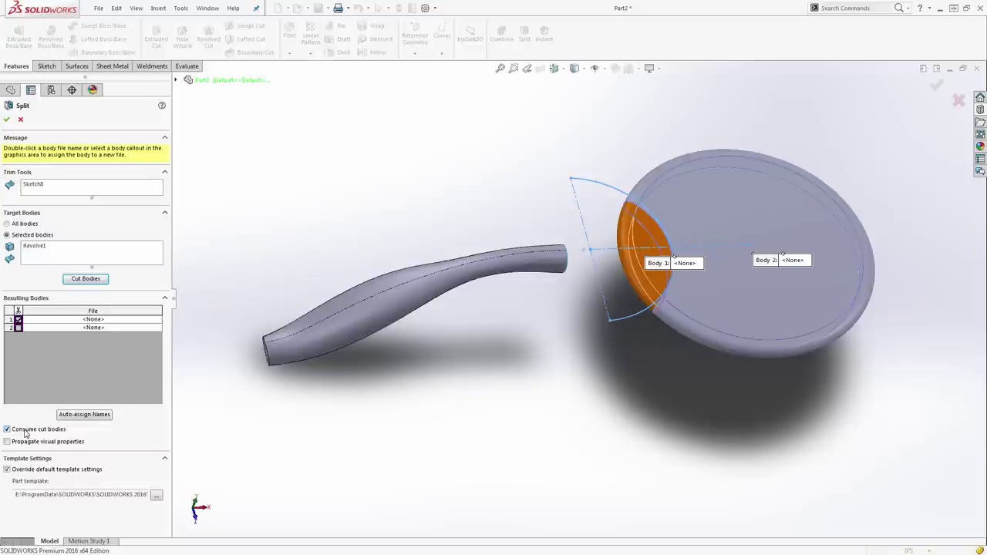
{"action": "left_click", "coordinate": [7, 120]}
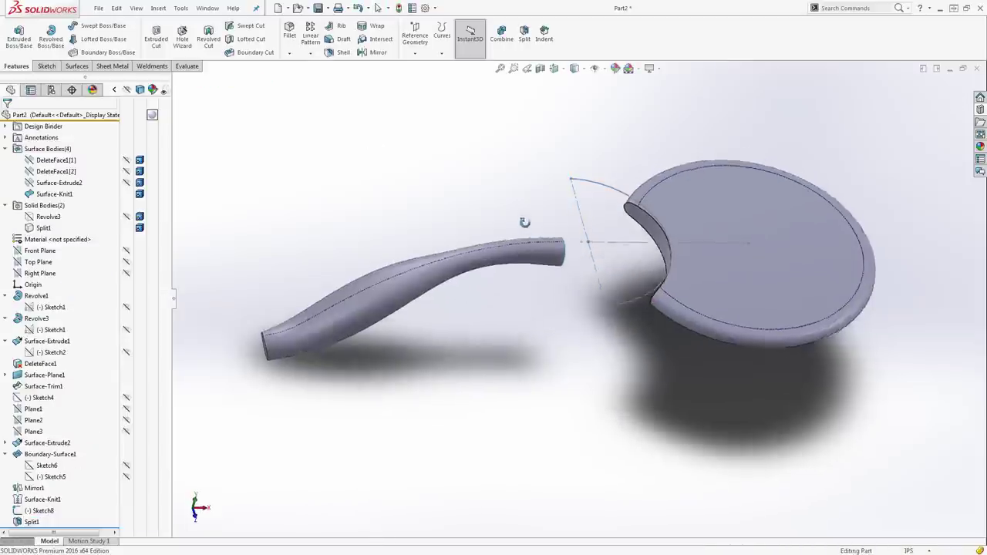
Delete the concave cut face of the round body with the Delete option
{"action": "middle_click_drag", "start_coordinate": [524, 220], "coordinate": [599, 230]}
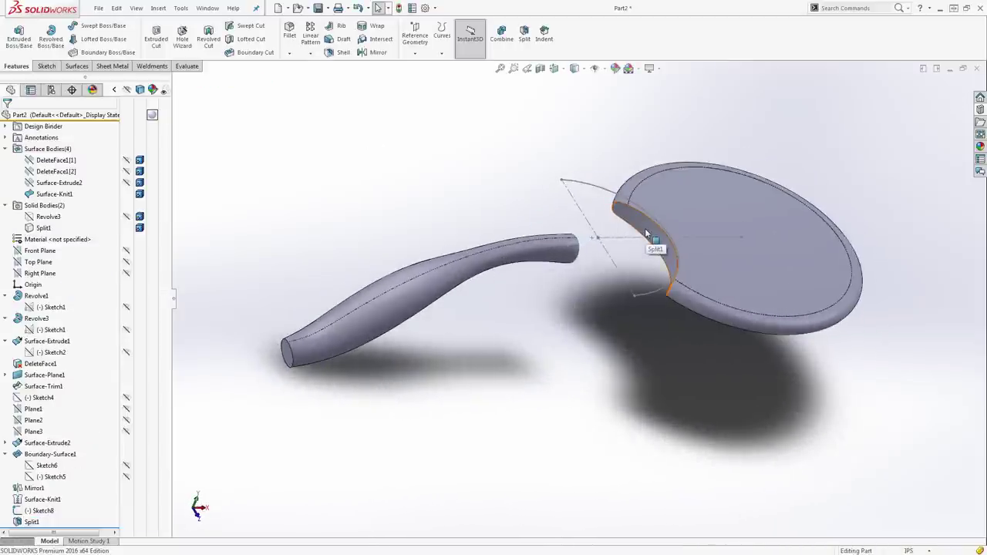
{"action": "left_click", "coordinate": [112, 66]}
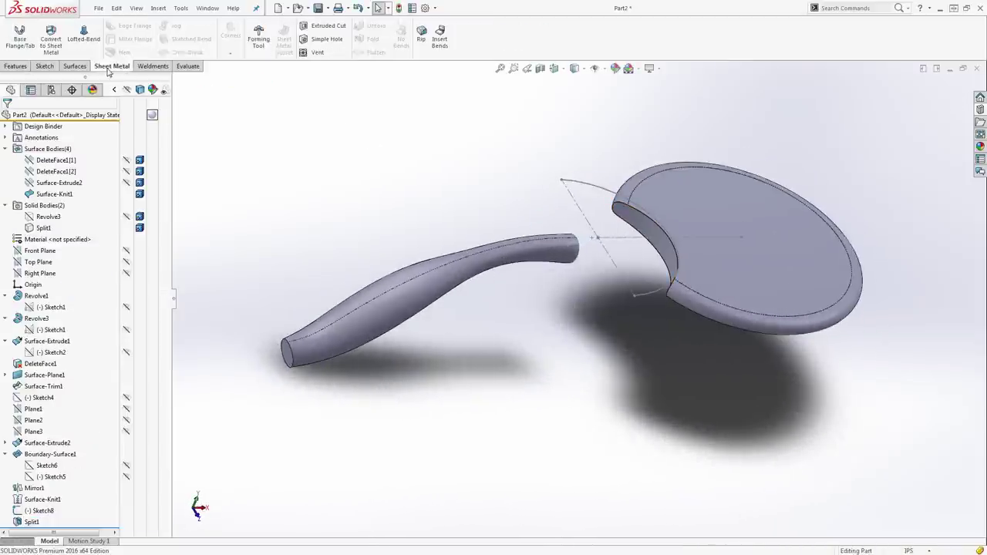
{"action": "left_click", "coordinate": [77, 66]}
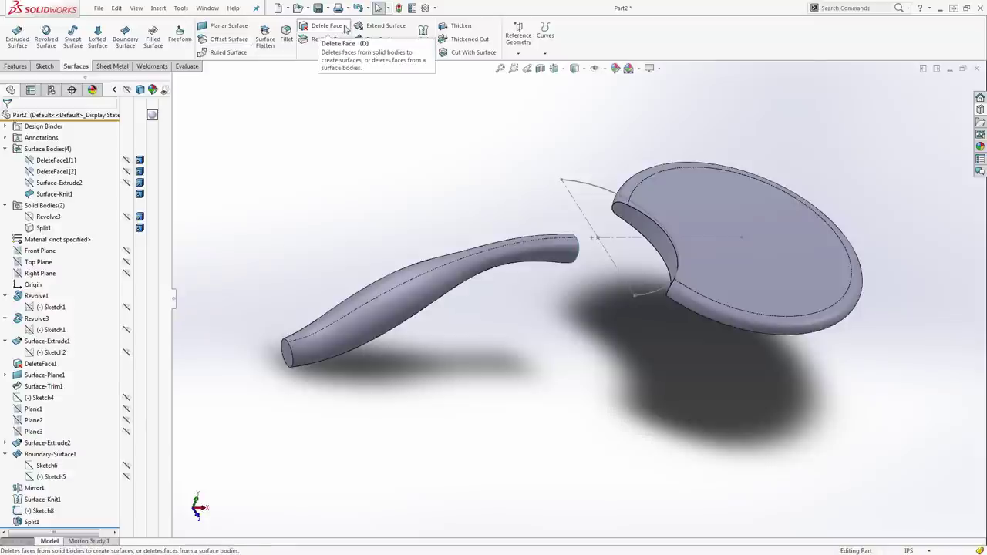
{"action": "left_click", "coordinate": [321, 26]}
{"action": "left_click", "coordinate": [640, 224]}
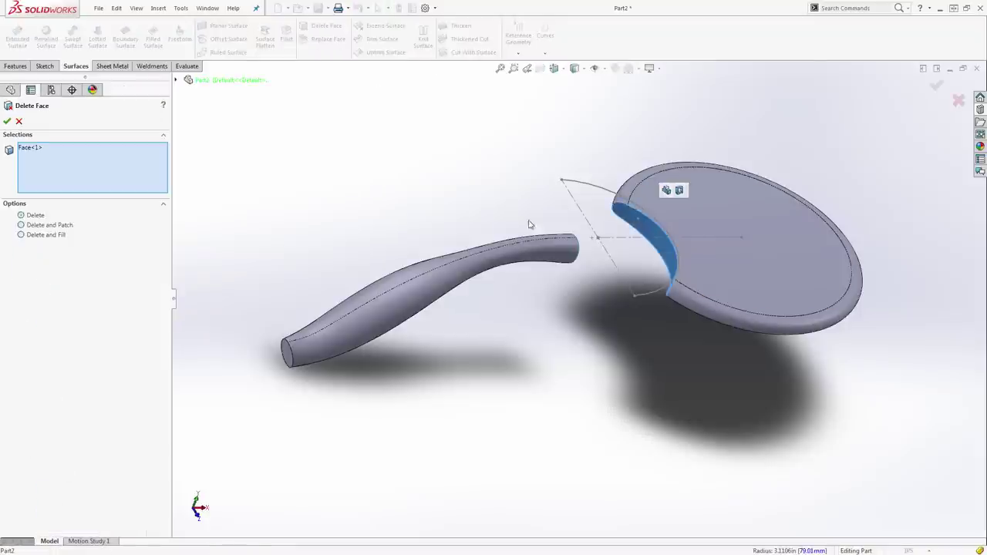
{"action": "left_click", "coordinate": [6, 122]}
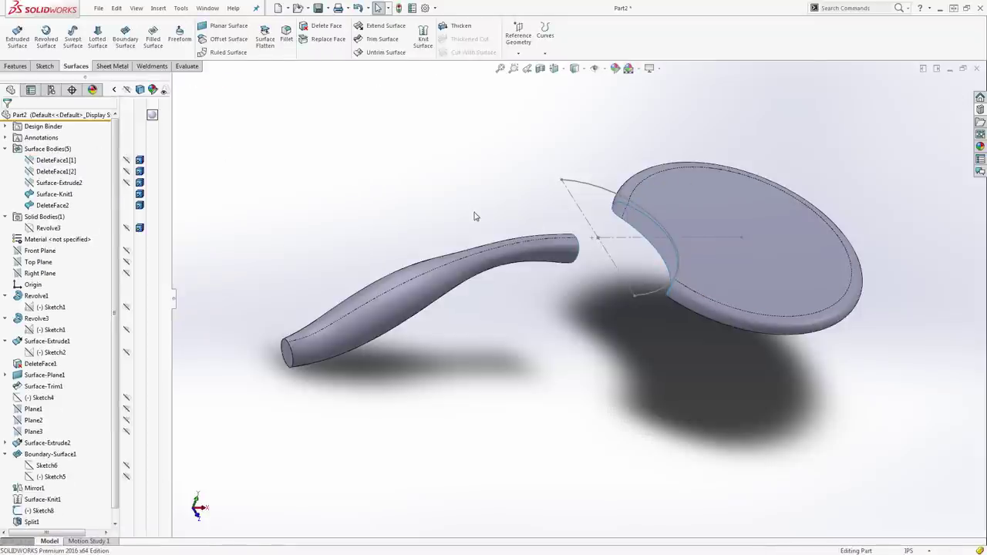
Hide the arc sketch Sketch8 that was used for the split
{"action": "middle_click_drag", "start_coordinate": [475, 217], "coordinate": [459, 234]}
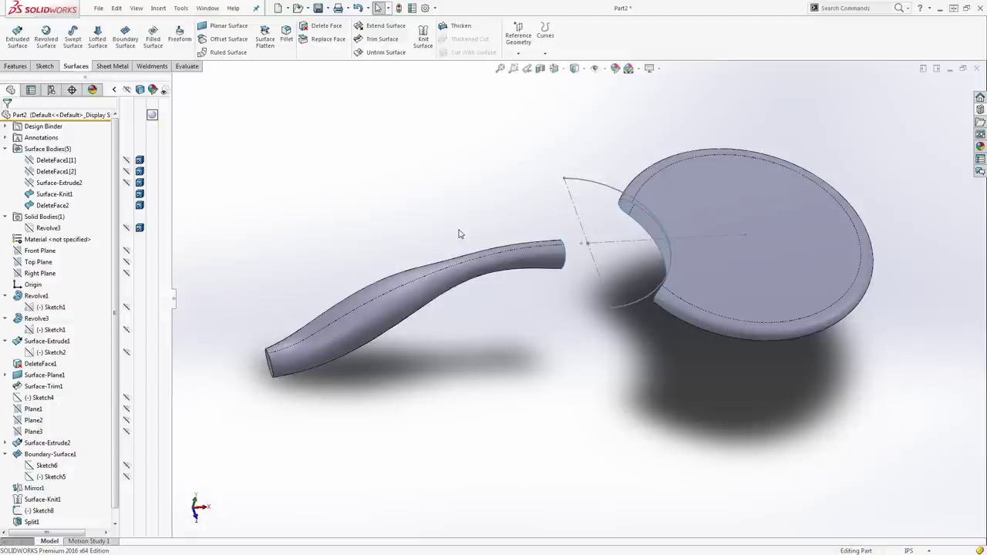
{"action": "left_click", "coordinate": [589, 181]}
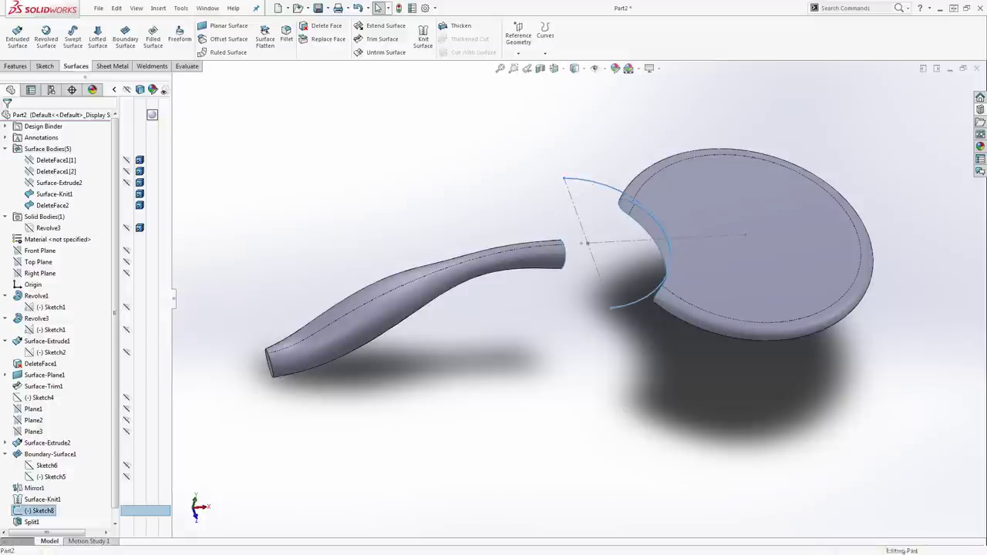
{"action": "left_click", "coordinate": [545, 53]}
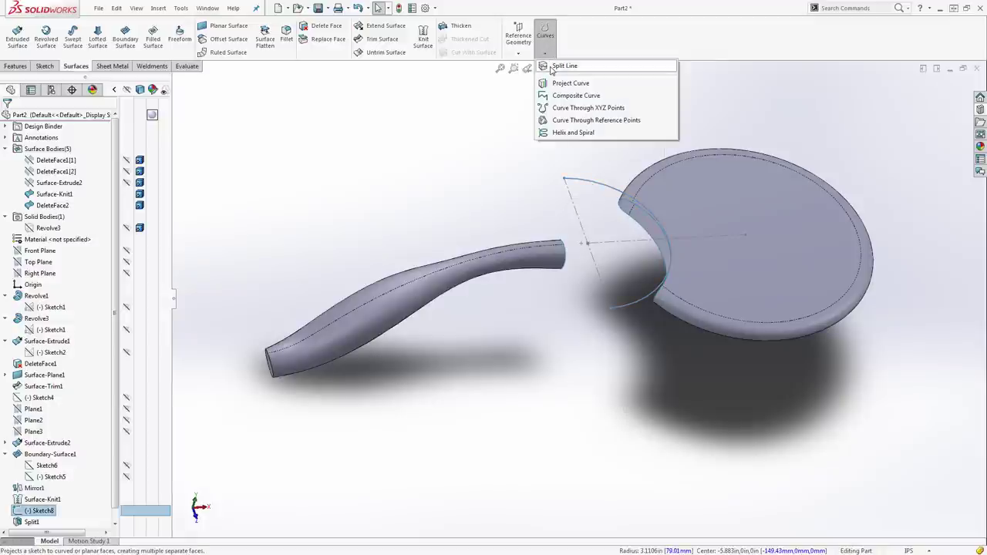
{"action": "left_click", "coordinate": [588, 165]}
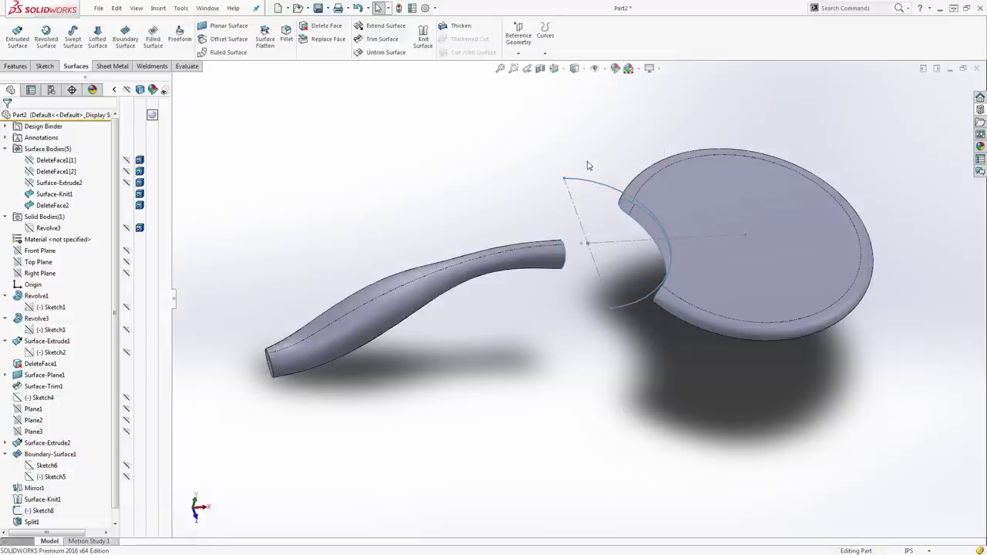
{"action": "left_click", "coordinate": [592, 184]}
{"action": "left_click", "coordinate": [633, 153]}
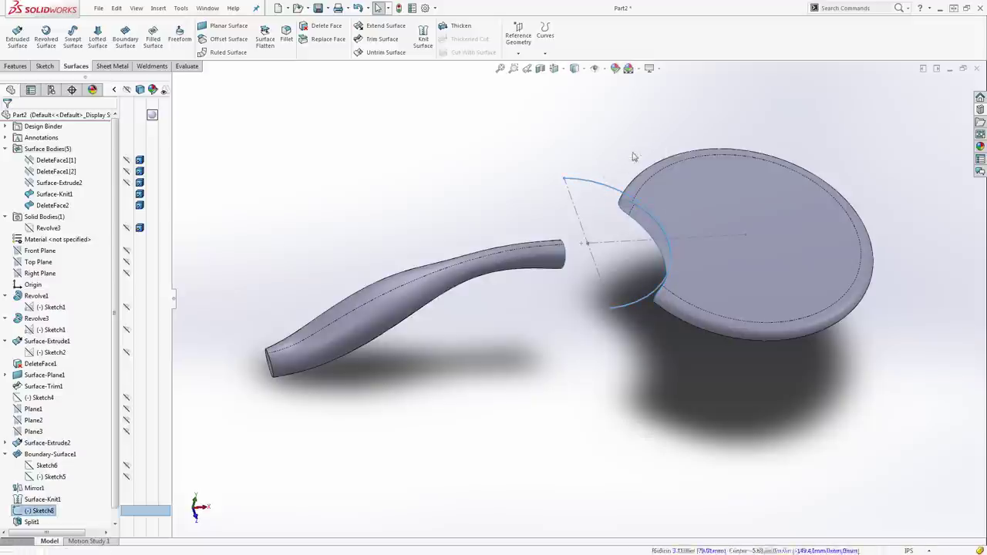
{"action": "middle_click_drag", "start_coordinate": [574, 132], "coordinate": [591, 152]}
{"action": "mouse_move", "coordinate": [632, 214]}
{"action": "middle_mouse_down"}
{"action": "mouse_move", "coordinate": [642, 209]}
{"action": "mouse_move", "coordinate": [634, 222]}
{"action": "middle_mouse_up"}
Edit Sketch8 and shorten its vertical construction line to about 4.12 in, shrinking the attached arc with it
{"action": "key", "text": "ctrl+5"}
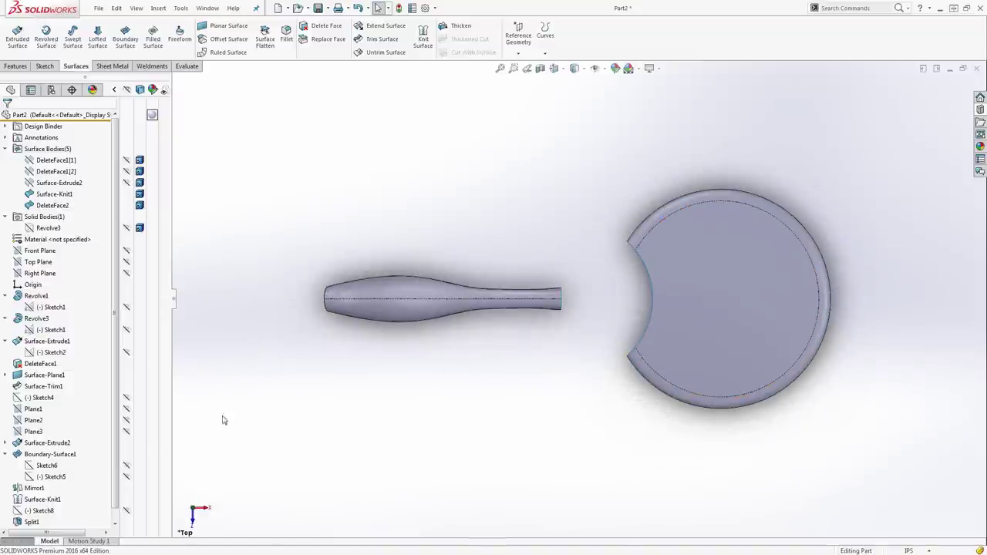
{"action": "scroll", "coordinate": [54, 432], "scroll_direction": "down", "scroll_amount": 1}
{"action": "left_click", "coordinate": [43, 499]}
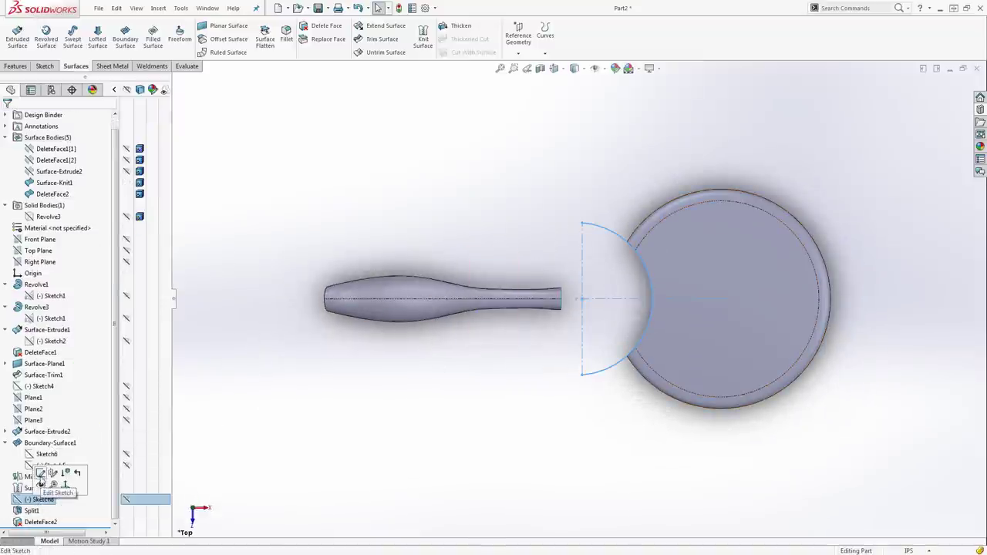
{"action": "left_click", "coordinate": [41, 475]}
{"action": "left_click_drag", "start_coordinate": [582, 225], "coordinate": [584, 248]}
{"action": "key", "text": "Escape"}
Dimension the horizontal construction line from the origin to 5.50 in
{"action": "key", "text": "s"}
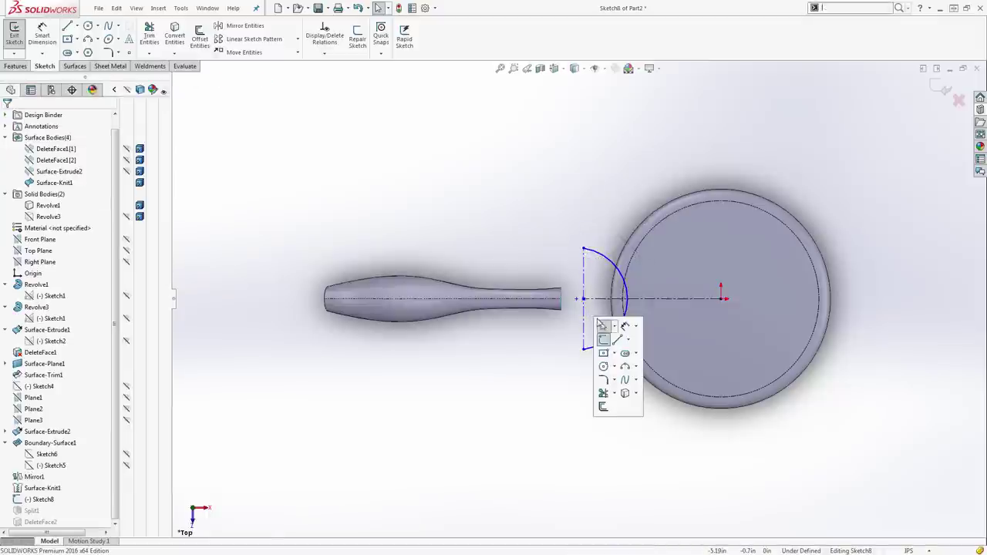
{"action": "left_click", "coordinate": [624, 326]}
{"action": "left_click", "coordinate": [605, 303]}
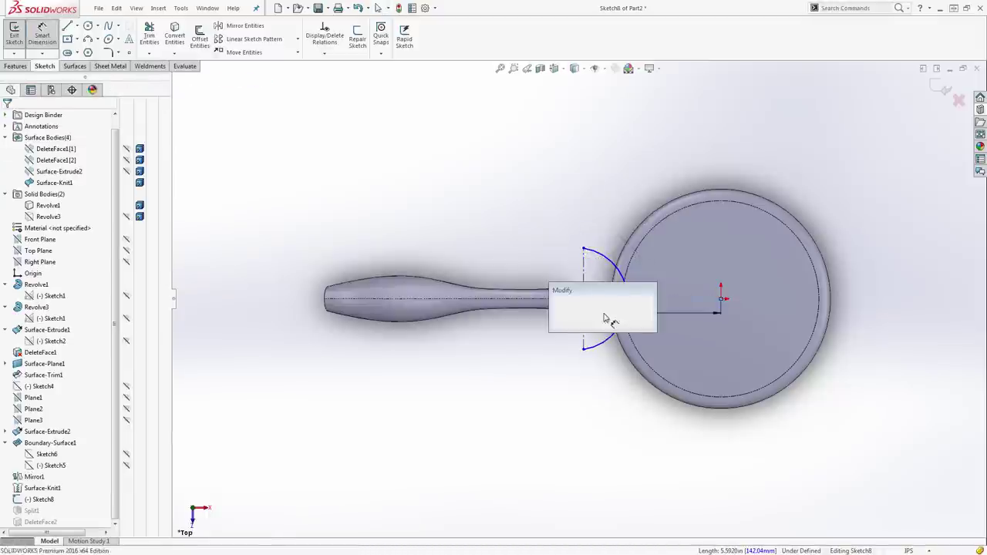
{"action": "left_click", "coordinate": [612, 319]}
{"action": "key", "text": "Return"}
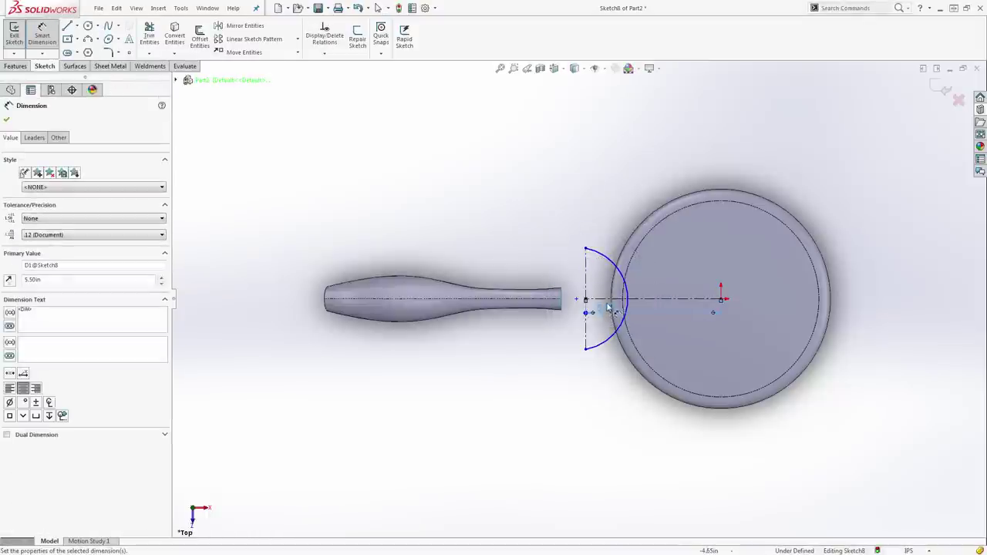
{"action": "key", "text": "Escape"}
Reshape the arc farther into the round body to a radius of about 2.09 in and exit the sketch to rebuild
{"action": "left_click", "coordinate": [628, 299]}
{"action": "left_click_drag", "start_coordinate": [646, 299], "coordinate": [654, 297]}
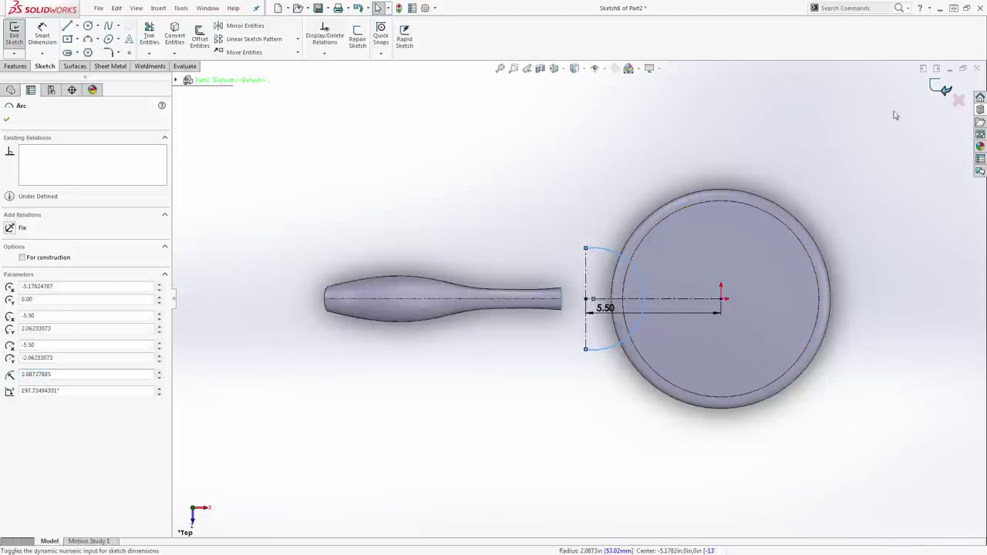
{"action": "left_click", "coordinate": [942, 89]}
{"action": "middle_click_drag", "start_coordinate": [626, 400], "coordinate": [595, 375]}
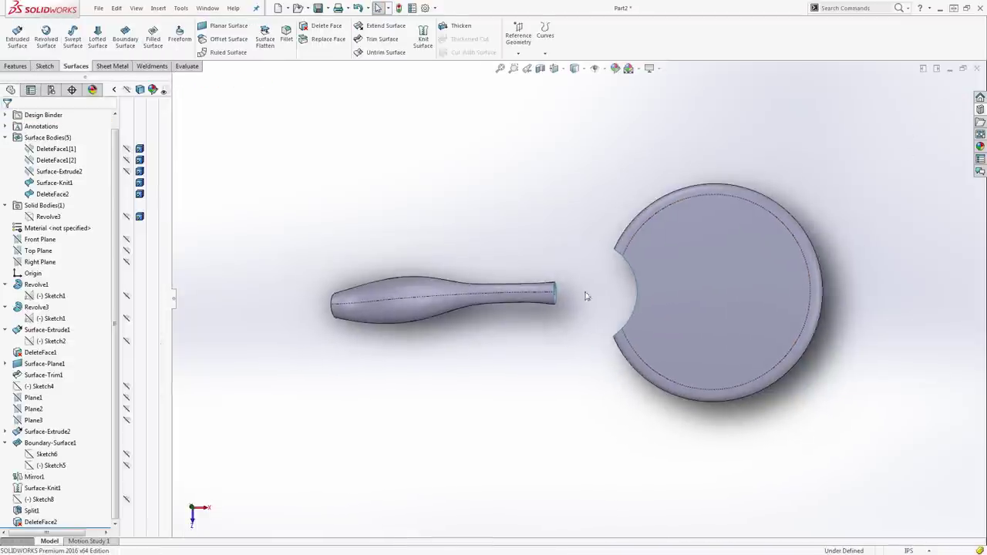
{"action": "scroll", "coordinate": [621, 285], "scroll_direction": "down", "scroll_amount": 3}
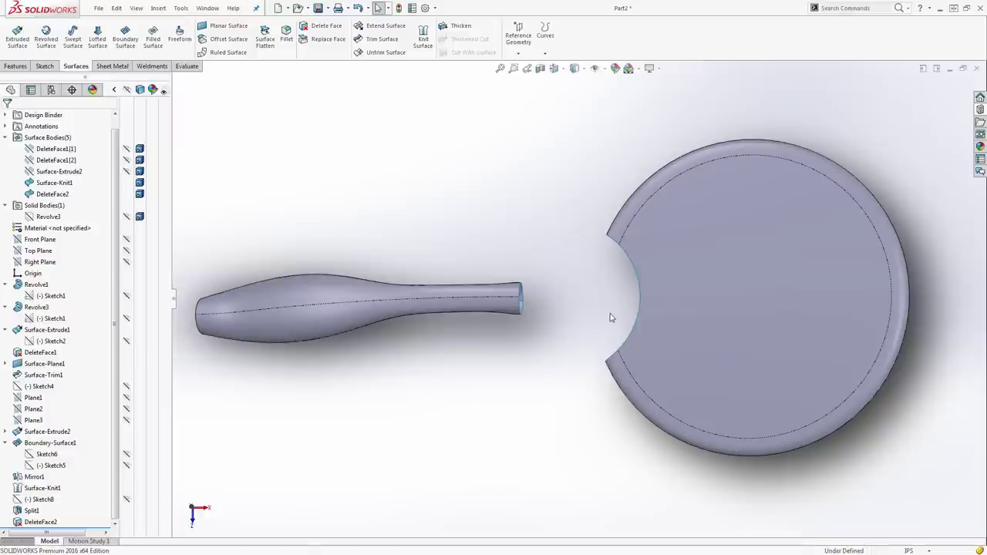
Split the round body's top and bottom faces along the Front Plane with an intersection split line
{"action": "scroll", "coordinate": [44, 238], "scroll_direction": "up", "scroll_amount": 1}
{"action": "left_click", "coordinate": [42, 253]}
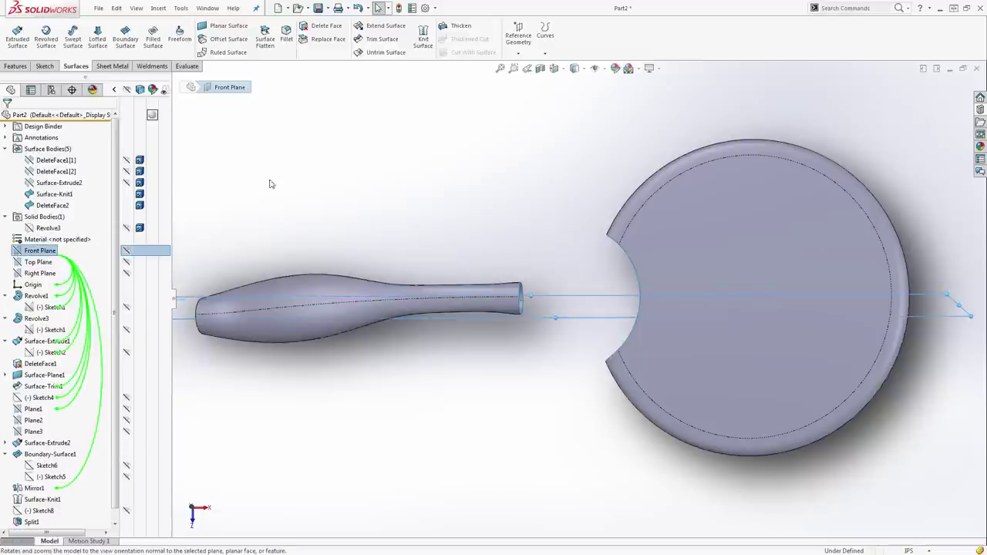
{"action": "left_click", "coordinate": [544, 53]}
{"action": "left_click", "coordinate": [551, 68]}
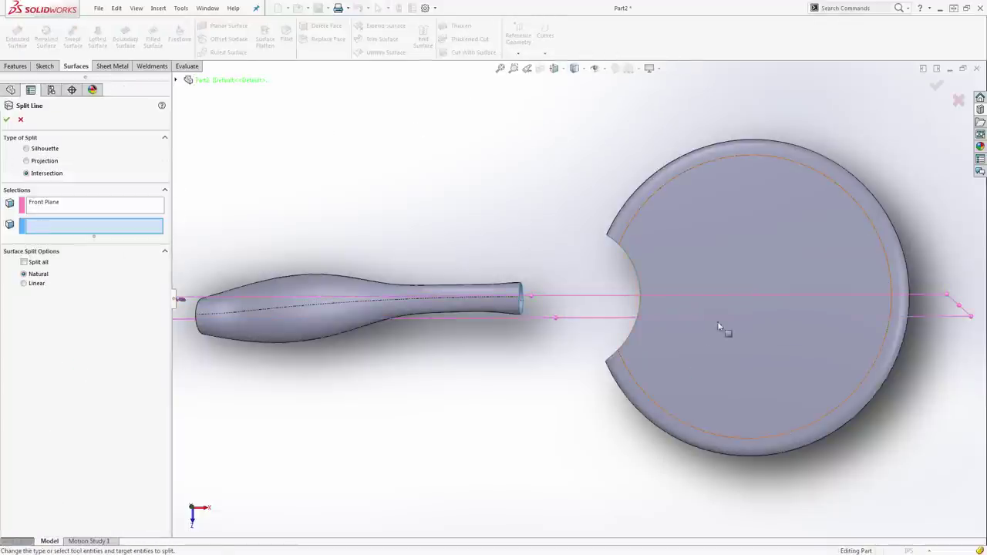
{"action": "left_click", "coordinate": [727, 284]}
{"action": "middle_click_drag", "start_coordinate": [727, 284], "coordinate": [551, 234]}
{"action": "left_click", "coordinate": [685, 283]}
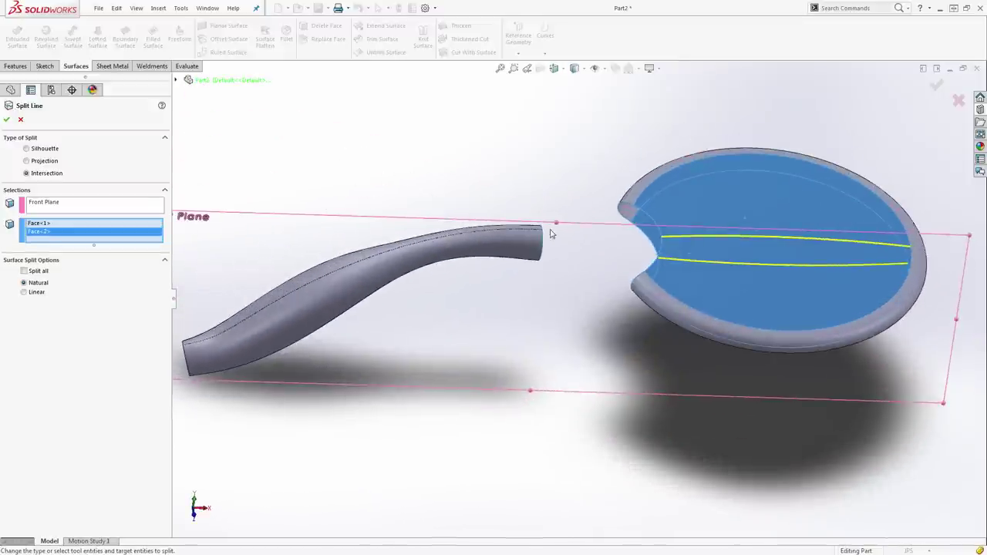
{"action": "left_click", "coordinate": [960, 83]}
{"action": "middle_click_drag", "start_coordinate": [707, 119], "coordinate": [692, 260]}
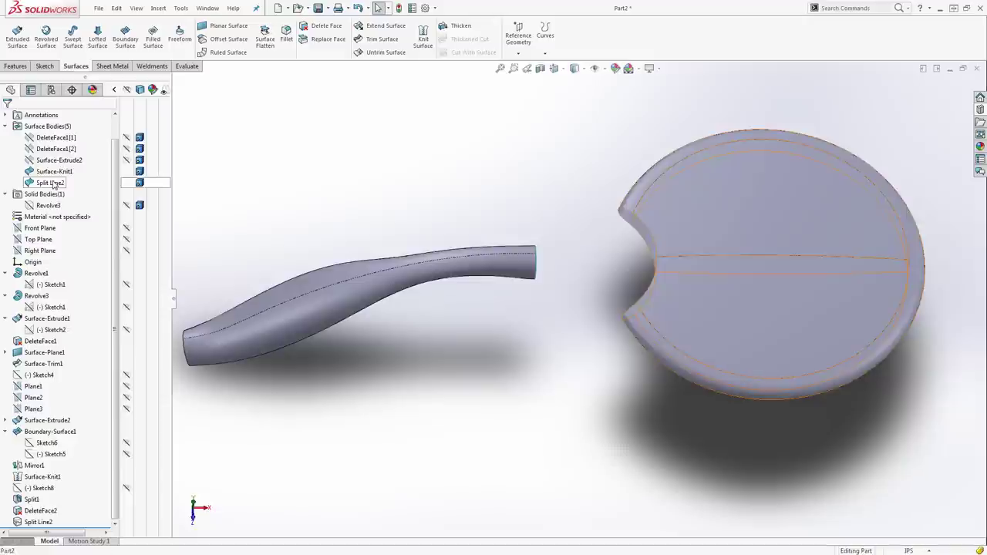
{"action": "left_click", "coordinate": [656, 267]}
{"action": "middle_click_drag", "start_coordinate": [656, 270], "coordinate": [523, 198]}
{"action": "left_click", "coordinate": [483, 185]}
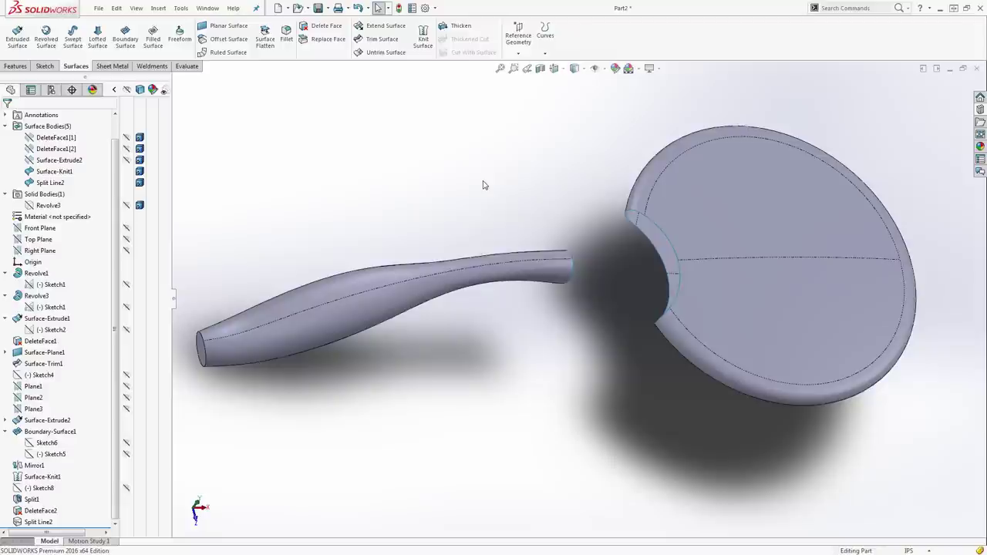
Sketch a Bezier style spline about 3.43 in long on the Front Plane, from the handle's upper end edge to the round body's split line
{"action": "left_click", "coordinate": [40, 228]}
{"action": "left_click", "coordinate": [40, 218]}
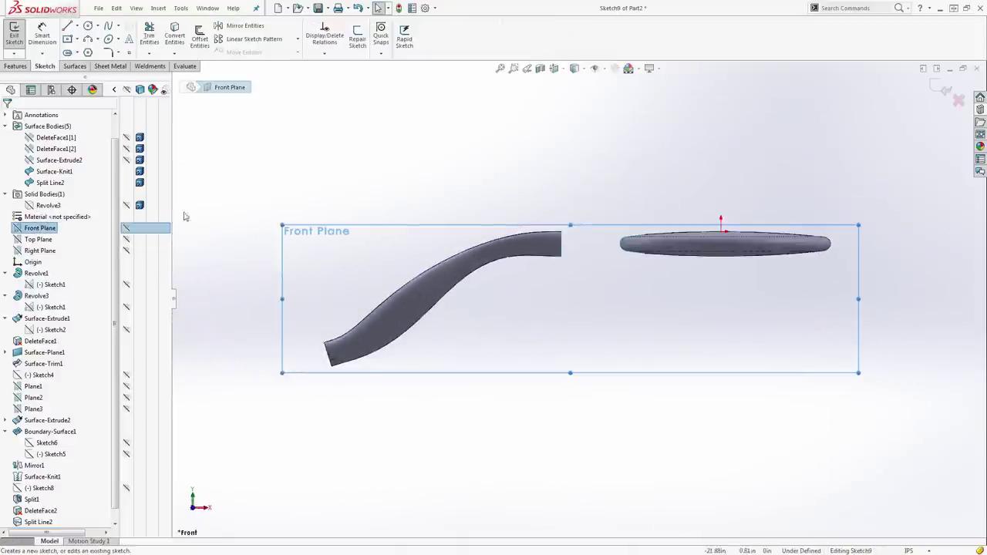
{"action": "left_click", "coordinate": [622, 189]}
{"action": "scroll", "coordinate": [607, 208], "scroll_direction": "down", "scroll_amount": 5}
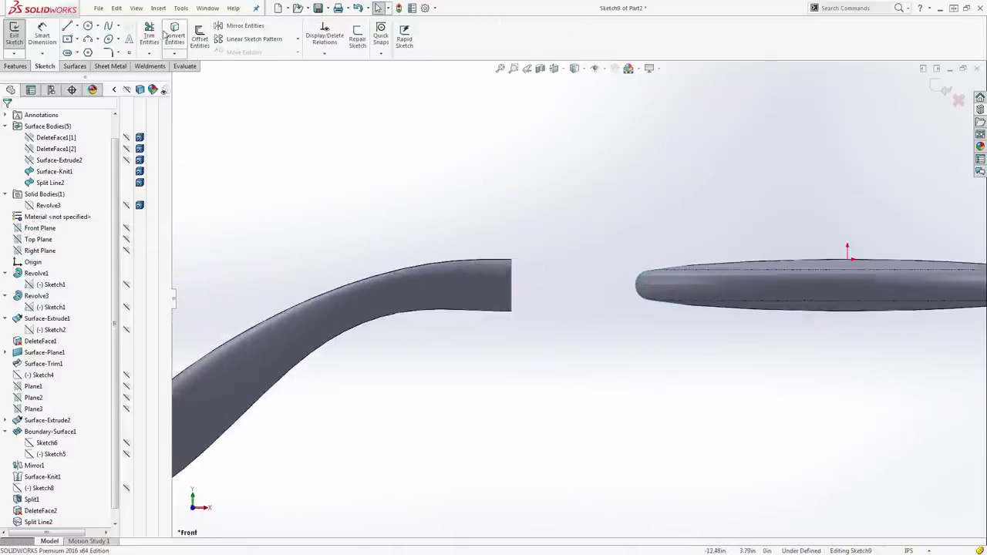
{"action": "left_click", "coordinate": [118, 26]}
{"action": "left_click", "coordinate": [131, 46]}
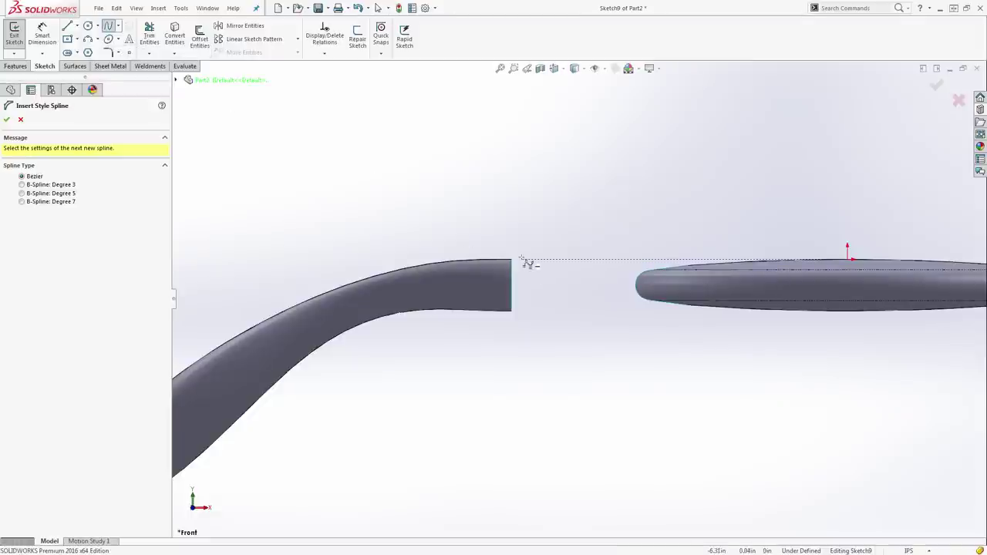
{"action": "middle_click_drag", "start_coordinate": [522, 267], "coordinate": [524, 284]}
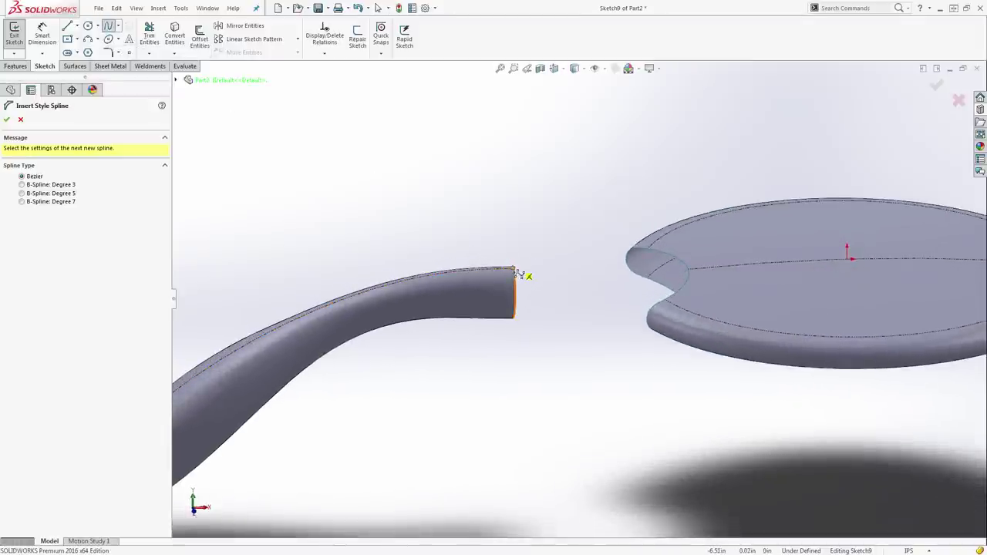
{"action": "key", "text": "Escape"}
{"action": "left_click", "coordinate": [553, 264]}
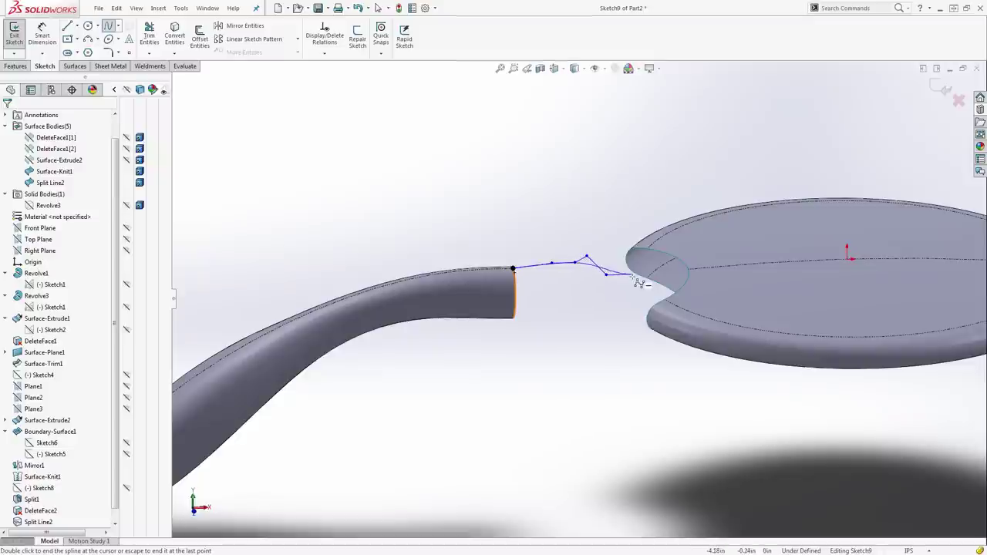
{"action": "double_click", "coordinate": [693, 275]}
Make the spline's last control segment tangent to the split line edge on the round body's face
{"action": "scroll", "coordinate": [644, 281], "scroll_direction": "down", "scroll_amount": 5}
{"action": "left_click", "coordinate": [631, 278]}
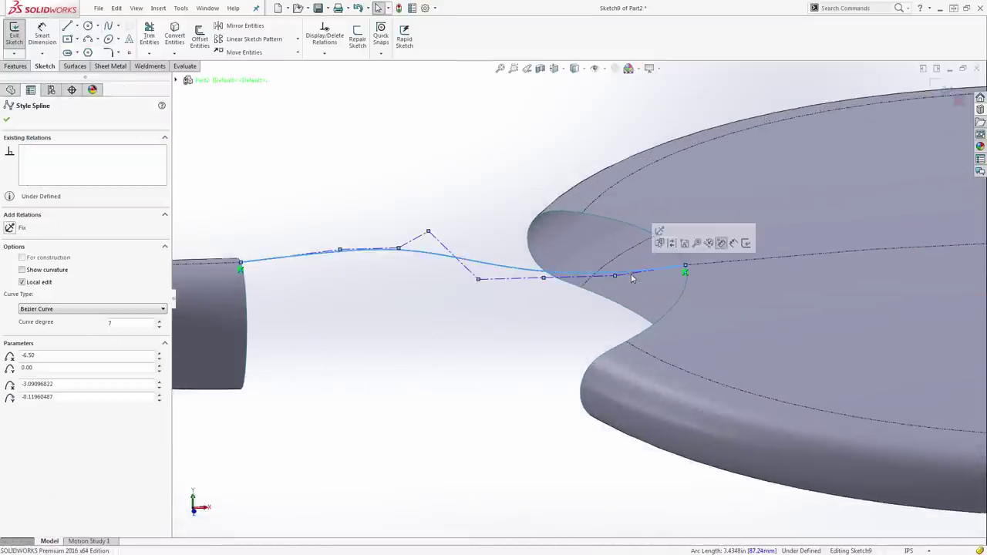
{"action": "scroll", "coordinate": [631, 278], "scroll_direction": "down", "scroll_amount": 5}
{"action": "left_click", "coordinate": [612, 296]}
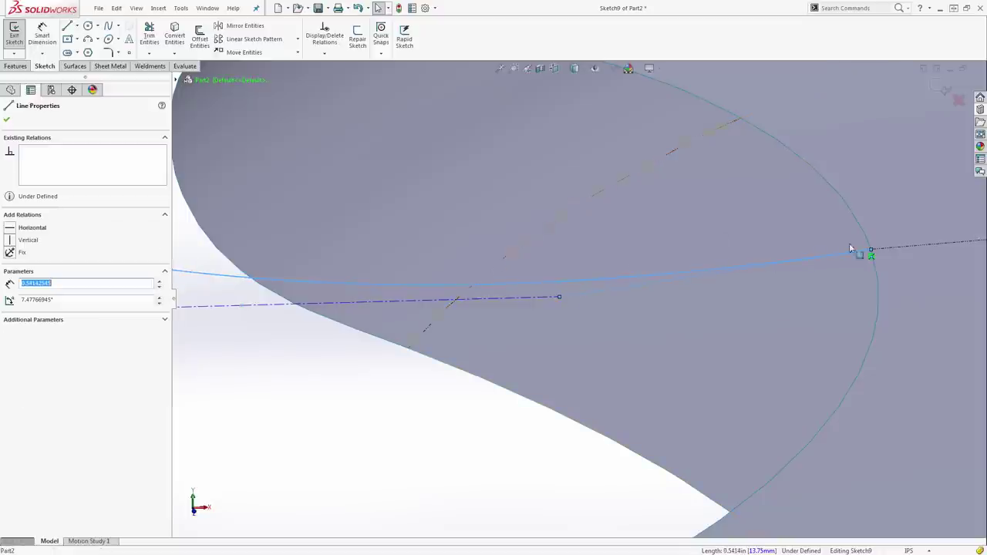
{"action": "left_click", "coordinate": [900, 247], "text": "ctrl"}
{"action": "left_click", "coordinate": [891, 203]}
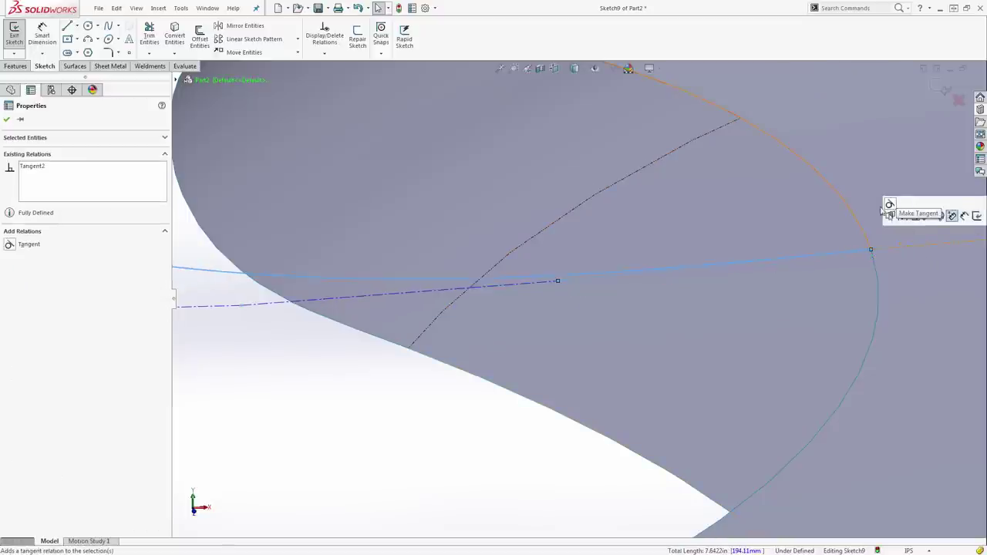
Make the three control polygon segments nearest the round body collinear and equal in length
{"action": "left_click", "coordinate": [553, 282]}
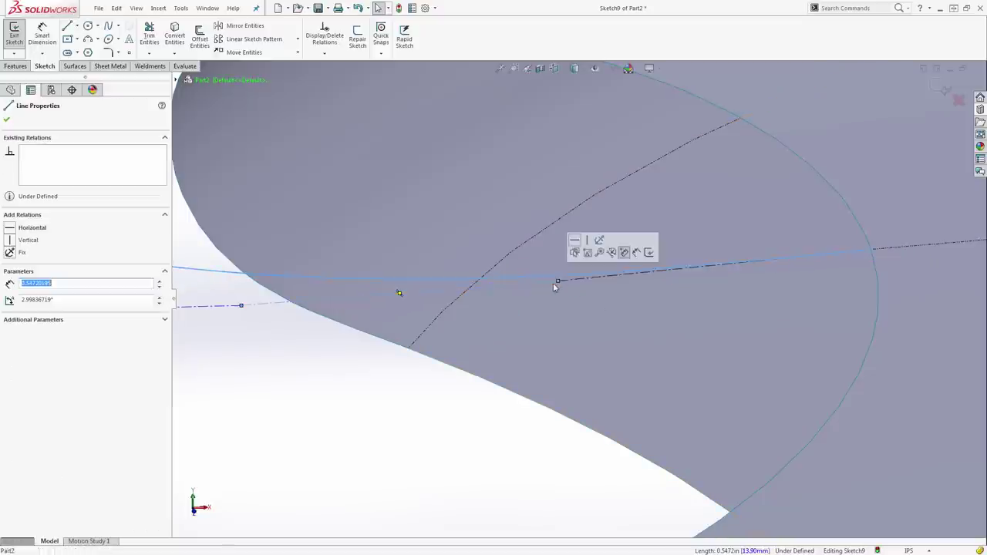
{"action": "left_click", "coordinate": [568, 280], "text": "ctrl"}
{"action": "scroll", "coordinate": [577, 296], "scroll_direction": "up", "scroll_amount": 3}
{"action": "left_click", "coordinate": [380, 306], "text": "ctrl"}
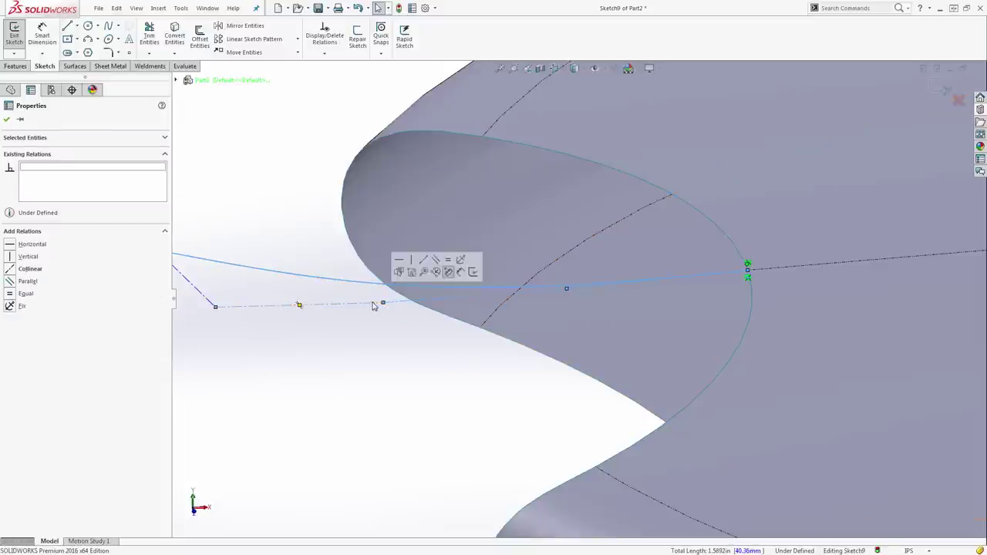
{"action": "left_click", "coordinate": [423, 260]}
{"action": "left_click", "coordinate": [449, 261]}
{"action": "scroll", "coordinate": [520, 332], "scroll_direction": "up", "scroll_amount": 8}
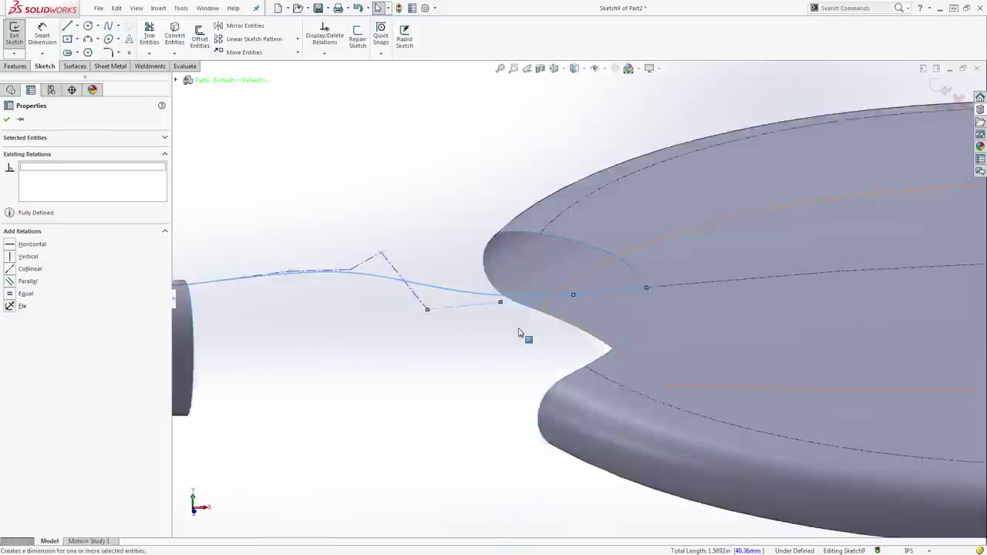
Try to make the control polygon segments nearest the handle collinear and equal in length
{"action": "scroll", "coordinate": [416, 297], "scroll_direction": "down", "scroll_amount": 8}
{"action": "left_click", "coordinate": [592, 272]}
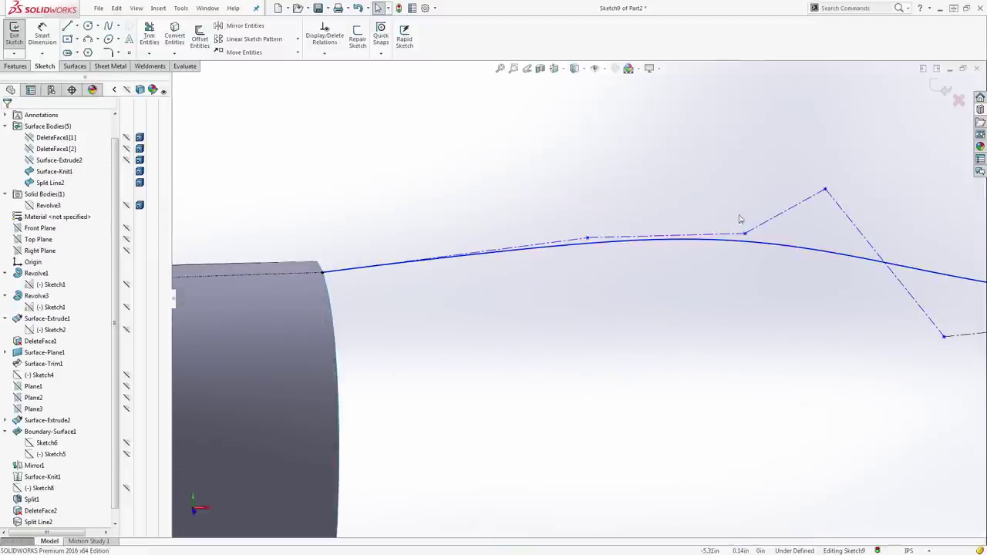
{"action": "left_click", "coordinate": [738, 235]}
{"action": "left_click", "coordinate": [570, 241], "text": "ctrl"}
{"action": "left_click", "coordinate": [569, 244], "text": "ctrl"}
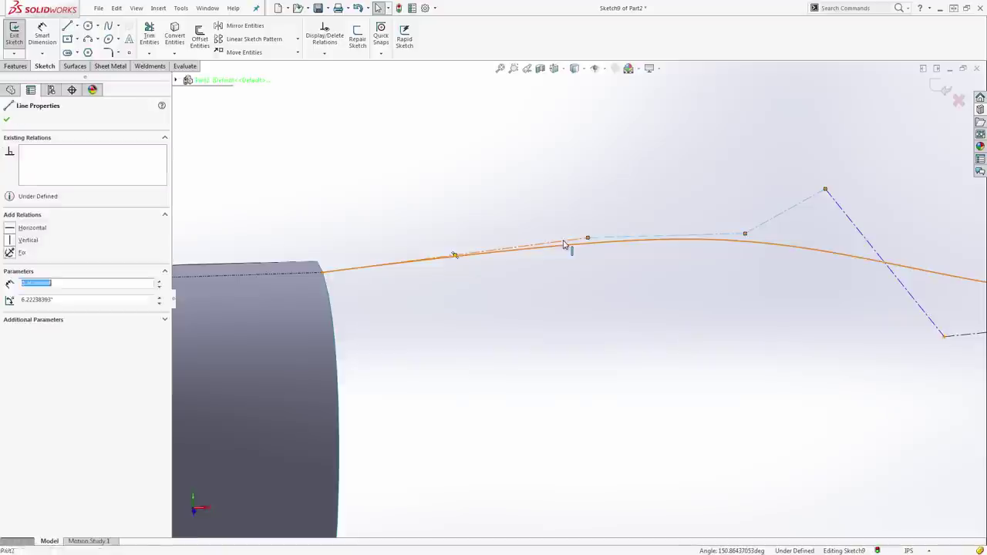
{"action": "left_click", "coordinate": [617, 237], "text": "ctrl"}
{"action": "left_click", "coordinate": [617, 197]}
{"action": "left_click", "coordinate": [640, 198]}
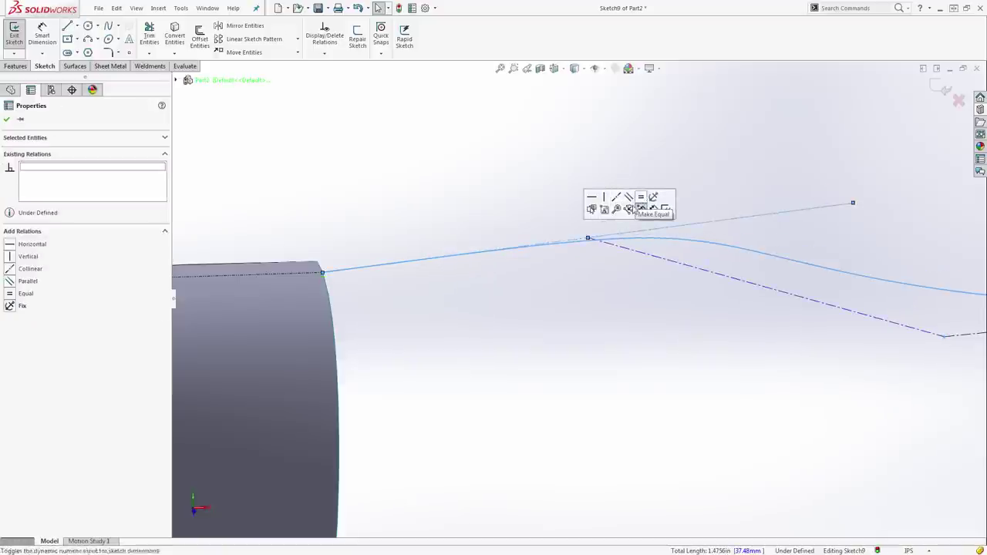
Try to make the first control segment tangent to the seam edge along the handle
{"action": "left_click", "coordinate": [583, 269]}
{"action": "scroll", "coordinate": [578, 247], "scroll_direction": "down", "scroll_amount": 3}
{"action": "left_click", "coordinate": [579, 253]}
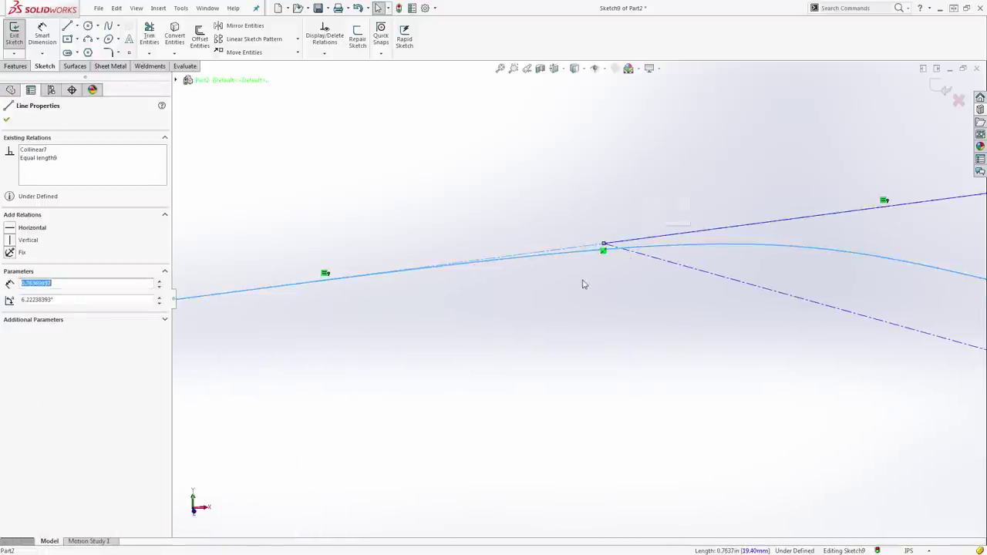
{"action": "scroll", "coordinate": [583, 284], "scroll_direction": "up", "scroll_amount": 3}
{"action": "left_click", "coordinate": [348, 309], "text": "ctrl"}
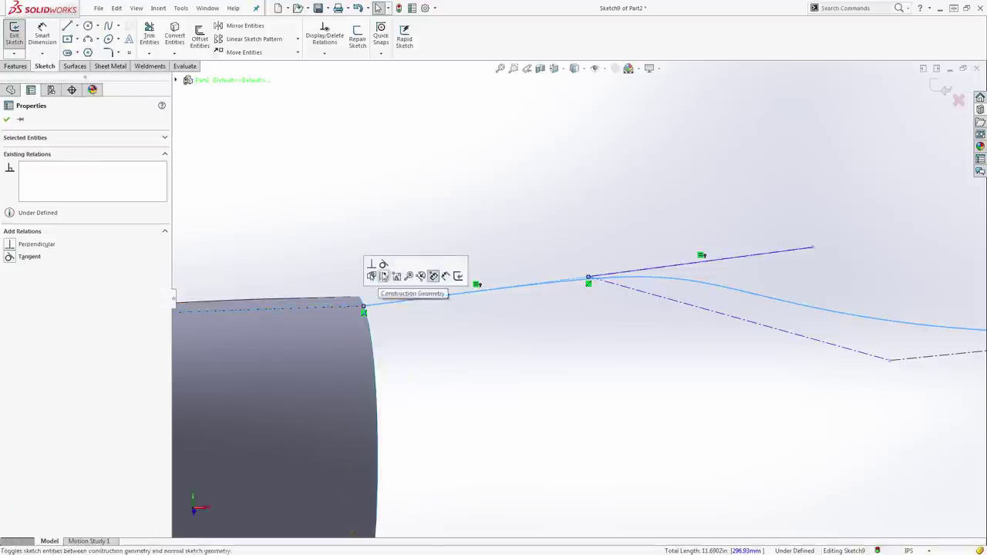
{"action": "left_click", "coordinate": [384, 264]}
Separate the overlapping control vertices near the handle by moving one of them down below the curve
{"action": "scroll", "coordinate": [586, 365], "scroll_direction": "up", "scroll_amount": 2}
{"action": "left_click_drag", "start_coordinate": [693, 300], "coordinate": [617, 310]}
{"action": "left_click", "coordinate": [643, 345]}
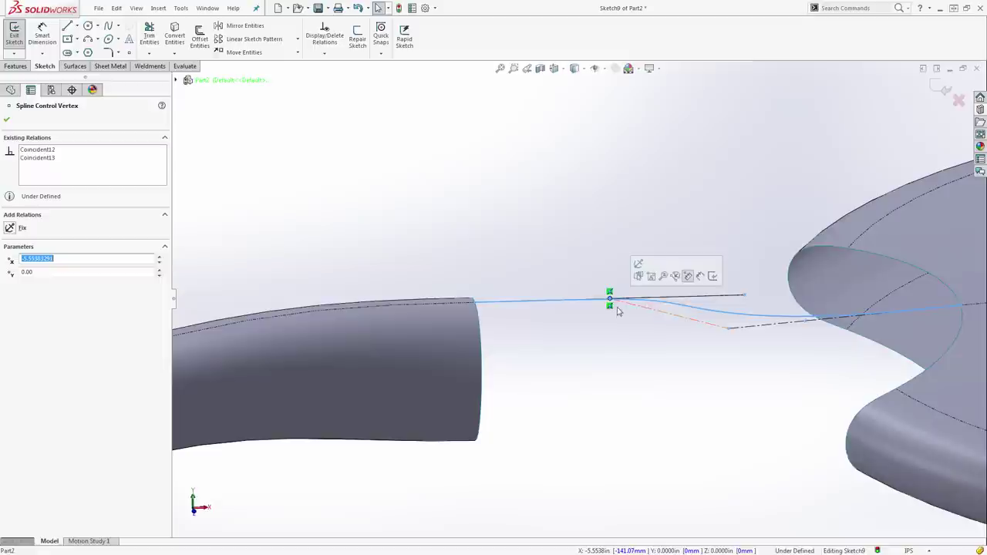
{"action": "left_click", "coordinate": [611, 320]}
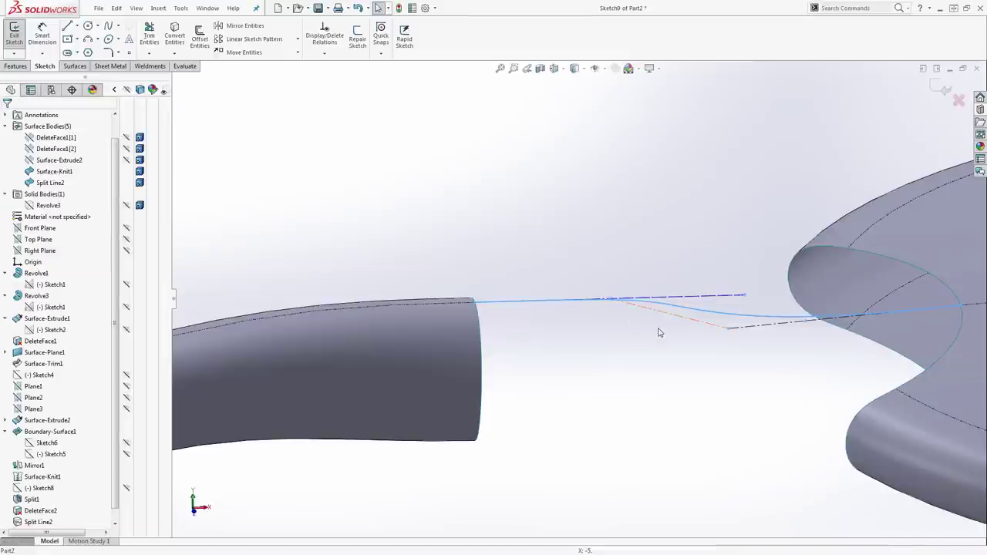
{"action": "left_click", "coordinate": [662, 319]}
{"action": "left_click_drag", "start_coordinate": [661, 319], "coordinate": [654, 340]}
Remove the midpoint control vertex near the handle and move the first segment's end vertex to about X -5.53, Y 0.22 in
{"action": "left_click", "coordinate": [612, 298]}
{"action": "left_click", "coordinate": [610, 303]}
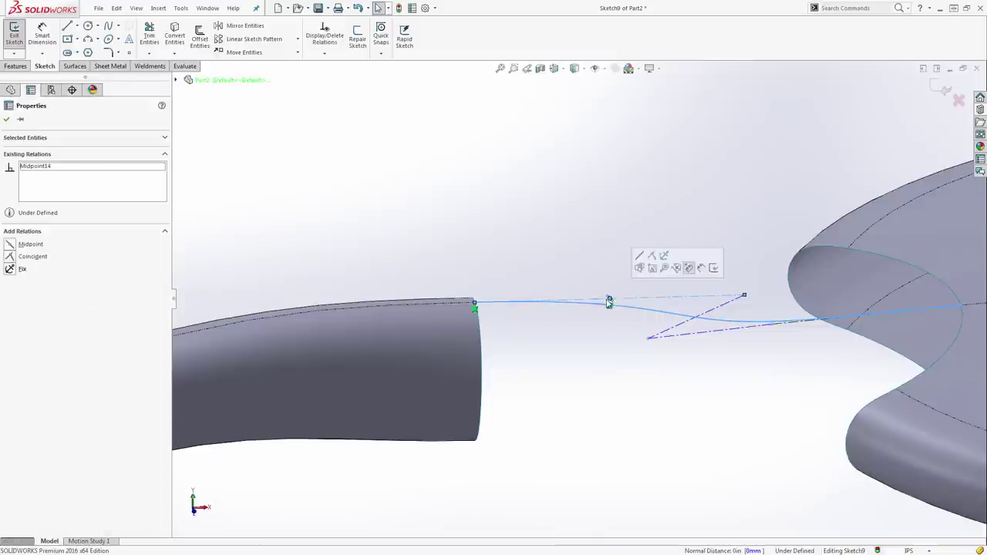
{"action": "left_click_drag", "start_coordinate": [744, 297], "coordinate": [614, 269]}
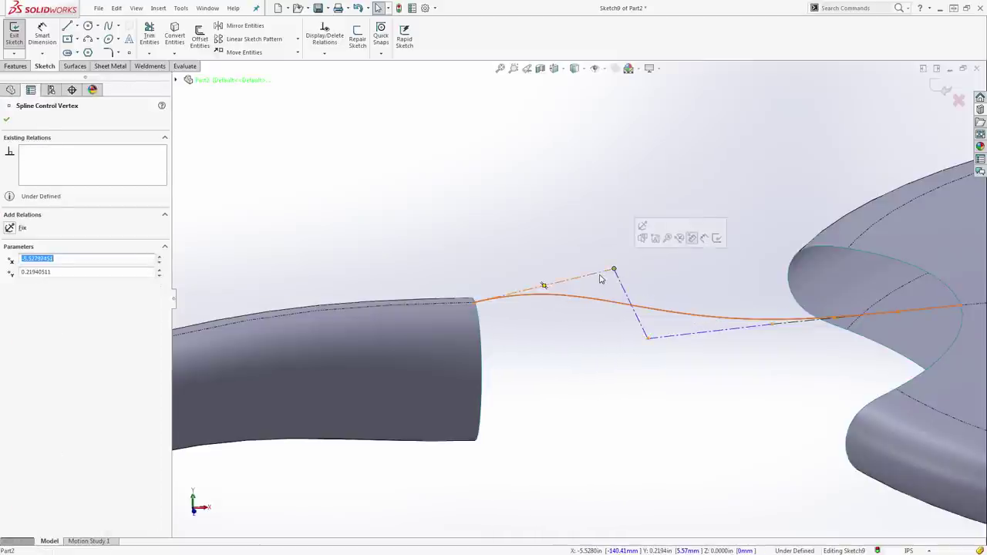
Apply a tangent relation between the spline's first control segment and the handle's upper seam edge
{"action": "left_click", "coordinate": [542, 293]}
{"action": "left_click", "coordinate": [457, 309], "text": "ctrl"}
{"action": "key", "text": "Escape"}
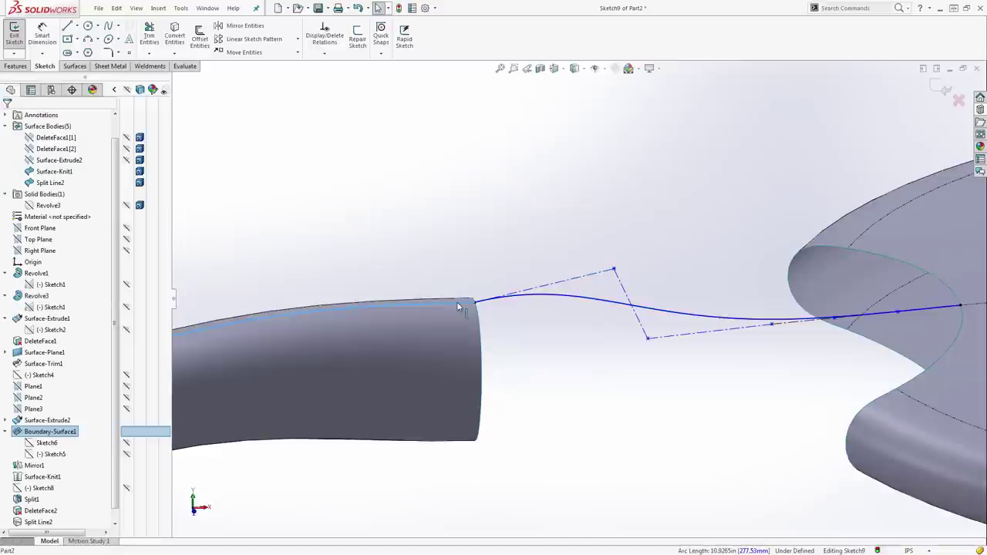
{"action": "left_click", "coordinate": [544, 291]}
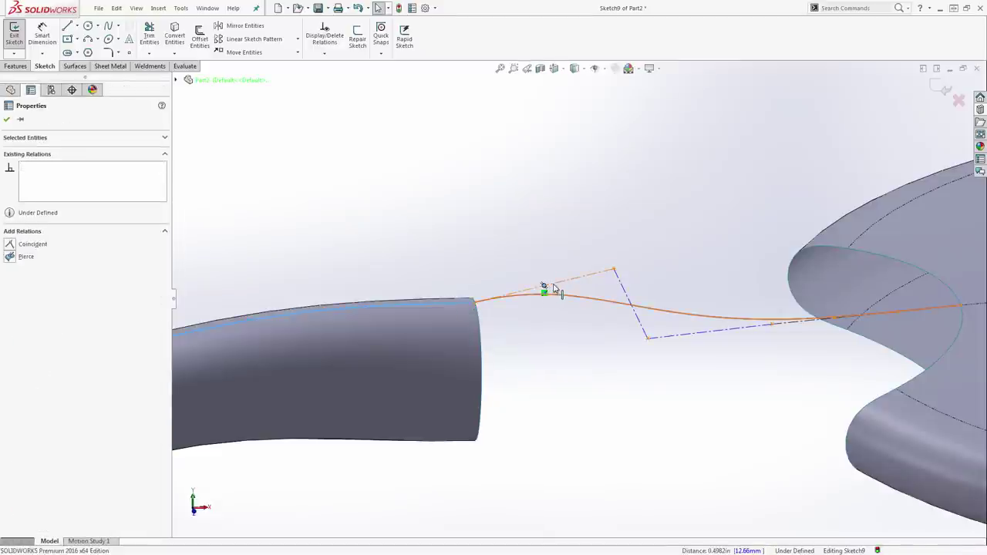
{"action": "left_click", "coordinate": [566, 291]}
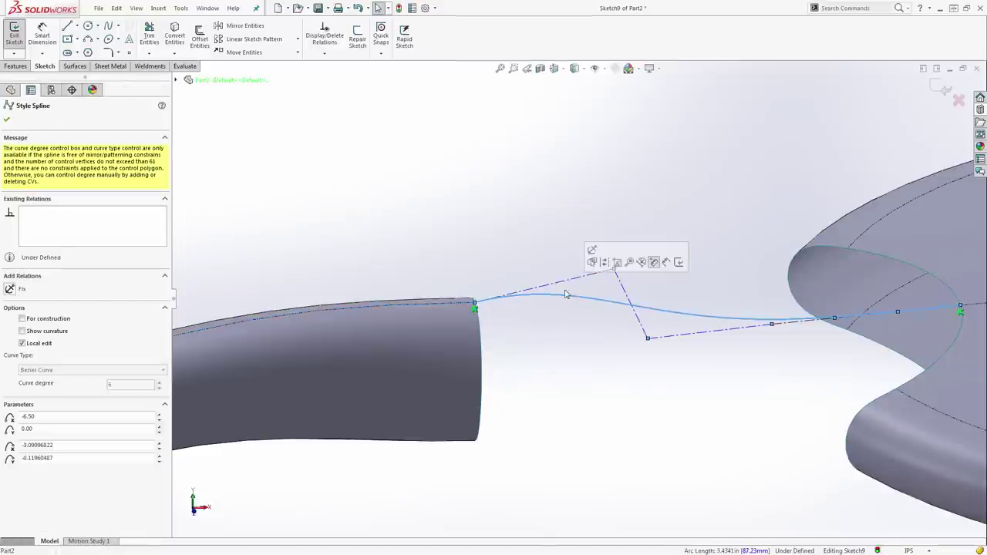
{"action": "left_click", "coordinate": [571, 281]}
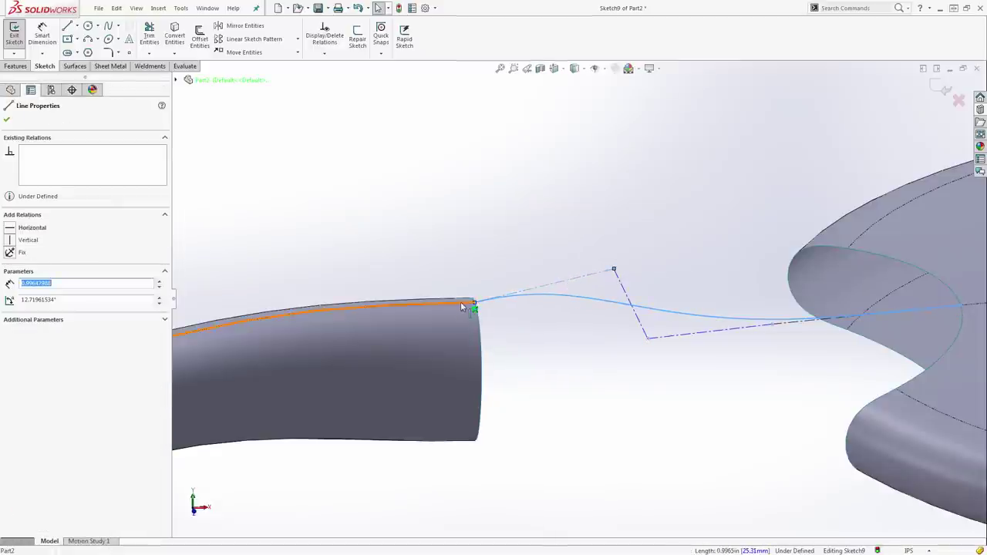
{"action": "left_click", "coordinate": [460, 302], "text": "ctrl"}
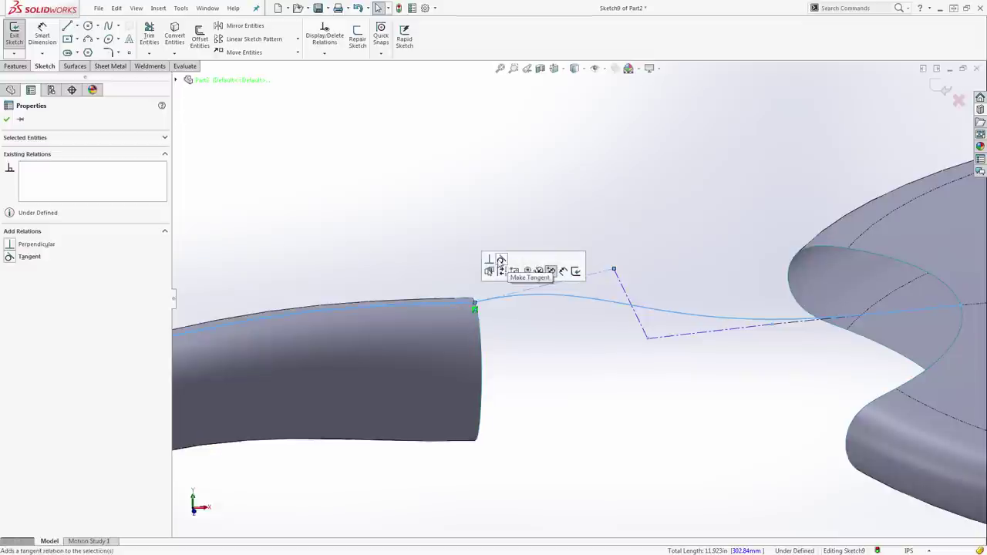
{"action": "left_click", "coordinate": [501, 262]}
{"action": "left_click", "coordinate": [563, 340]}
Make the first two control segments at the handle end collinear and equal in length
{"action": "left_click", "coordinate": [609, 300]}
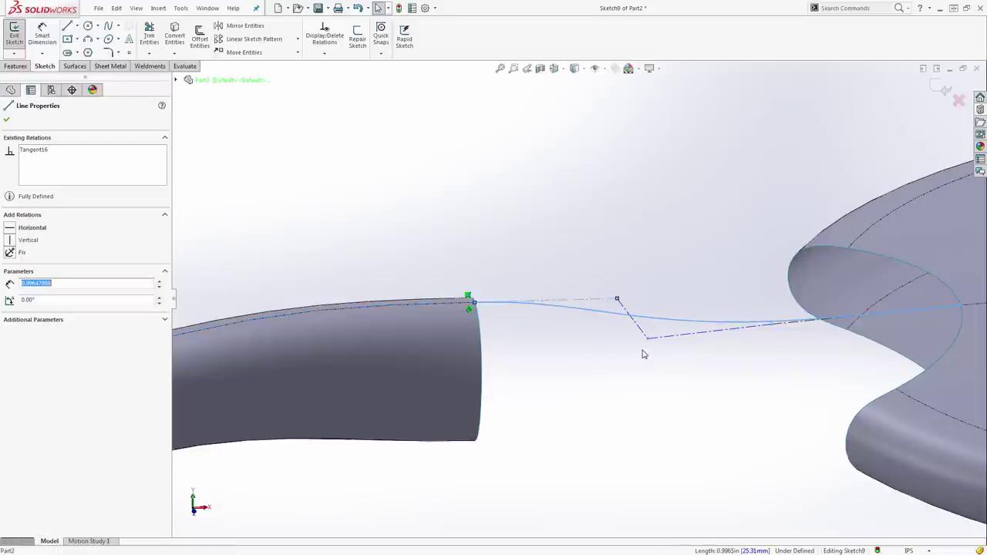
{"action": "left_click", "coordinate": [640, 335], "text": "ctrl"}
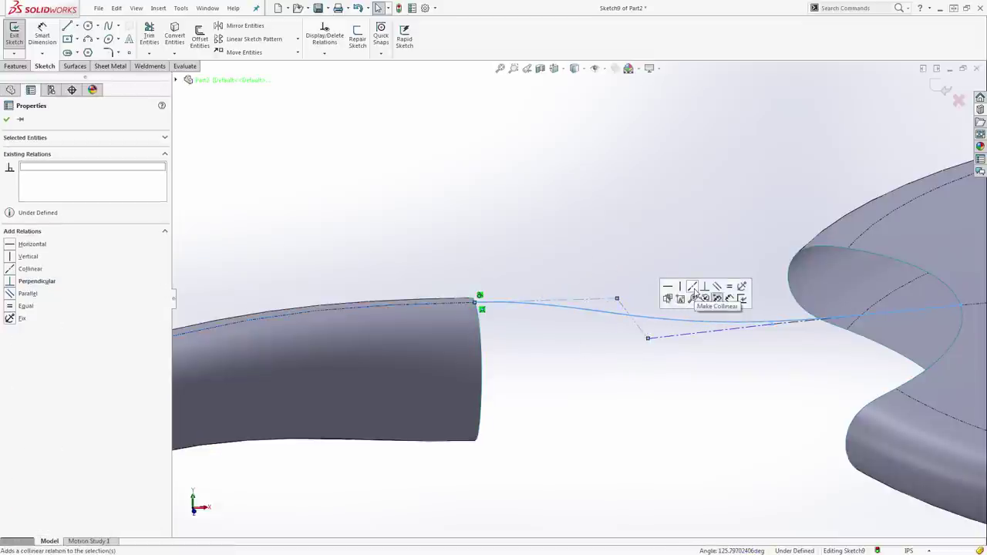
{"action": "left_click", "coordinate": [634, 237]}
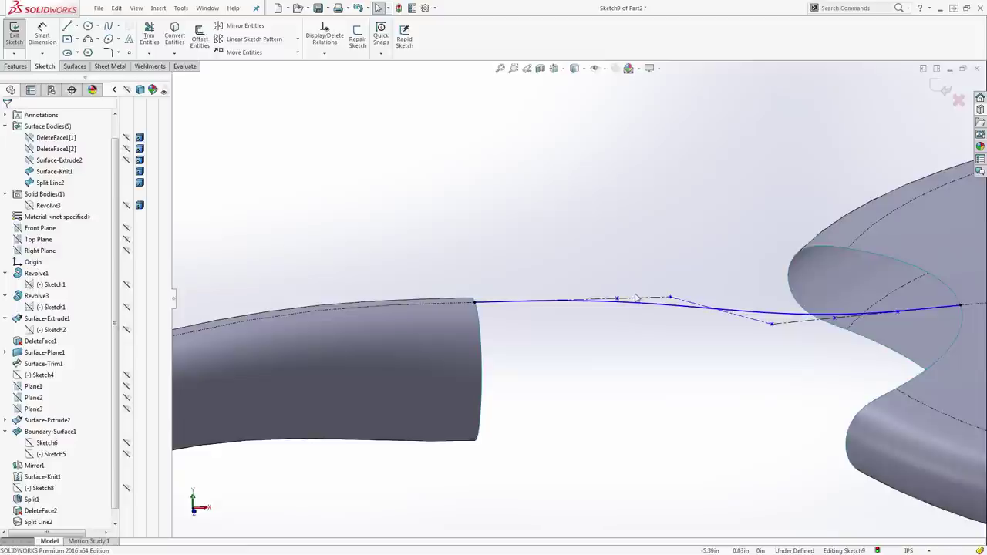
{"action": "left_click", "coordinate": [658, 298]}
{"action": "left_click", "coordinate": [606, 299], "text": "ctrl"}
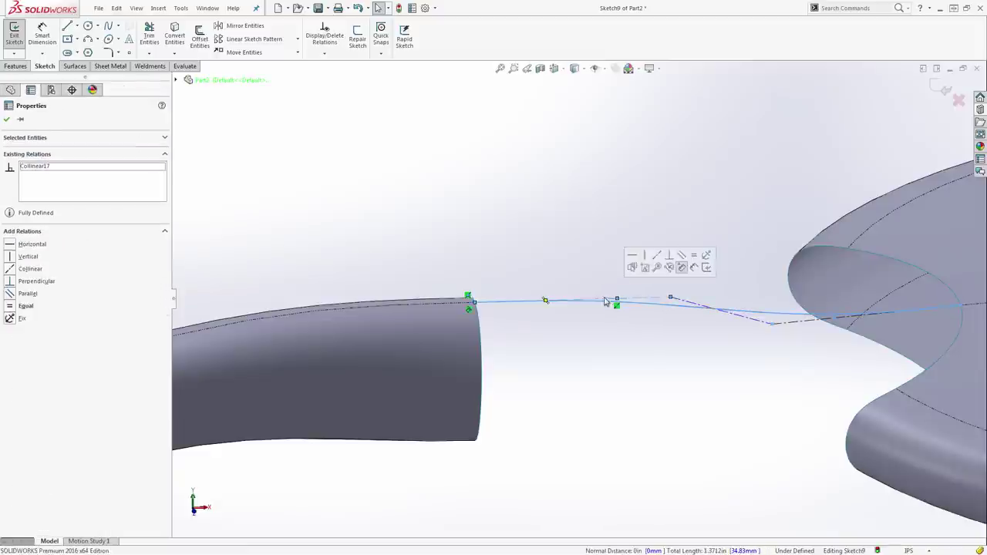
{"action": "left_click", "coordinate": [694, 256]}
{"action": "left_click", "coordinate": [661, 227]}
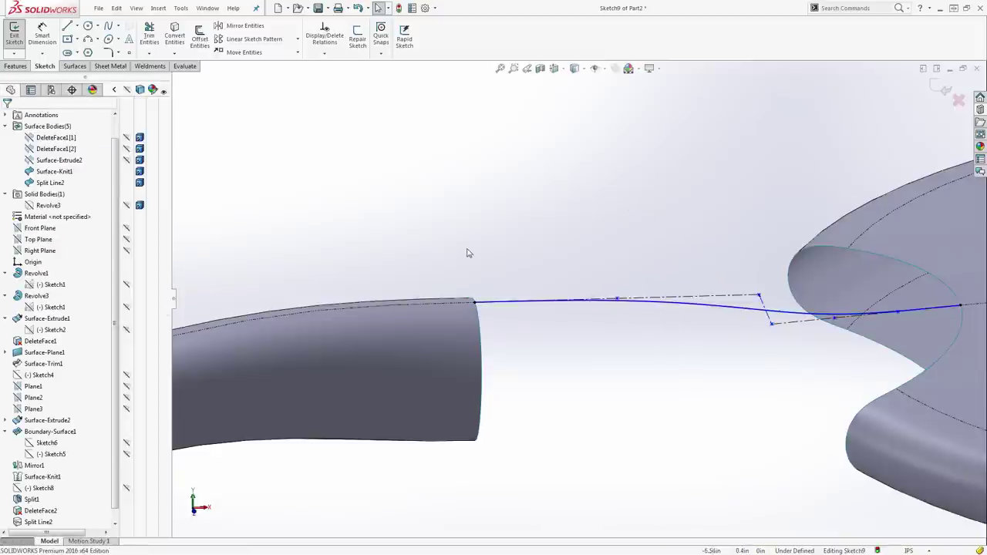
Move the upper spline's control vertex ending the handle-side collinear segments to about X -5.17, Y 0 in
{"action": "scroll", "coordinate": [477, 260], "scroll_direction": "up", "scroll_amount": 3}
{"action": "key", "text": "ctrl+1"}
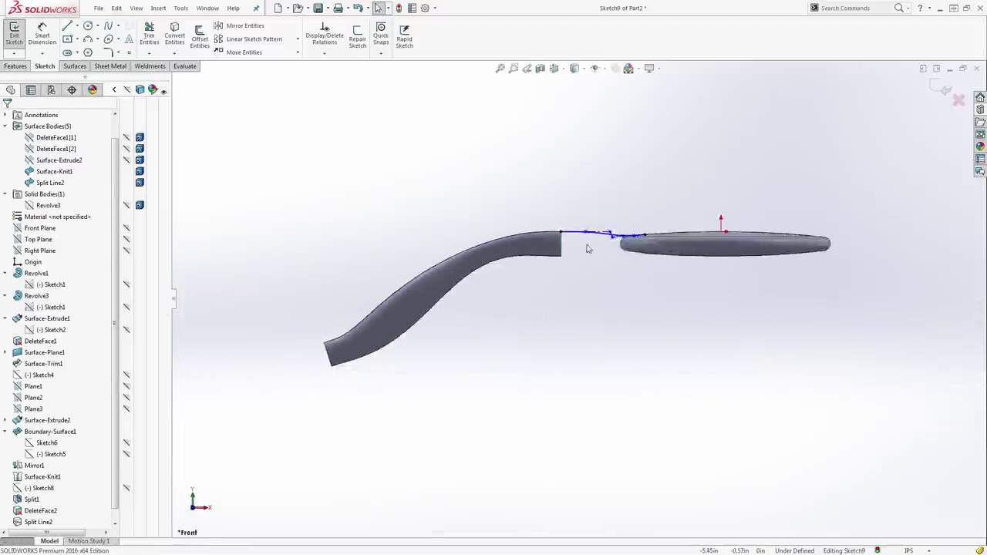
{"action": "scroll", "coordinate": [645, 249], "scroll_direction": "down", "scroll_amount": 5}
{"action": "left_click_drag", "start_coordinate": [660, 251], "coordinate": [555, 251]}
{"action": "scroll", "coordinate": [767, 289], "scroll_direction": "up", "scroll_amount": 2}
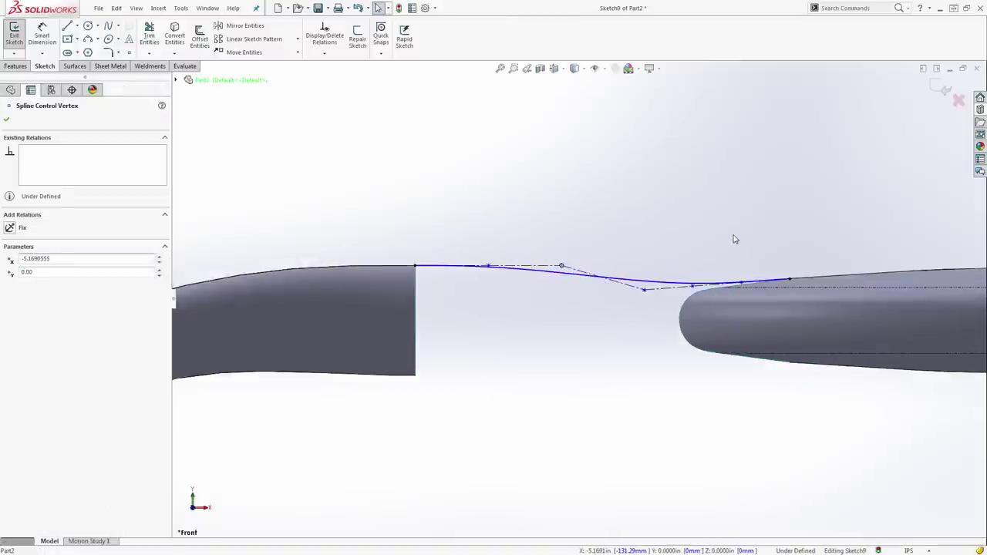
{"action": "middle_click_drag", "start_coordinate": [733, 238], "coordinate": [744, 268]}
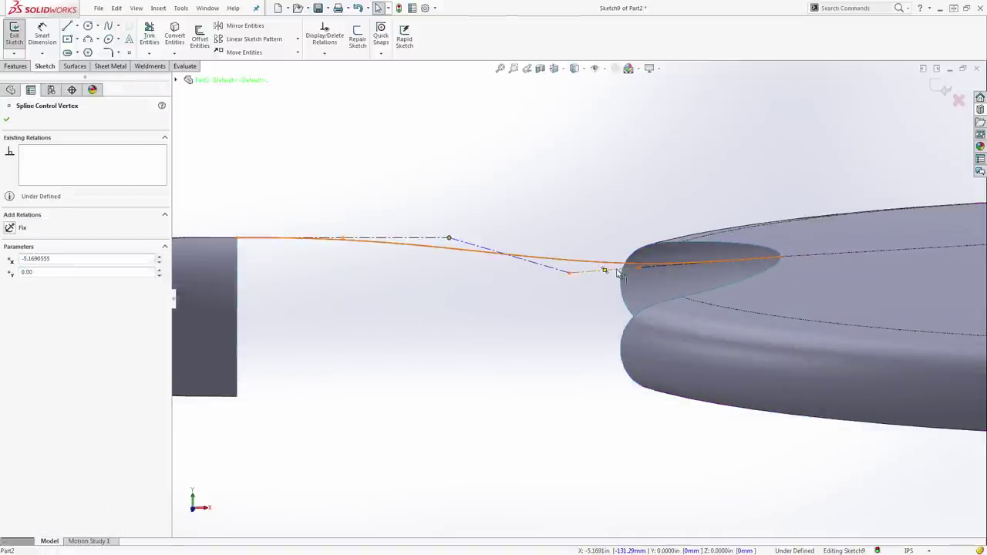
Shift the upper spline's body-side control vertex slightly toward the handle to refine the curve's transition
{"action": "left_click_drag", "start_coordinate": [623, 274], "coordinate": [560, 277]}
{"action": "left_click", "coordinate": [524, 305]}
{"action": "key", "text": "ctrl+1"}
{"action": "scroll", "coordinate": [590, 249], "scroll_direction": "down", "scroll_amount": 5}
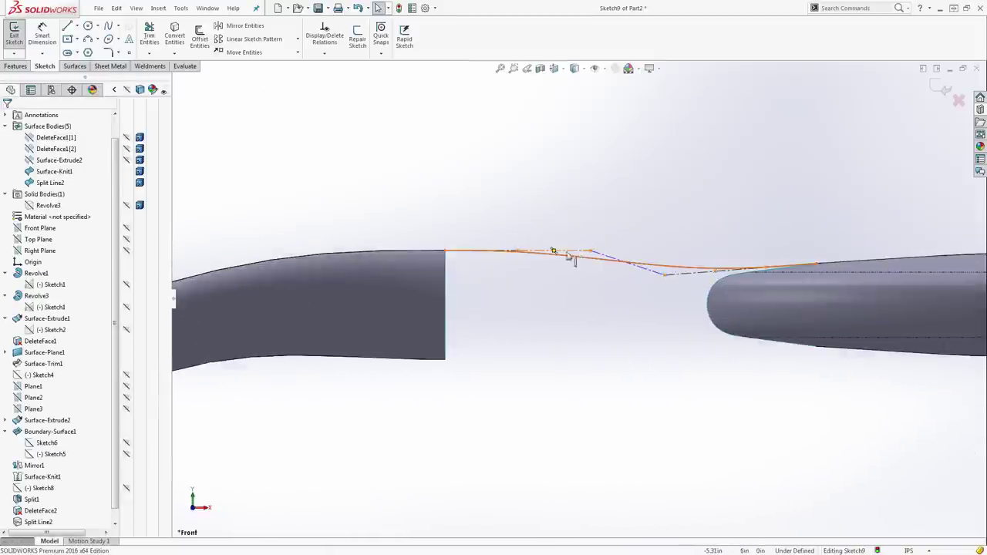
{"action": "left_click", "coordinate": [570, 258]}
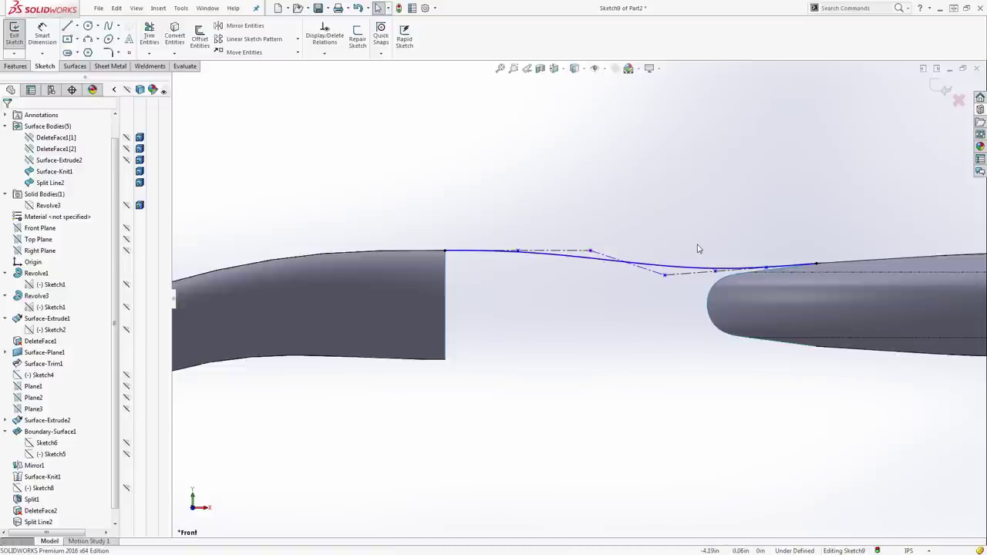
Sketch a Bezier style spline from the handle's lower seam end to the lower seam end at the round body's opening
{"action": "scroll", "coordinate": [698, 248], "scroll_direction": "up", "scroll_amount": 2}
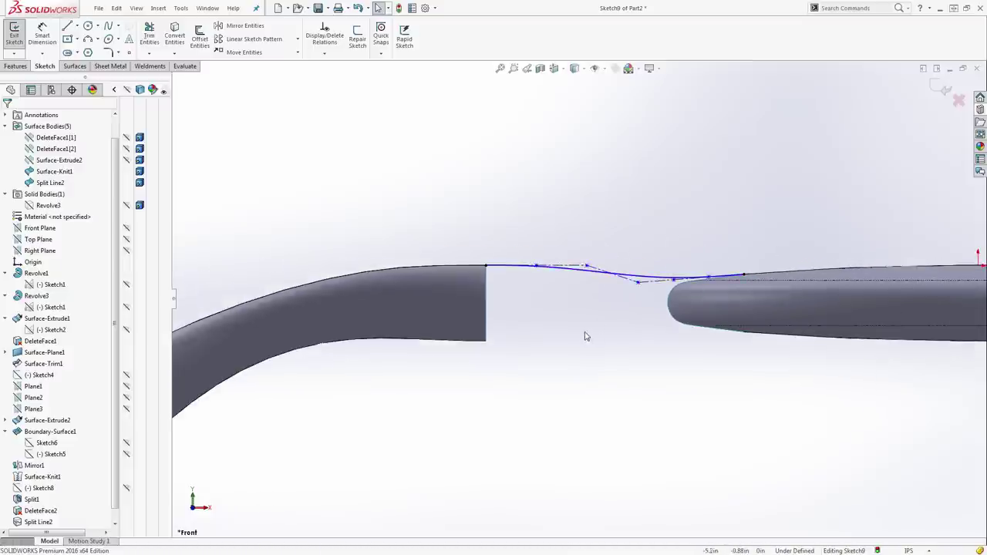
{"action": "left_click", "coordinate": [118, 25]}
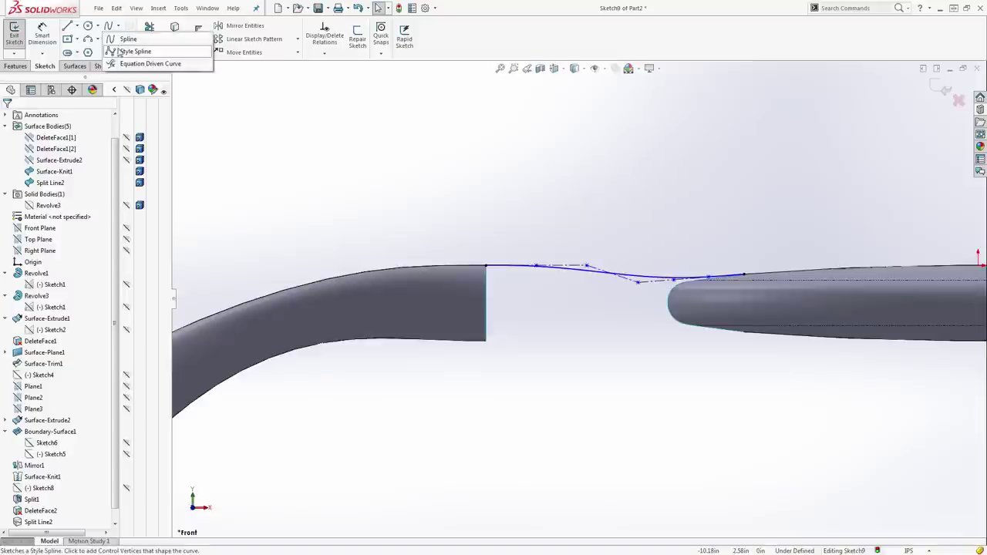
{"action": "left_click", "coordinate": [131, 49]}
{"action": "middle_click_drag", "start_coordinate": [512, 364], "coordinate": [496, 344]}
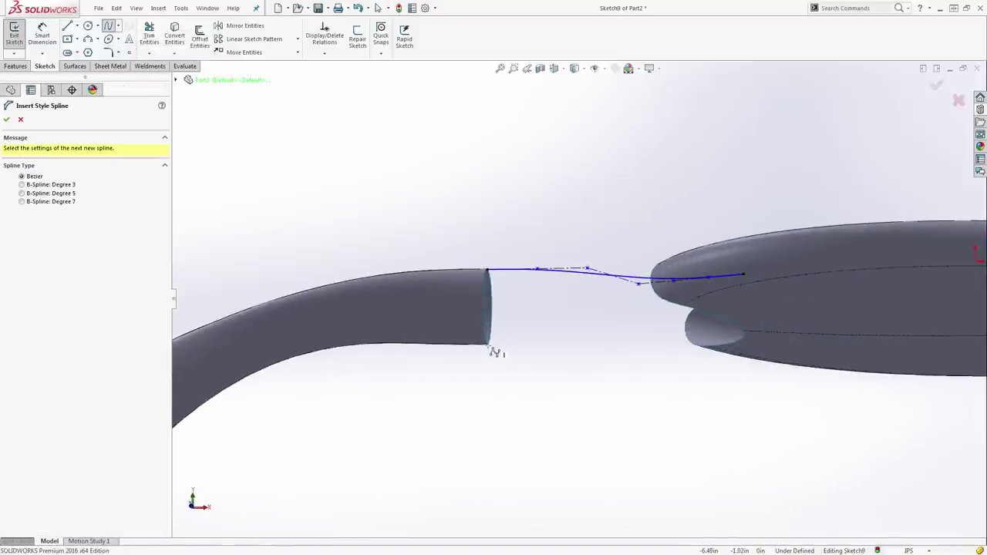
{"action": "left_click", "coordinate": [493, 351]}
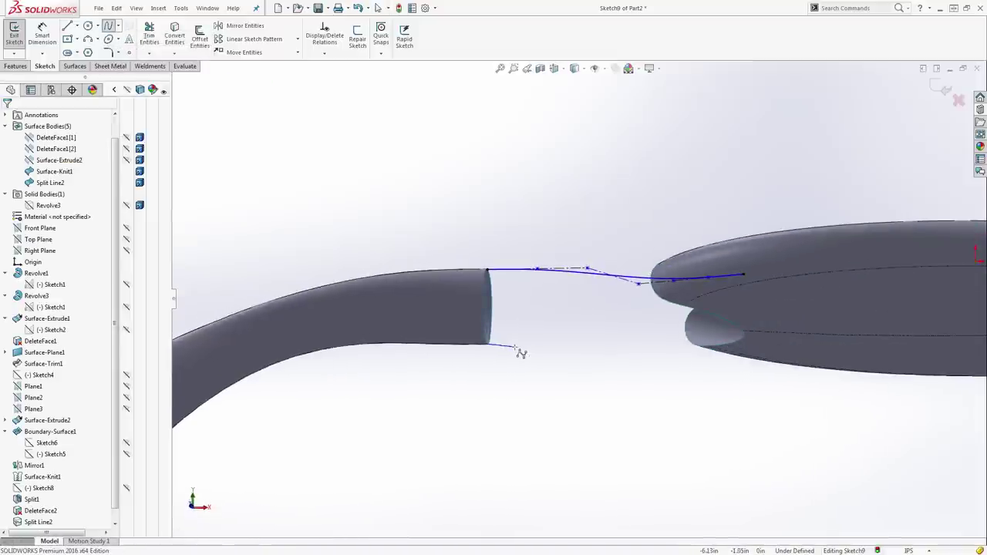
{"action": "left_click", "coordinate": [515, 348]}
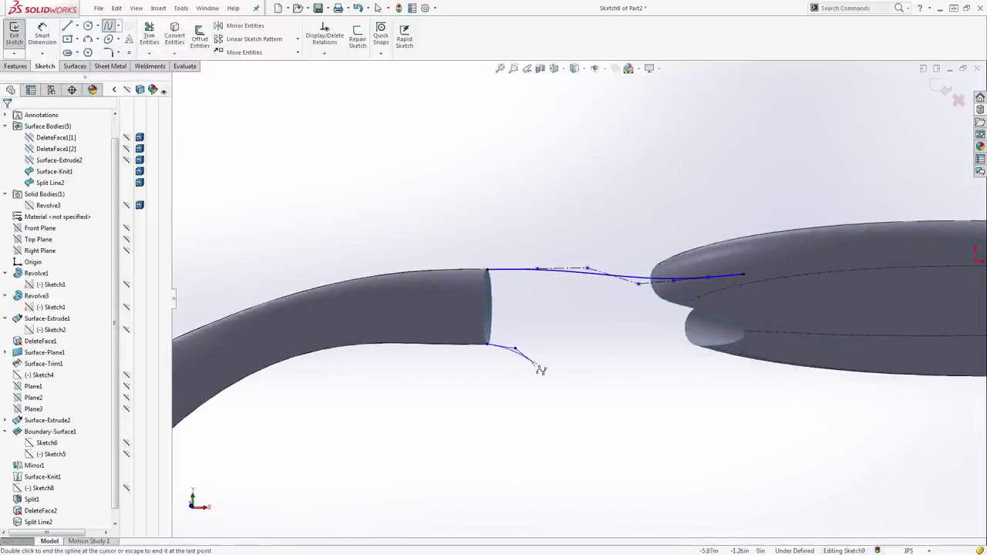
{"action": "left_click", "coordinate": [594, 340]}
{"action": "left_click", "coordinate": [637, 338]}
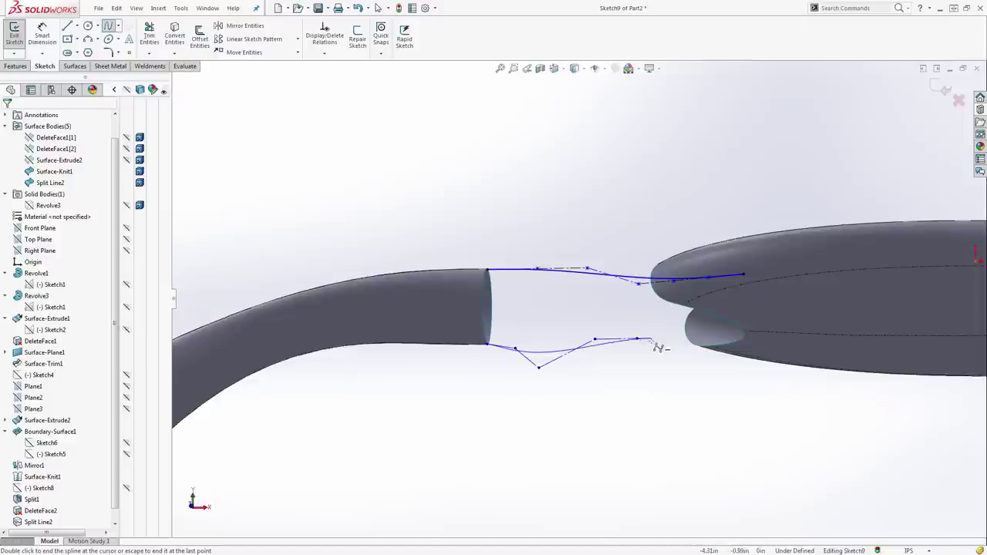
{"action": "left_click", "coordinate": [708, 342]}
{"action": "scroll", "coordinate": [761, 355], "scroll_direction": "down", "scroll_amount": 4}
{"action": "key", "text": "Escape"}
{"action": "mouse_move", "coordinate": [647, 324]}
{"action": "left_mouse_down"}
{"action": "mouse_move", "coordinate": [717, 313]}
{"action": "mouse_move", "coordinate": [724, 303]}
{"action": "left_mouse_up"}
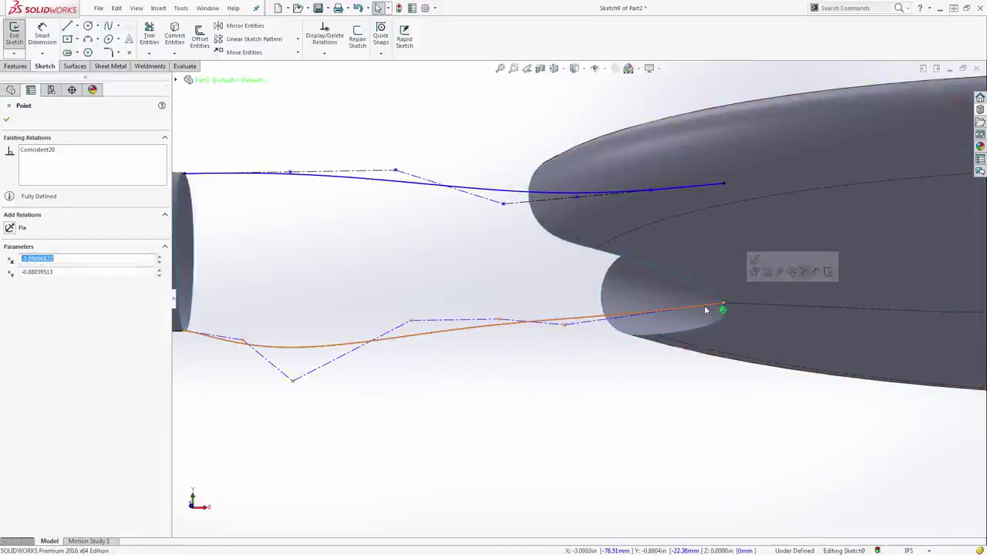
Apply a tangent relation between the lower spline's body-end control segment and the round body's lower seam edge
{"action": "scroll", "coordinate": [649, 332], "scroll_direction": "down", "scroll_amount": 3}
{"action": "left_click", "coordinate": [600, 299]}
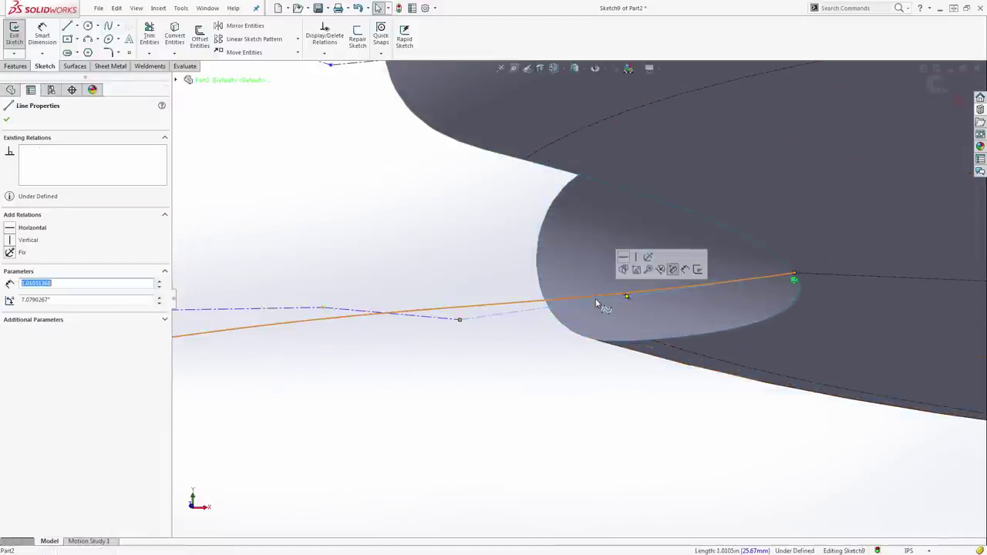
{"action": "left_click", "coordinate": [829, 279], "text": "ctrl"}
{"action": "left_click", "coordinate": [856, 233]}
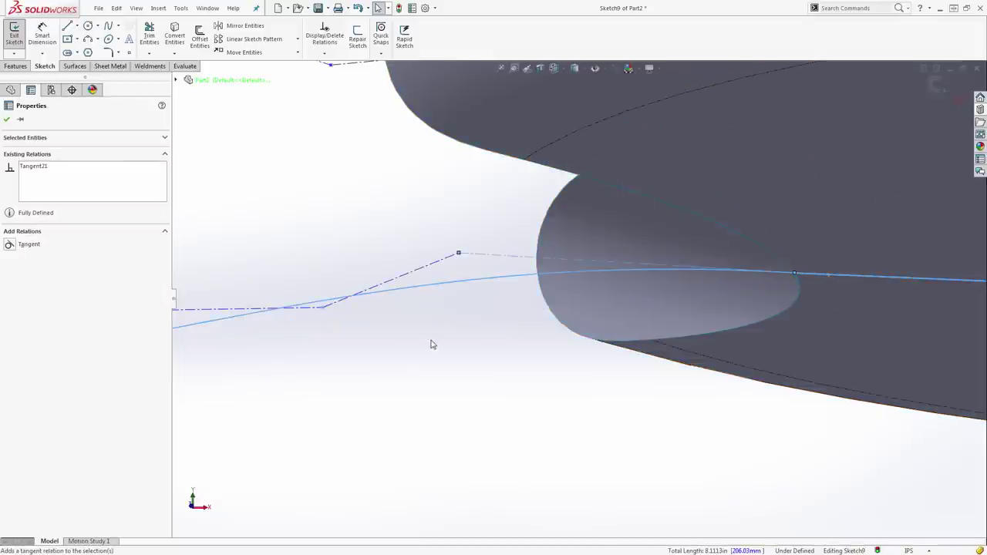
Make the lower spline's two control segments at the round body end collinear and equal in length
{"action": "scroll", "coordinate": [432, 342], "scroll_direction": "up", "scroll_amount": 3}
{"action": "left_click", "coordinate": [445, 282]}
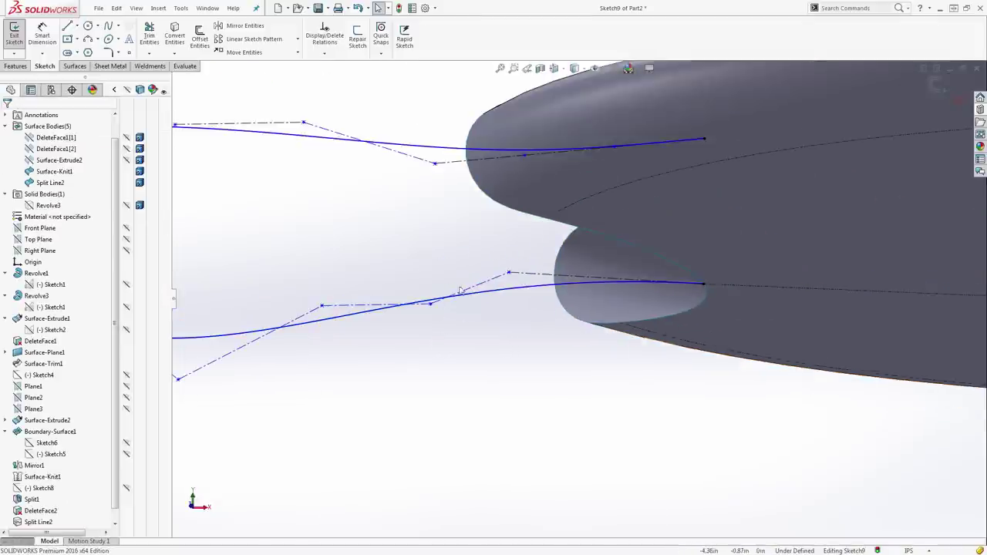
{"action": "left_click", "coordinate": [346, 306]}
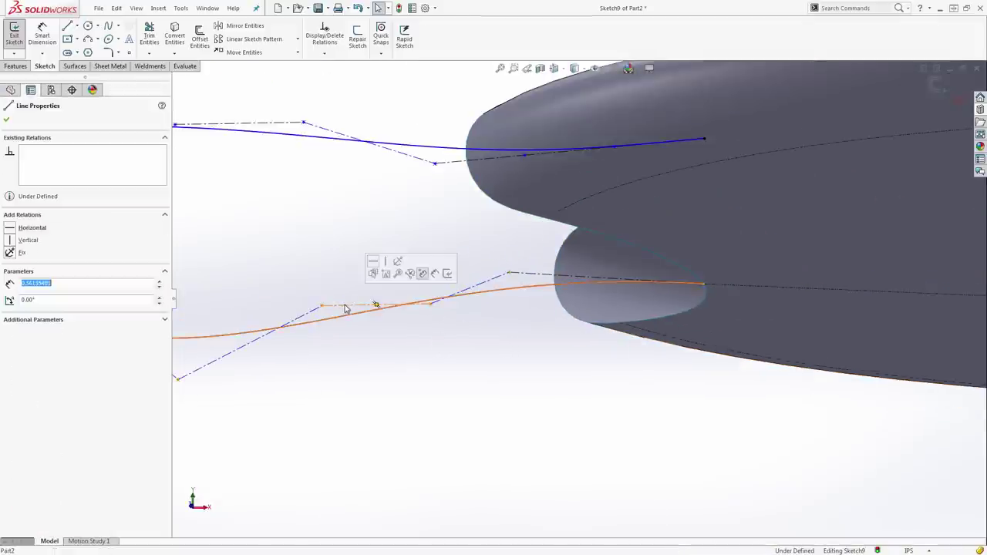
{"action": "left_click", "coordinate": [527, 280]}
{"action": "left_click", "coordinate": [580, 232]}
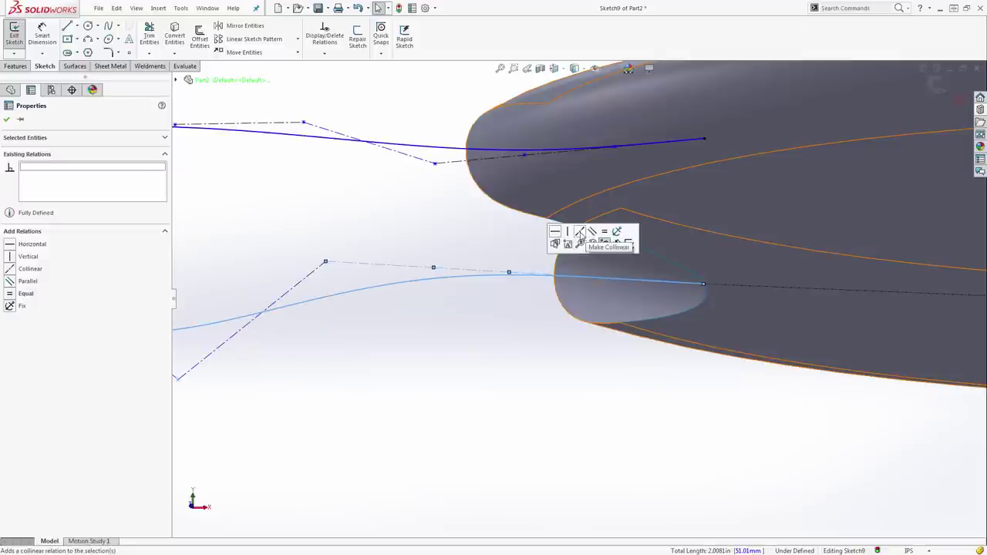
{"action": "left_click", "coordinate": [605, 231]}
{"action": "left_click", "coordinate": [575, 357]}
Apply a tangent relation between the lower spline's handle-end control segment and the handle's lower seam edge
{"action": "scroll", "coordinate": [578, 361], "scroll_direction": "up", "scroll_amount": 5}
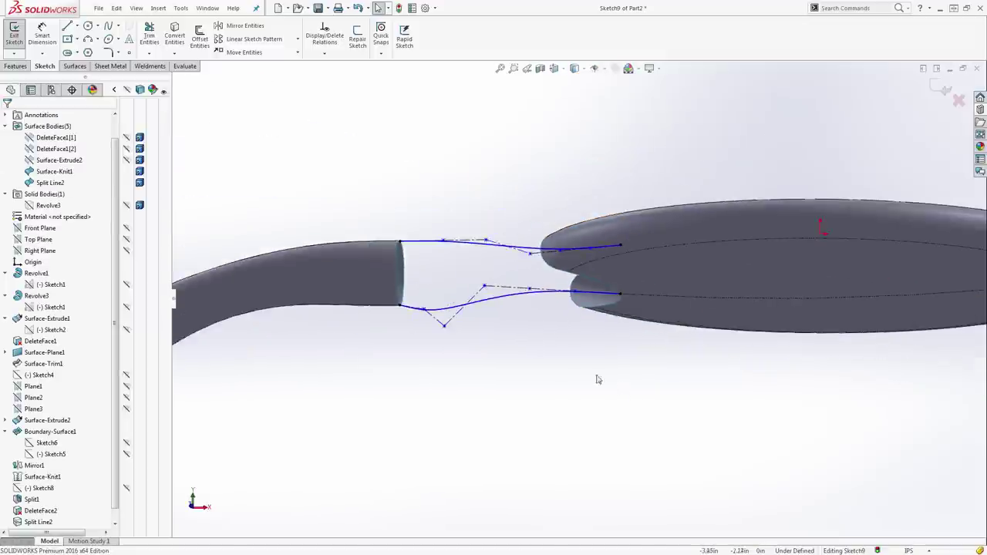
{"action": "scroll", "coordinate": [421, 313], "scroll_direction": "up", "scroll_amount": 8}
{"action": "left_click", "coordinate": [435, 272]}
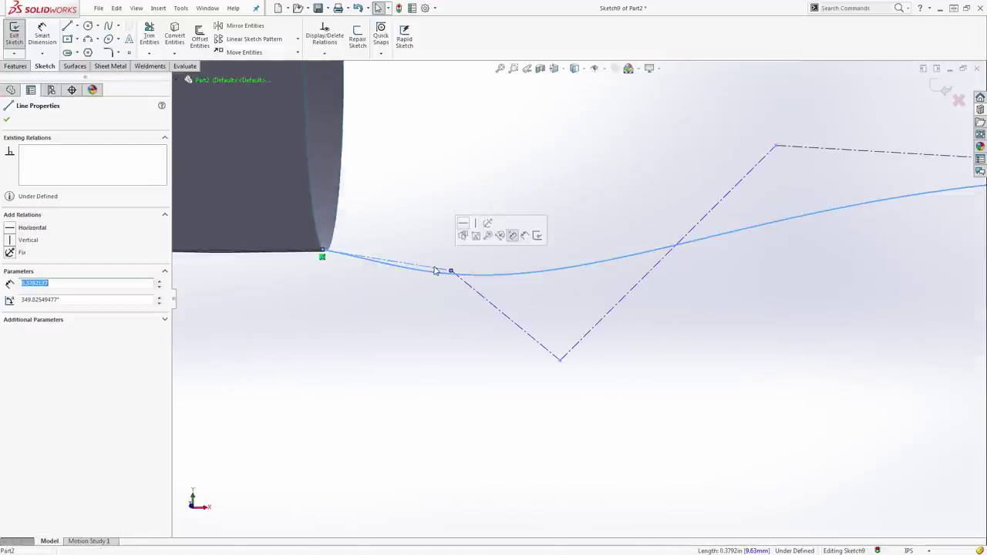
{"action": "left_click", "coordinate": [314, 268]}
{"action": "left_click", "coordinate": [313, 267], "text": "ctrl"}
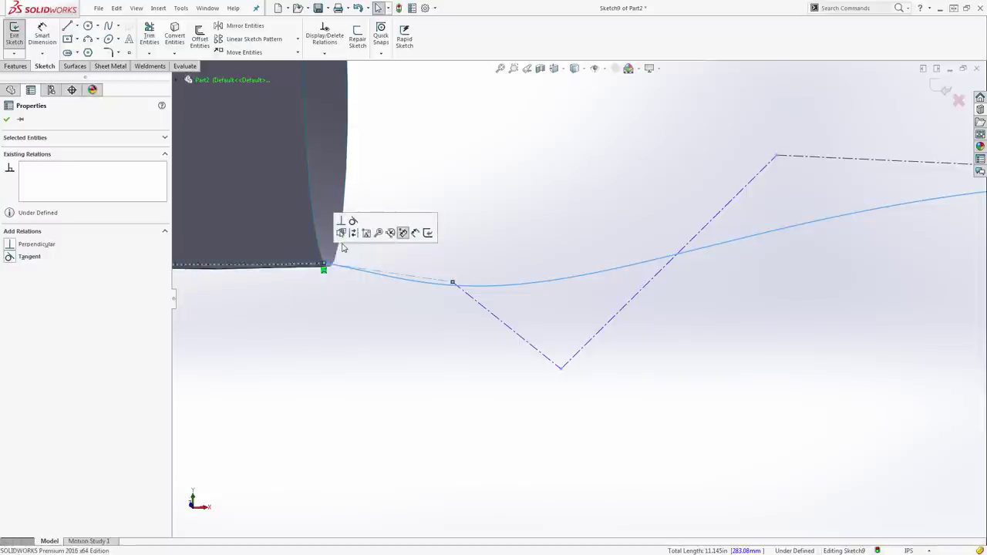
{"action": "left_click", "coordinate": [353, 222]}
{"action": "left_click", "coordinate": [414, 332]}
Make the lower spline's first two control segments at the handle end collinear and equal in length
{"action": "left_click", "coordinate": [391, 260]}
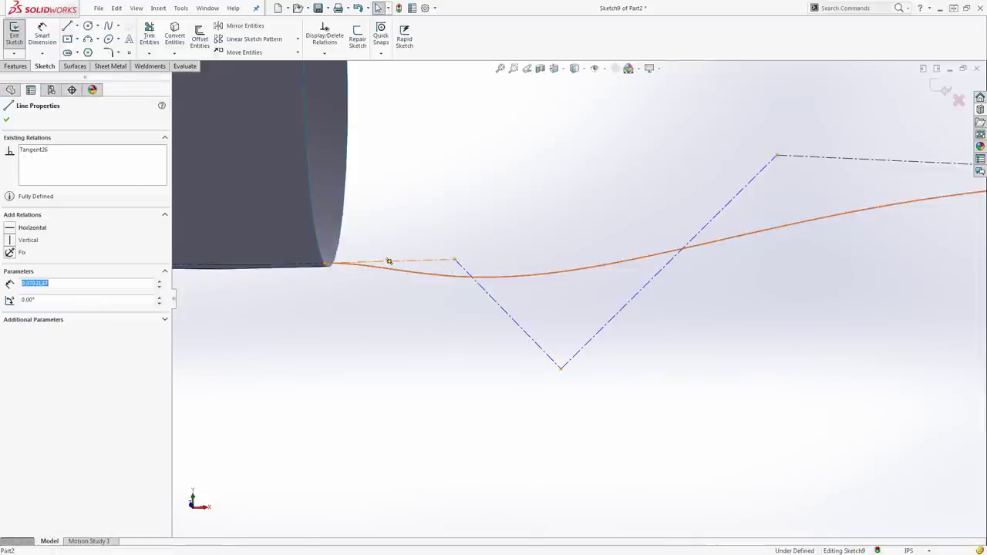
{"action": "left_click", "coordinate": [528, 336], "text": "ctrl"}
{"action": "left_click", "coordinate": [588, 293]}
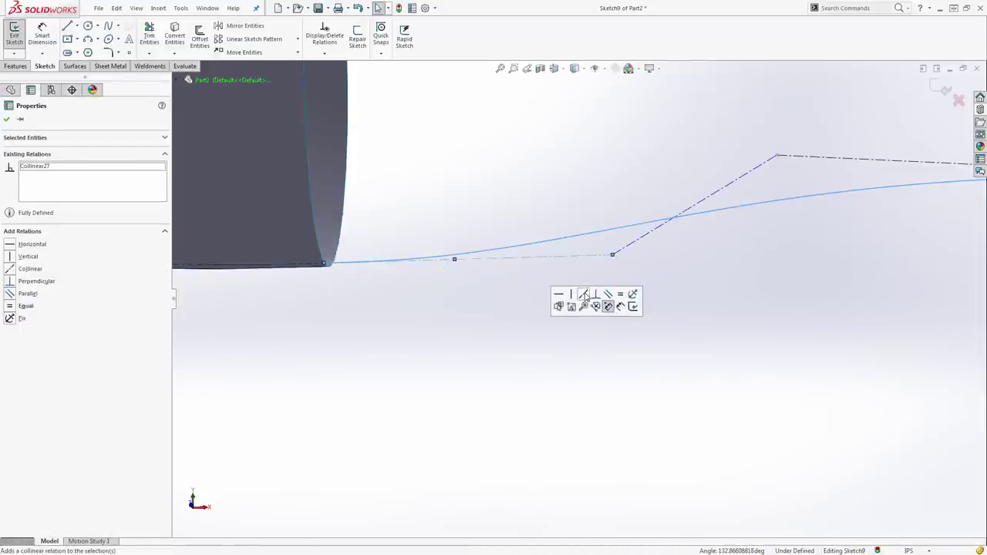
{"action": "left_click", "coordinate": [620, 293]}
{"action": "left_click", "coordinate": [554, 389]}
Check both guide splines in front view and finish the sketch
{"action": "scroll", "coordinate": [584, 402], "scroll_direction": "up", "scroll_amount": 5}
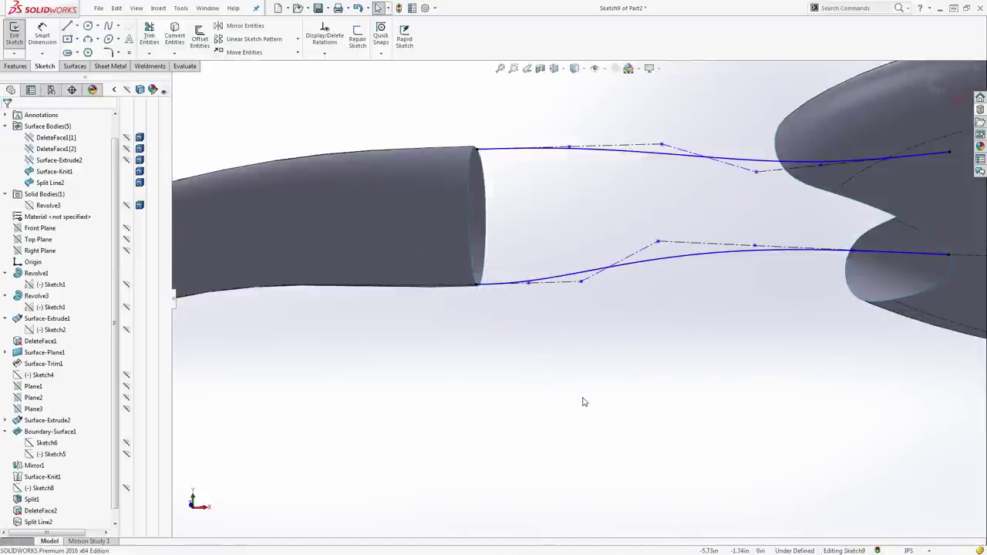
{"action": "key", "text": "ctrl+8"}
{"action": "scroll", "coordinate": [598, 254], "scroll_direction": "down", "scroll_amount": 6}
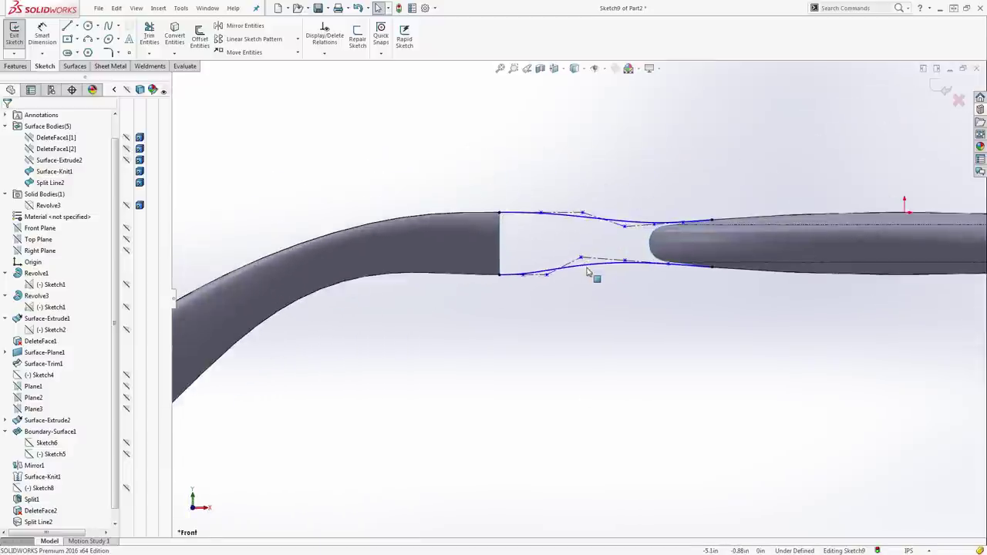
{"action": "scroll", "coordinate": [700, 291], "scroll_direction": "down", "scroll_amount": 2}
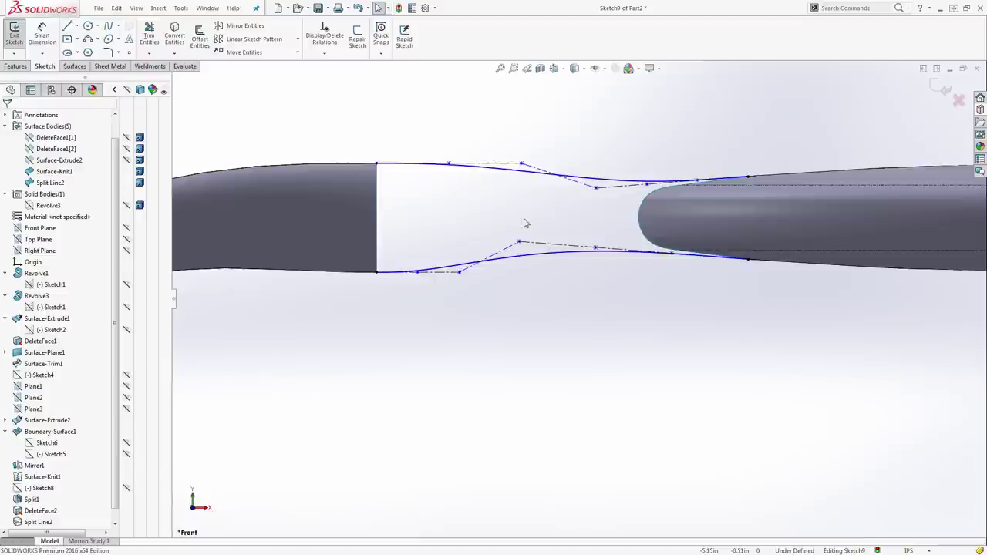
{"action": "mouse_move", "coordinate": [524, 222]}
{"action": "middle_mouse_down"}
{"action": "mouse_move", "coordinate": [548, 243]}
{"action": "mouse_move", "coordinate": [617, 247]}
{"action": "middle_mouse_up"}
{"action": "left_click", "coordinate": [945, 90]}
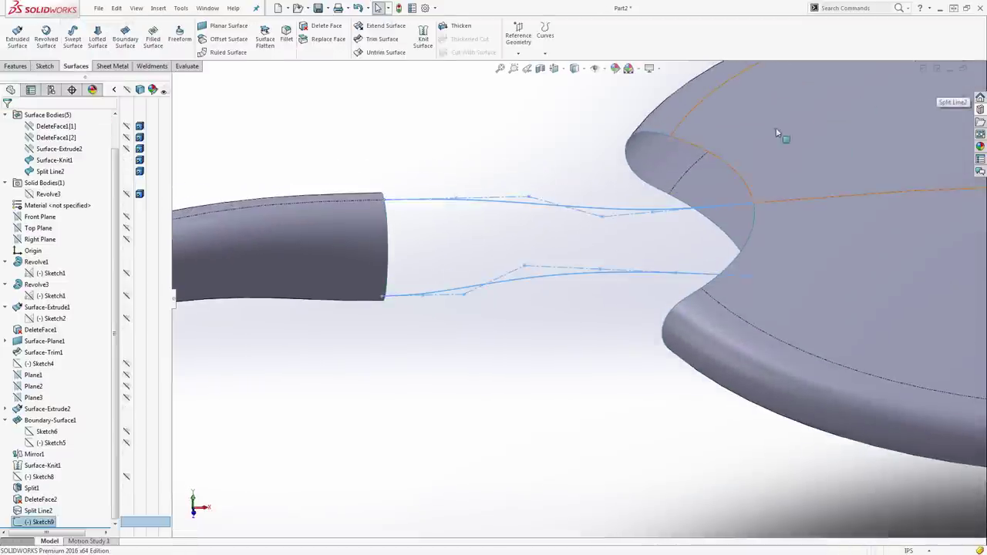
Start a boundary surface with the handle's open end edge as the first Direction 1 curve
{"action": "middle_click_drag", "start_coordinate": [588, 178], "coordinate": [569, 223]}
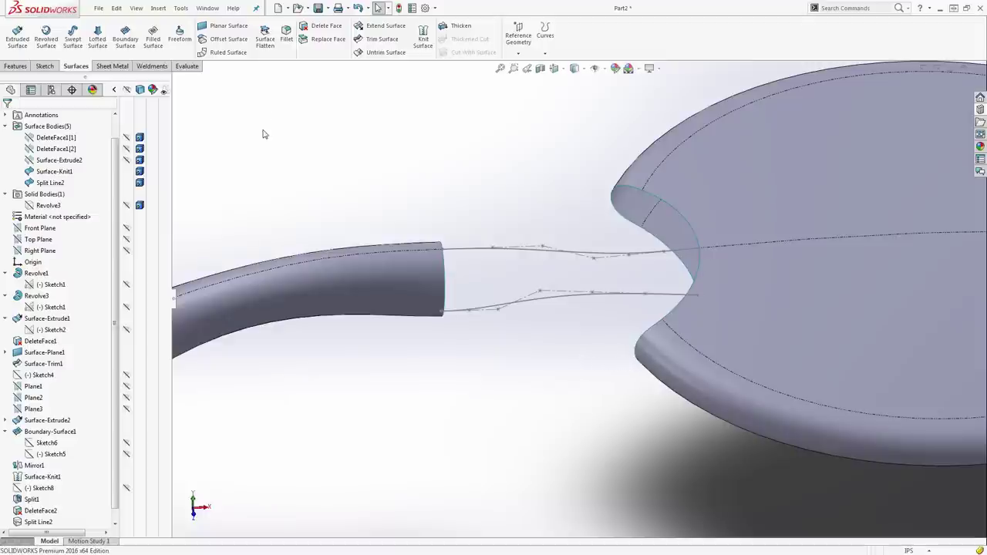
{"action": "left_click", "coordinate": [125, 37]}
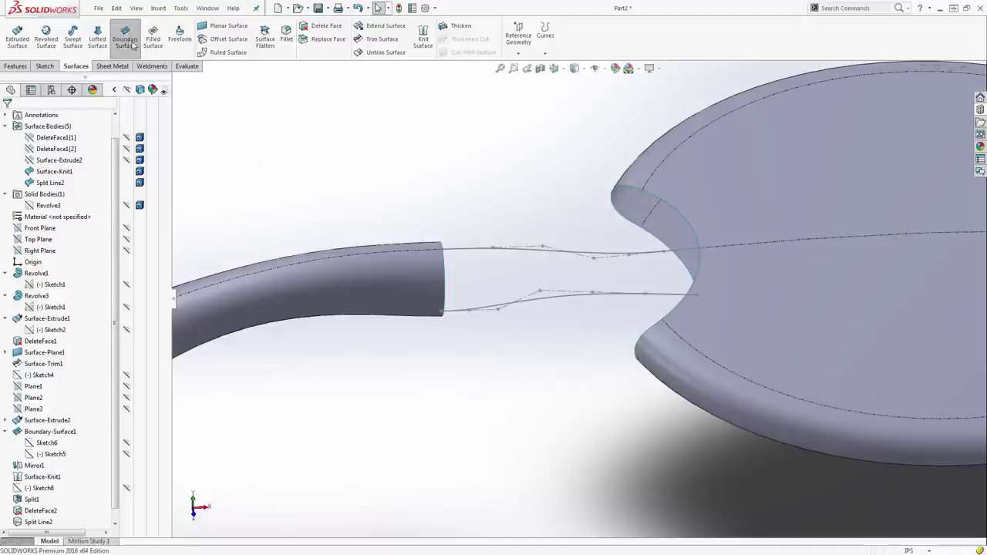
{"action": "left_click", "coordinate": [446, 266]}
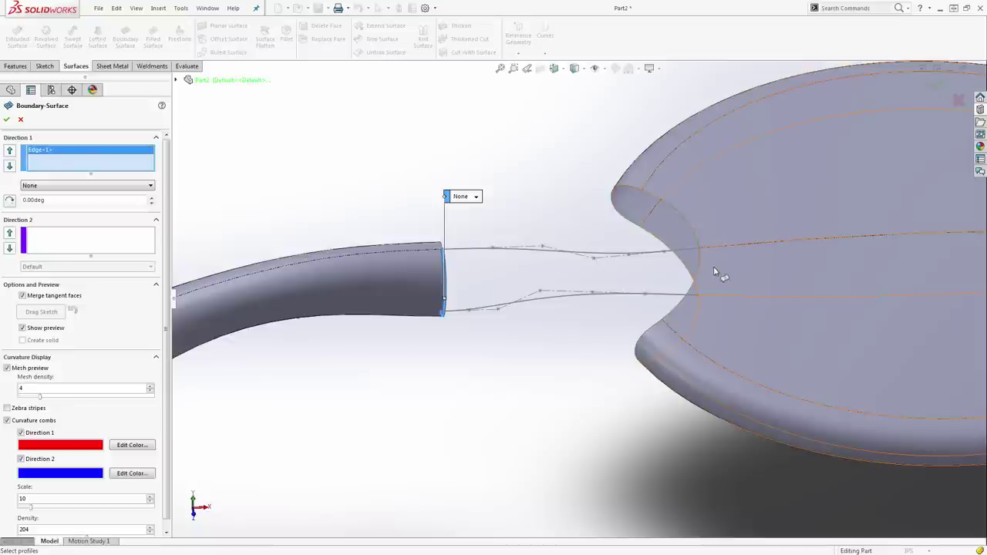
Add the front half of the round body's opening edges to Direction 1 as an open group of three edges
{"action": "right_click", "coordinate": [534, 152]}
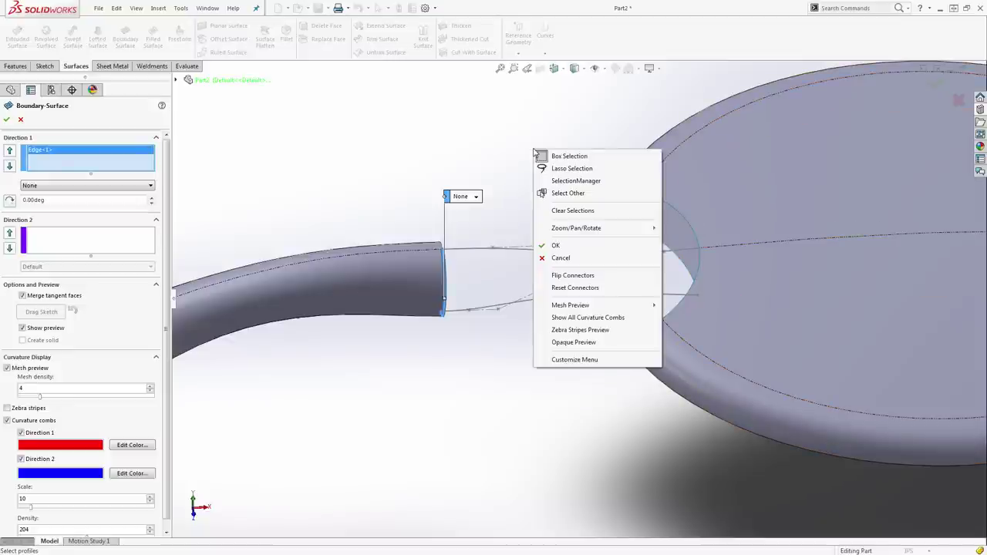
{"action": "left_click", "coordinate": [571, 180]}
{"action": "left_click", "coordinate": [702, 264]}
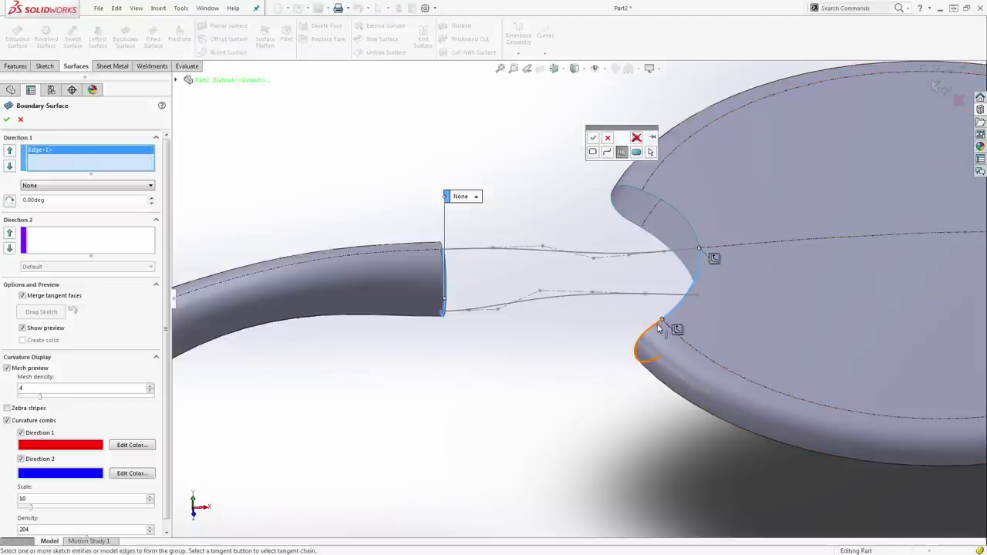
{"action": "left_click", "coordinate": [660, 328]}
{"action": "mouse_move", "coordinate": [659, 328]}
{"action": "middle_mouse_down"}
{"action": "mouse_move", "coordinate": [690, 344]}
{"action": "mouse_move", "coordinate": [657, 334]}
{"action": "middle_mouse_up"}
{"action": "left_click", "coordinate": [722, 354]}
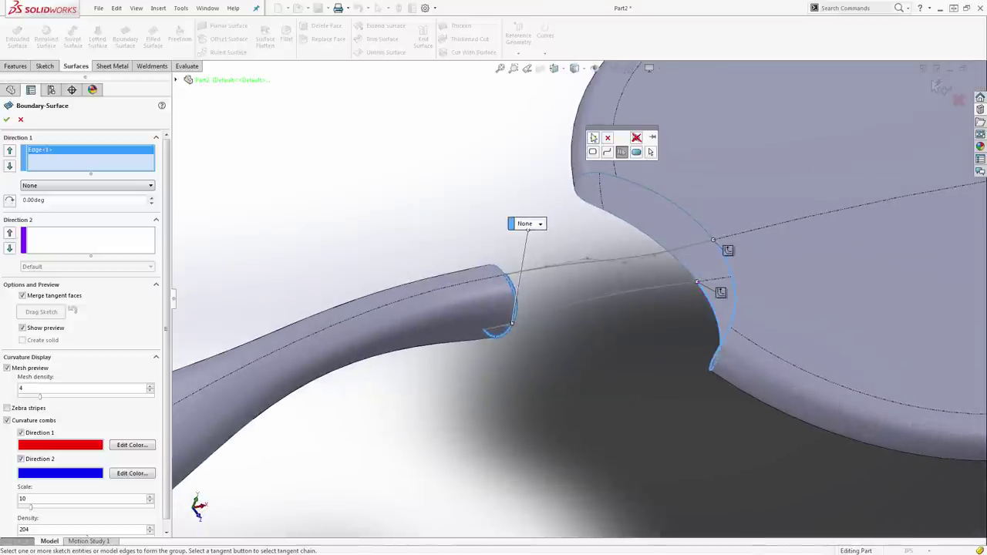
{"action": "left_click", "coordinate": [593, 137]}
Turn off the mesh preview and curvature combs for the boundary surface
{"action": "middle_click_drag", "start_coordinate": [473, 161], "coordinate": [456, 174]}
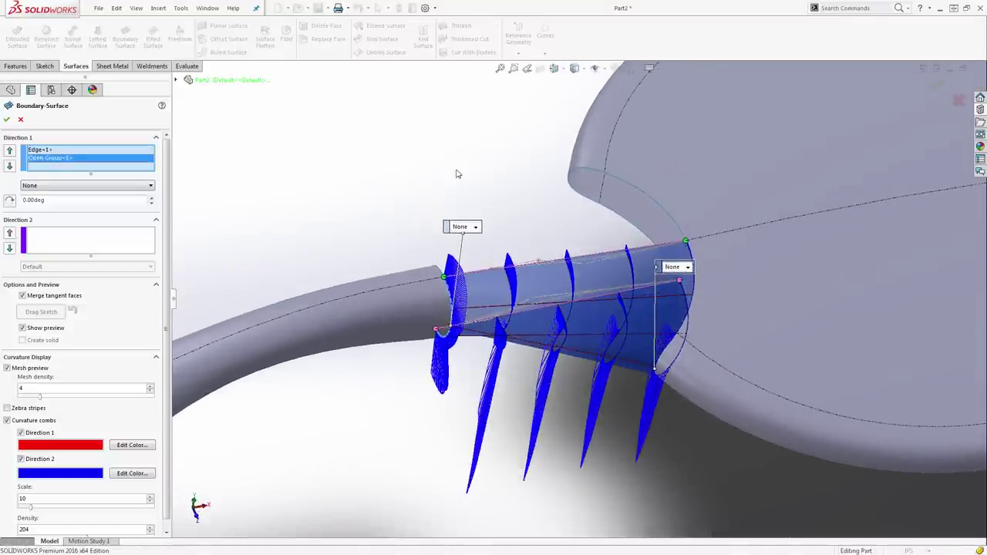
{"action": "left_click", "coordinate": [28, 372]}
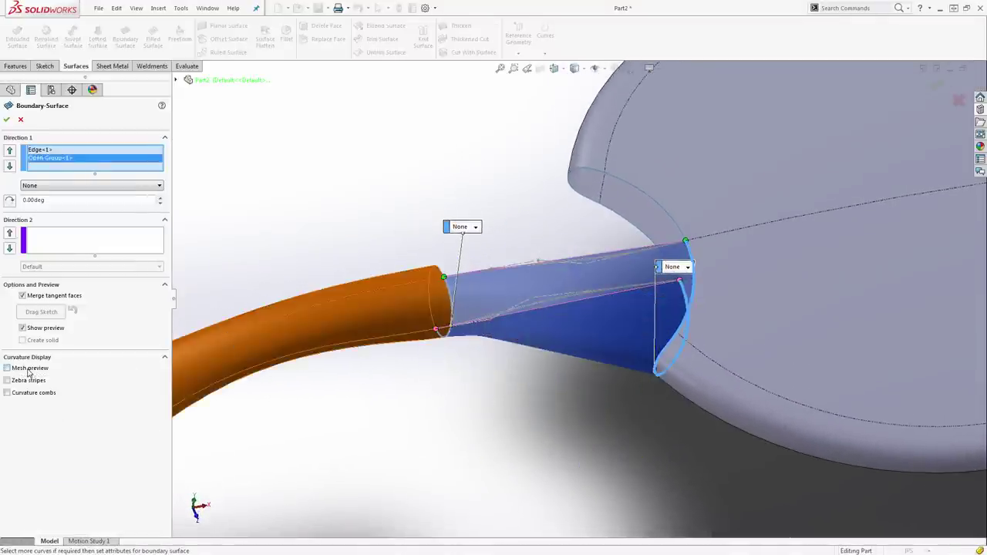
{"action": "middle_click_drag", "start_coordinate": [207, 386], "coordinate": [404, 423]}
Add the upper and lower guide splines as two open groups in Direction 2 of the boundary surface
{"action": "left_click", "coordinate": [70, 250]}
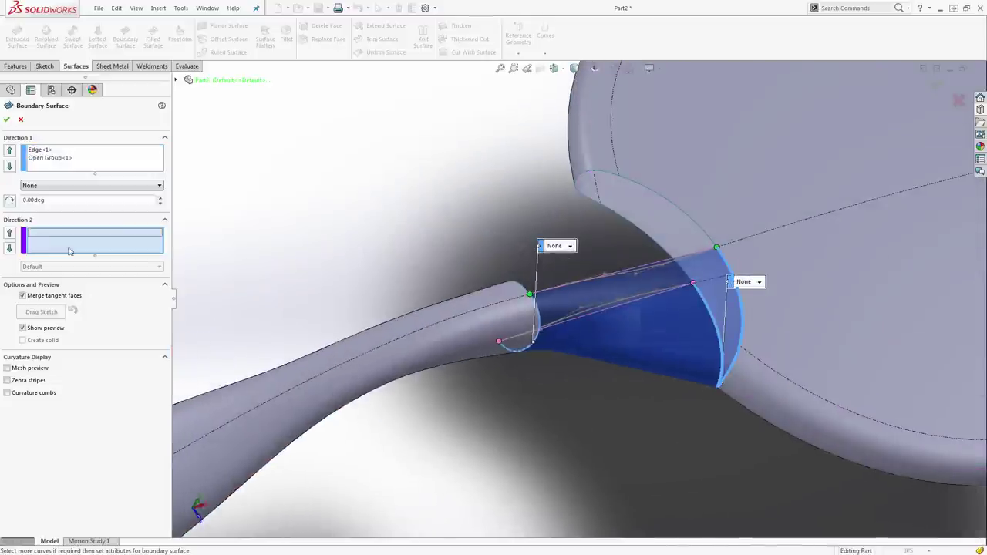
{"action": "left_click", "coordinate": [611, 275]}
{"action": "left_click", "coordinate": [638, 236]}
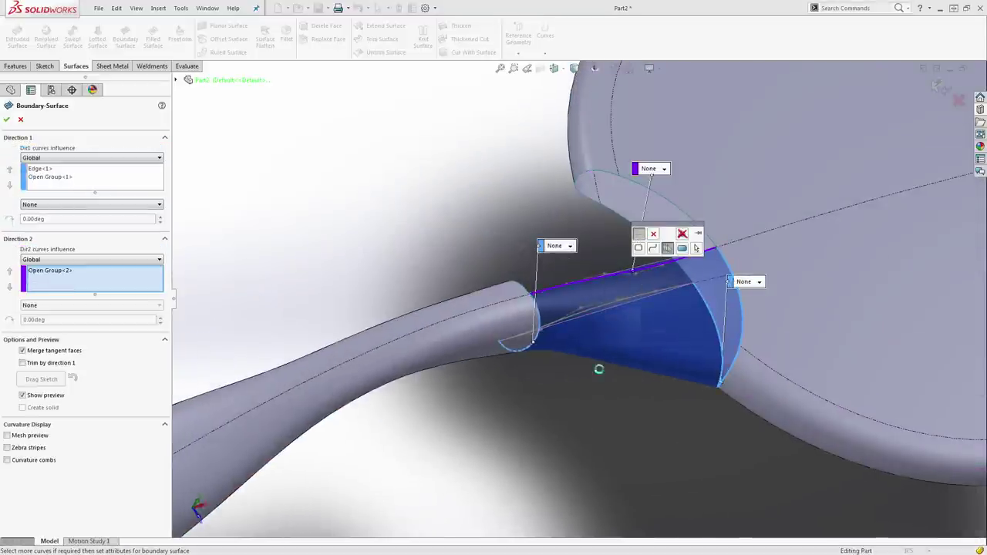
{"action": "middle_click_drag", "start_coordinate": [599, 365], "coordinate": [581, 314]}
{"action": "left_click", "coordinate": [582, 309]}
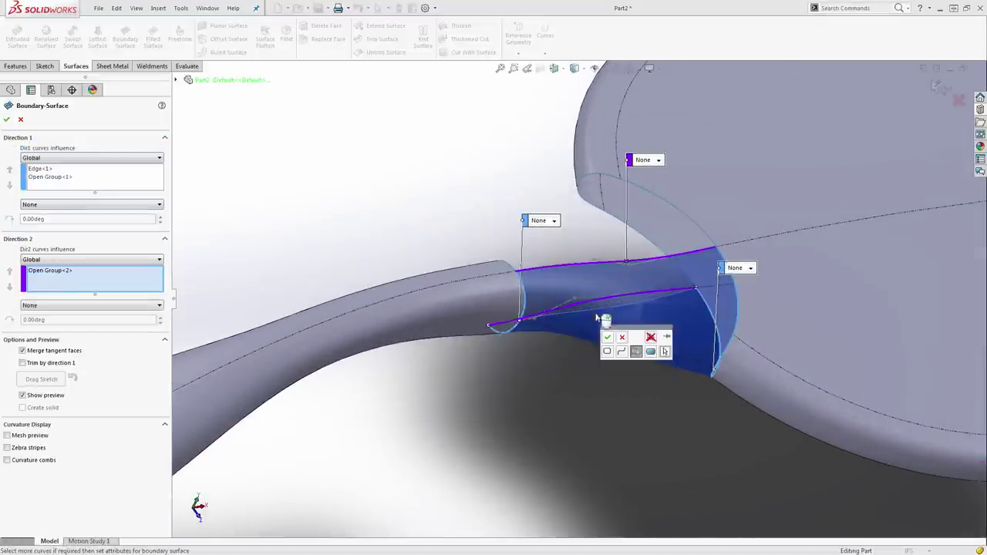
{"action": "left_click", "coordinate": [607, 340]}
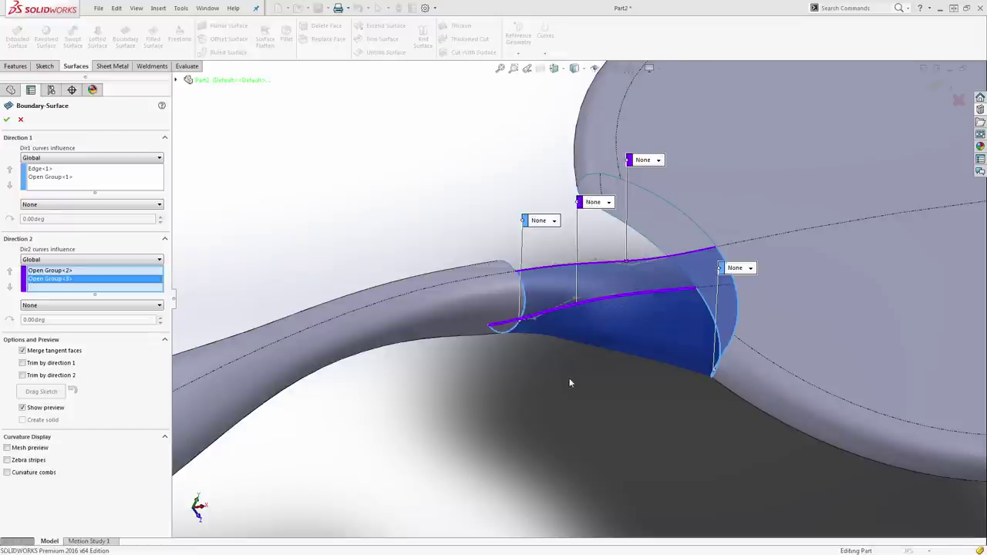
Set both Direction 2 spline groups to Normal To Profile
{"action": "middle_click_drag", "start_coordinate": [571, 381], "coordinate": [272, 345]}
{"action": "left_click", "coordinate": [141, 307]}
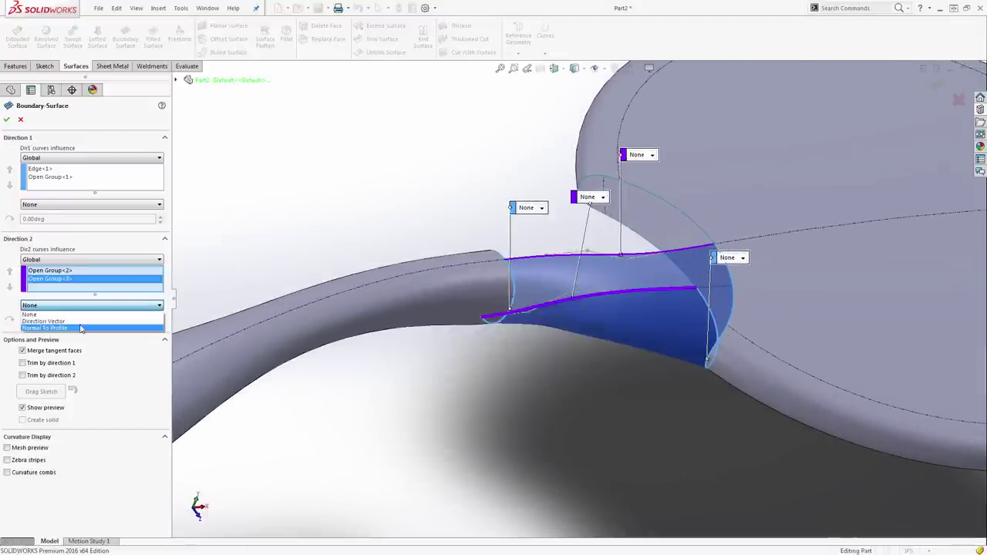
{"action": "left_click", "coordinate": [78, 328]}
{"action": "left_click", "coordinate": [77, 271]}
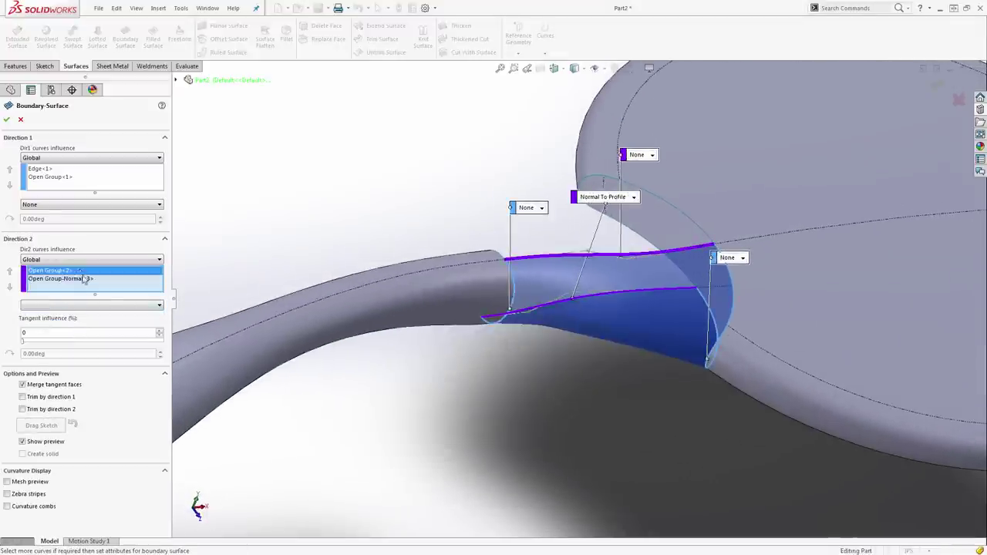
{"action": "left_click", "coordinate": [81, 305]}
{"action": "left_click", "coordinate": [80, 328]}
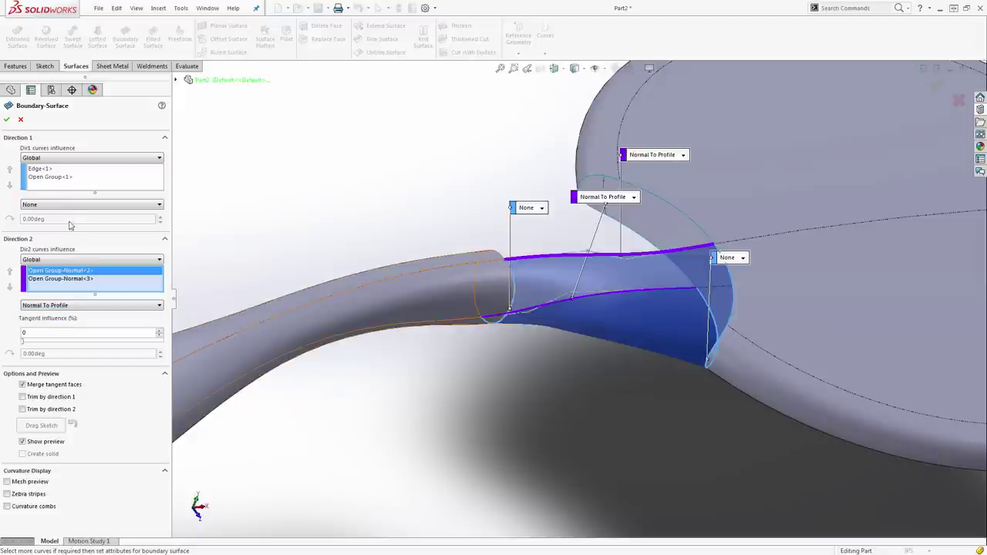
Try Curvature To Face on the round body's opening group in Direction 1
{"action": "left_click", "coordinate": [68, 206]}
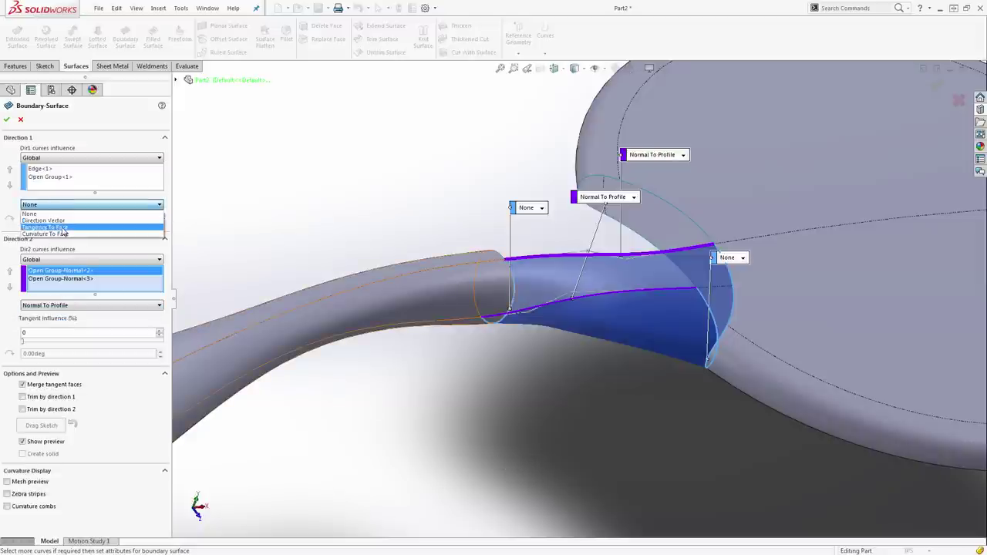
{"action": "left_click", "coordinate": [62, 233]}
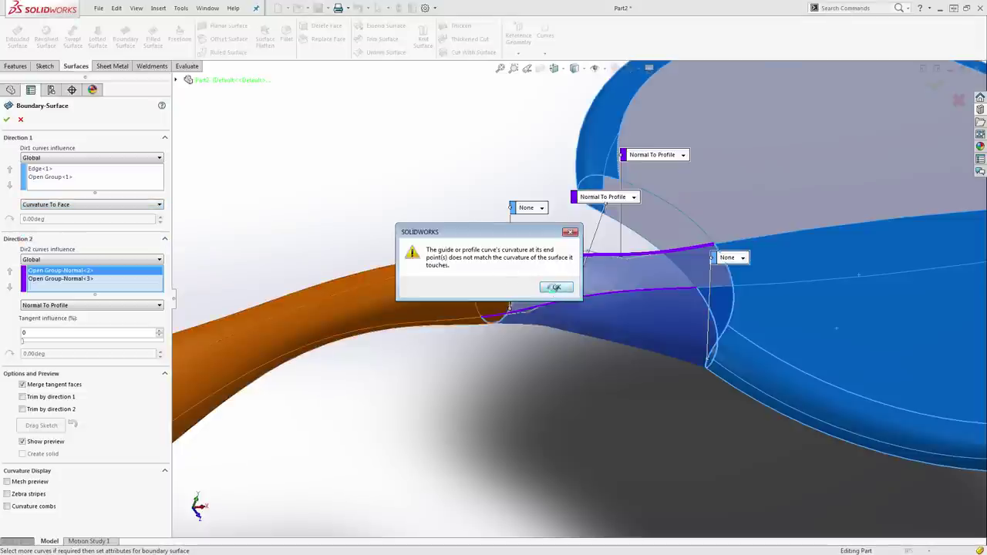
{"action": "left_click", "coordinate": [556, 287]}
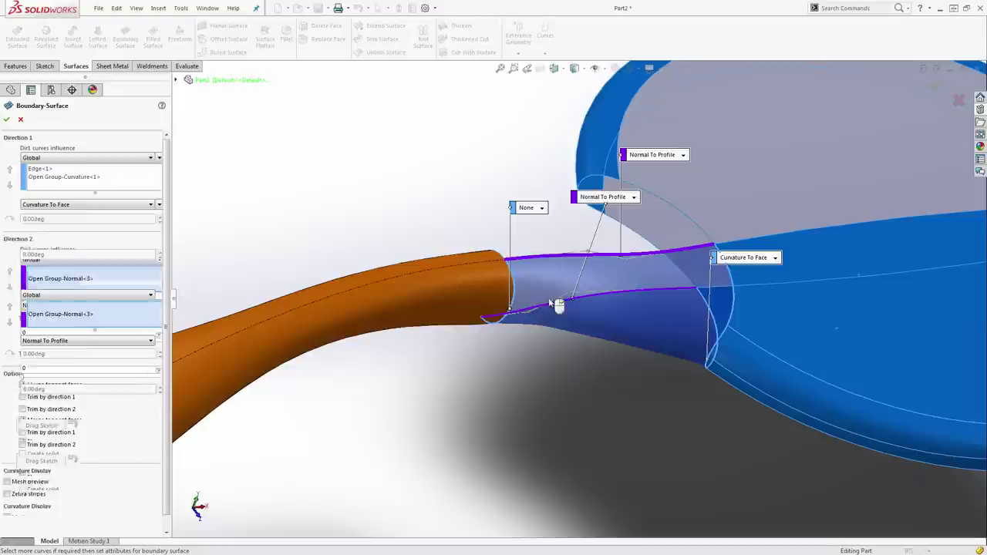
Set both Direction 1 curves, the handle end edge and the round body's opening group, to Tangency To Face
{"action": "left_click", "coordinate": [62, 169]}
{"action": "left_click", "coordinate": [77, 205]}
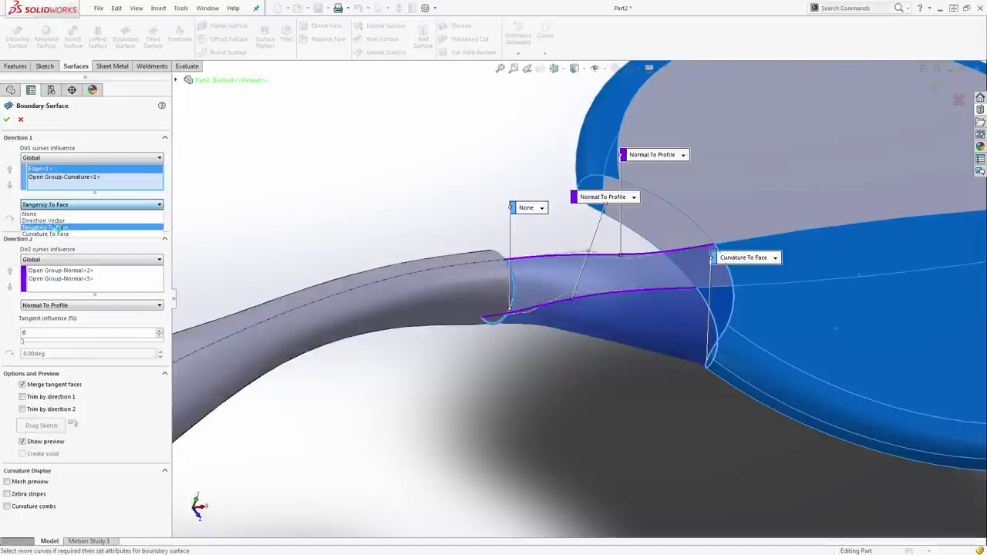
{"action": "left_click", "coordinate": [56, 227]}
{"action": "left_click", "coordinate": [63, 176]}
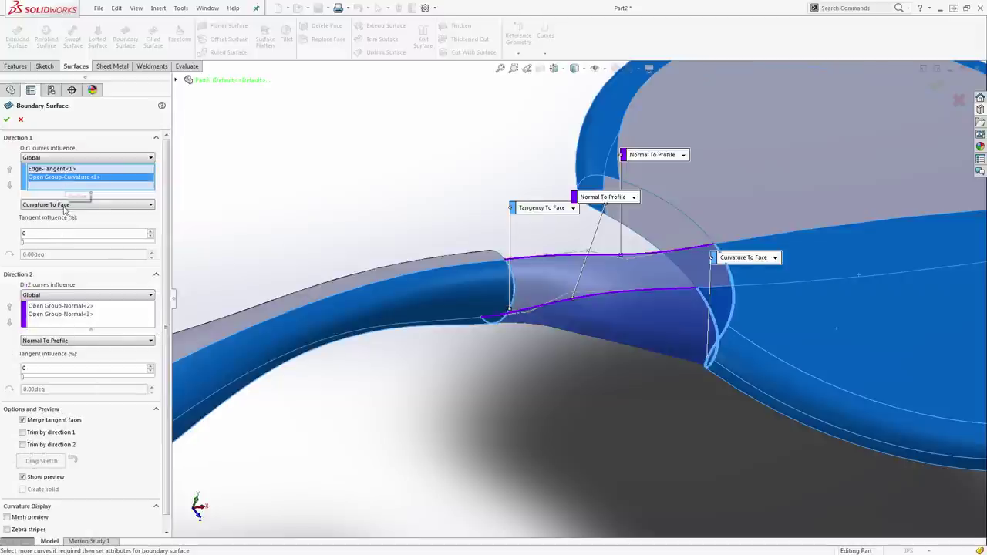
{"action": "left_click", "coordinate": [69, 204]}
{"action": "left_click", "coordinate": [510, 366]}
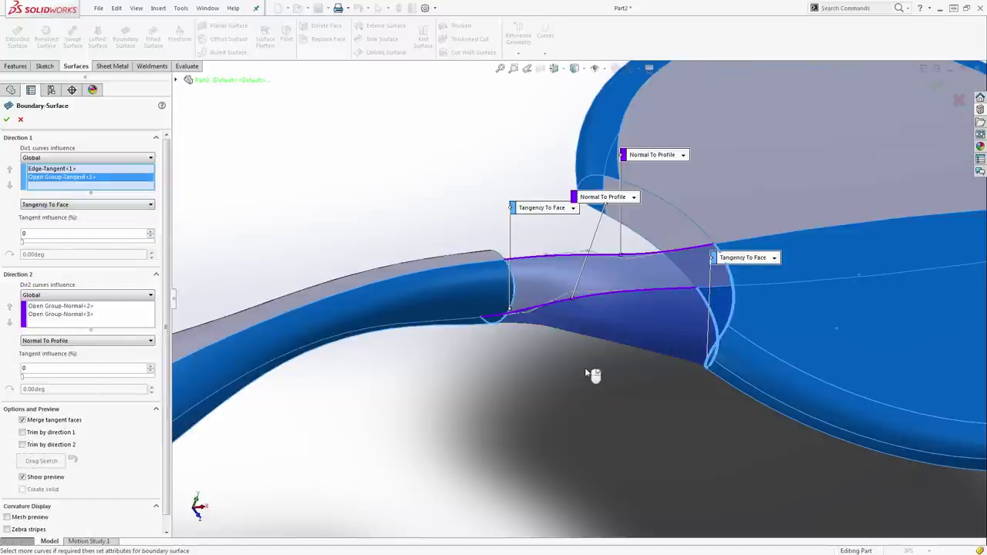
Check the preview from the top, create the boundary surface, and examine the transition between handle and round body
{"action": "key", "text": "ctrl+5"}
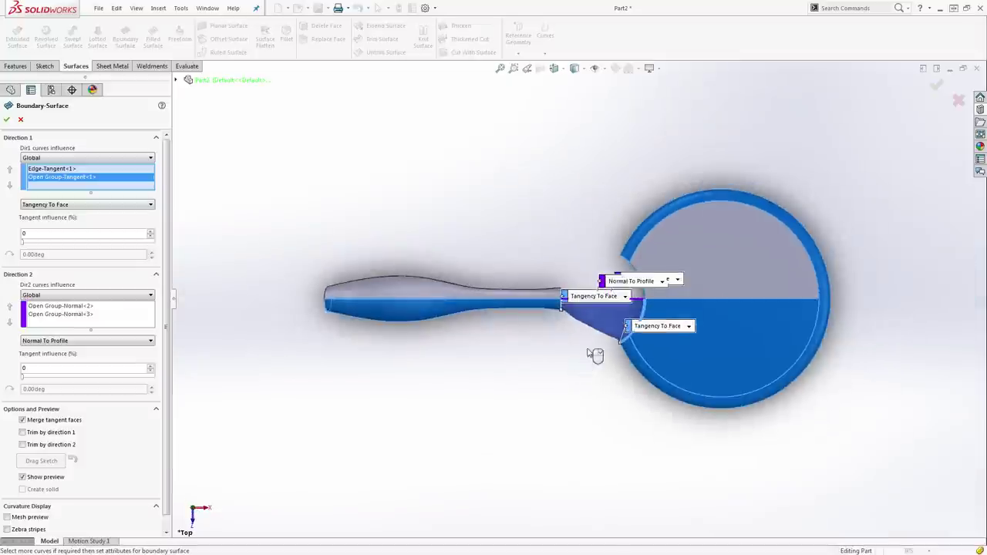
{"action": "scroll", "coordinate": [594, 336], "scroll_direction": "down", "scroll_amount": 5}
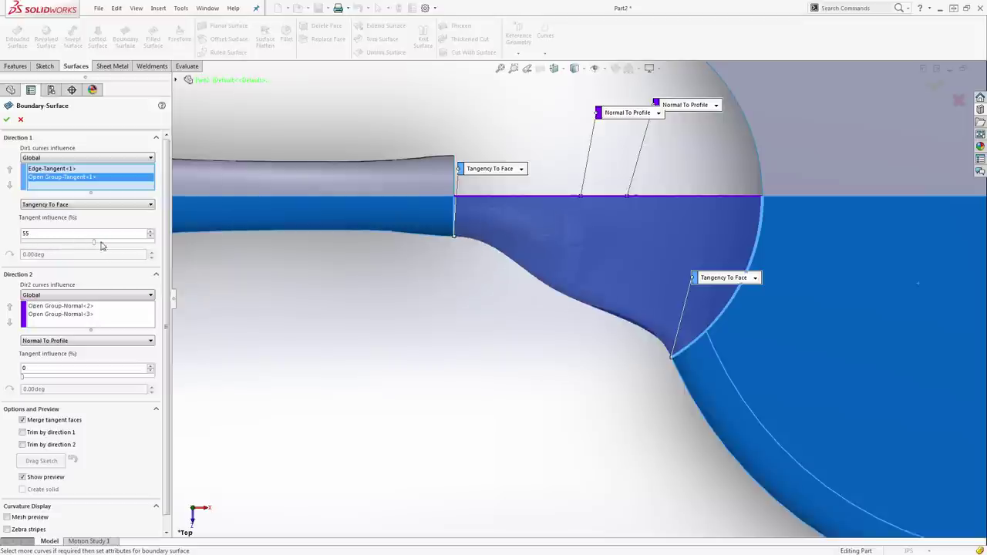
{"action": "middle_click_drag", "start_coordinate": [610, 339], "coordinate": [591, 313]}
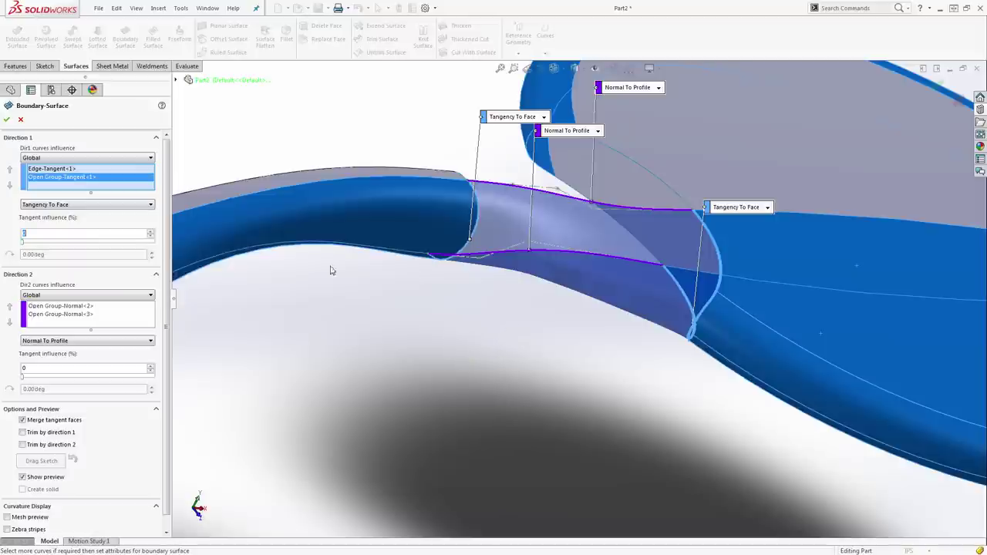
{"action": "left_click", "coordinate": [6, 120]}
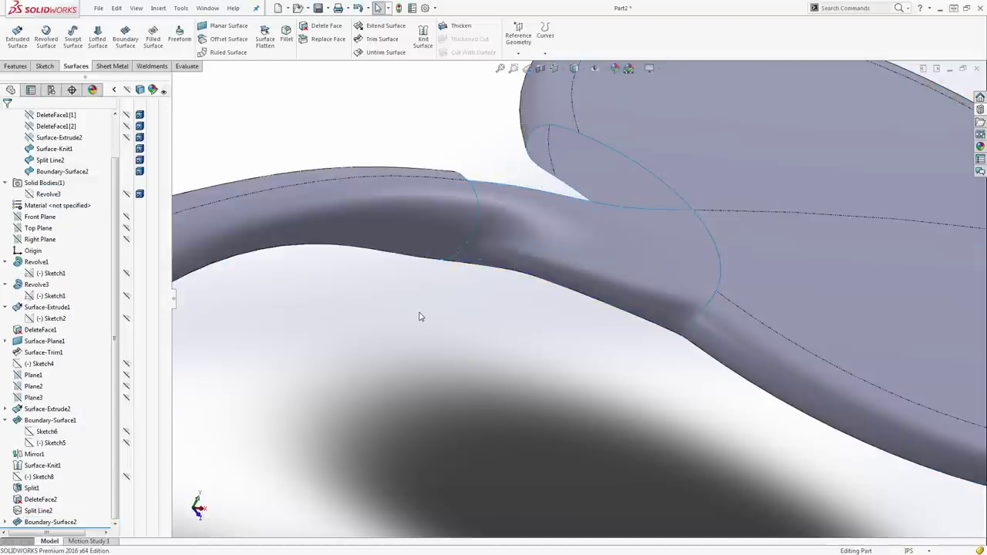
{"action": "middle_click_drag", "start_coordinate": [513, 325], "coordinate": [549, 330]}
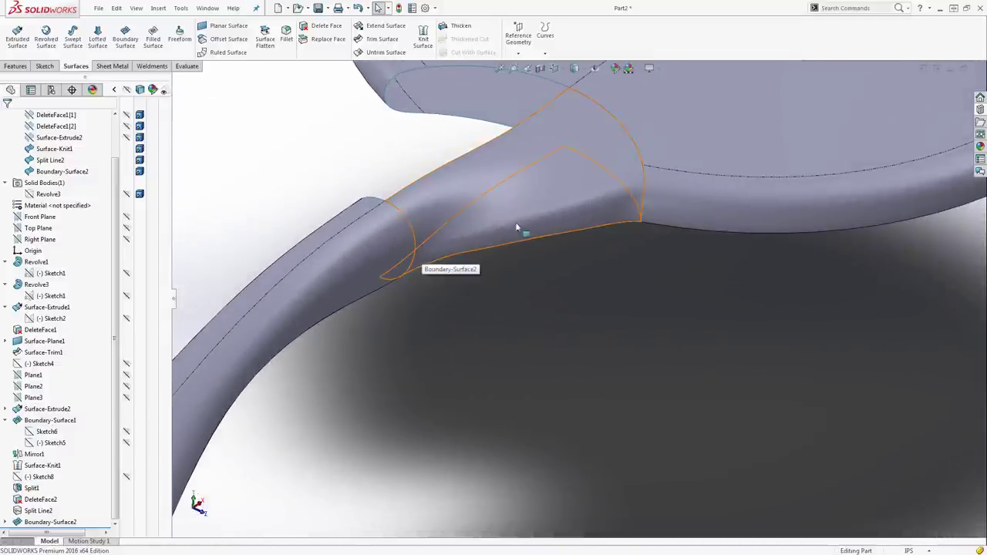
{"action": "left_click", "coordinate": [601, 204]}
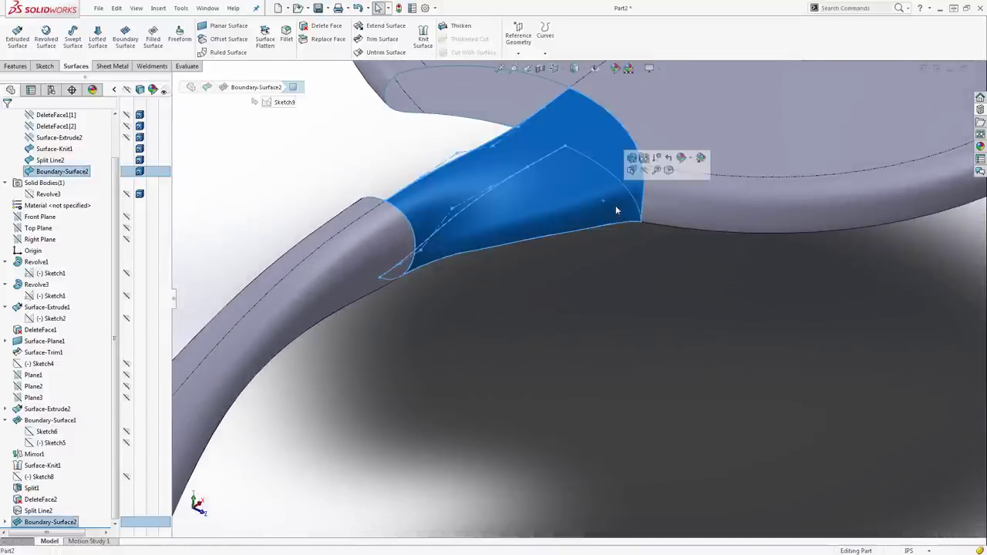
{"action": "key", "text": "Escape"}
{"action": "key", "text": "ctrl+1"}
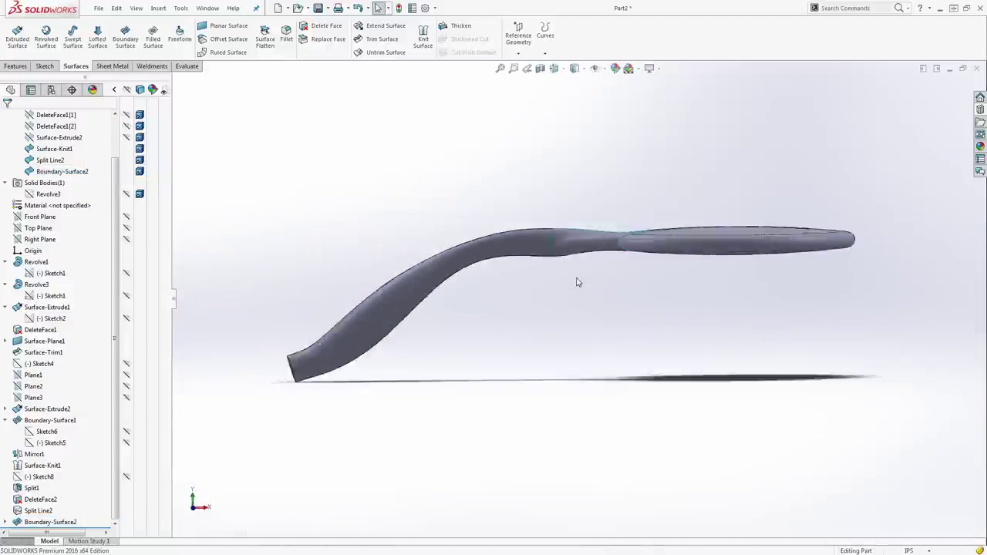
Set the horizontal distance at the handle's end in Sketch2 to 5.5 in, lengthening the handle towards the round body
{"action": "scroll", "coordinate": [594, 262], "scroll_direction": "down", "scroll_amount": 5}
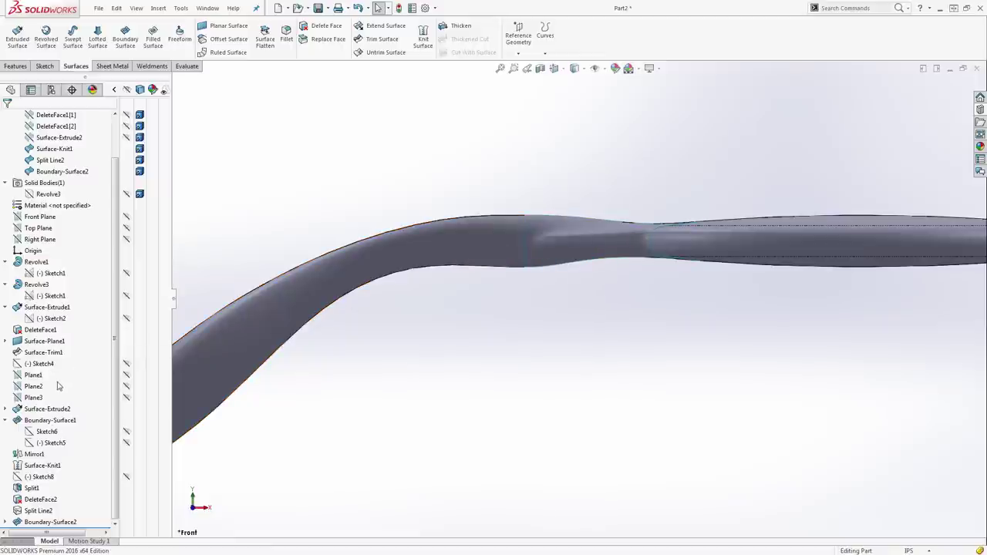
{"action": "left_click", "coordinate": [53, 320]}
{"action": "double_click", "coordinate": [605, 175]}
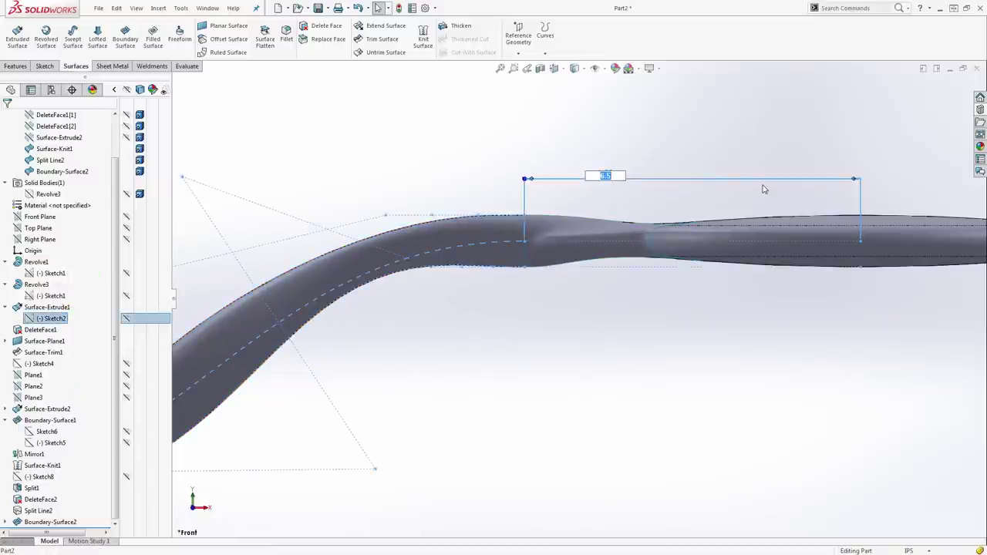
{"action": "key", "text": "Return"}
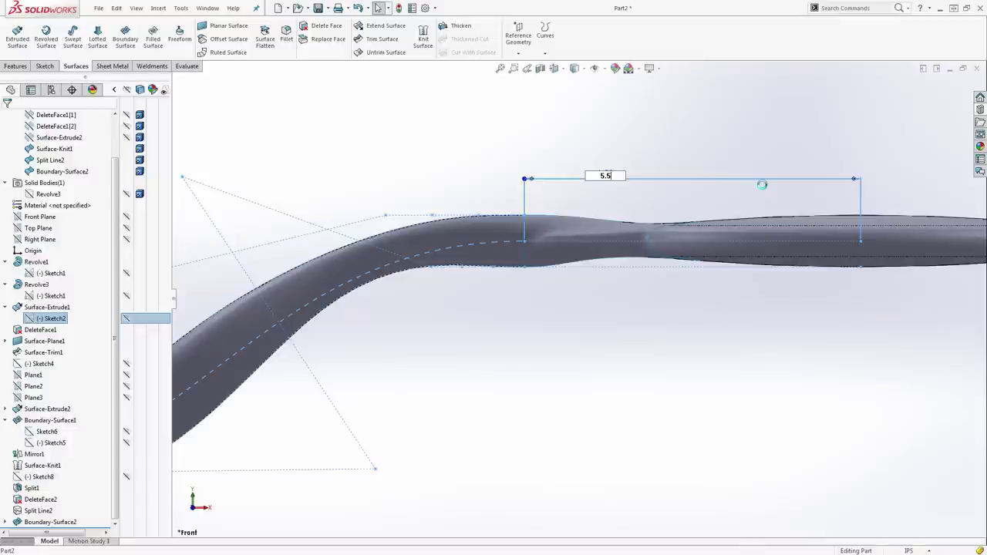
{"action": "left_click", "coordinate": [654, 310]}
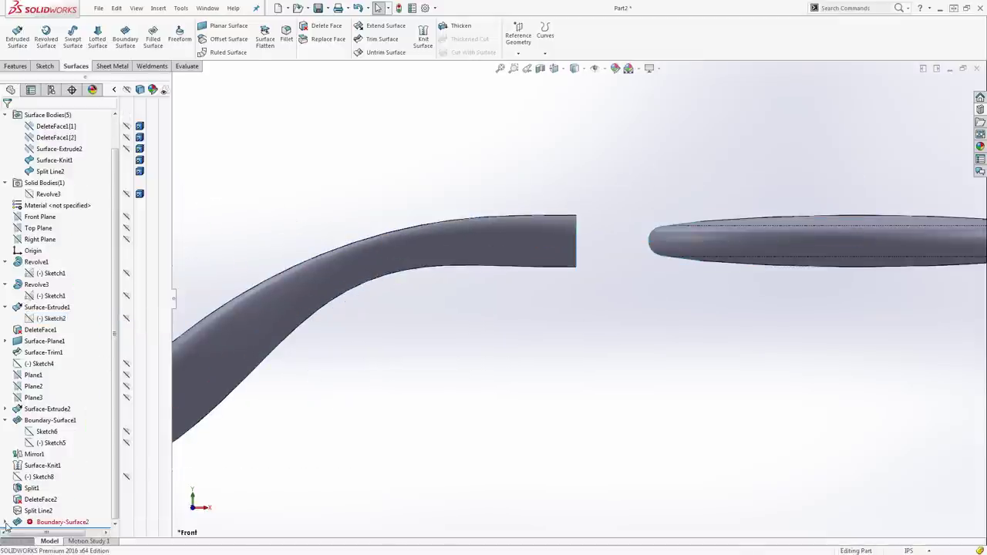
Open the guide spline sketch, Sketch9, under the failed boundary surface for editing
{"action": "left_click", "coordinate": [6, 522]}
{"action": "left_click", "coordinate": [49, 522]}
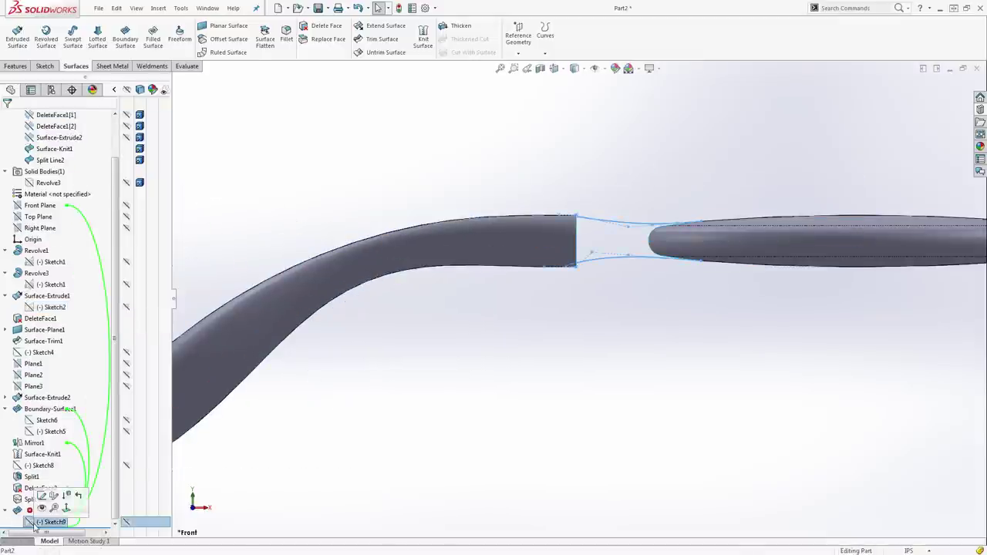
{"action": "scroll", "coordinate": [583, 268], "scroll_direction": "down", "scroll_amount": 3}
{"action": "scroll", "coordinate": [583, 268], "scroll_direction": "down", "scroll_amount": 2}
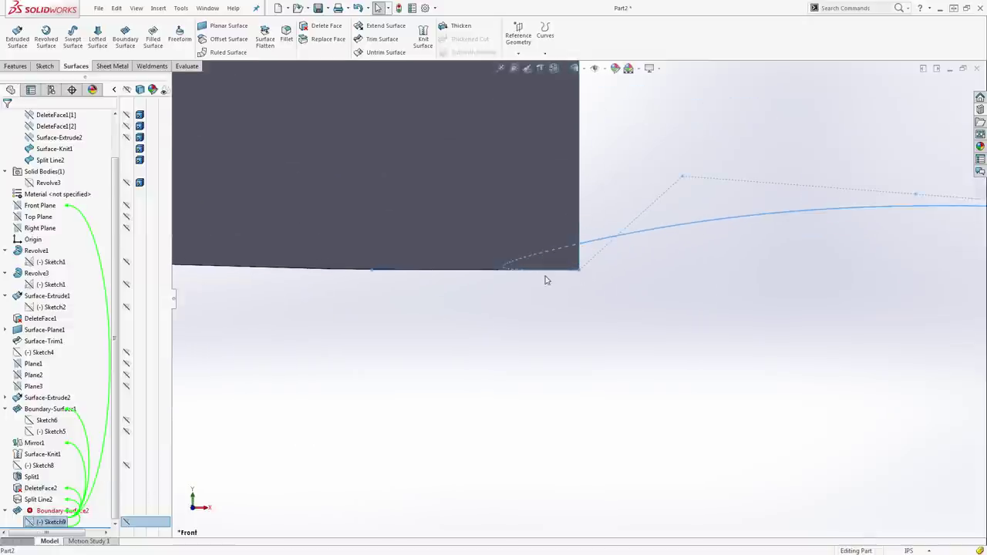
{"action": "left_click", "coordinate": [29, 524]}
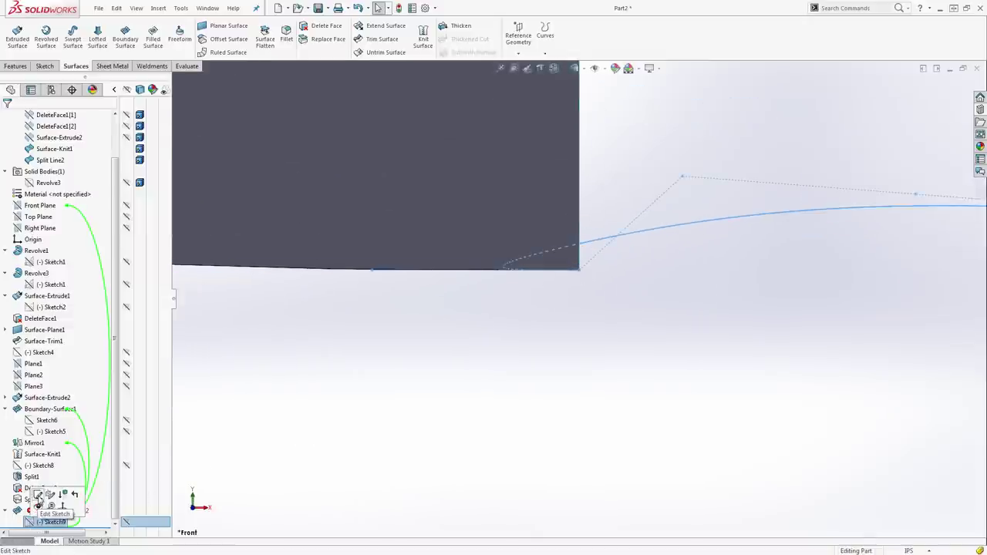
{"action": "left_click", "coordinate": [39, 501]}
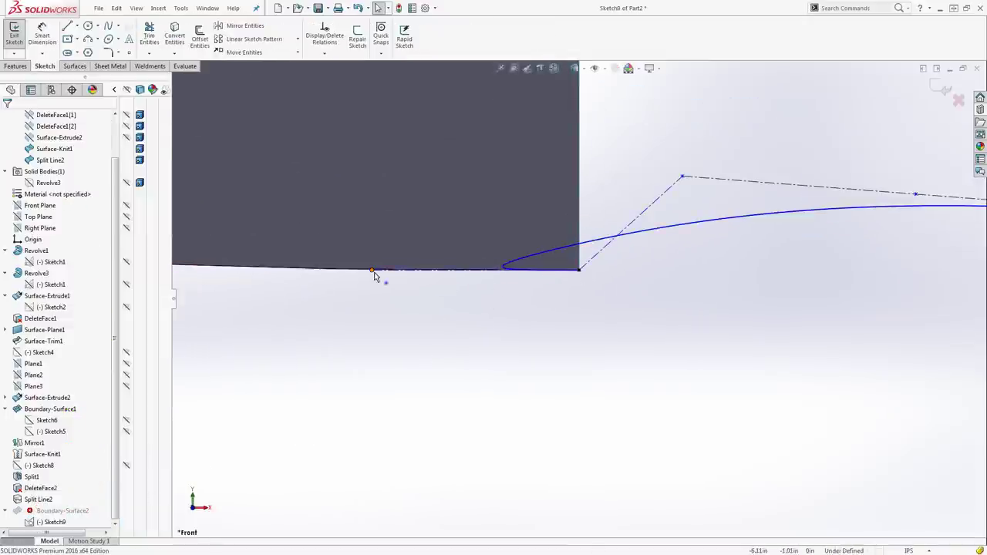
Move the lower guide spline's tangent control vertex past the handle's end, to about X -4.84 in, Y -1.23 in
{"action": "left_click", "coordinate": [374, 275]}
{"action": "left_click", "coordinate": [401, 272]}
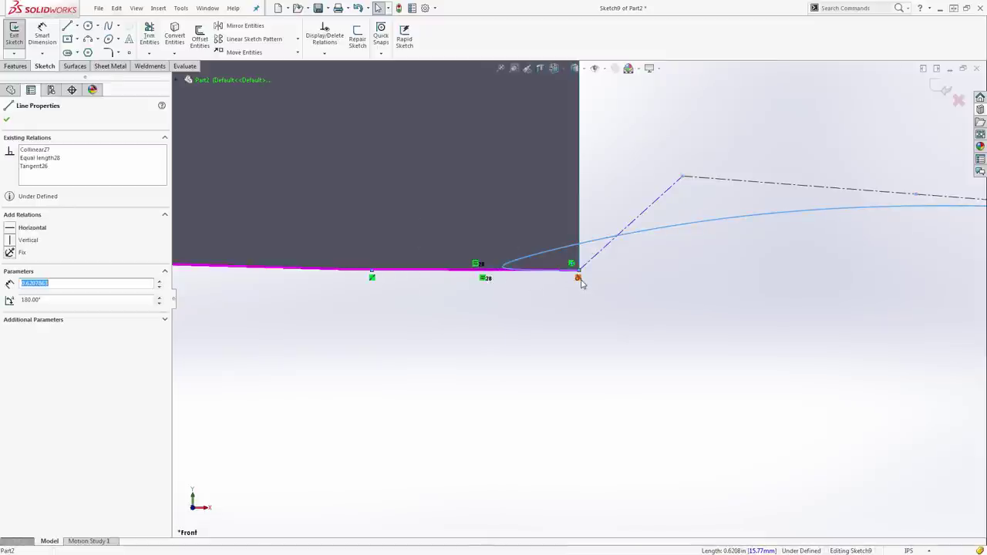
{"action": "key", "text": "Escape"}
{"action": "left_click_drag", "start_coordinate": [378, 274], "coordinate": [755, 278]}
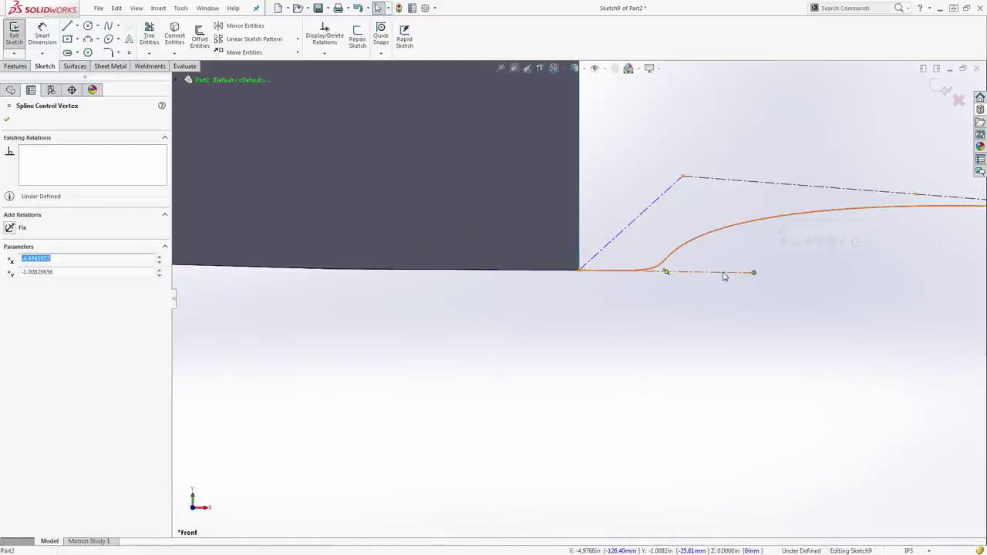
{"action": "scroll", "coordinate": [711, 285], "scroll_direction": "up", "scroll_amount": 3}
{"action": "left_click", "coordinate": [705, 309]}
{"action": "scroll", "coordinate": [658, 295], "scroll_direction": "up", "scroll_amount": 2}
{"action": "scroll", "coordinate": [631, 292], "scroll_direction": "down", "scroll_amount": 4}
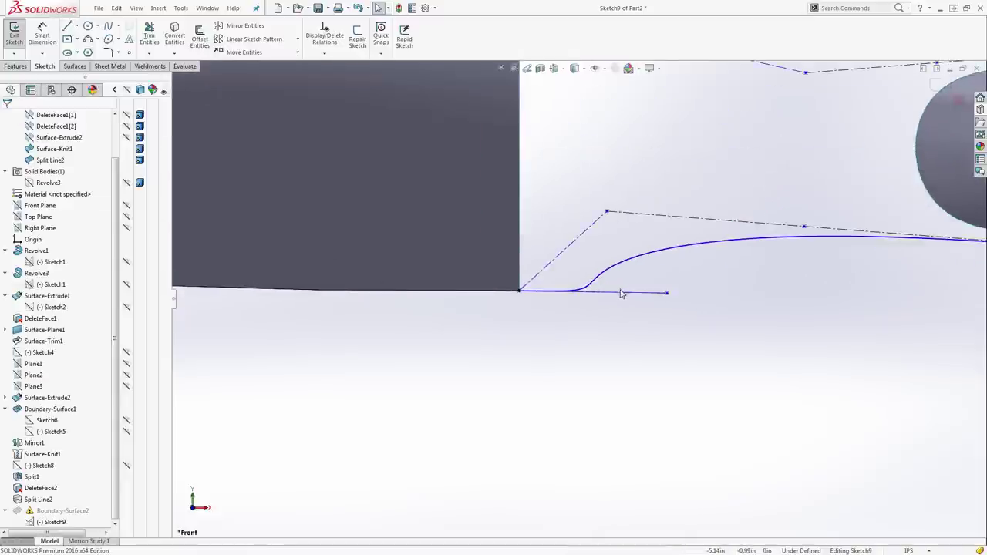
{"action": "left_click_drag", "start_coordinate": [669, 294], "coordinate": [706, 357]}
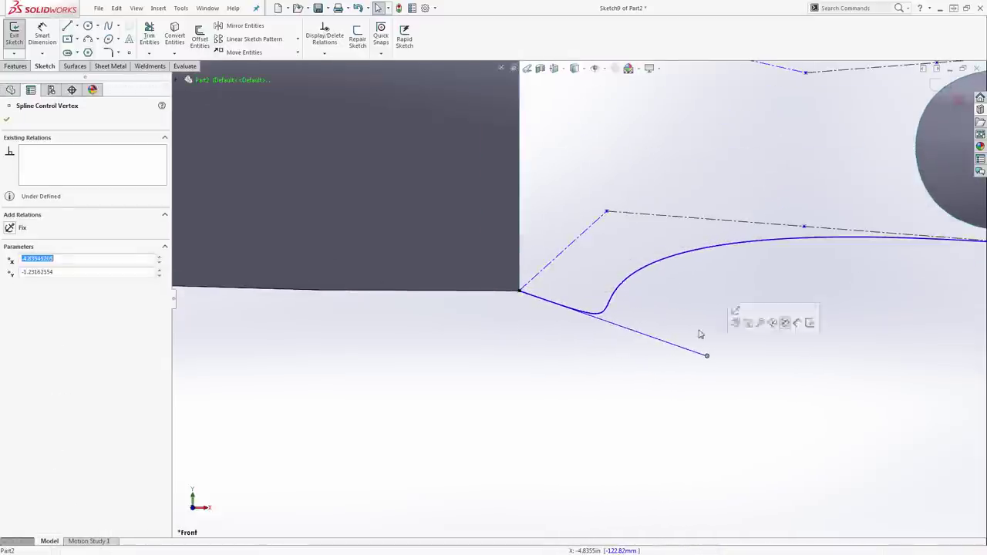
{"action": "scroll", "coordinate": [619, 218], "scroll_direction": "up", "scroll_amount": 3}
{"action": "scroll", "coordinate": [607, 286], "scroll_direction": "down", "scroll_amount": 2}
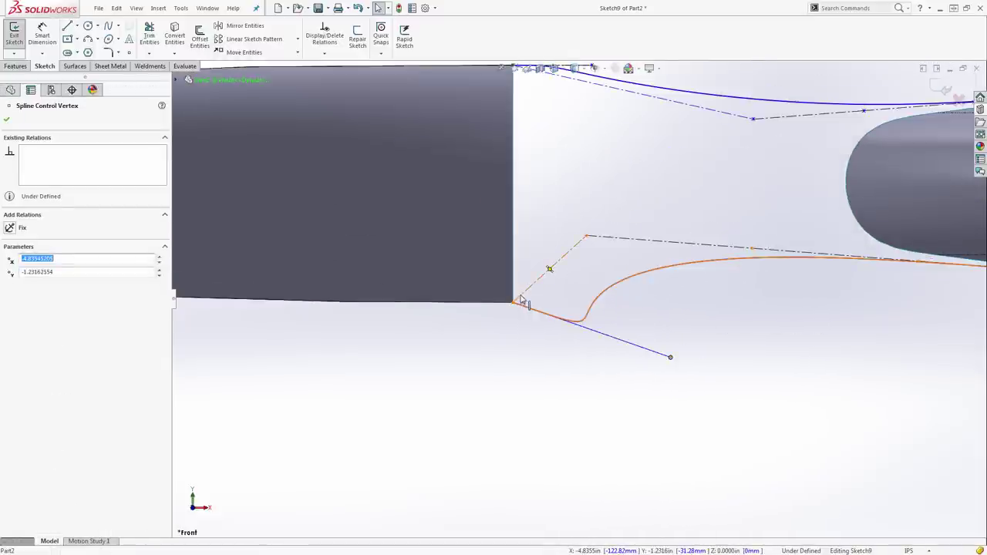
Detach the lower guide spline's endpoint from the handle's corner and try to delete that endpoint
{"action": "left_click", "coordinate": [549, 269]}
{"action": "left_click", "coordinate": [512, 308]}
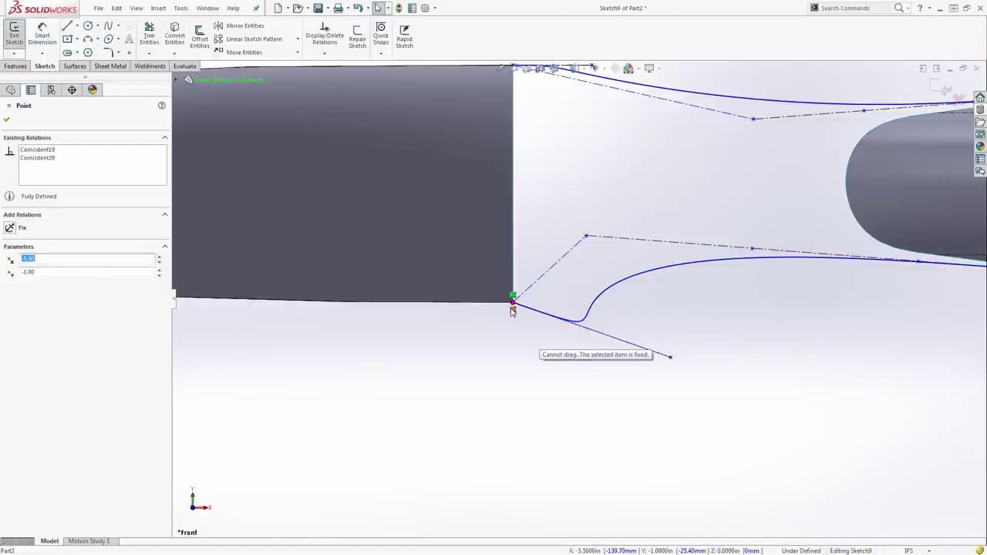
{"action": "left_click_drag", "start_coordinate": [515, 308], "coordinate": [546, 339]}
{"action": "key", "text": "Delete"}
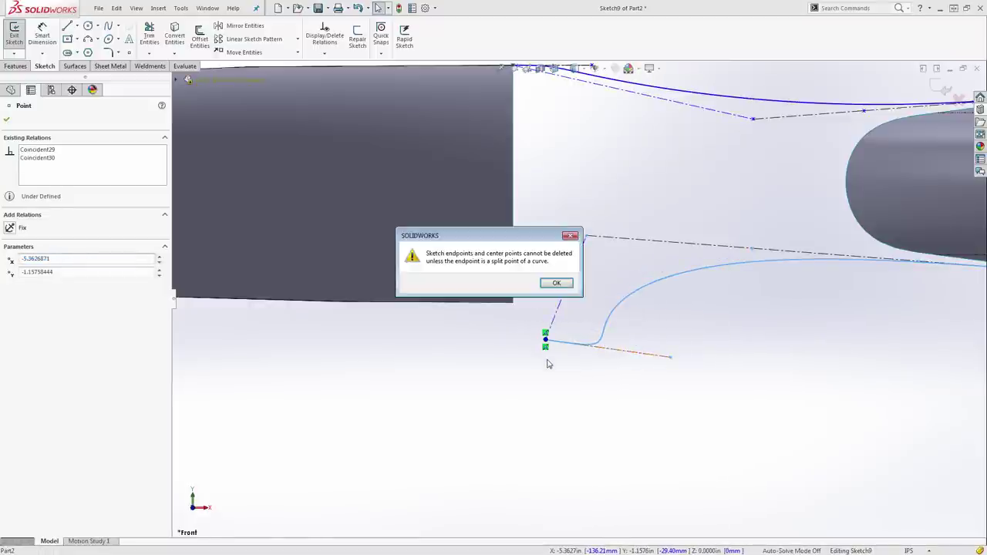
{"action": "left_click", "coordinate": [569, 283]}
Try to delete the lower guide spline's outlying control vertex near the handle's end
{"action": "left_click", "coordinate": [670, 357]}
{"action": "key", "text": "Delete"}
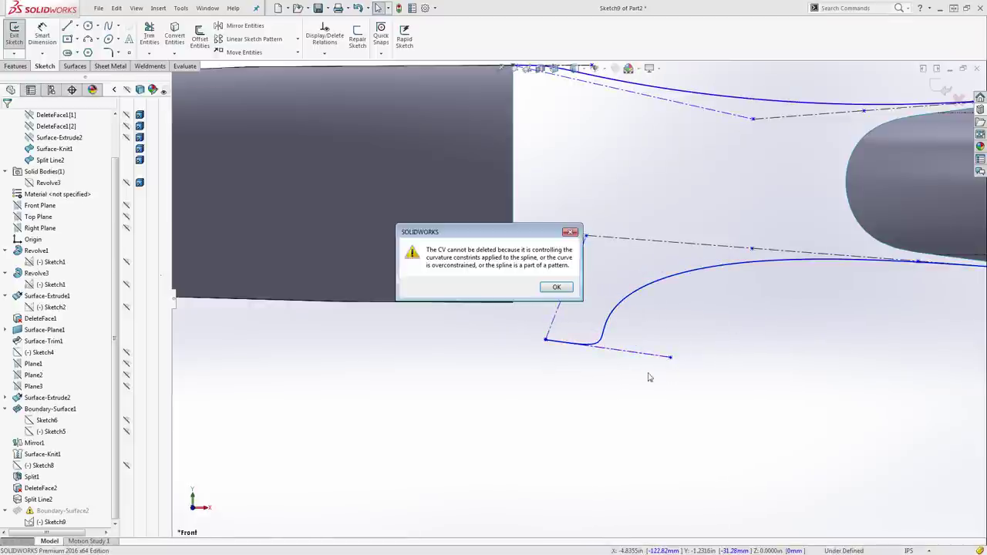
{"action": "left_click", "coordinate": [554, 286]}
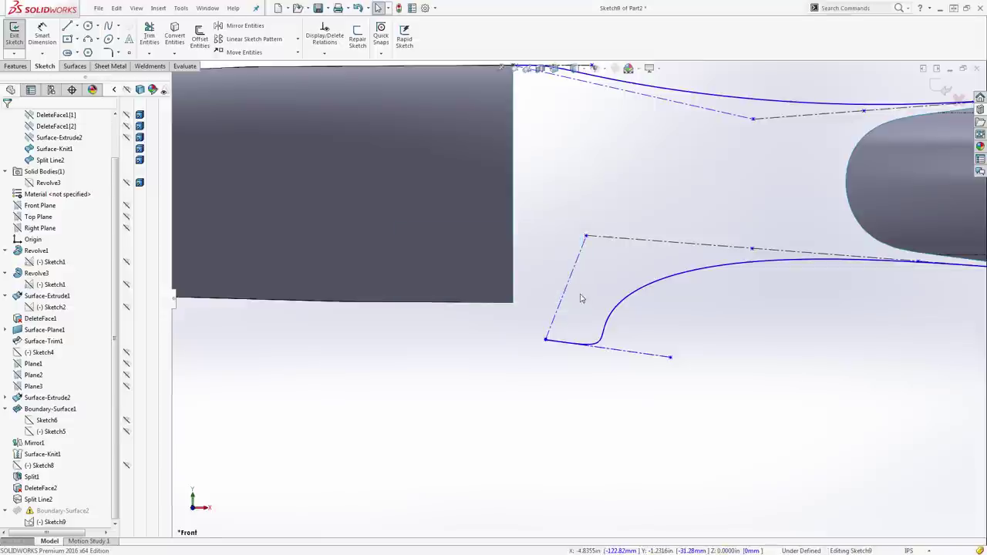
{"action": "left_click", "coordinate": [669, 357]}
{"action": "key", "text": "Delete"}
{"action": "left_click", "coordinate": [557, 287]}
Shift the lower guide spline's control vertices and move its free endpoint to about X -5.33 in, Y -0.97 in
{"action": "left_click_drag", "start_coordinate": [586, 236], "coordinate": [596, 236]}
{"action": "left_click", "coordinate": [647, 356]}
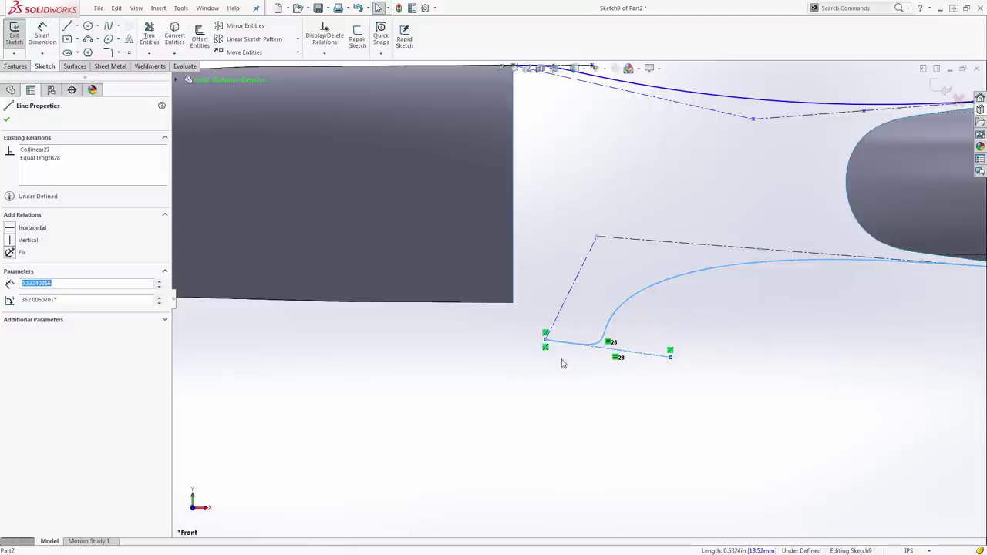
{"action": "key", "text": "Escape"}
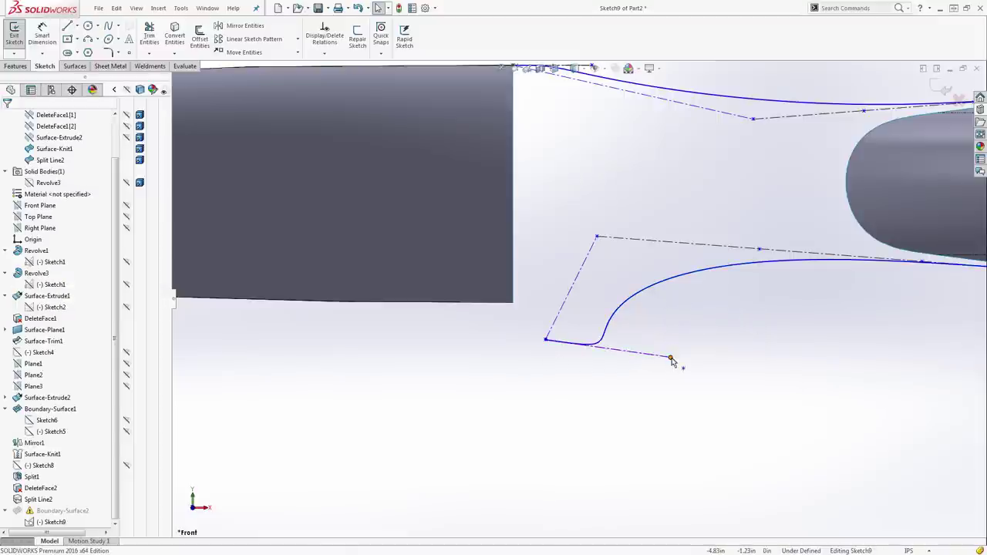
{"action": "left_click_drag", "start_coordinate": [671, 360], "coordinate": [662, 309]}
{"action": "left_click_drag", "start_coordinate": [548, 341], "coordinate": [565, 309]}
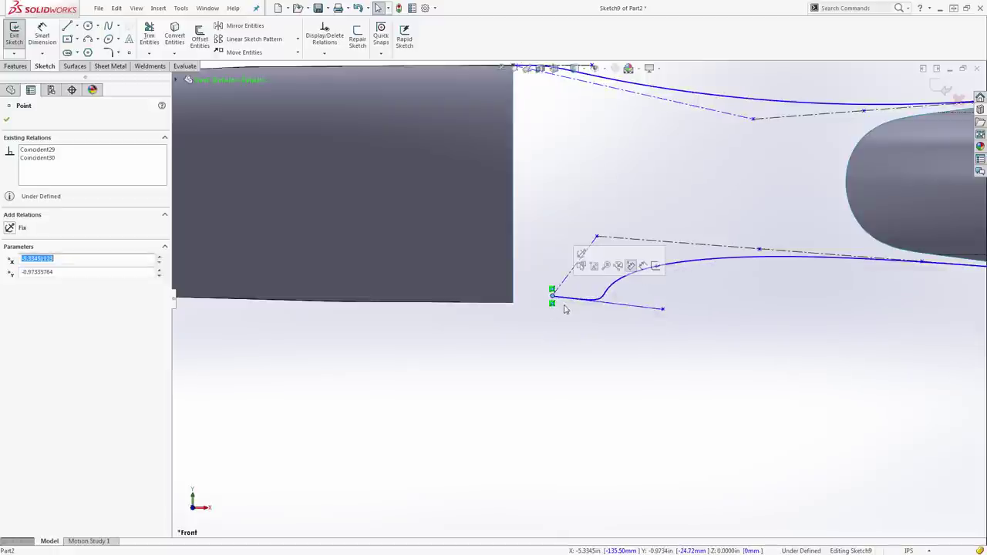
Discard all changes made in the guide spline sketch and exit it
{"action": "left_click", "coordinate": [579, 317]}
{"action": "scroll", "coordinate": [574, 311], "scroll_direction": "down", "scroll_amount": 6}
{"action": "scroll", "coordinate": [588, 319], "scroll_direction": "up", "scroll_amount": 3}
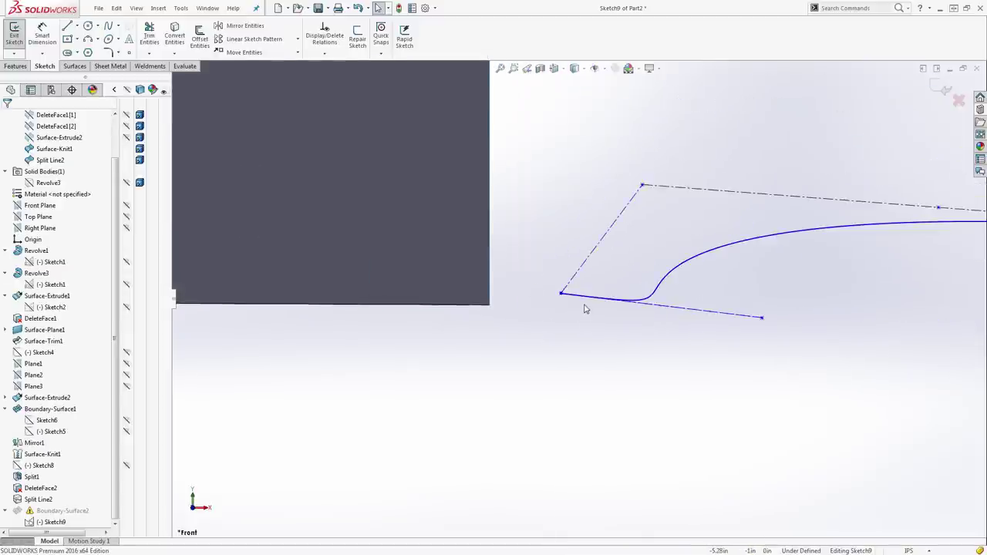
{"action": "scroll", "coordinate": [585, 308], "scroll_direction": "down", "scroll_amount": 5}
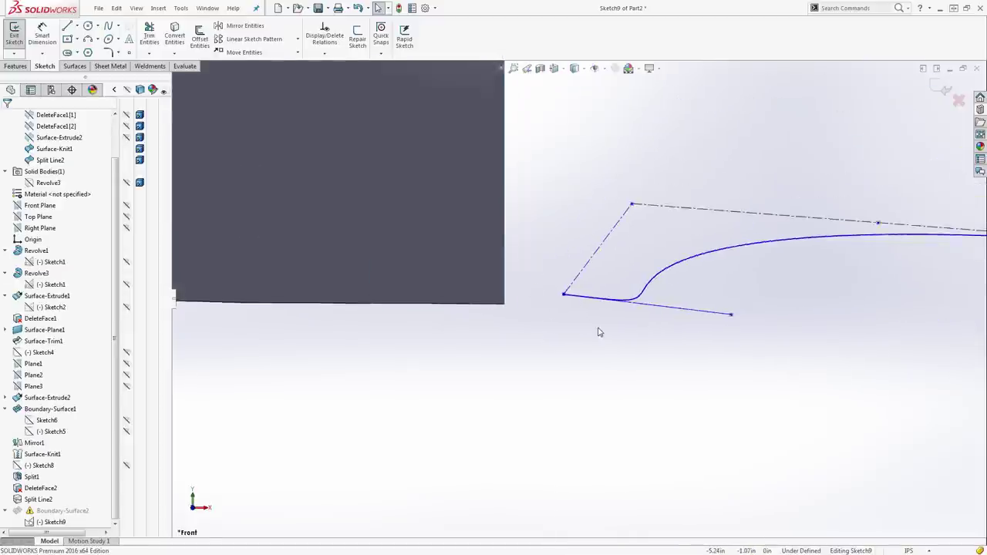
{"action": "scroll", "coordinate": [595, 290], "scroll_direction": "down", "scroll_amount": 1}
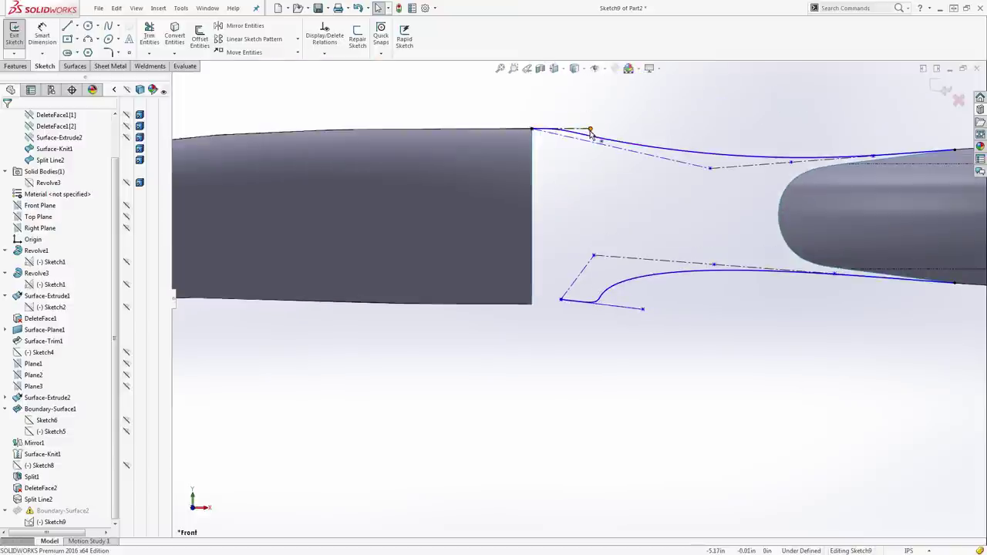
{"action": "left_click", "coordinate": [958, 101]}
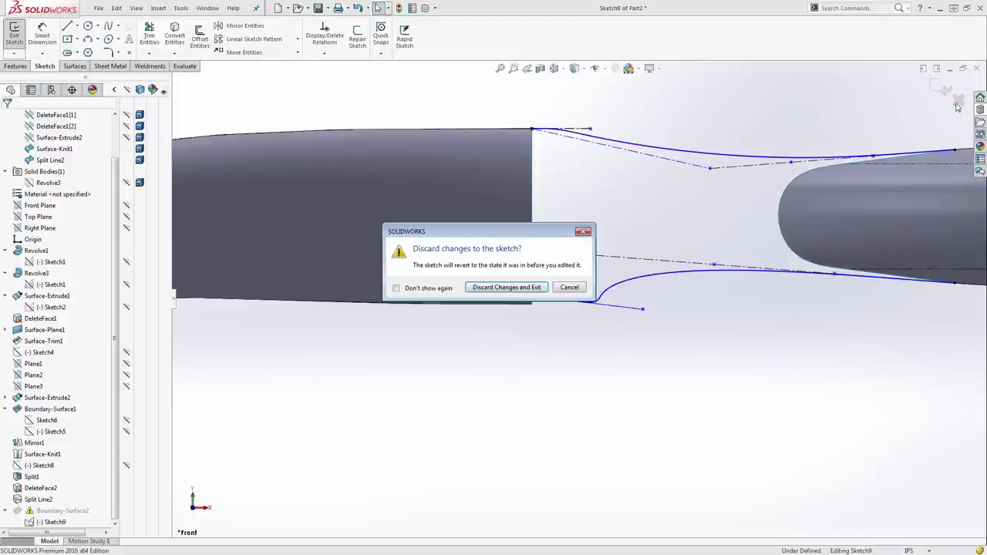
{"action": "left_click", "coordinate": [530, 287]}
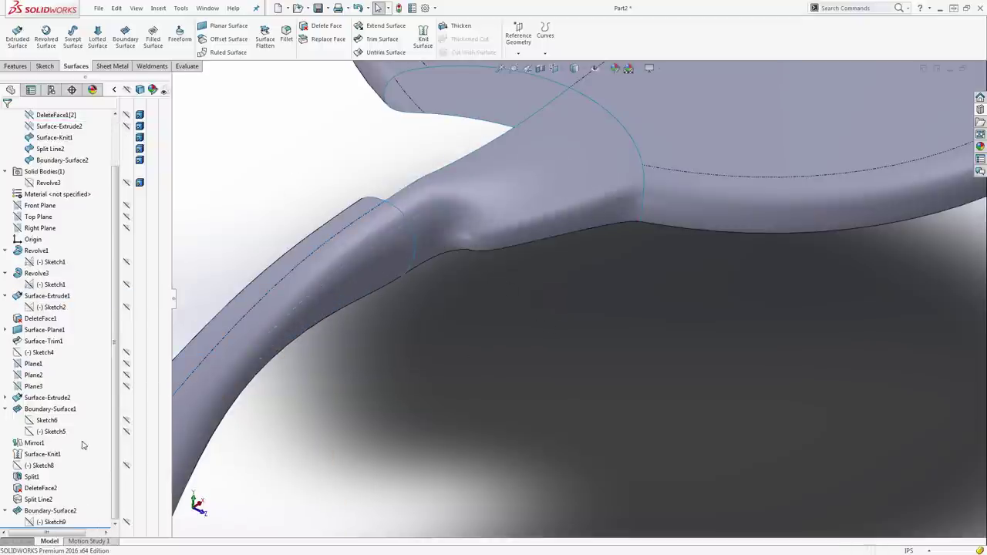
Reopen Sketch9 under Boundary-Surface2 for editing
{"action": "left_click", "coordinate": [51, 522]}
{"action": "left_click", "coordinate": [56, 491]}
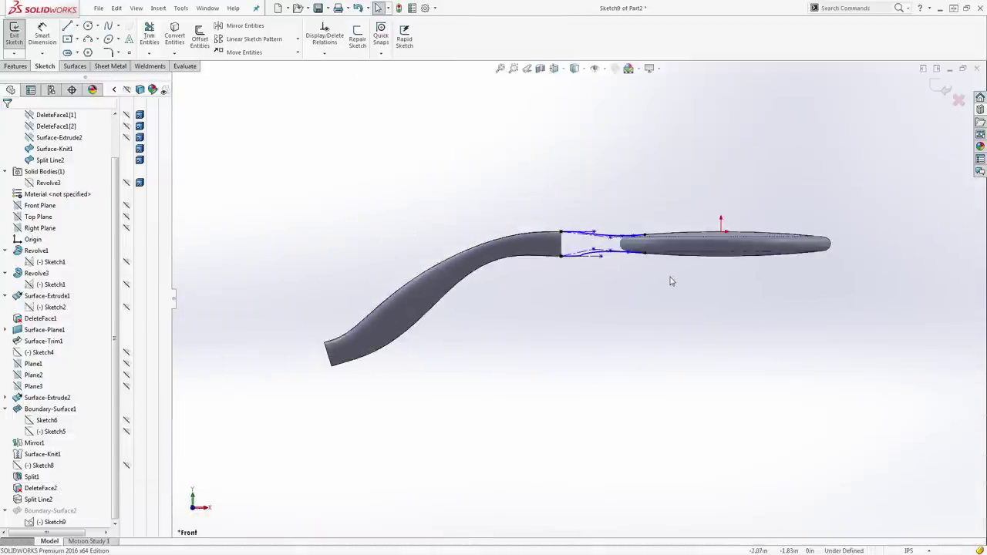
{"action": "scroll", "coordinate": [670, 310], "scroll_direction": "down", "scroll_amount": 6}
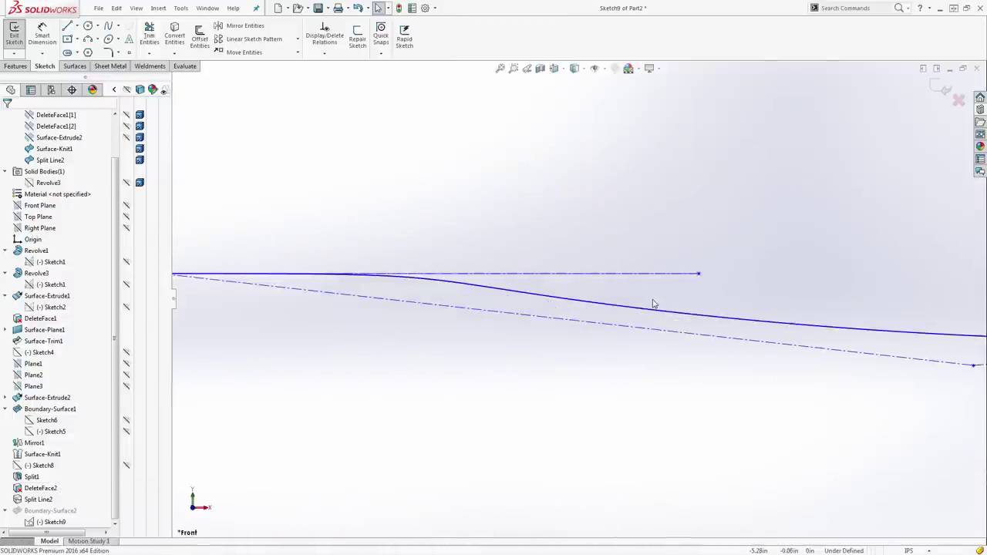
{"action": "scroll", "coordinate": [579, 300], "scroll_direction": "up", "scroll_amount": 4}
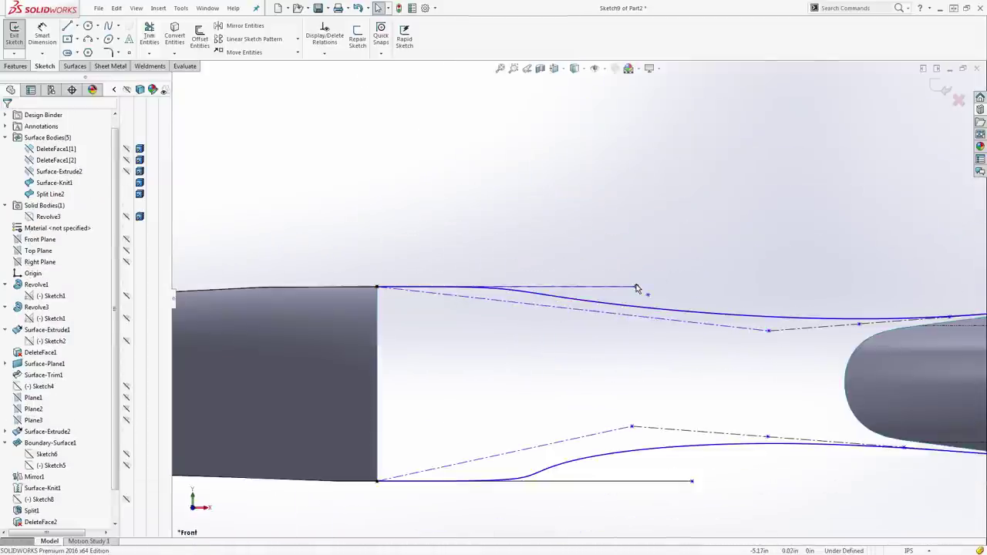
Move the upper guide spline's tangent control vertex away from the handle, to about X -4.89 in, Y 0 in
{"action": "left_click_drag", "start_coordinate": [636, 288], "coordinate": [691, 287]}
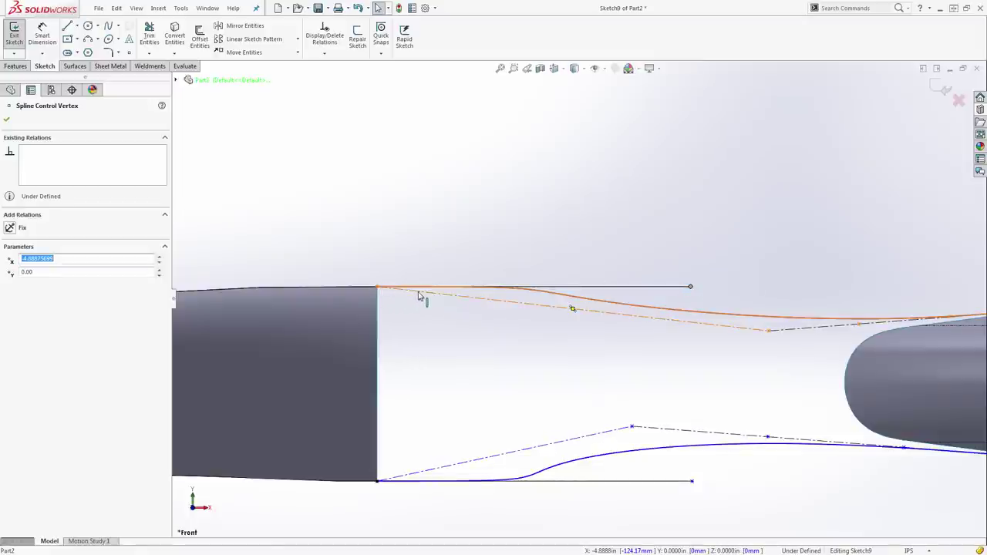
{"action": "left_click", "coordinate": [378, 288]}
{"action": "left_click", "coordinate": [498, 331]}
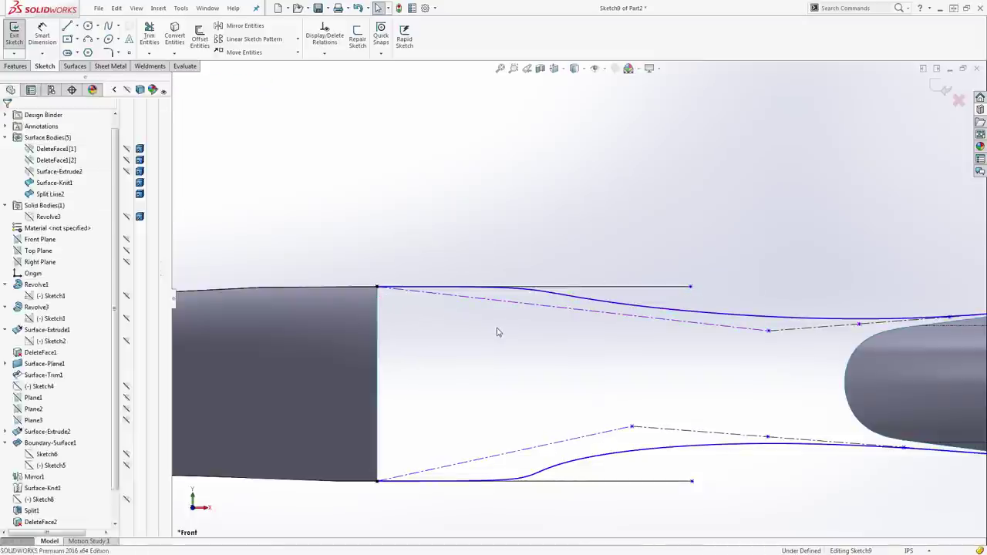
{"action": "scroll", "coordinate": [572, 357], "scroll_direction": "up", "scroll_amount": 3}
{"action": "scroll", "coordinate": [582, 302], "scroll_direction": "up", "scroll_amount": 2}
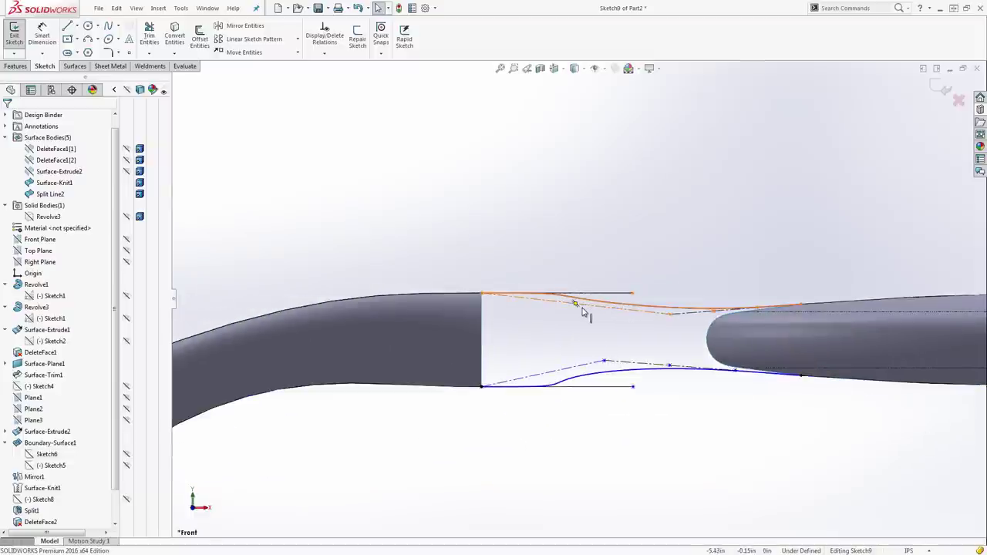
Delete both the upper and lower guide splines from the sketch
{"action": "left_click", "coordinate": [583, 308]}
{"action": "key", "text": "Delete"}
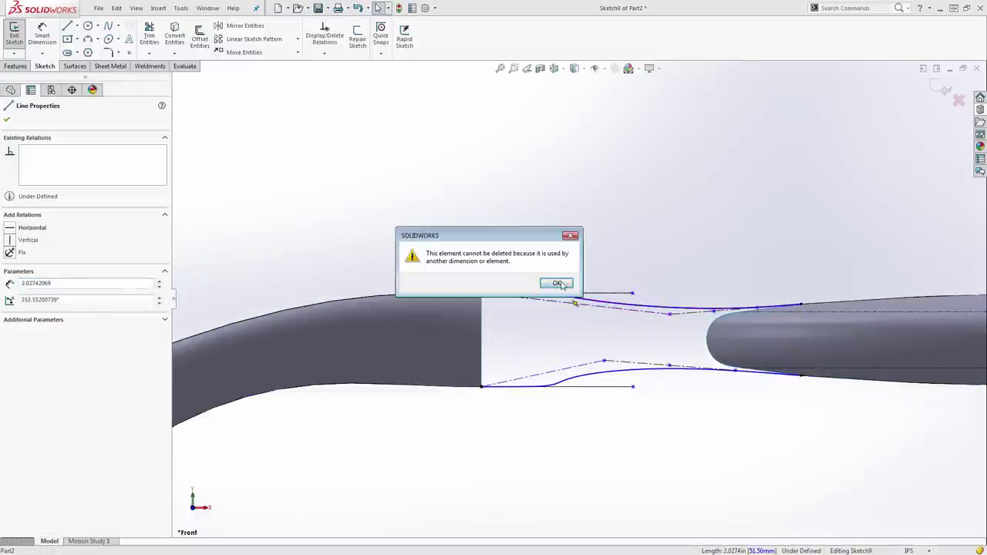
{"action": "left_click", "coordinate": [557, 284]}
{"action": "left_click", "coordinate": [606, 307]}
{"action": "key", "text": "Delete"}
{"action": "key", "text": "Delete"}
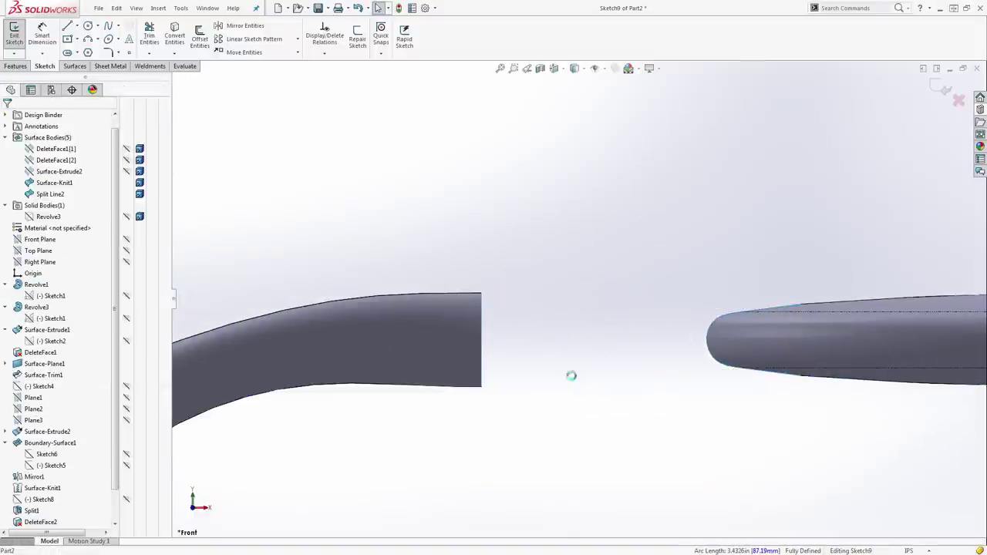
Draw a Bezier style spline from the handle's upper end corner to the round body, with its end coincident with the opening's innermost vertex
{"action": "left_click", "coordinate": [117, 26]}
{"action": "left_click", "coordinate": [129, 49]}
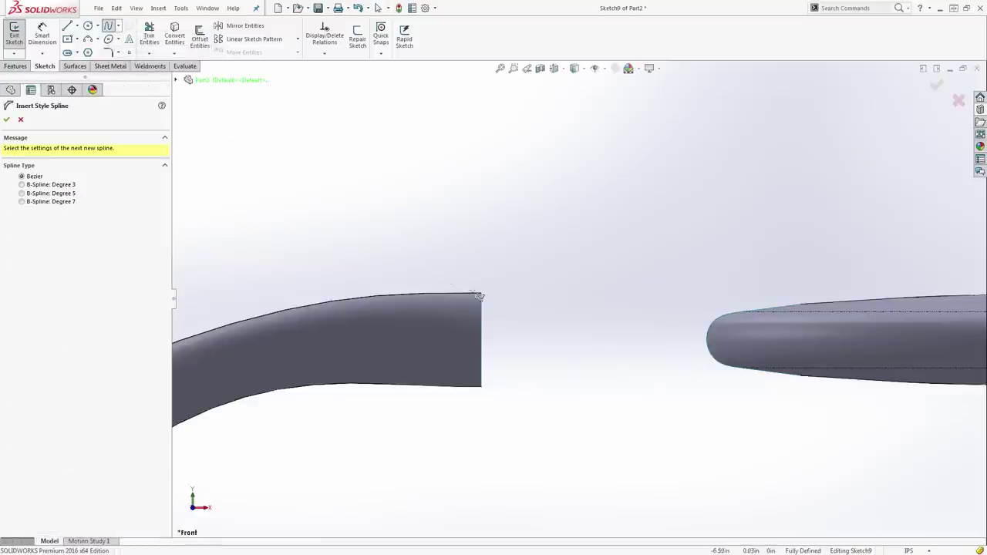
{"action": "middle_click_drag", "start_coordinate": [485, 295], "coordinate": [489, 331]}
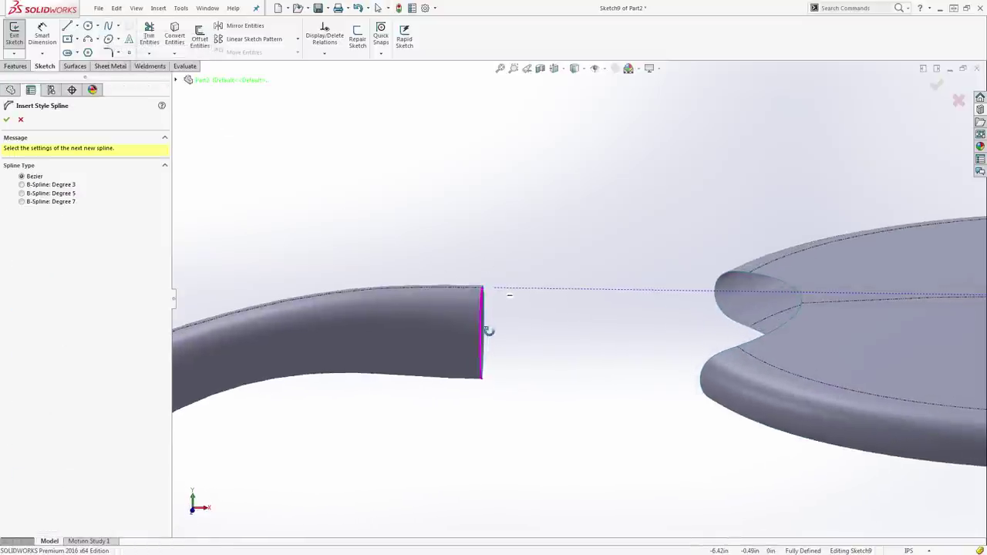
{"action": "left_click", "coordinate": [483, 289]}
{"action": "left_click", "coordinate": [531, 280]}
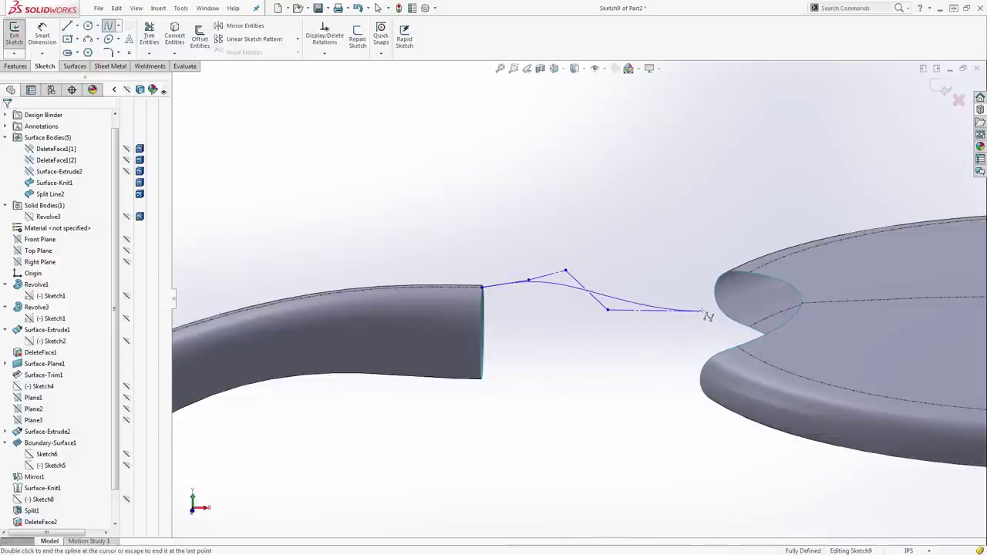
{"action": "double_click", "coordinate": [801, 304]}
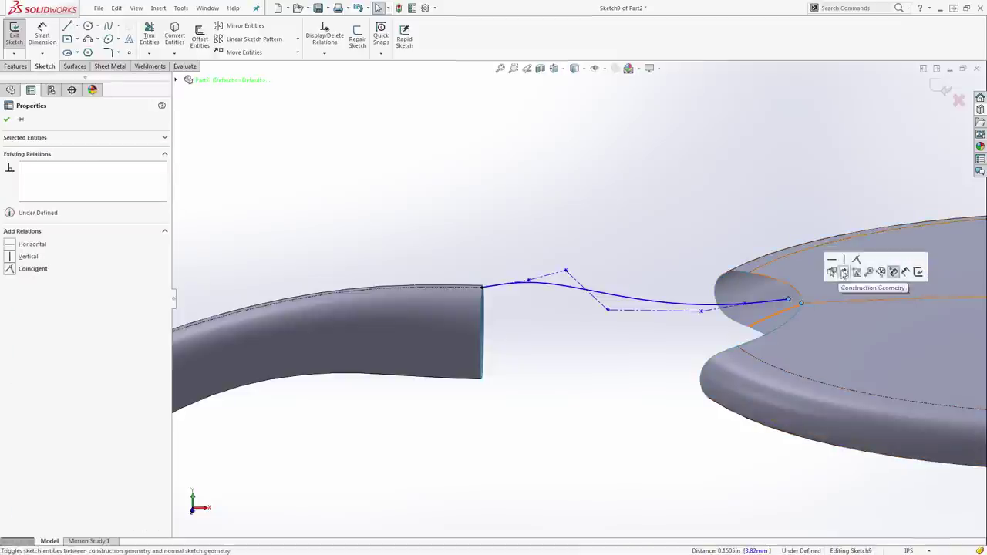
{"action": "left_click", "coordinate": [855, 259]}
Make the spline's last control polygon segment tangent to the round body's adjoining centre edge
{"action": "scroll", "coordinate": [705, 273], "scroll_direction": "down", "scroll_amount": 5}
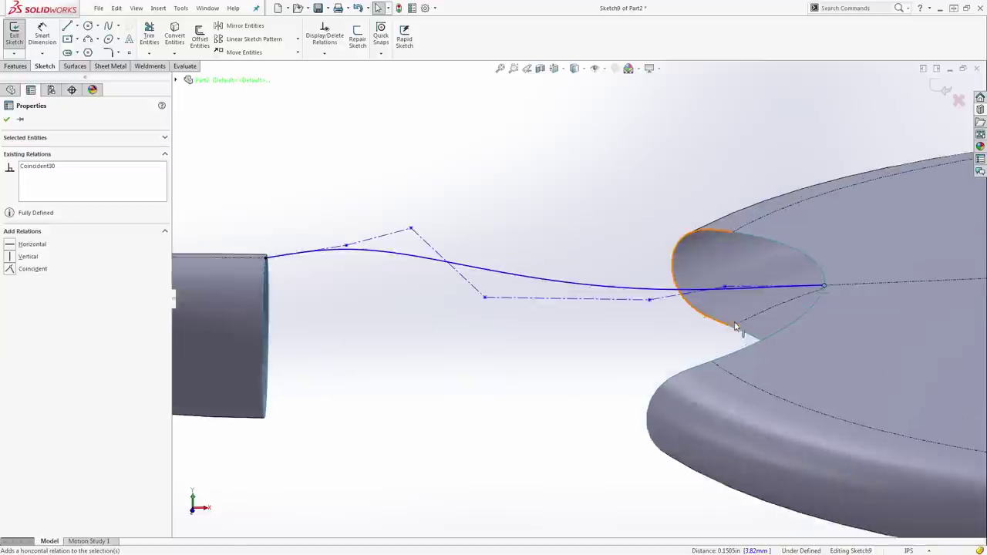
{"action": "left_click", "coordinate": [694, 256]}
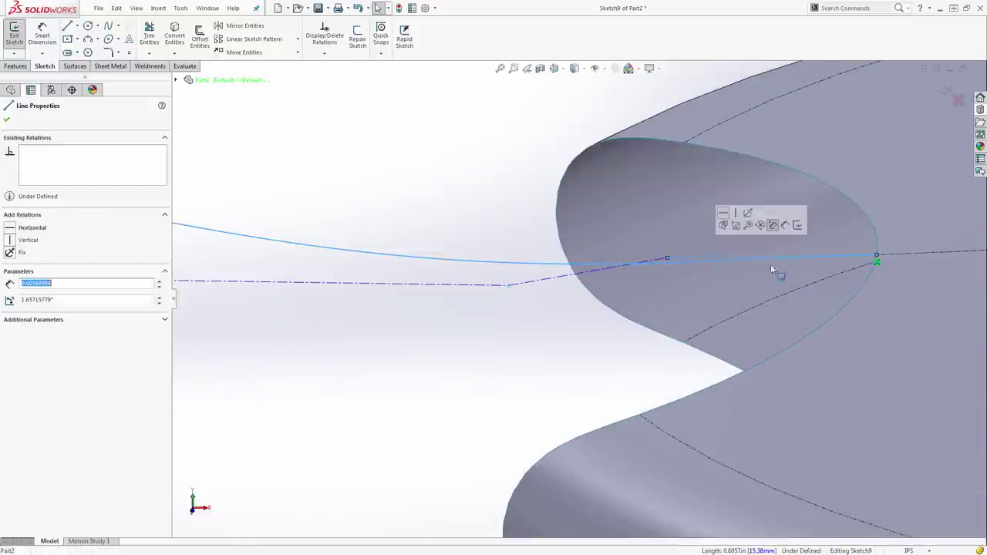
{"action": "left_click", "coordinate": [904, 258], "text": "ctrl"}
{"action": "left_click", "coordinate": [920, 222]}
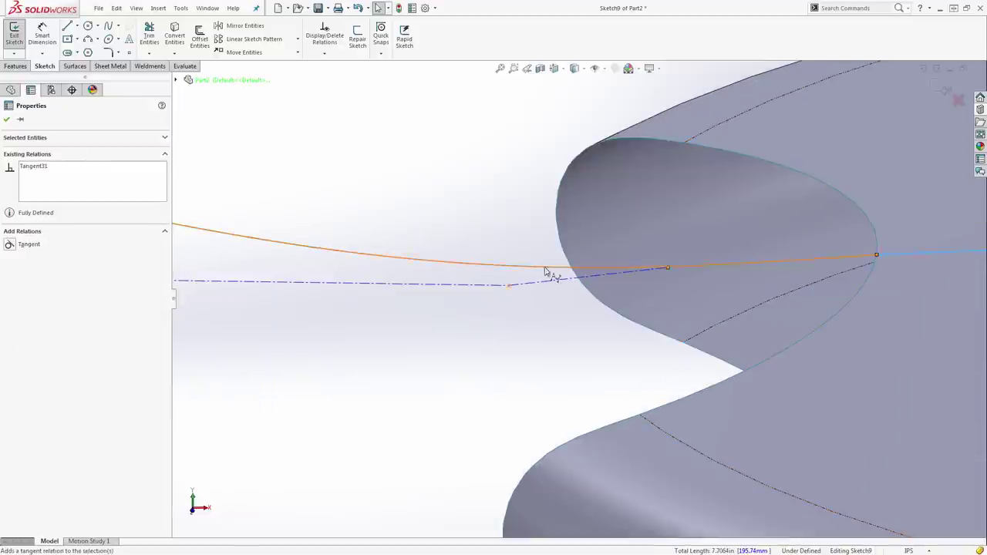
Make the spline's last two control polygon segments at the round body collinear and equal in length
{"action": "left_click", "coordinate": [528, 287]}
{"action": "scroll", "coordinate": [671, 278], "scroll_direction": "down", "scroll_amount": 5}
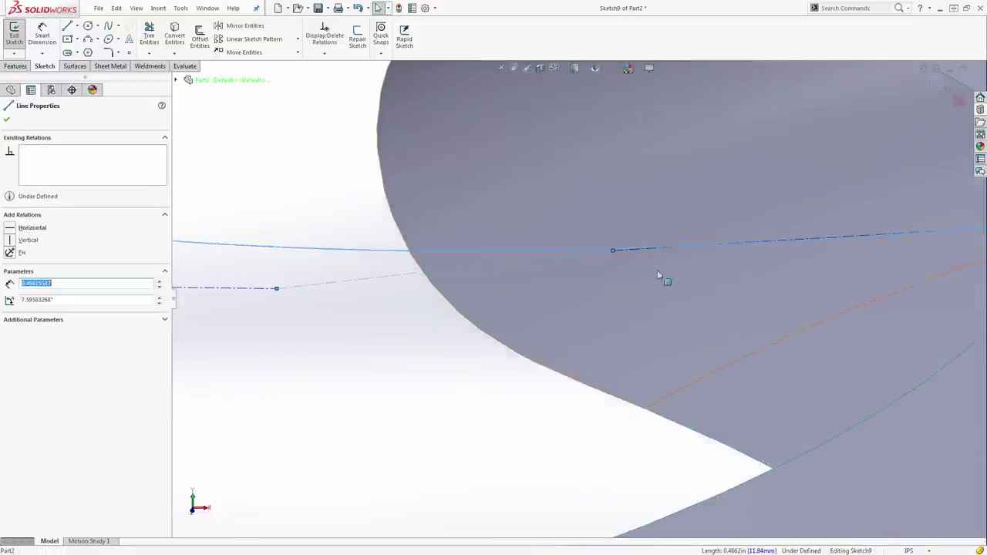
{"action": "left_click", "coordinate": [613, 243], "text": "ctrl"}
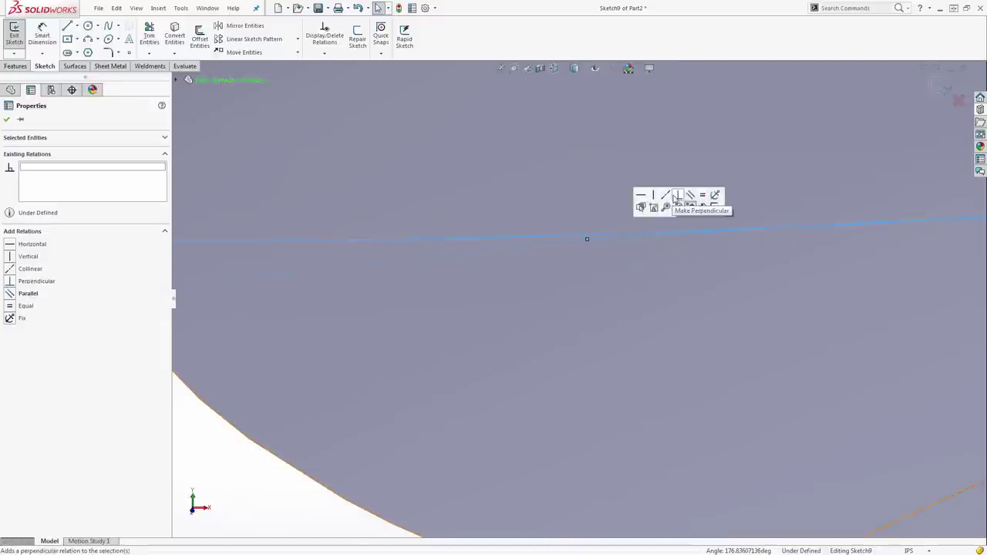
{"action": "left_click", "coordinate": [666, 195]}
{"action": "left_click", "coordinate": [703, 199]}
{"action": "scroll", "coordinate": [624, 319], "scroll_direction": "up", "scroll_amount": 8}
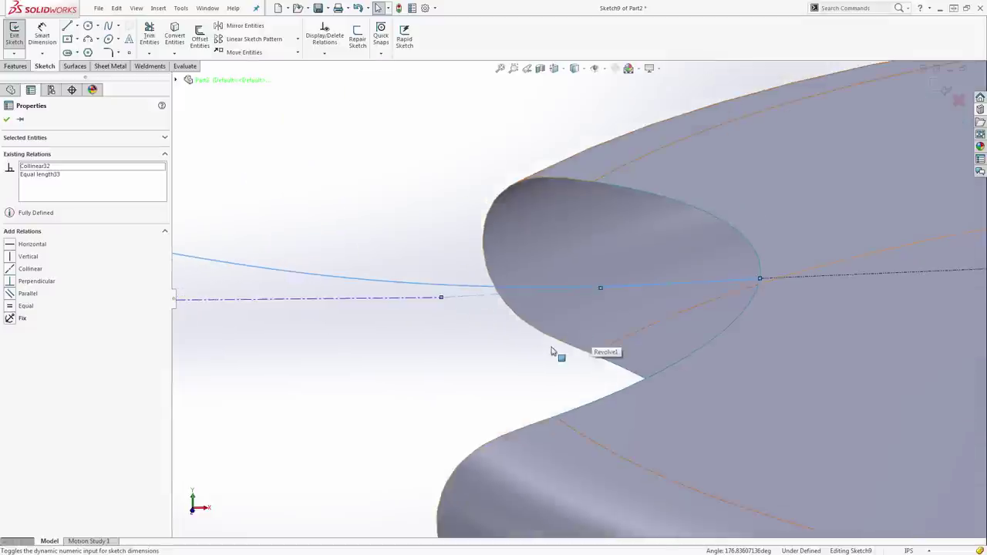
Make the upper spline's first control polygon segment tangent to the handle's upper edge
{"action": "scroll", "coordinate": [370, 270], "scroll_direction": "down", "scroll_amount": 3}
{"action": "left_click", "coordinate": [566, 336]}
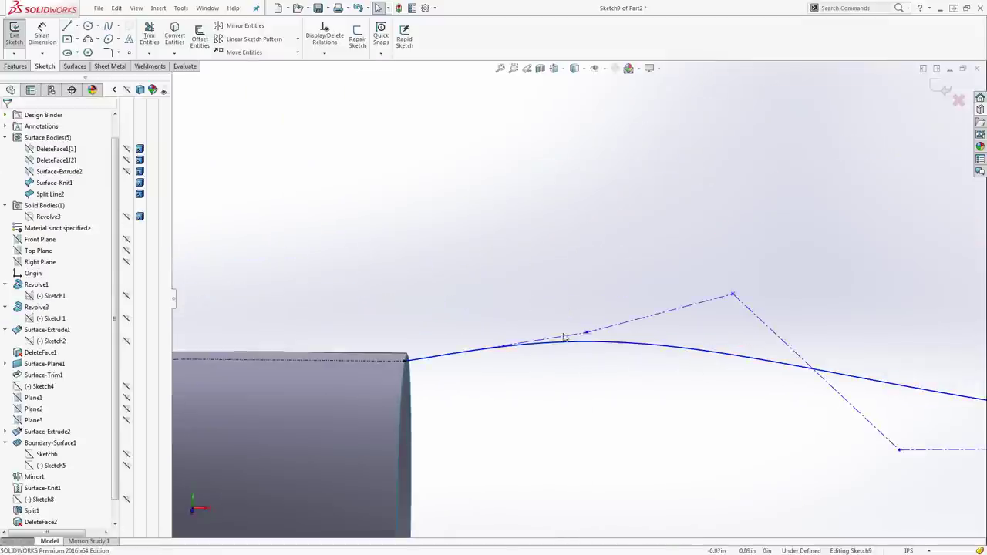
{"action": "left_click", "coordinate": [409, 359], "text": "ctrl"}
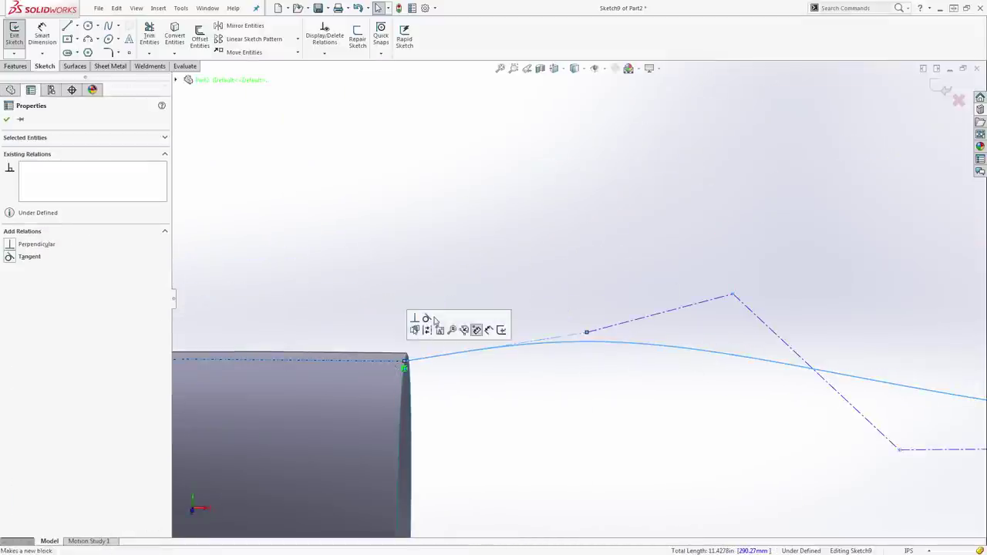
{"action": "left_click", "coordinate": [430, 324]}
Make the upper spline's first two control polygon segments at the handle collinear and equal in length
{"action": "left_click", "coordinate": [579, 365]}
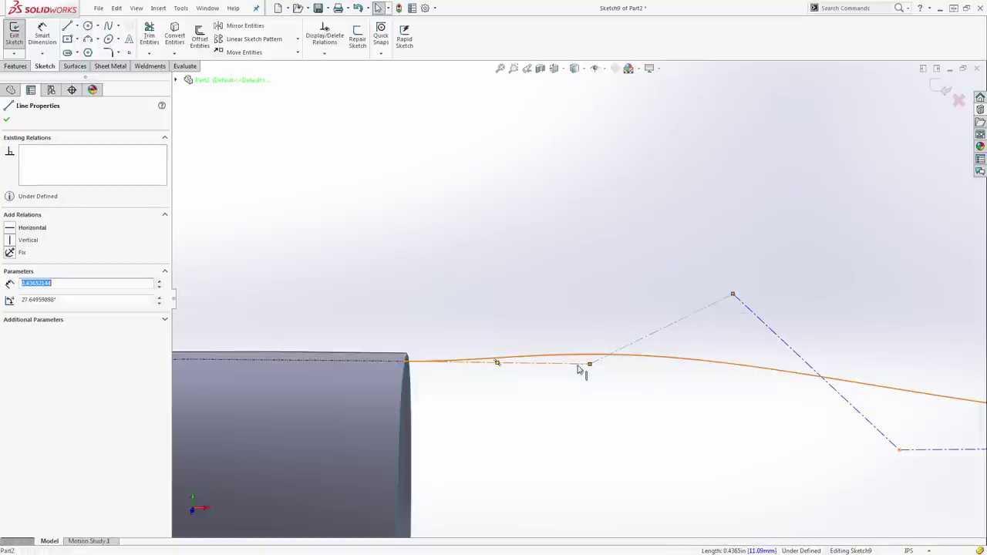
{"action": "left_click", "coordinate": [598, 358], "text": "ctrl"}
{"action": "left_click", "coordinate": [630, 321]}
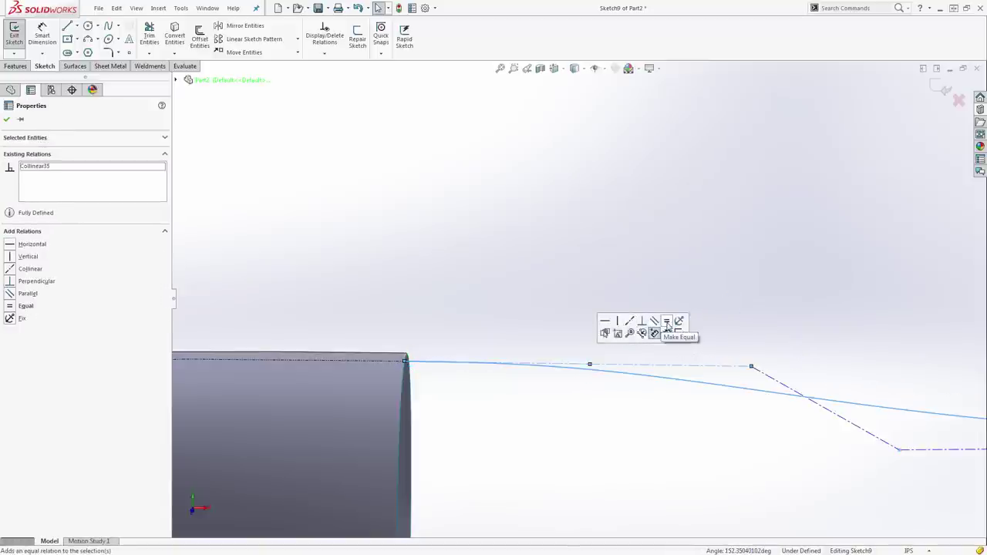
{"action": "left_click", "coordinate": [667, 321]}
{"action": "left_click", "coordinate": [649, 289]}
Dimension the upper spline's first control polygon segment at the handle as 0.50 in
{"action": "key", "text": "s"}
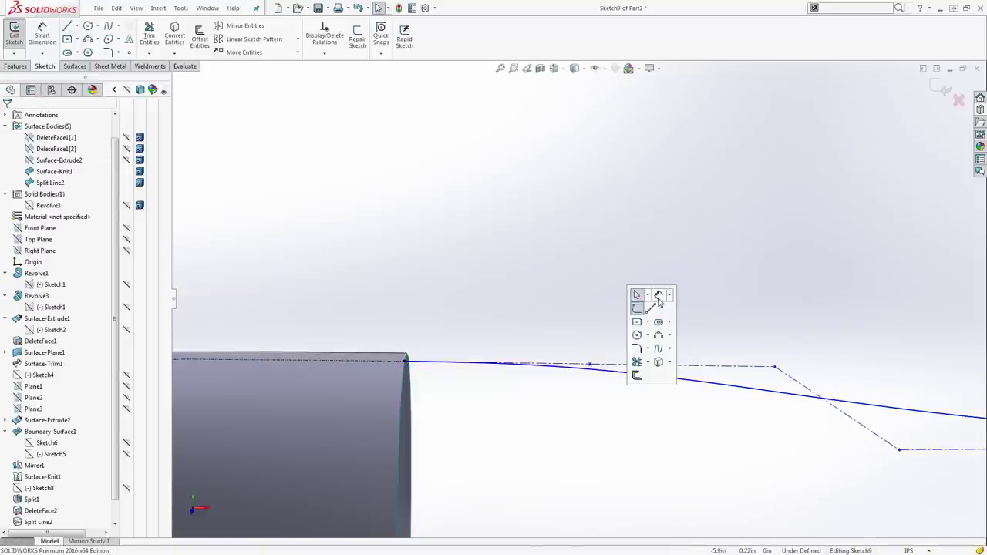
{"action": "left_click", "coordinate": [659, 296]}
{"action": "left_click", "coordinate": [584, 364]}
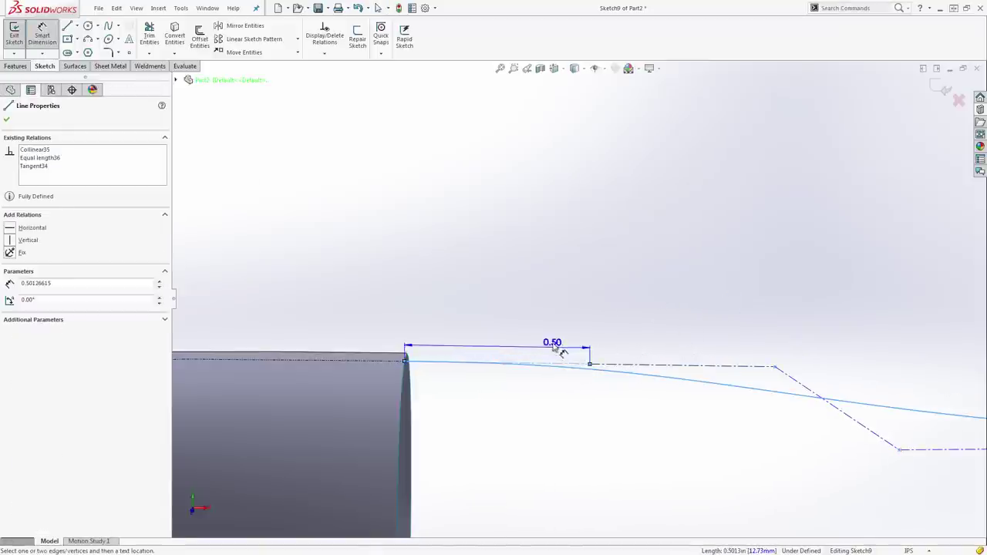
{"action": "left_click", "coordinate": [555, 347]}
{"action": "key", "text": "Return"}
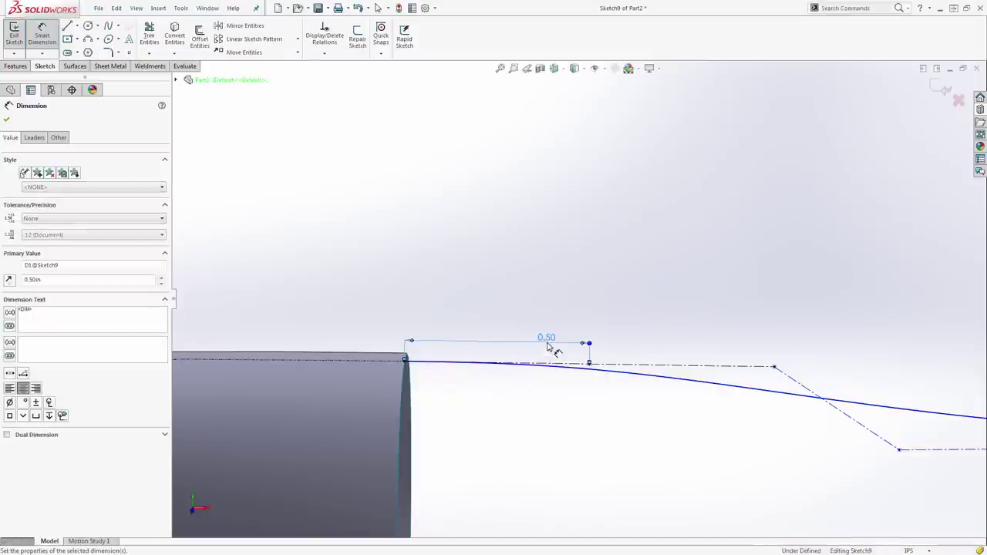
Dimension the upper spline's second-to-last control polygon segment near the round body as 0.5 in
{"action": "scroll", "coordinate": [540, 300], "scroll_direction": "up", "scroll_amount": 4}
{"action": "scroll", "coordinate": [696, 309], "scroll_direction": "down", "scroll_amount": 4}
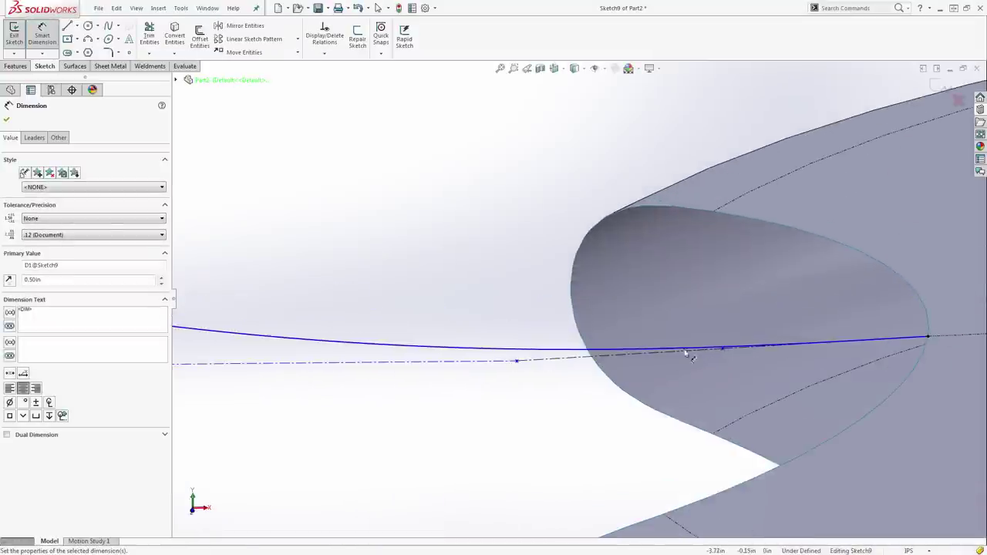
{"action": "left_click", "coordinate": [545, 364]}
{"action": "left_click", "coordinate": [565, 377]}
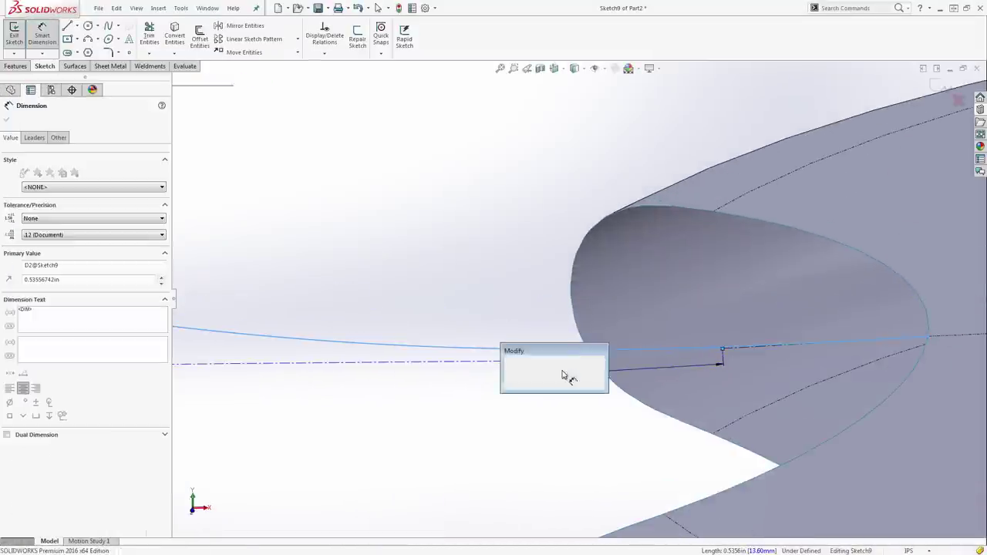
{"action": "type", "text": ".5"}
{"action": "key", "text": "Return"}
{"action": "scroll", "coordinate": [602, 362], "scroll_direction": "up", "scroll_amount": 6}
{"action": "key", "text": "Escape"}
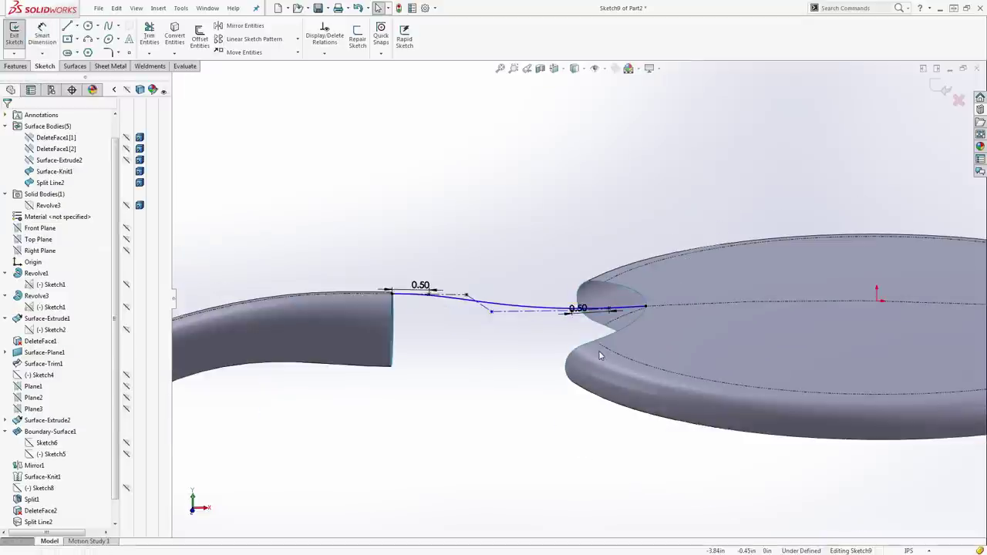
In the front view, reshape the upper spline by moving its free middle control vertex closer to the round body
{"action": "key", "text": "ctrl+1"}
{"action": "scroll", "coordinate": [612, 233], "scroll_direction": "down", "scroll_amount": 7}
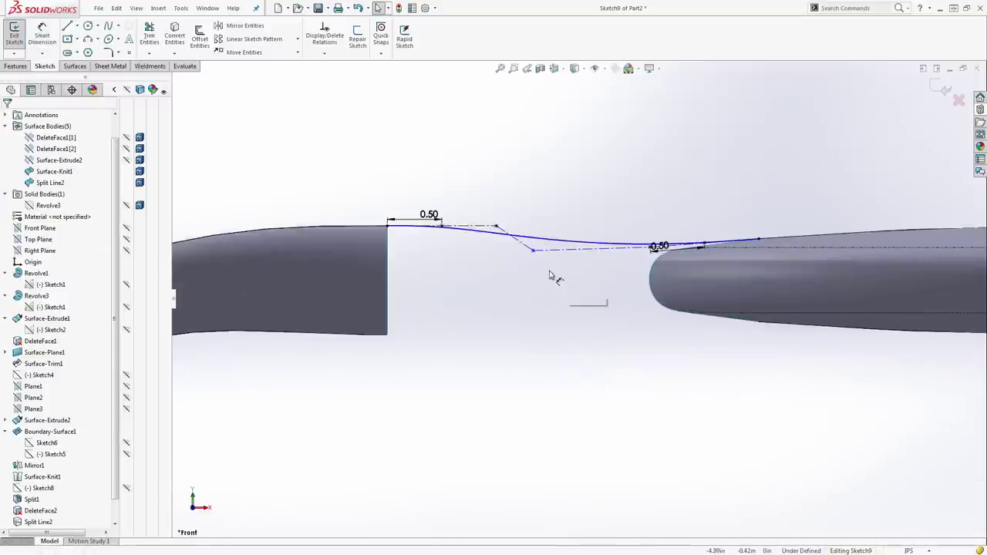
{"action": "left_click", "coordinate": [498, 227]}
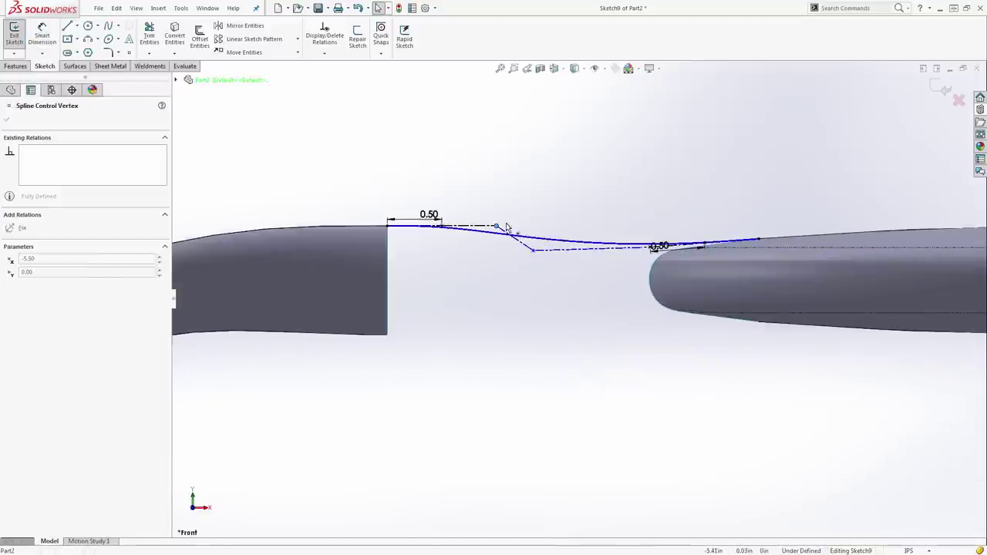
{"action": "left_click_drag", "start_coordinate": [532, 250], "coordinate": [571, 253]}
{"action": "left_click", "coordinate": [553, 296]}
Draw a lower Bezier style spline with intermediate control vertices from the handle's lower end corner to the round body's lower opening vertex
{"action": "middle_click_drag", "start_coordinate": [553, 295], "coordinate": [485, 290]}
{"action": "left_click", "coordinate": [119, 27]}
{"action": "left_click", "coordinate": [131, 48]}
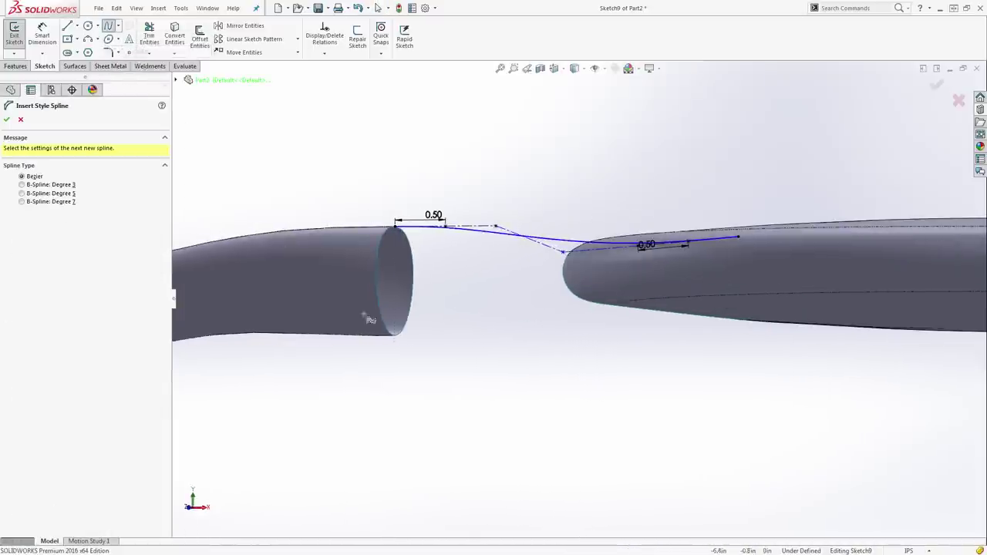
{"action": "left_click", "coordinate": [394, 335]}
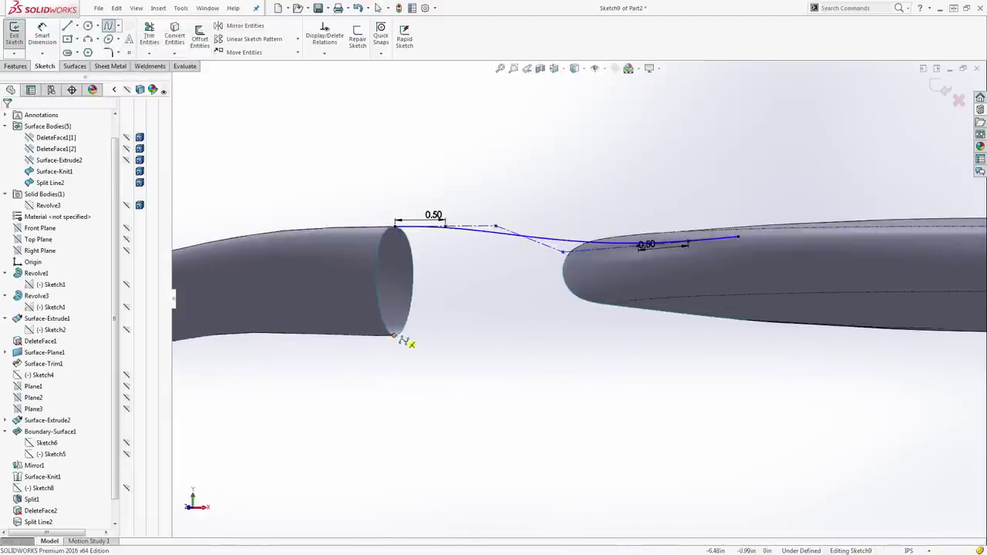
{"action": "left_click", "coordinate": [474, 318]}
{"action": "middle_click_drag", "start_coordinate": [498, 310], "coordinate": [551, 305]}
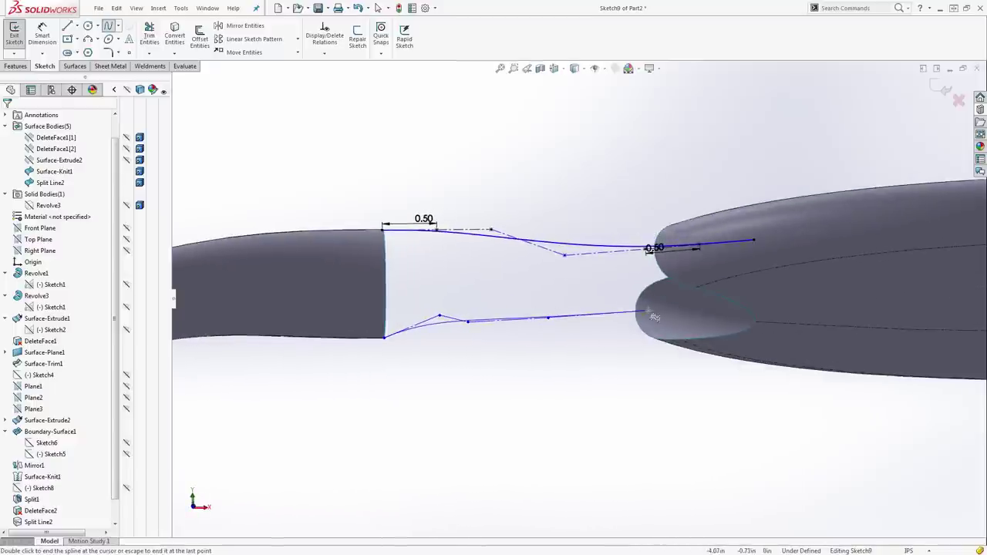
{"action": "double_click", "coordinate": [763, 330]}
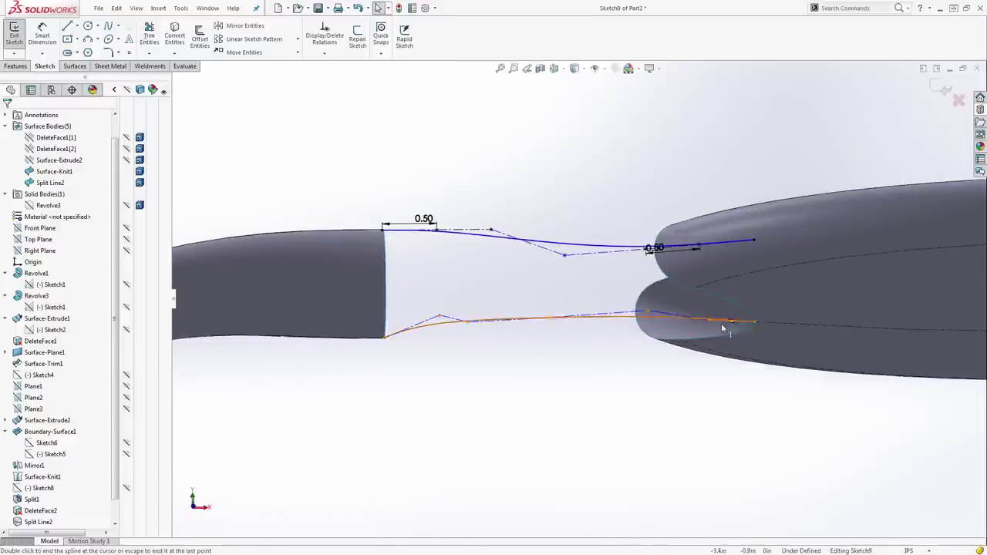
Make the lower spline's last control polygon segment tangent to the round body's adjoining centre edge
{"action": "scroll", "coordinate": [741, 330], "scroll_direction": "down", "scroll_amount": 8}
{"action": "left_click", "coordinate": [623, 287]}
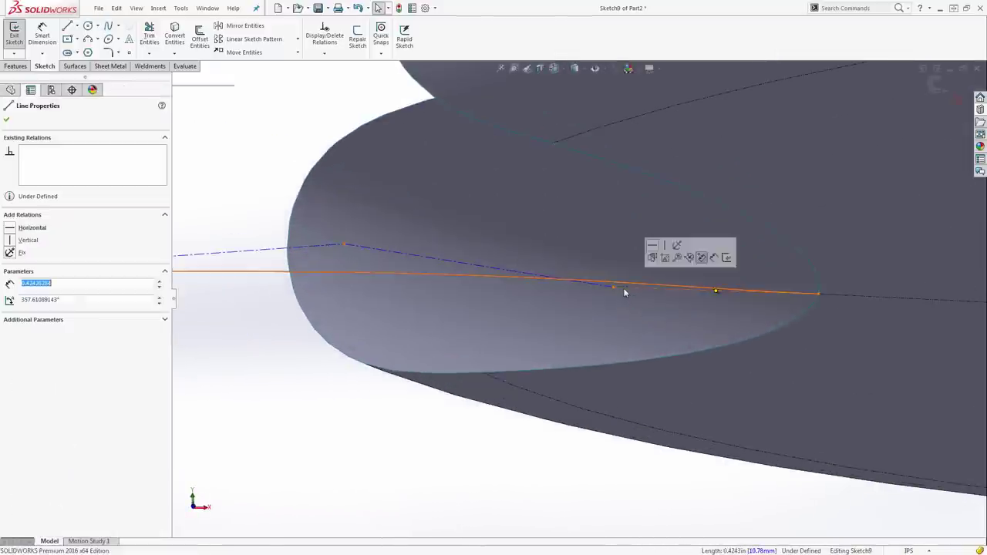
{"action": "left_click", "coordinate": [830, 296], "text": "ctrl"}
{"action": "left_click", "coordinate": [860, 253]}
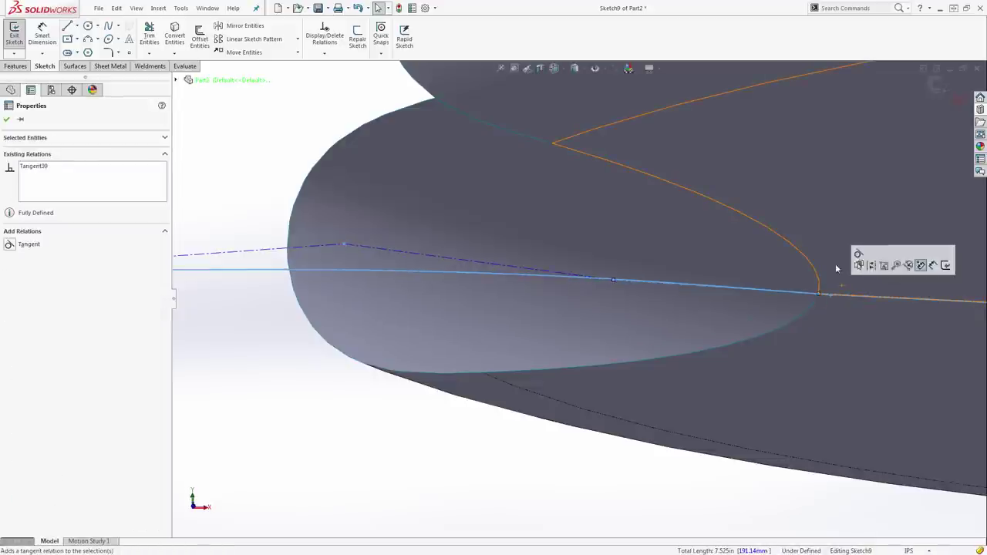
Make the lower spline's last two control polygon segments at the round body collinear and equal in length
{"action": "left_click", "coordinate": [542, 269]}
{"action": "scroll", "coordinate": [510, 240], "scroll_direction": "down", "scroll_amount": 5}
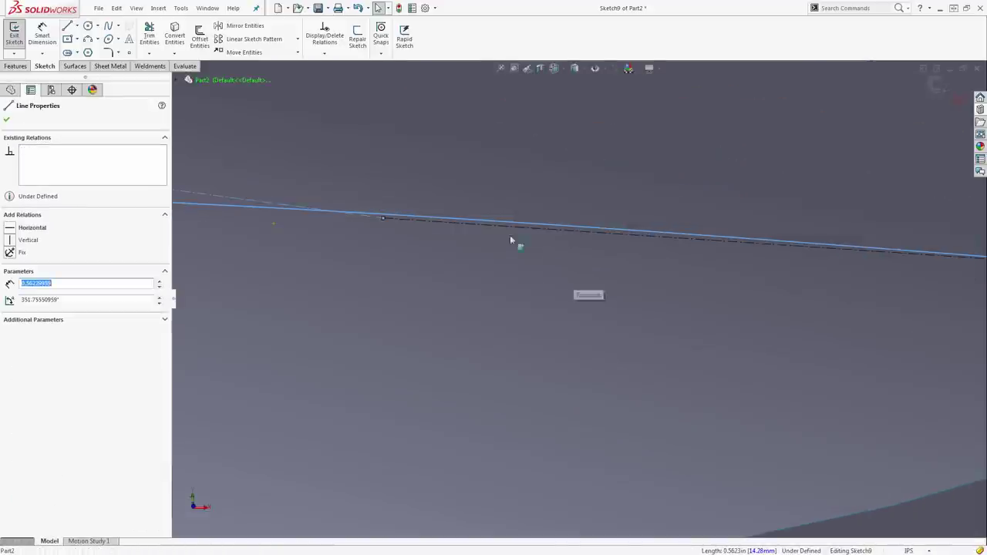
{"action": "left_click", "coordinate": [489, 225], "text": "ctrl"}
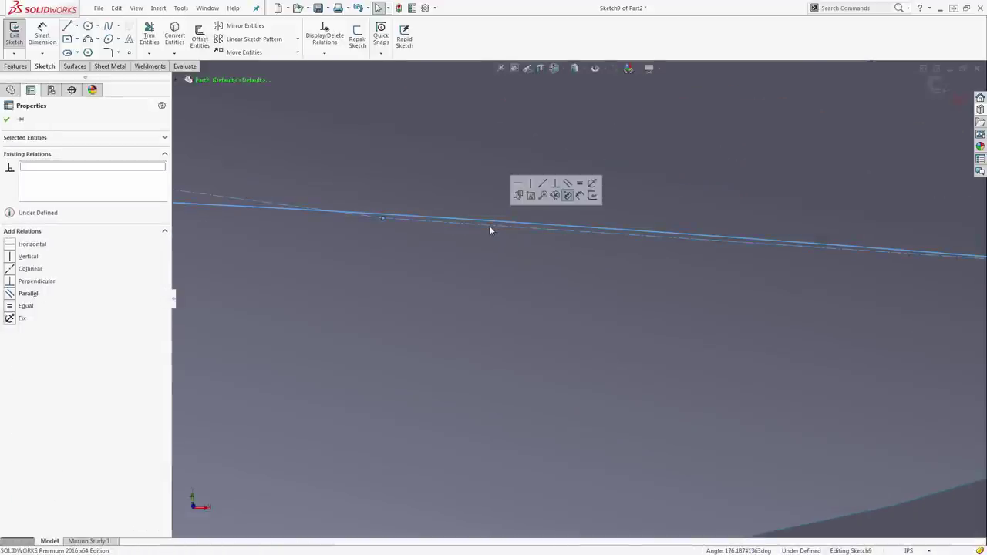
{"action": "left_click", "coordinate": [542, 185]}
{"action": "left_click", "coordinate": [580, 183]}
{"action": "scroll", "coordinate": [600, 340], "scroll_direction": "up", "scroll_amount": 5}
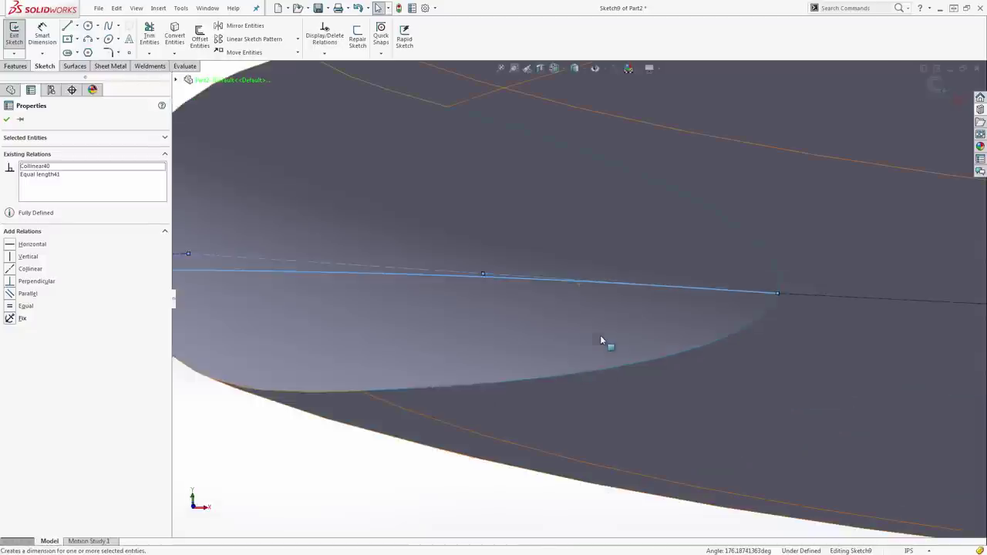
{"action": "scroll", "coordinate": [591, 362], "scroll_direction": "up", "scroll_amount": 5}
{"action": "left_click", "coordinate": [461, 328]}
Make the lower spline's first control polygon segment tangent to the handle's lower edge
{"action": "scroll", "coordinate": [435, 315], "scroll_direction": "down", "scroll_amount": 6}
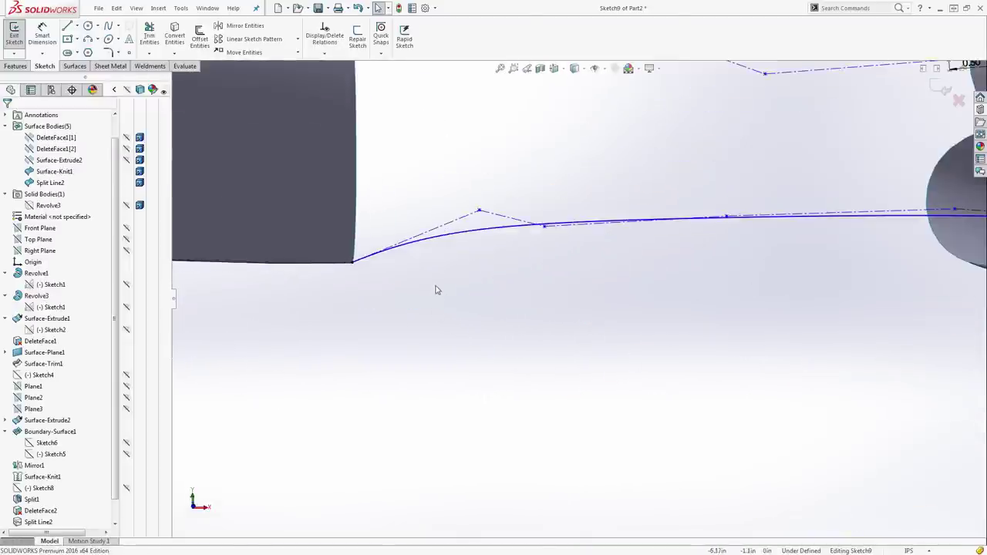
{"action": "left_click", "coordinate": [436, 228]}
{"action": "left_click", "coordinate": [347, 263], "text": "ctrl"}
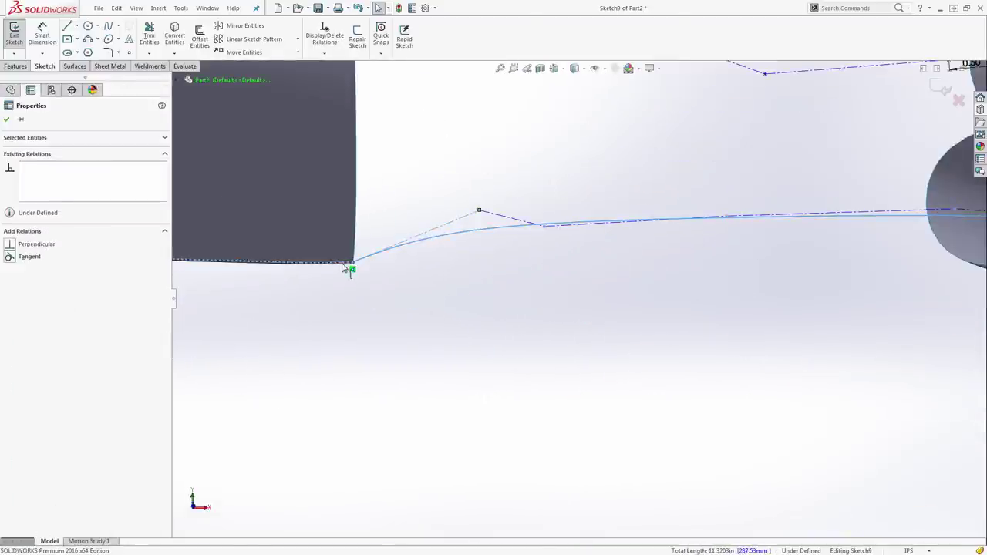
{"action": "left_click", "coordinate": [382, 221]}
{"action": "left_click", "coordinate": [526, 266]}
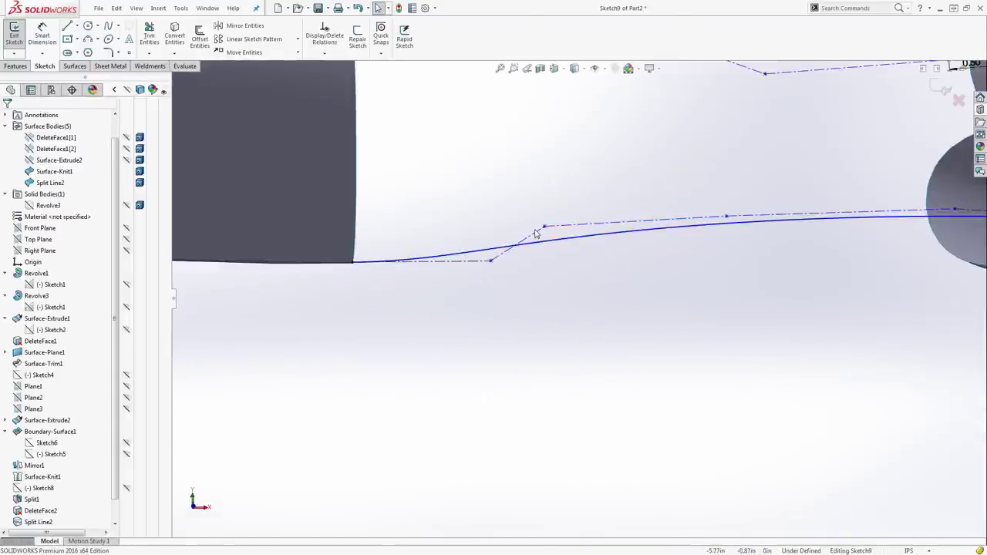
Make the lower spline's first two control polygon segments at the handle collinear and equal in length
{"action": "left_click", "coordinate": [532, 236]}
{"action": "left_click", "coordinate": [480, 264]}
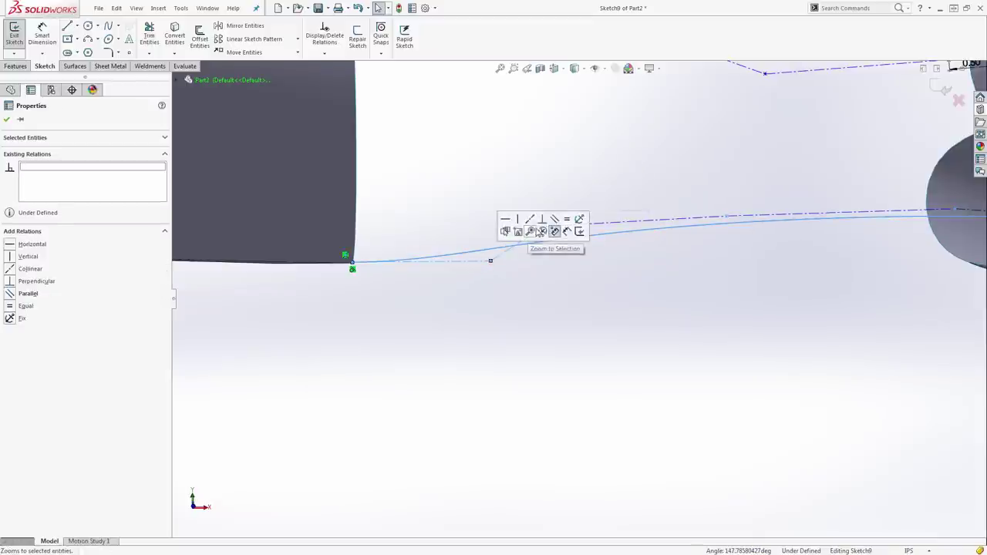
{"action": "left_click", "coordinate": [530, 219]}
{"action": "left_click", "coordinate": [567, 219]}
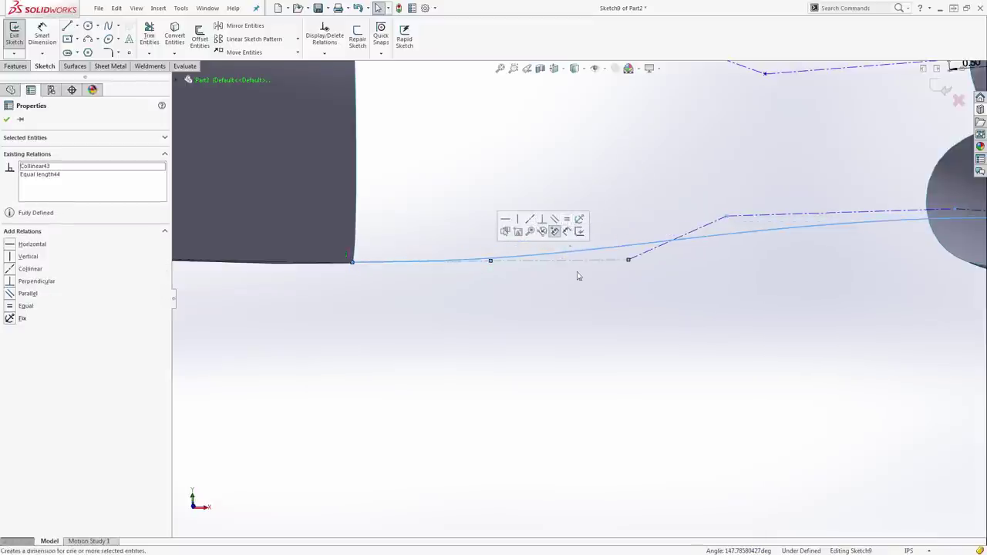
{"action": "left_click", "coordinate": [596, 321]}
Dimension the lower spline's second control polygon segment from the handle as 0.5 in
{"action": "key", "text": "s"}
{"action": "left_click", "coordinate": [603, 328]}
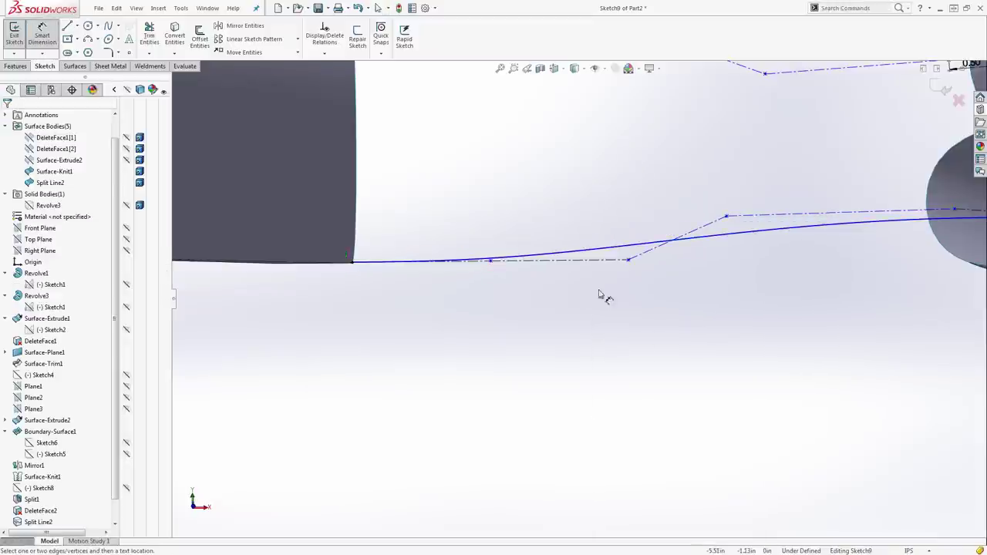
{"action": "left_click", "coordinate": [599, 260]}
{"action": "left_click", "coordinate": [586, 276]}
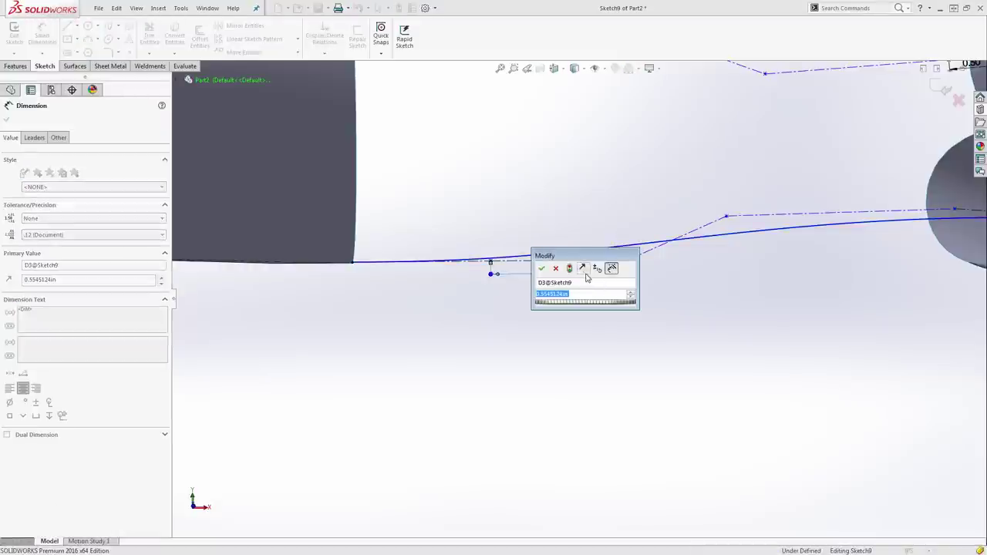
{"action": "type", "text": ".5"}
{"action": "key", "text": "Return"}
Dimension the lower spline's second-to-last control polygon segment near the round body as 0.5 in
{"action": "scroll", "coordinate": [582, 300], "scroll_direction": "up", "scroll_amount": 4}
{"action": "scroll", "coordinate": [679, 277], "scroll_direction": "down", "scroll_amount": 2}
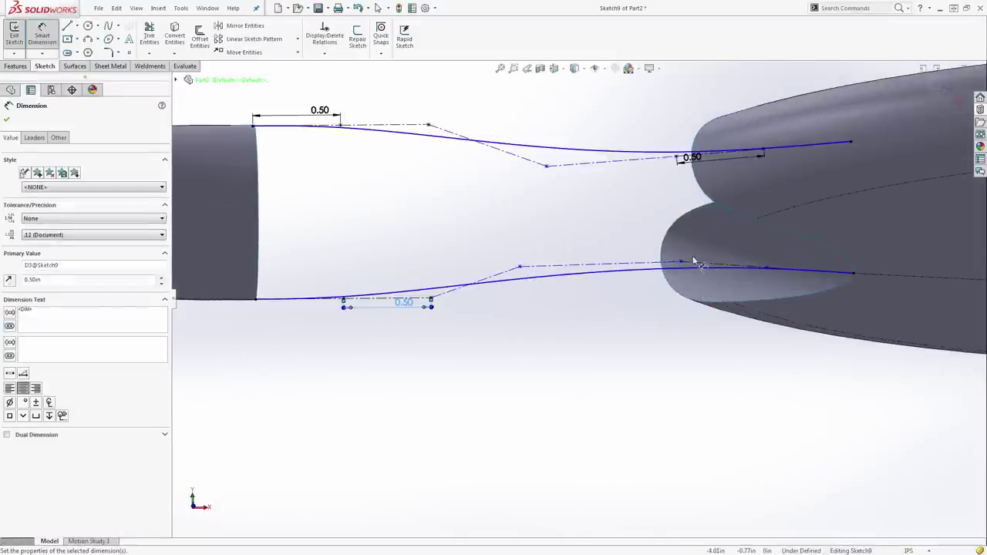
{"action": "left_click", "coordinate": [696, 265]}
{"action": "left_click", "coordinate": [692, 315]}
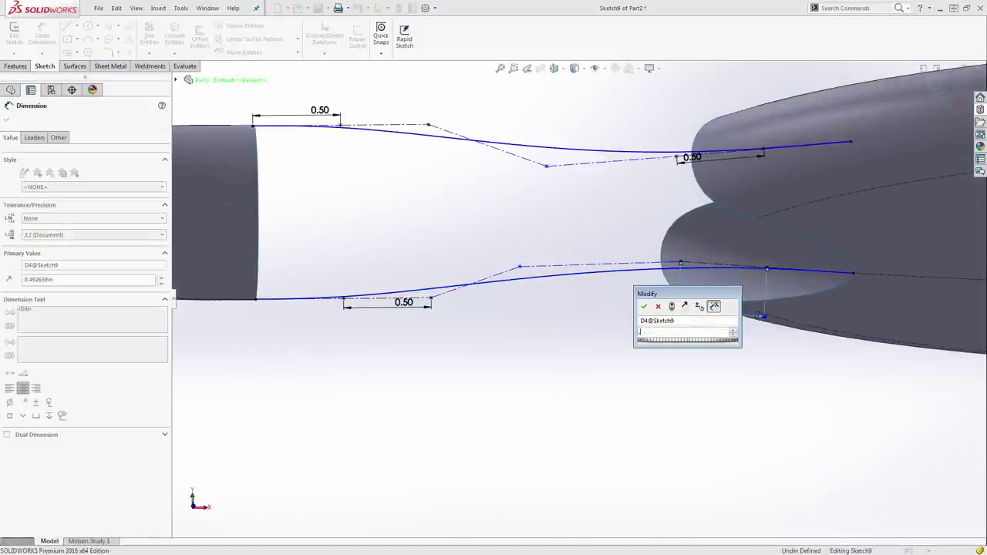
{"action": "type", "text": "0.5"}
{"action": "key", "text": "Return"}
{"action": "scroll", "coordinate": [689, 316], "scroll_direction": "up", "scroll_amount": 3}
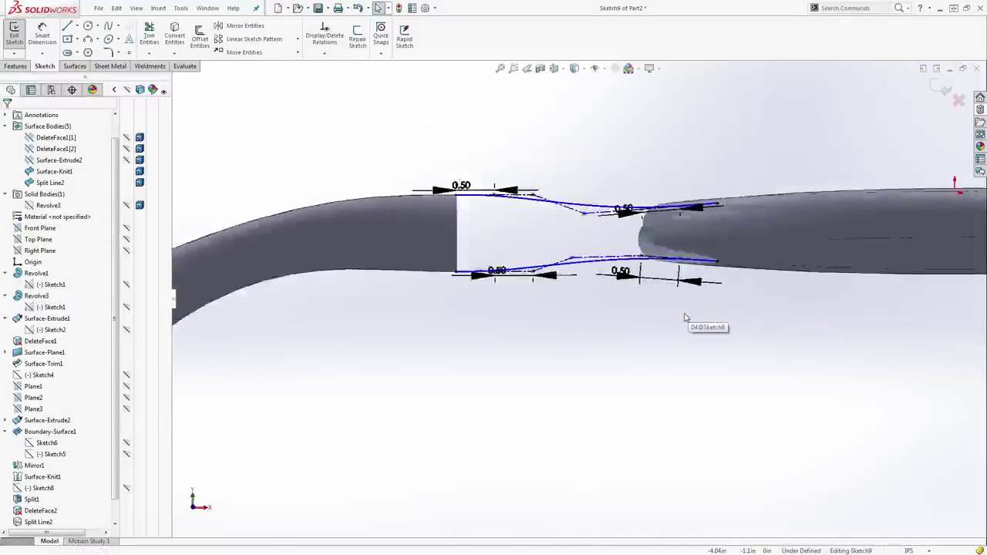
Finish the guide spline sketch and open the boundary surface joining the handle and round body for editing
{"action": "key", "text": "ctrl+1"}
{"action": "scroll", "coordinate": [614, 316], "scroll_direction": "down", "scroll_amount": 3}
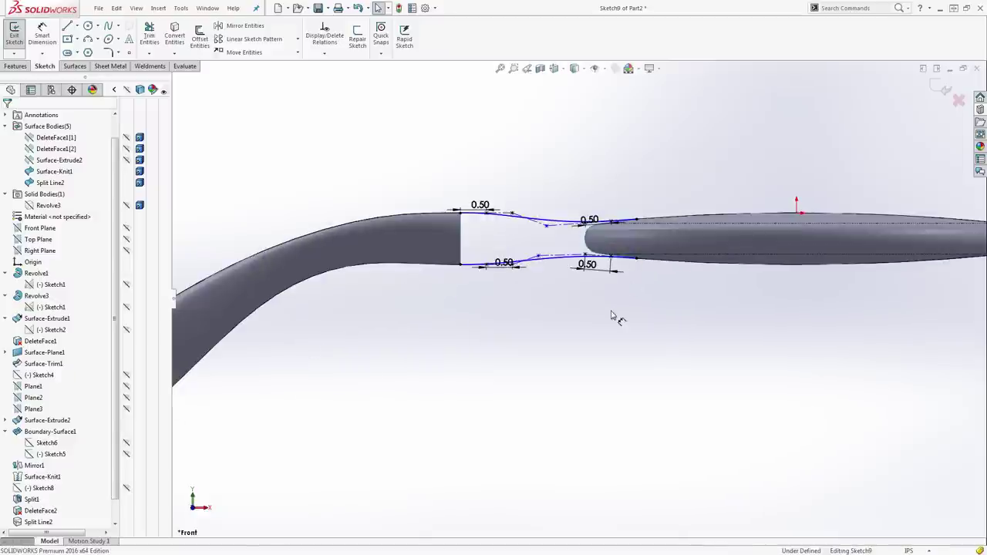
{"action": "left_click", "coordinate": [941, 90]}
{"action": "left_click", "coordinate": [497, 292]}
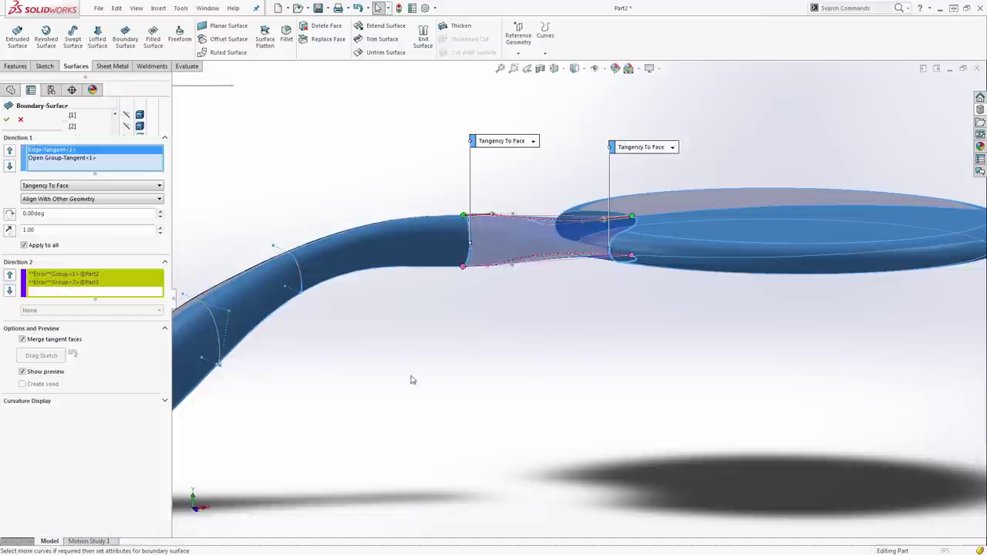
Clear the two broken guide curve selections from Direction 2 of the boundary surface
{"action": "right_click", "coordinate": [91, 278]}
{"action": "left_click", "coordinate": [114, 283]}
{"action": "right_click", "coordinate": [92, 277]}
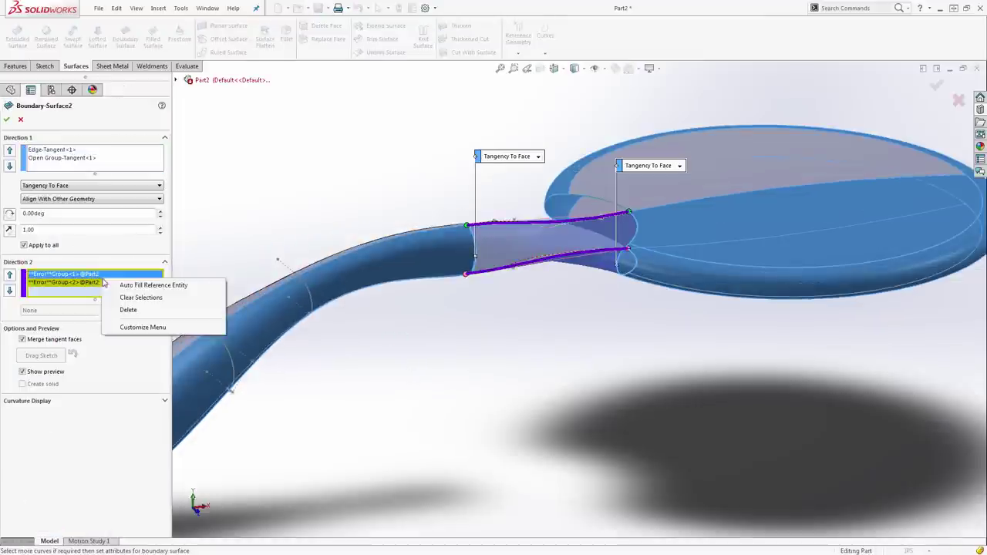
{"action": "left_click", "coordinate": [130, 296]}
{"action": "scroll", "coordinate": [452, 219], "scroll_direction": "down", "scroll_amount": 1}
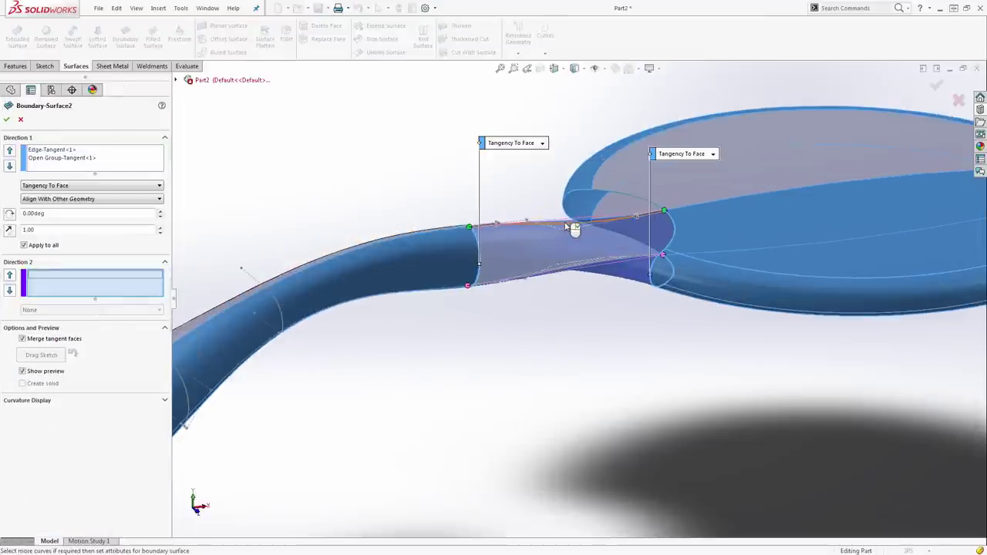
Select the redrawn upper and lower guide splines as the Direction 2 curves of the boundary surface
{"action": "left_click", "coordinate": [569, 227]}
{"action": "left_click", "coordinate": [591, 181]}
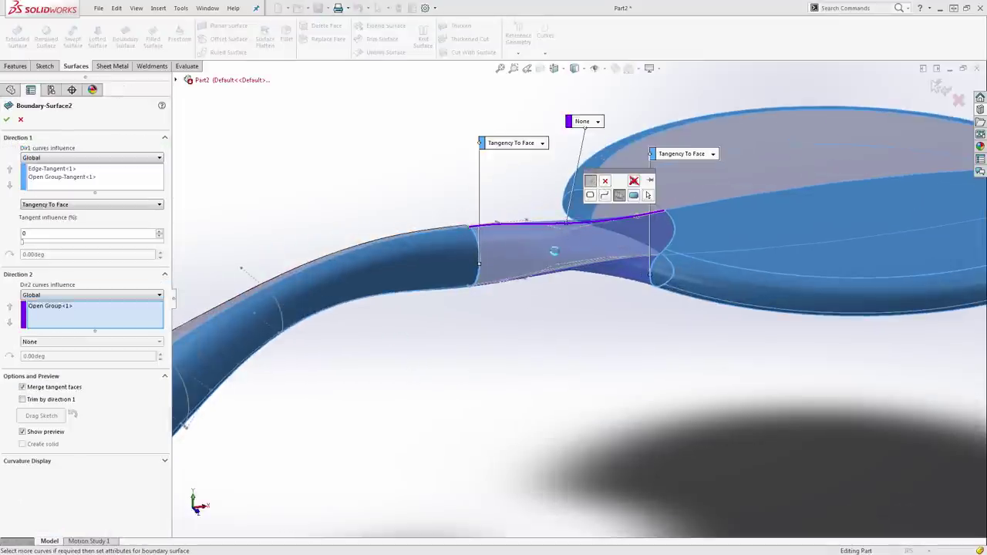
{"action": "left_click", "coordinate": [538, 274]}
{"action": "left_click", "coordinate": [565, 231]}
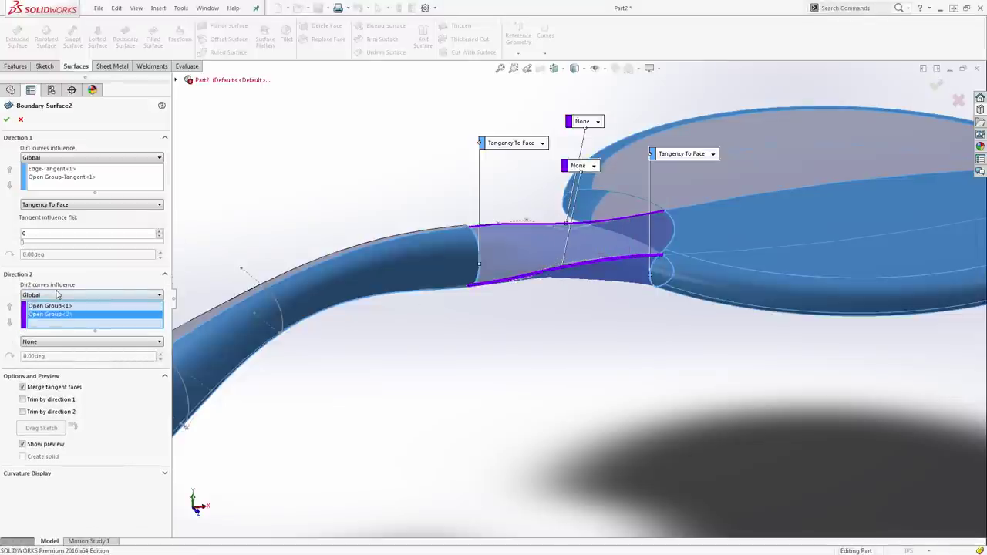
Set both Direction 2 guide curves to Normal To Profile and finish the boundary surface edit
{"action": "left_click", "coordinate": [54, 342]}
{"action": "left_click", "coordinate": [46, 364]}
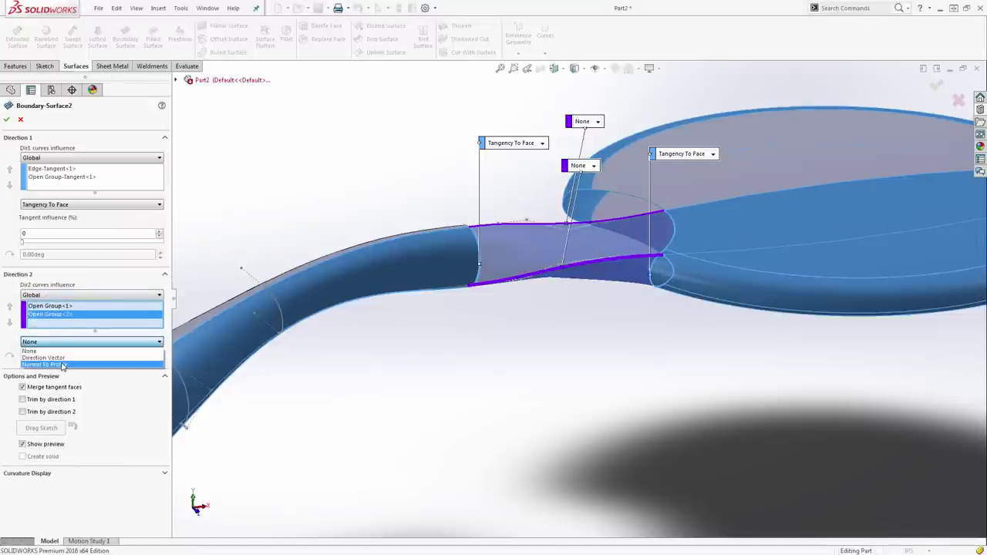
{"action": "left_click", "coordinate": [51, 306]}
{"action": "left_click", "coordinate": [69, 342]}
{"action": "left_click", "coordinate": [56, 364]}
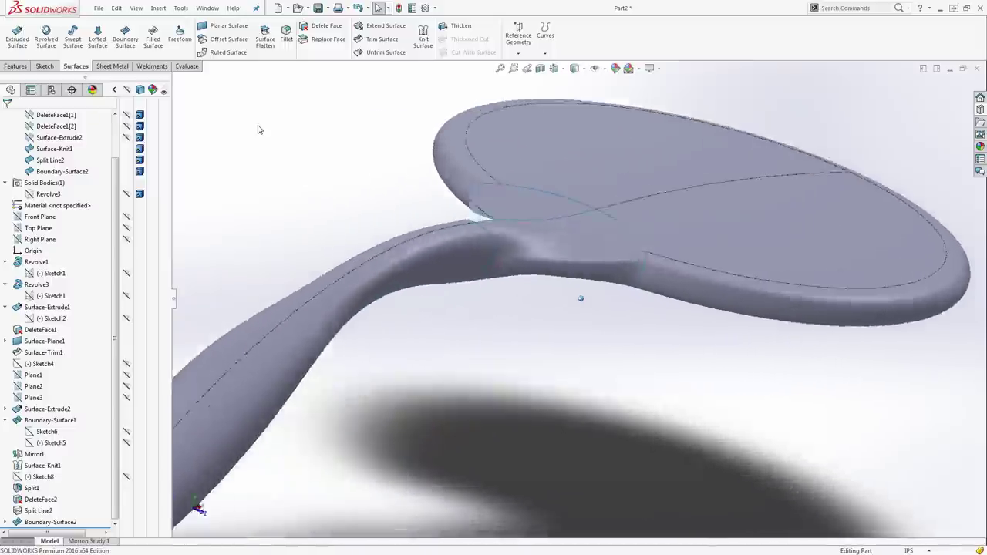
Set the distance between the handle's end and the round body's centre to 5.5 in in the first extruded surface's sketch
{"action": "middle_click_drag", "start_coordinate": [258, 130], "coordinate": [231, 224]}
{"action": "left_click", "coordinate": [54, 319]}
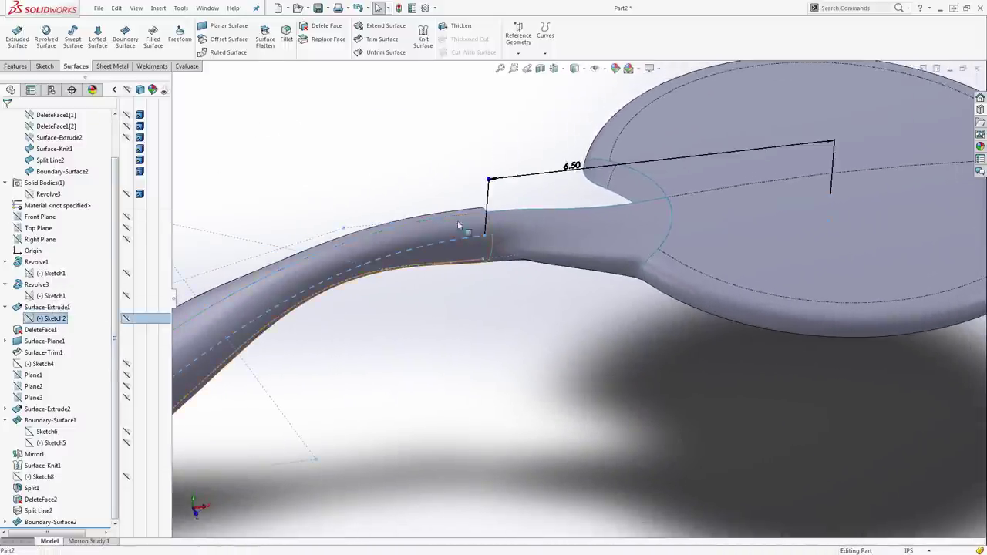
{"action": "left_click", "coordinate": [570, 167]}
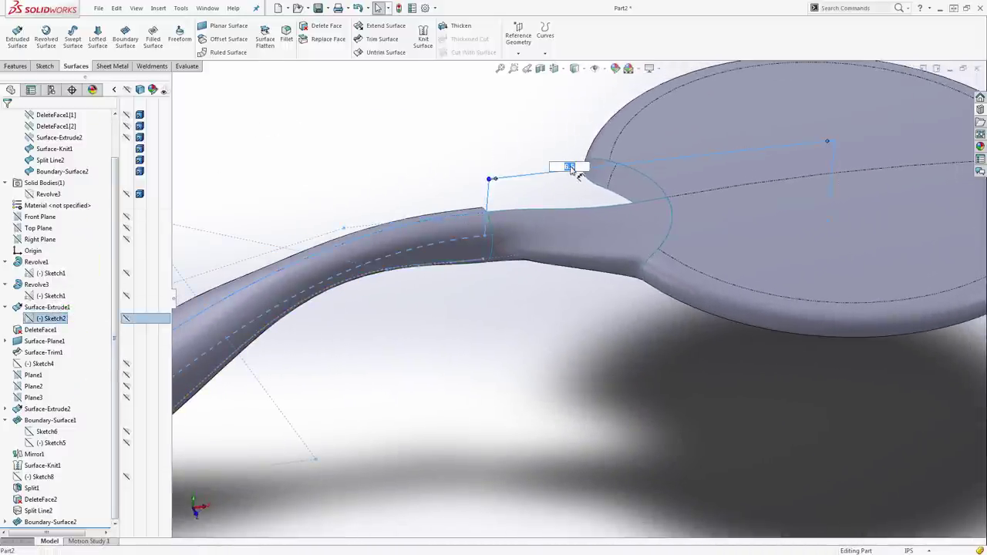
{"action": "type", "text": "5.5"}
{"action": "key", "text": "Return"}
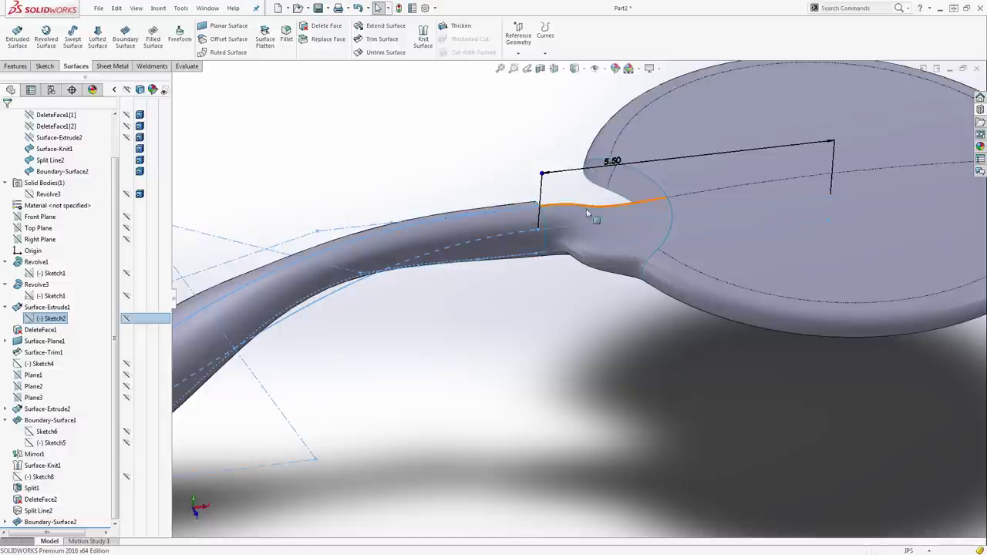
{"action": "left_click", "coordinate": [577, 301]}
Mirror the joining boundary surface body about the Front Plane with Knit surfaces enabled
{"action": "key", "text": "ctrl+5"}
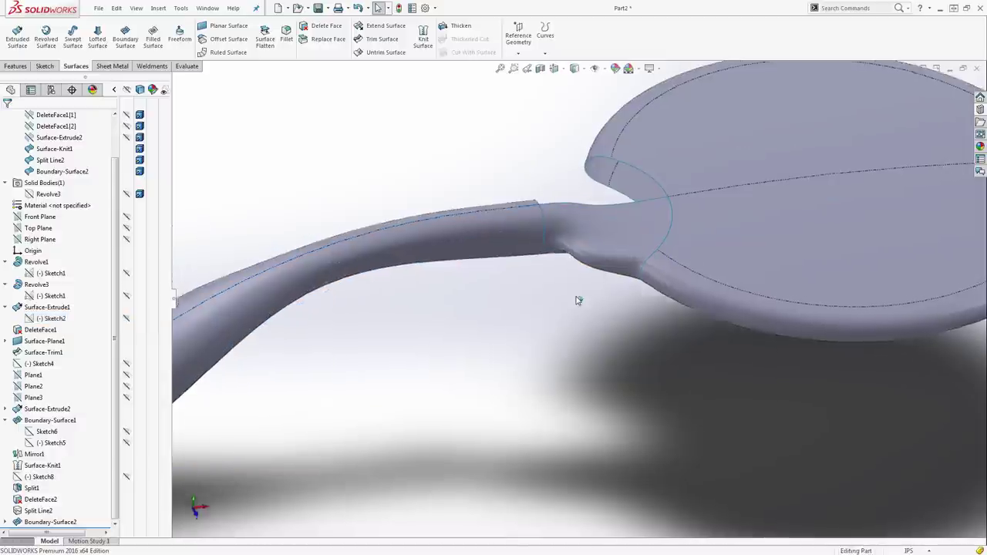
{"action": "scroll", "coordinate": [617, 334], "scroll_direction": "down", "scroll_amount": 5}
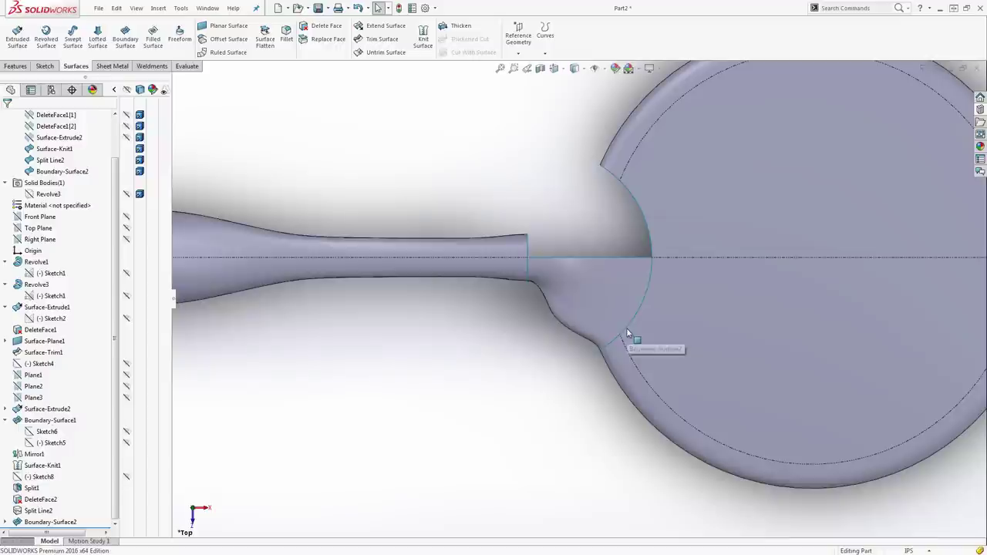
{"action": "scroll", "coordinate": [516, 256], "scroll_direction": "up", "scroll_amount": 3}
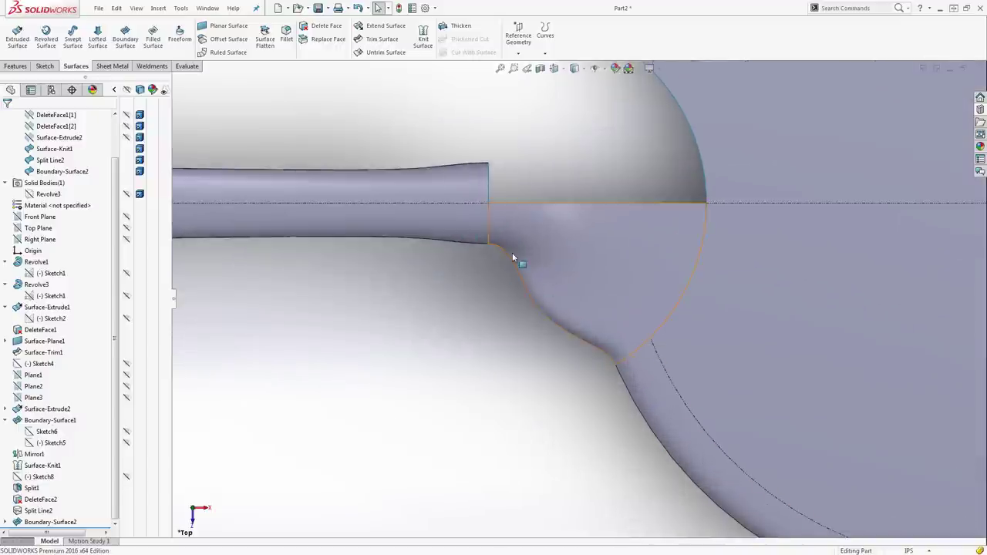
{"action": "key", "text": "ctrl+7"}
{"action": "middle_click_drag", "start_coordinate": [598, 276], "coordinate": [467, 239]}
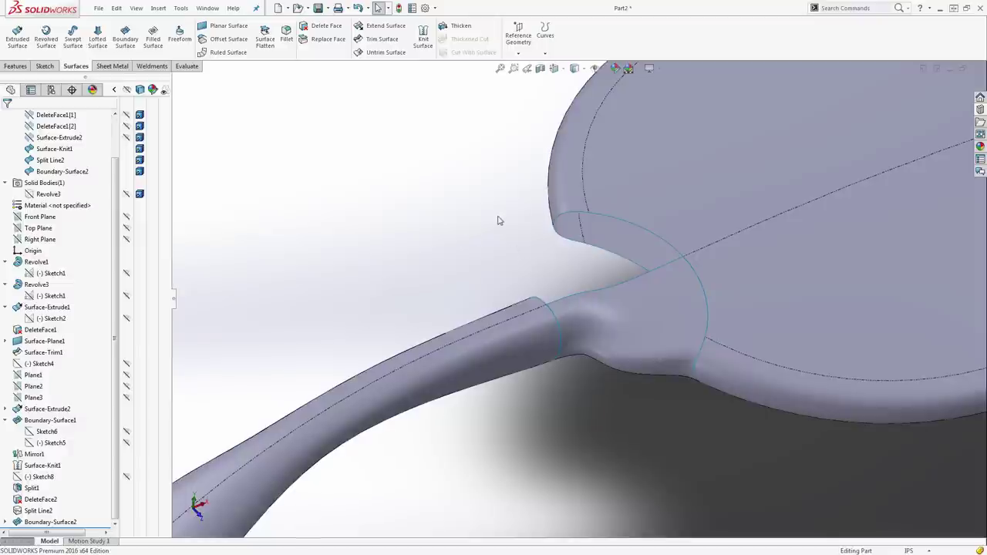
{"action": "left_click", "coordinate": [15, 65]}
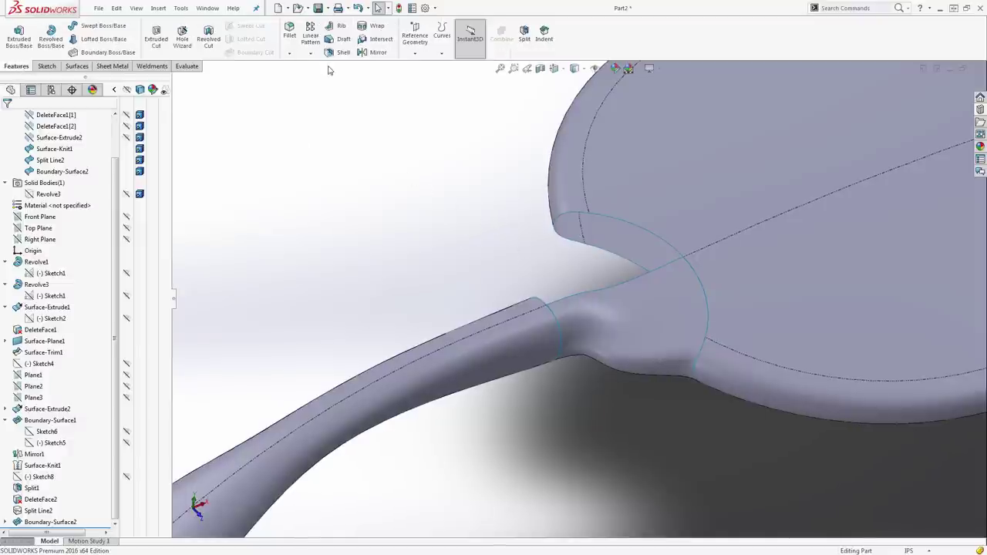
{"action": "left_click", "coordinate": [377, 52]}
{"action": "left_click", "coordinate": [86, 220]}
{"action": "left_click", "coordinate": [661, 328]}
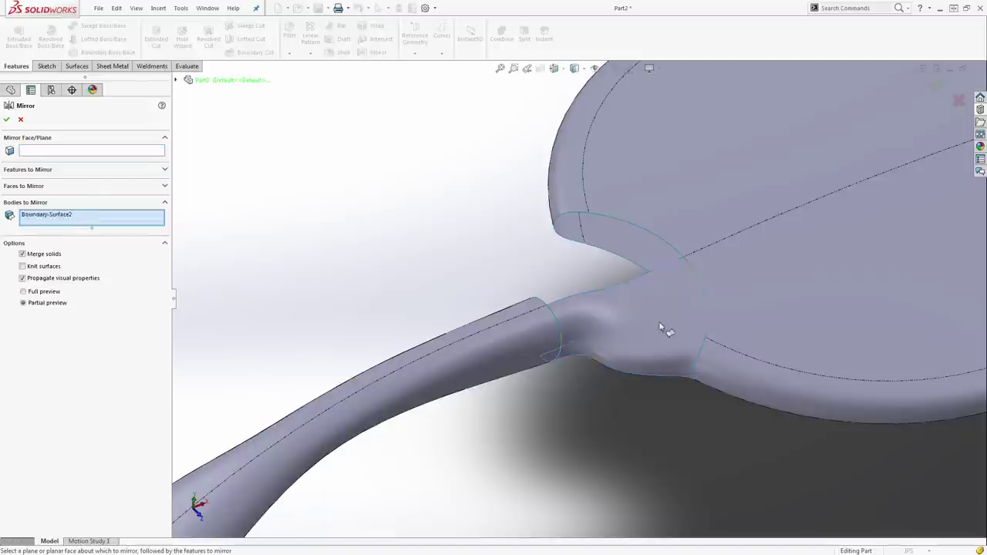
{"action": "left_click", "coordinate": [77, 150]}
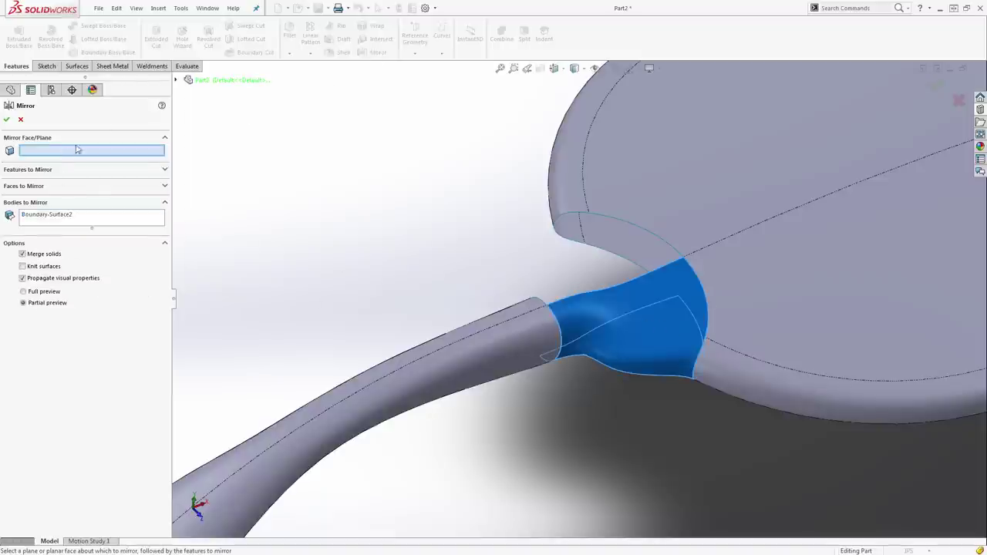
{"action": "left_click", "coordinate": [176, 80]}
{"action": "left_click", "coordinate": [223, 147]}
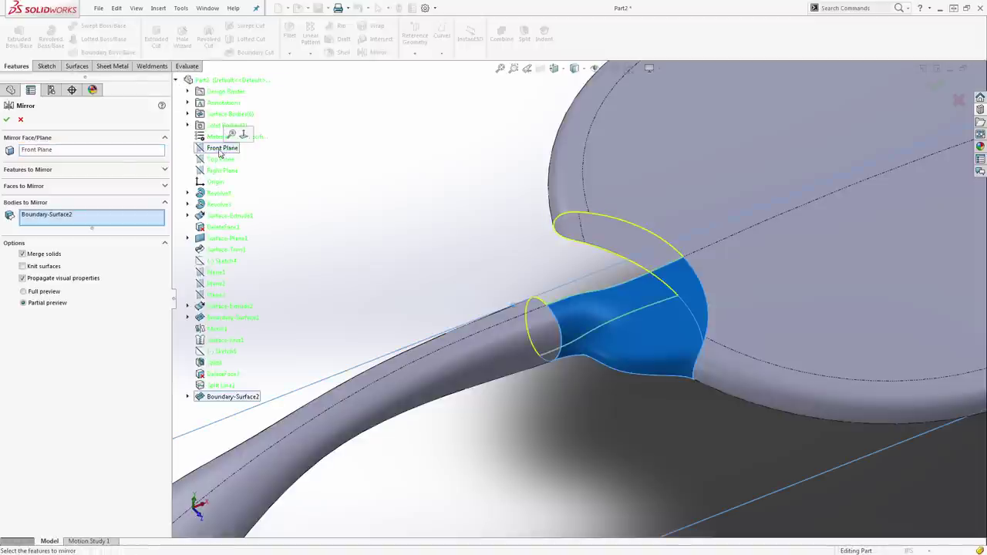
{"action": "left_click", "coordinate": [37, 267]}
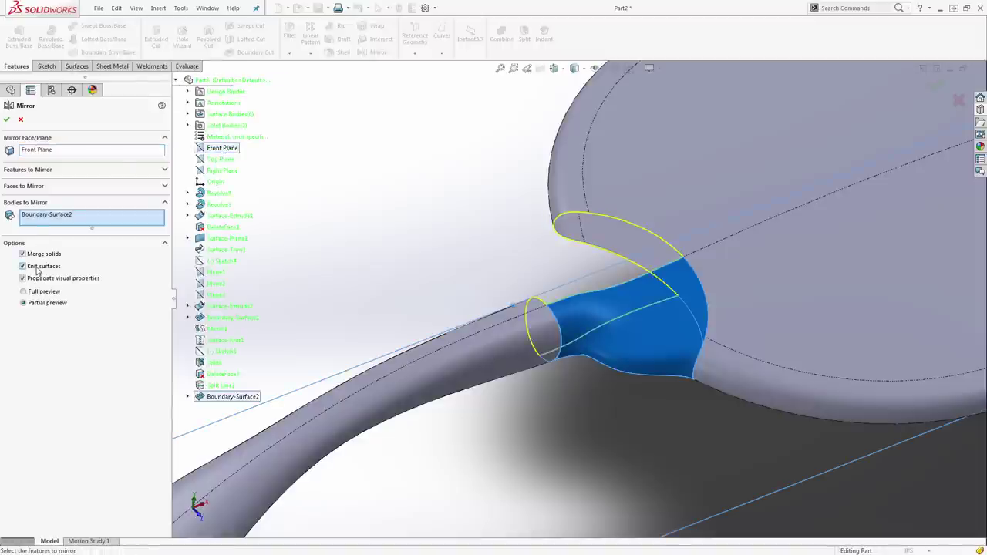
{"action": "left_click", "coordinate": [6, 119]}
{"action": "middle_click_drag", "start_coordinate": [555, 247], "coordinate": [624, 276]}
{"action": "scroll", "coordinate": [624, 276], "scroll_direction": "down", "scroll_amount": 5}
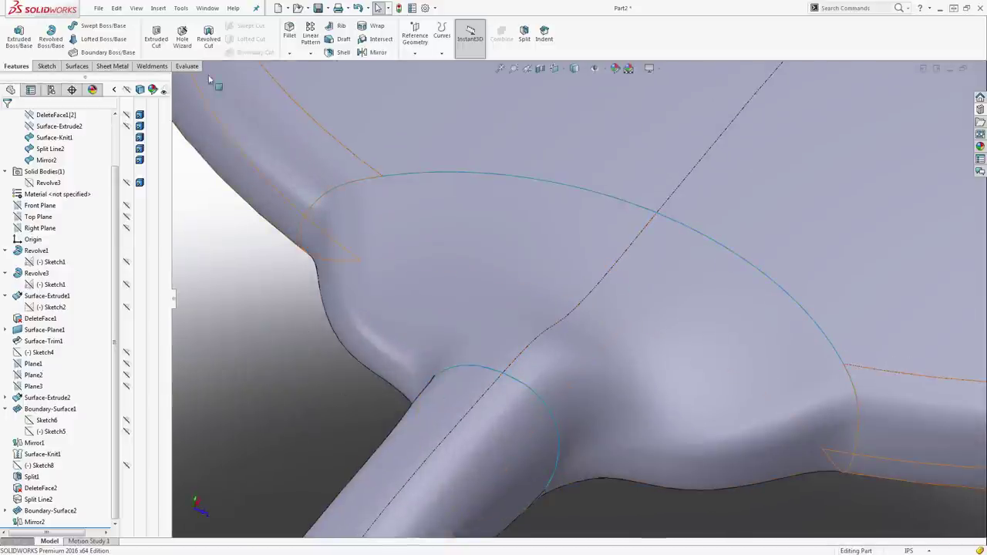
{"action": "left_click", "coordinate": [137, 8]}
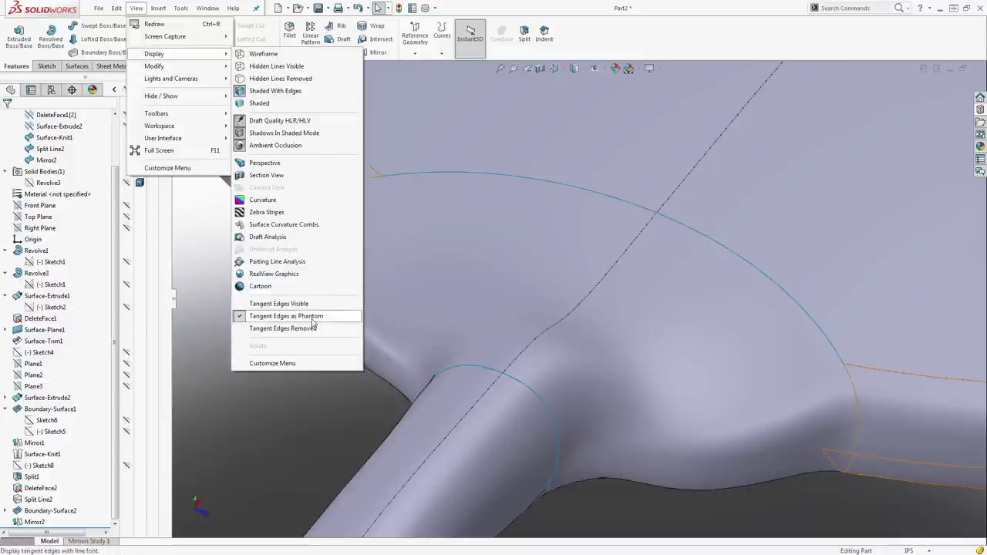
{"action": "left_click", "coordinate": [287, 396]}
{"action": "scroll", "coordinate": [524, 323], "scroll_direction": "up", "scroll_amount": 2}
{"action": "middle_click_drag", "start_coordinate": [525, 323], "coordinate": [579, 285]}
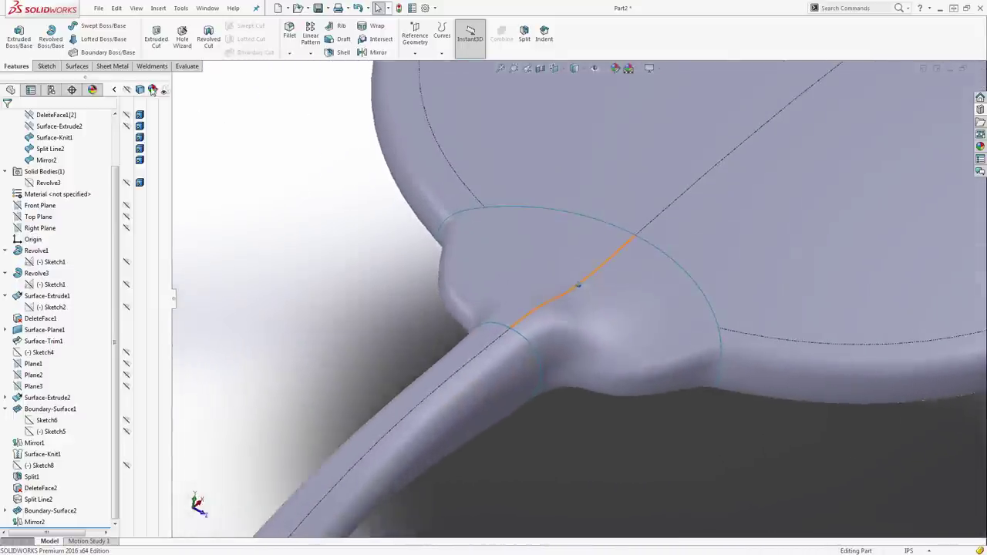
Knit the round body, the mirrored joining surface and the handle surface together with Create solid enabled
{"action": "left_click", "coordinate": [76, 66]}
{"action": "left_click", "coordinate": [422, 39]}
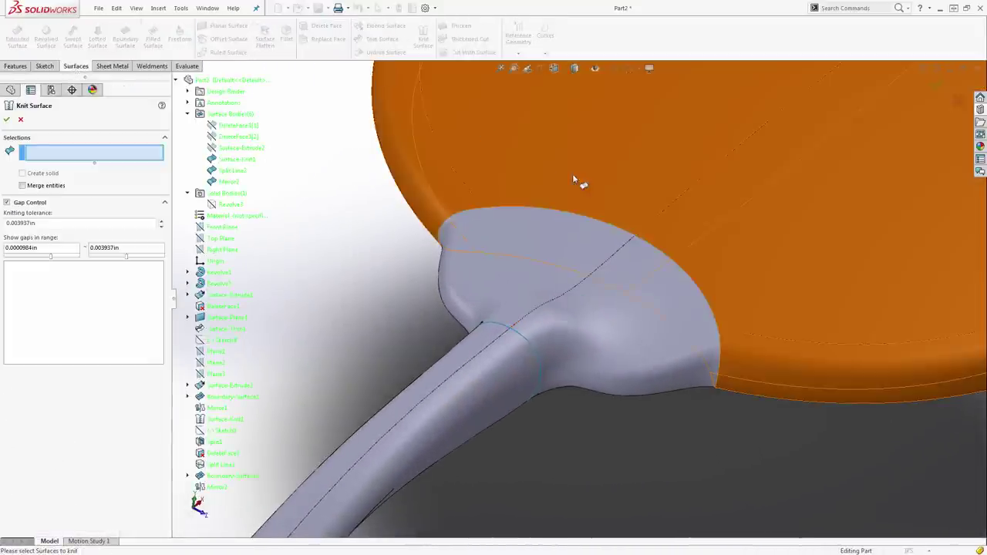
{"action": "left_click", "coordinate": [573, 176]}
{"action": "left_click", "coordinate": [548, 243]}
{"action": "left_click", "coordinate": [493, 366]}
{"action": "scroll", "coordinate": [491, 371], "scroll_direction": "up", "scroll_amount": 5}
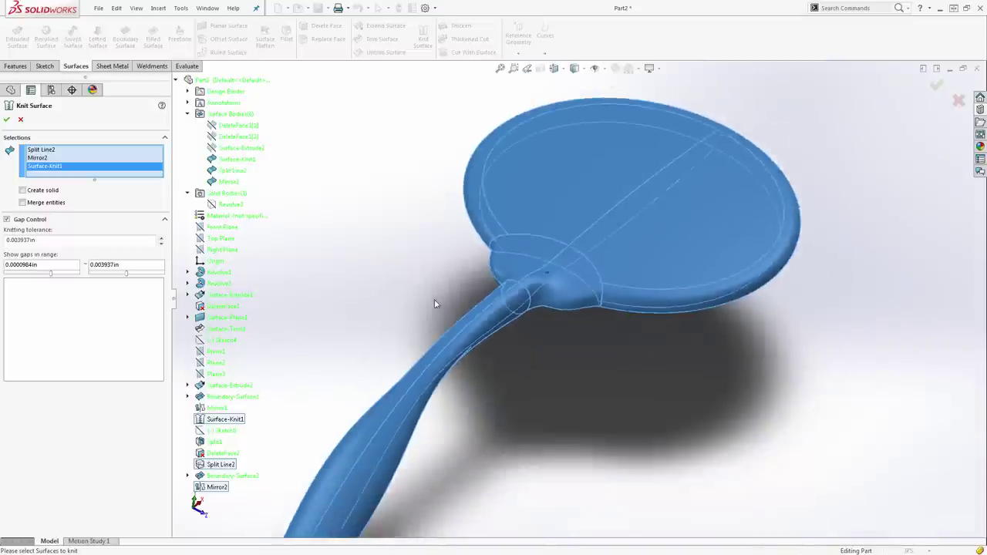
{"action": "key", "text": "Up"}
{"action": "key", "text": "Up"}
{"action": "key", "text": "Up"}
{"action": "key", "text": "Up"}
{"action": "key", "text": "Up"}
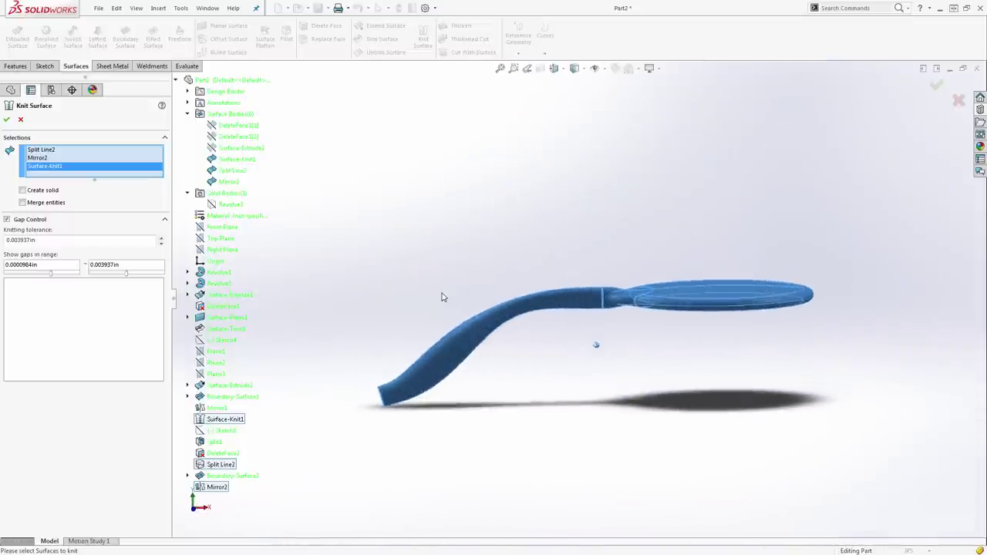
{"action": "key", "text": "ctrl+7"}
{"action": "left_click", "coordinate": [44, 191]}
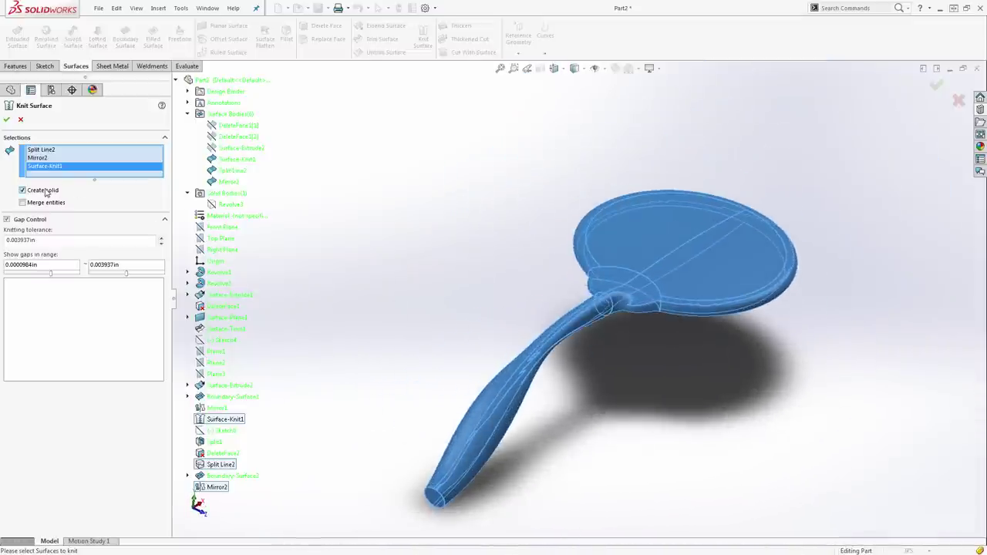
{"action": "key", "text": "Down"}
{"action": "key", "text": "Down"}
{"action": "left_click", "coordinate": [7, 121]}
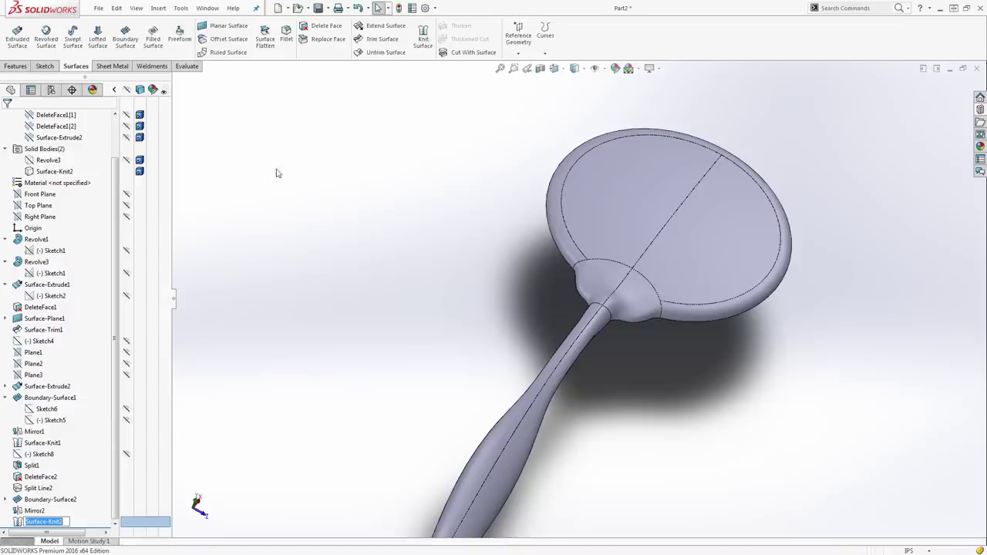
Display the model shaded without edges and view it from the front
{"action": "left_click", "coordinate": [582, 71]}
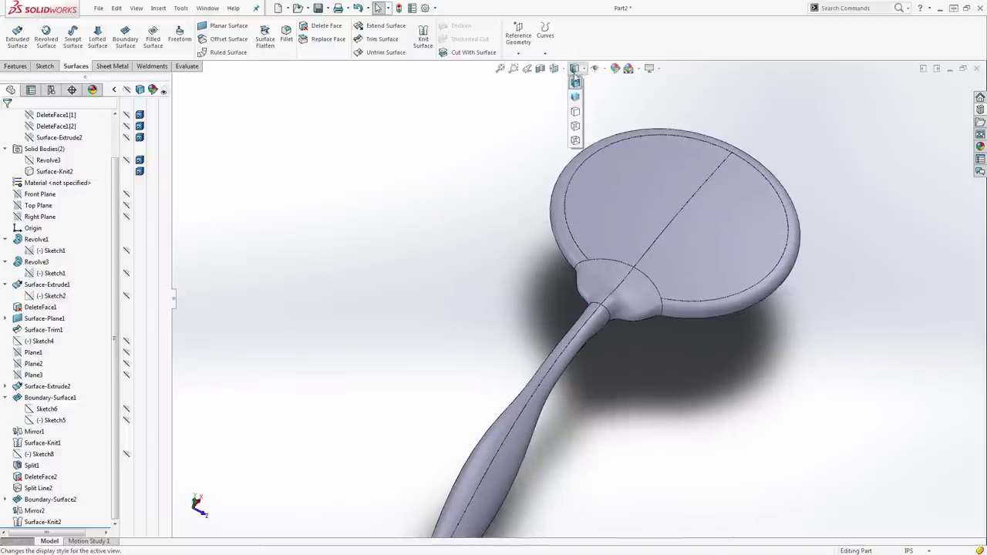
{"action": "left_click", "coordinate": [576, 97]}
{"action": "key", "text": "Left"}
{"action": "key", "text": "ctrl+1"}
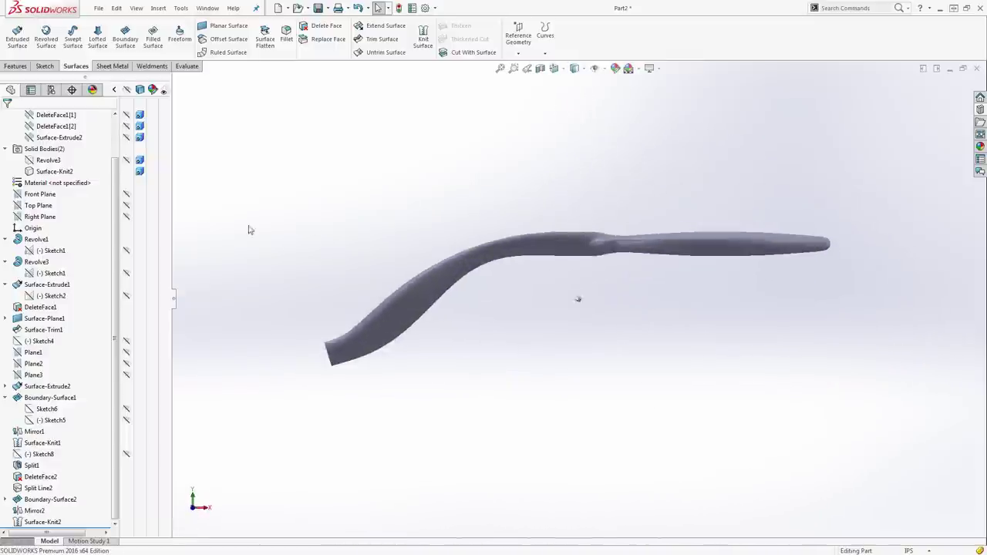
Show the hidden Revolve3 solid body at the handle's end and set the display to Shaded With Edges
{"action": "left_click", "coordinate": [127, 161]}
{"action": "key", "text": "Right"}
{"action": "key", "text": "Right"}
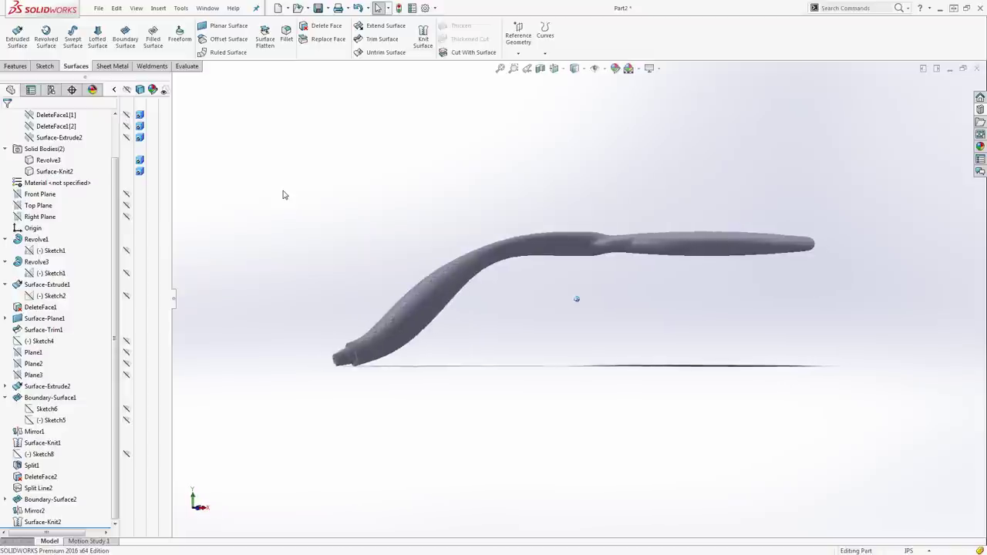
{"action": "key", "text": "ctrl+7"}
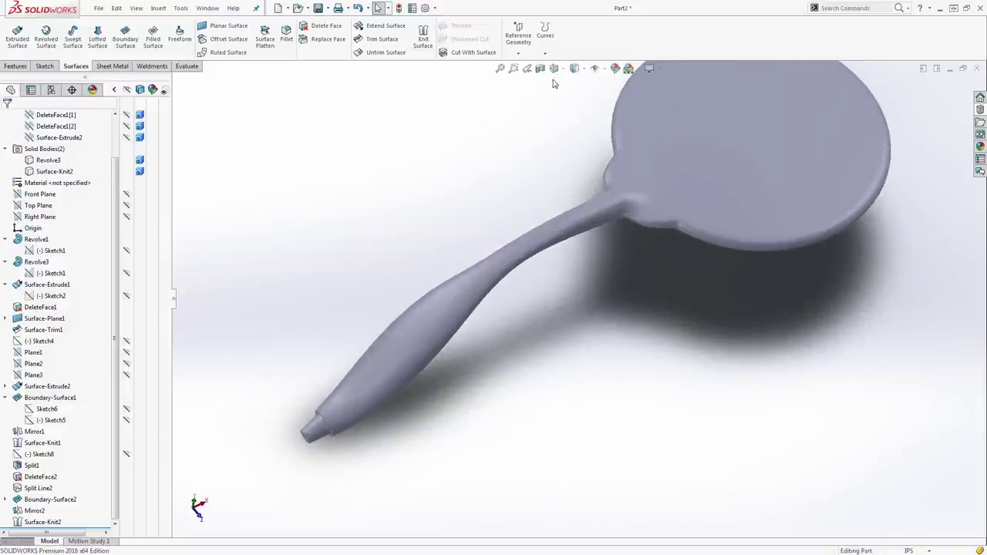
{"action": "left_click", "coordinate": [577, 68]}
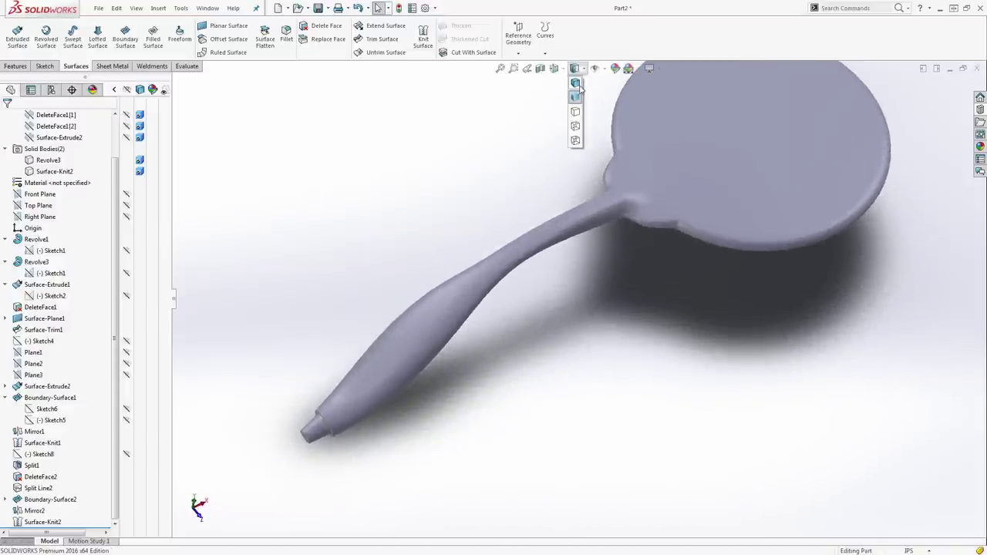
{"action": "left_click", "coordinate": [579, 88]}
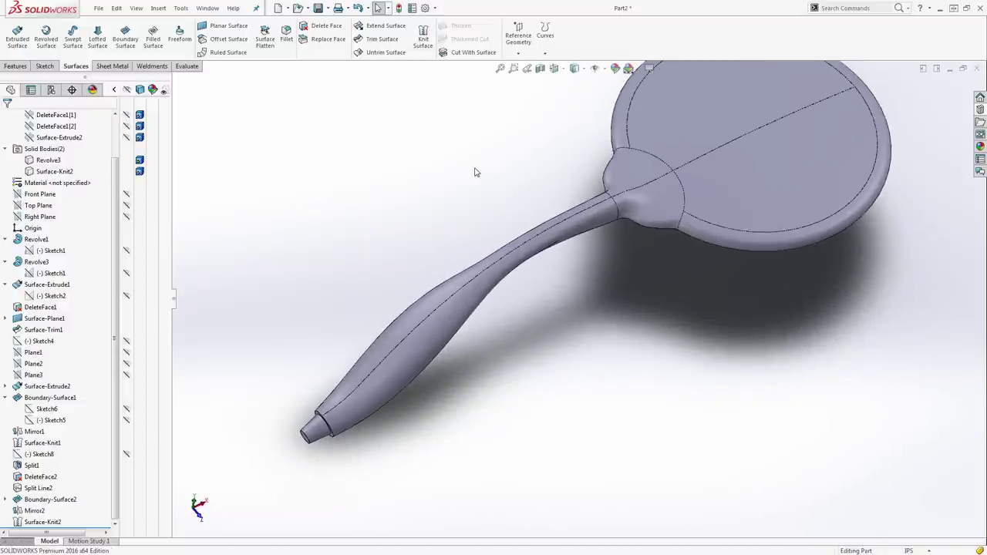
Examine the surface continuity where the handle joins the round body using Zebra Stripes, and turn the stripes off when done
{"action": "key", "text": "ctrl+1"}
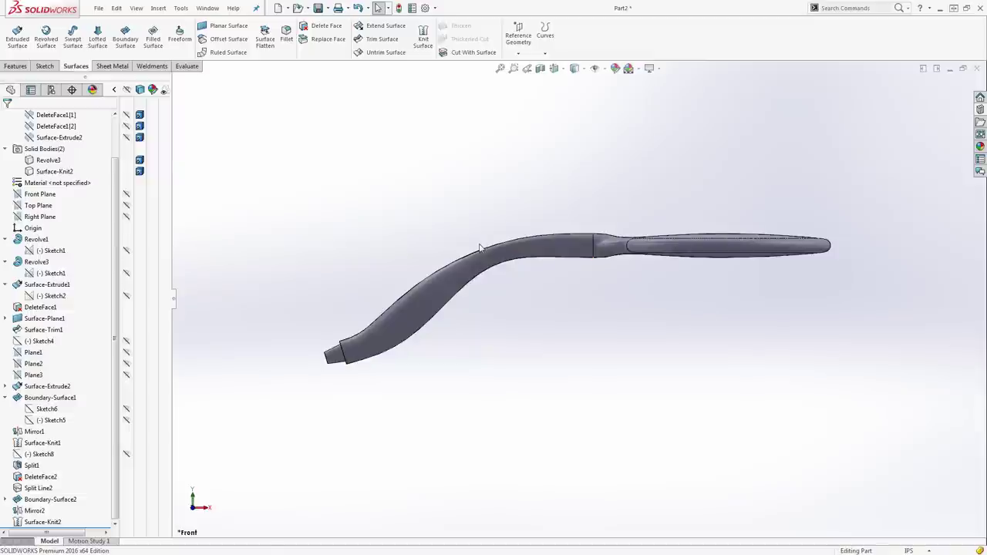
{"action": "left_click", "coordinate": [186, 66]}
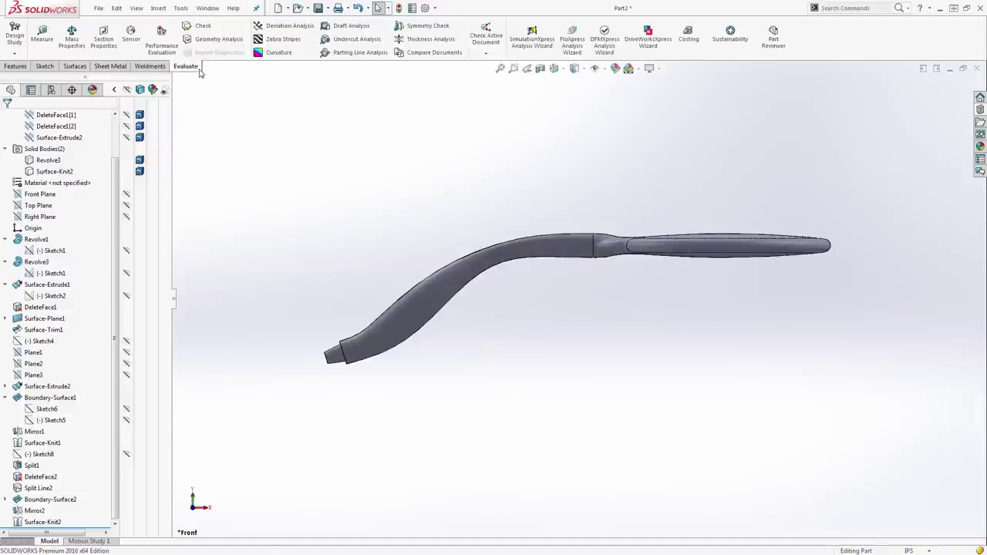
{"action": "left_click", "coordinate": [283, 38]}
{"action": "middle_click_drag", "start_coordinate": [308, 146], "coordinate": [362, 257]}
{"action": "scroll", "coordinate": [635, 284], "scroll_direction": "down", "scroll_amount": 8}
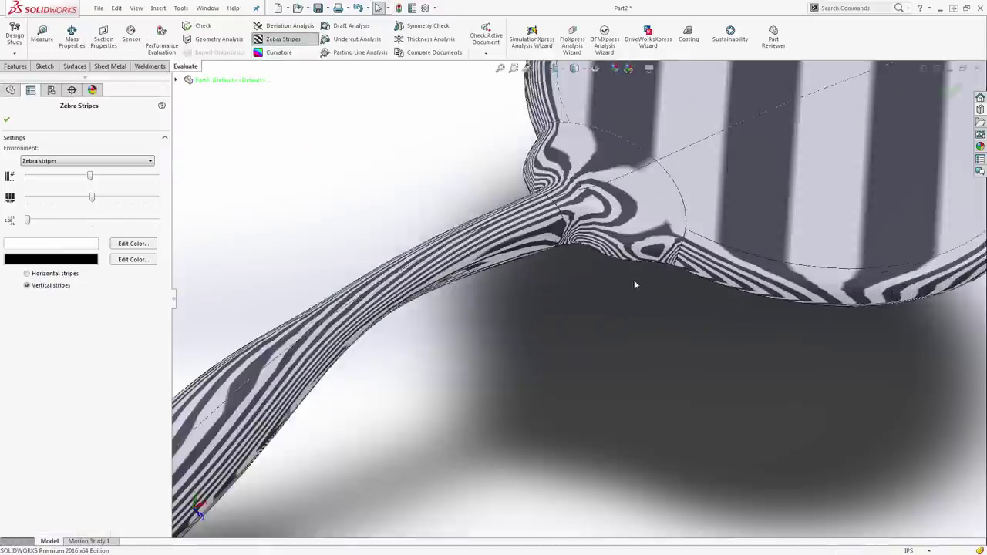
{"action": "key", "text": "Return"}
{"action": "middle_click_drag", "start_coordinate": [602, 298], "coordinate": [618, 255], "text": "ctrl"}
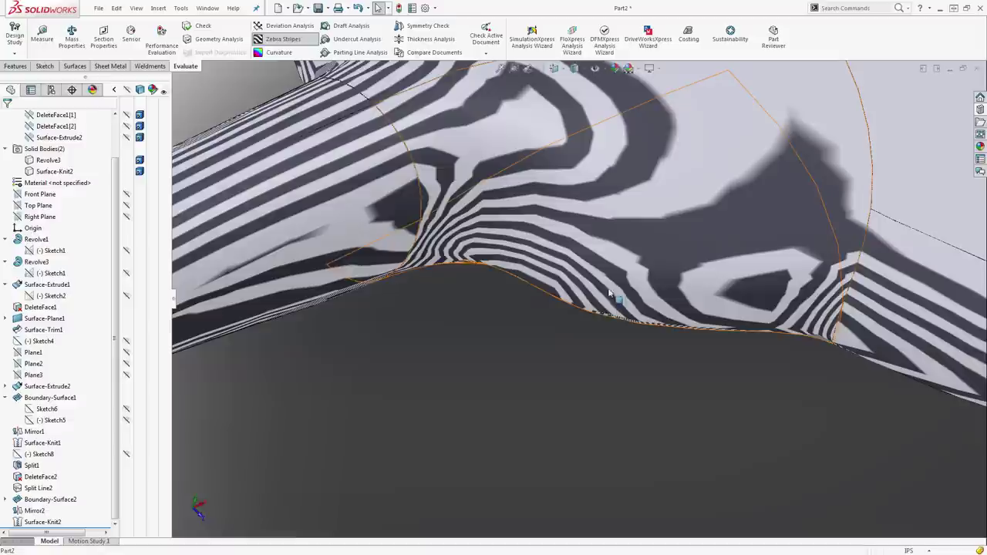
{"action": "mouse_move", "coordinate": [616, 269]}
{"action": "middle_mouse_down"}
{"action": "mouse_move", "coordinate": [606, 306]}
{"action": "mouse_move", "coordinate": [564, 271]}
{"action": "mouse_move", "coordinate": [606, 245]}
{"action": "mouse_move", "coordinate": [601, 261]}
{"action": "middle_mouse_up"}
{"action": "scroll", "coordinate": [628, 225], "scroll_direction": "up", "scroll_amount": 6}
{"action": "left_click", "coordinate": [312, 40]}
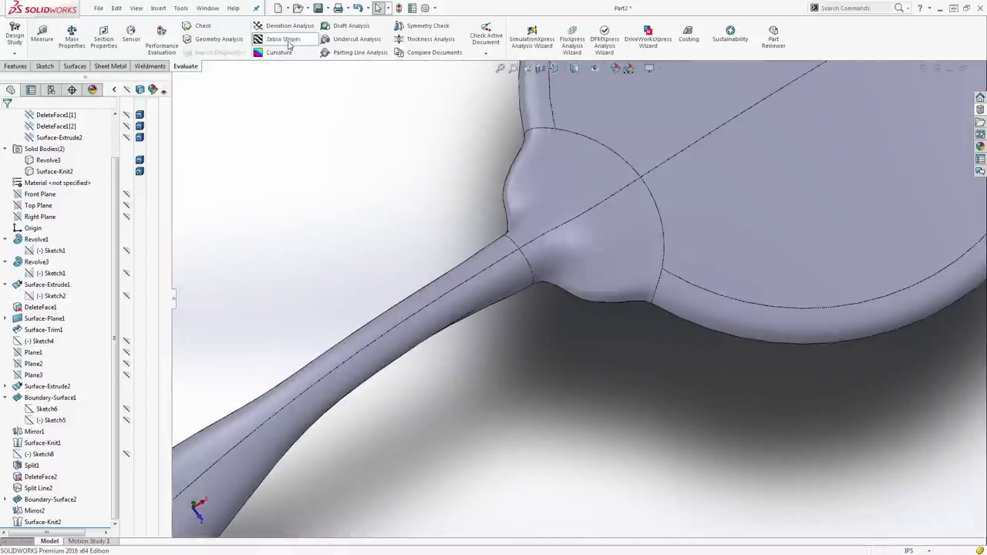
{"action": "key", "text": "ctrl+5"}
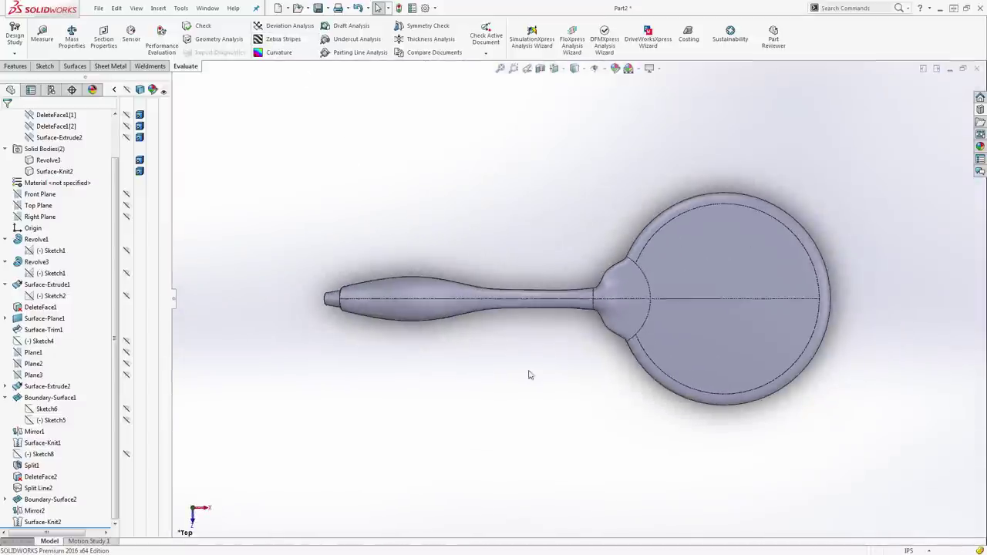
{"action": "key", "text": "ctrl+1"}
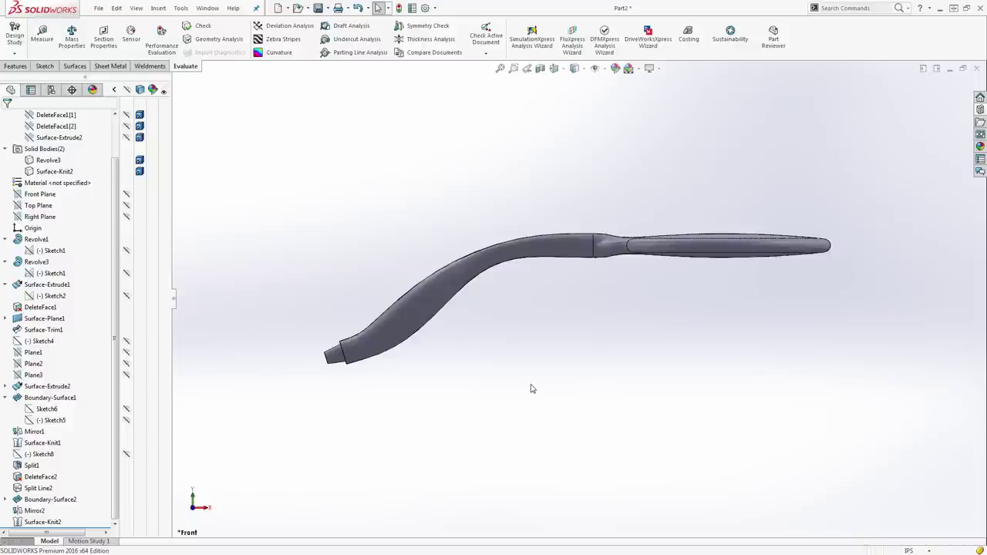